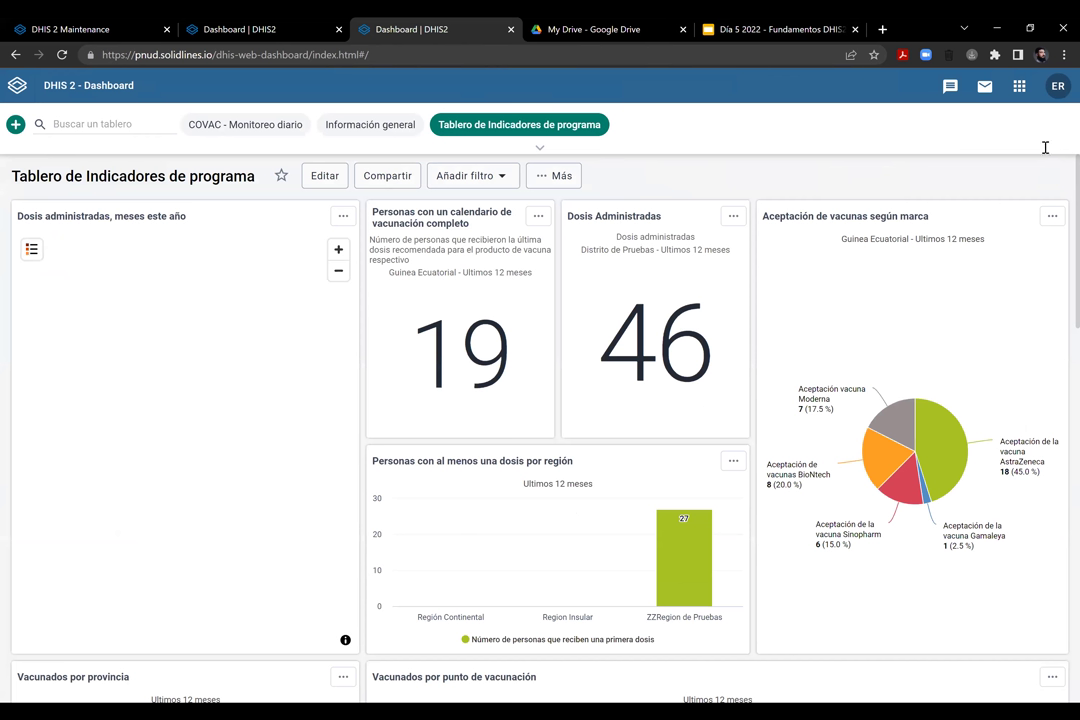
Launch 'Captura del rastreador' (Tracker Capture) from the DHIS2 apps grid
scroll(1045, 147, "down", 5)
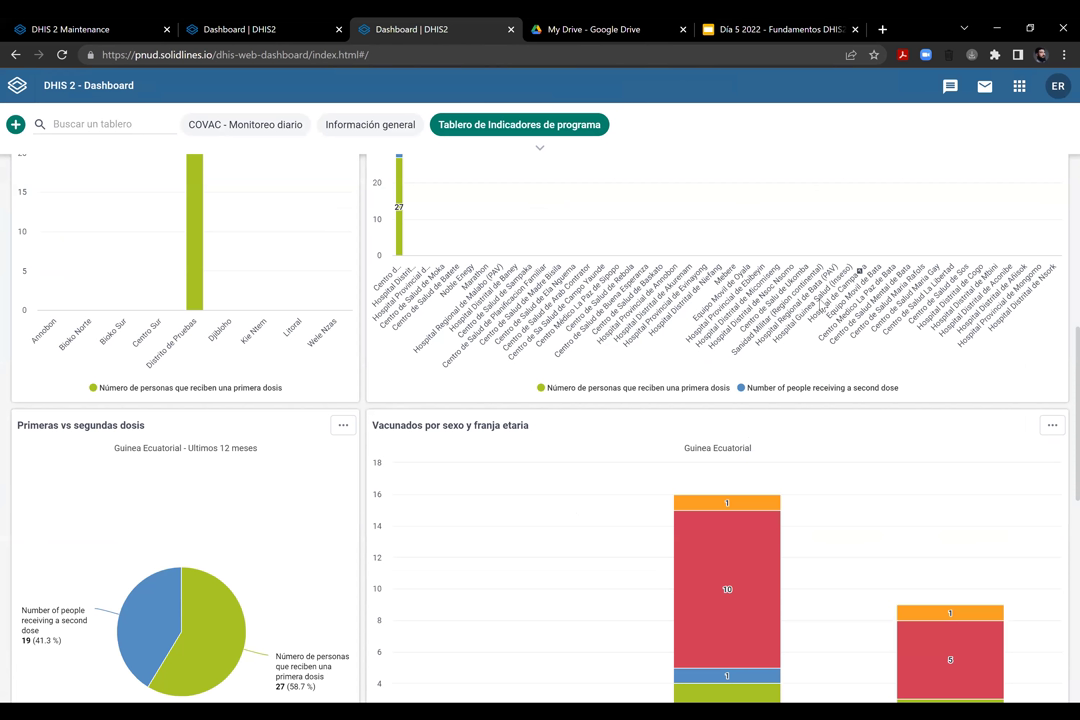
scroll(848, 294, "up", 7)
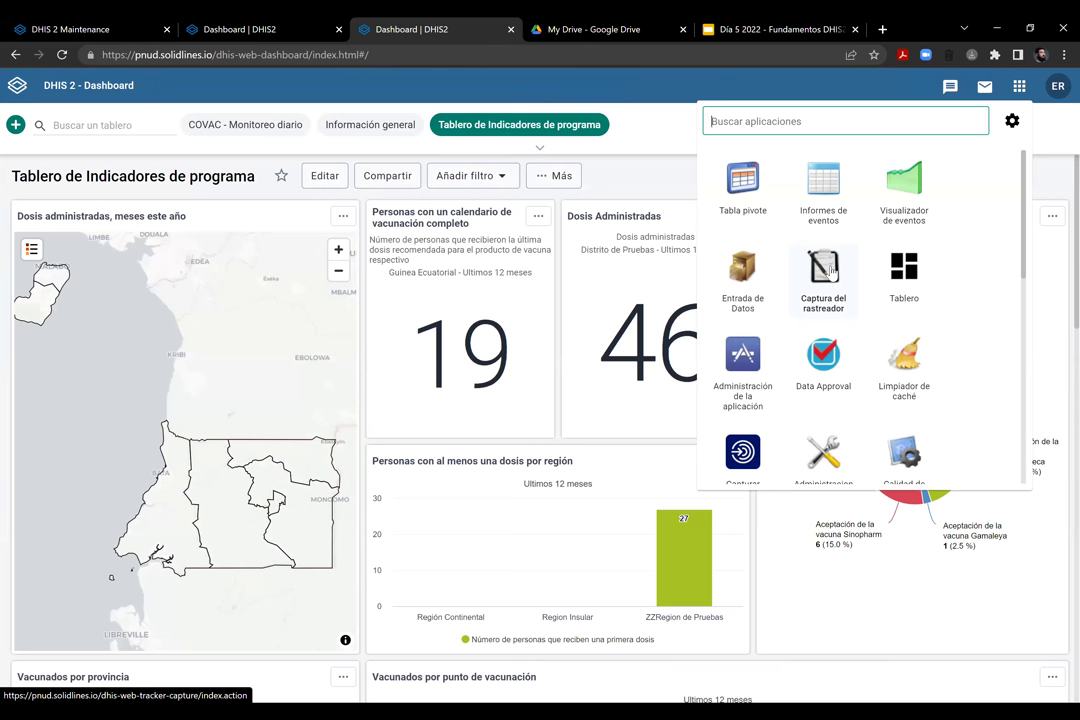
left_click(823, 285)
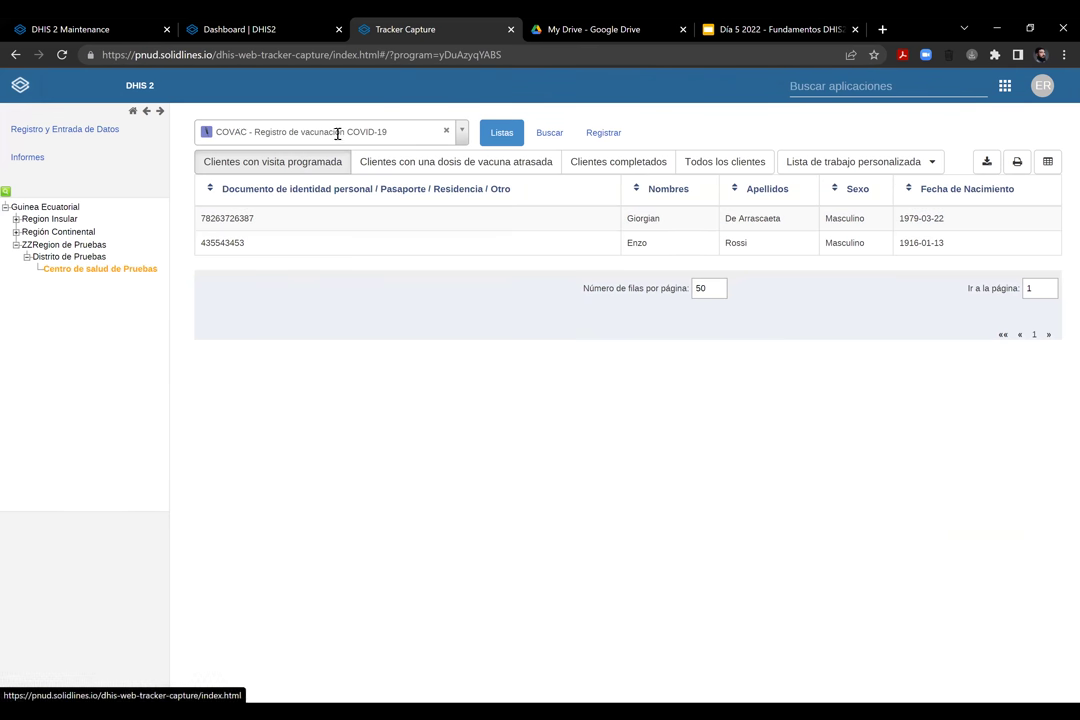
Keep the COVAC - Registro de vacunación COVID-19 program and open the first scheduled client
left_click_drag(276, 131, 292, 150)
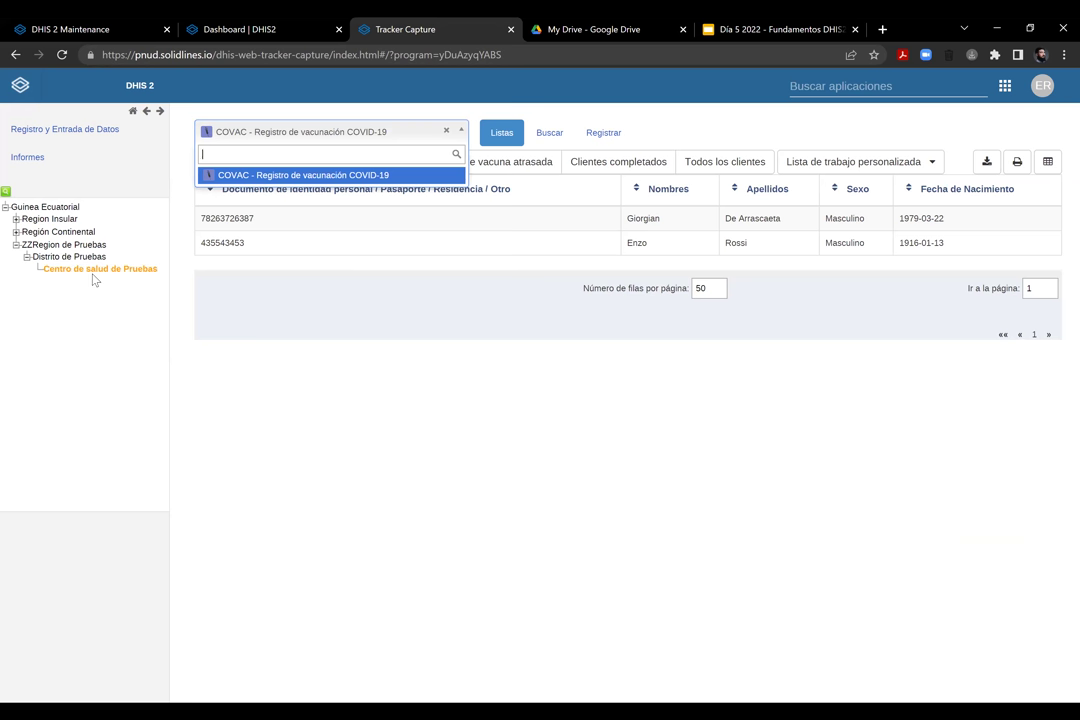
left_click(307, 174)
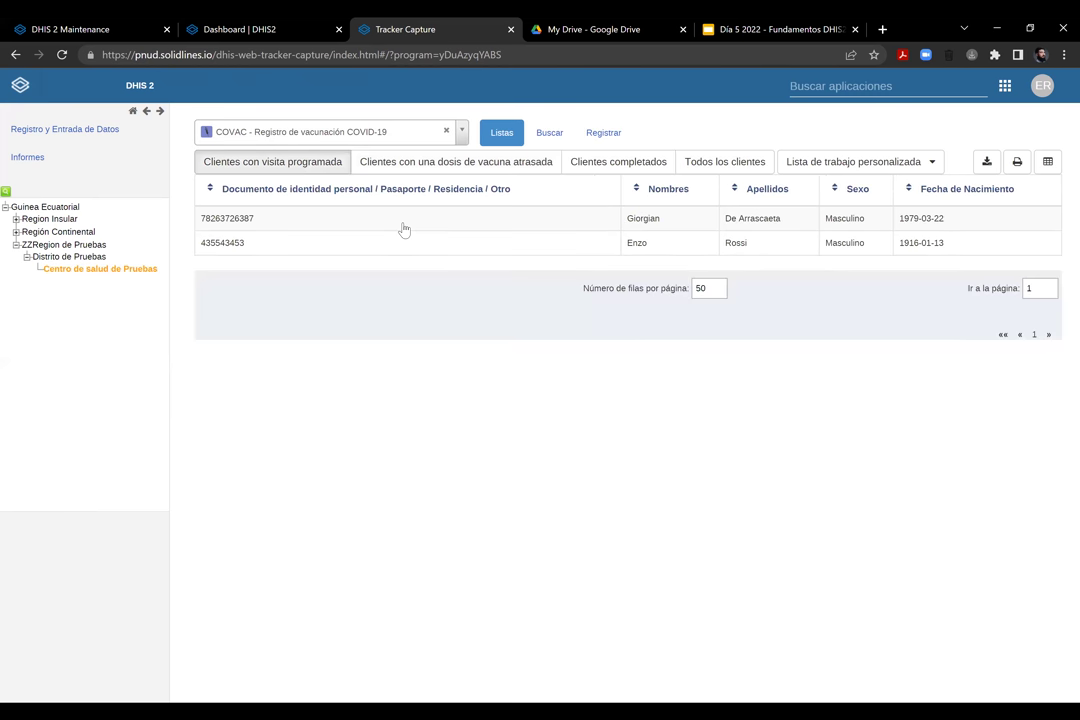
left_click(403, 228)
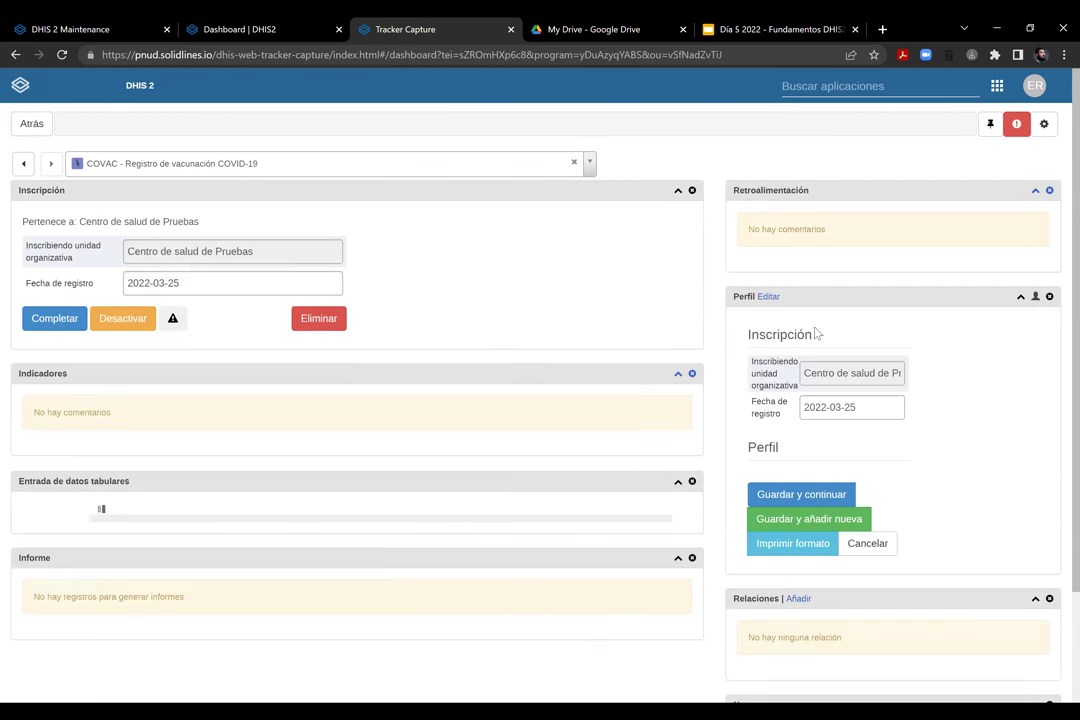
scroll(954, 429, "down", 2)
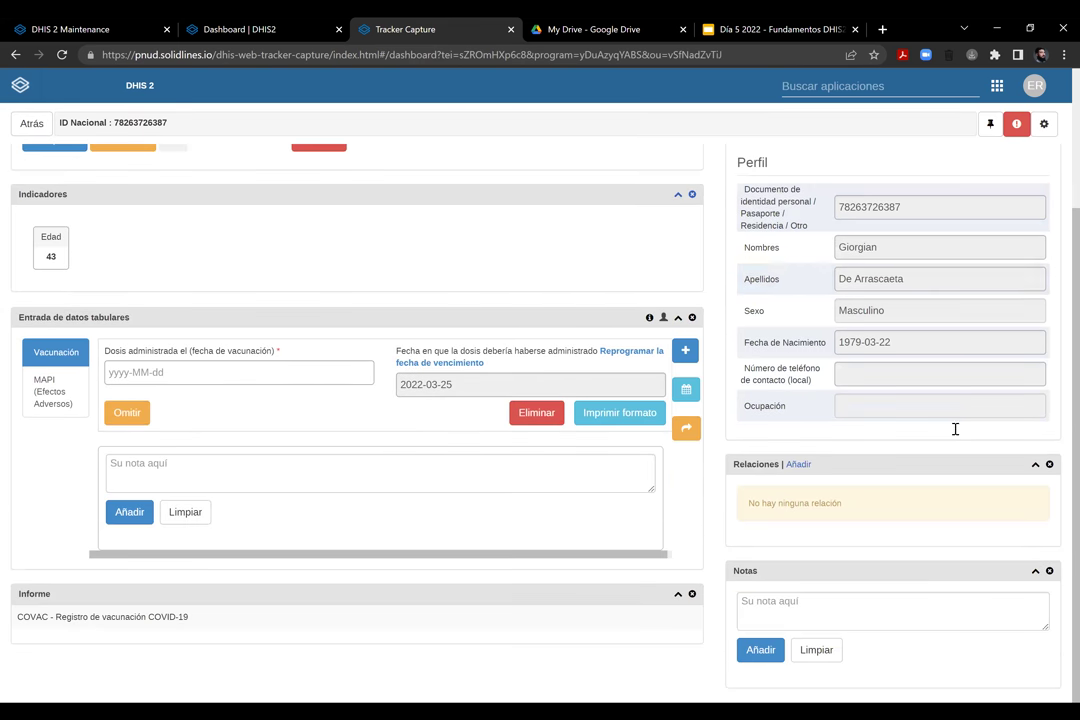
scroll(863, 378, "down", 2)
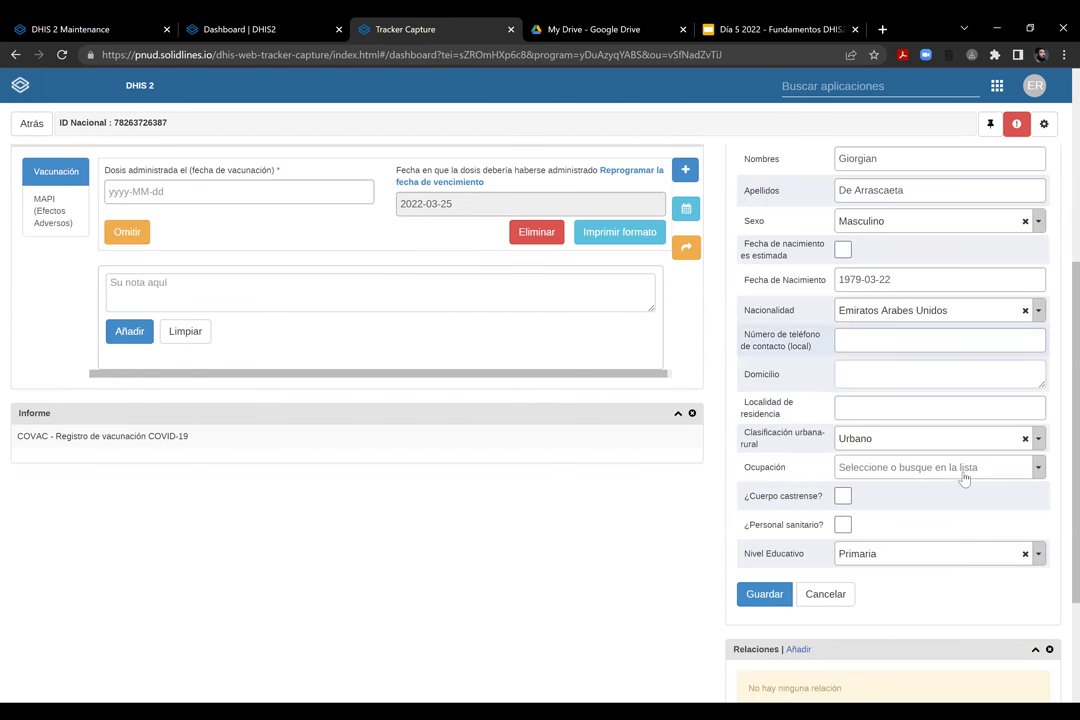
scroll(1044, 378, "up", 3)
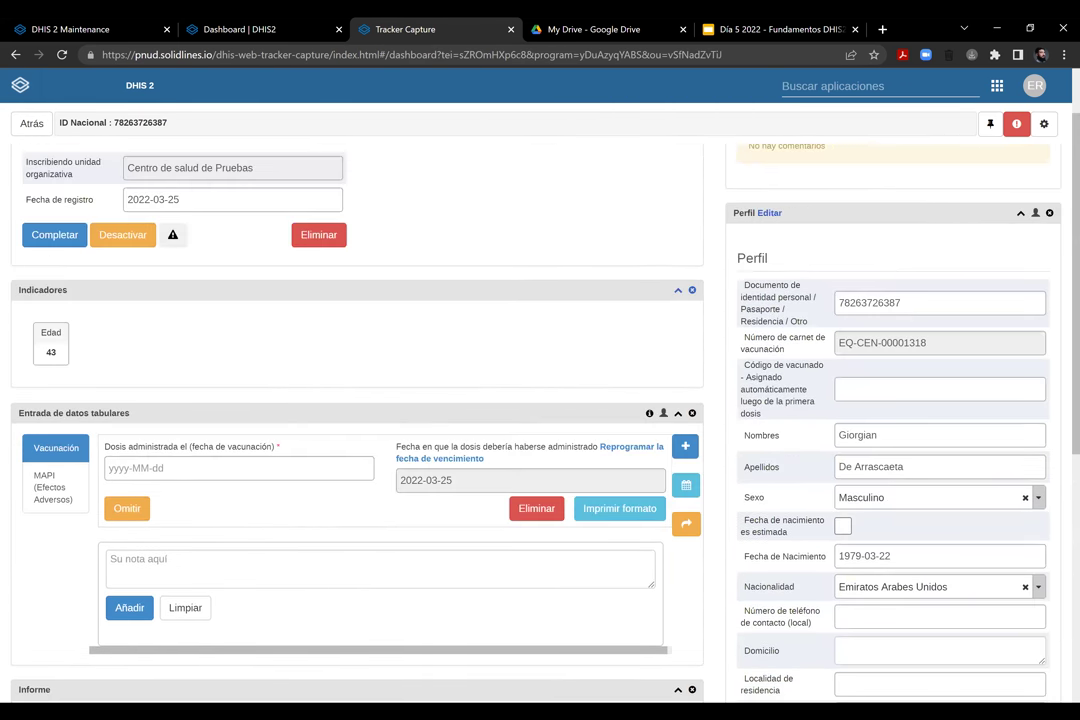
scroll(640, 155, "up", 1)
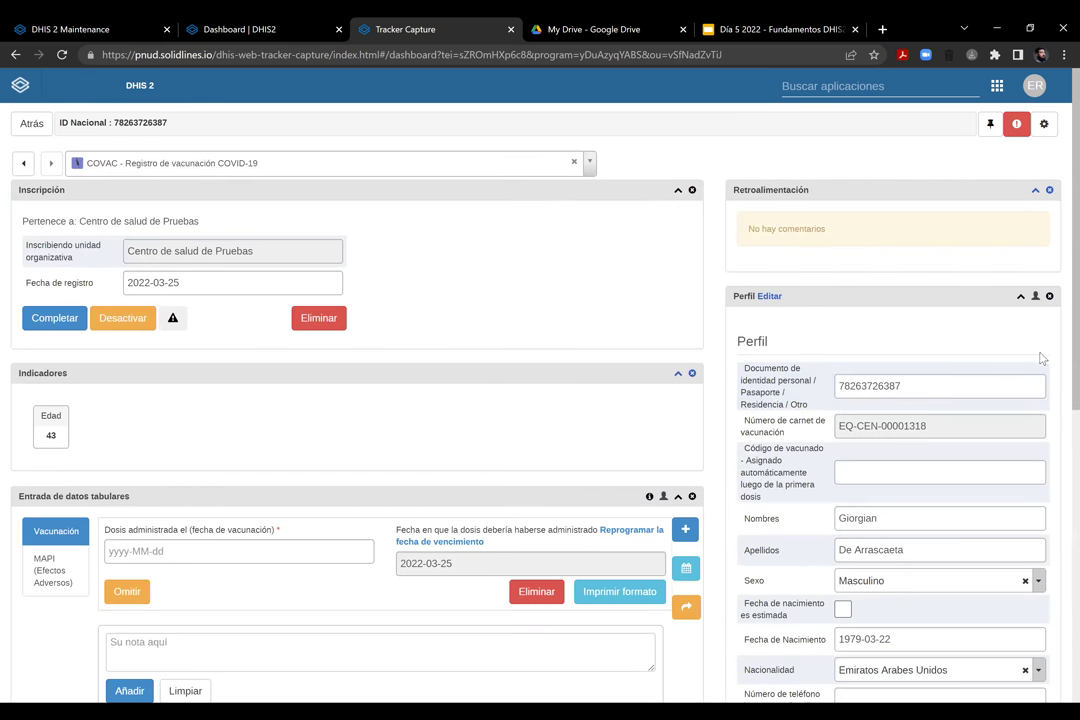
scroll(540, 400, "down", 1)
scroll(540, 400, "down", 4)
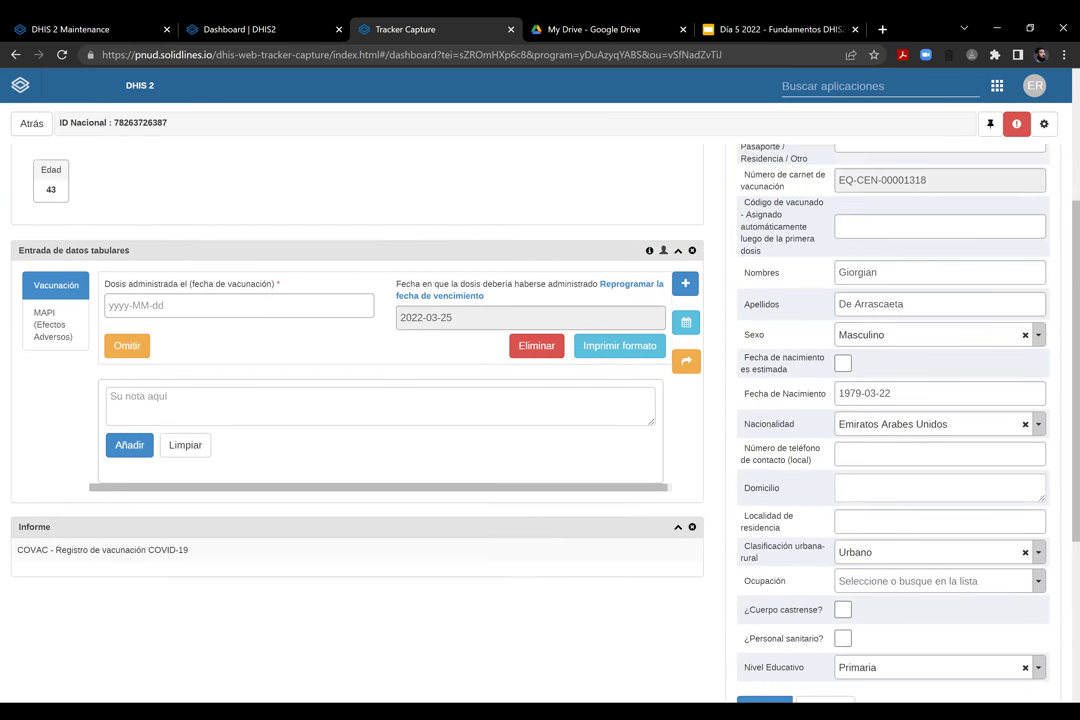
scroll(540, 400, "down", 1)
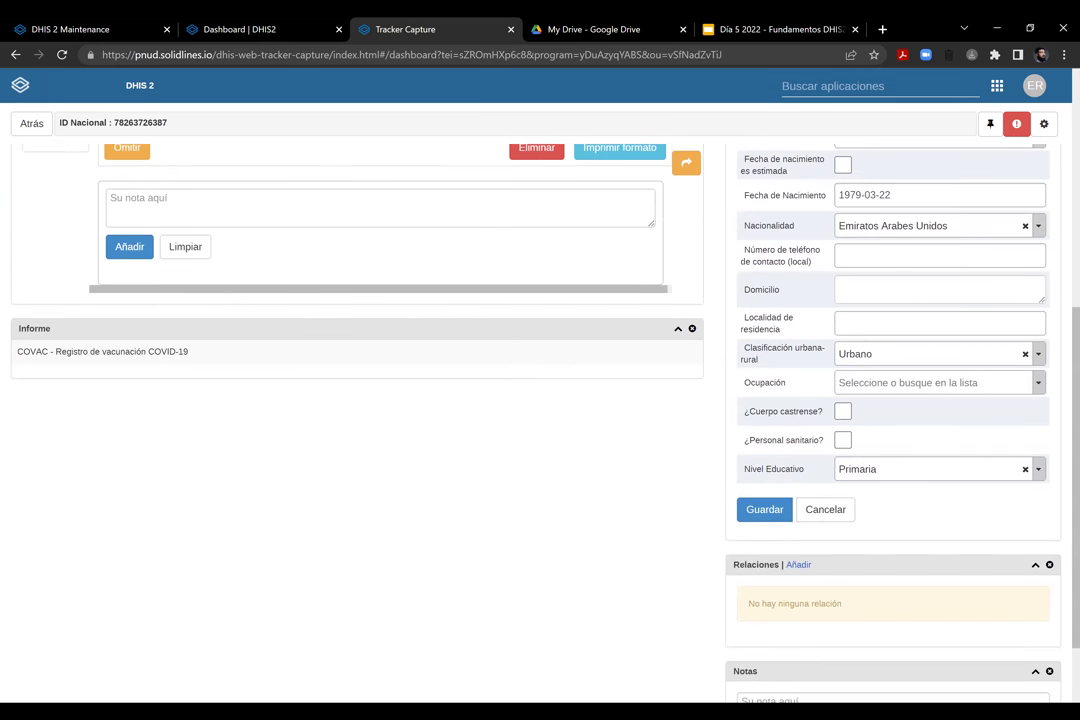
scroll(186, 220, "up", 4)
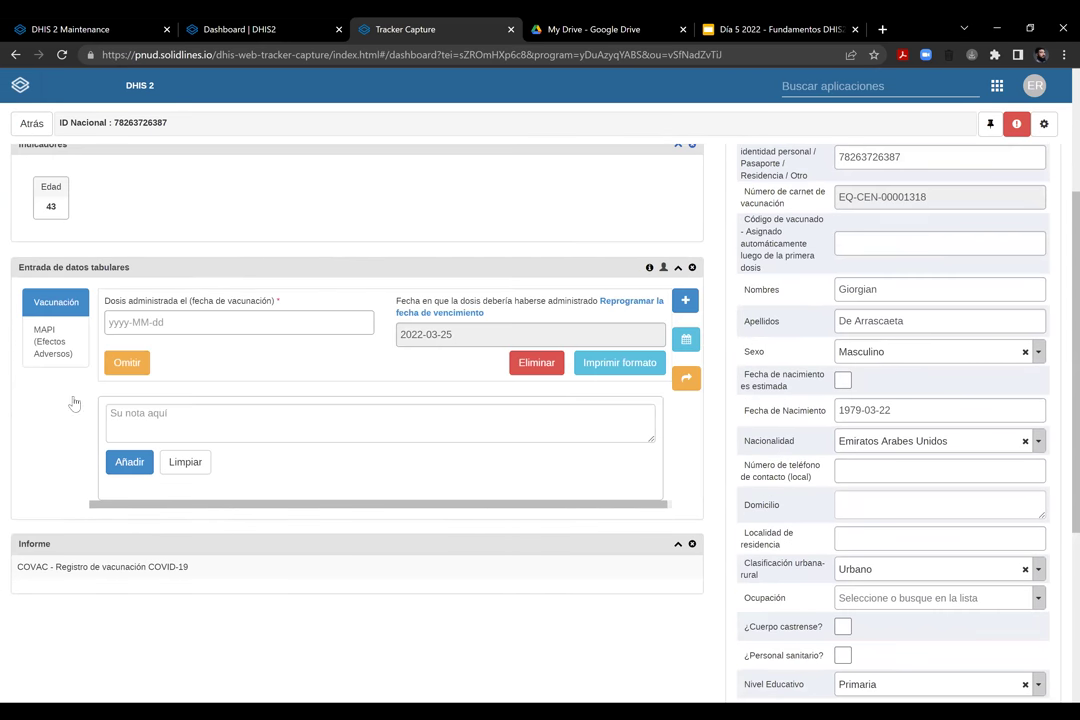
scroll(64, 290, "up", 1)
scroll(147, 430, "up", 1)
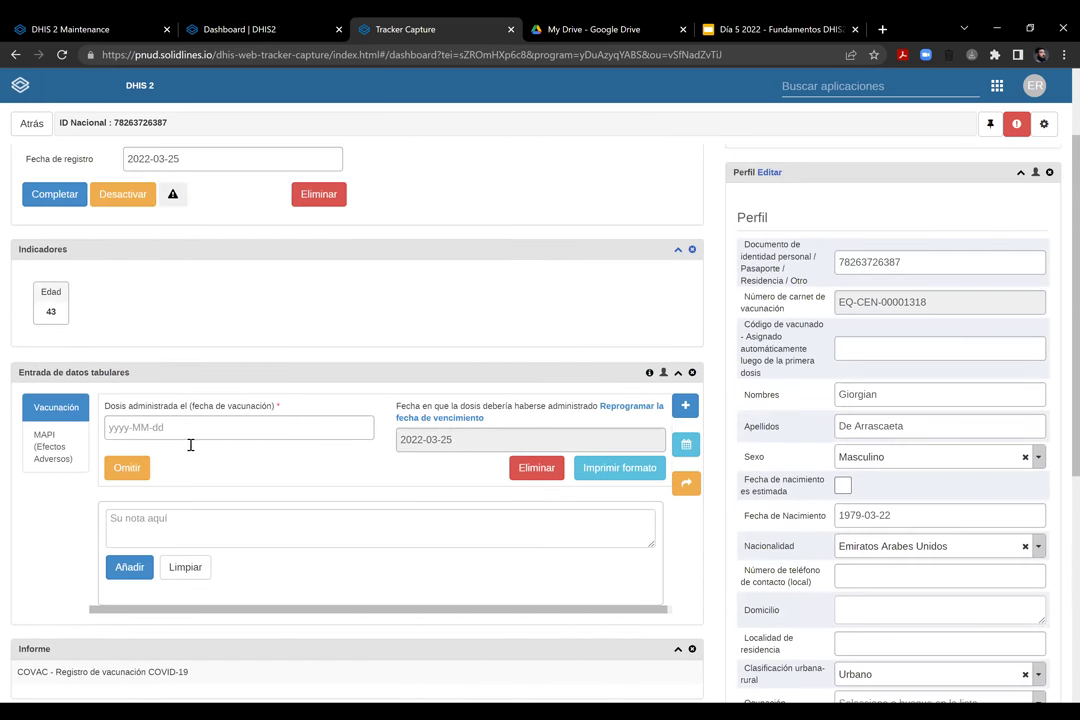
left_click(185, 427)
Set vaccination date 2022-03-02 and underlying conditions Sí, ticking Diabetes and Inmunodeficiencia
left_click(176, 513)
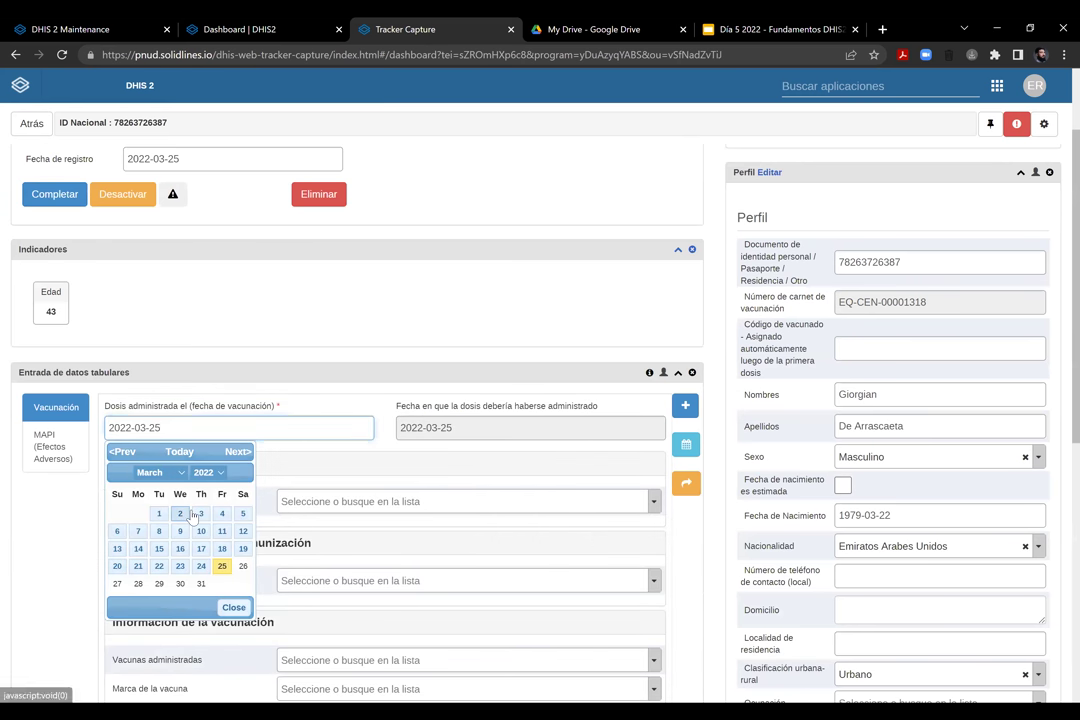
left_click(335, 310)
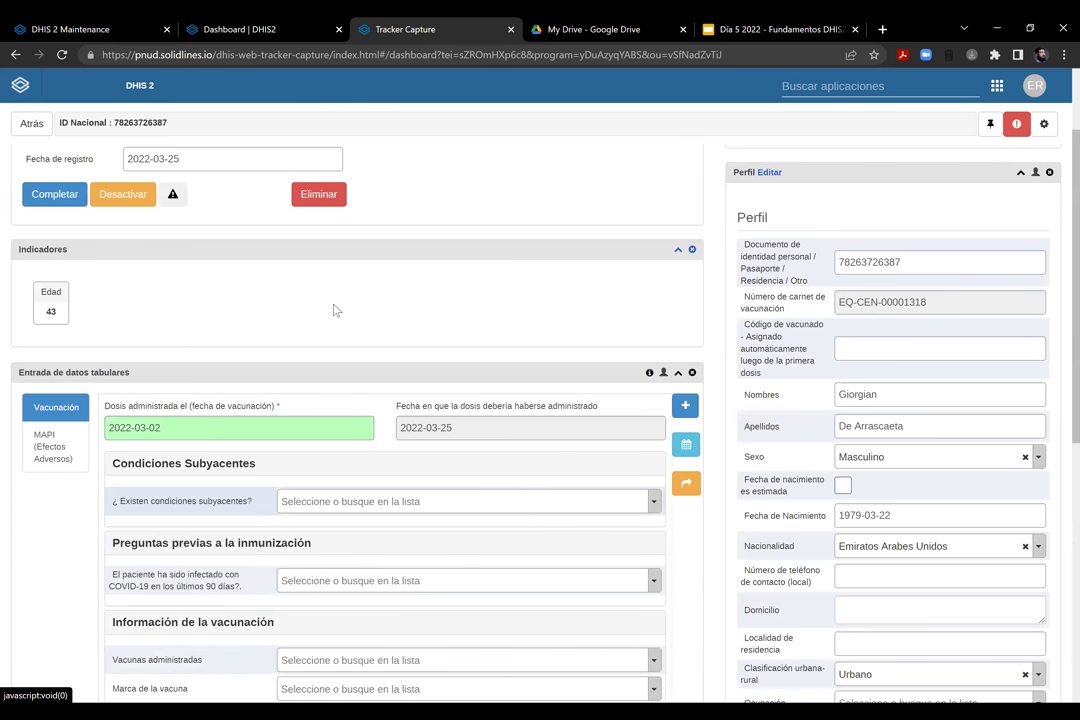
left_click(366, 500)
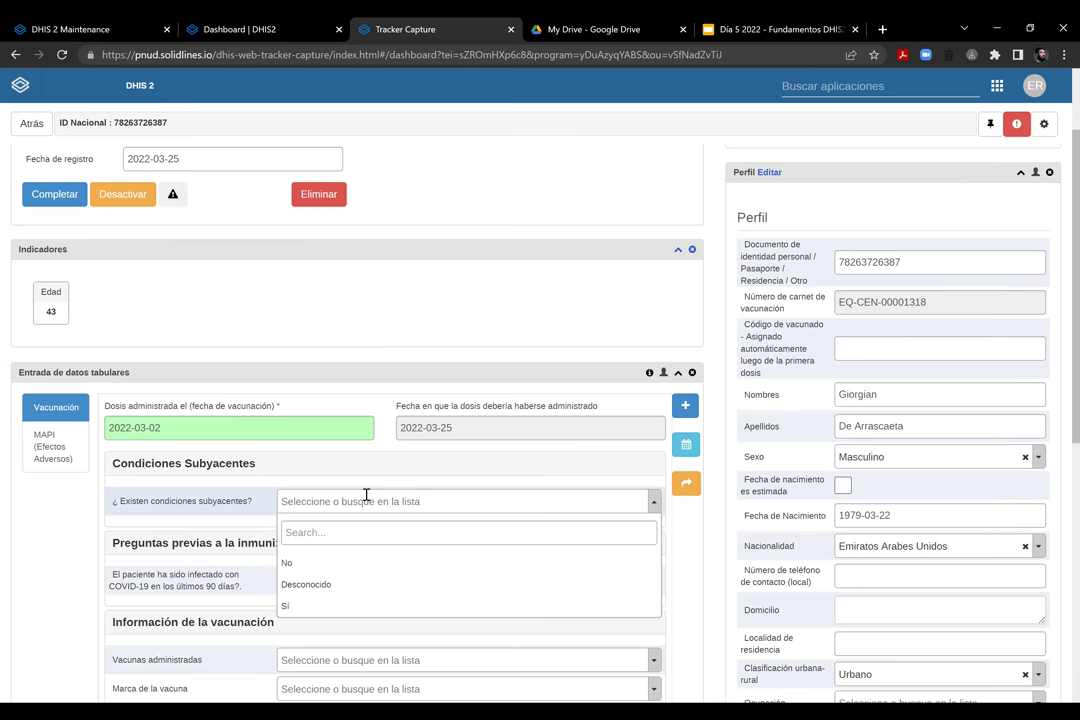
left_click(319, 607)
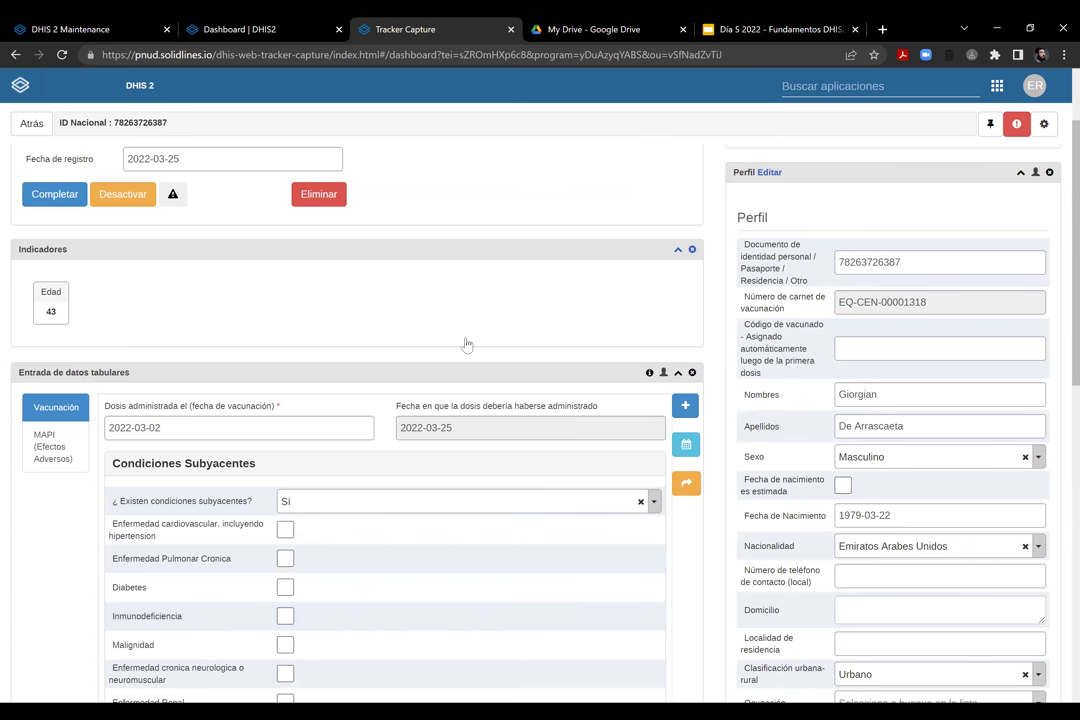
scroll(466, 344, "down", 1)
scroll(289, 374, "down", 2)
left_click(285, 336)
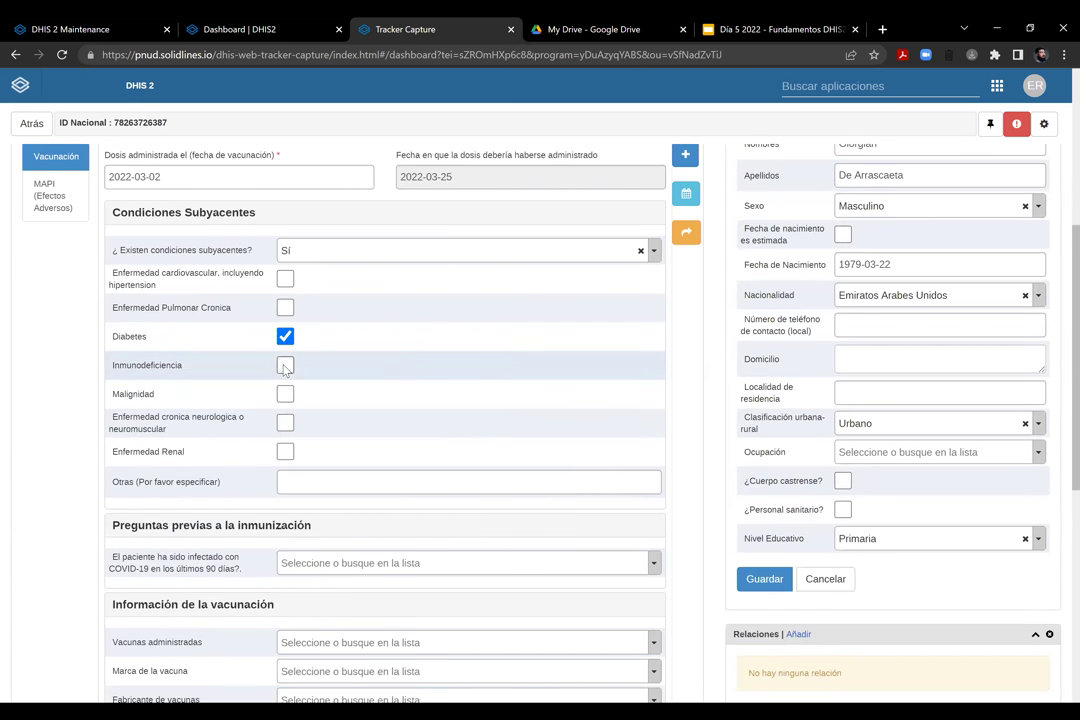
left_click(285, 366)
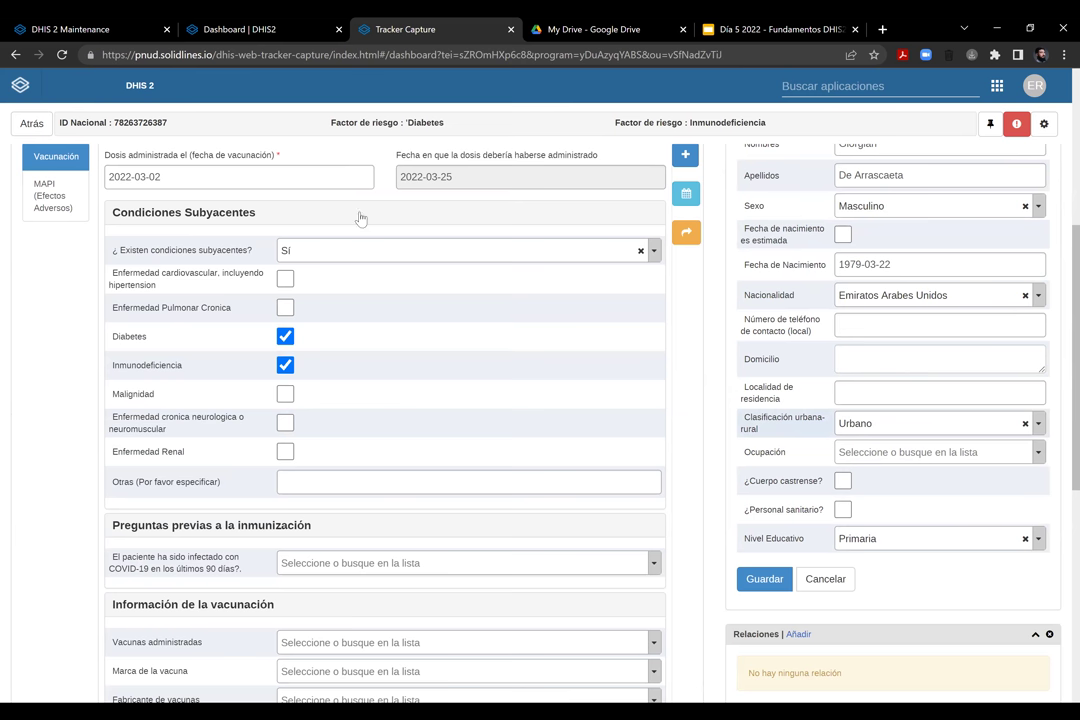
scroll(372, 213, "down", 4)
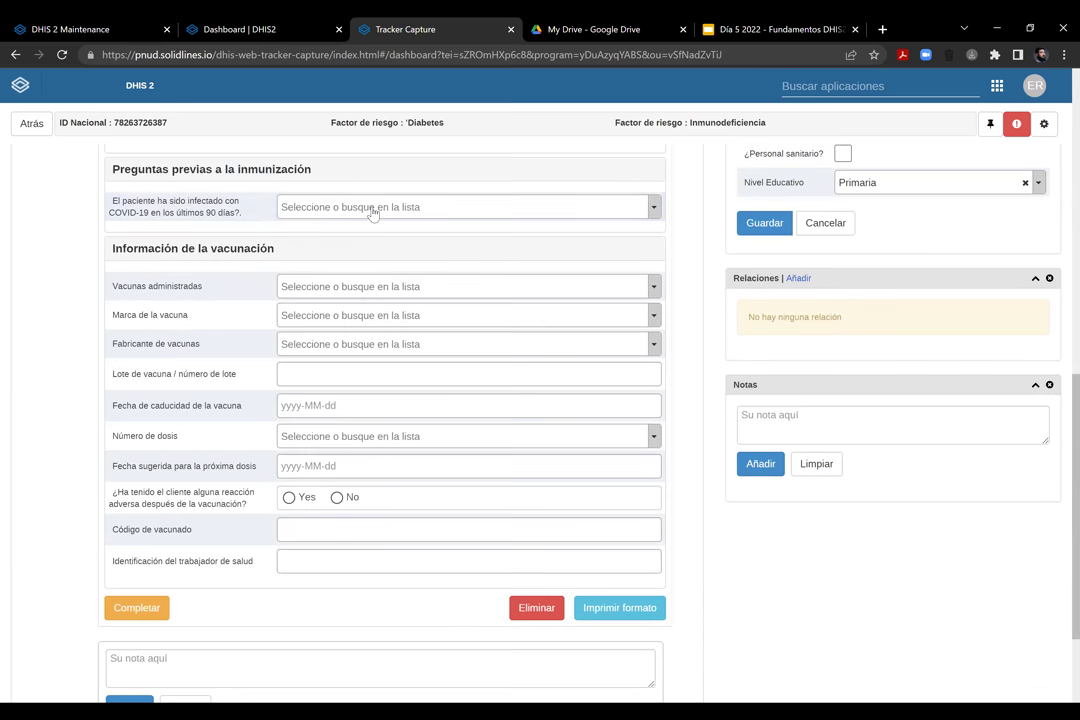
Answer No to recent COVID-19 infection, choose Moderna mRNA-1273, and enter lot 2342342
left_click(372, 208)
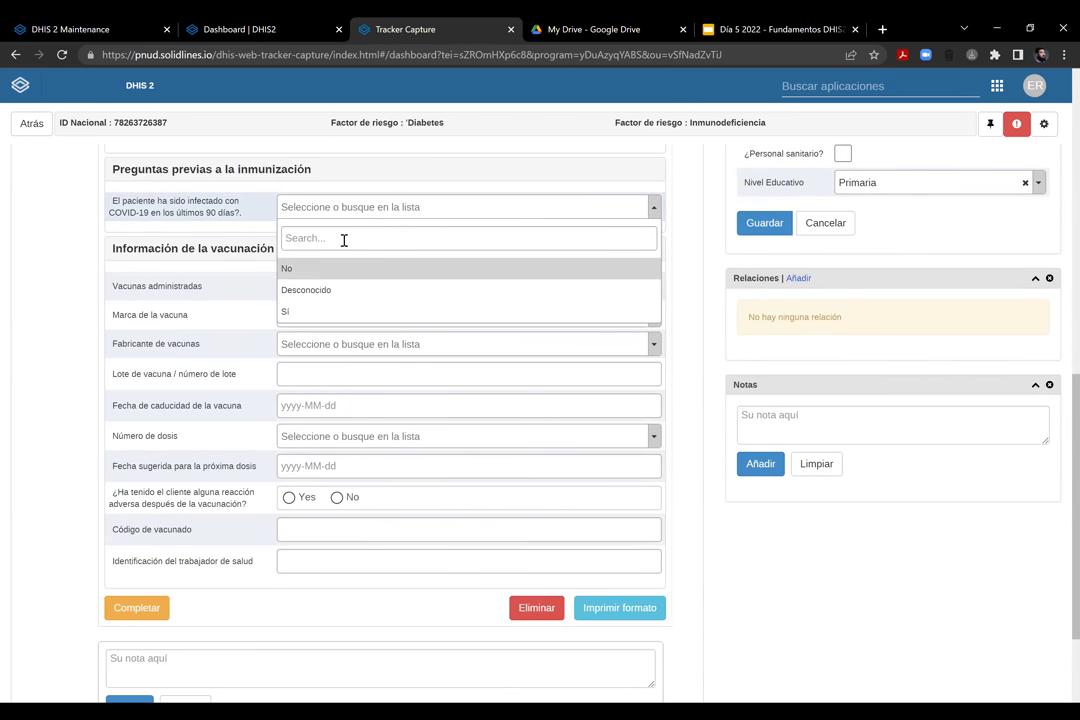
key("Return")
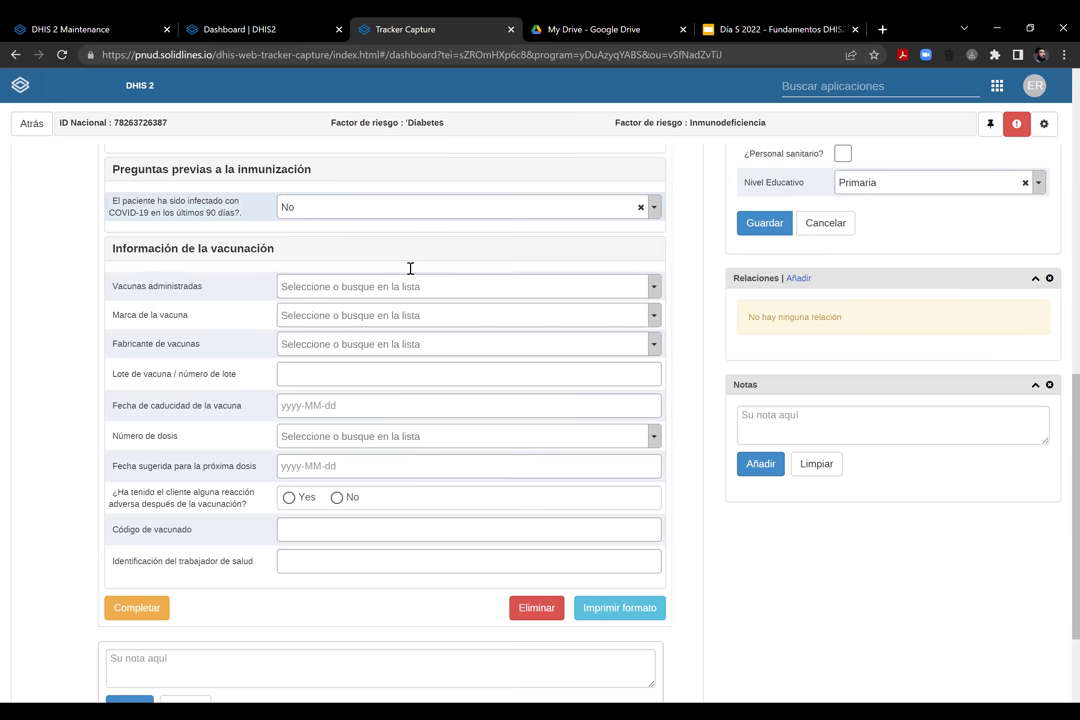
left_click(368, 289)
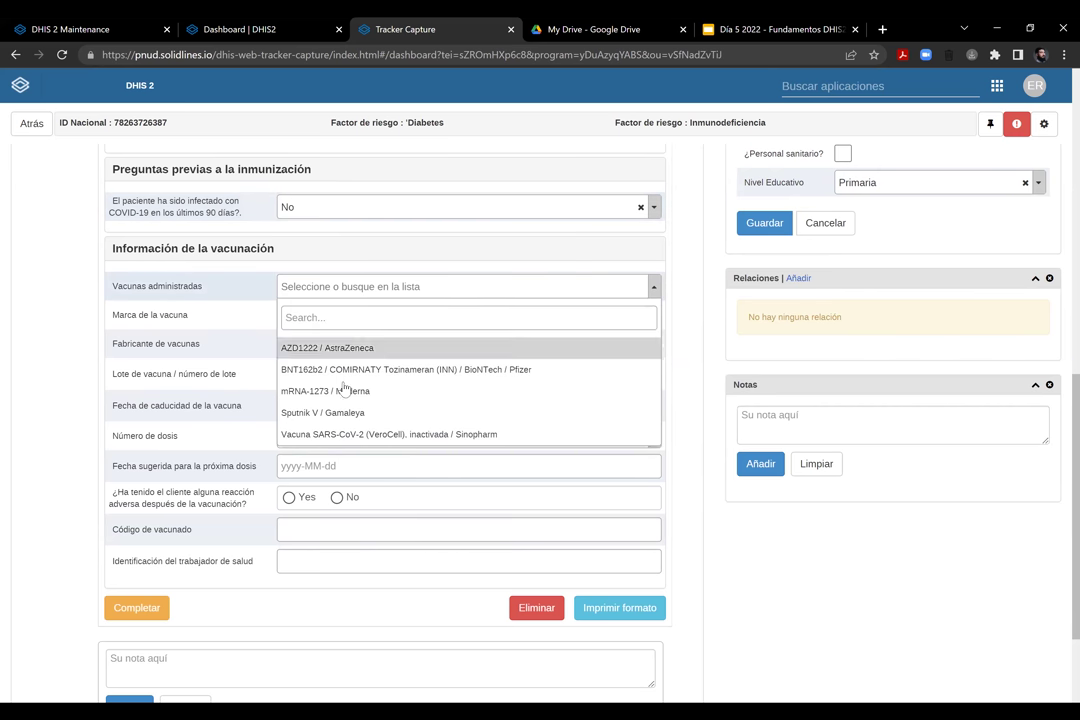
key("Return")
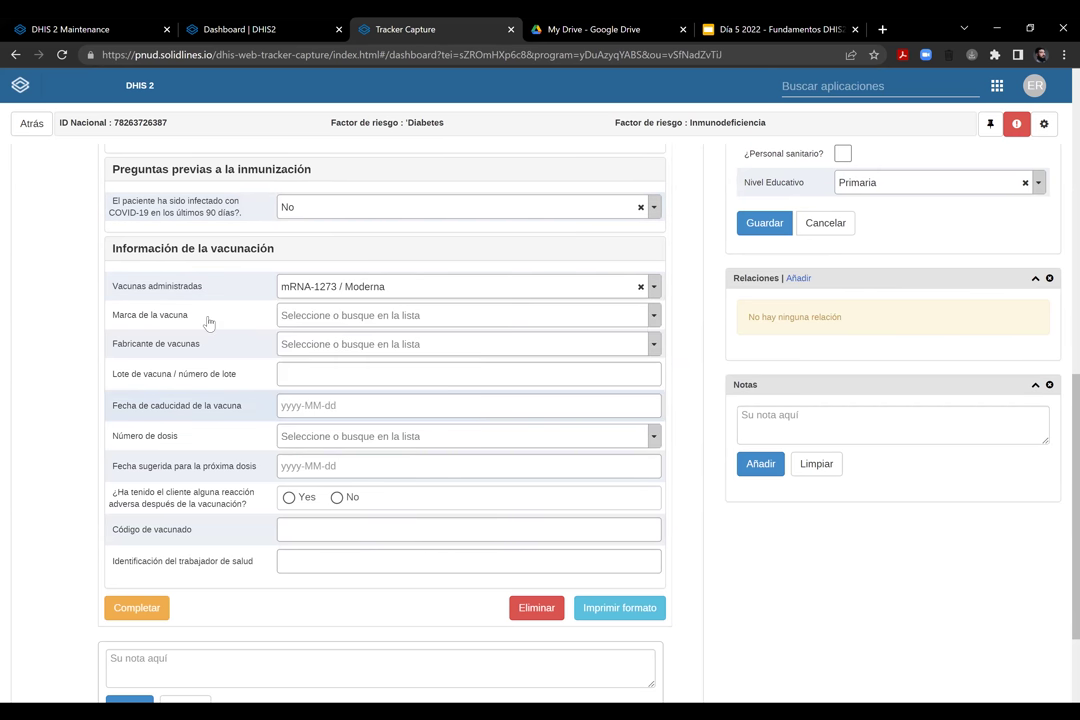
left_click(355, 390)
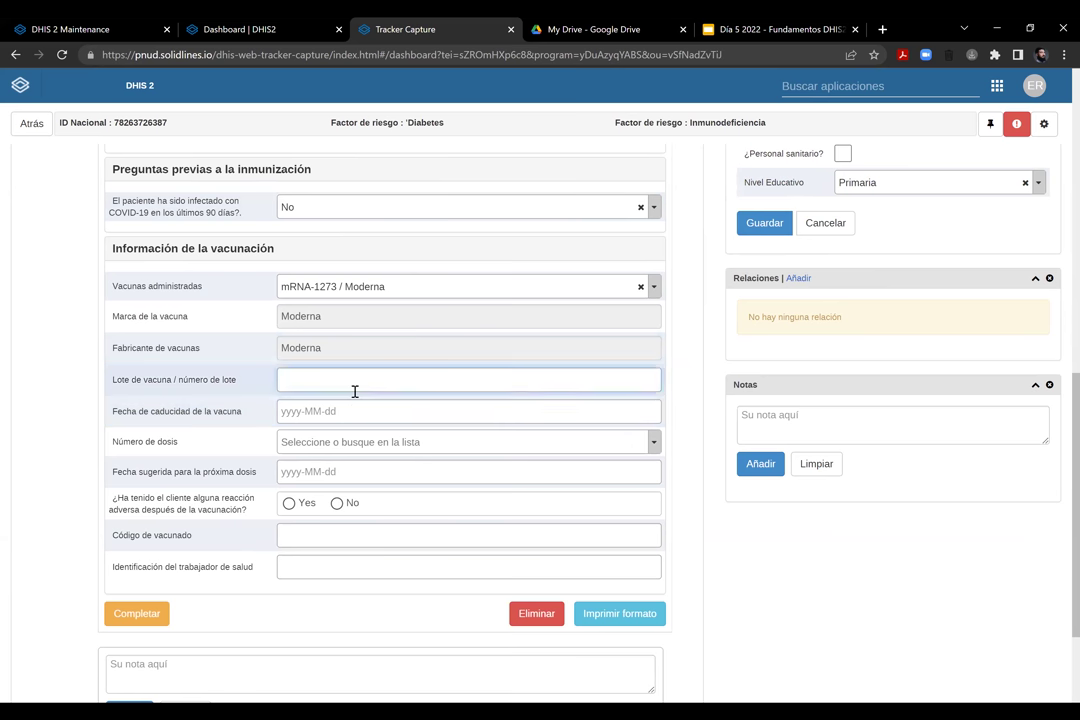
type("2342342")
Set the vaccine expiry date to 2022-05-14 and the dose to 1ra dosis
left_click(339, 409)
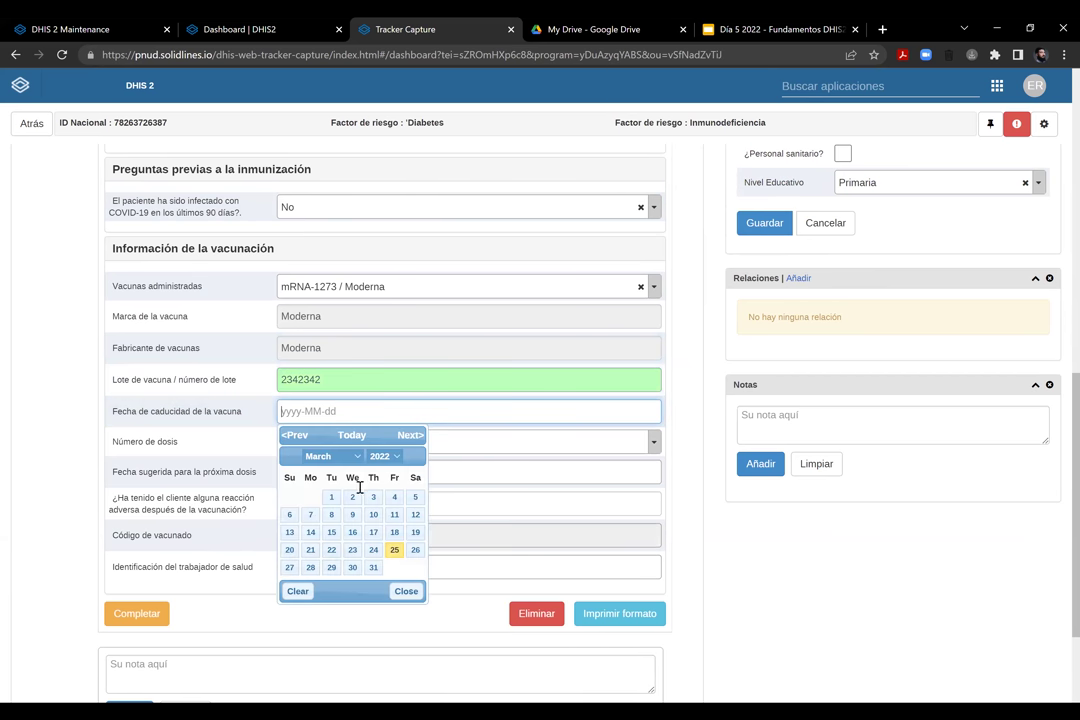
left_click(410, 435)
left_click(410, 435)
left_click(415, 514)
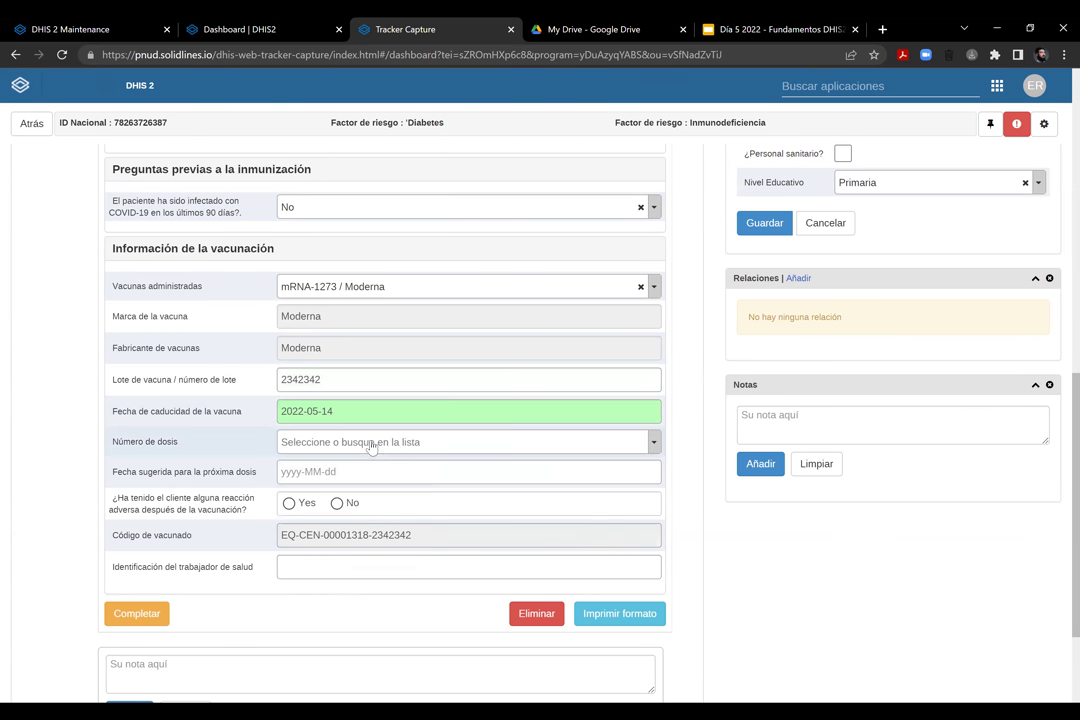
left_click(357, 441)
left_click(320, 506)
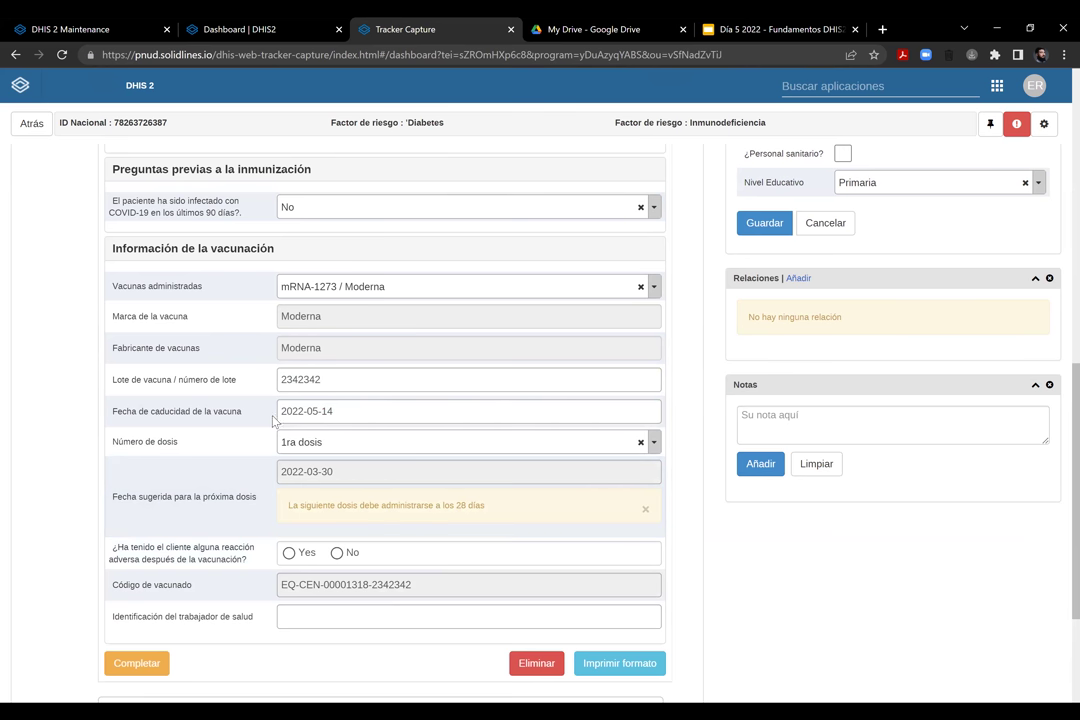
scroll(260, 285, "down", 2)
scroll(196, 335, "up", 4)
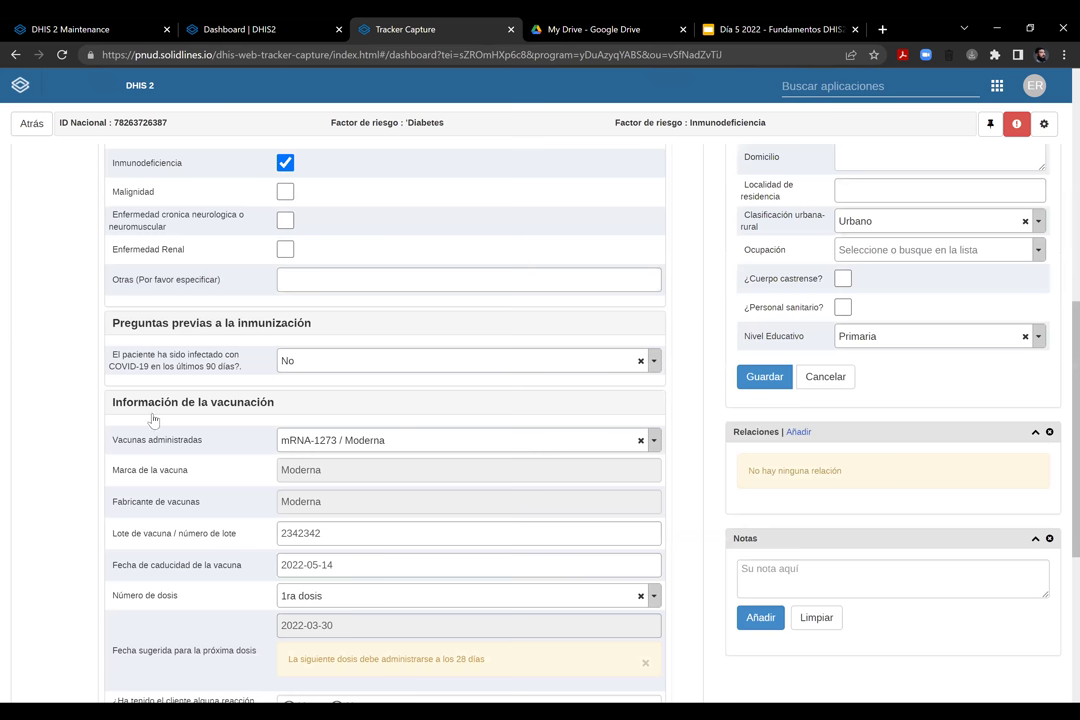
scroll(140, 368, "up", 4)
Change the vaccination date to 2022-02-01, answer No to adverse reaction, and enter the health worker ID
left_click(123, 358)
left_click(159, 421)
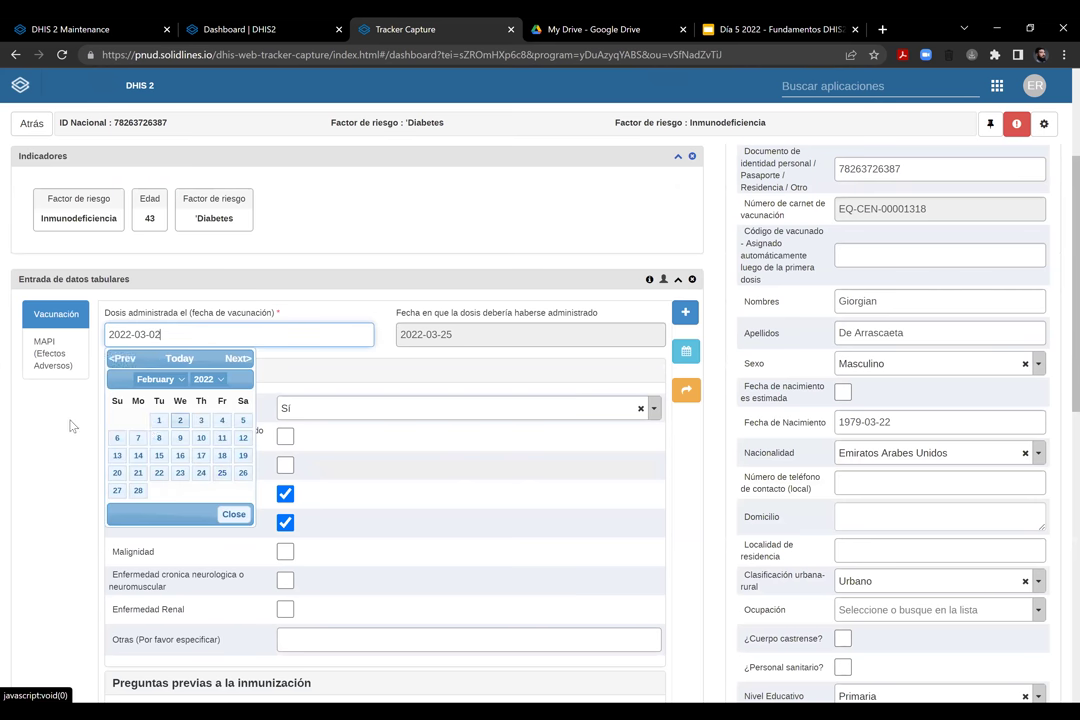
scroll(229, 343, "down", 7)
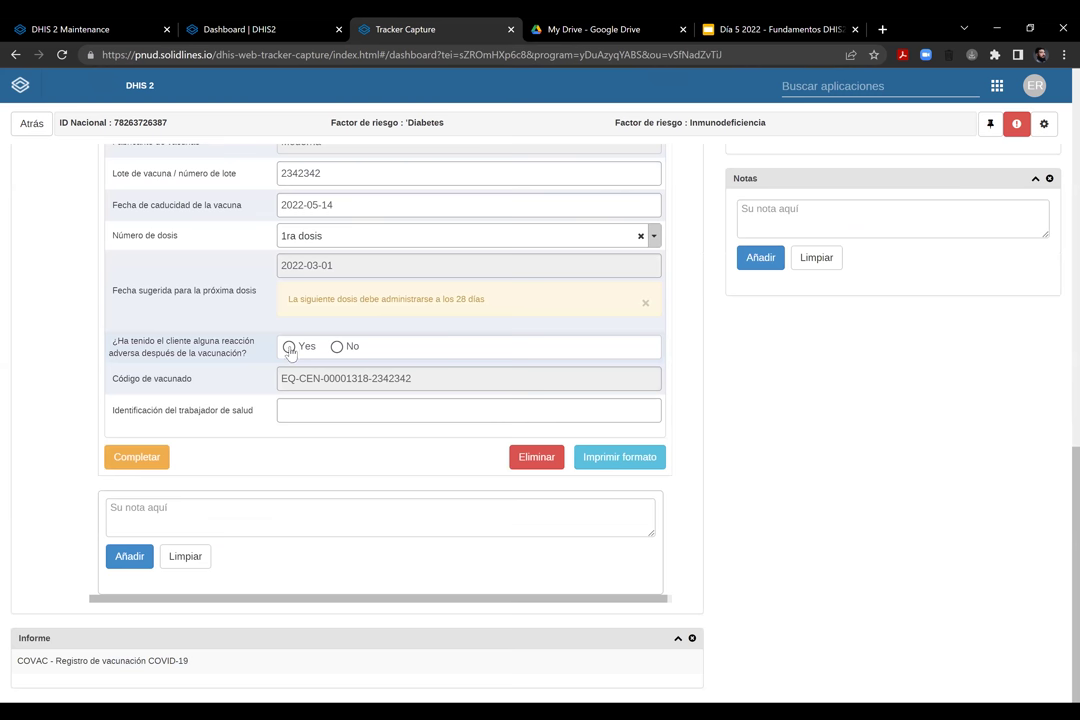
left_click(338, 348)
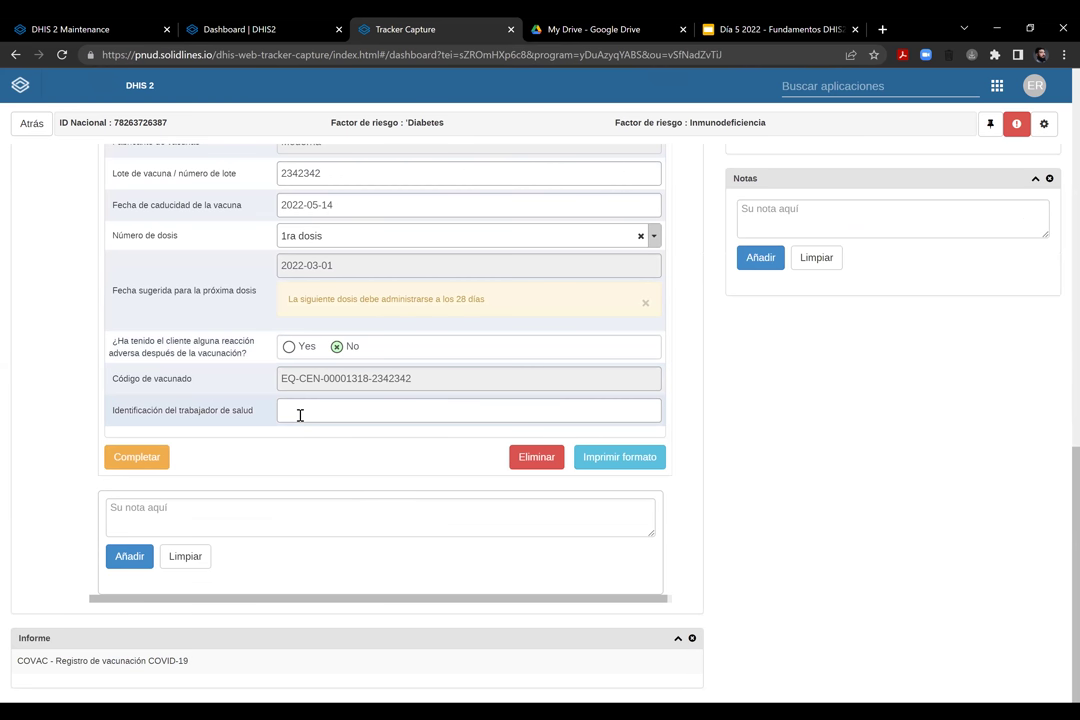
left_click(299, 414)
type("234234")
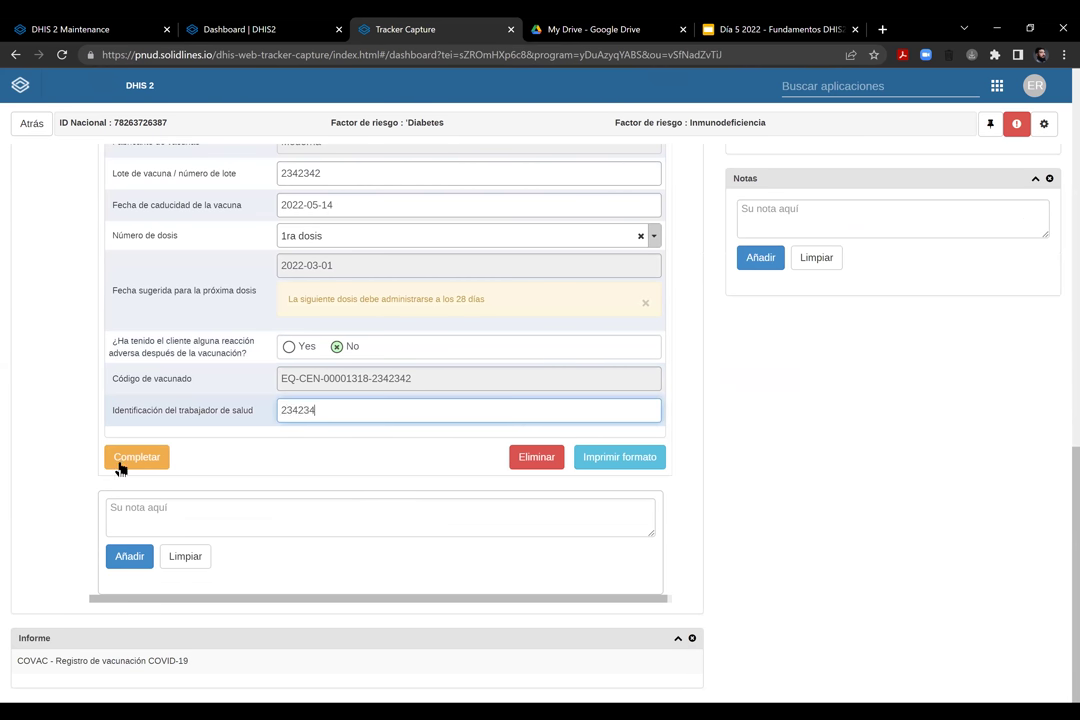
Complete the vaccination event and schedule the next Vacunación dose for 2022-02-28
left_click(120, 460)
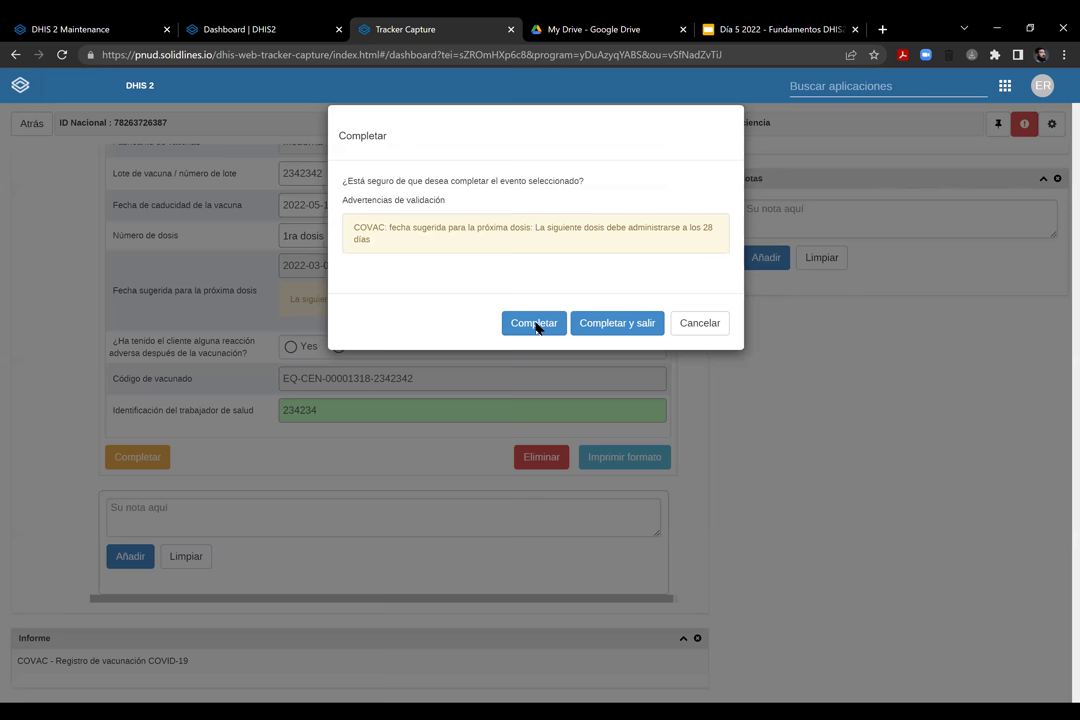
left_click(534, 306)
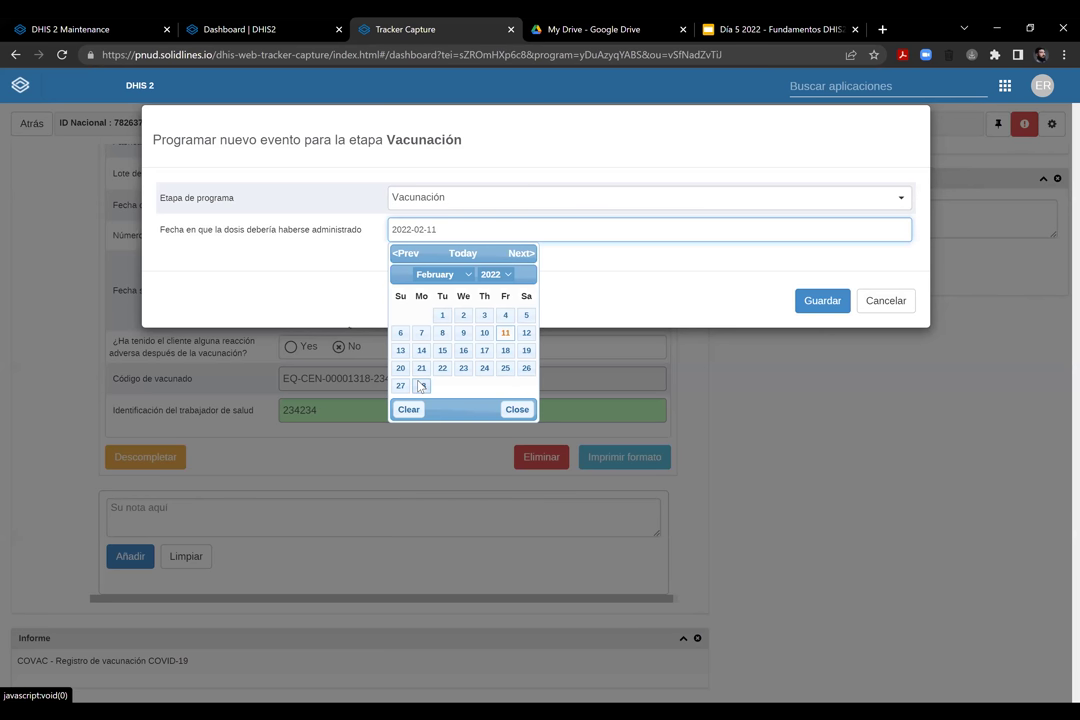
left_click(420, 386)
left_click(820, 301)
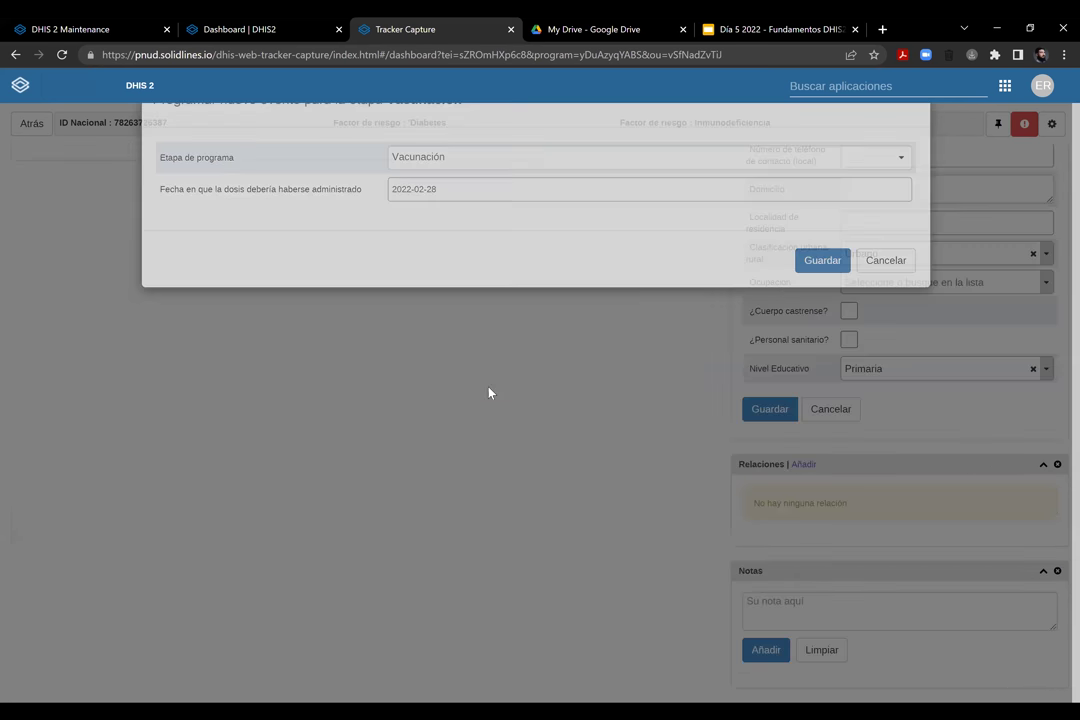
scroll(223, 398, "up", 2)
scroll(223, 398, "up", 2)
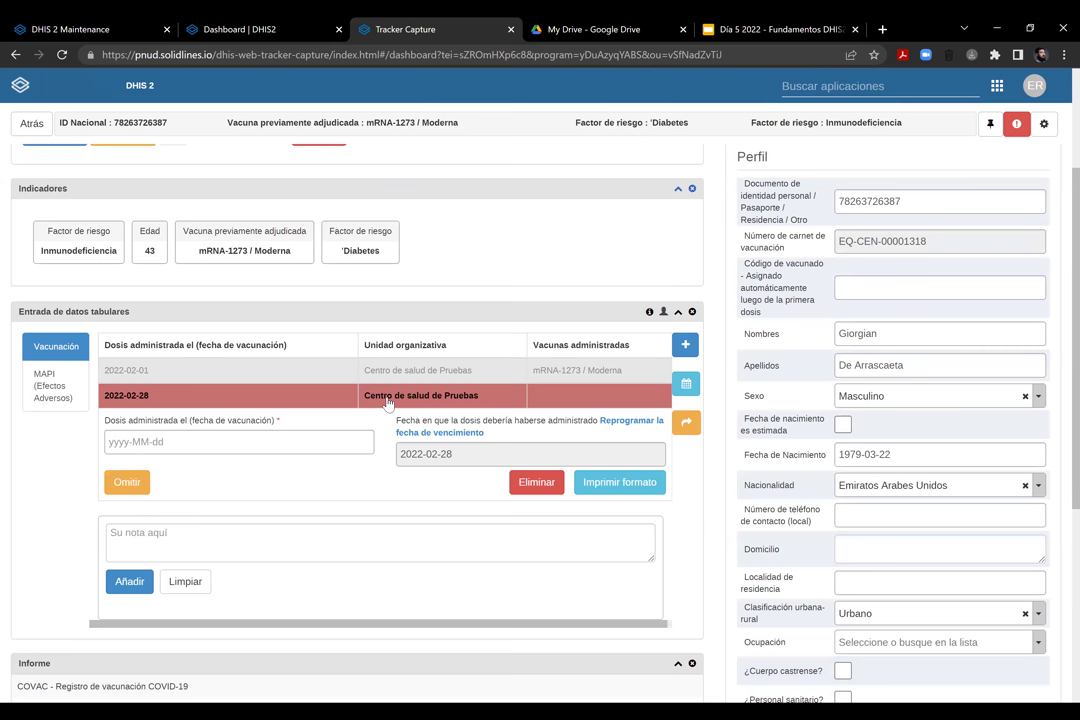
Reschedule the 2022-02-28 Vacunación event's due date to 2022-04-14
left_click(325, 398)
left_click(430, 396)
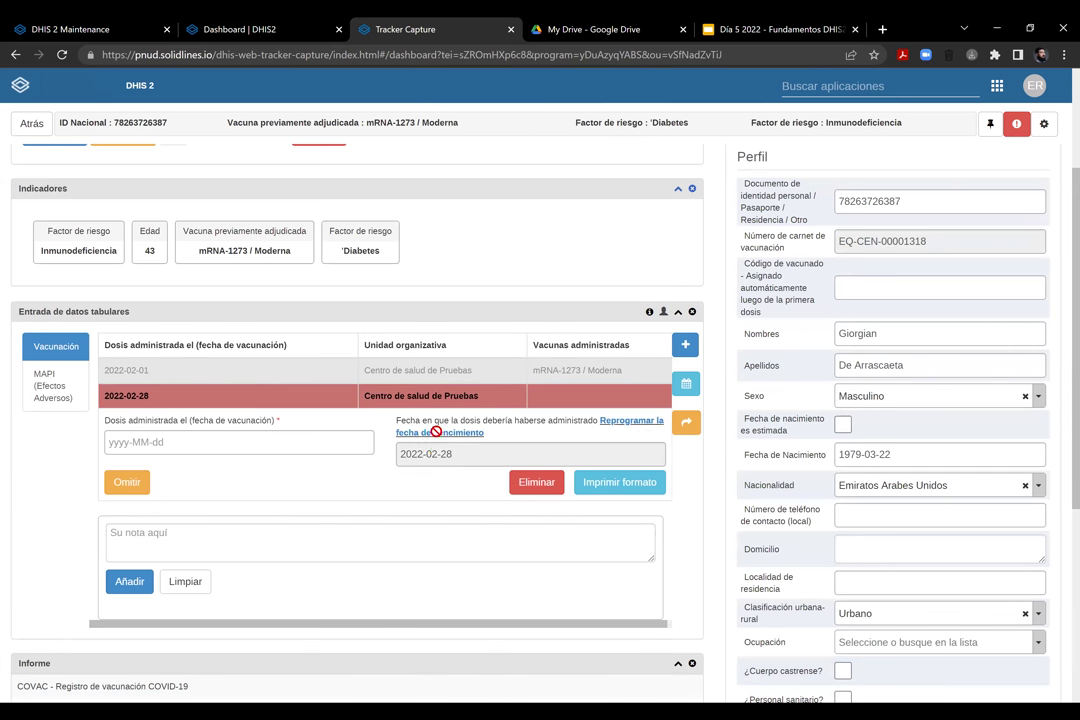
left_click(450, 434)
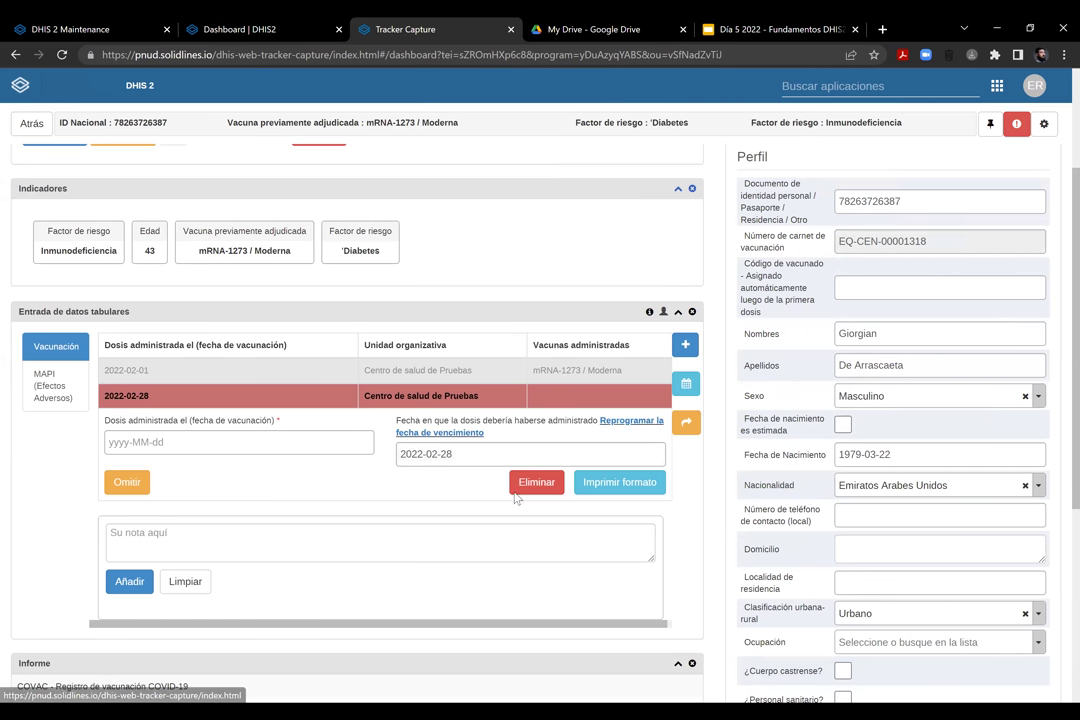
left_click(528, 456)
left_click(527, 478)
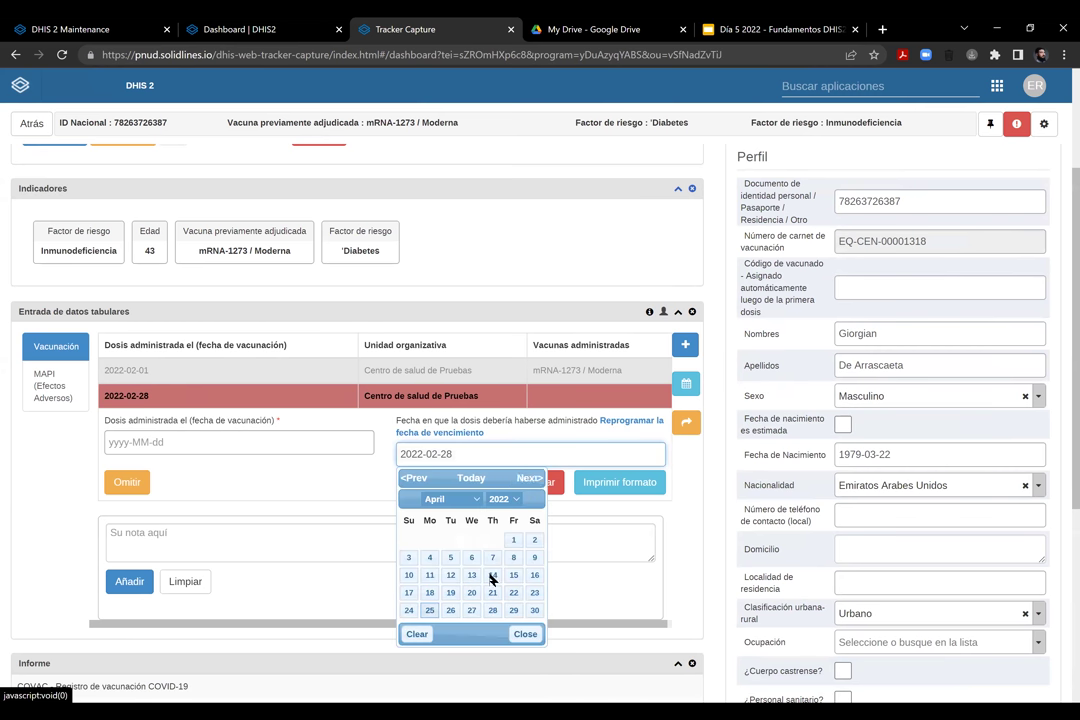
left_click(450, 478)
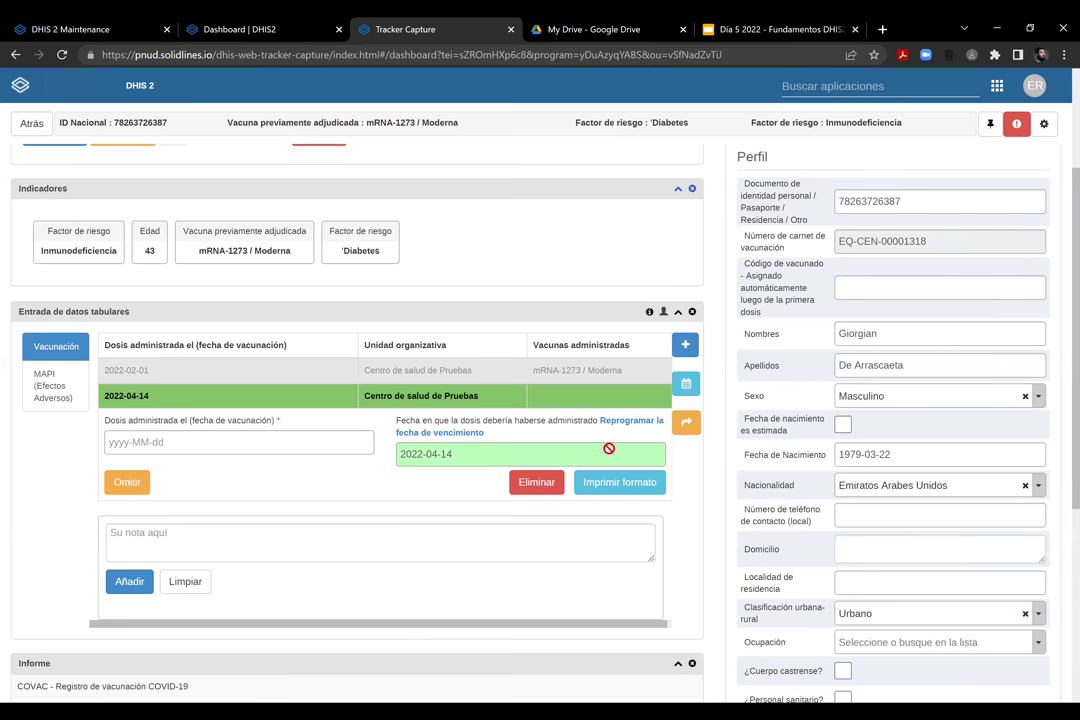
Type the draft note 'asdasdasda' in the Notas widget
scroll(603, 418, "down", 5)
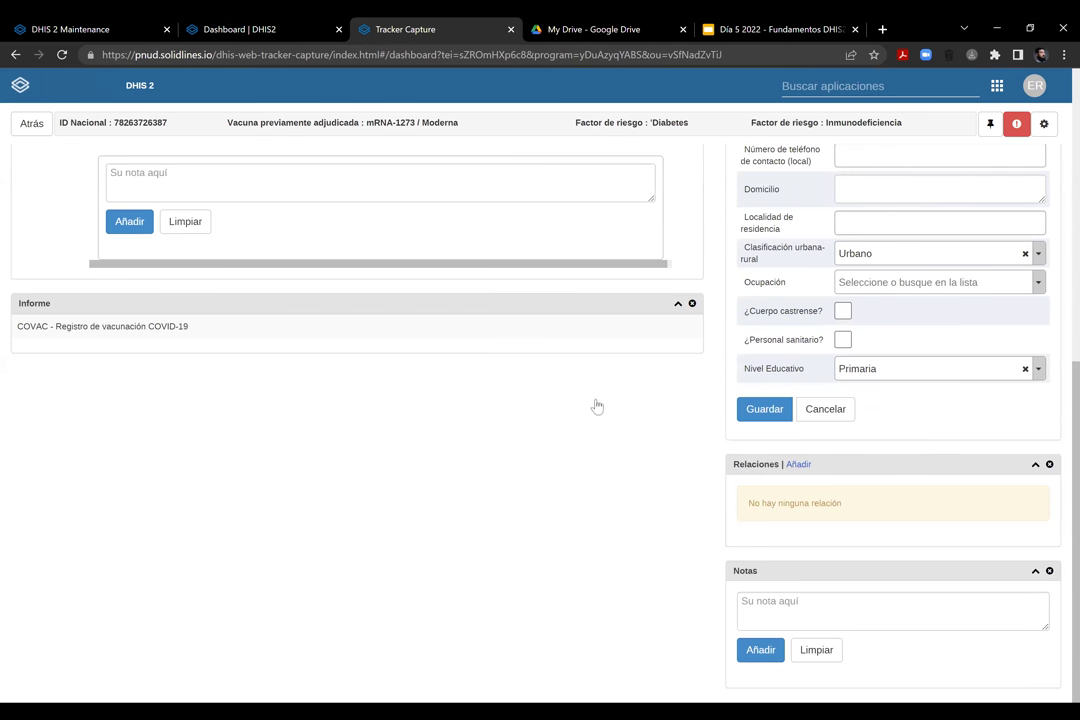
left_click(810, 598)
type("asdasdasda")
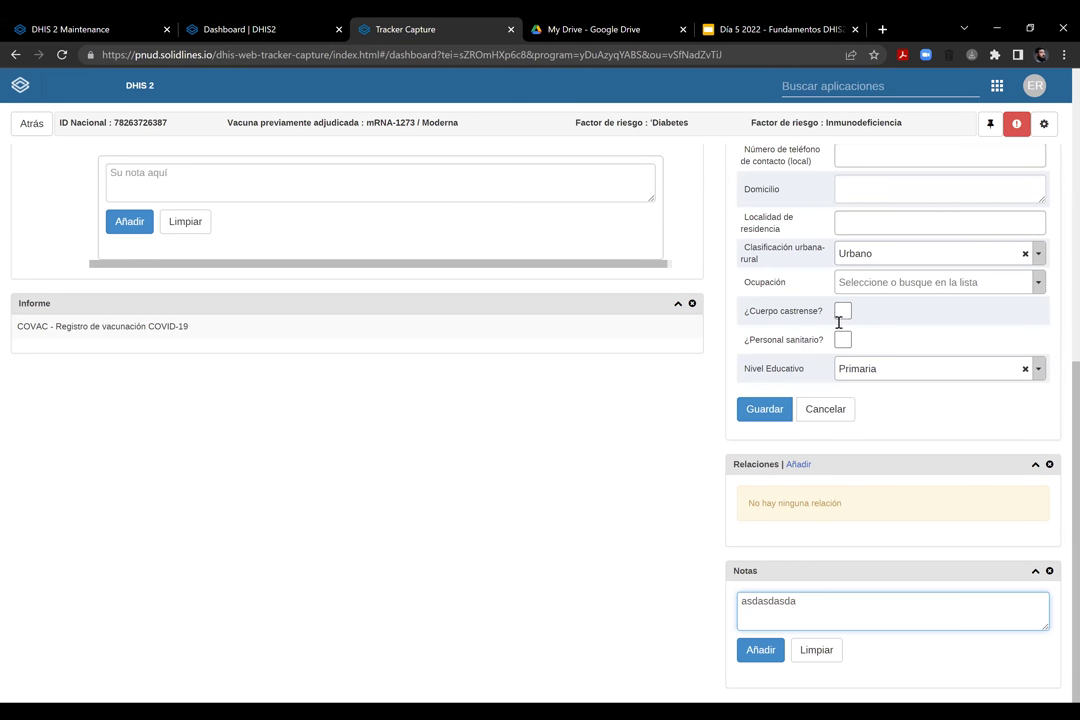
scroll(838, 323, "up", 5)
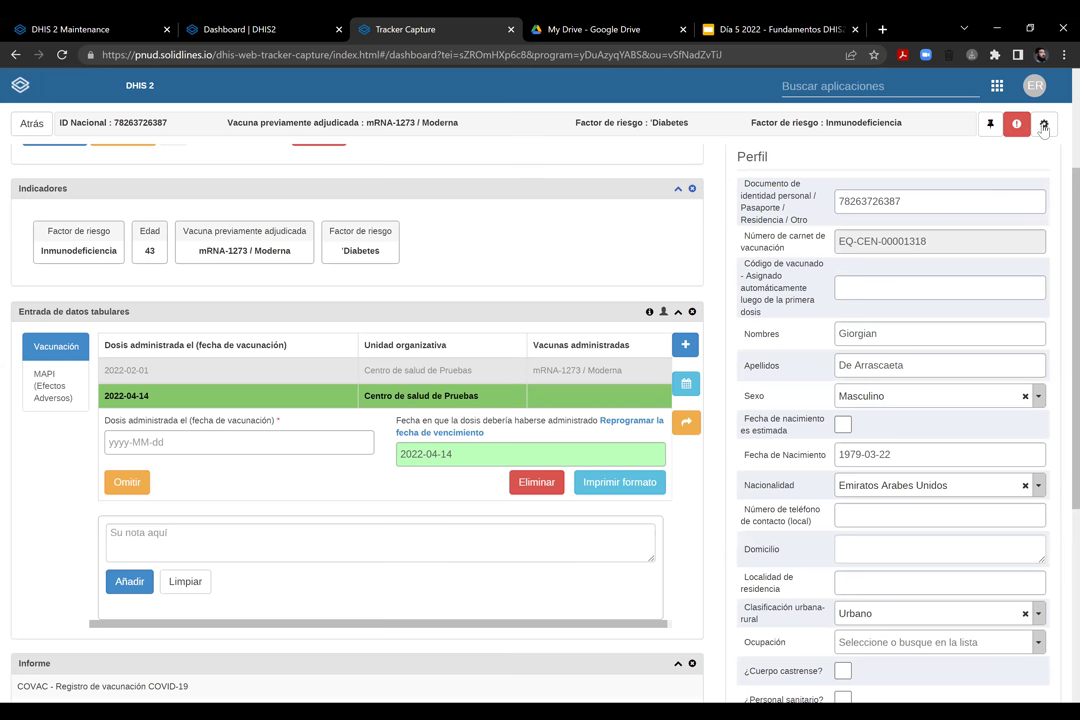
scroll(880, 112, "up", 3)
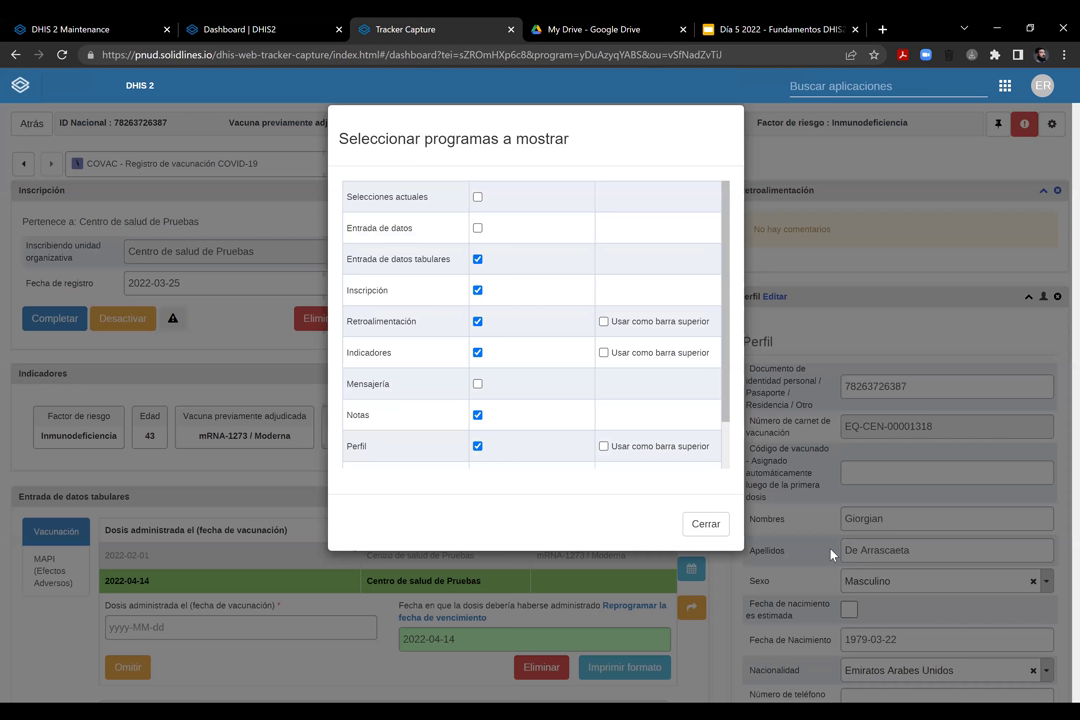
Add the Mensajería widget to the client dashboard
key("space")
left_click(705, 524)
scroll(583, 458, "down", 10)
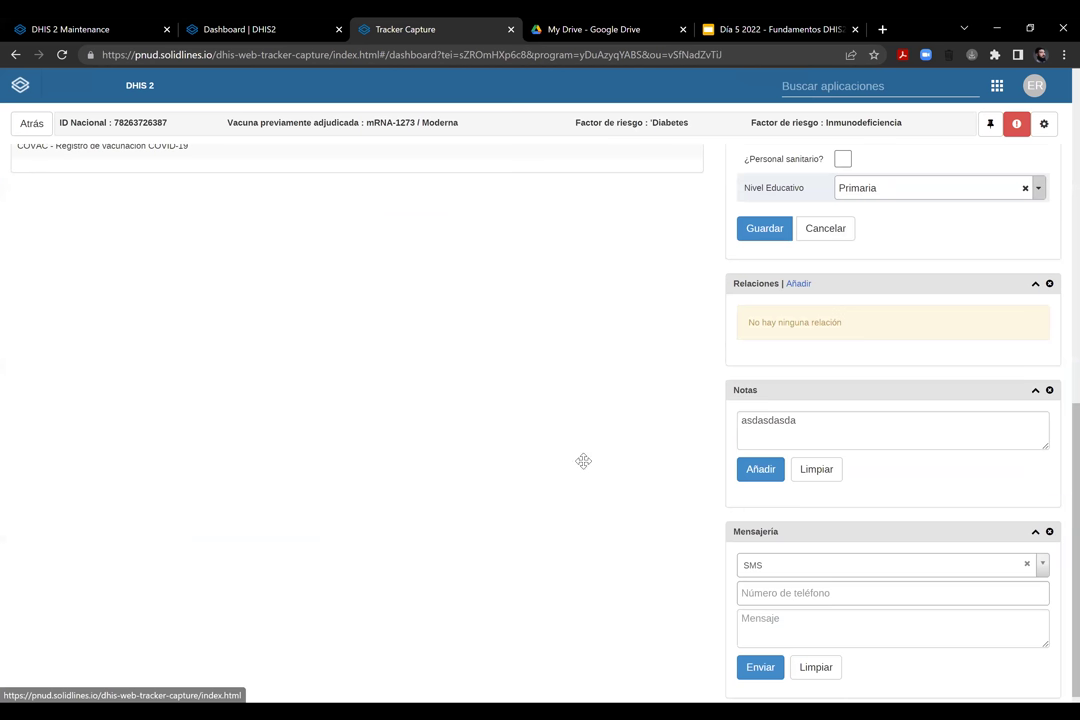
scroll(670, 230, "up", 10)
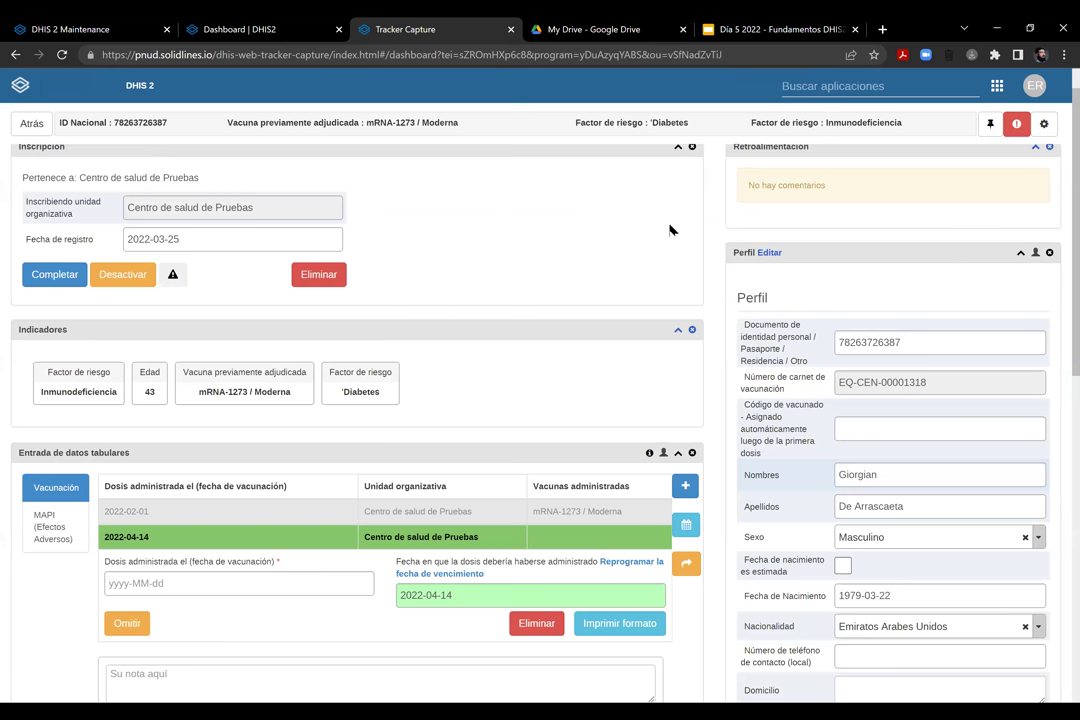
Switch tabular data entry to the MAPI (Efectos Adversos) stage
key("ctrl+a")
left_click(53, 145)
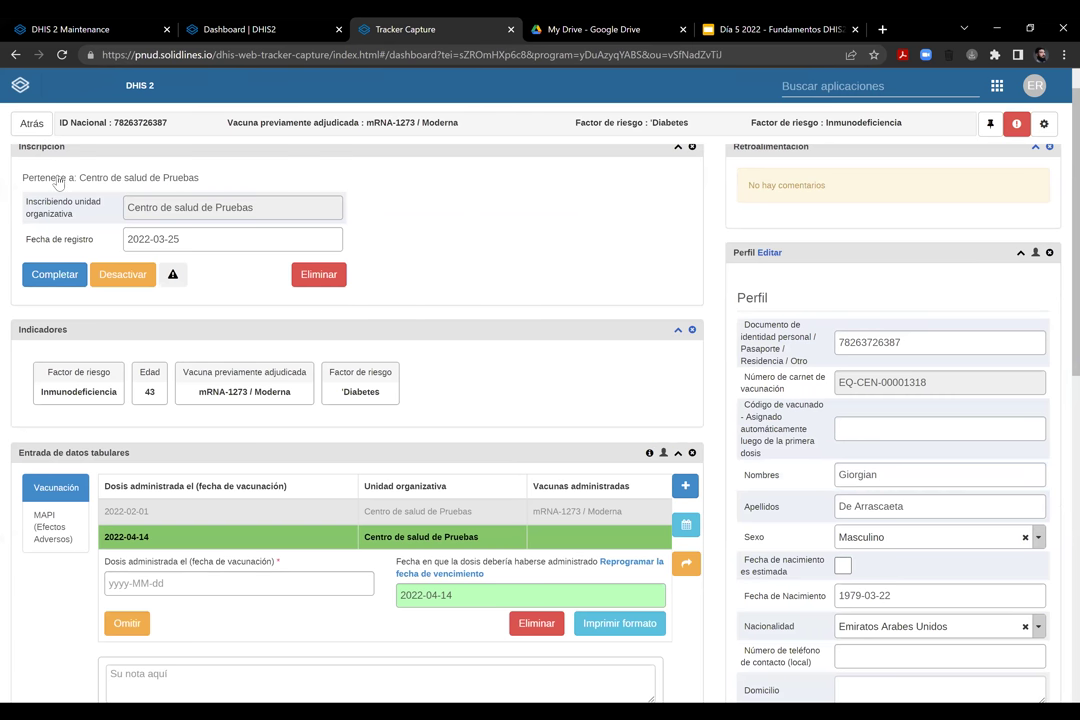
scroll(57, 183, "down", 5)
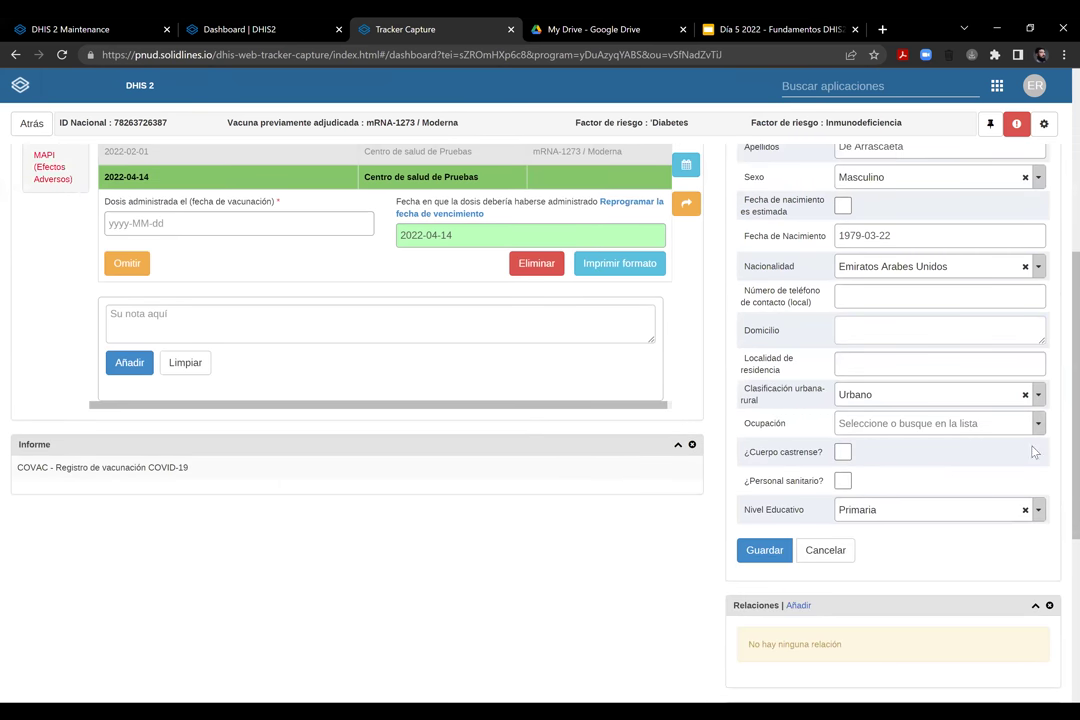
left_click(53, 167)
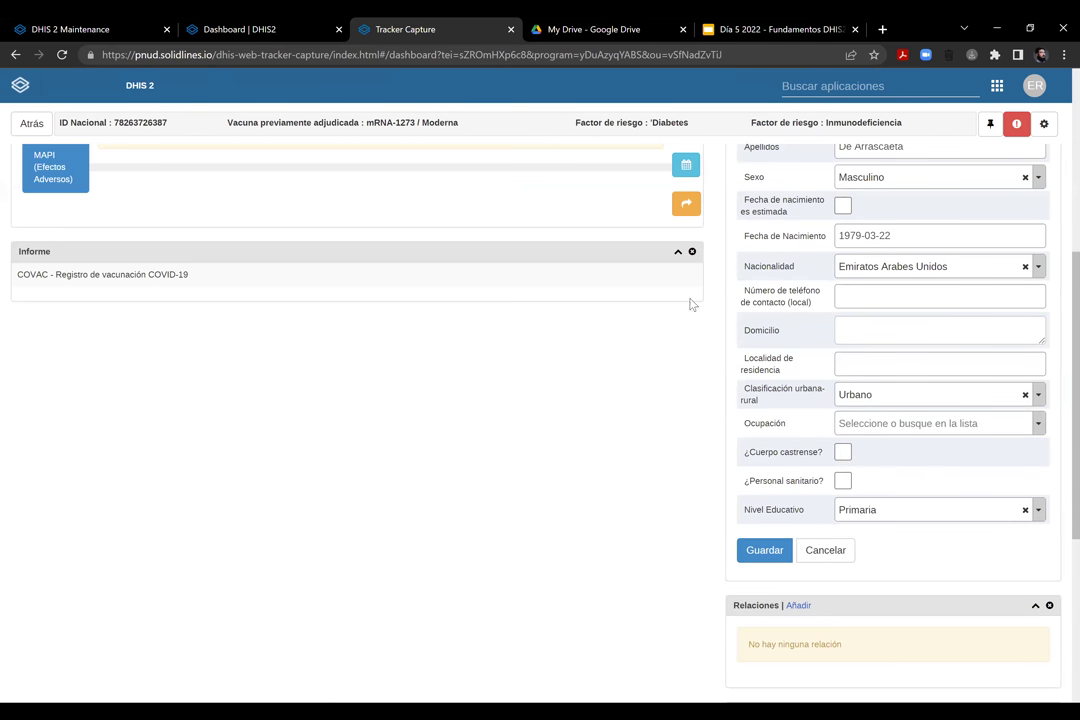
scroll(660, 312, "up", 2)
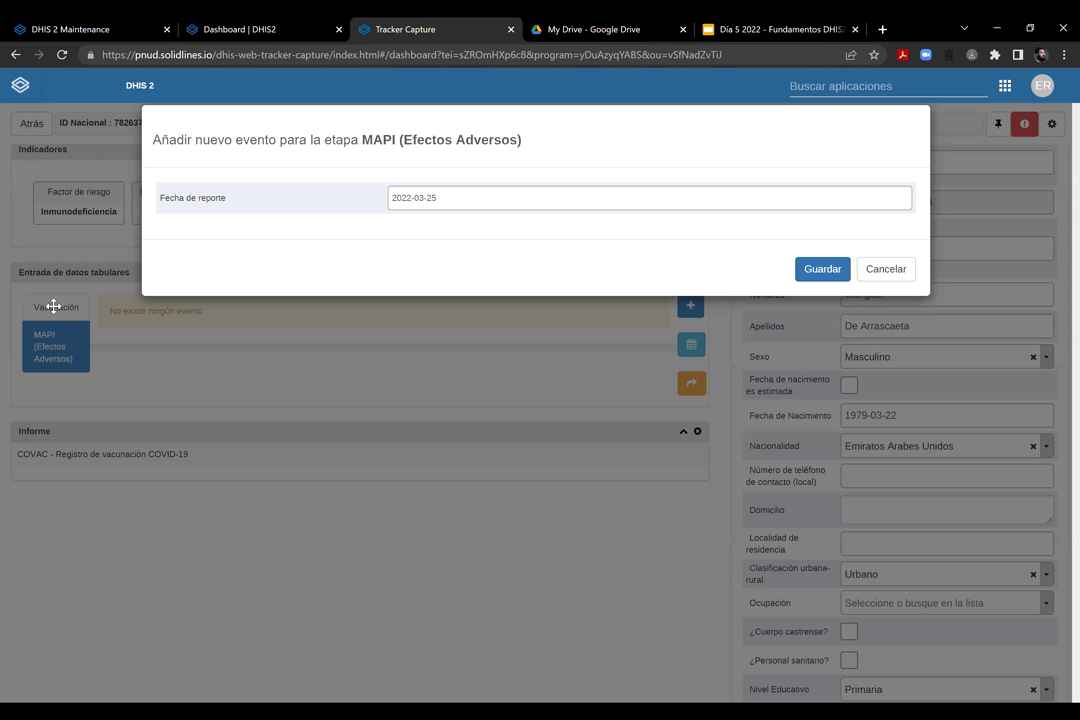
Add a MAPI event reported 2022-03-25, dismiss the server error, and close the Tracker Capture tab
left_click(52, 262)
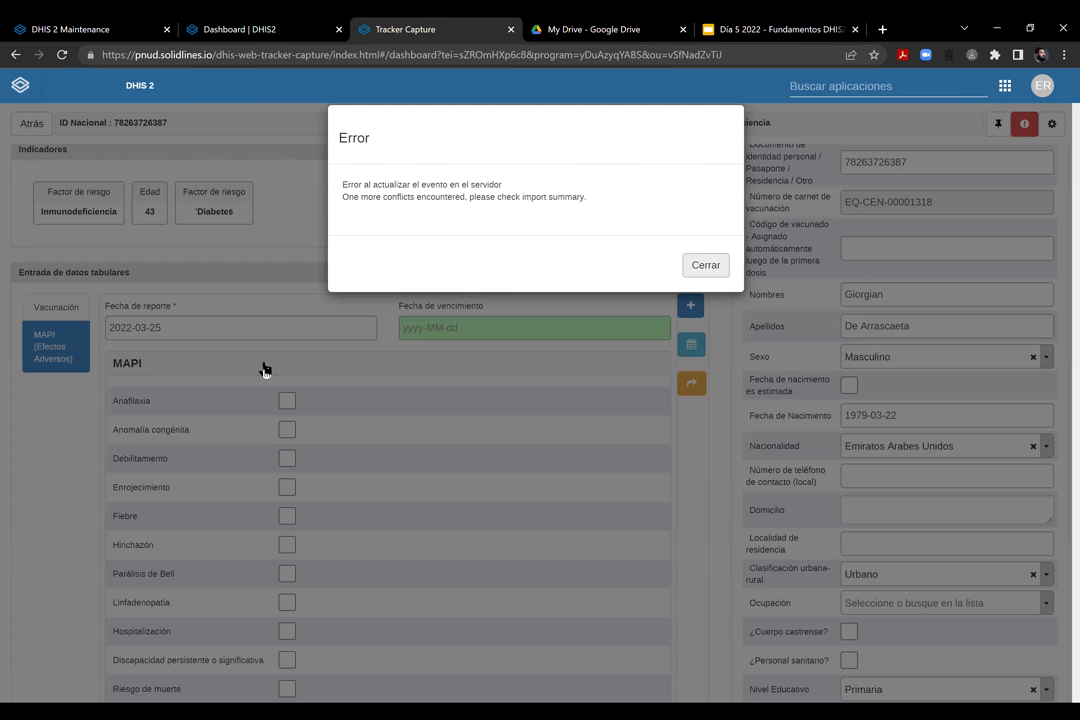
left_click(265, 370)
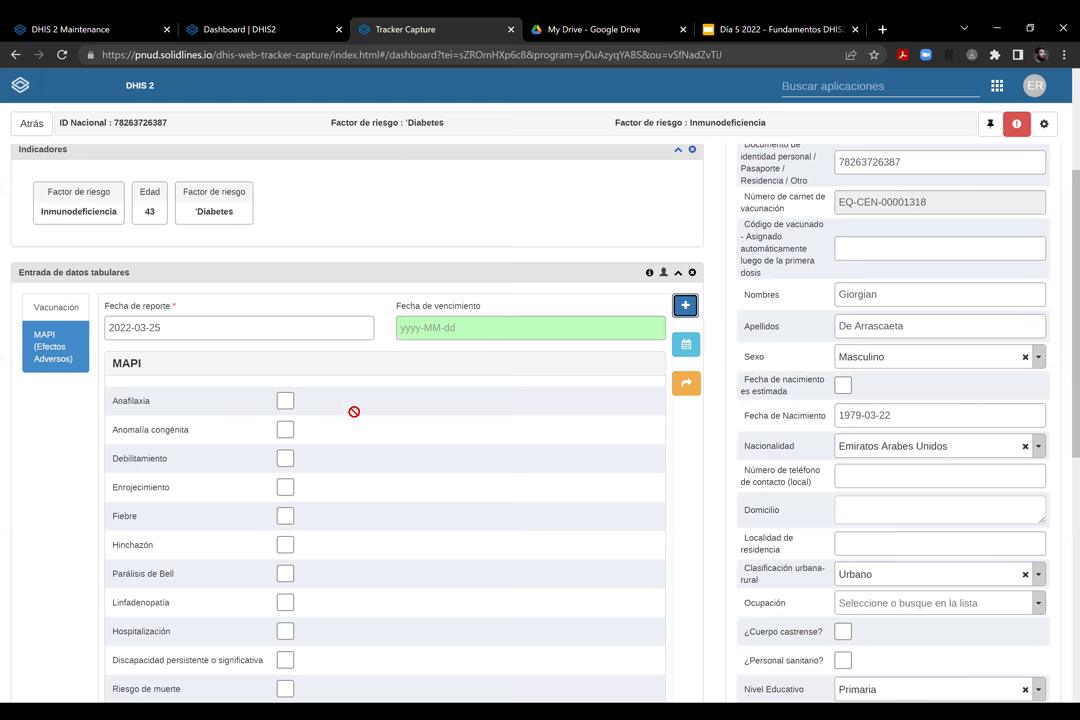
scroll(353, 416, "down", 5)
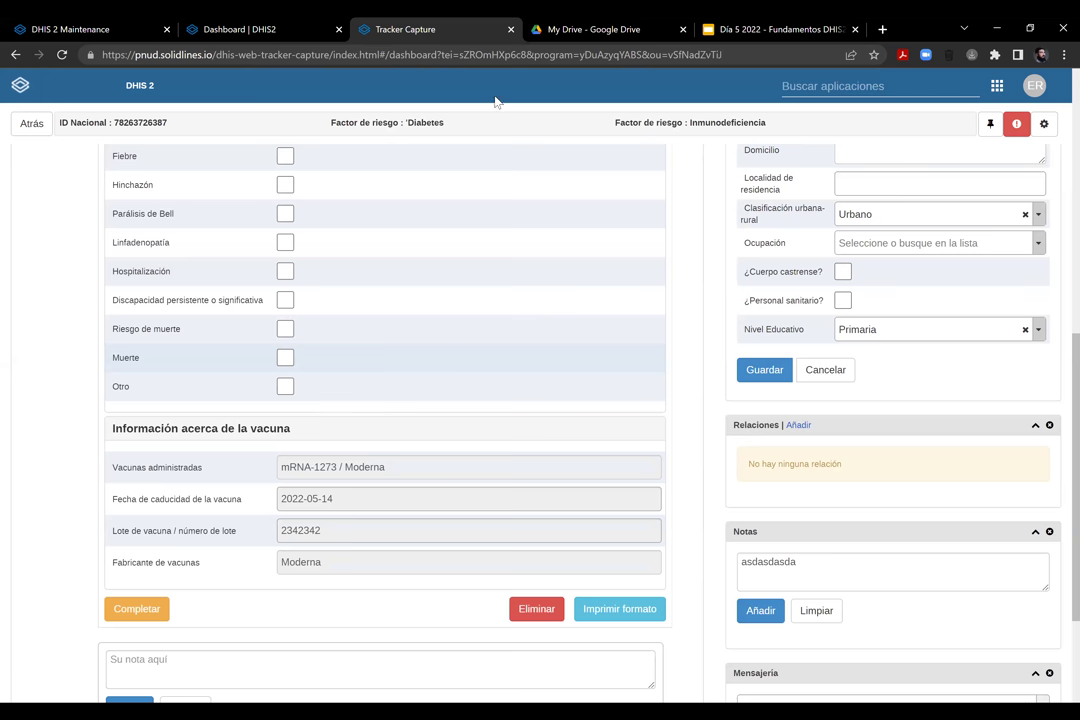
scroll(500, 80, "up", 4)
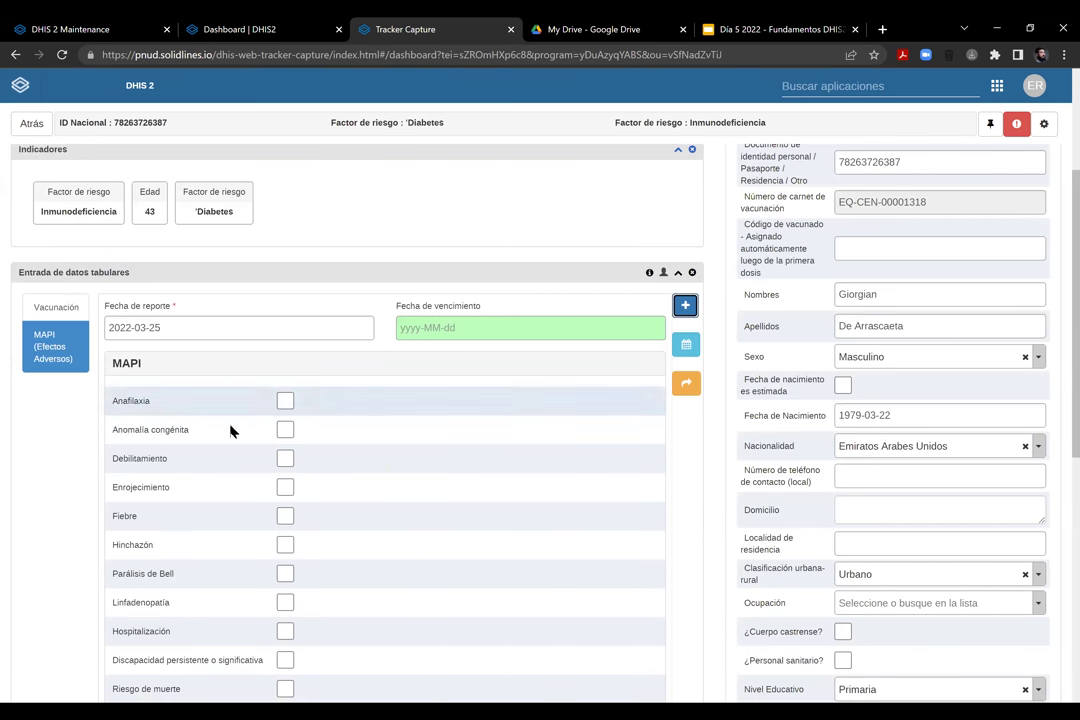
key("ctrl+w")
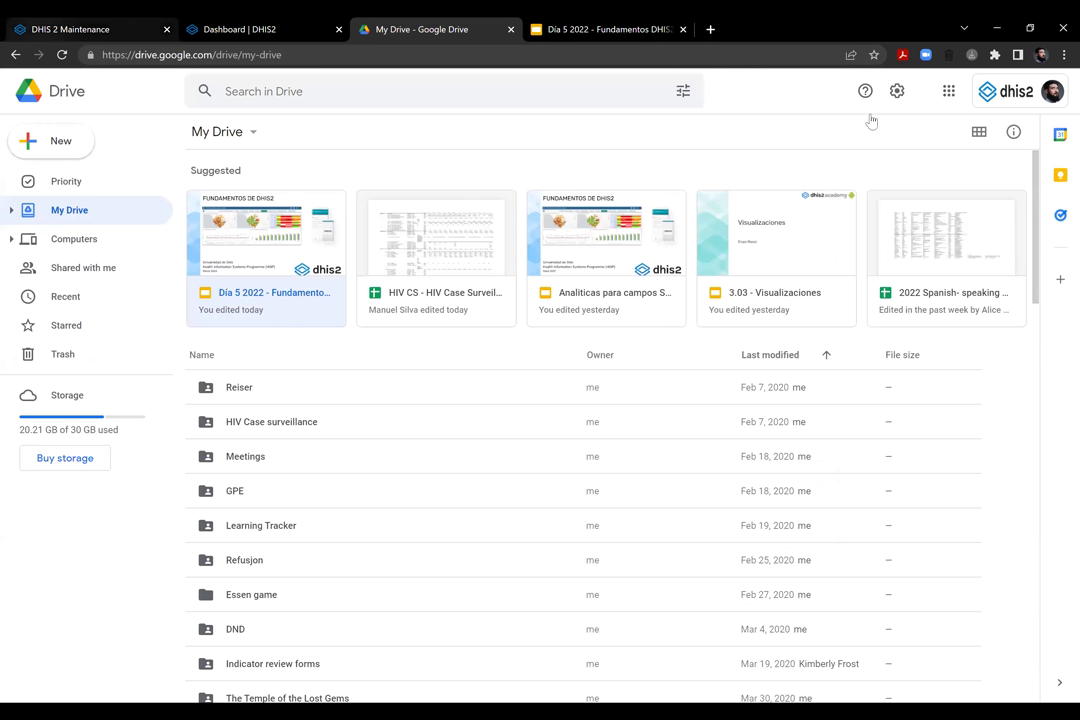
Return to the DHIS2 Dashboard tab and log out of the COVID-19 demo server
key("ctrl+1")
key("ctrl+2")
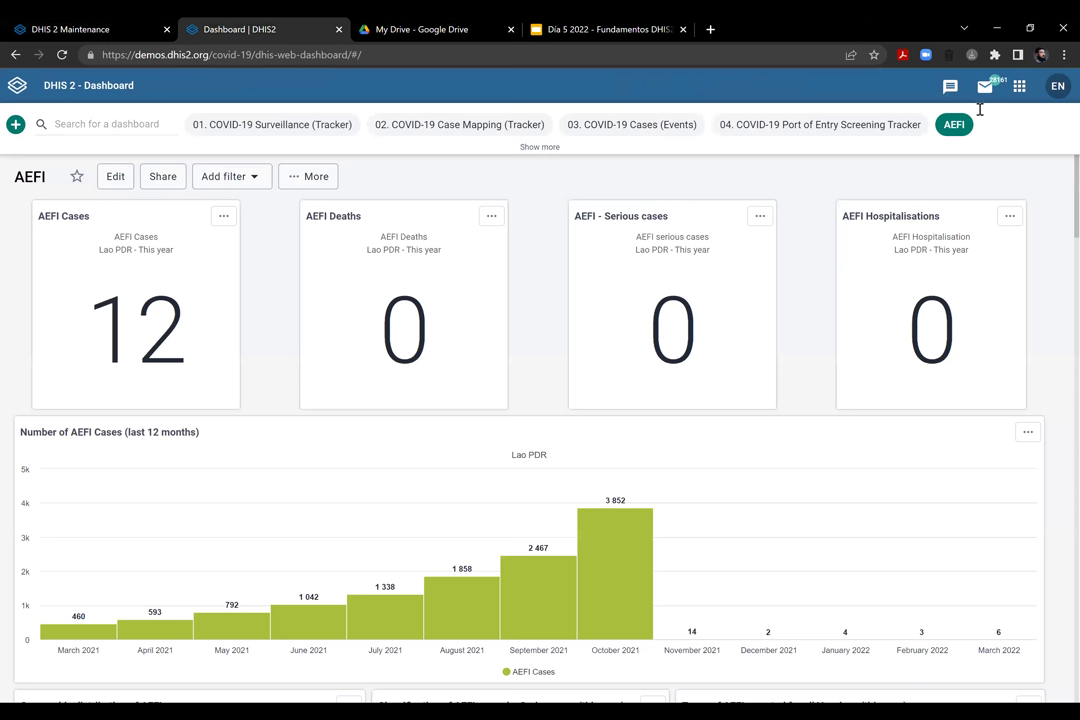
left_click(1019, 86)
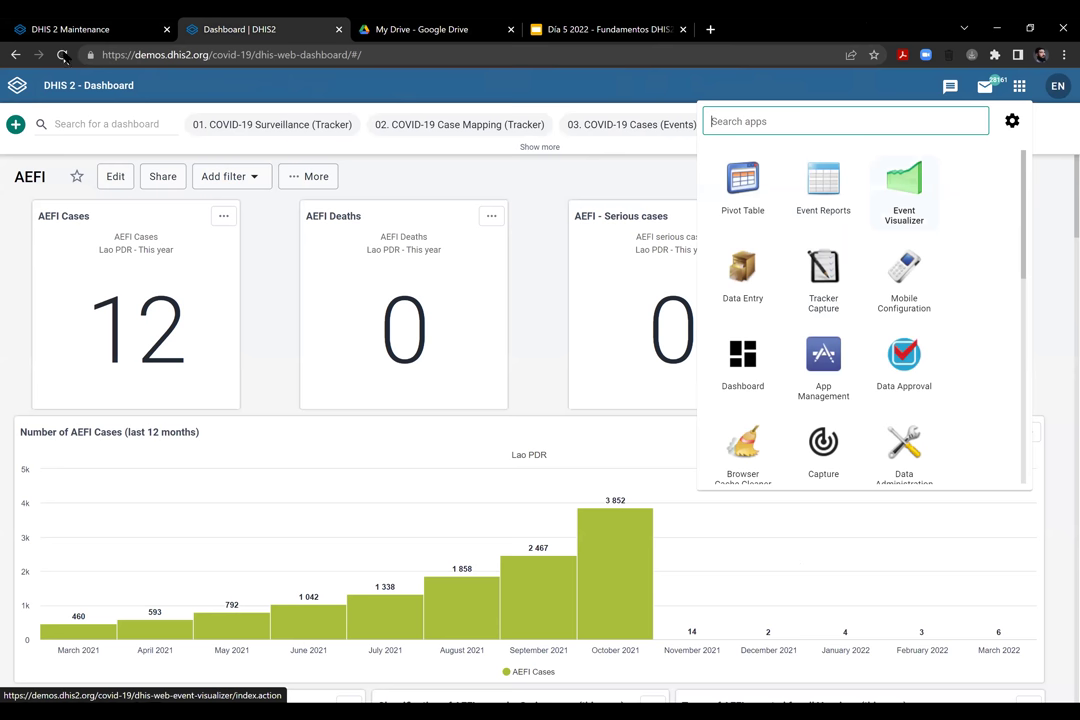
key("Escape")
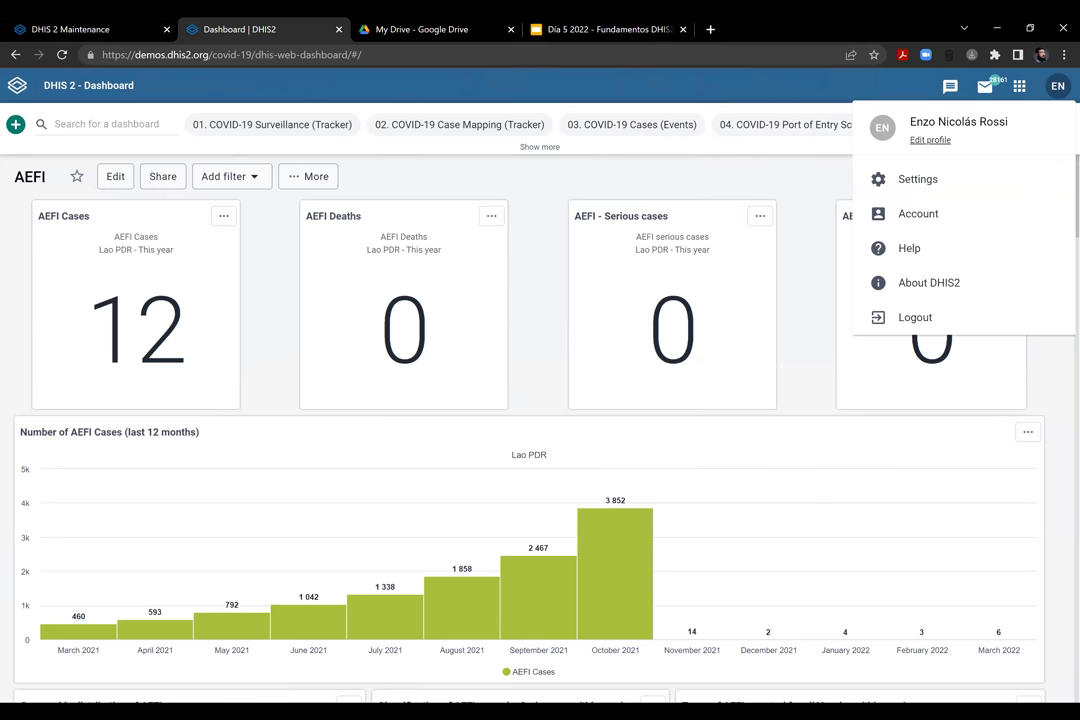
left_click(944, 322)
left_click_drag(137, 55, 251, 55)
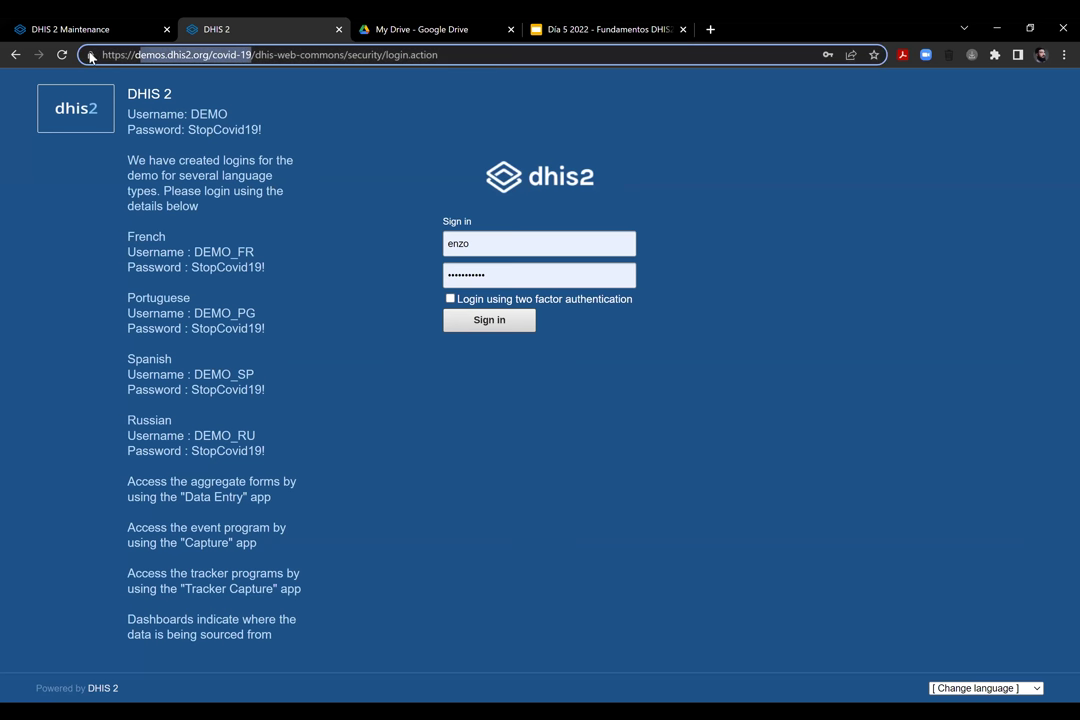
key("BackSpace")
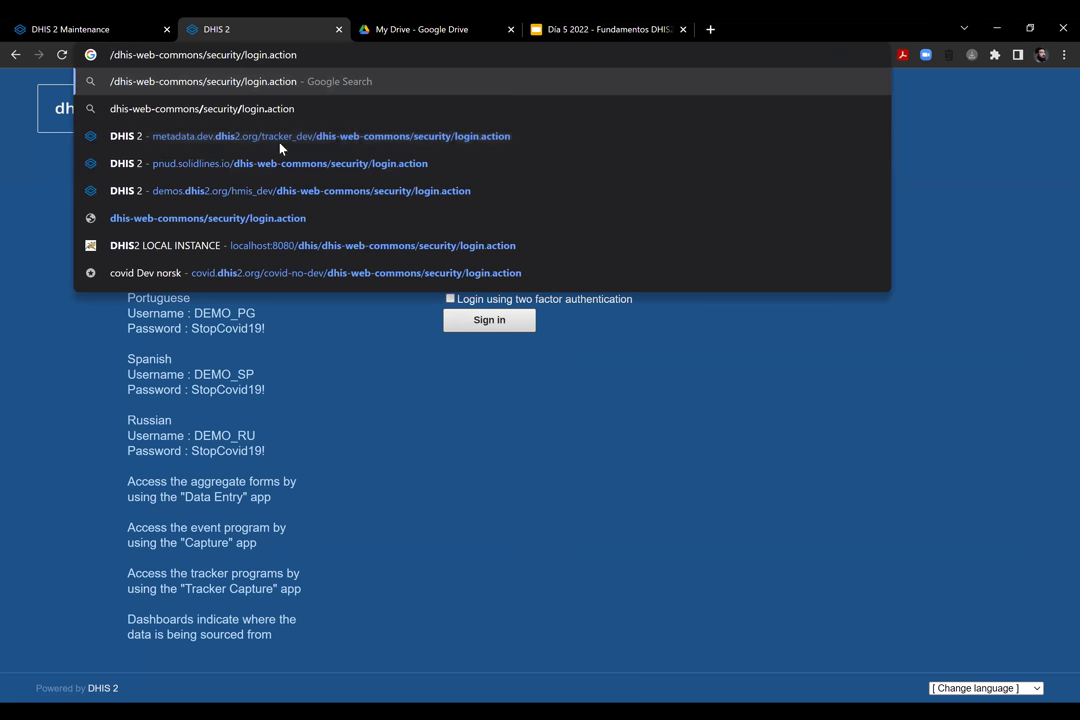
left_click(460, 302)
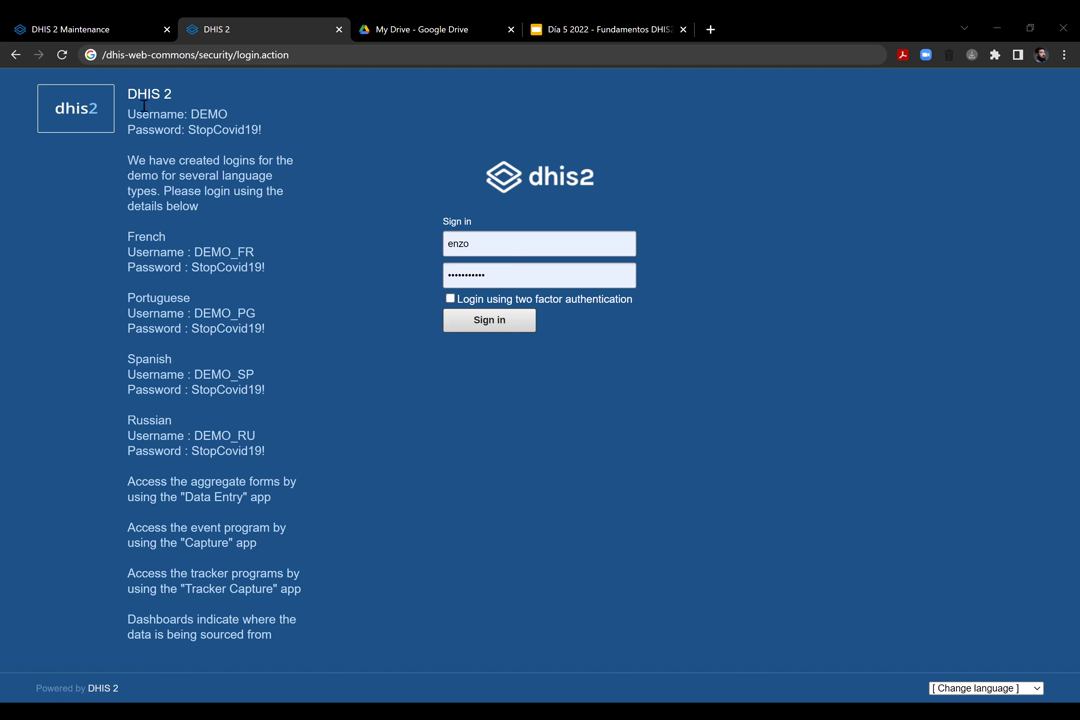
left_click_drag(152, 114, 262, 130)
left_click_drag(185, 252, 507, 335)
Sign in, launch Tracker Capture, and select CHW Mahosot under Lao PDR as the org unit
left_click(507, 335)
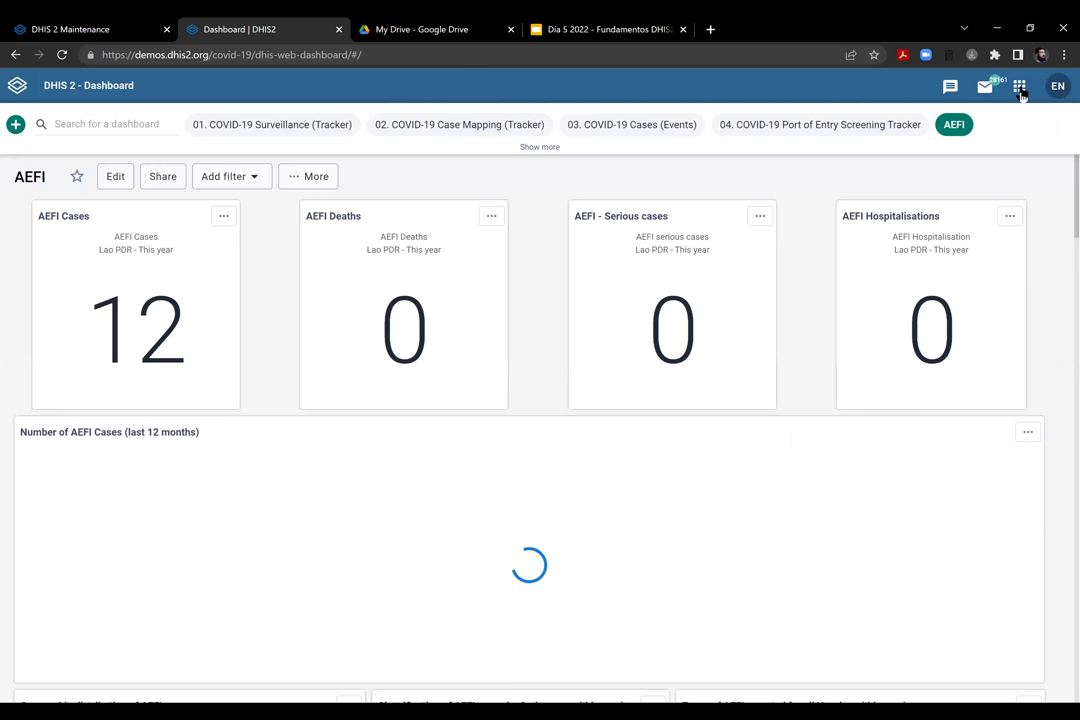
left_click(1019, 87)
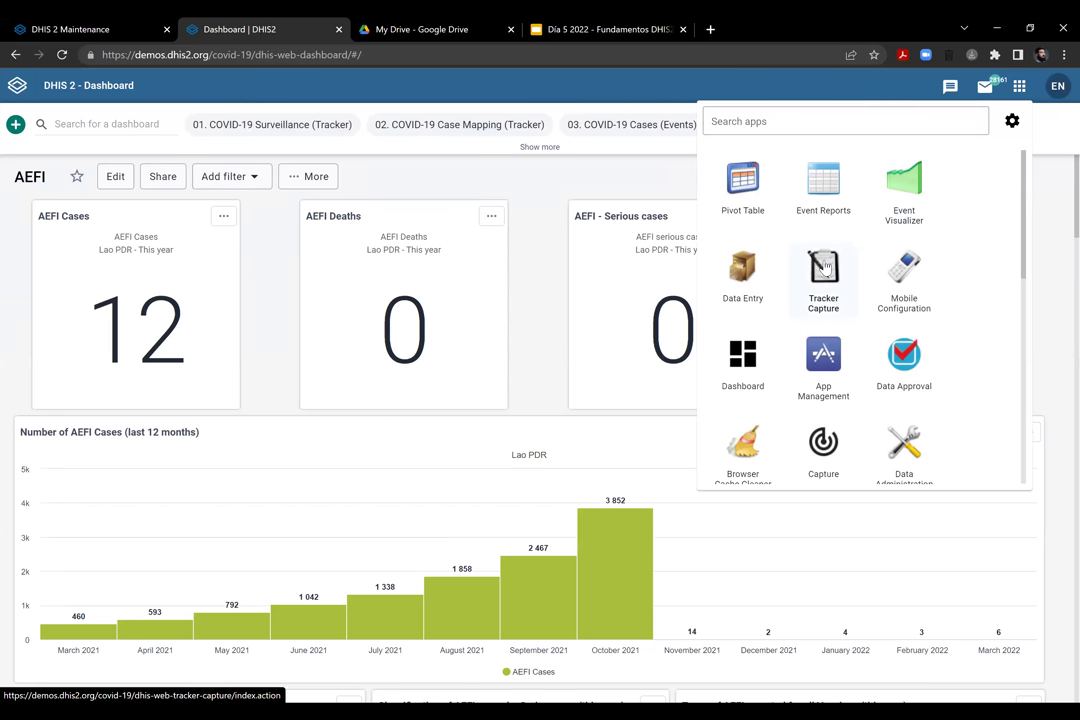
left_click(824, 266)
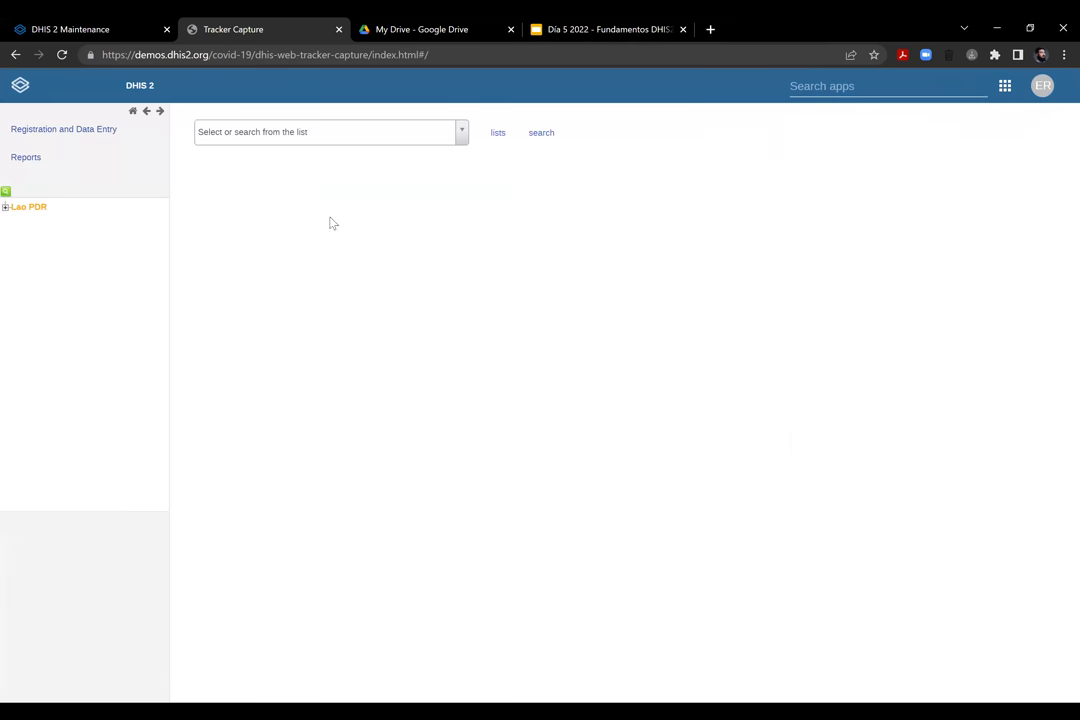
left_click(5, 207)
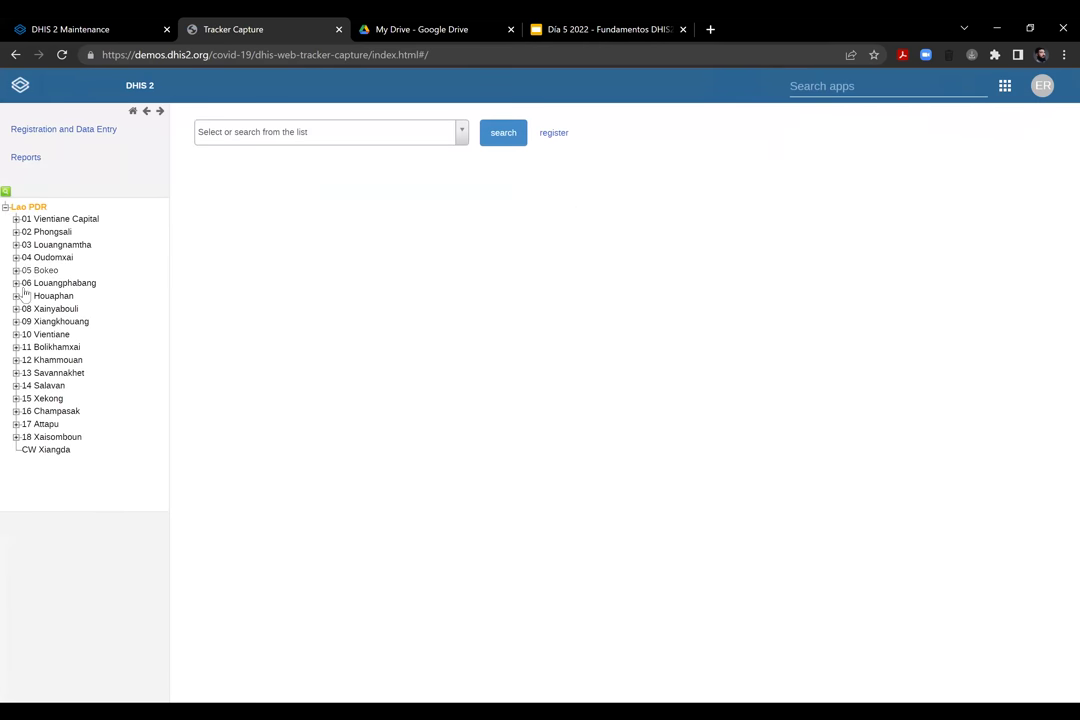
left_click(16, 219)
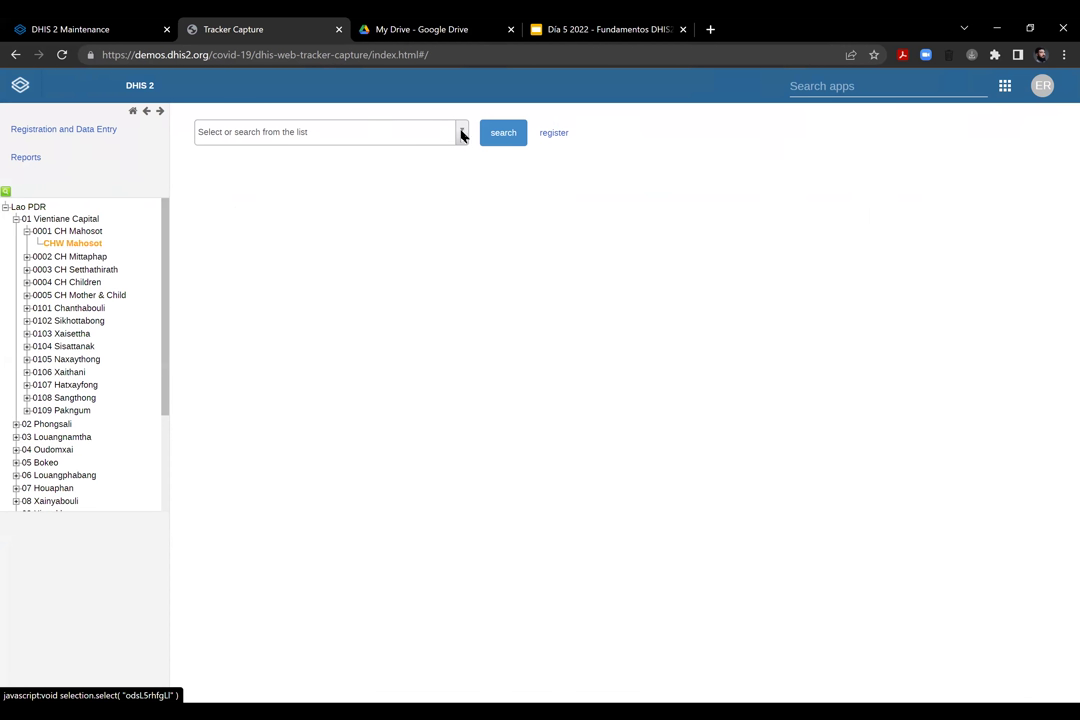
Choose the COVID-19 Case-based Surveillance program
left_click(300, 132)
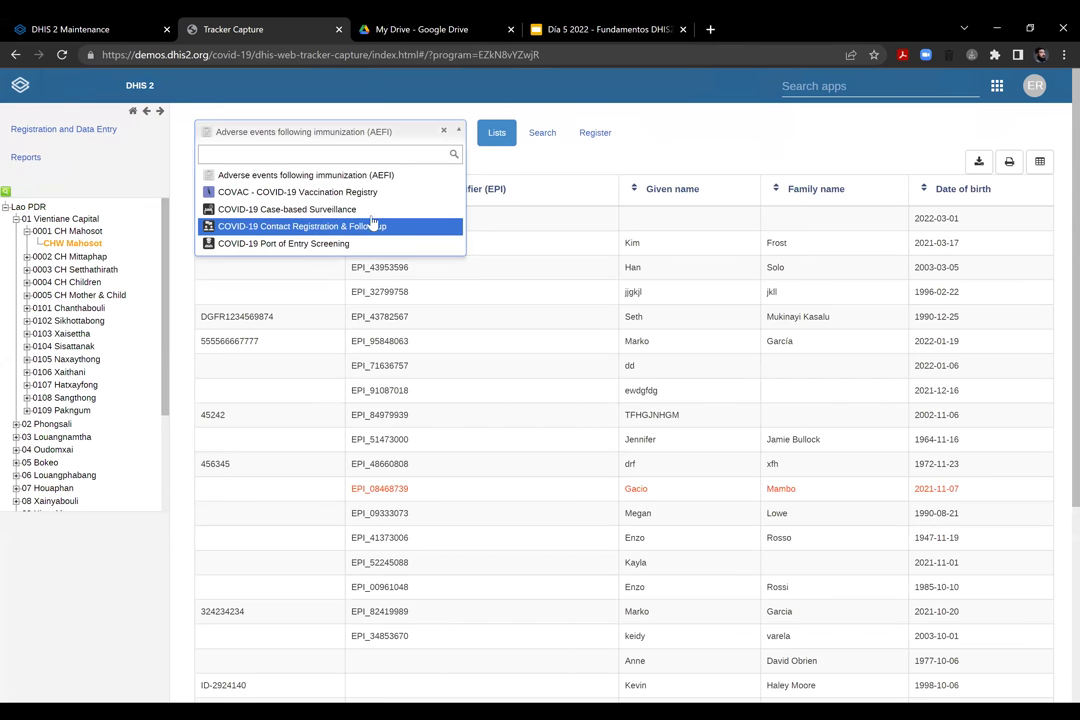
scroll(310, 205, "down", 2)
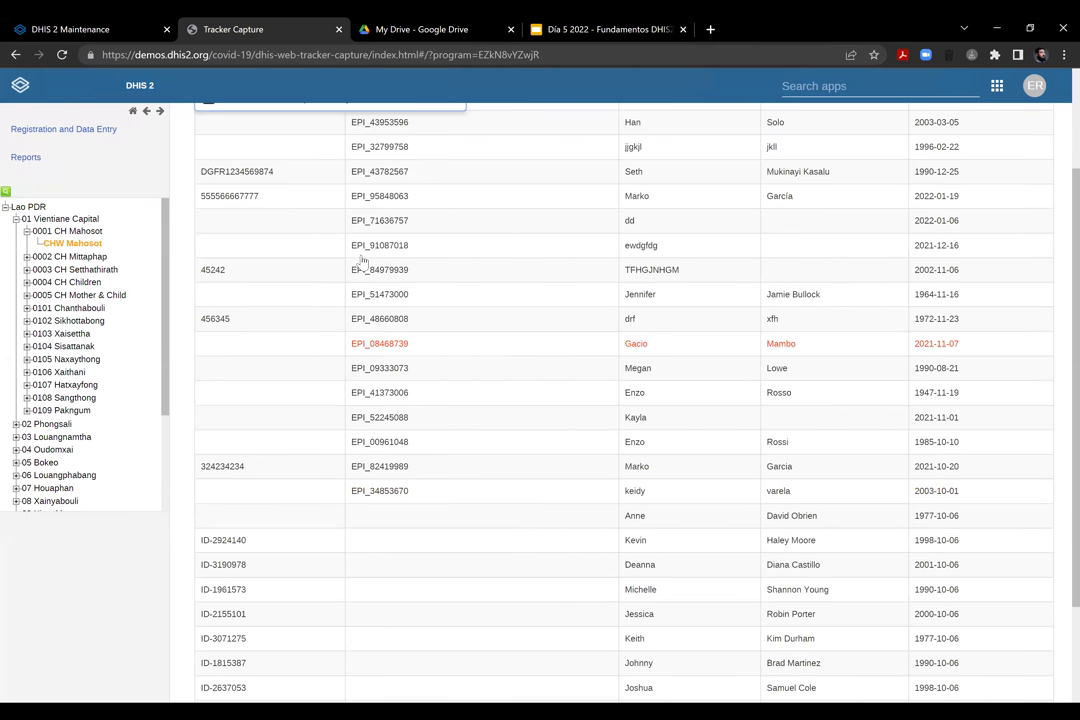
scroll(356, 236, "down", 2)
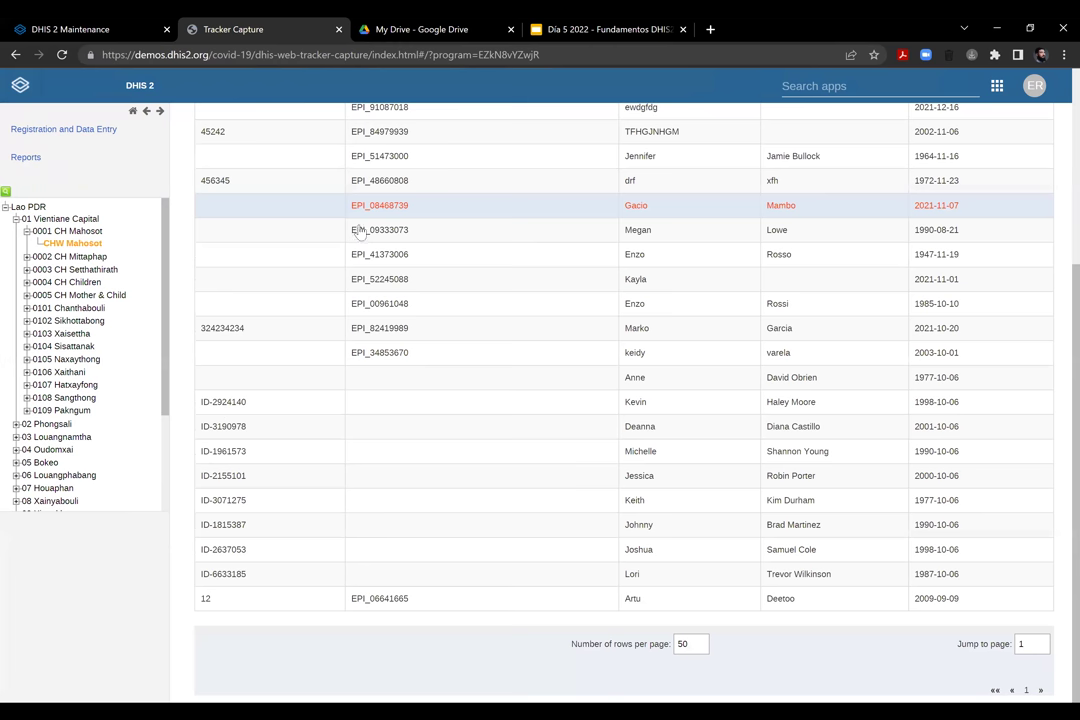
scroll(358, 228, "up", 4)
key("Up")
key("Return")
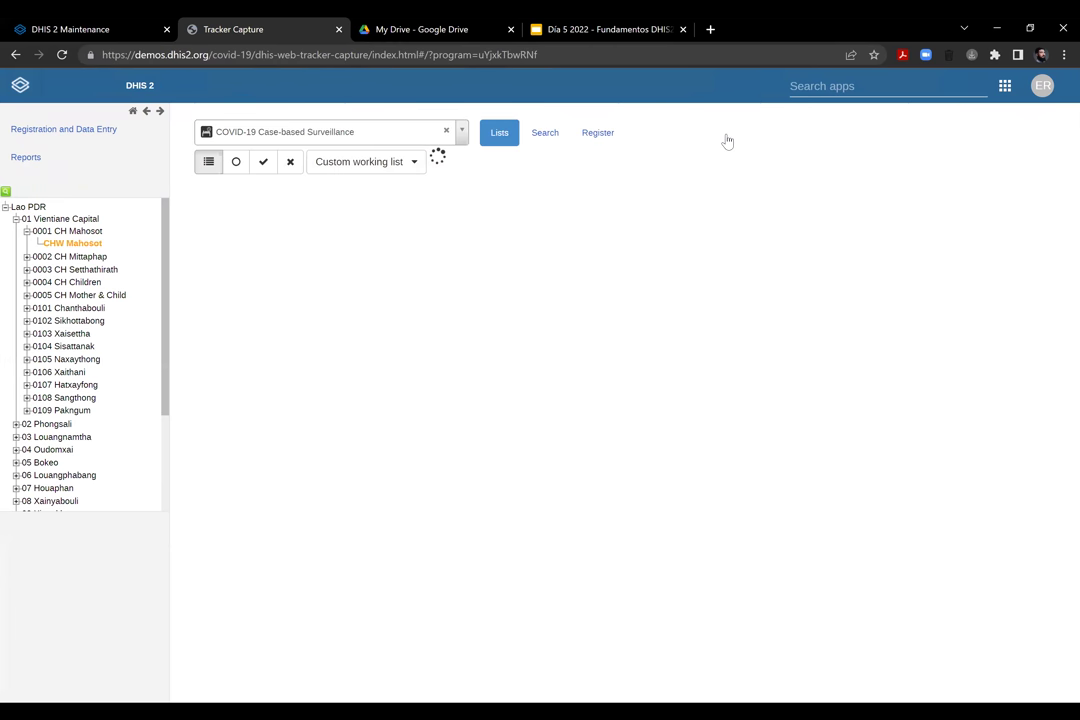
Translate the COVID-19 case list page into Spanish using the browser's translate option
right_click(800, 266)
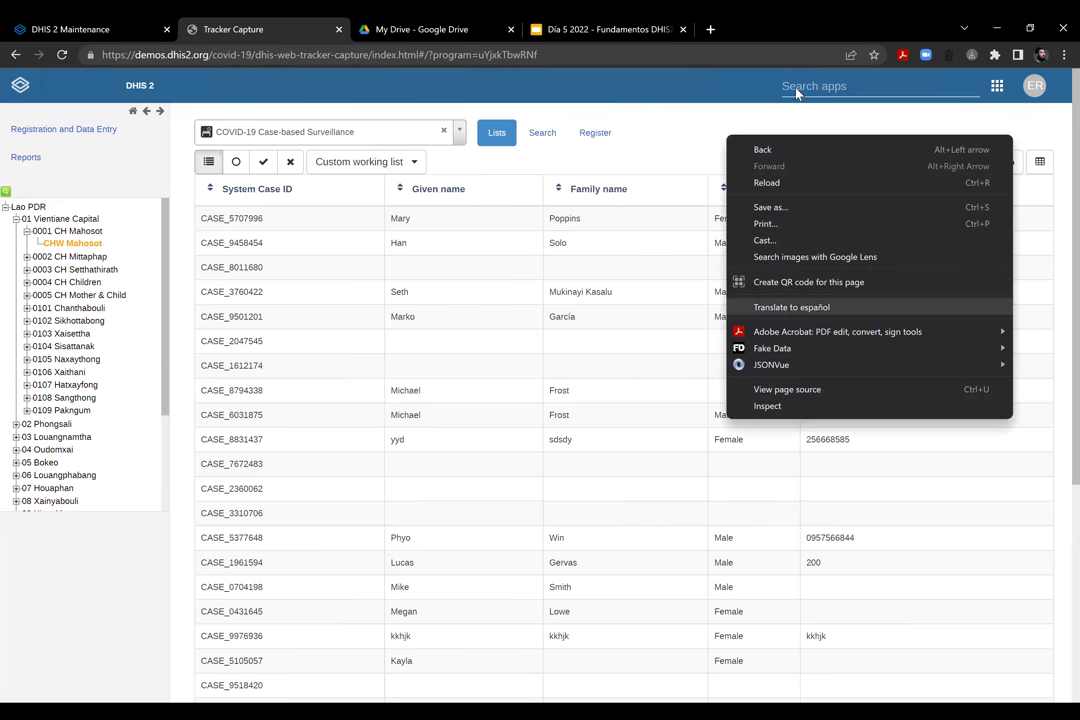
key("Return")
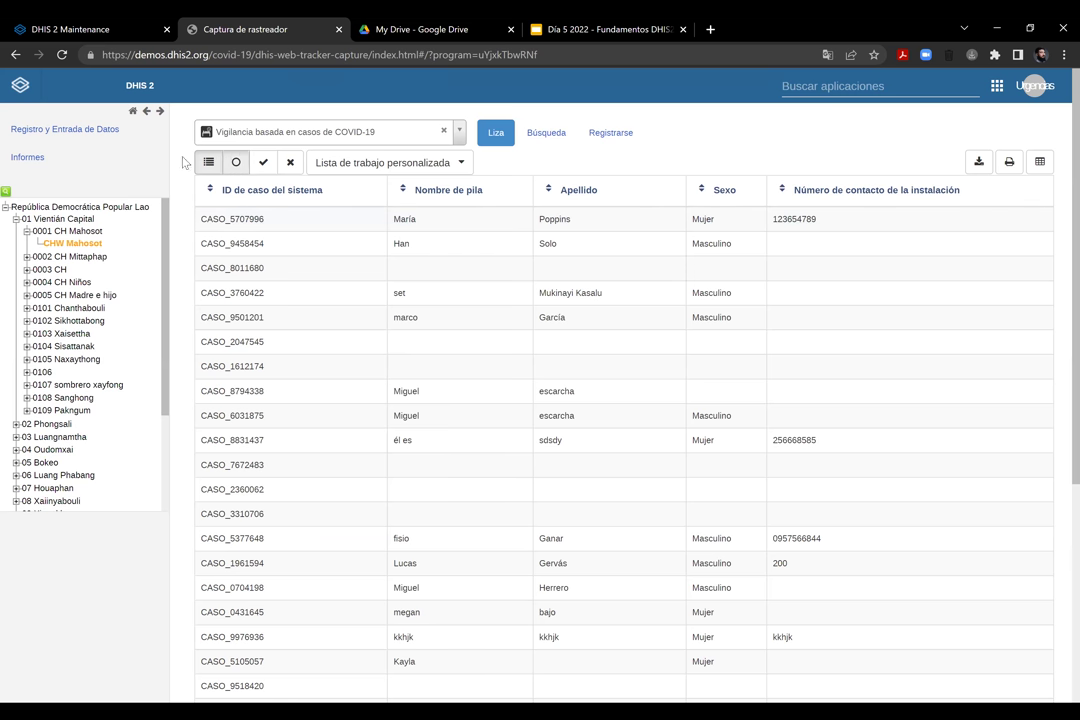
Open the Lista de trabajo personalizada filters and review the enrolment status, registration date, name, sex and birth-date options
right_click(238, 174)
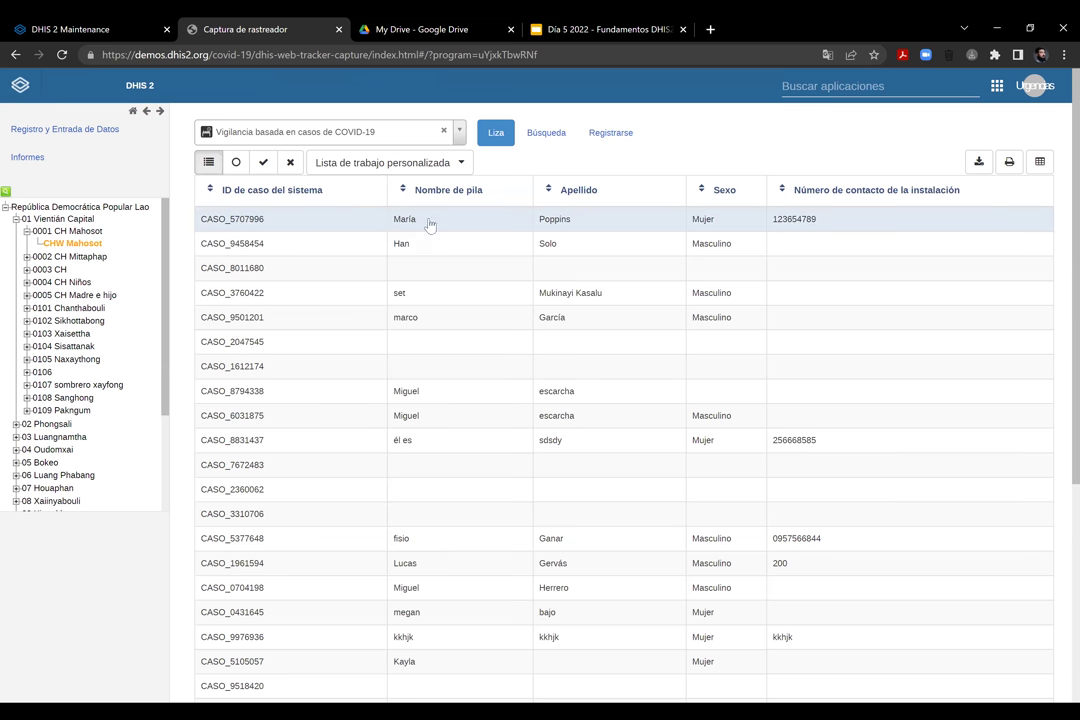
left_click(462, 164)
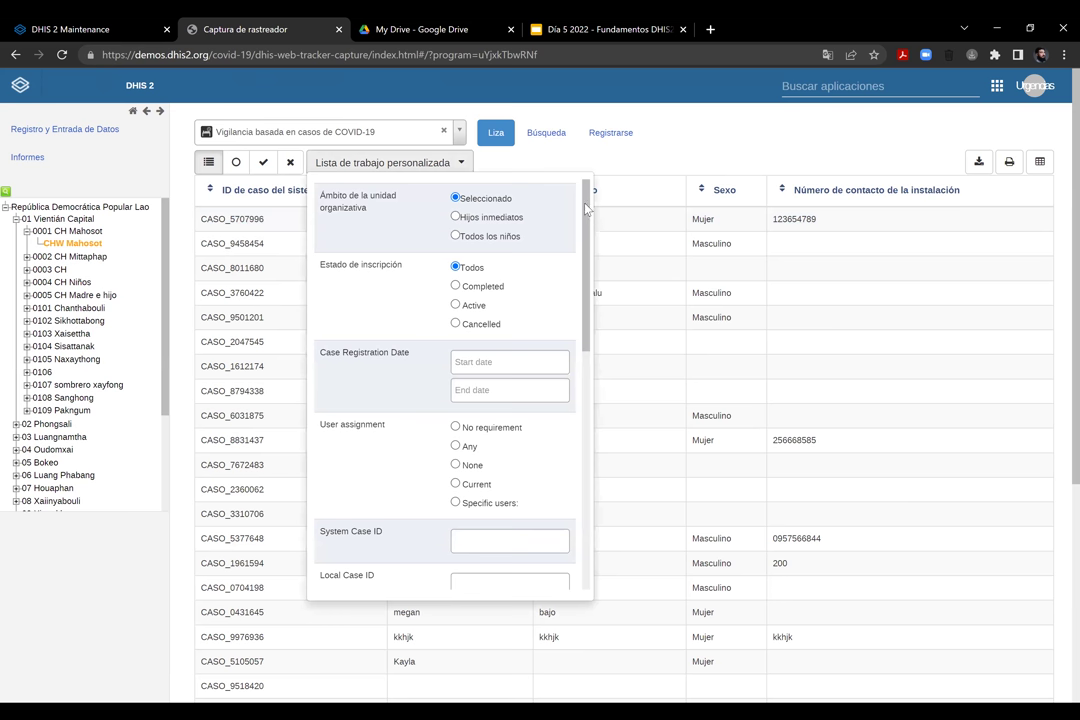
scroll(571, 283, "down", 1)
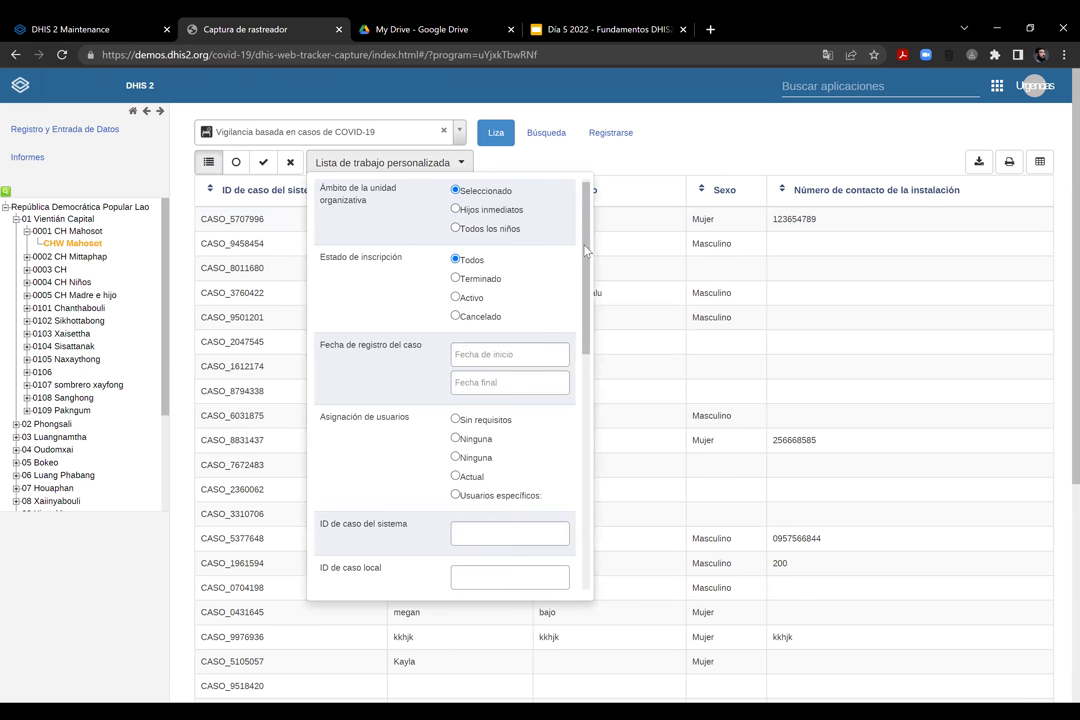
scroll(594, 395, "down", 2)
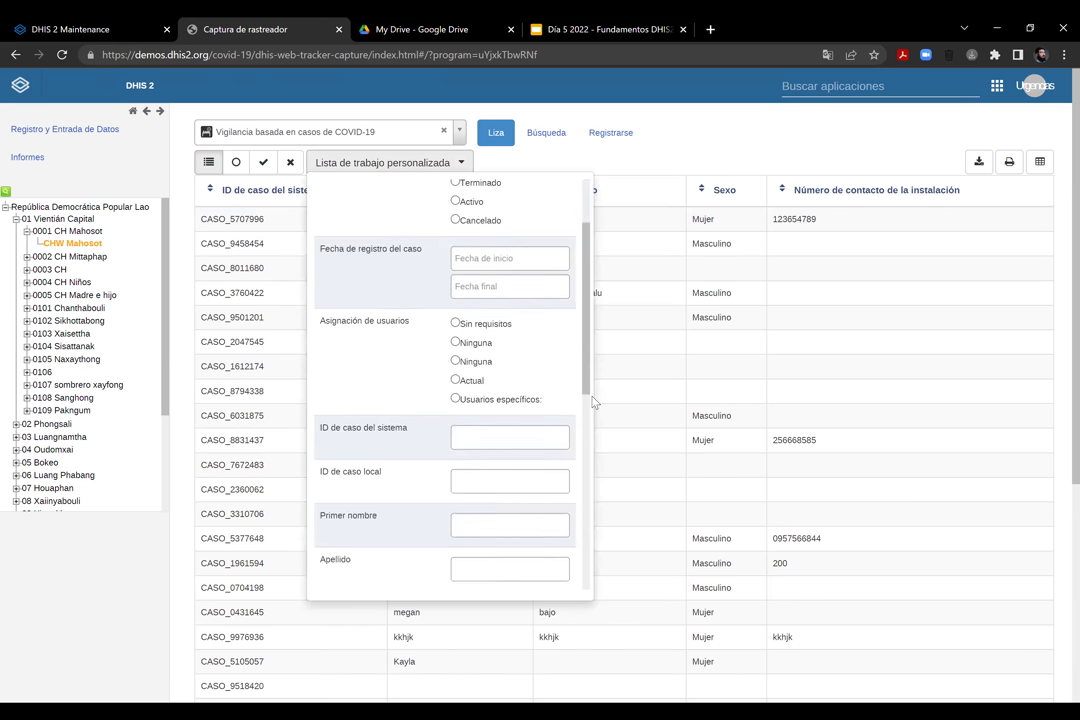
scroll(594, 401, "down", 2)
scroll(507, 361, "down", 1)
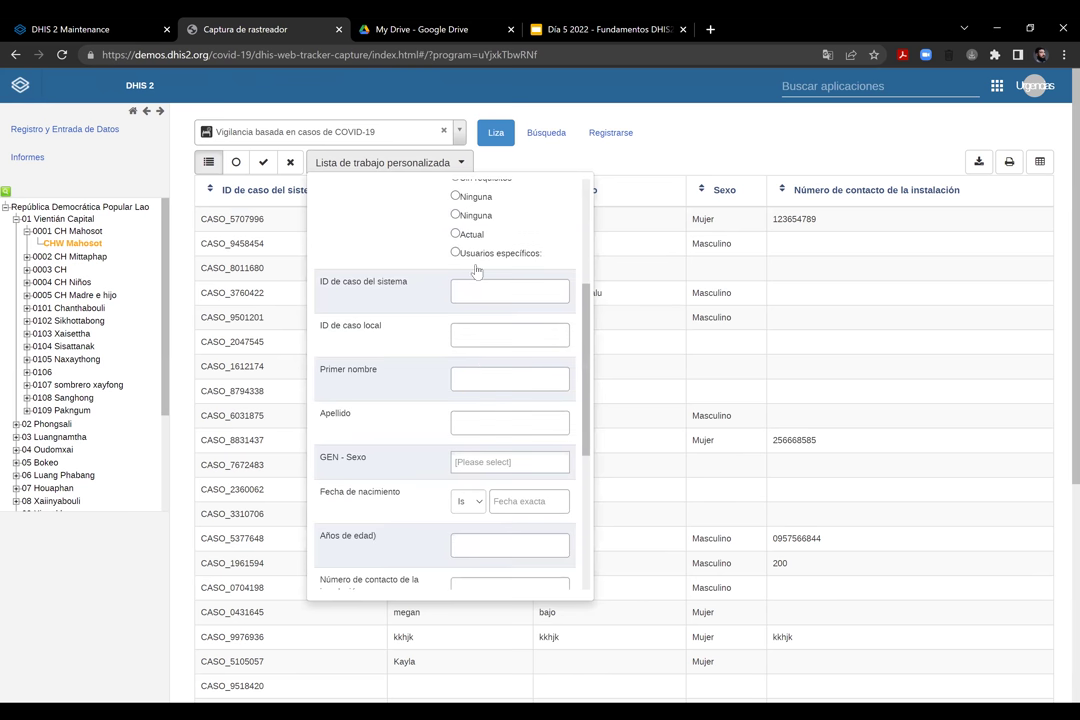
scroll(494, 474, "down", 2)
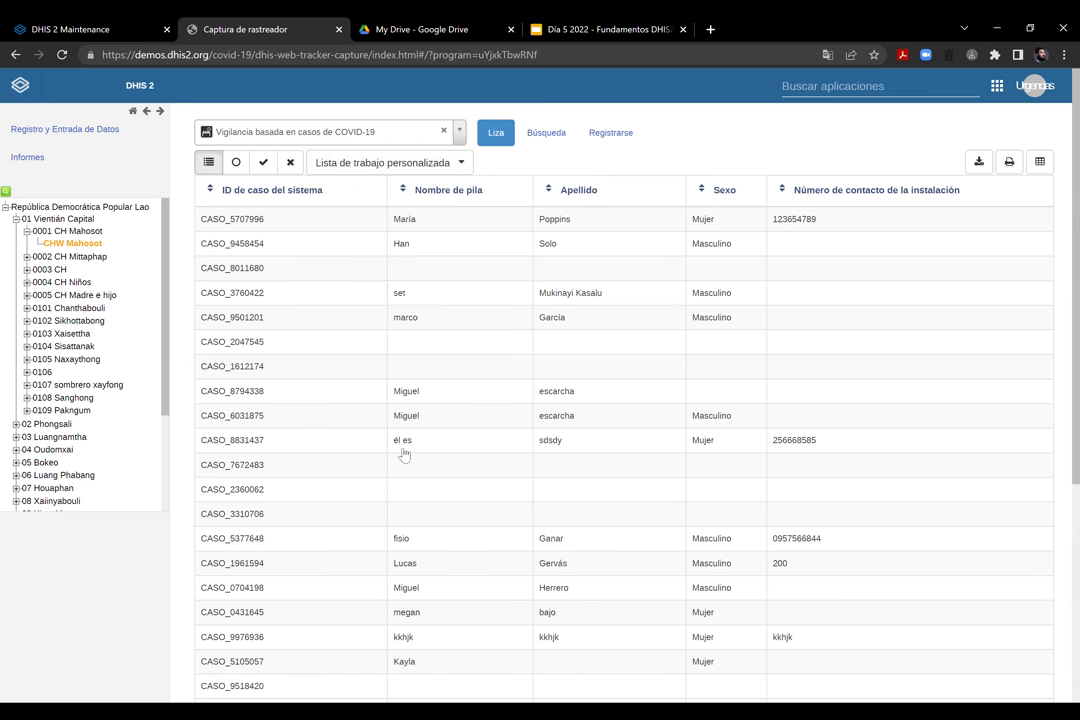
scroll(462, 395, "down", 8)
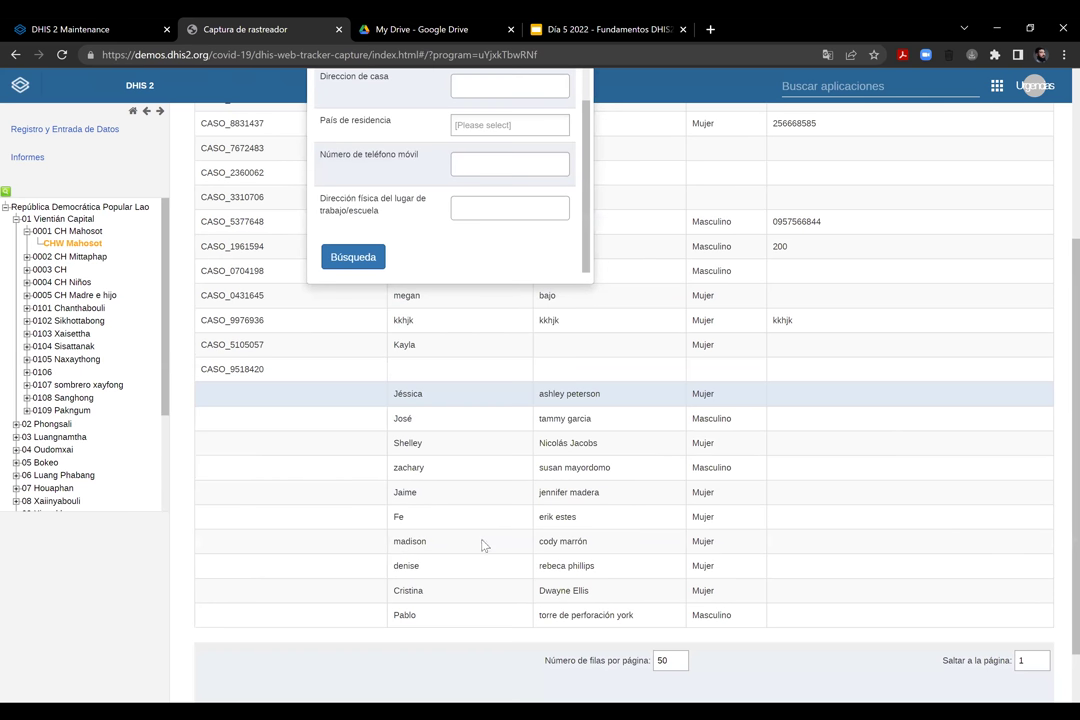
scroll(482, 508, "up", 5)
scroll(472, 430, "up", 6)
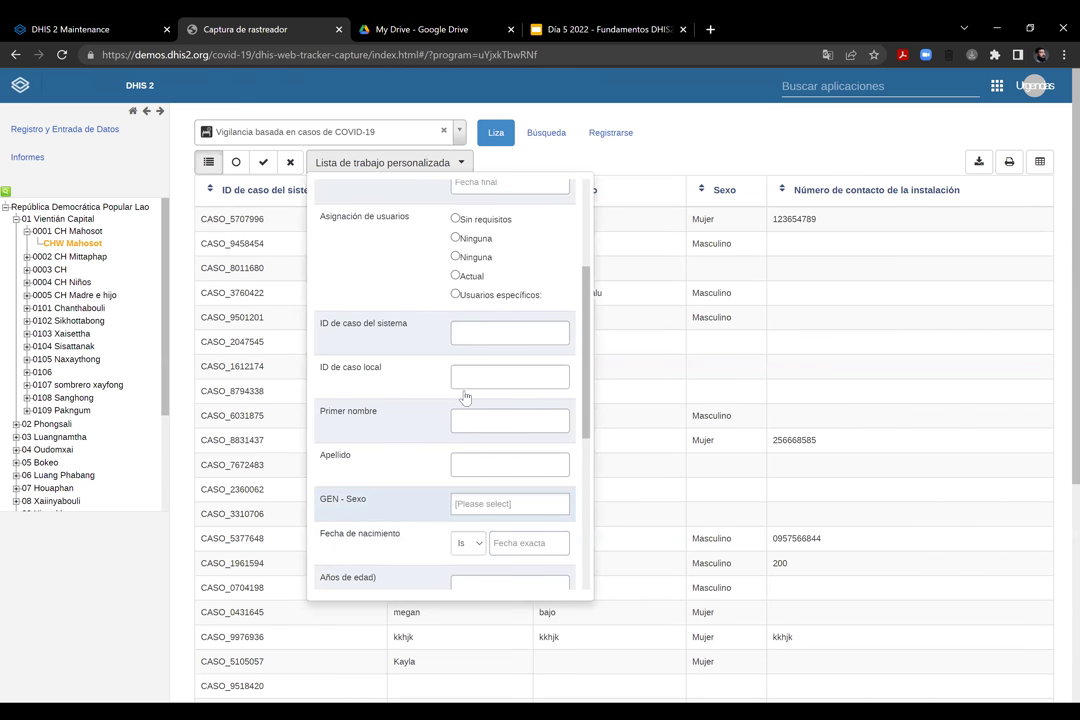
scroll(465, 393, "up", 3)
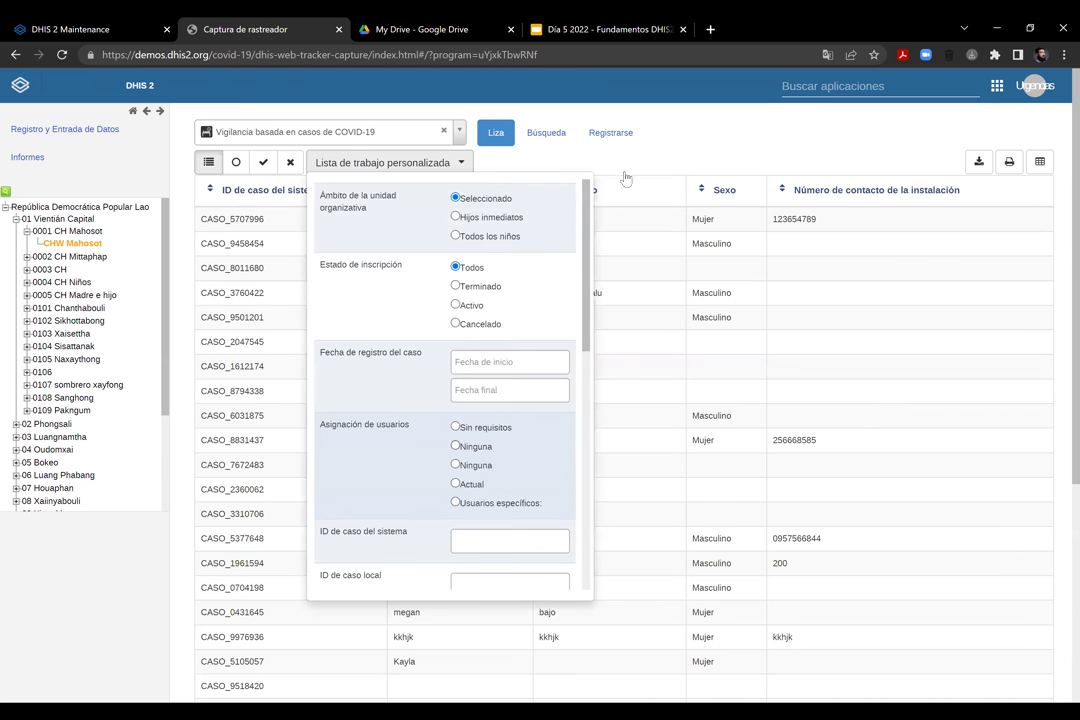
In Búsqueda, search COVID-19 cases by a person's first and last name, finding no match
left_click(552, 135)
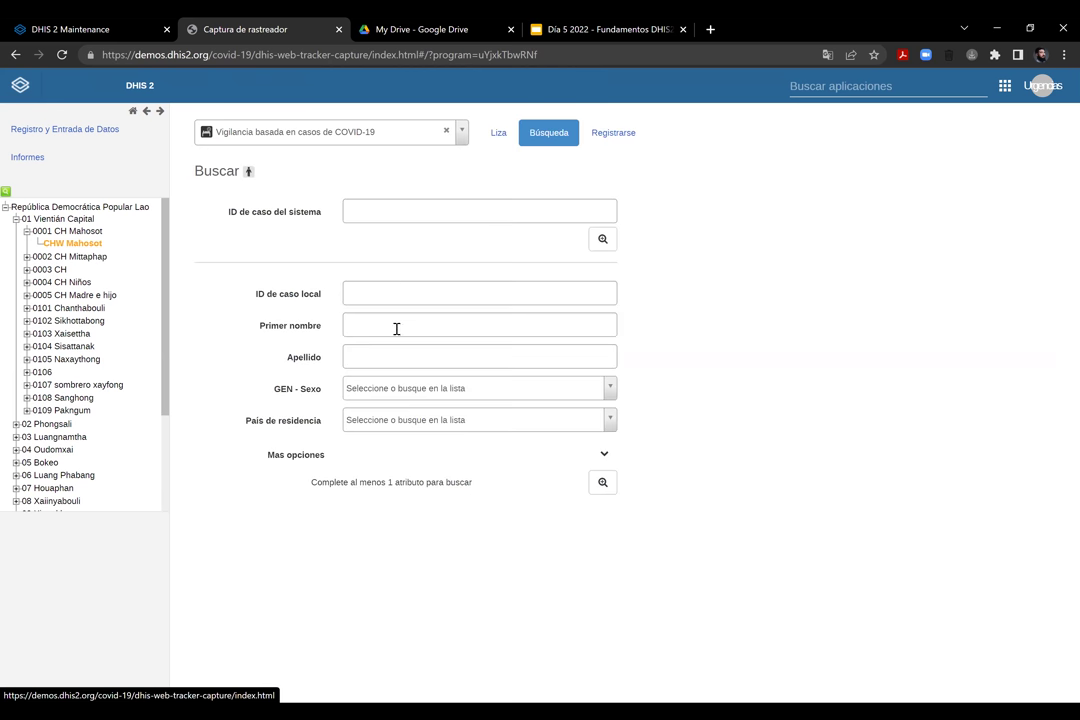
right_click(395, 333)
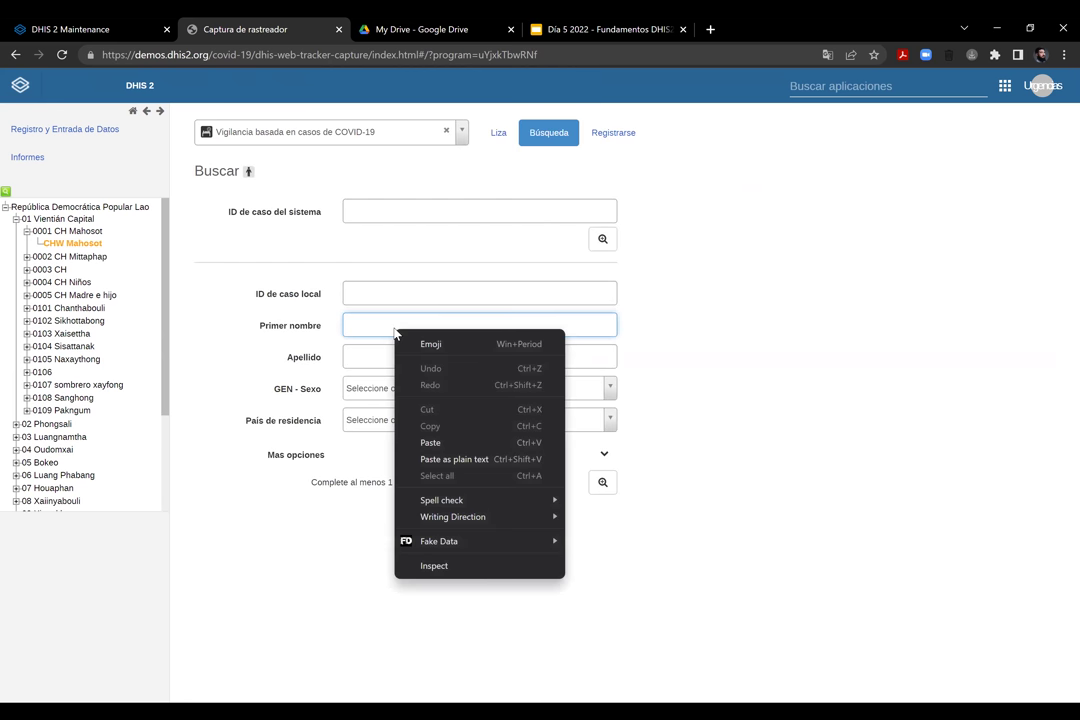
left_click(355, 326)
key("Tab")
key("Return")
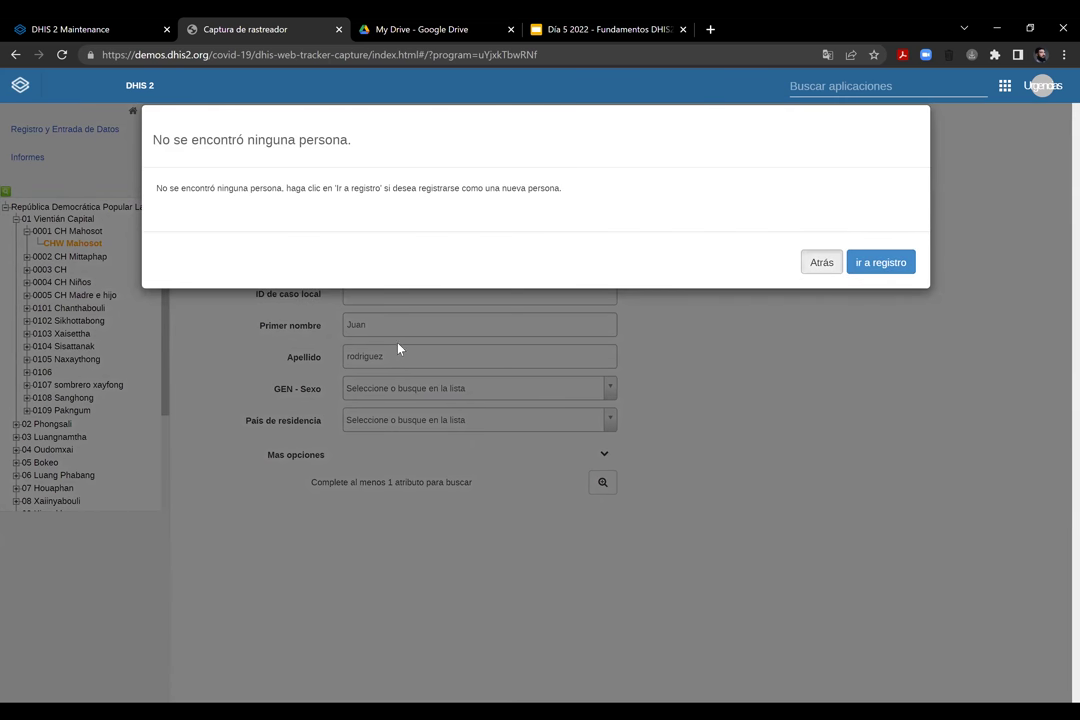
key("Escape")
Clear the last name and search by a different first name alone, again finding no match
key("ctrl+a")
key("BackSpace")
key("shift+Tab")
type("E")
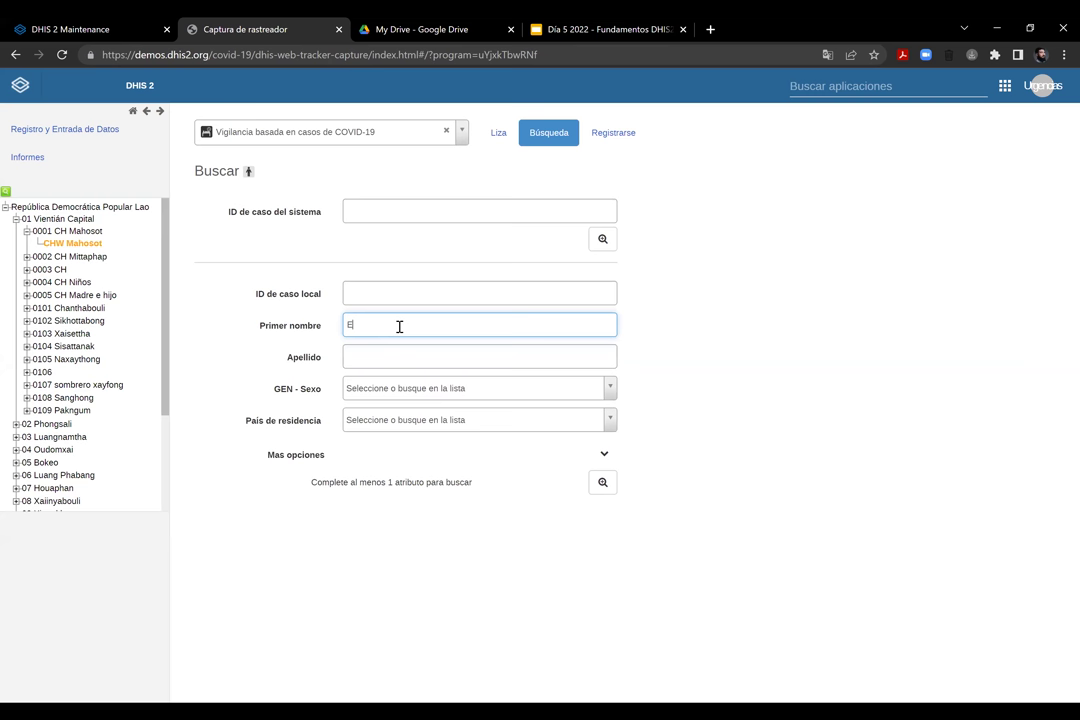
type("nzo")
key("Return")
key("Escape")
Return to the case working list, then reopen the Búsqueda search form
left_click(494, 136)
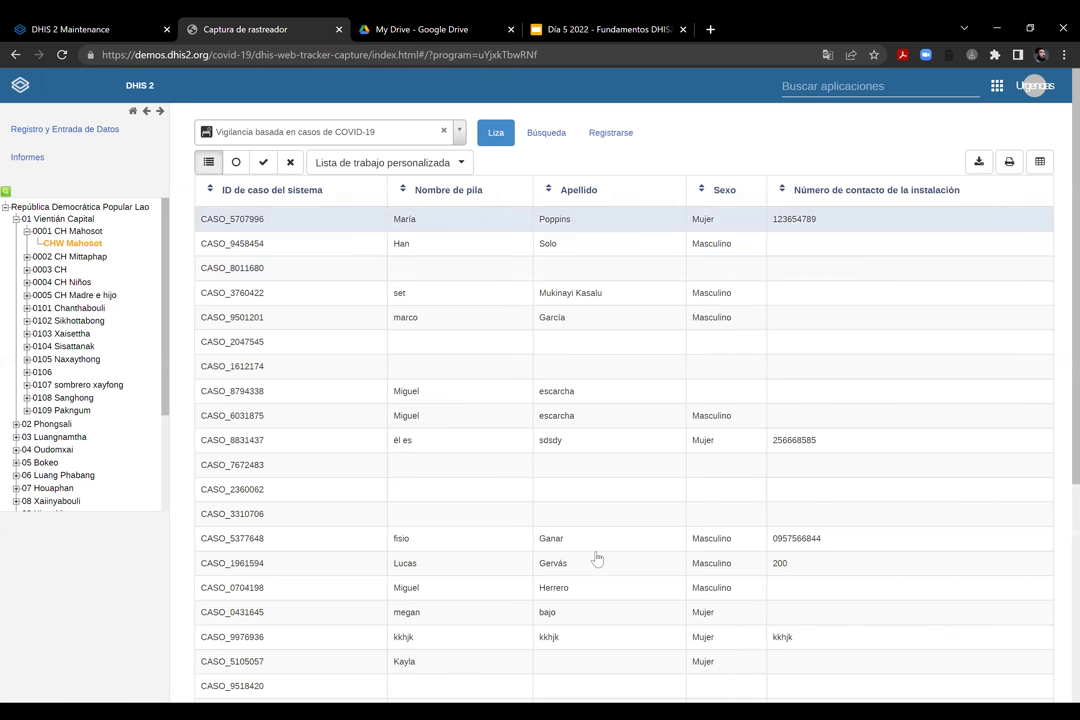
scroll(595, 559, "down", 4)
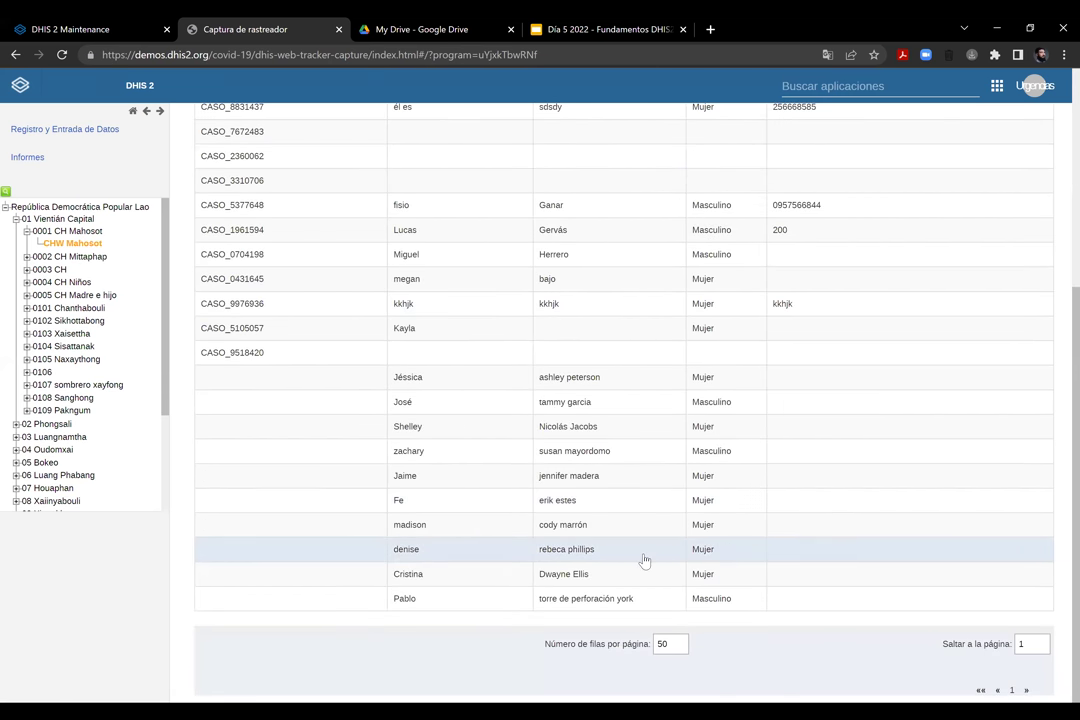
scroll(571, 130, "up", 3)
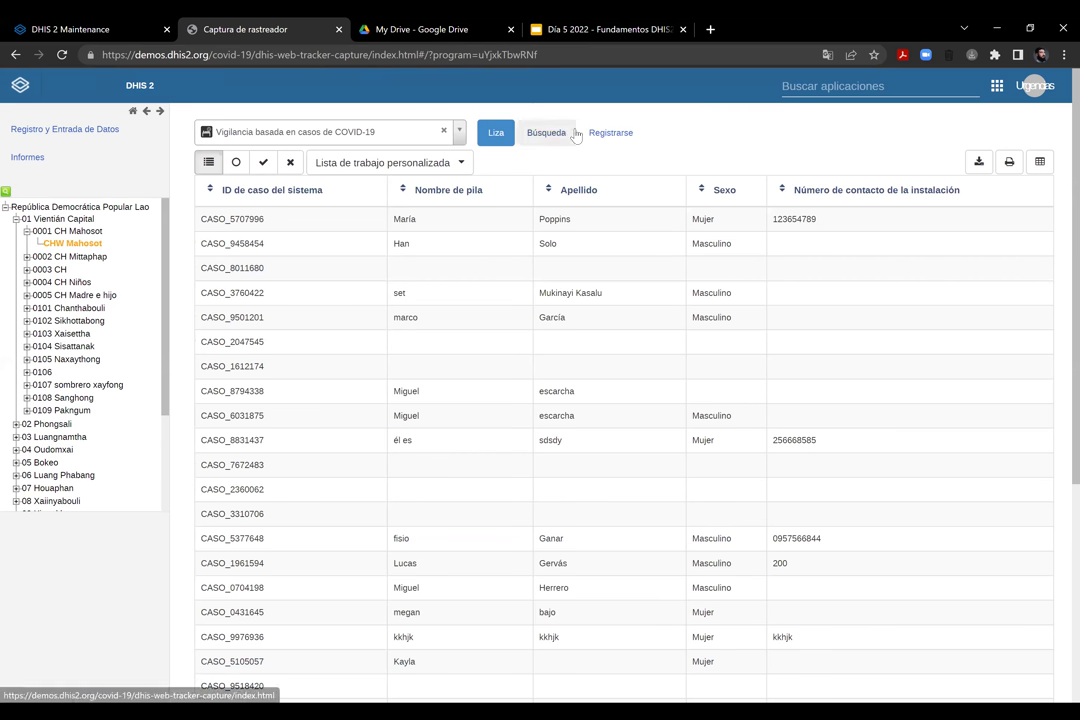
left_click(552, 133)
Search by a first name and review the matching persons from many facilities, then close the results
left_click(426, 322)
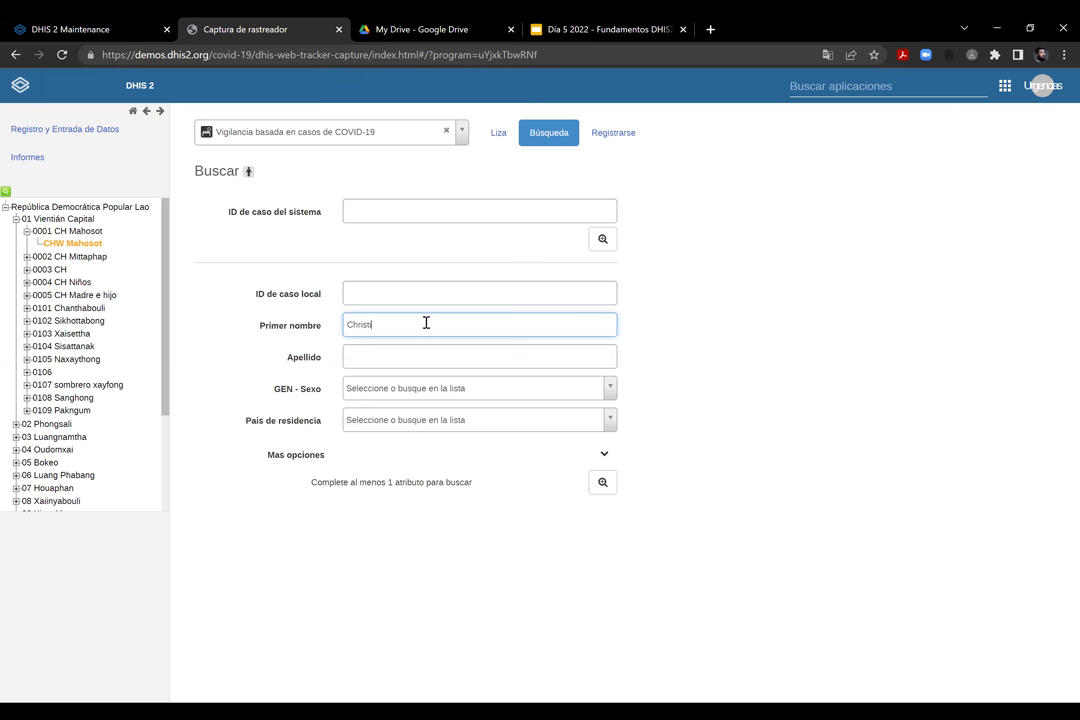
type("Christina")
key("Return")
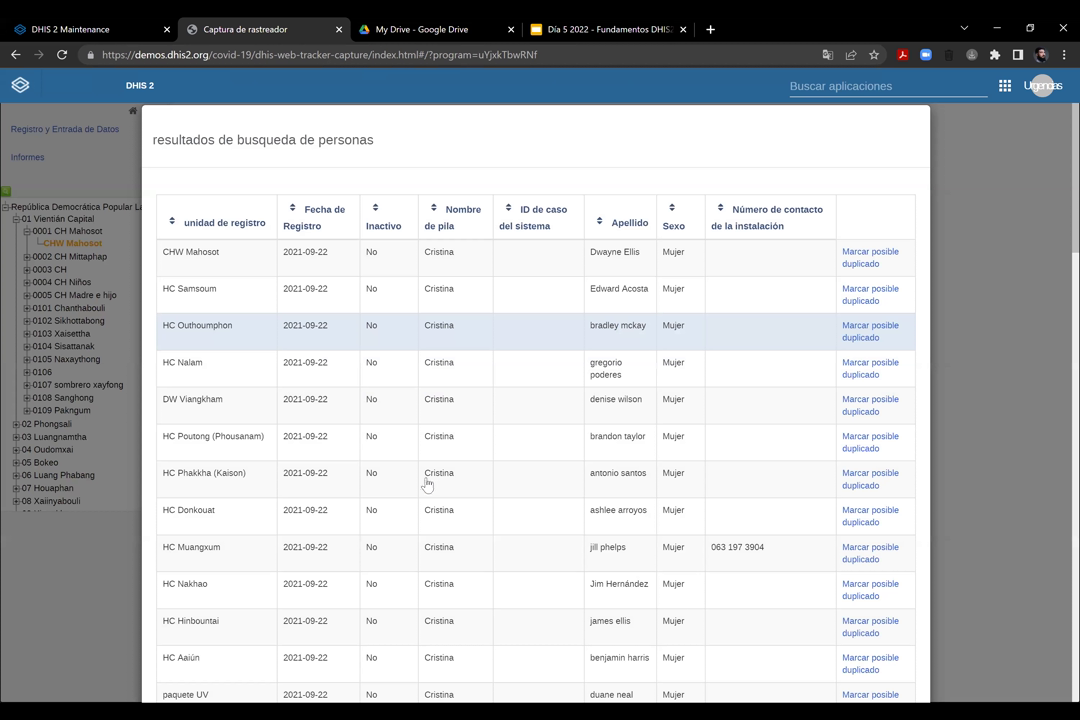
scroll(487, 393, "down", 14)
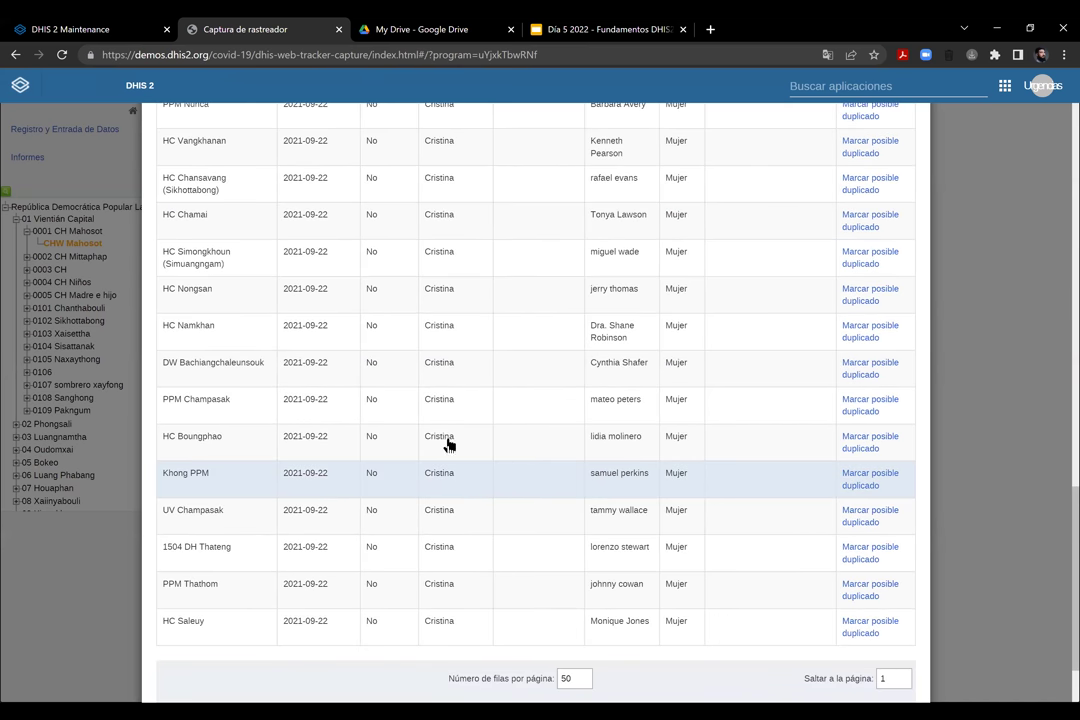
scroll(460, 268, "up", 14)
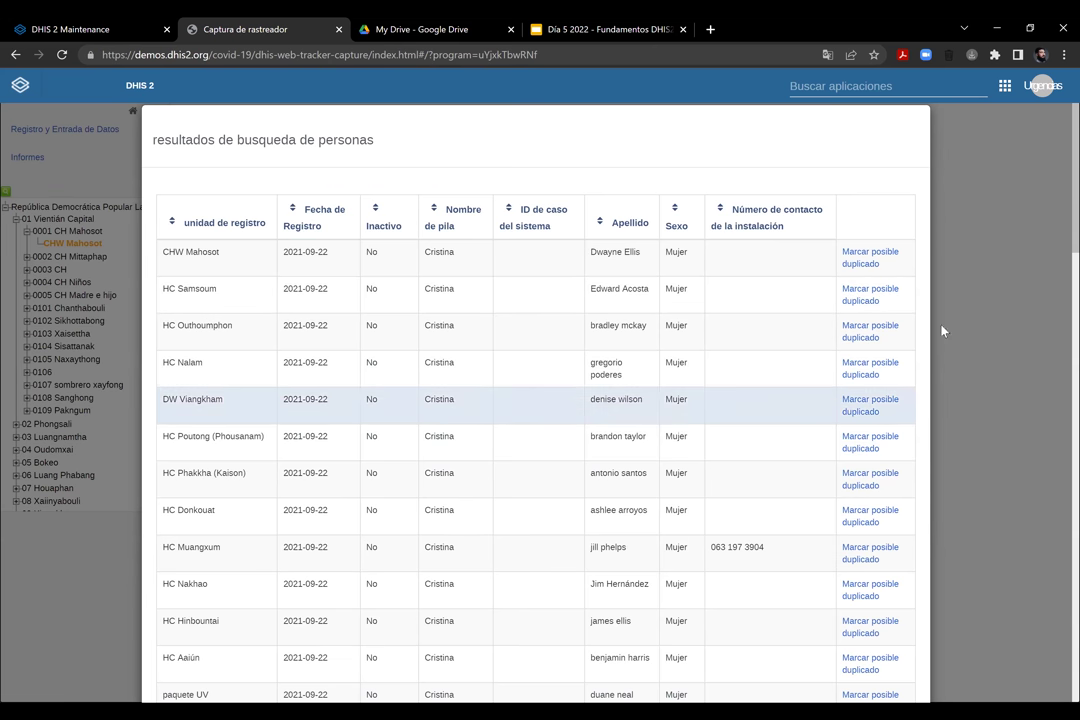
key("Escape")
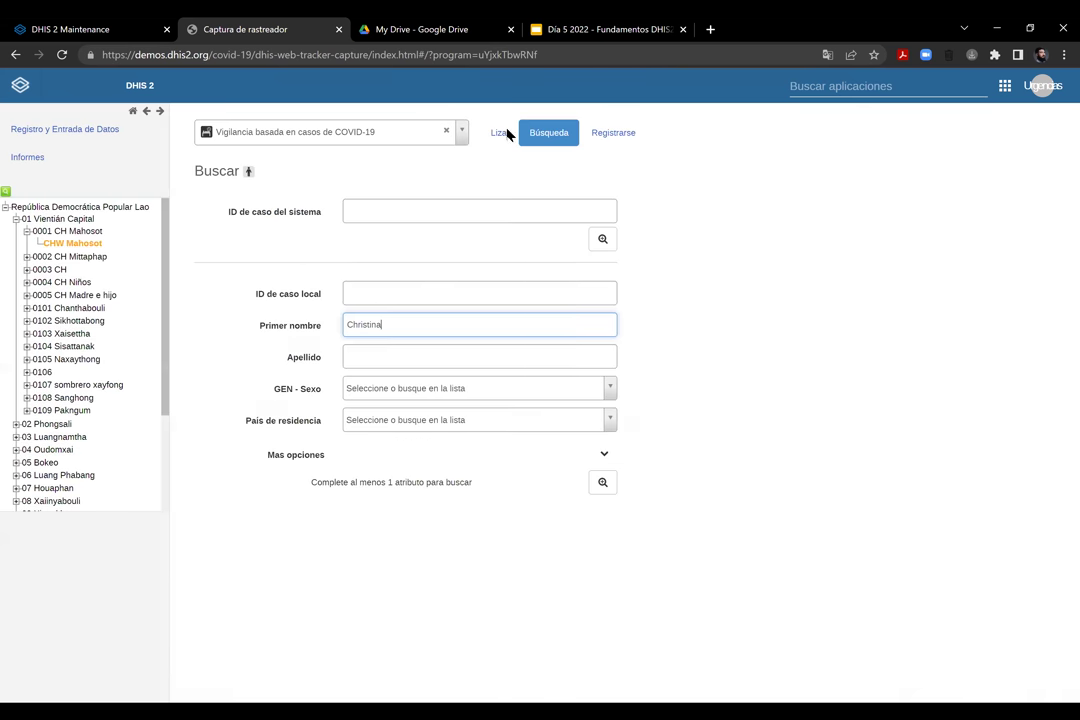
Open a case from the COVID-19 surveillance list and view its tracker dashboard
left_click(600, 139)
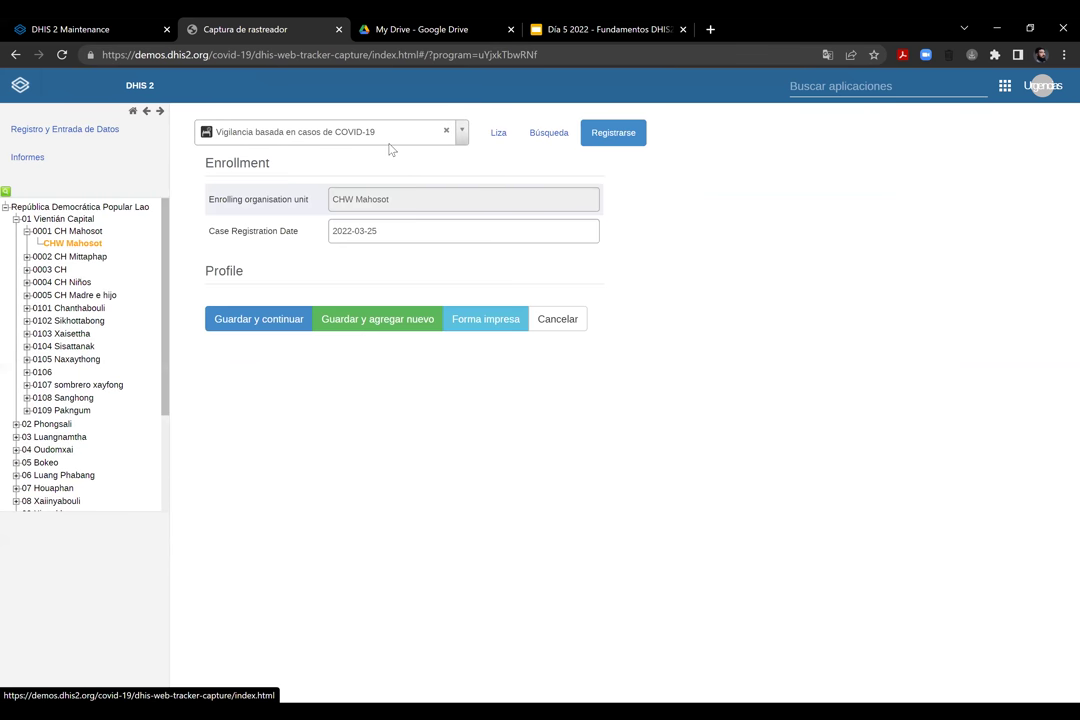
left_click(495, 136)
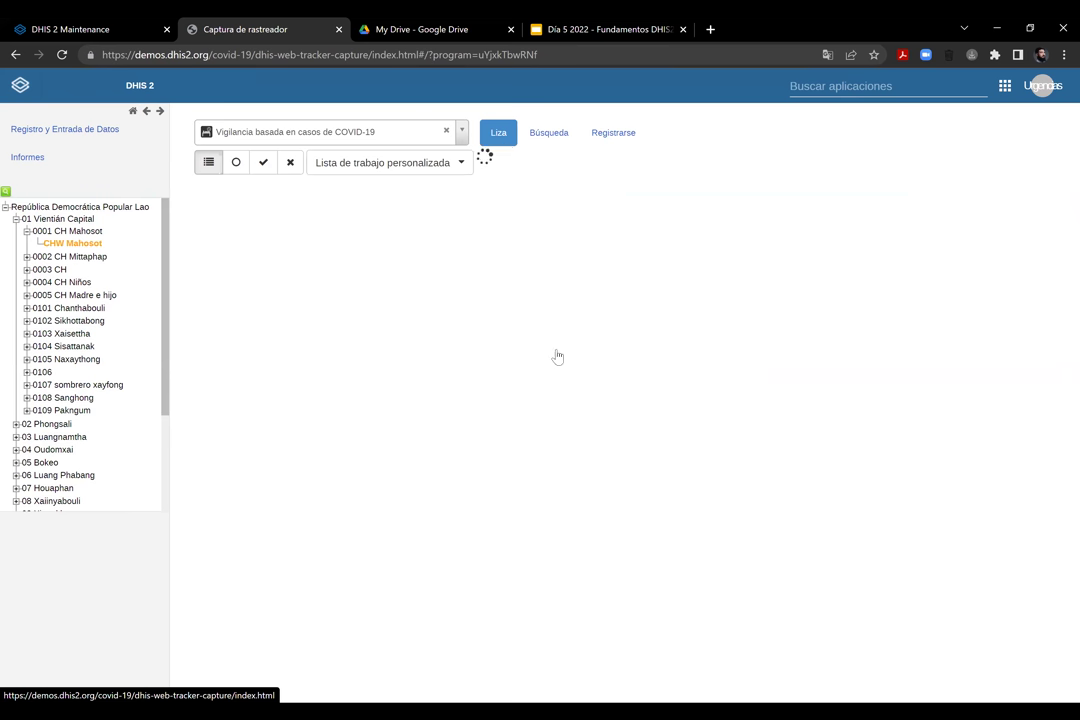
left_click(514, 393)
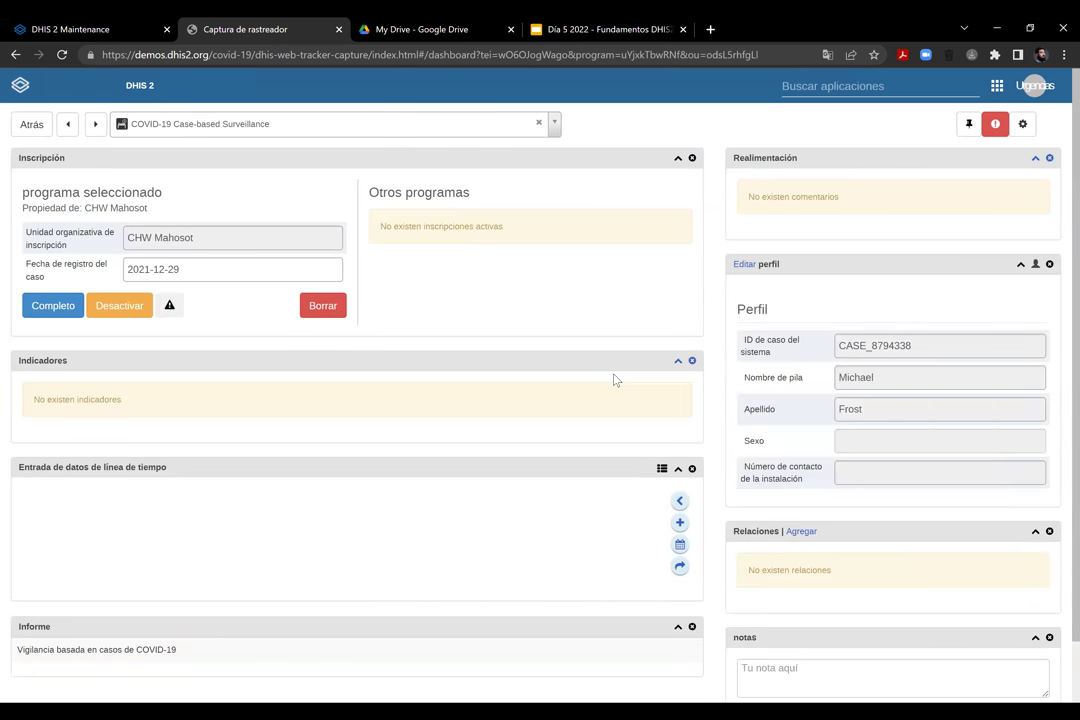
scroll(615, 380, "down", 2)
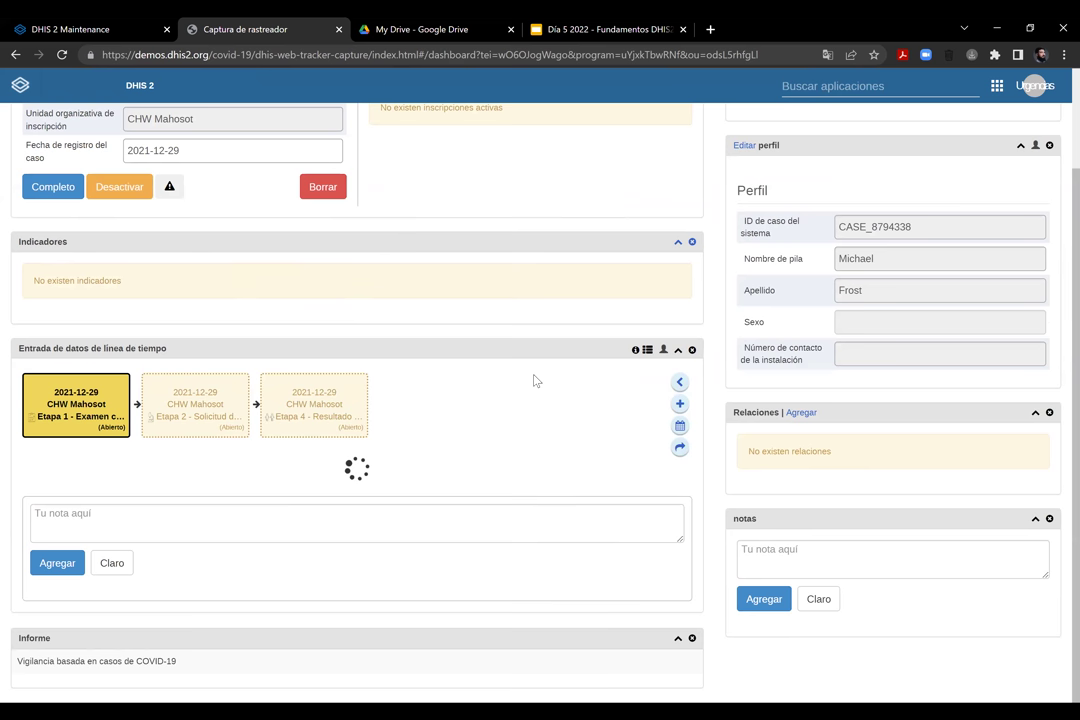
Try adding a relationship to the case, go back, and try again
left_click(800, 413)
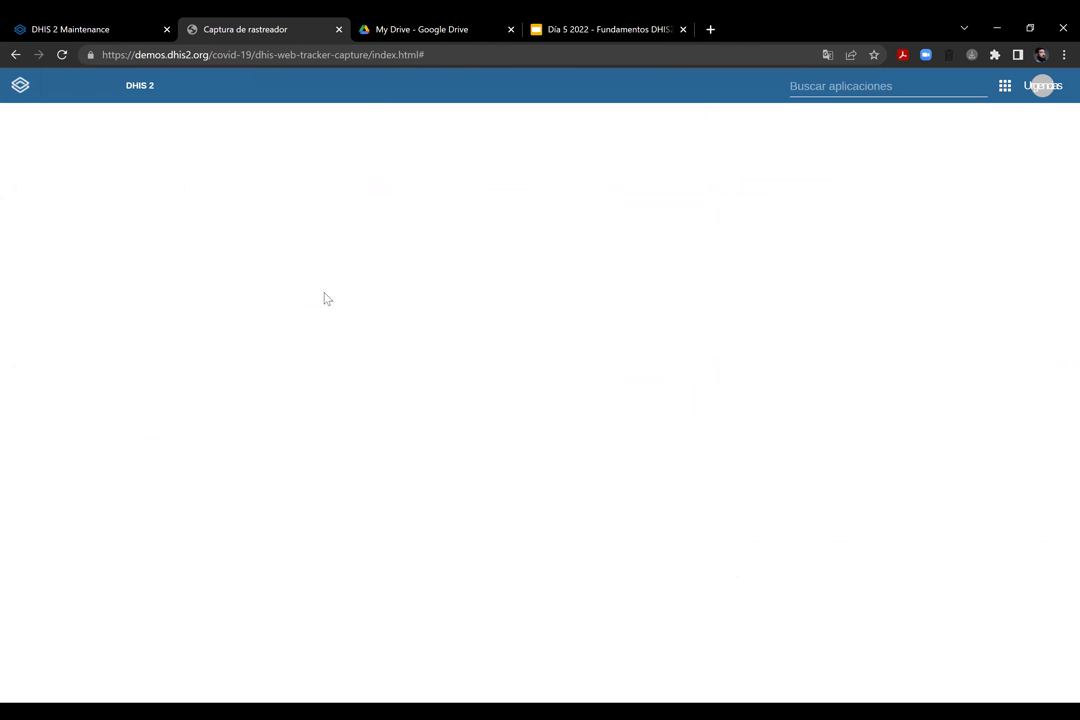
left_click(13, 57)
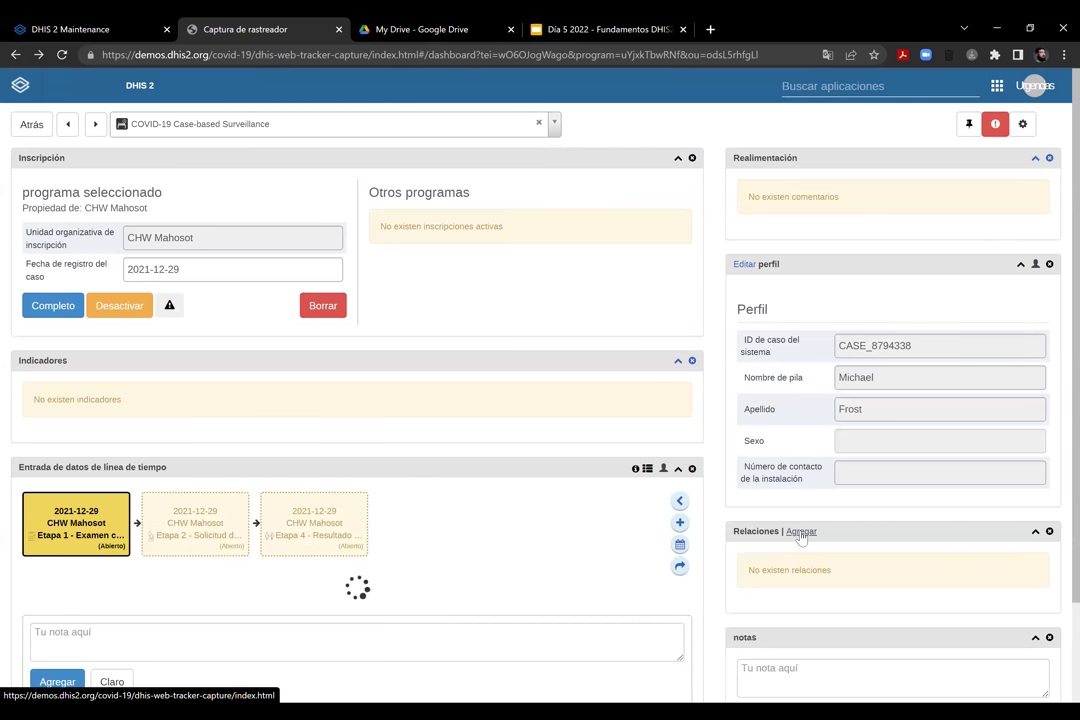
left_click(800, 532)
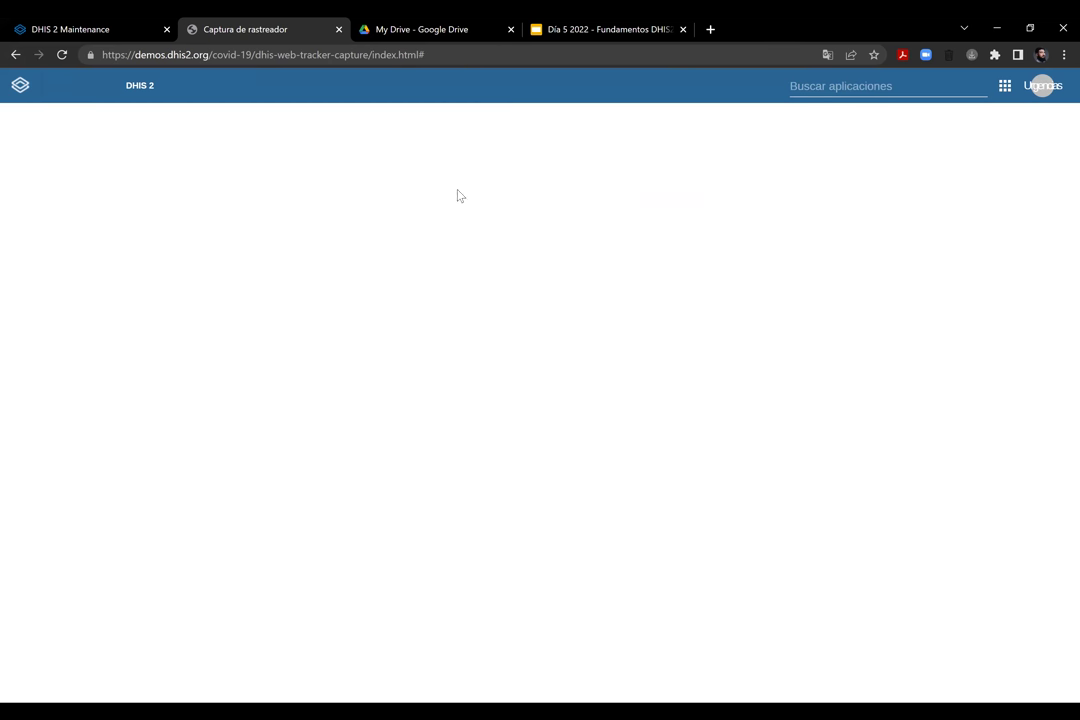
Close the Tracker Capture tab and return to the Día 5 2022 presentation
left_click(339, 31)
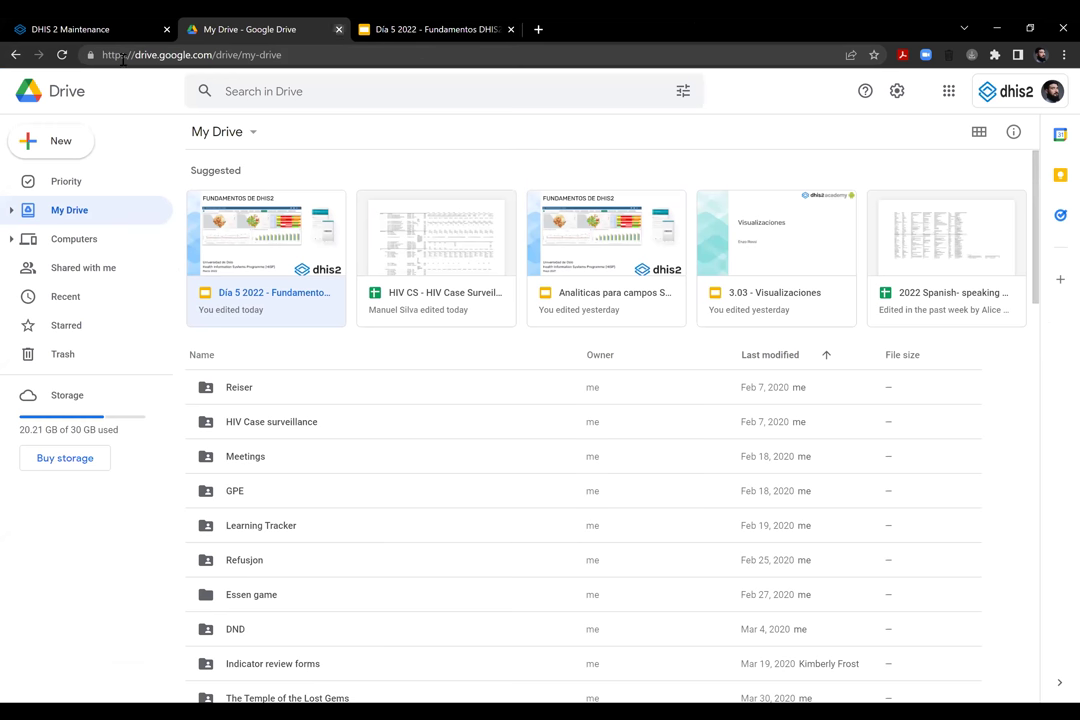
key("ctrl+Tab")
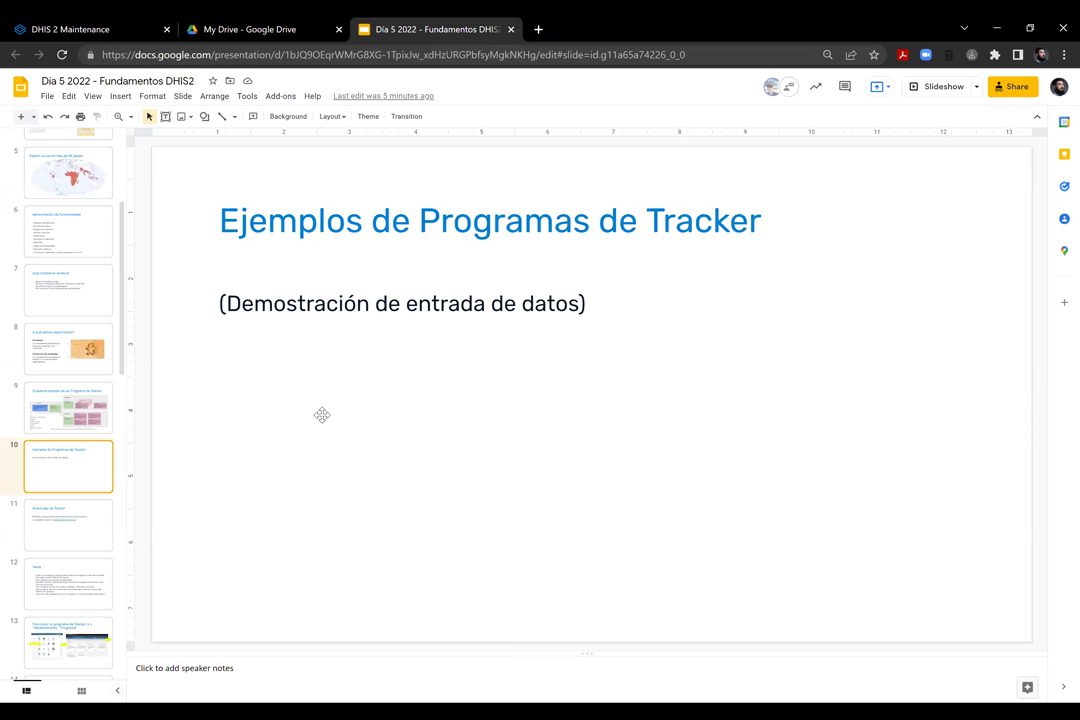
left_click(178, 294)
left_click(197, 293)
On the Nueva app de Tracker slide, add a 'Capture' line below the play.dhis2.org link and open the link
left_click(59, 536)
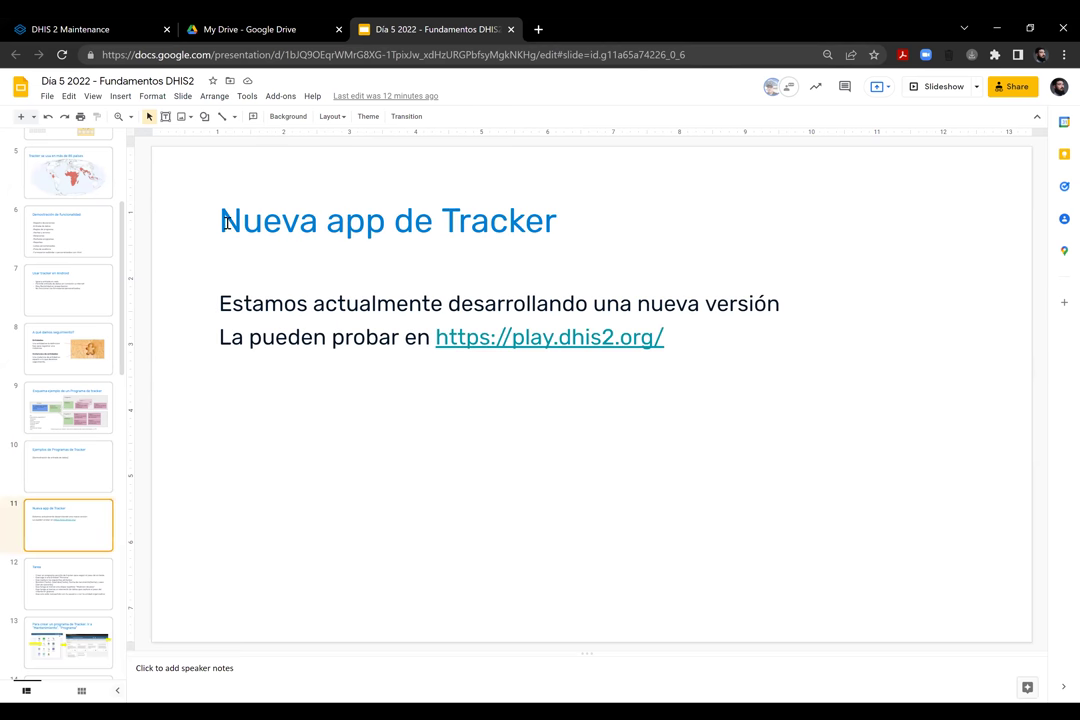
left_click_drag(340, 224, 564, 229)
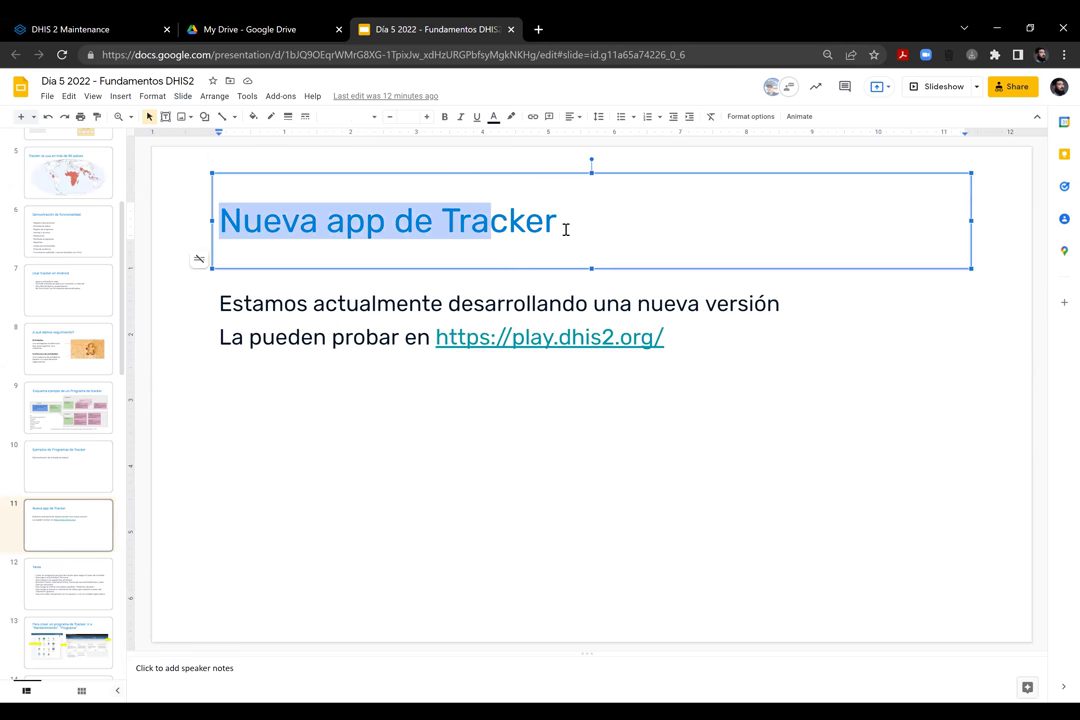
double_click(352, 302)
left_click(352, 313)
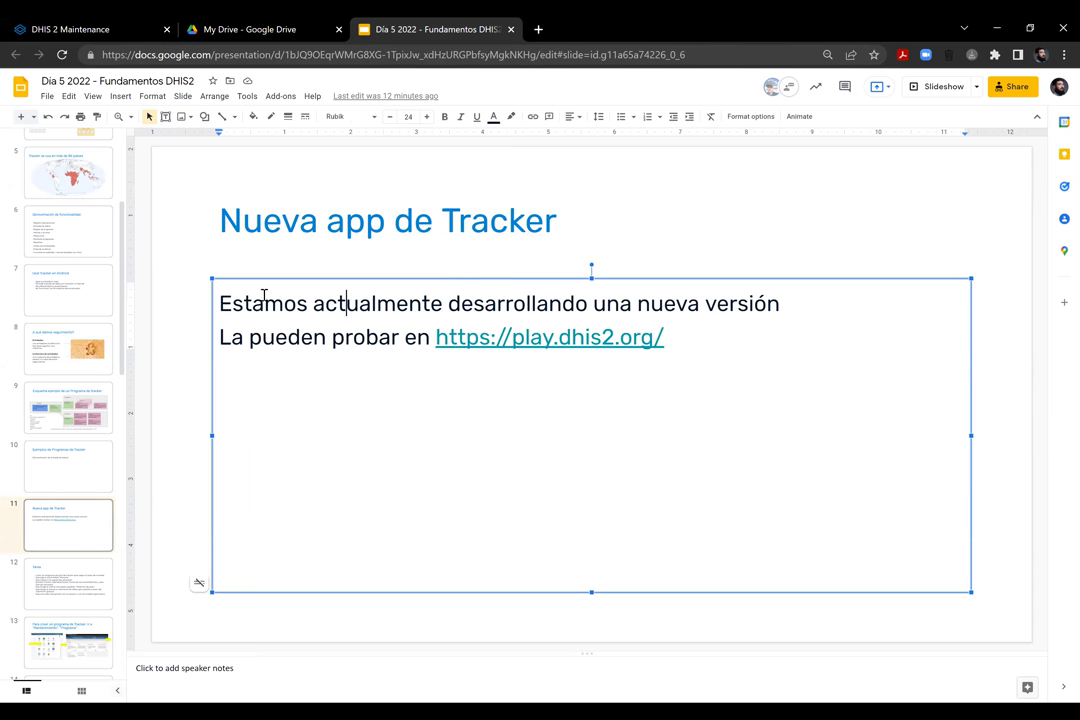
left_click(733, 340)
key("Return")
type("Capture")
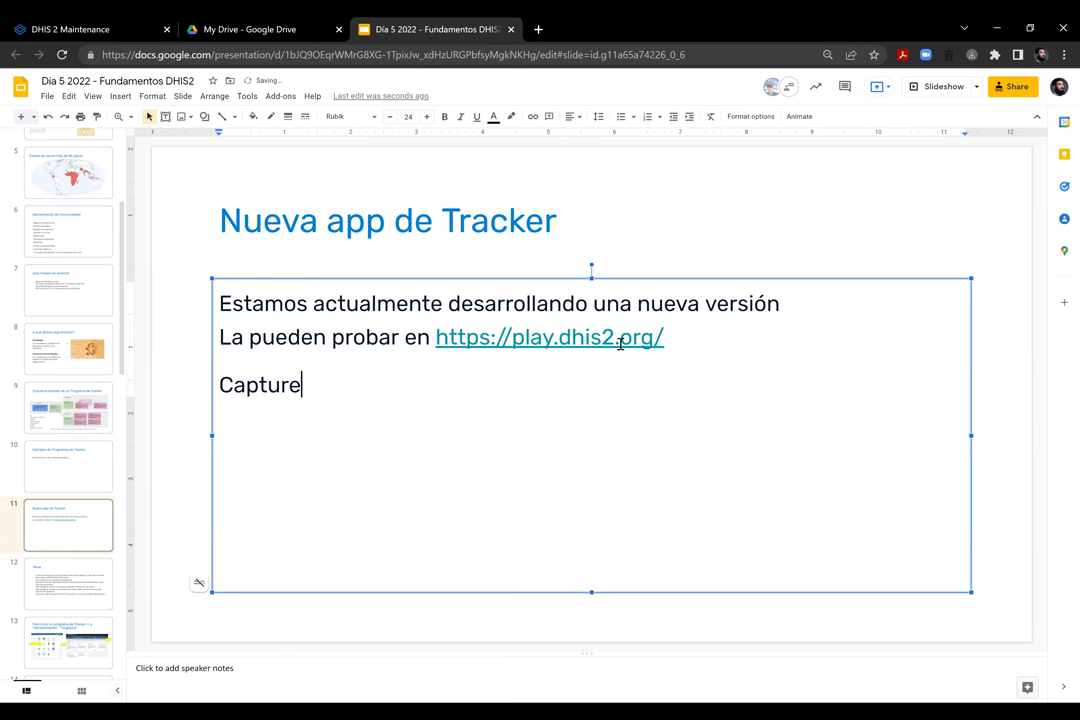
left_click(602, 340)
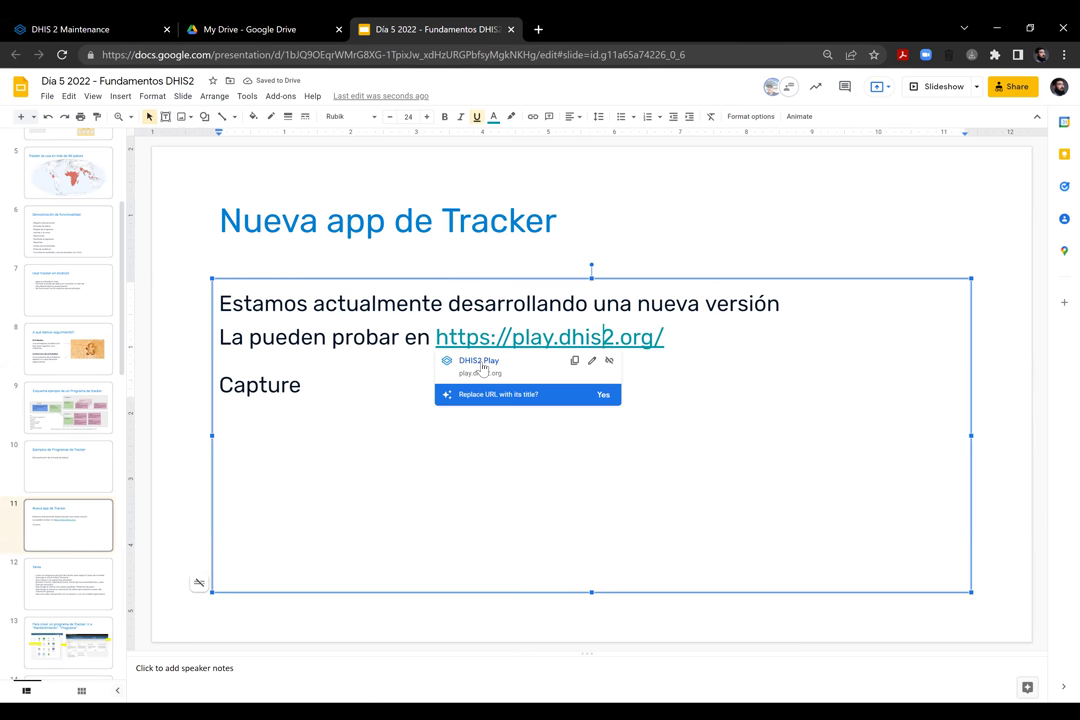
left_click(480, 362)
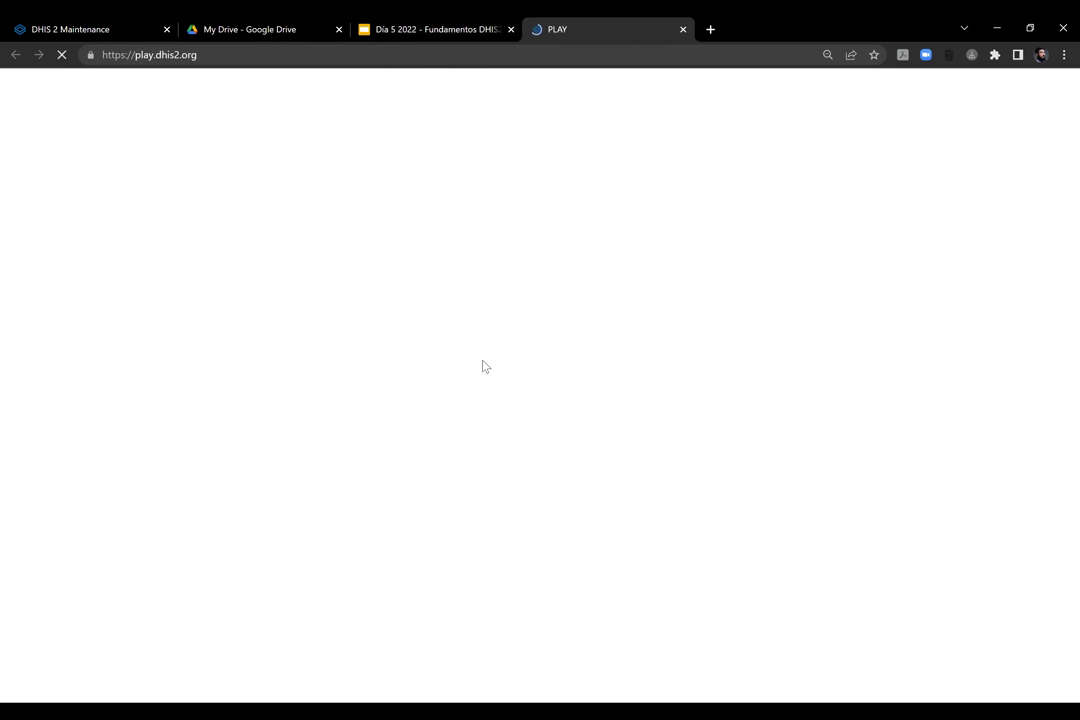
Close the link card in the presentation and switch to the DHIS2 Play page
left_click(426, 30)
left_click(751, 410)
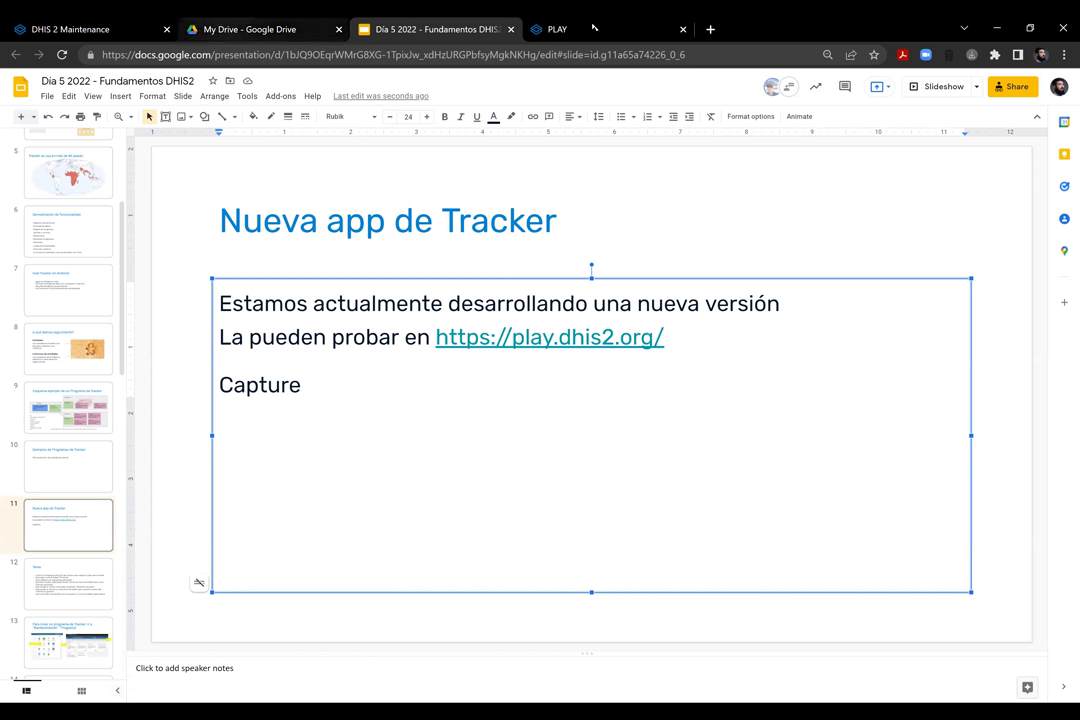
key("ctrl+Tab")
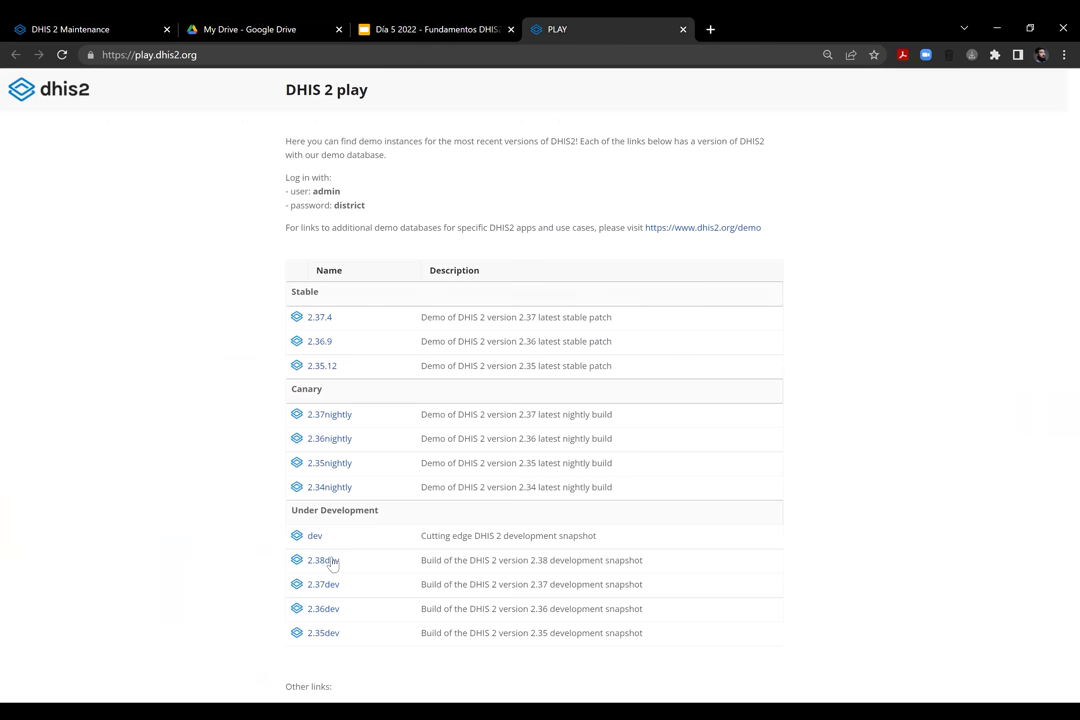
Open the 2.38dev demo instance and sign in with the prefilled demo credentials
left_click_drag(291, 141, 420, 205)
left_click(420, 205)
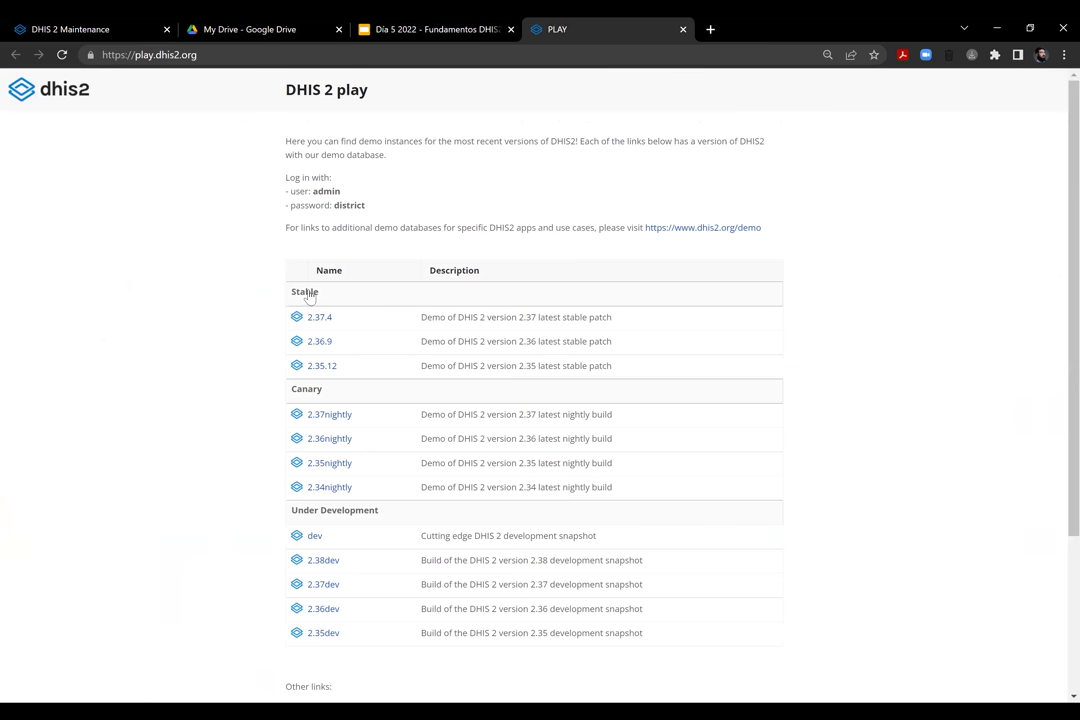
scroll(327, 420, "down", 3)
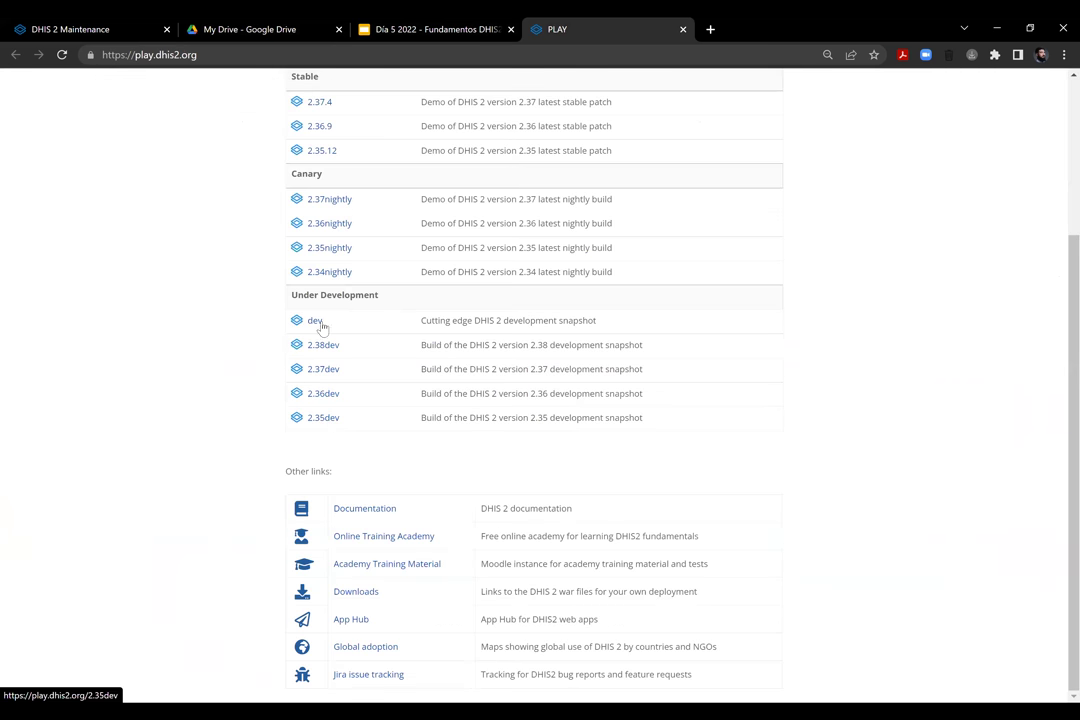
left_click(324, 346)
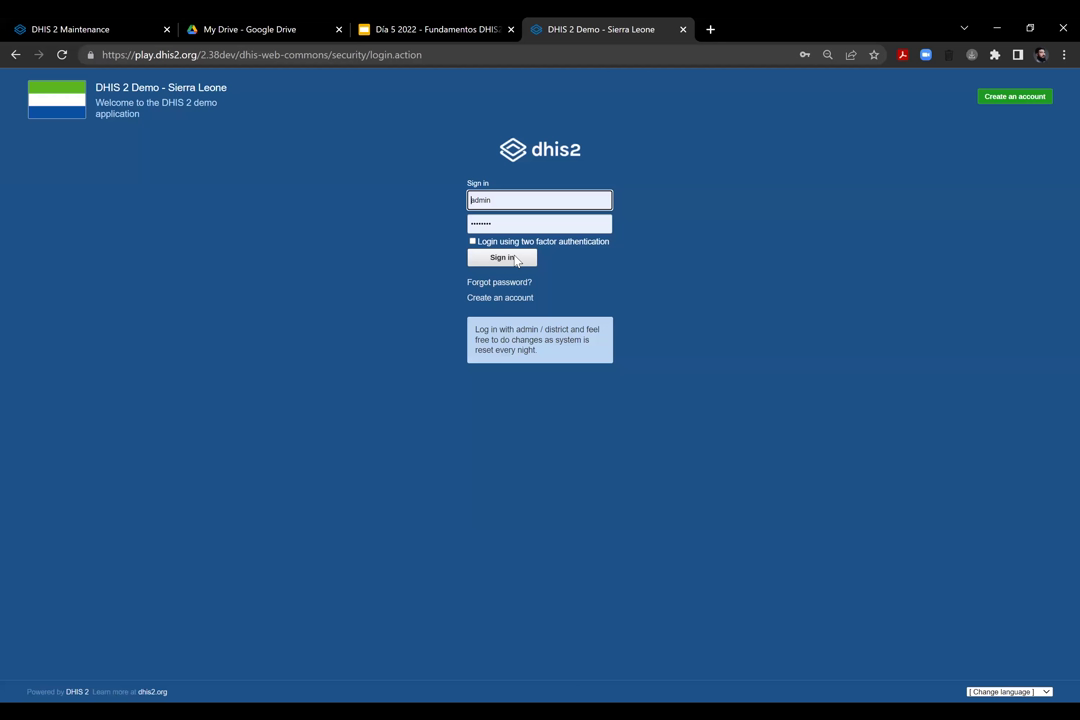
left_click(515, 259)
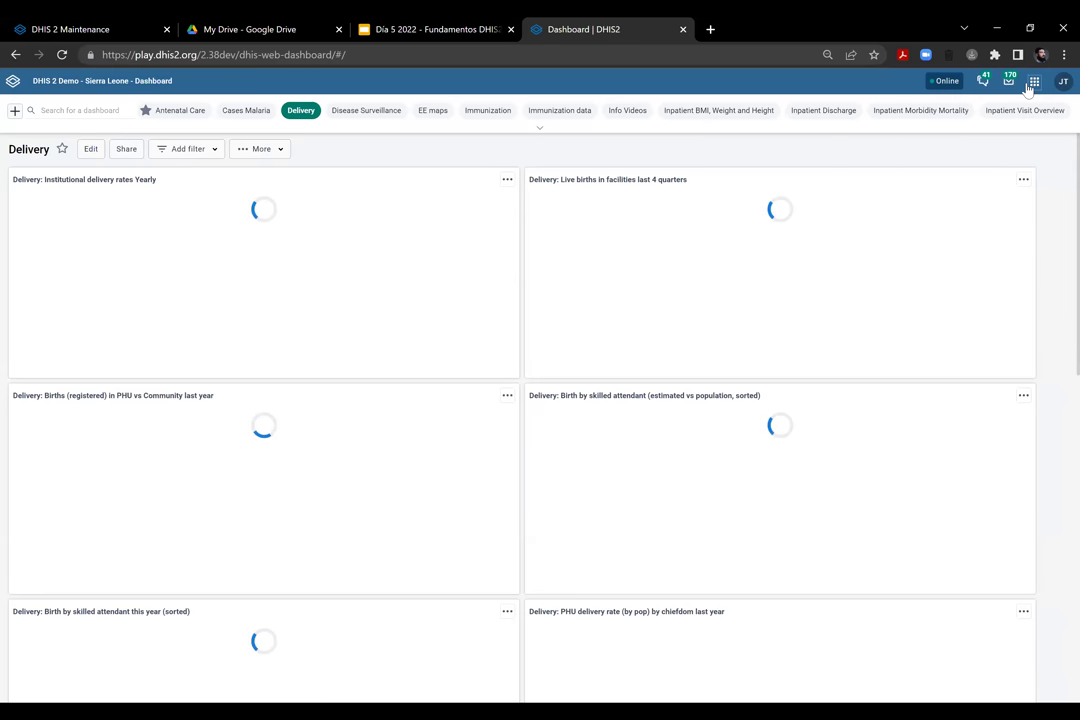
Launch the Capture app from the DHIS2 apps menu
left_click(1034, 82)
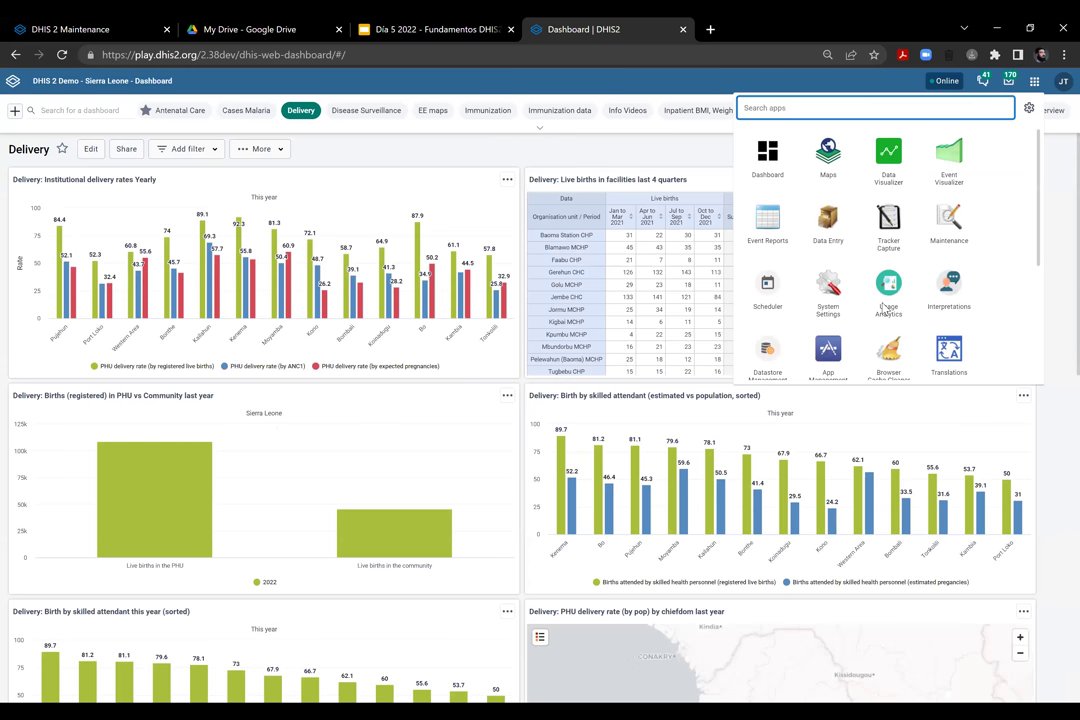
scroll(780, 255, "down", 3)
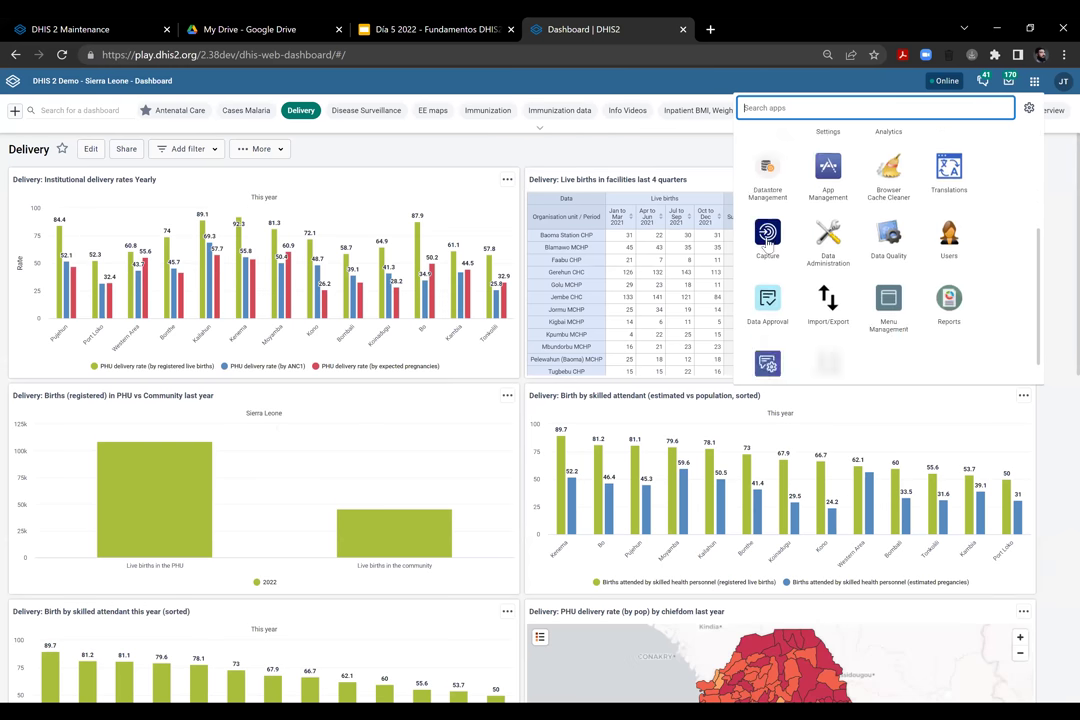
left_click(768, 240)
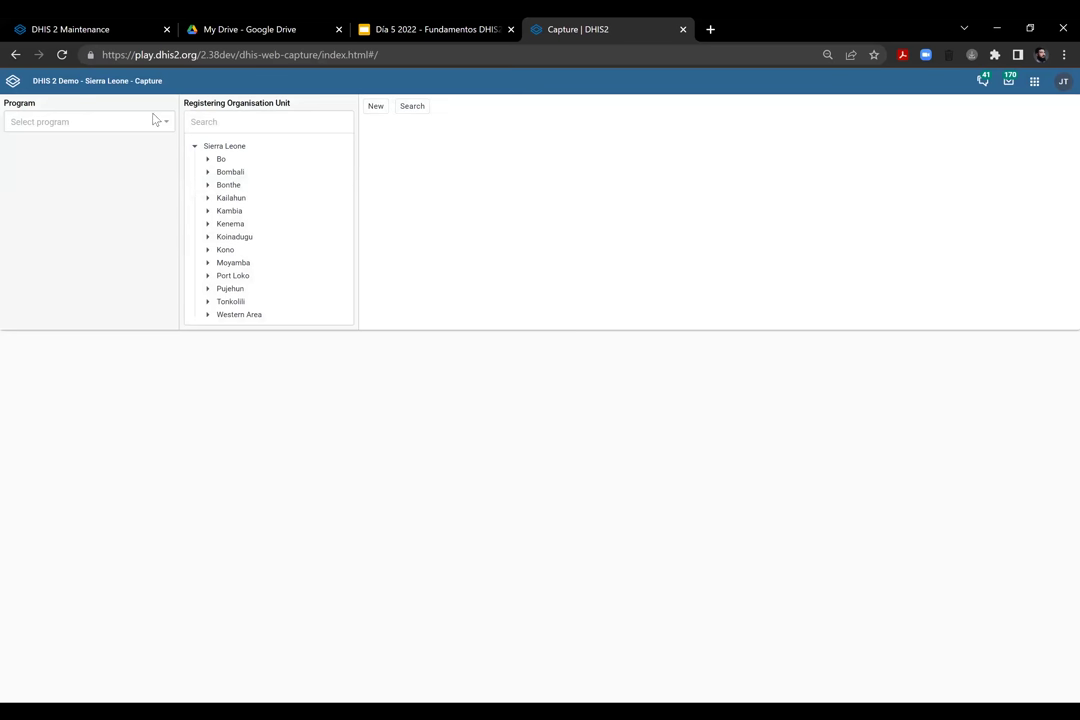
Select Child Programme at Ngelehun CHC (Bo > Badjia) and open a person's enrollment dashboard
left_click(156, 119)
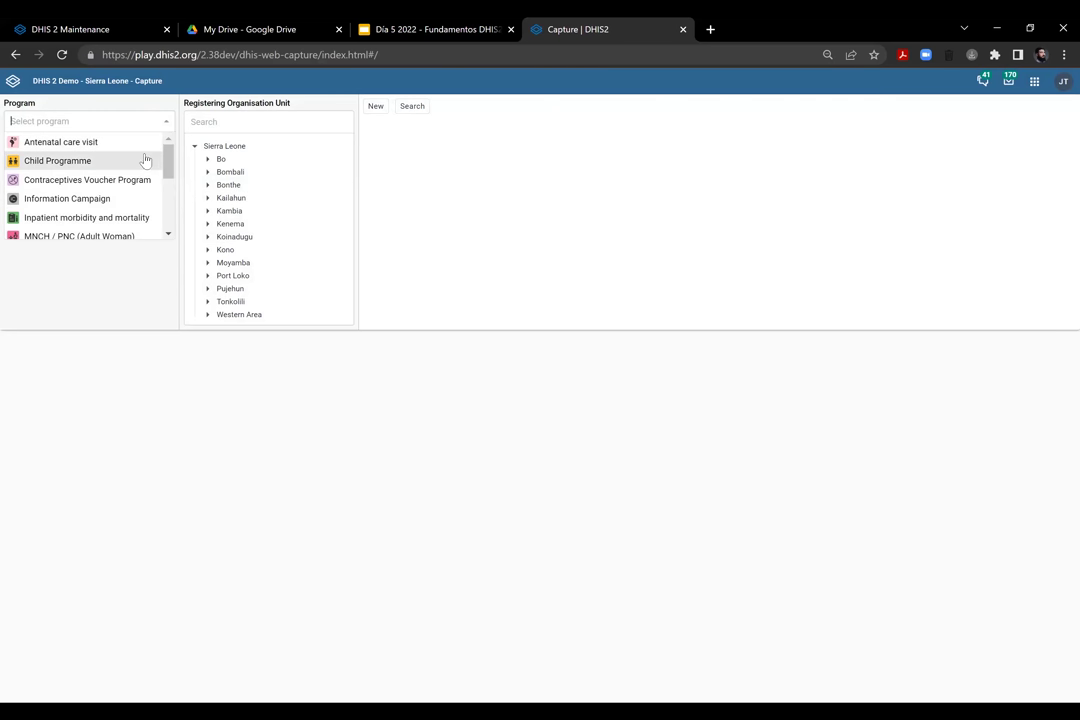
left_click(147, 160)
left_click(208, 159)
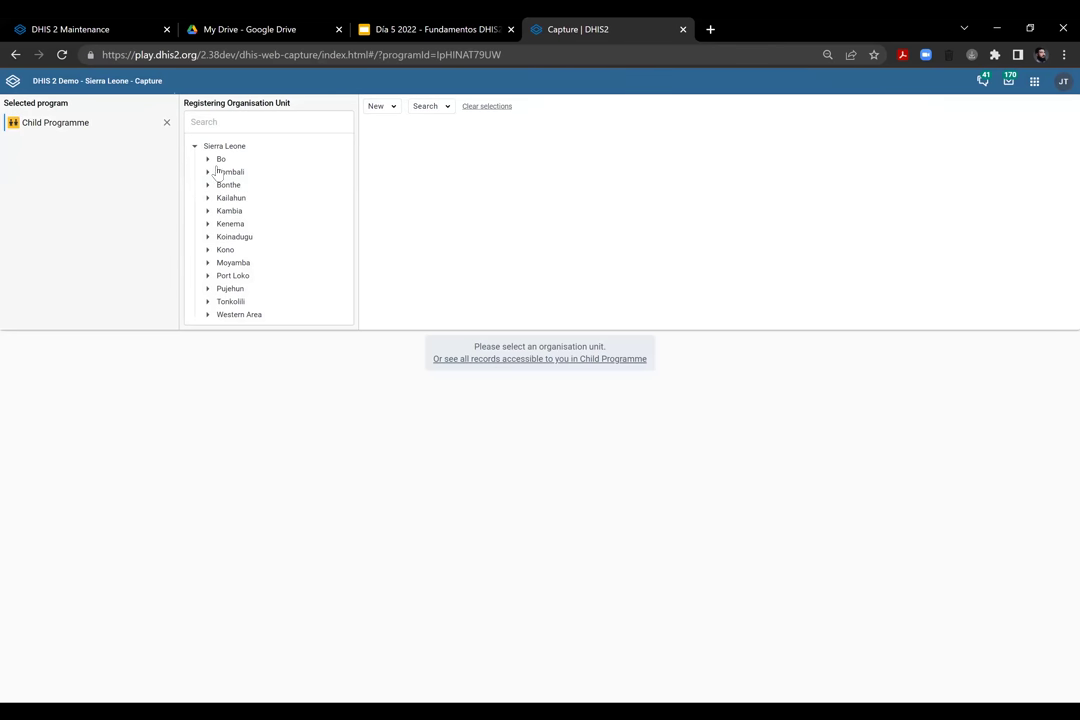
left_click(221, 173)
left_click(262, 185)
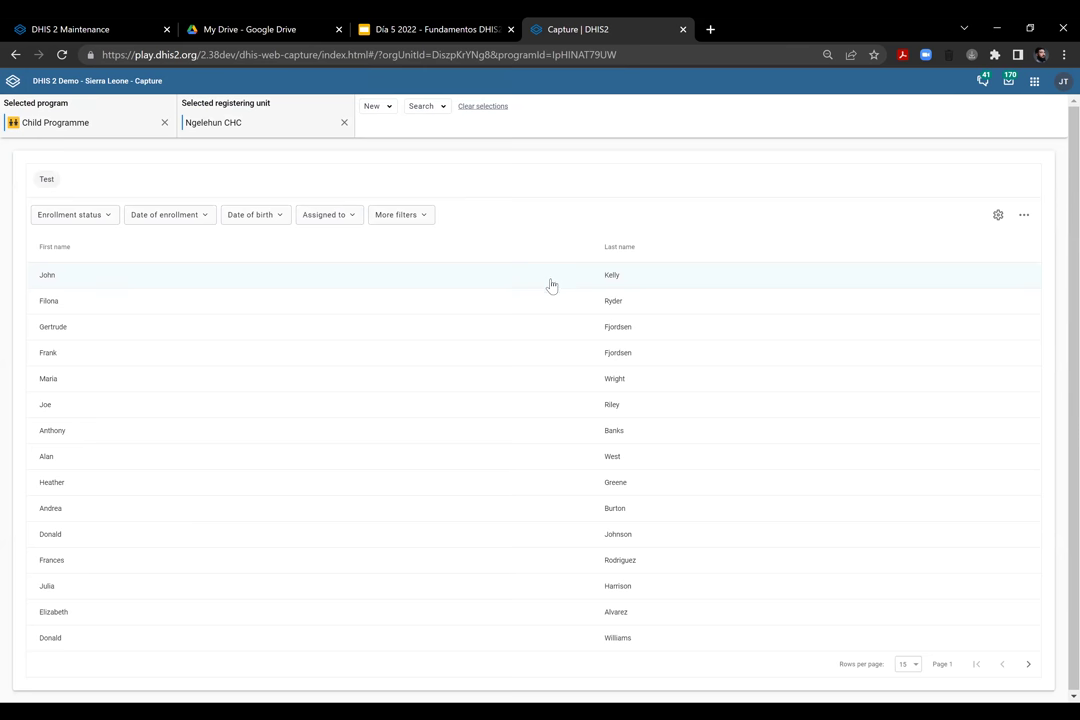
left_click(551, 282)
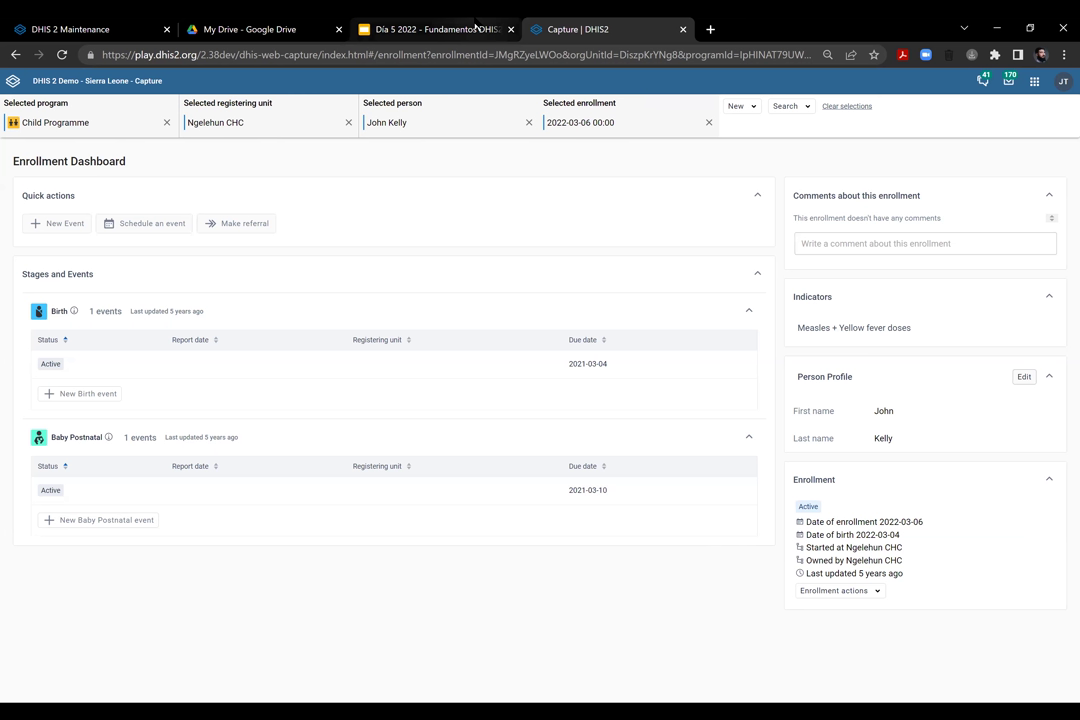
left_click(430, 29)
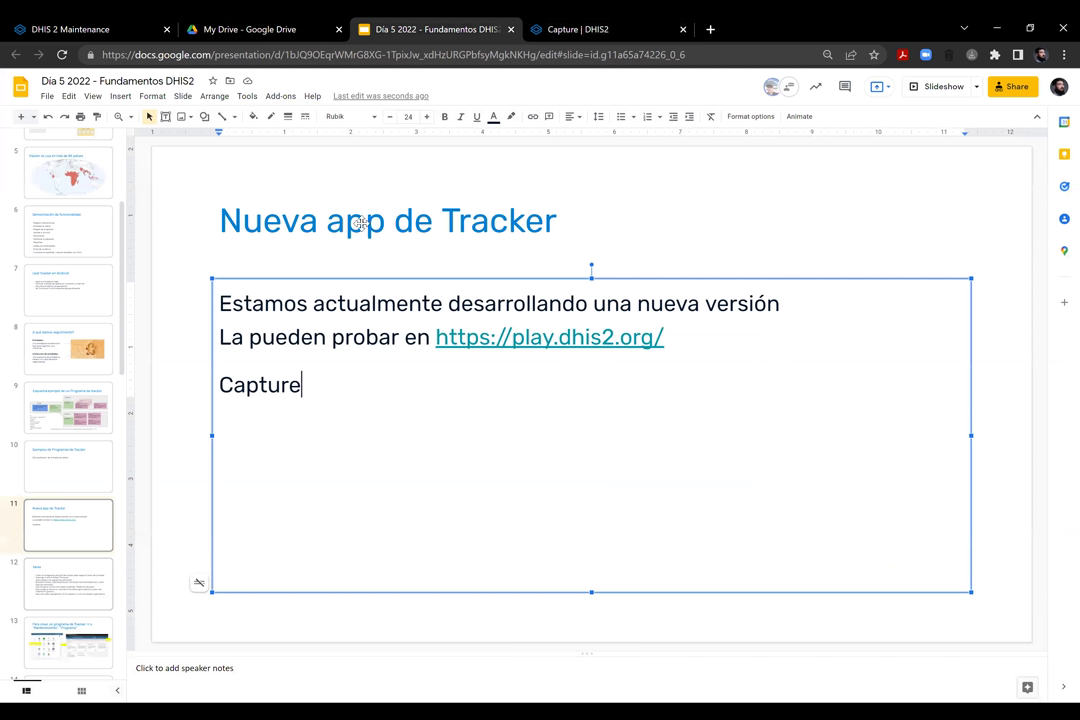
Advance to slide 12, the Tarea assignment to build a baby-weight tracker program
key("Page_Down")
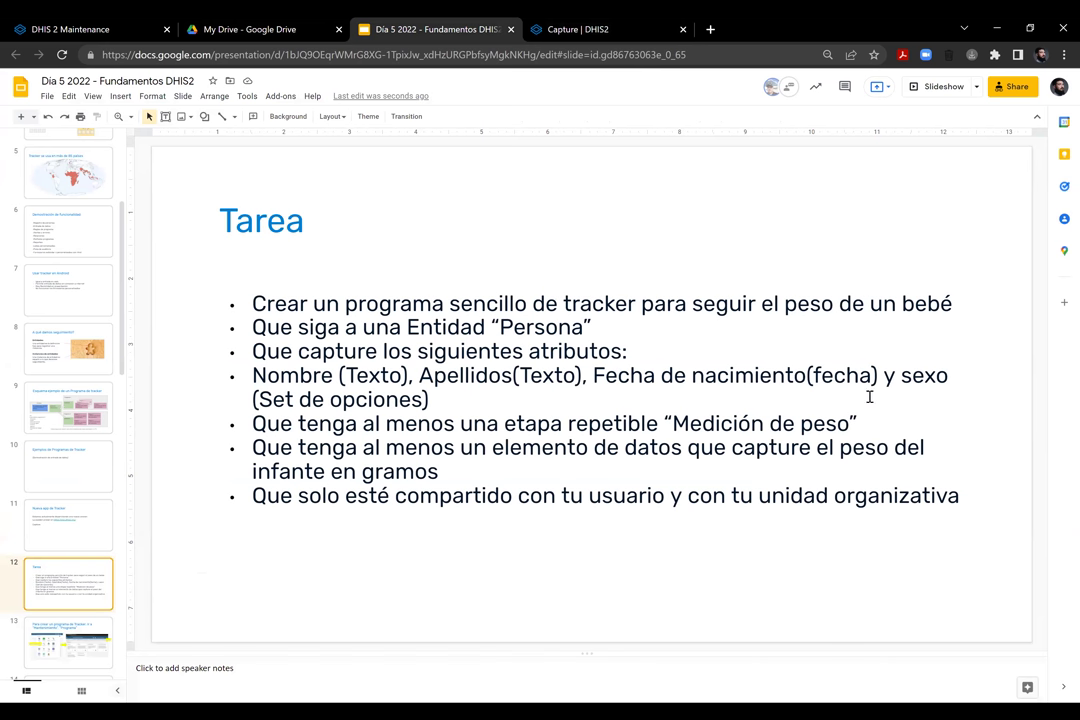
key("Tab")
key("Tab")
key("Tab")
key("Escape")
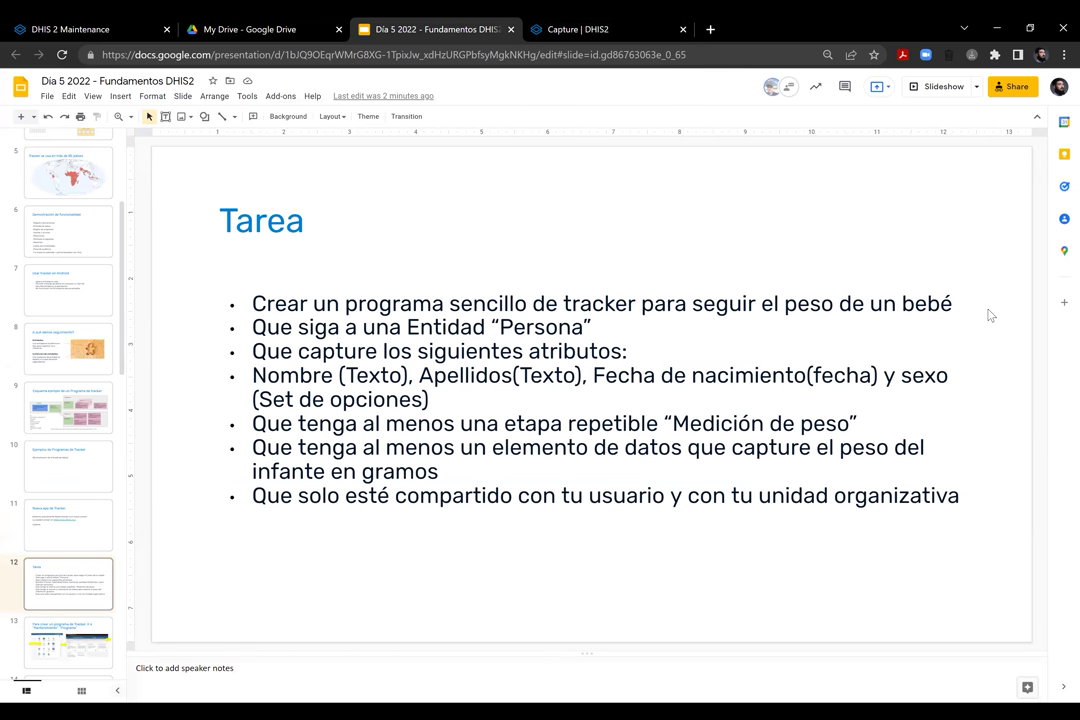
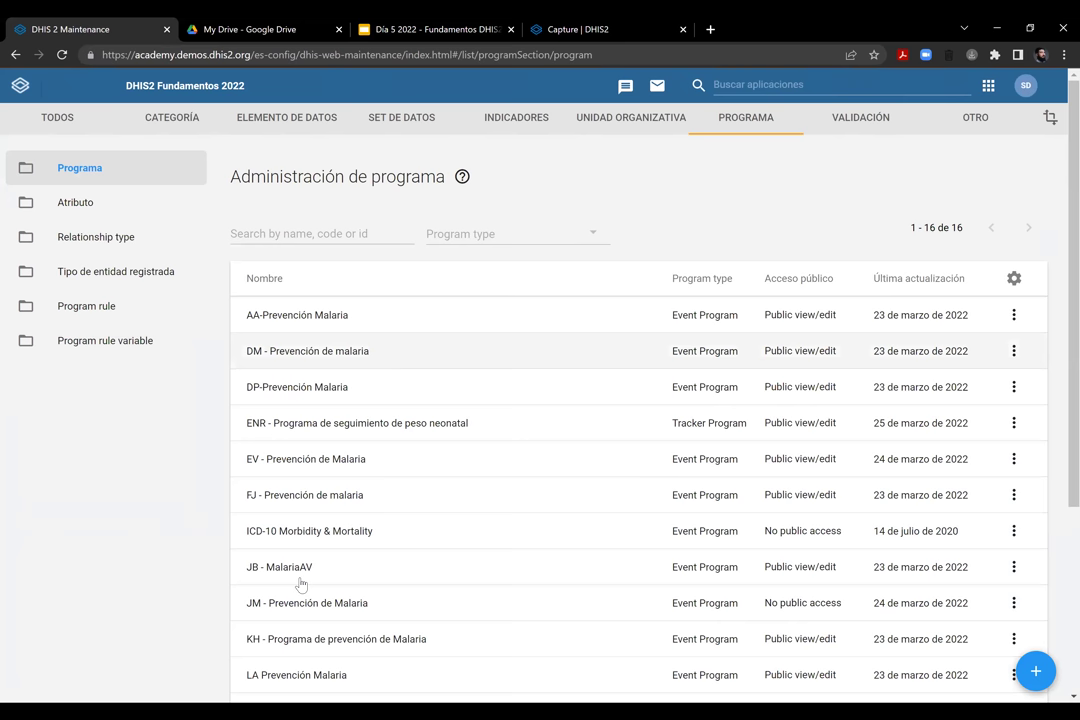
Start a new Tracker Program from the Programa list's add menu
scroll(285, 265, "down", 3)
scroll(270, 310, "up", 2)
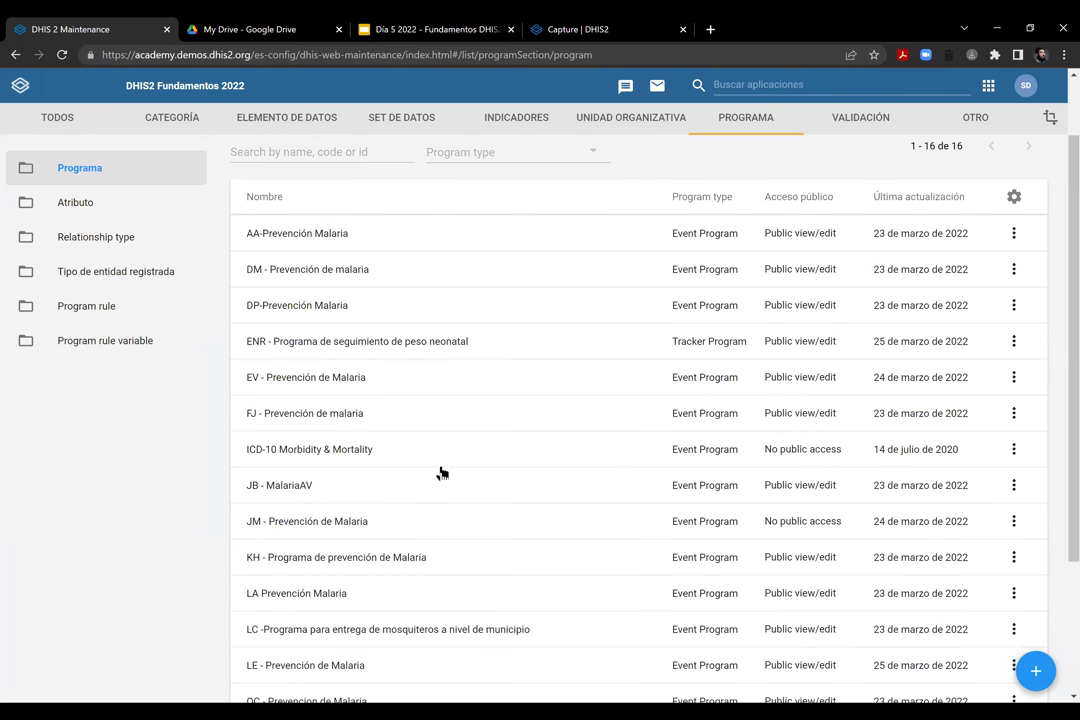
scroll(908, 578, "up", 1)
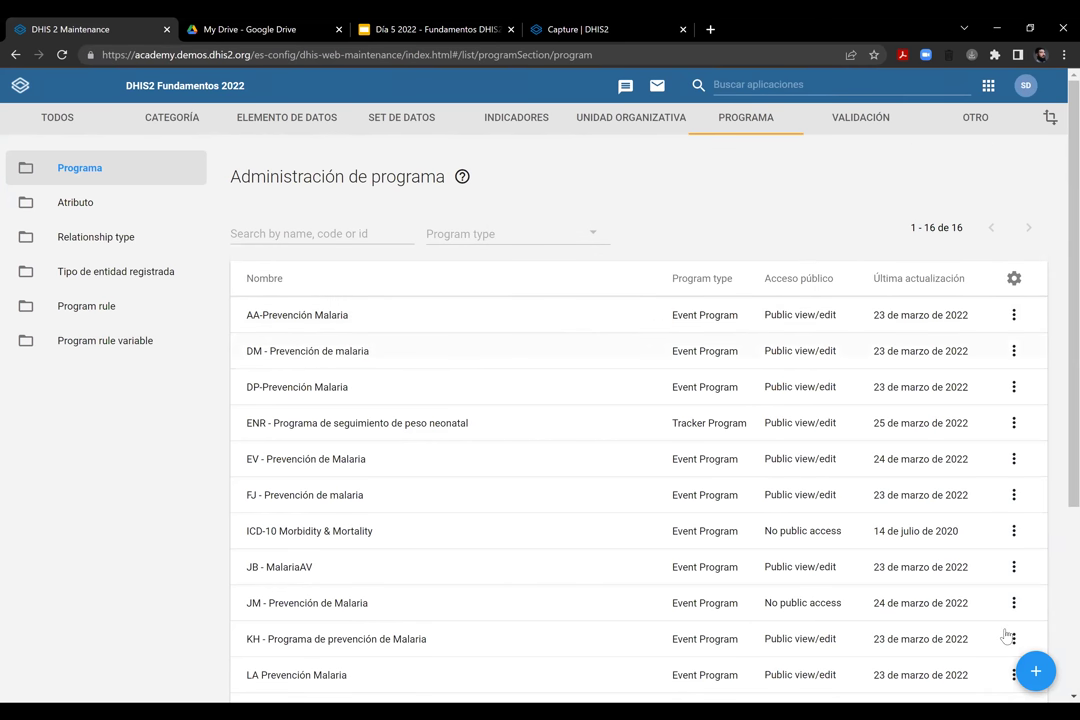
left_click(1034, 674)
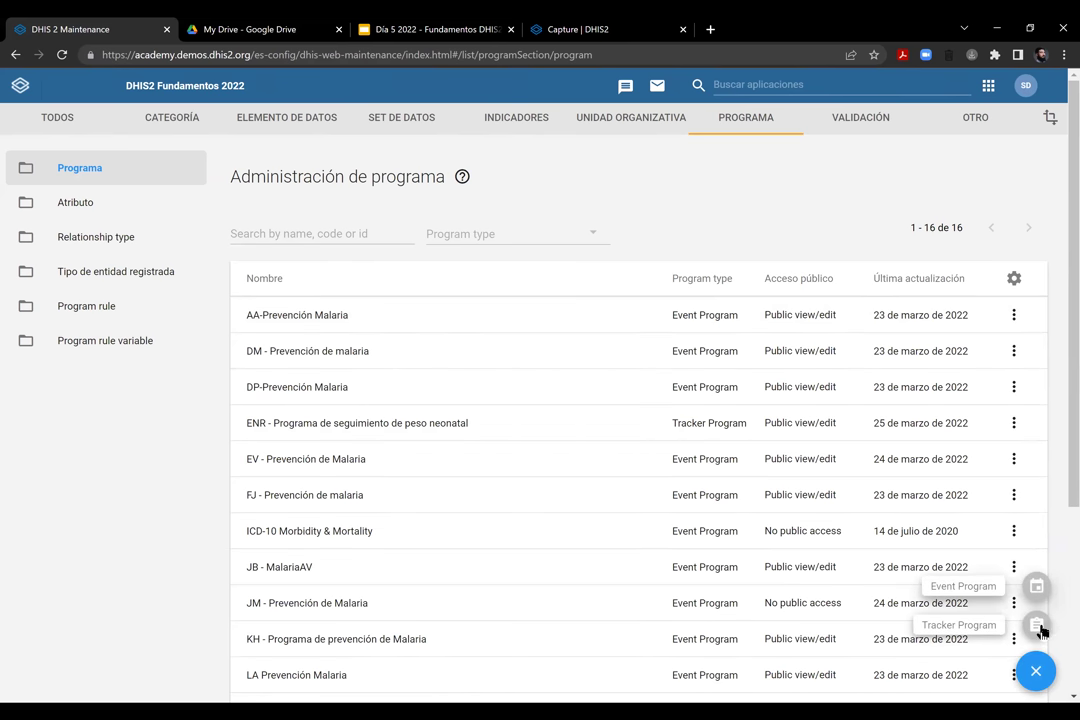
left_click(1035, 630)
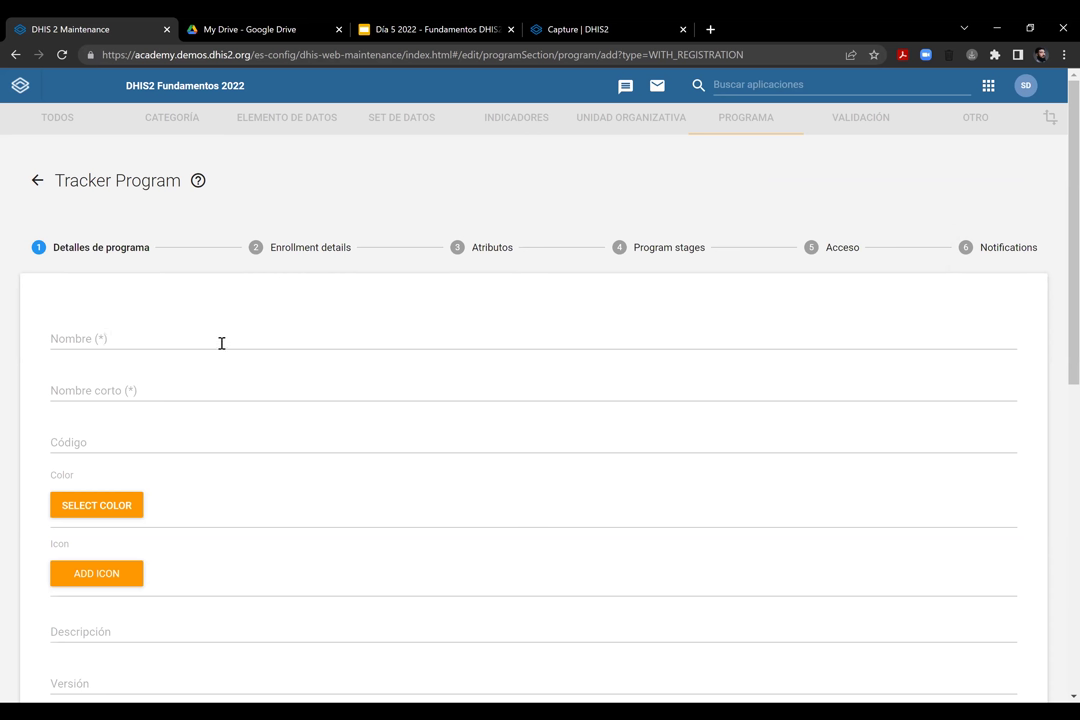
Enter 'ER - Medición de peso' as the name and 'Medición de peso' as the short name
left_click(163, 343)
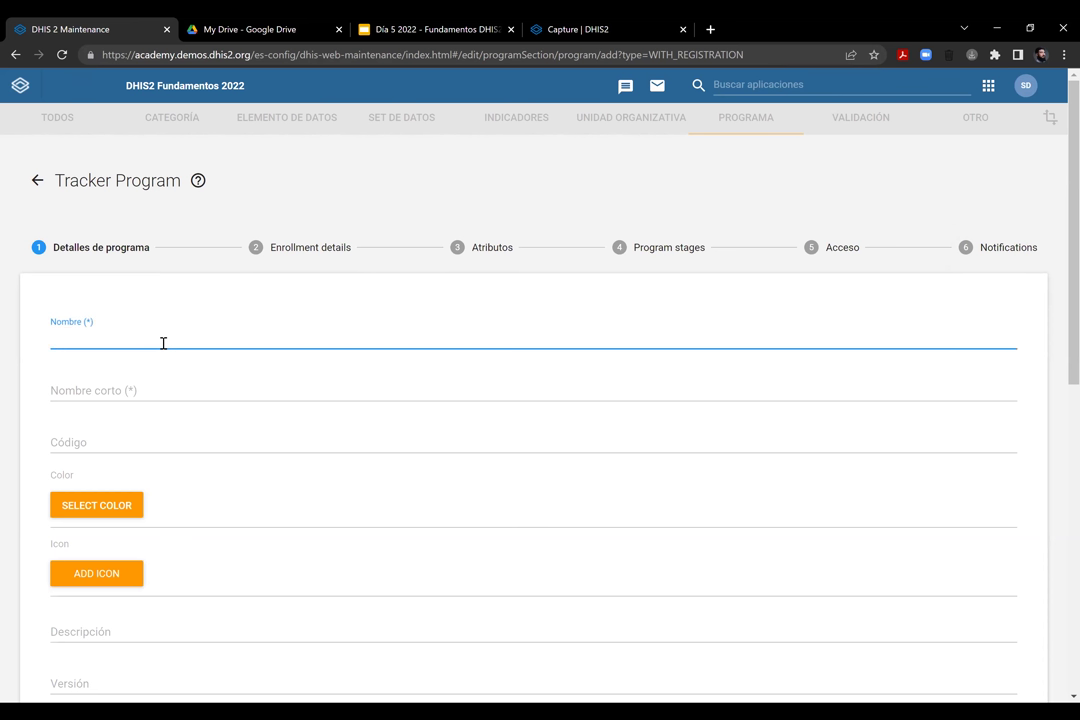
type("ER - Medición de peso")
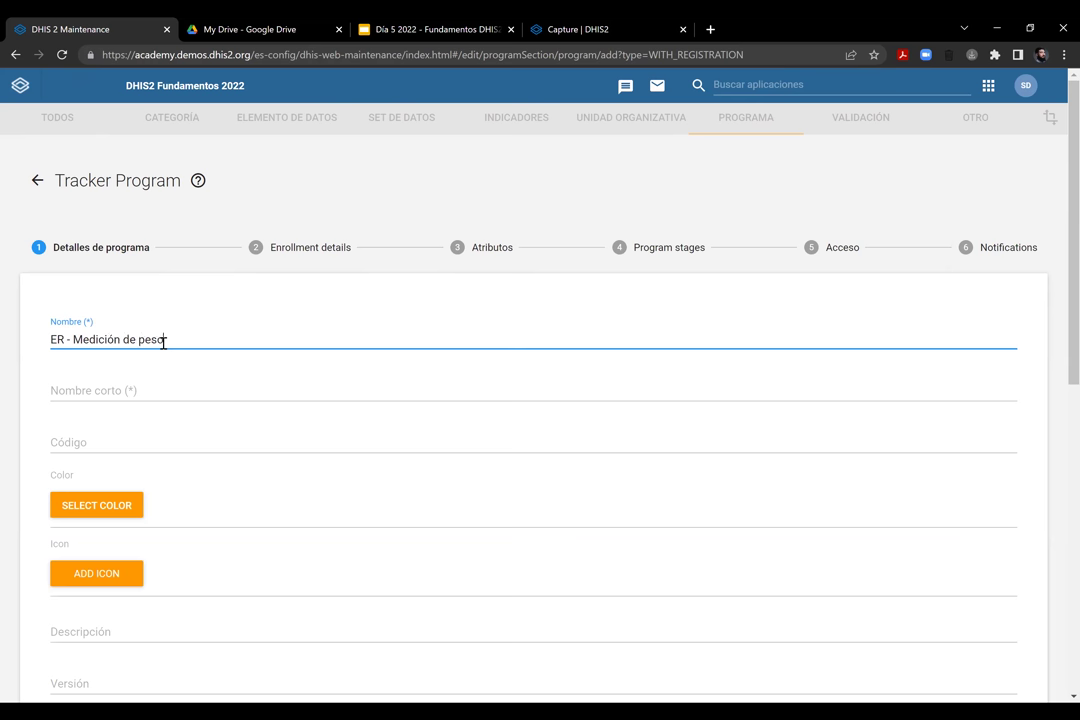
left_click(158, 386)
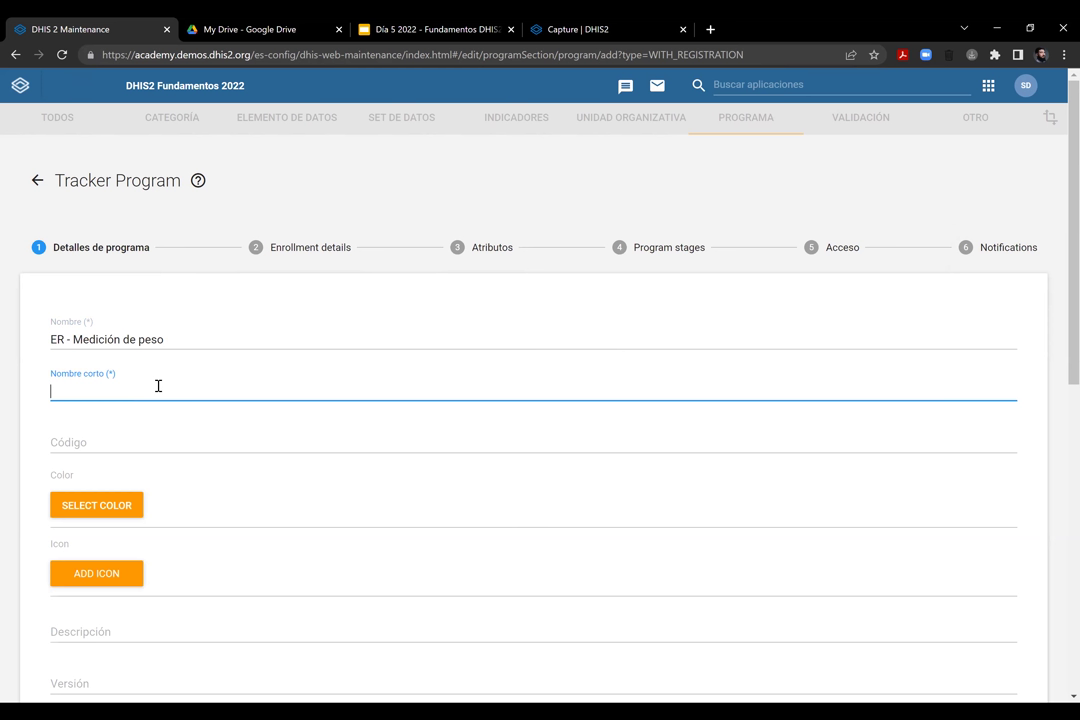
type("Medición de peso")
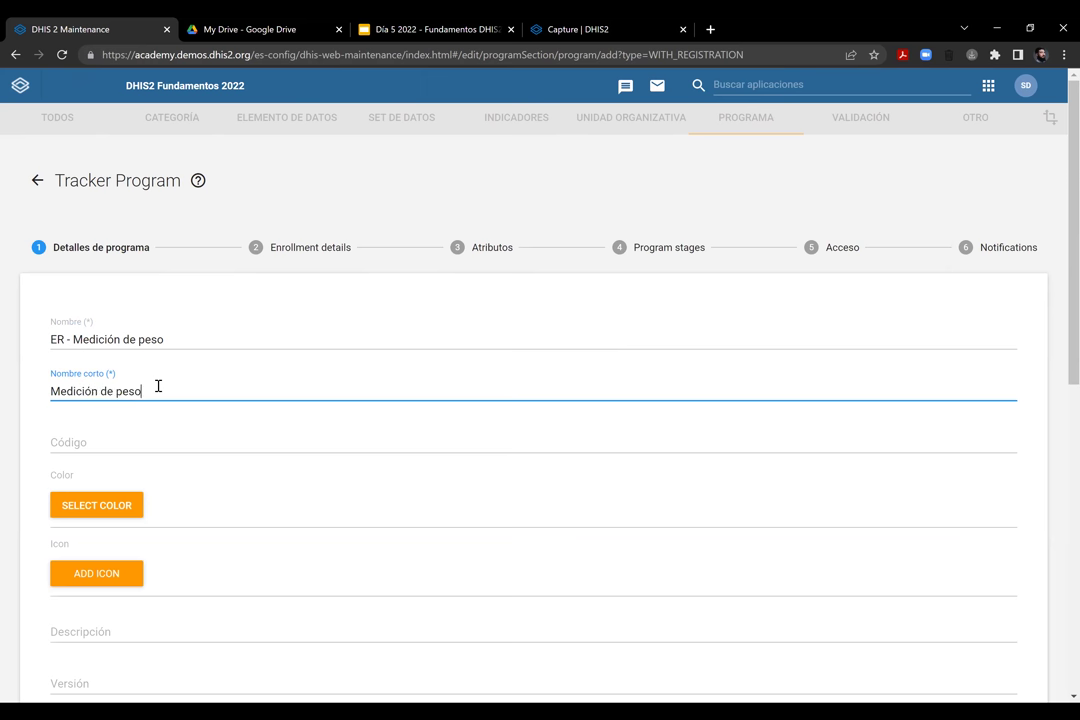
left_click(130, 436)
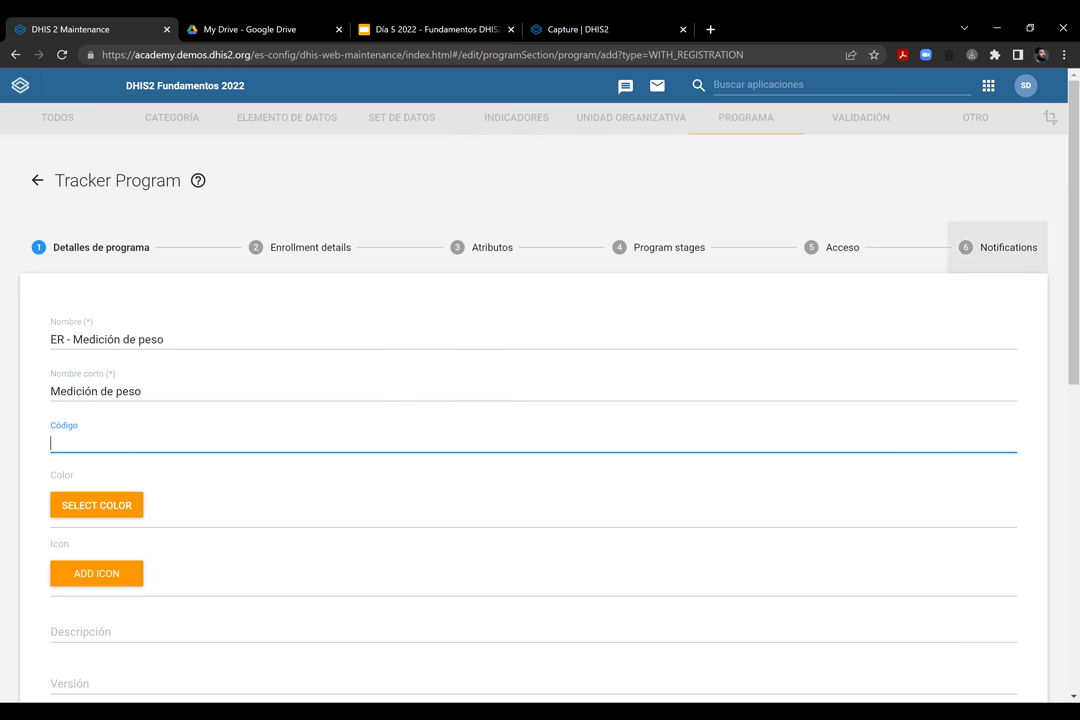
scroll(1000, 247, "down", 3)
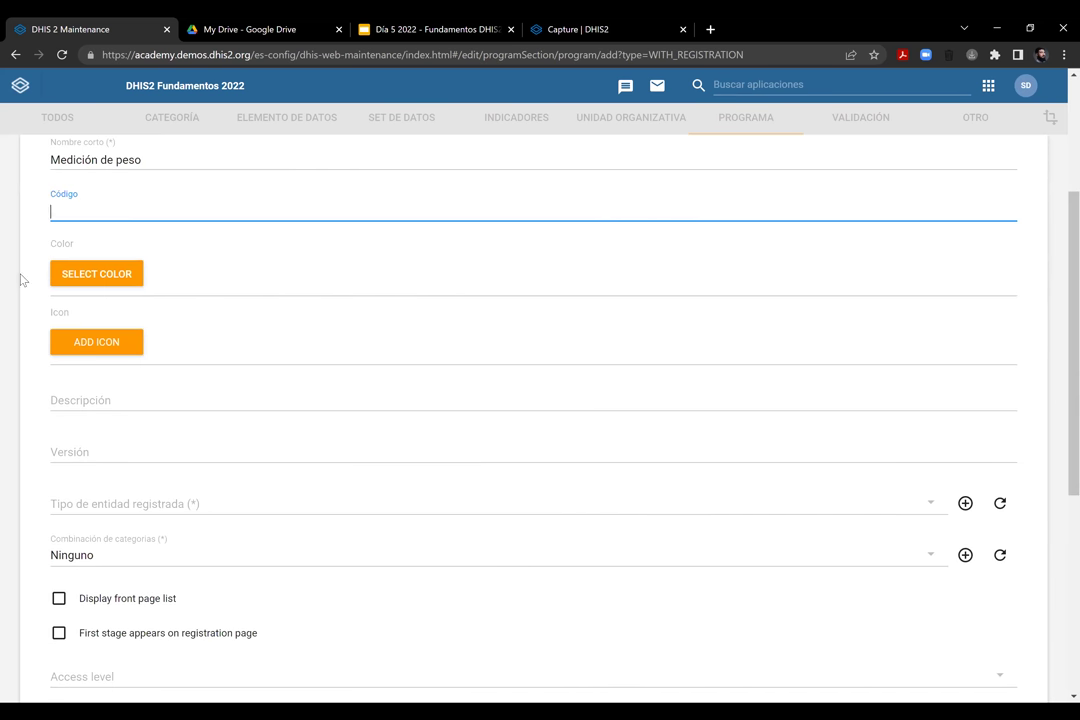
Give the program the pale pink colour #FFCDD2 and the swaddled baby icon
left_click(110, 282)
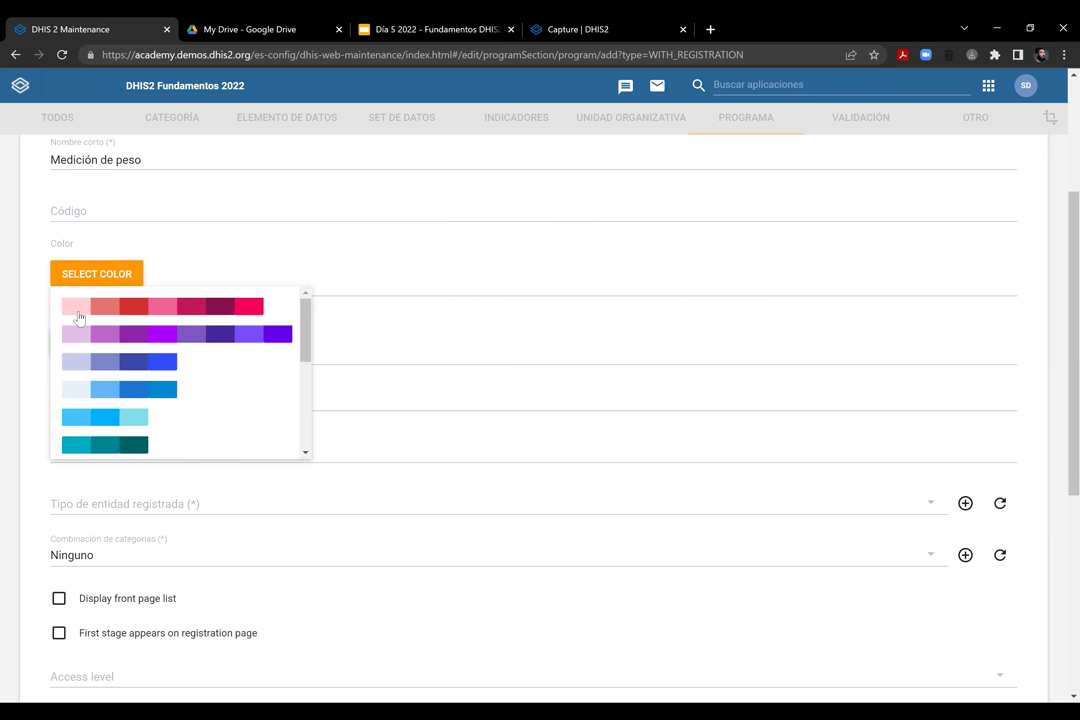
left_click(76, 306)
left_click(141, 350)
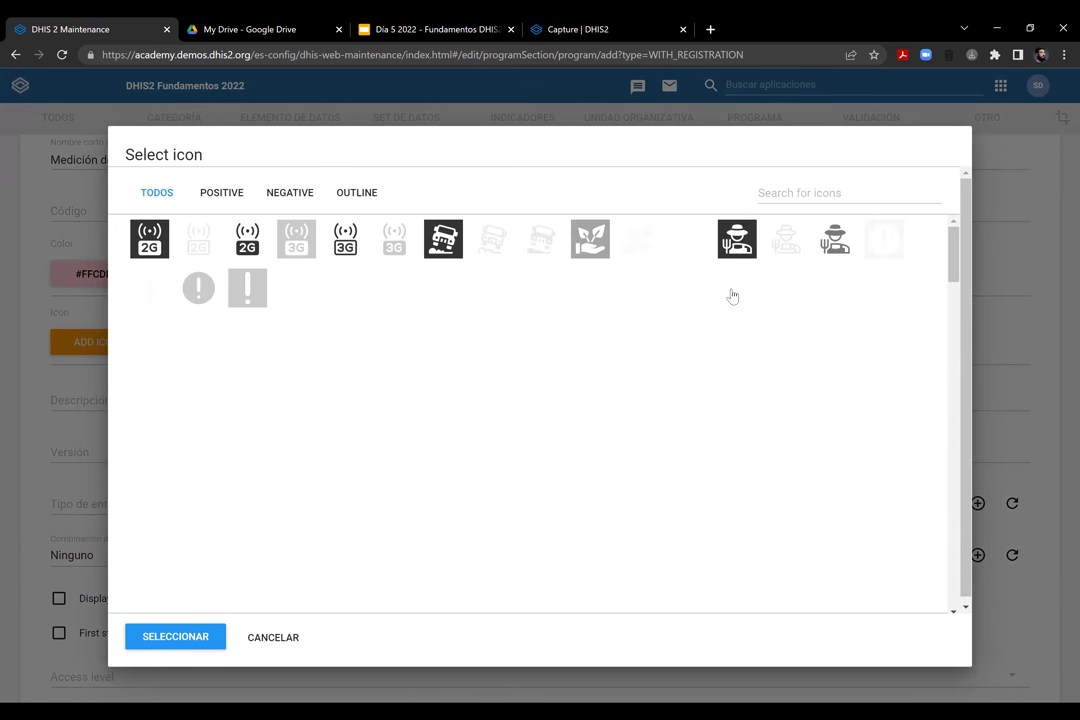
left_click(786, 198)
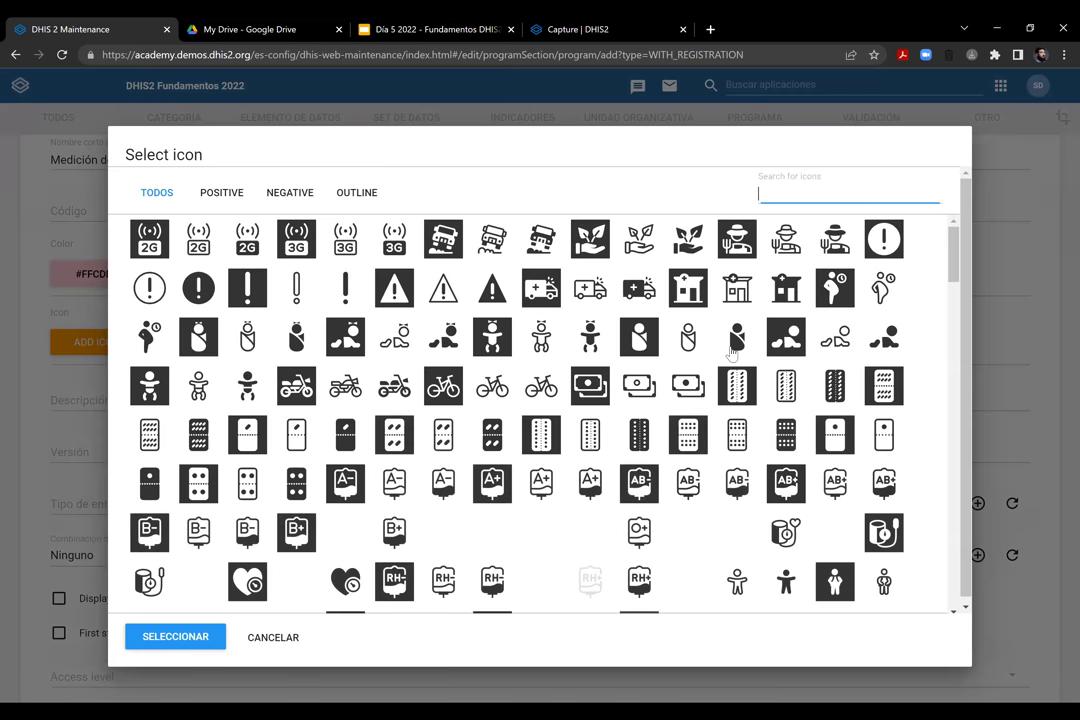
left_click(735, 340)
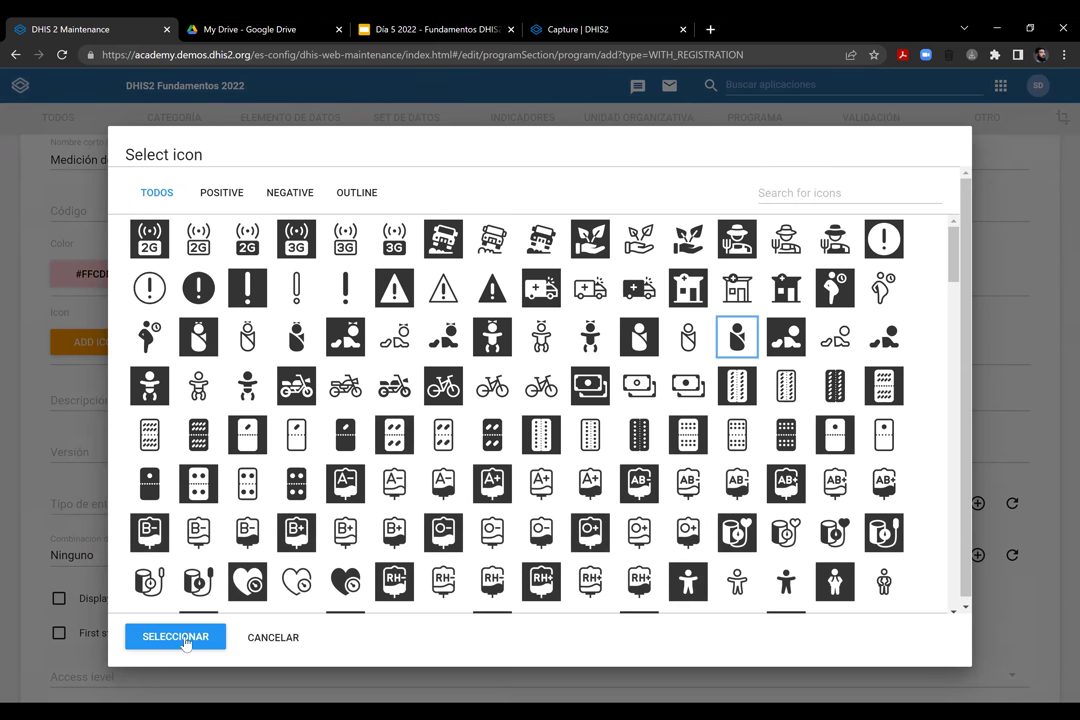
left_click(185, 641)
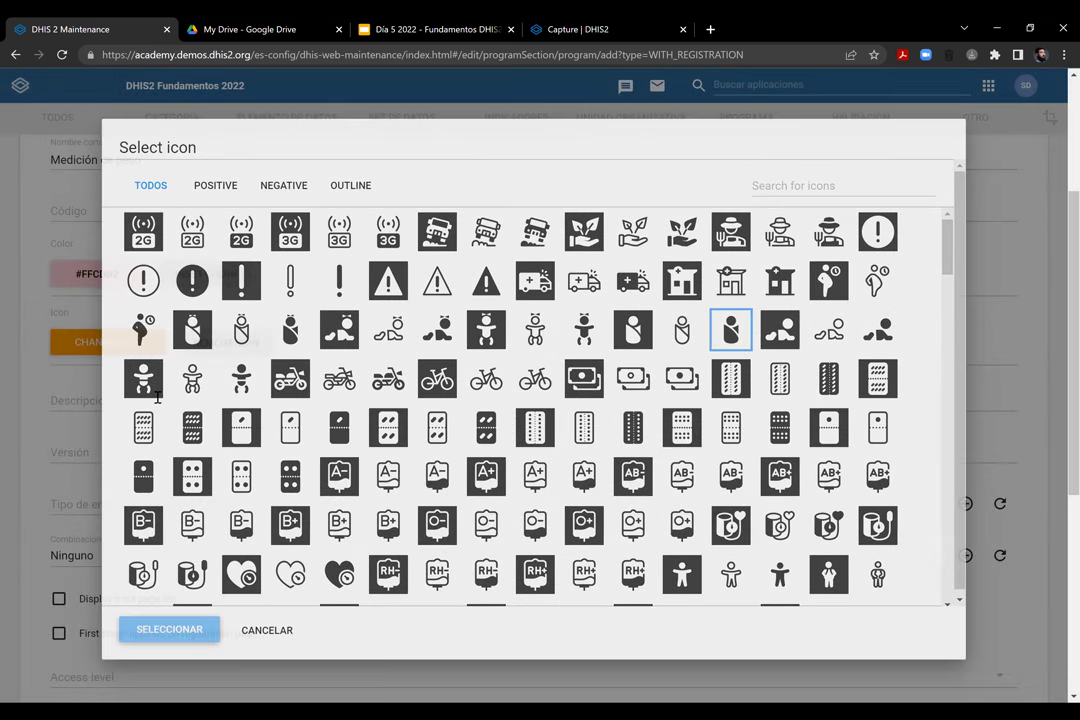
Set the description to 'Programa para medir el peso de bebes'
left_click(157, 397)
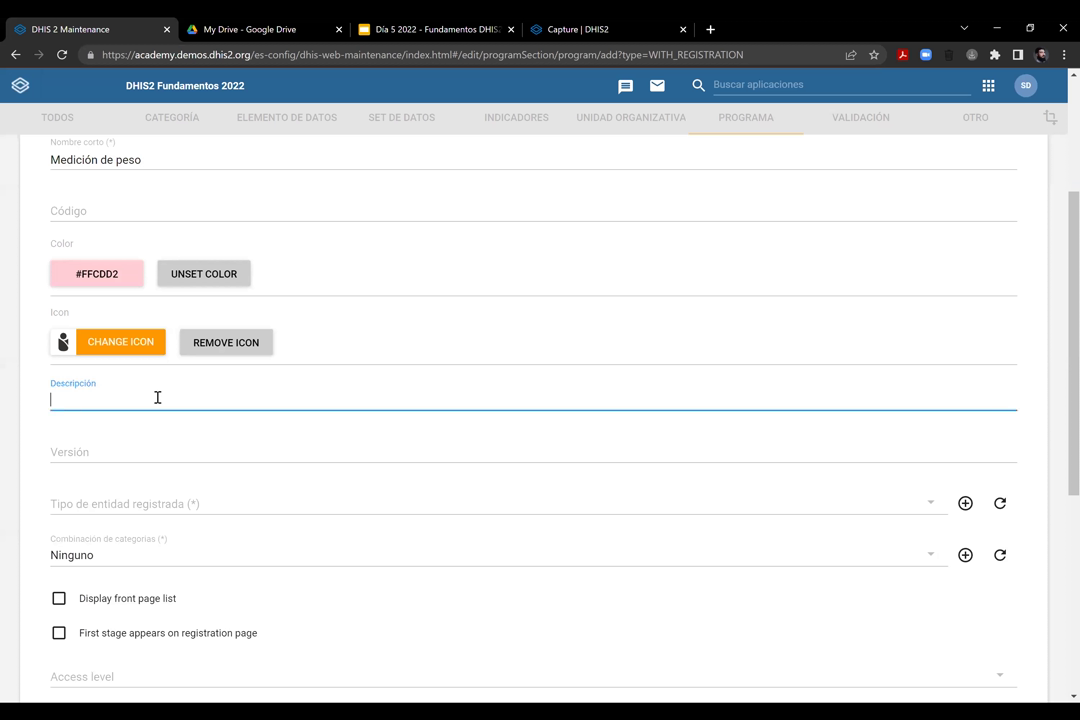
type("Programa para medir el peso")
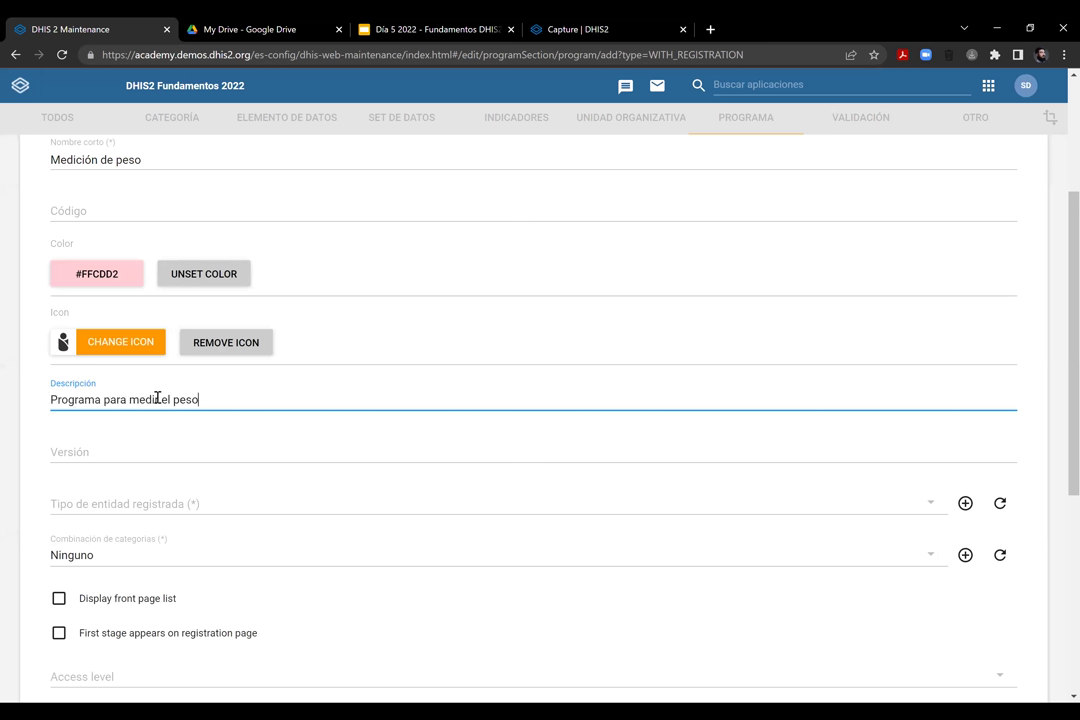
type(" de bebes")
left_click(182, 452)
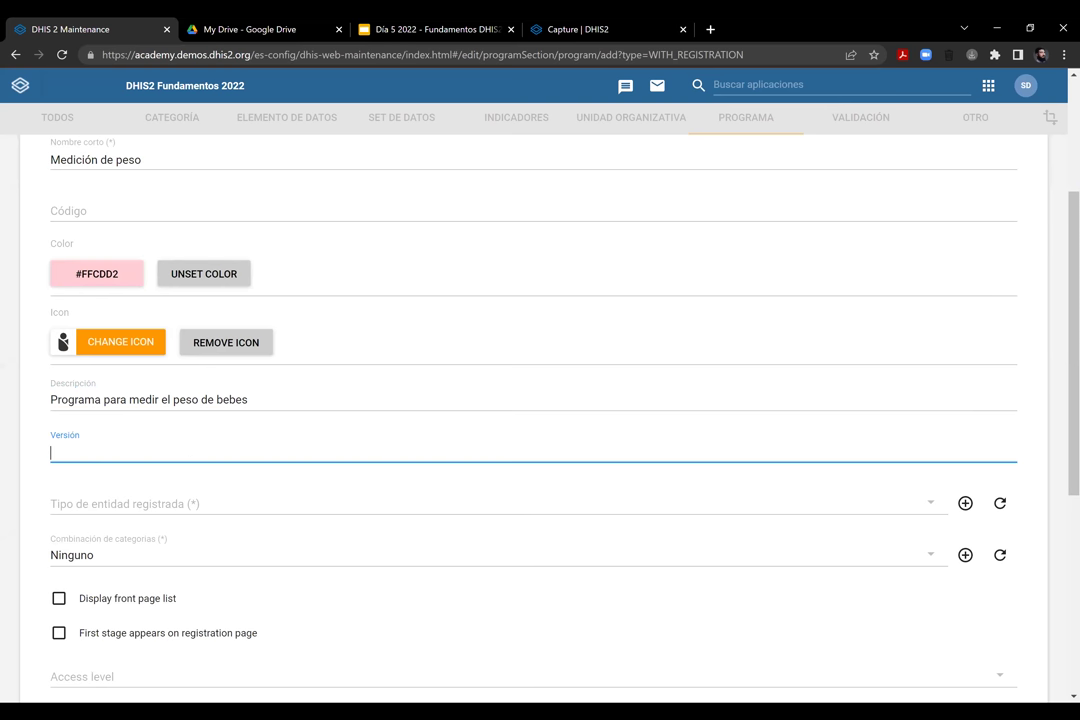
Choose Persona as the registered entity type and tick Display front page list
scroll(212, 402, "down", 2)
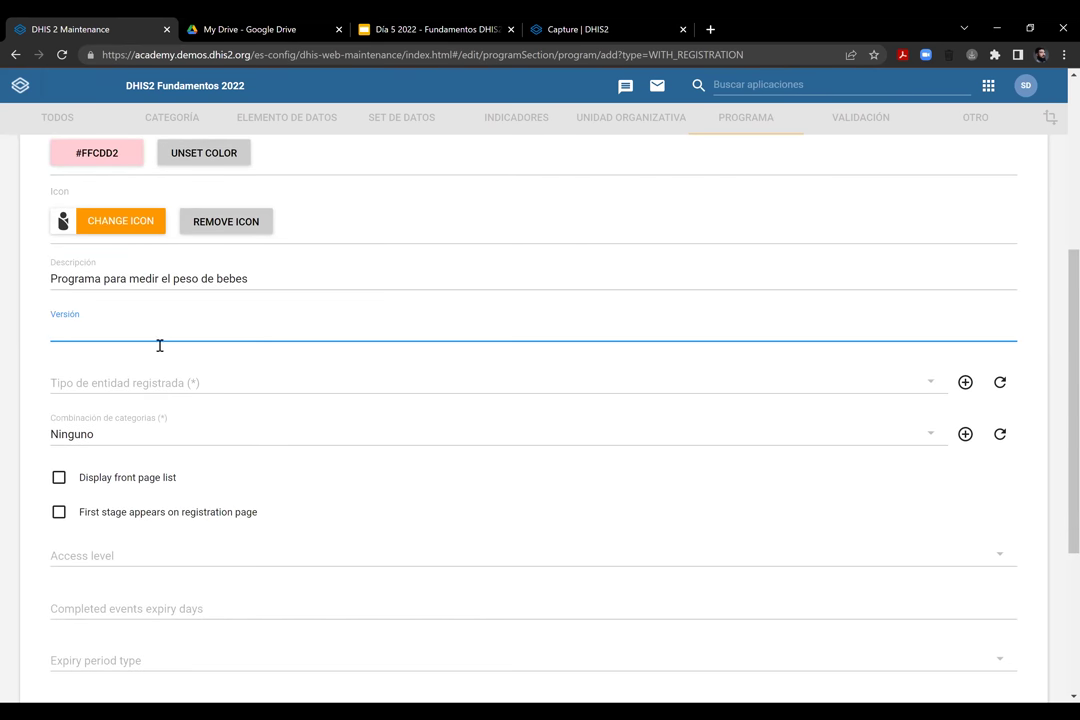
left_click(232, 391)
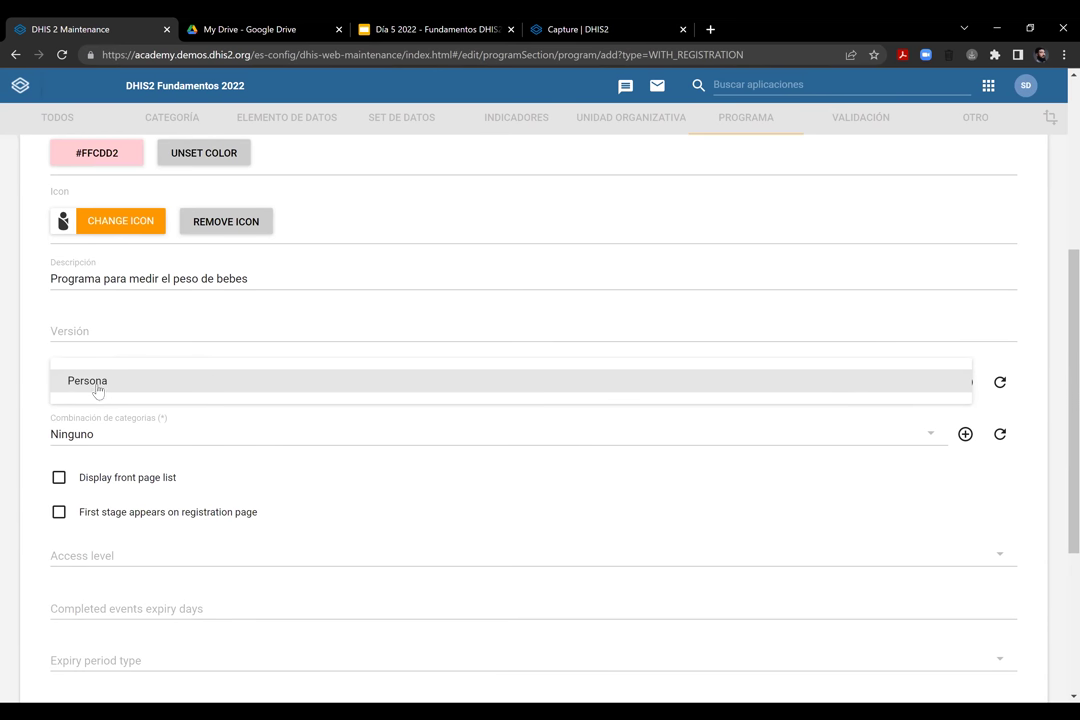
left_click(97, 391)
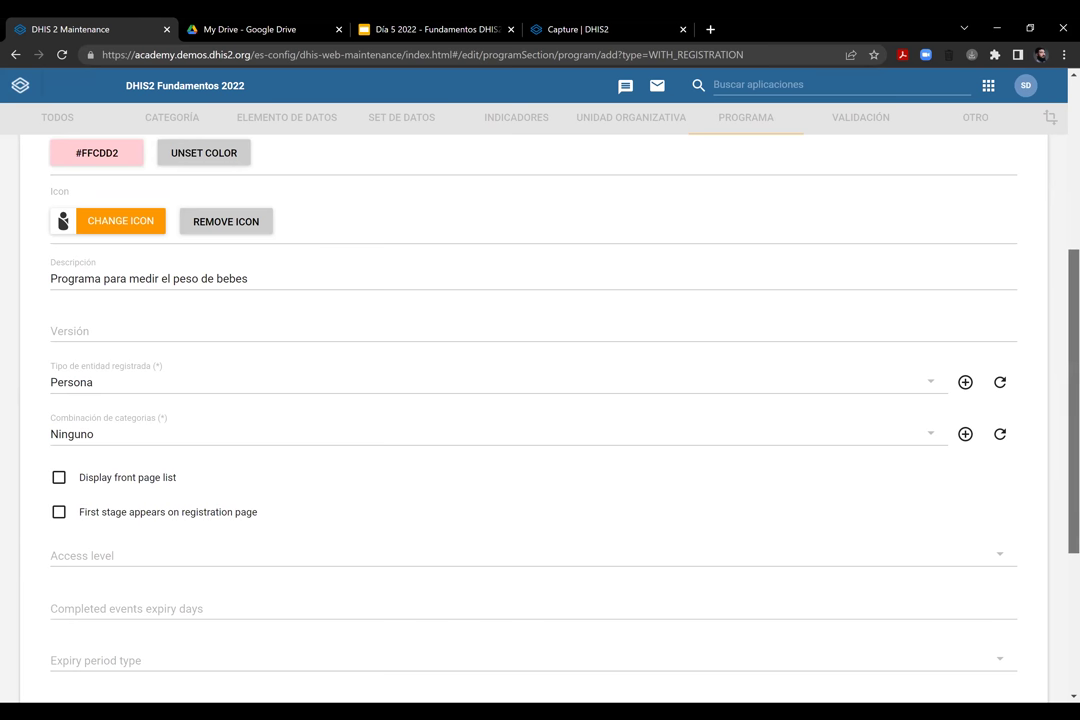
scroll(515, 363, "down", 1)
scroll(540, 400, "down", 1)
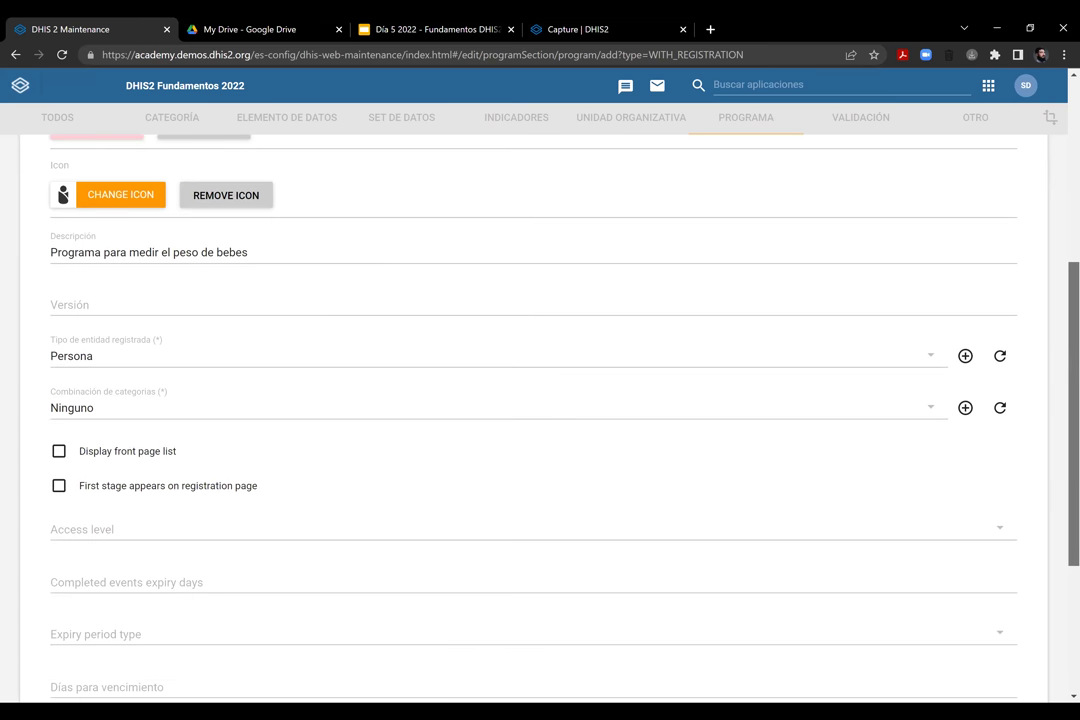
scroll(122, 287, "down", 2)
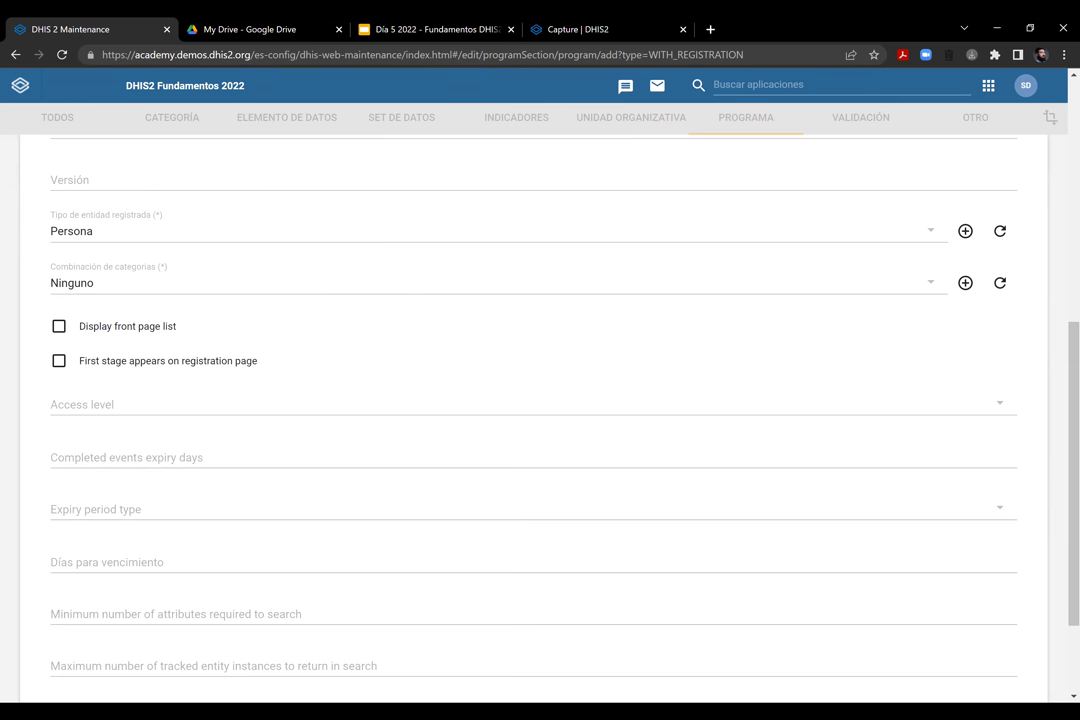
scroll(540, 400, "down", 1)
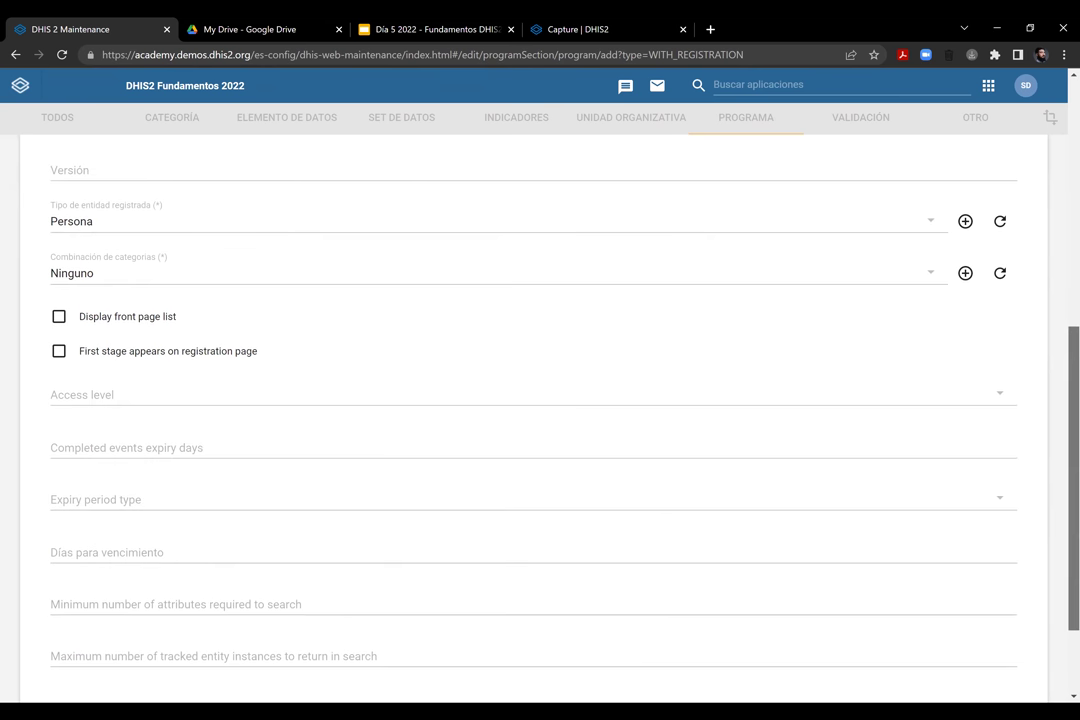
scroll(540, 400, "down", 1)
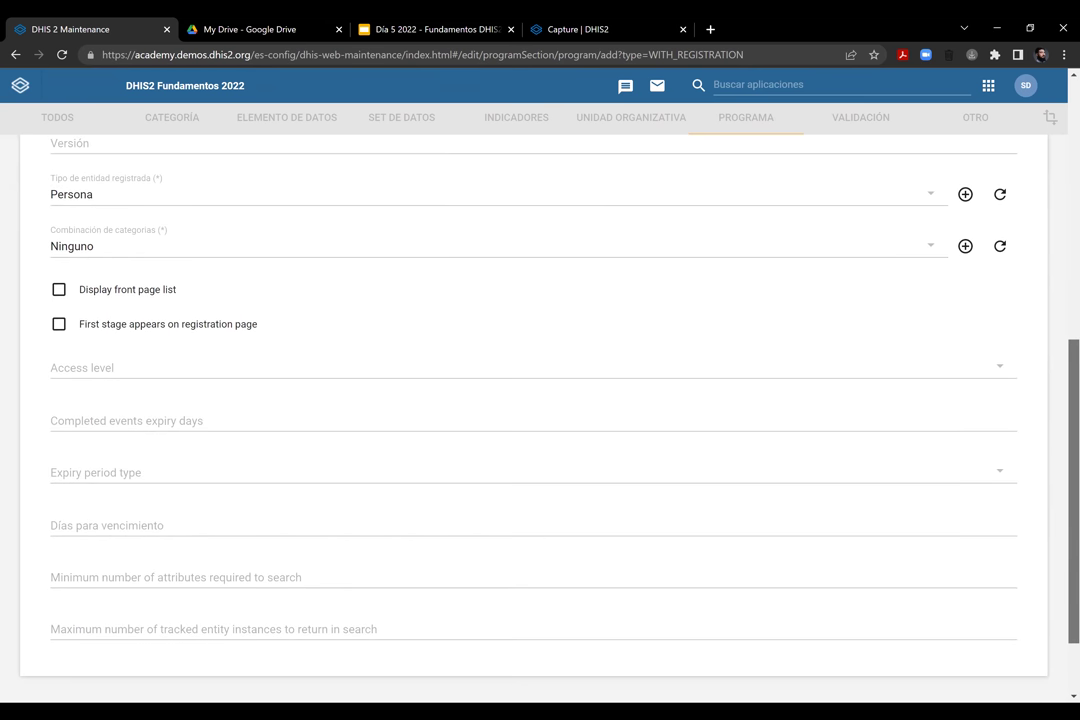
scroll(241, 284, "down", 1)
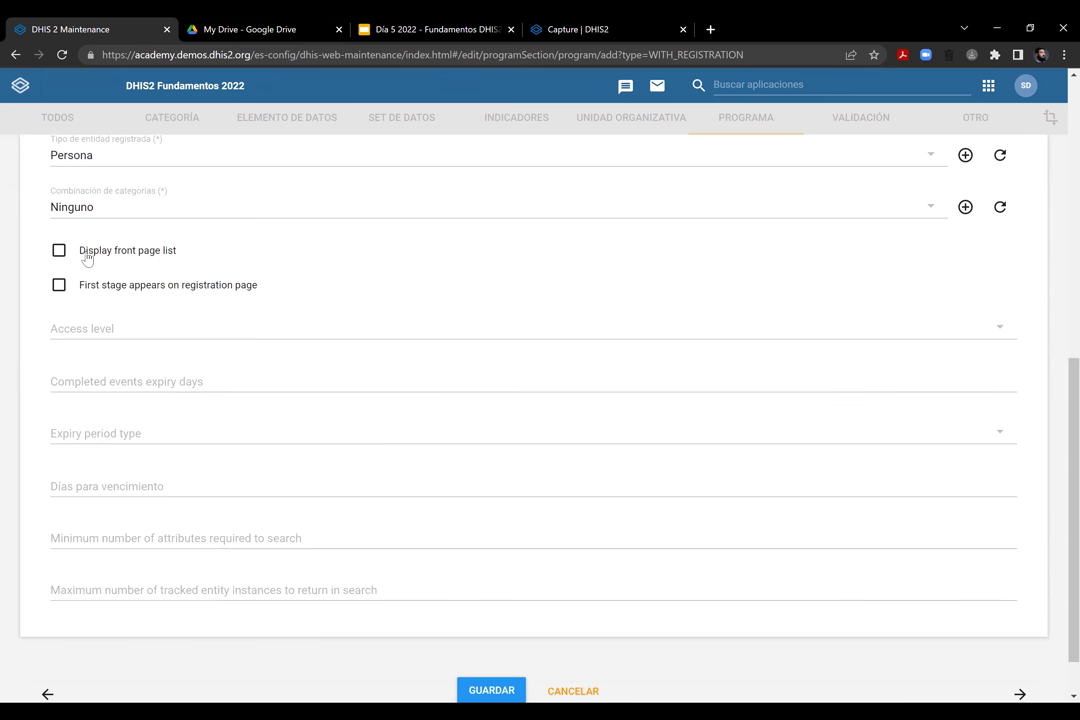
left_click(150, 256)
Leave Display front page list ticked and bring up the access level choices
left_click(140, 255)
left_click(60, 252)
left_click(990, 328)
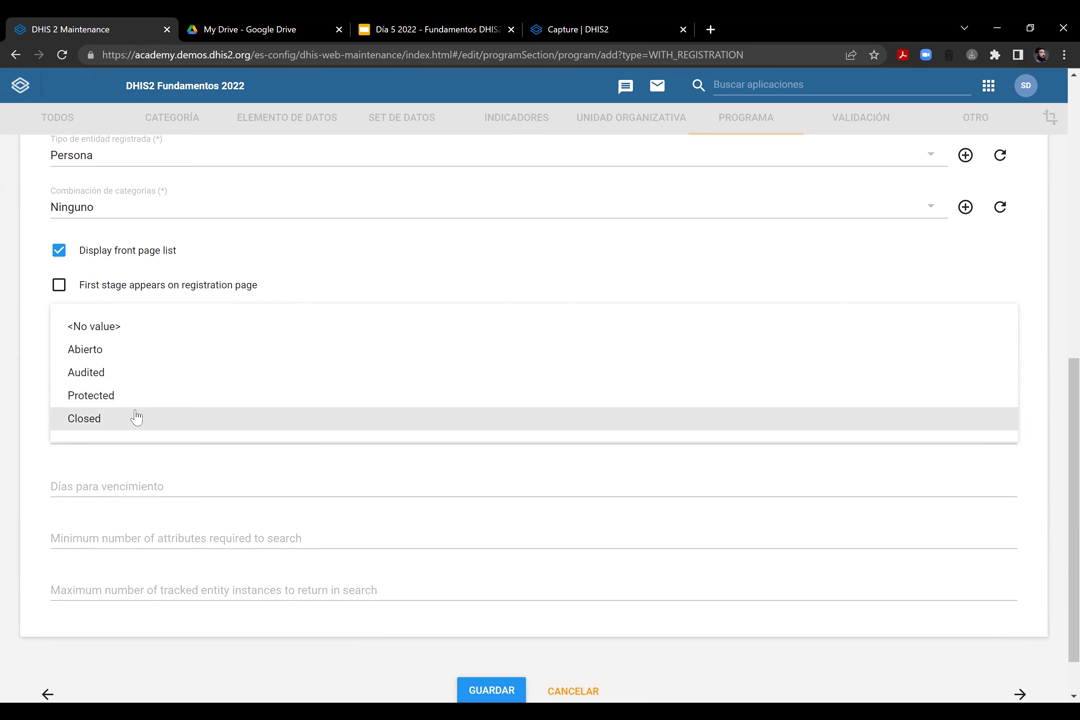
Choose Abierto as the access level and close the list
key("Up")
key("Up")
key("Up")
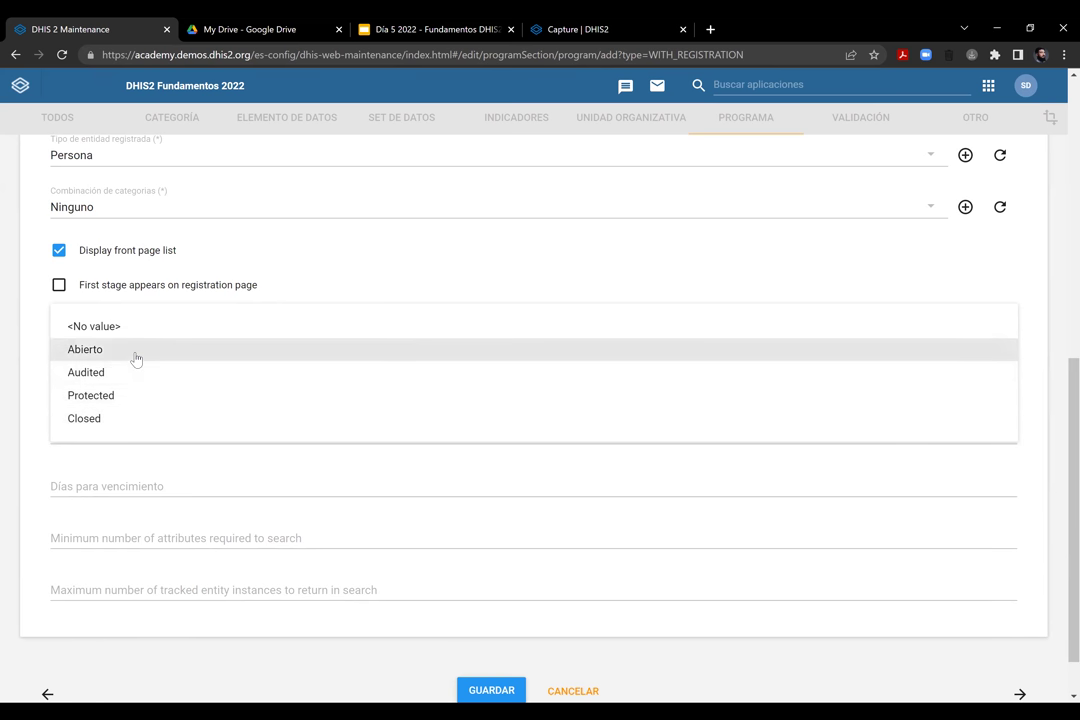
key("Return")
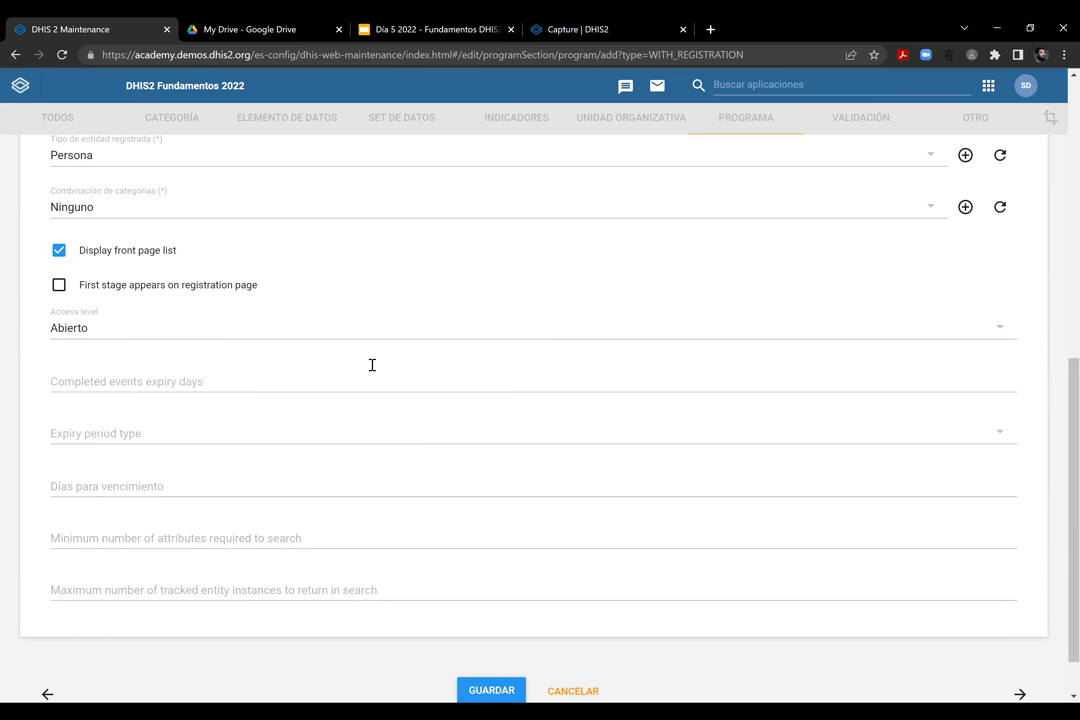
left_click(115, 335)
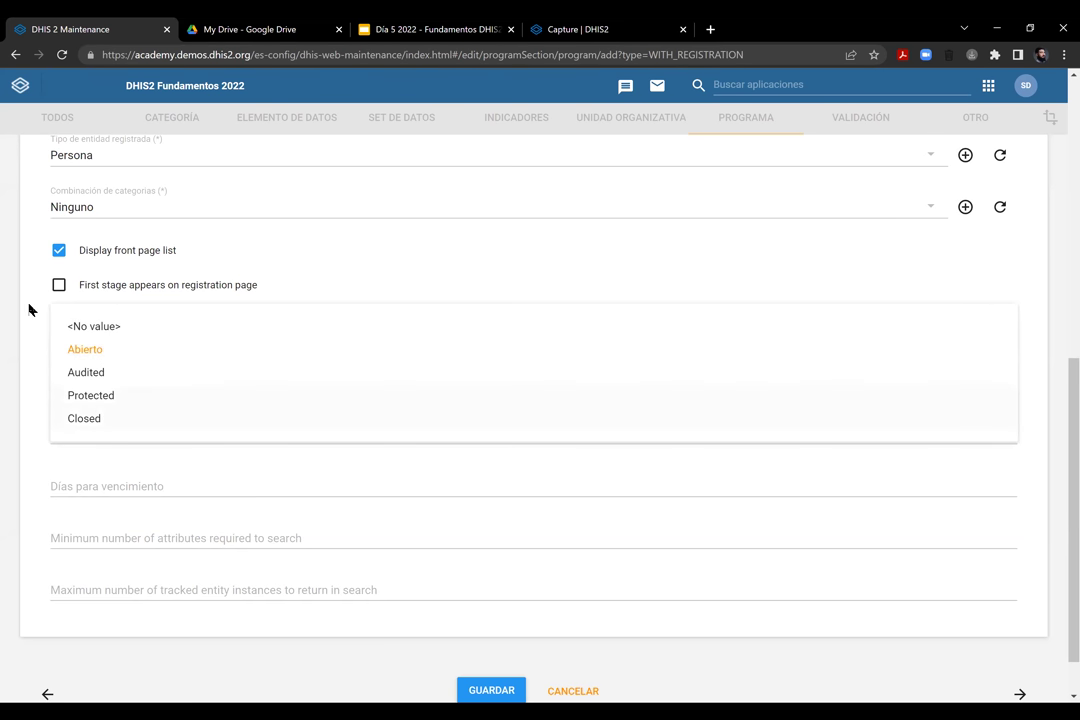
left_click(118, 343)
left_click(120, 337)
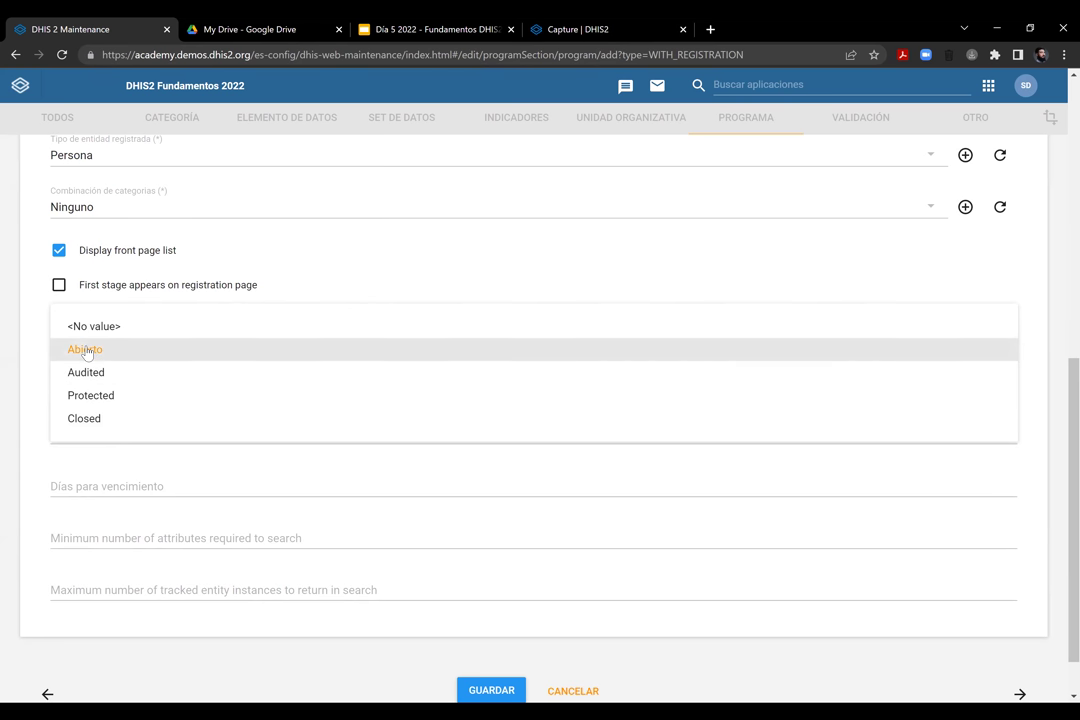
left_click(40, 305)
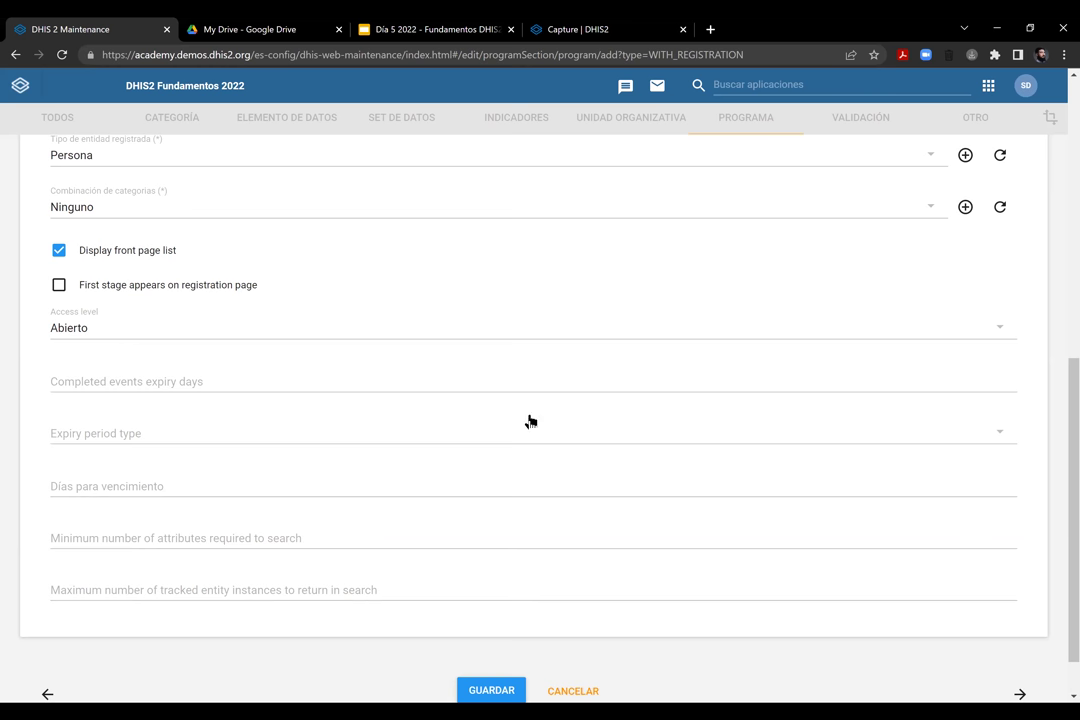
Look through the completed events expiry fields, leaving them unchanged
scroll(1070, 500, "down", 1)
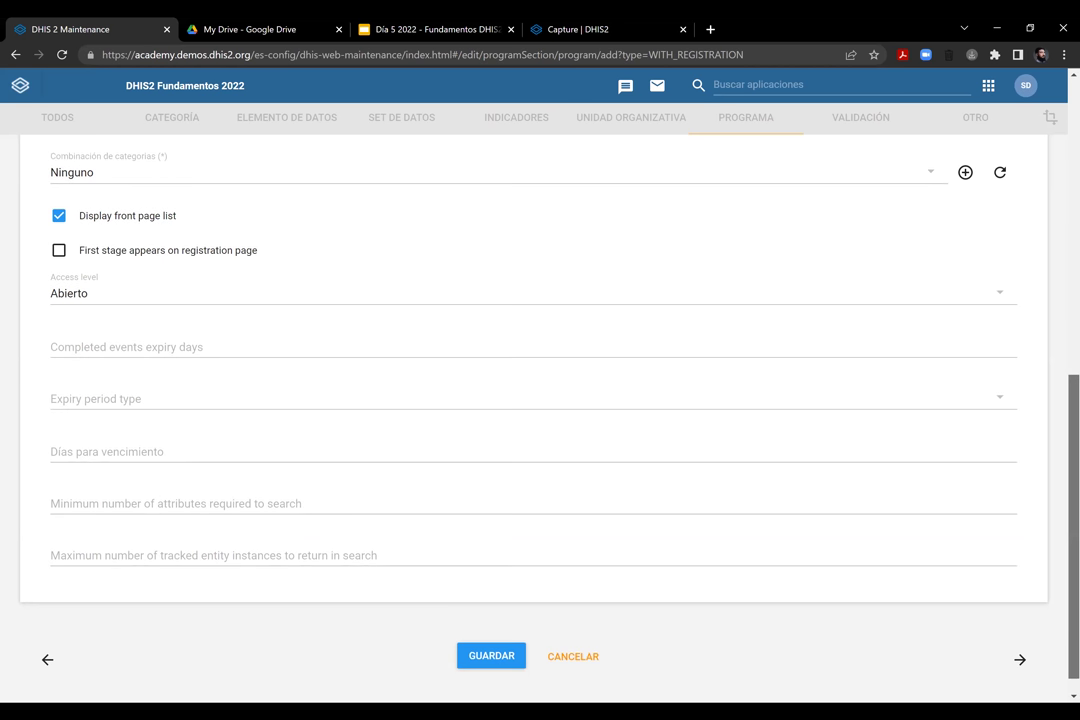
left_click(144, 340)
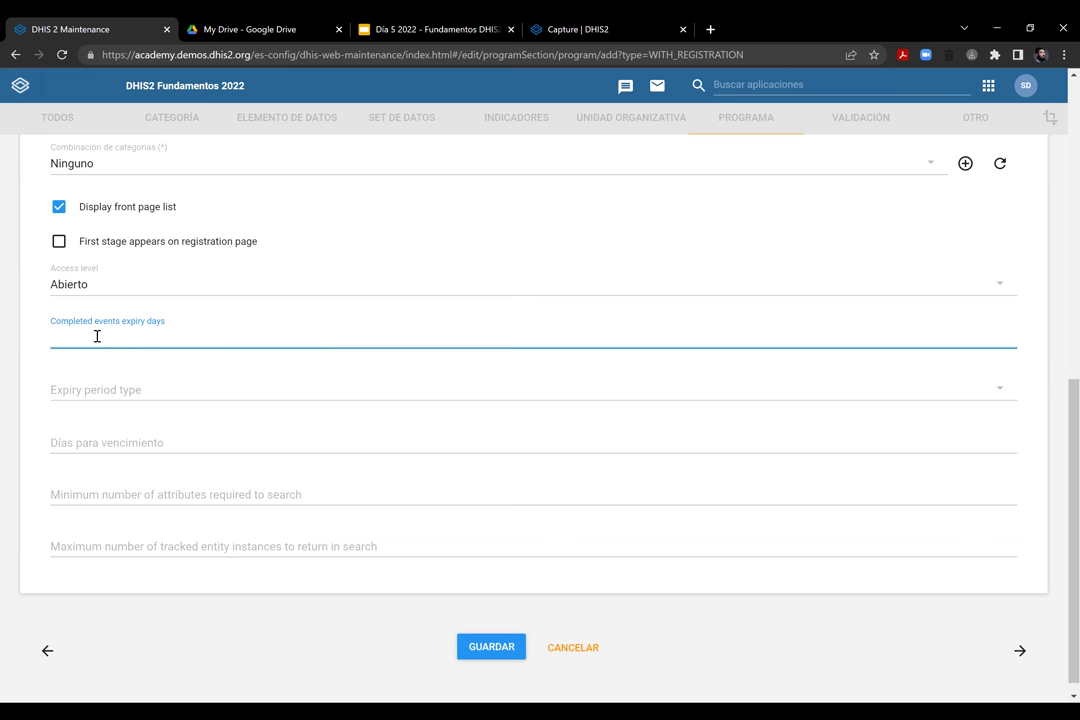
left_click(140, 390)
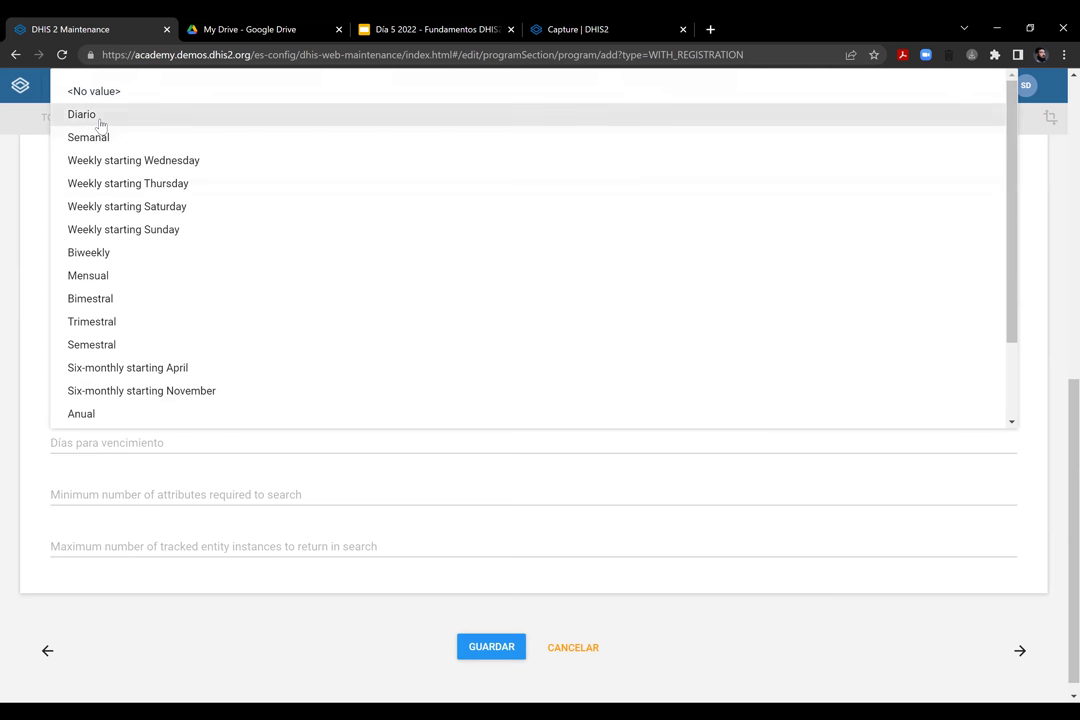
left_click(178, 466)
left_click(178, 446)
scroll(170, 400, "down", 1)
Set the minimum number of attributes required to search to 2
left_click(63, 477)
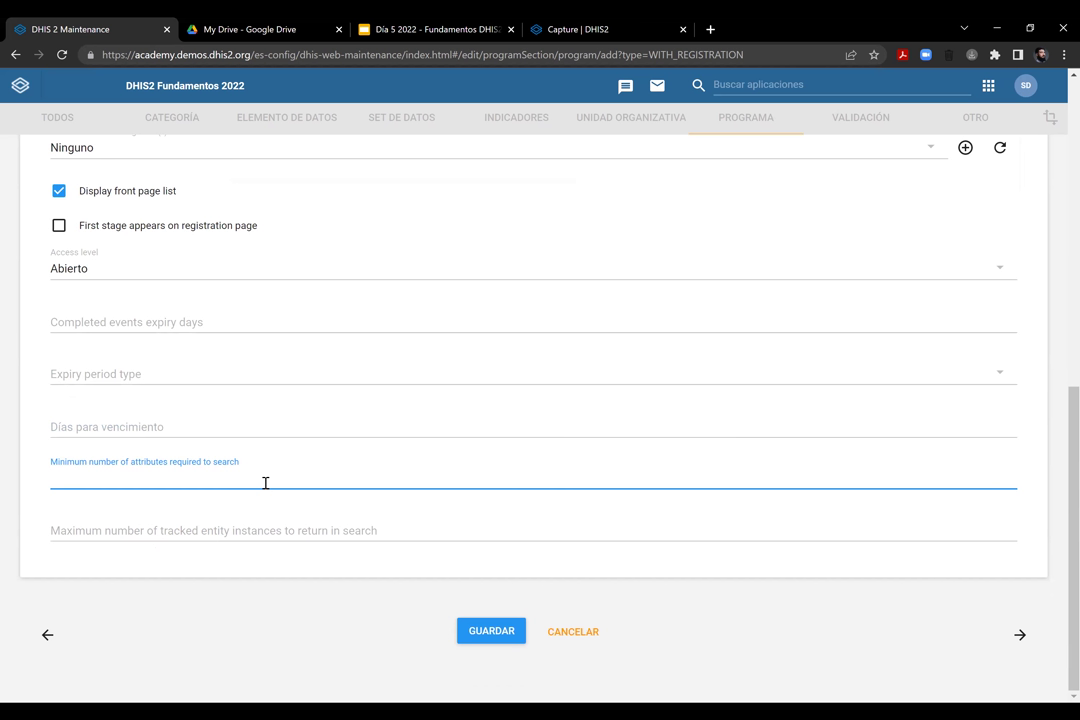
type("1")
key("BackSpace")
type("2")
Set the maximum tracked entity instances returned in search to 50
left_click(133, 530)
left_click(55, 516)
left_click(111, 534)
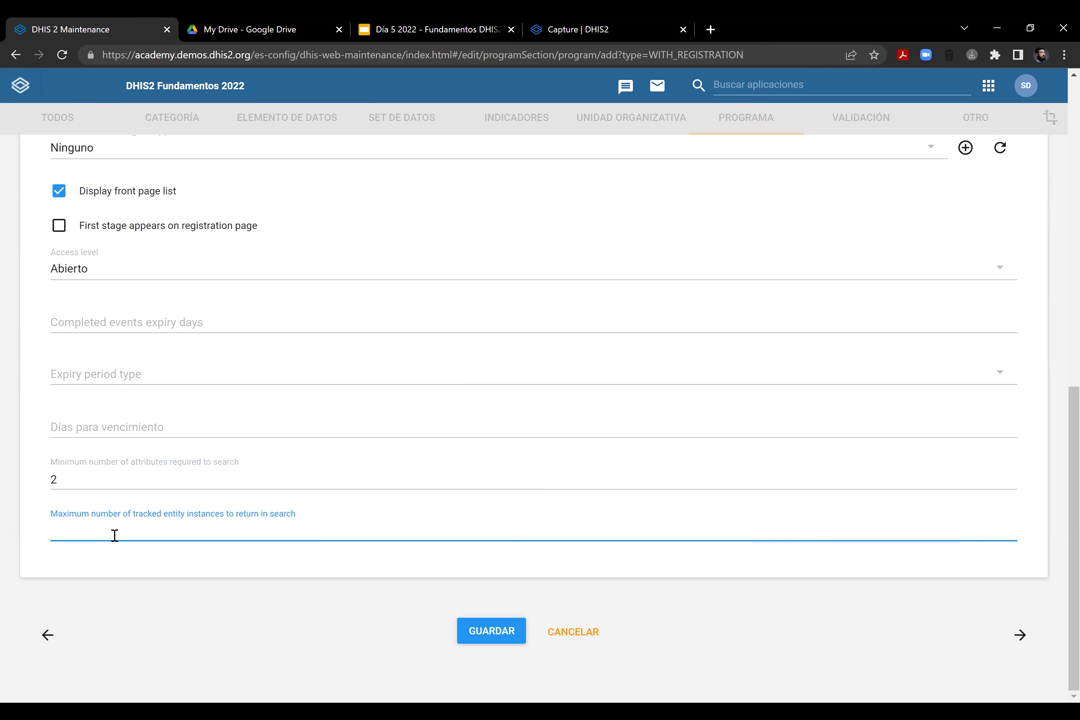
type("50")
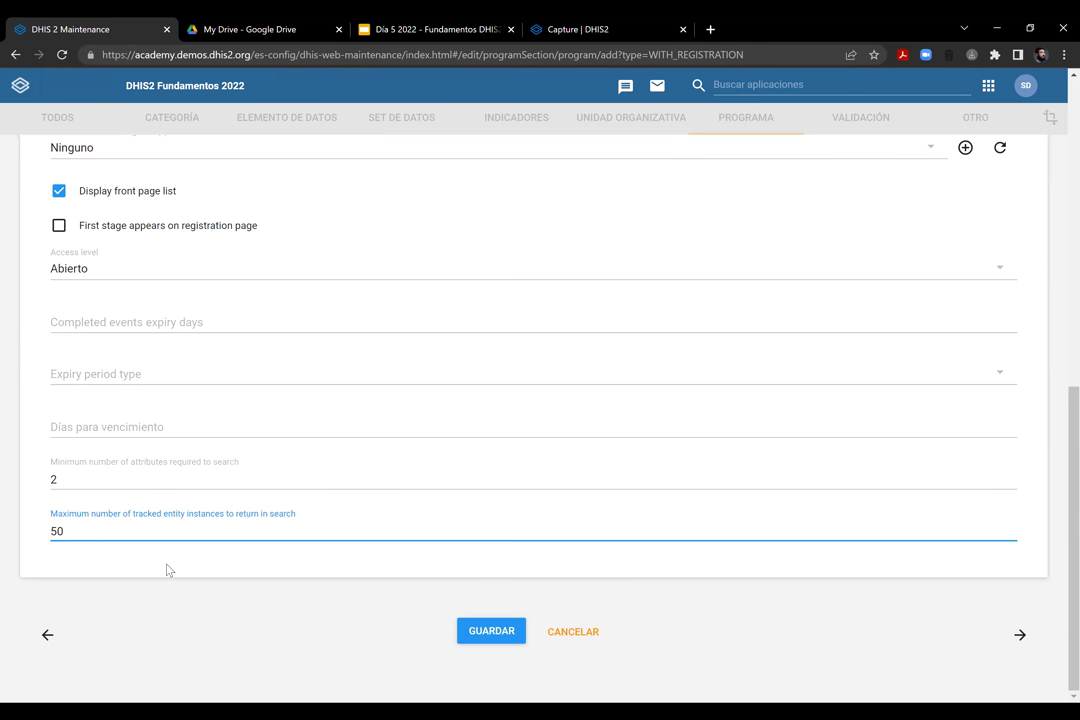
left_click(167, 570)
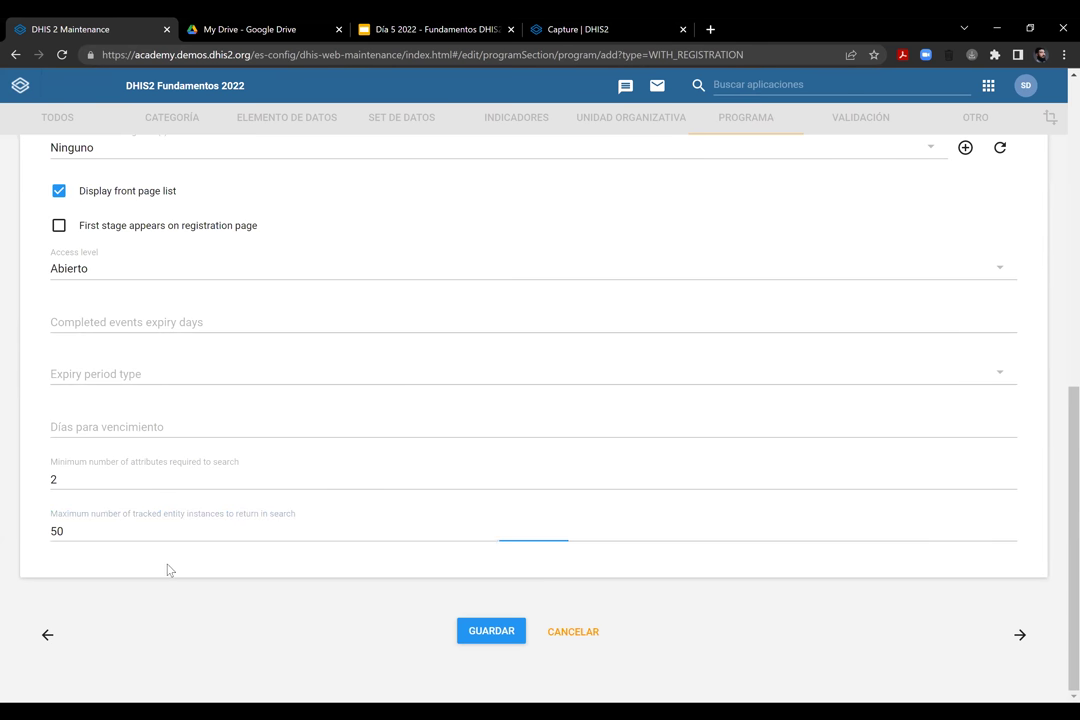
scroll(383, 323, "up", 7)
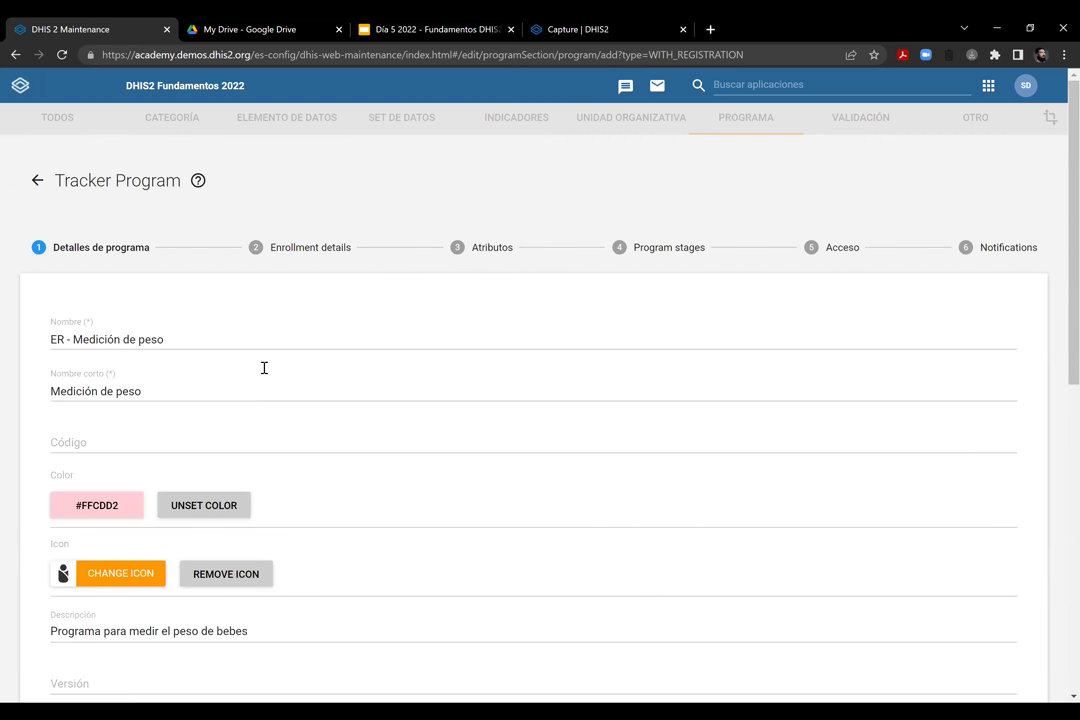
Go to step 2, Enrollment details, from the step bar
scroll(264, 368, "down", 10)
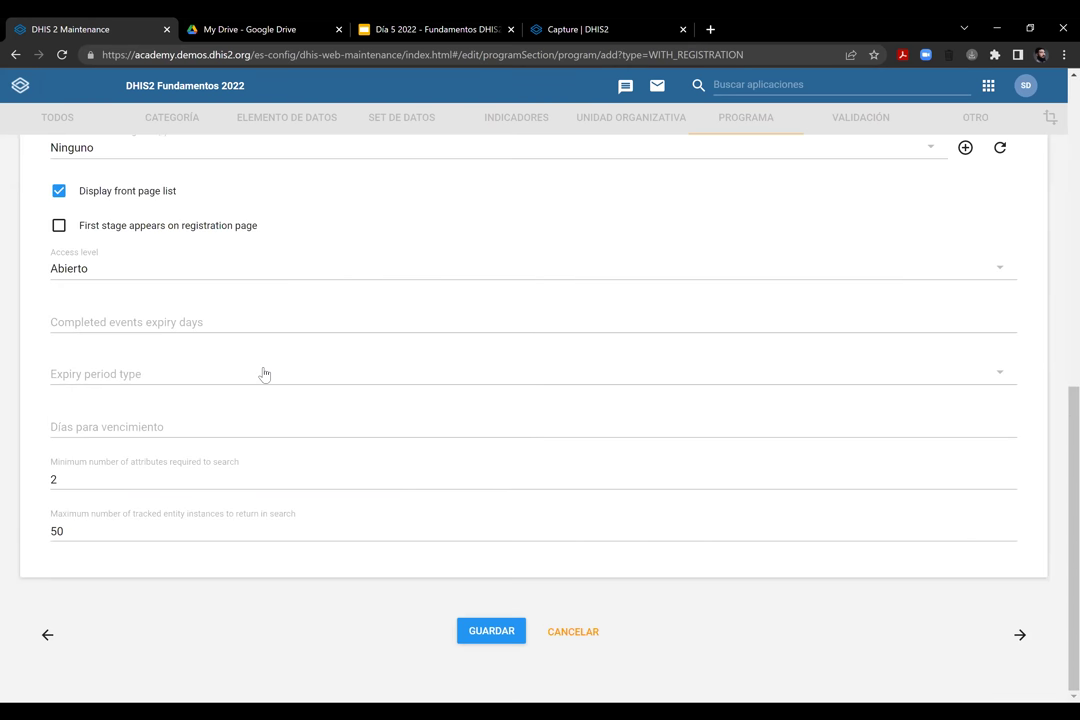
scroll(264, 374, "up", 4)
scroll(266, 370, "up", 3)
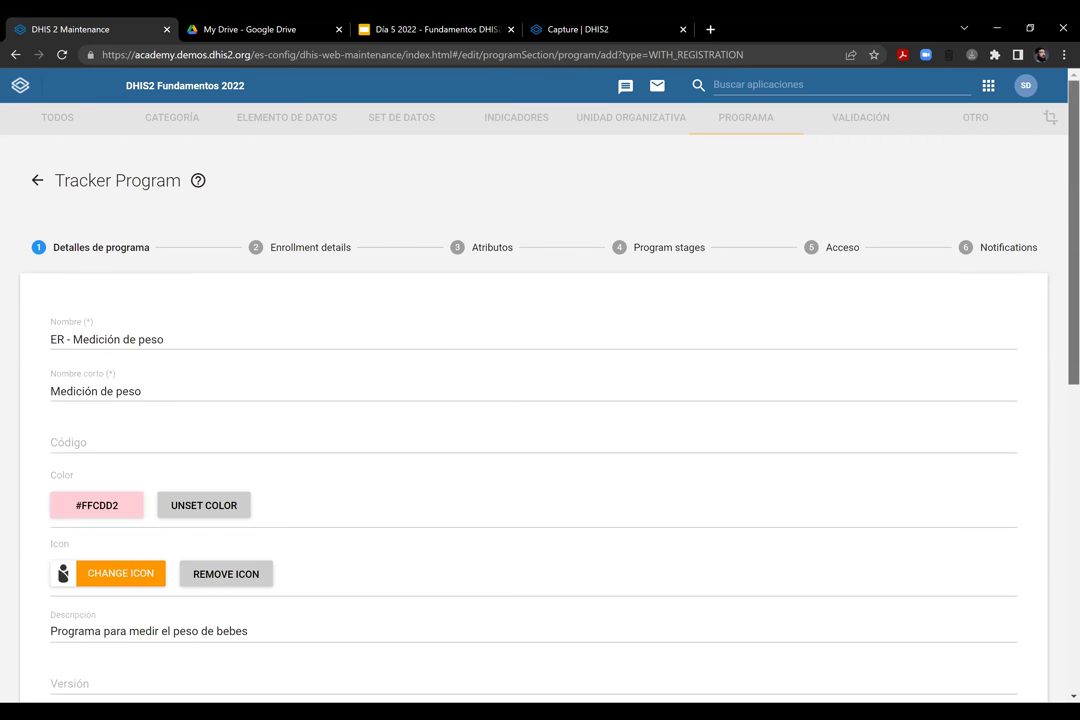
scroll(983, 287, "down", 2)
scroll(1022, 542, "down", 4)
scroll(1024, 504, "up", 1)
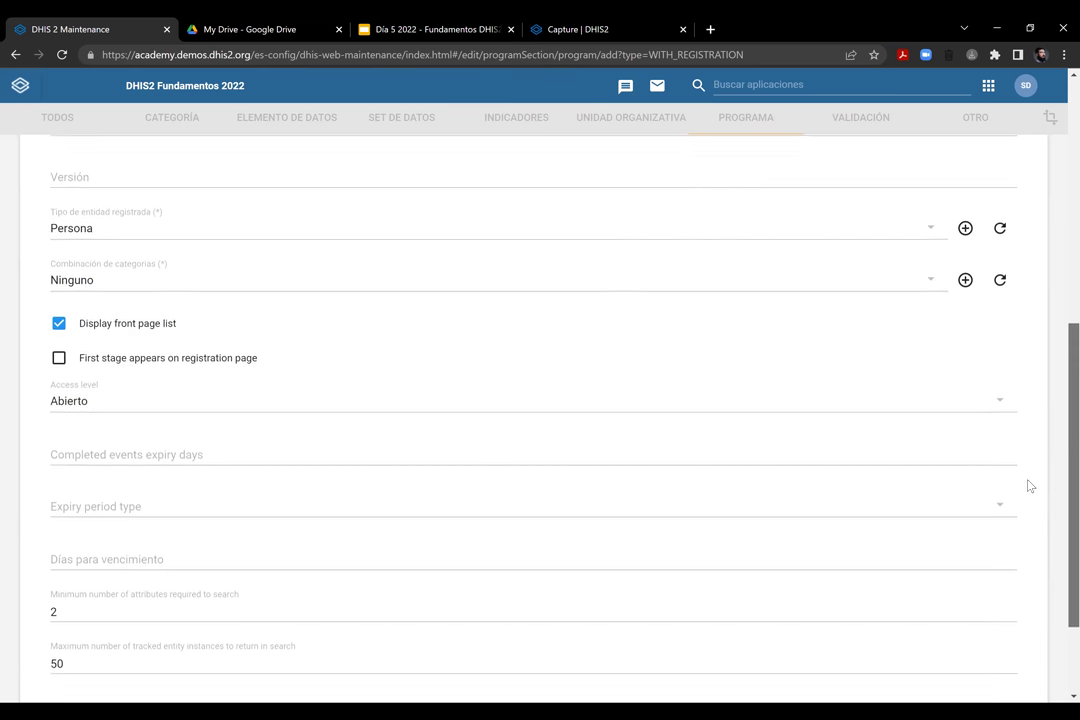
scroll(1032, 461, "up", 1)
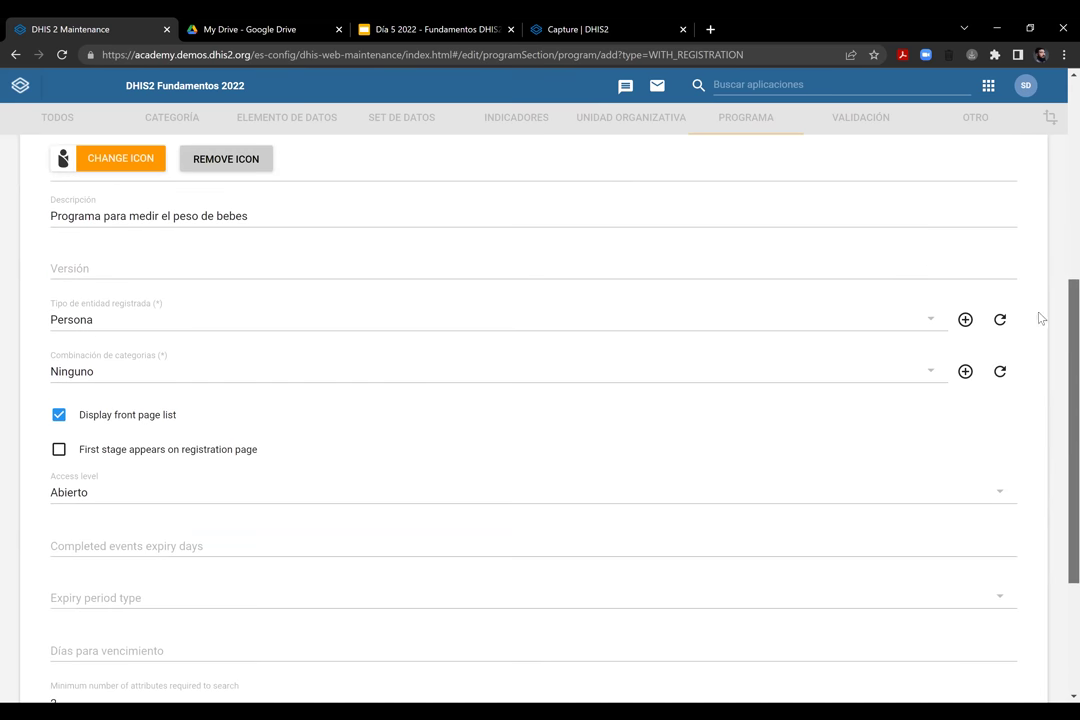
scroll(1047, 240, "up", 5)
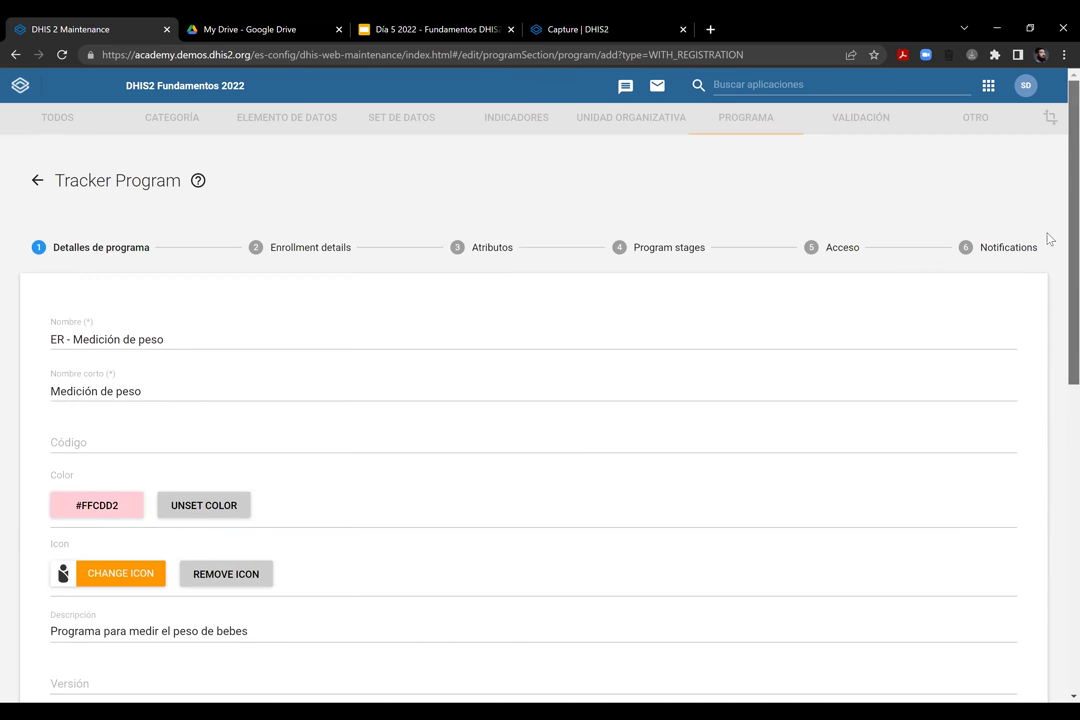
left_click(310, 253)
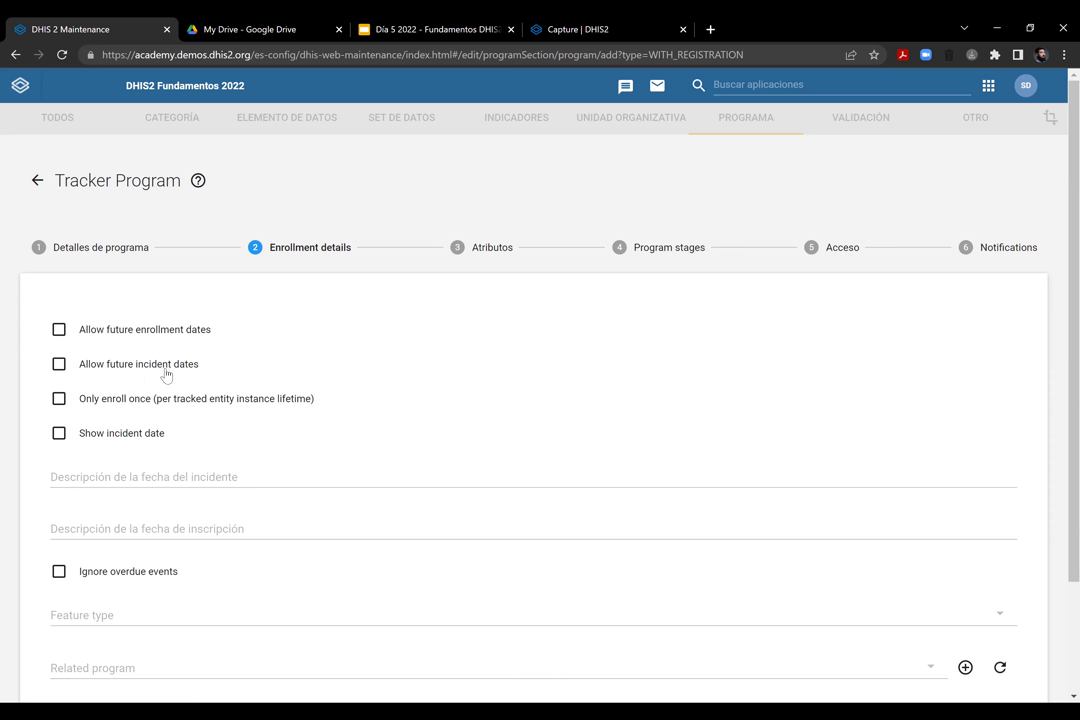
Tick 'Only enroll once (per tracked entity instance lifetime)', keeping future incident dates disallowed
left_click(64, 370)
left_click(62, 368)
left_click(59, 399)
scroll(530, 400, "down", 2)
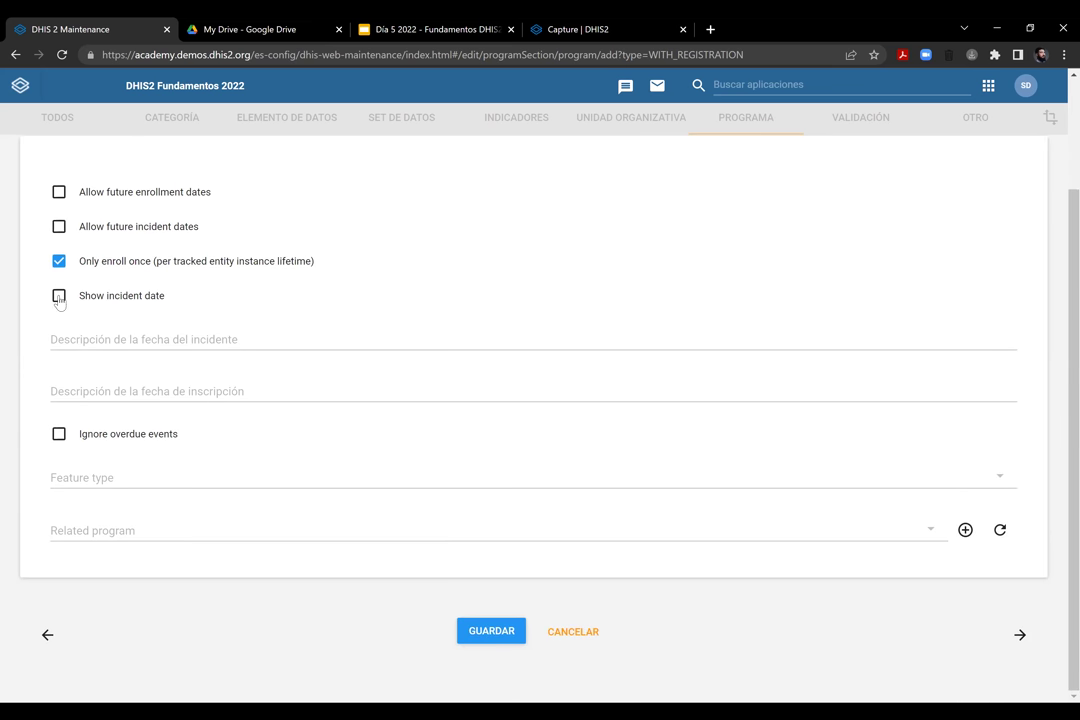
left_click(248, 391)
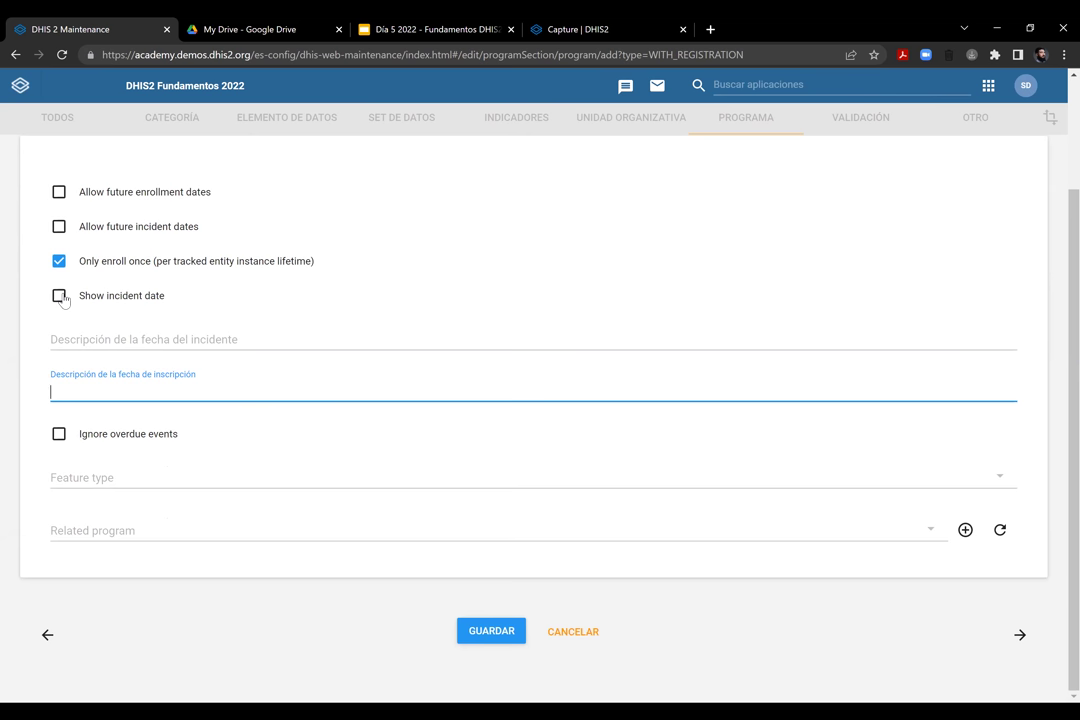
Enter 'Fecha de registro en el sistema' as the enrollment date description, leaving incident date hidden
left_click(59, 296)
left_click(172, 339)
left_click(60, 297)
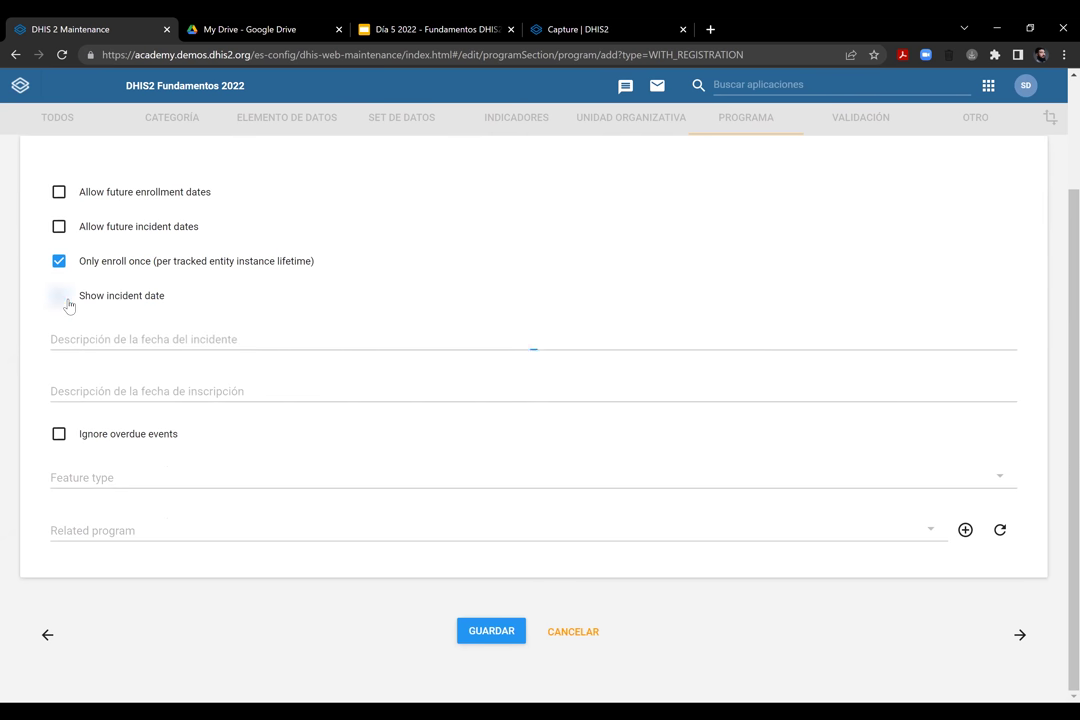
left_click(191, 392)
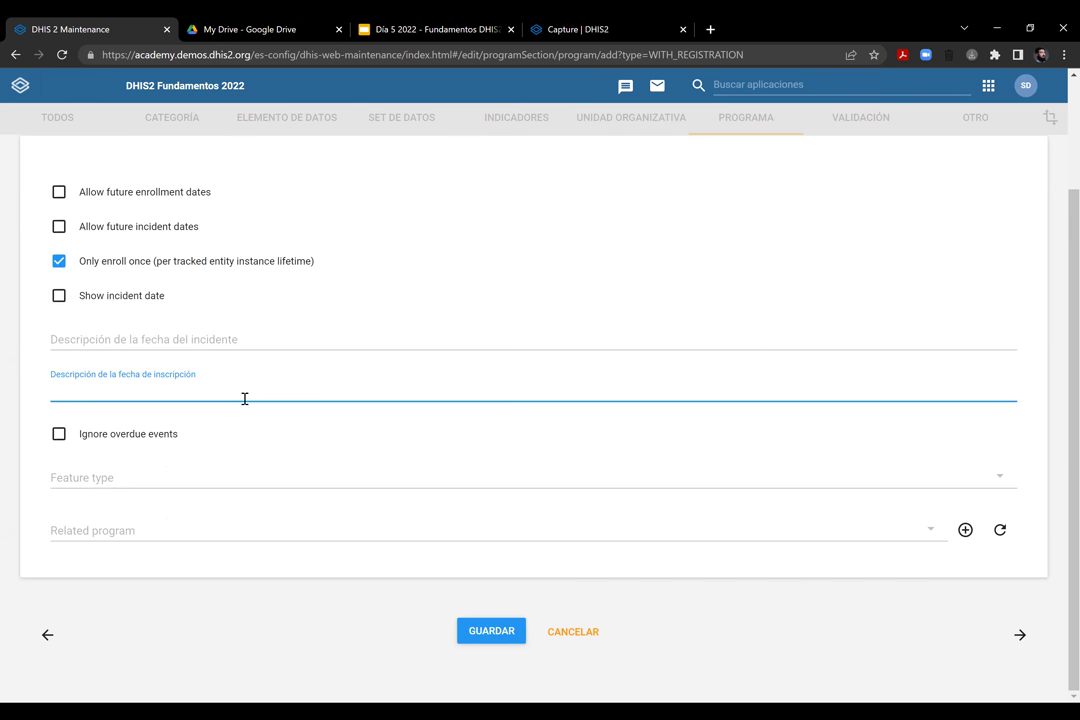
type("Fecha de registro en el Sistema")
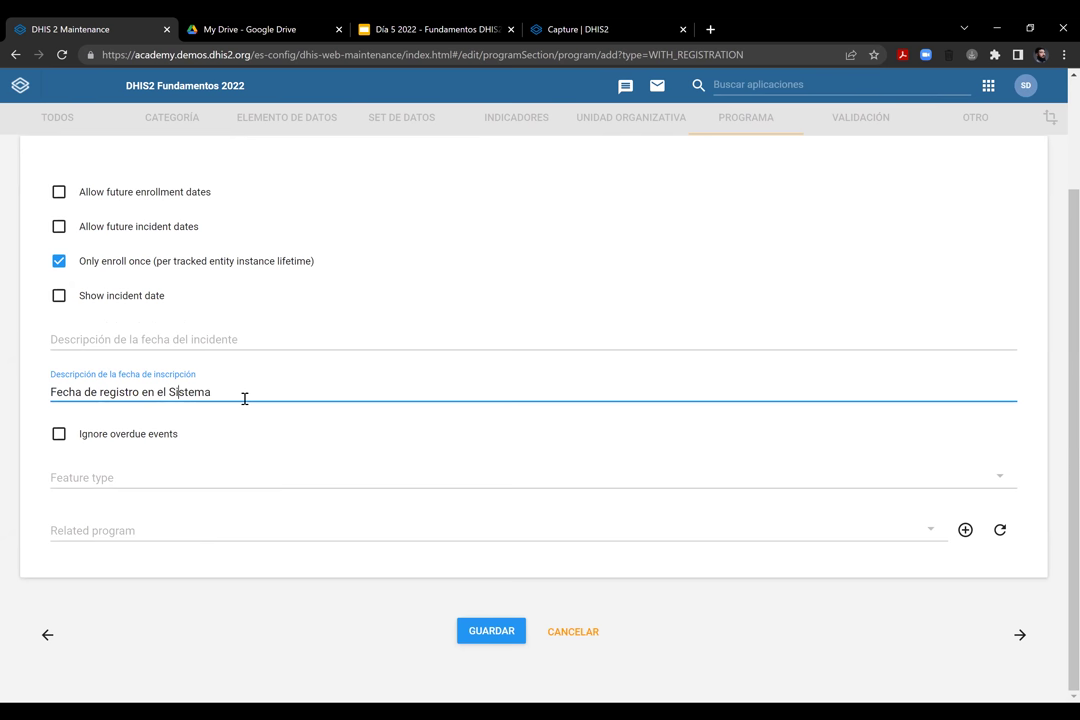
key("ctrl+BackSpace")
type("sistema")
Choose Punto as the enrollment feature type and leave Related program unset
left_click(50, 486)
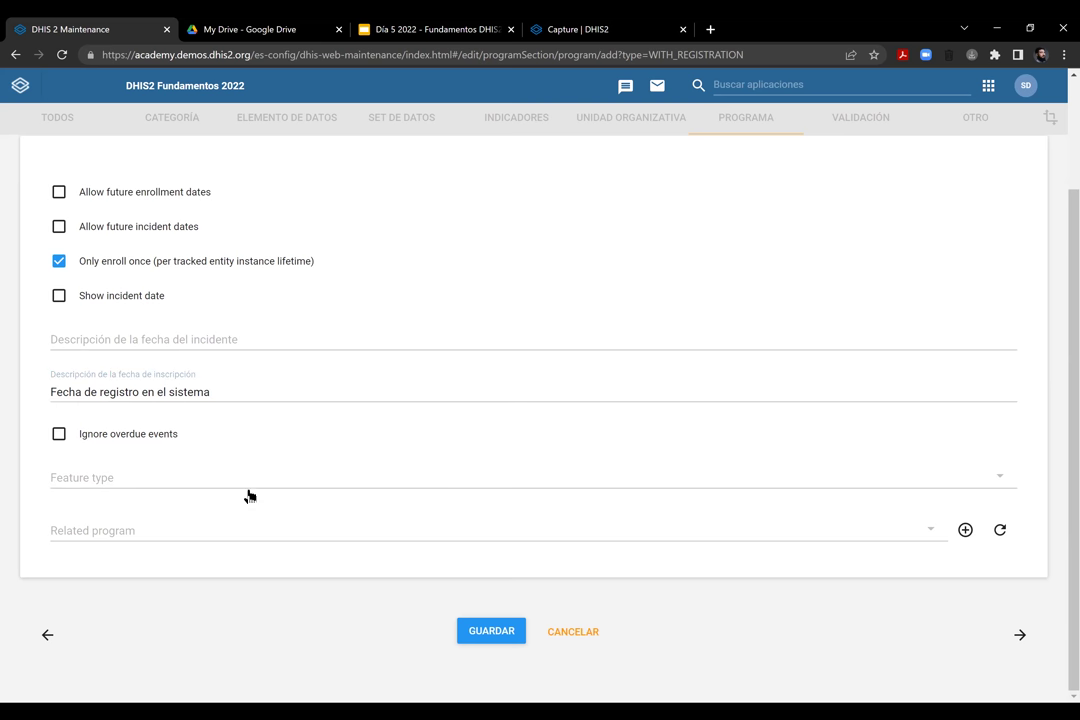
left_click(170, 481)
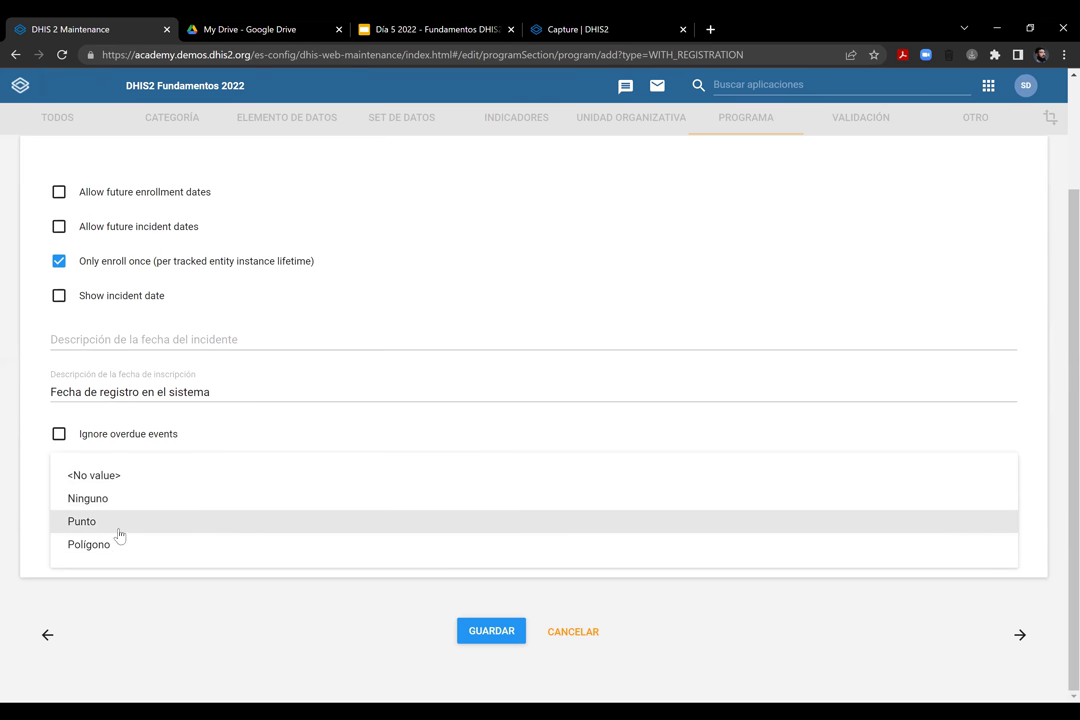
left_click(116, 524)
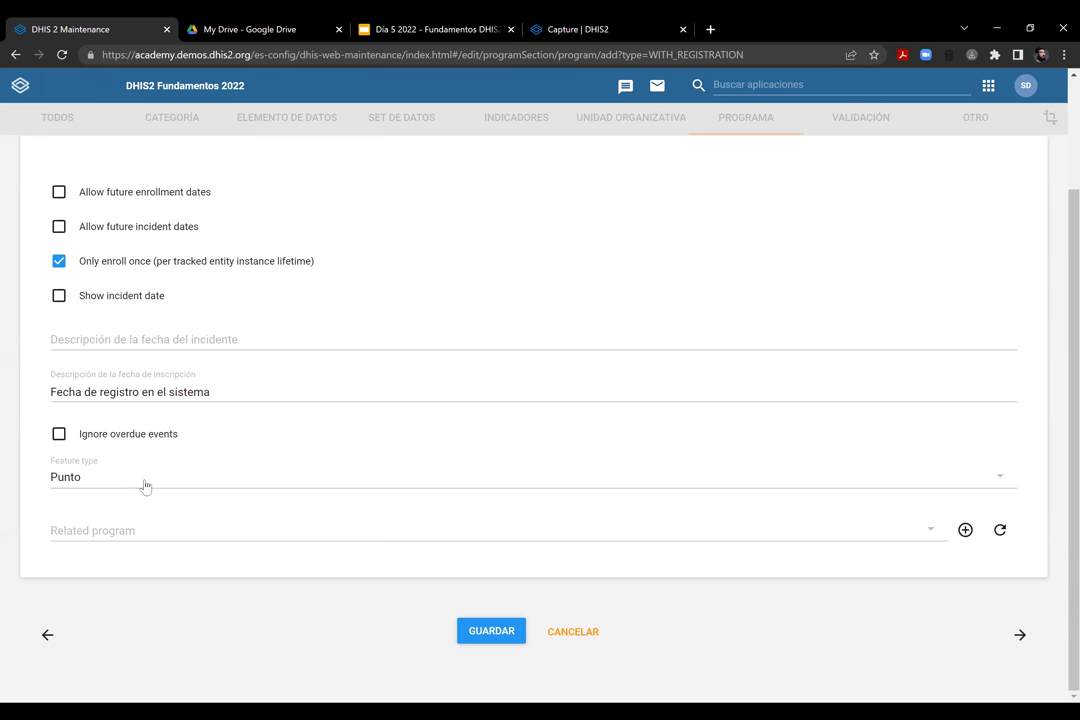
left_click(142, 551)
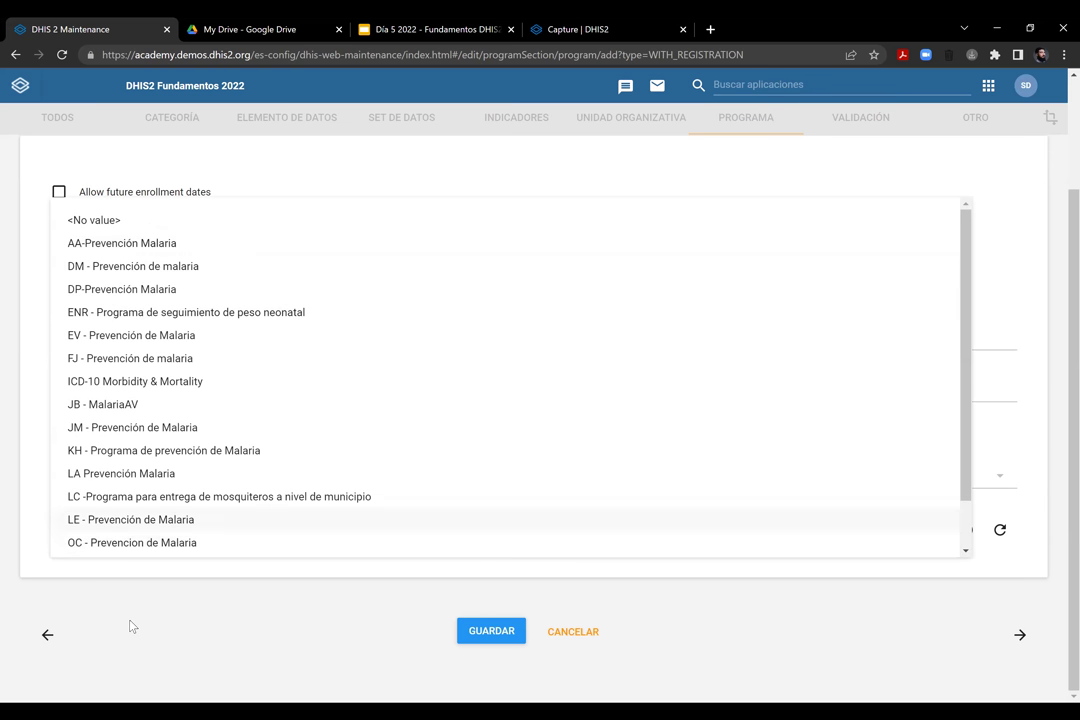
left_click(451, 574)
scroll(336, 378, "up", 2)
scroll(446, 494, "down", 2)
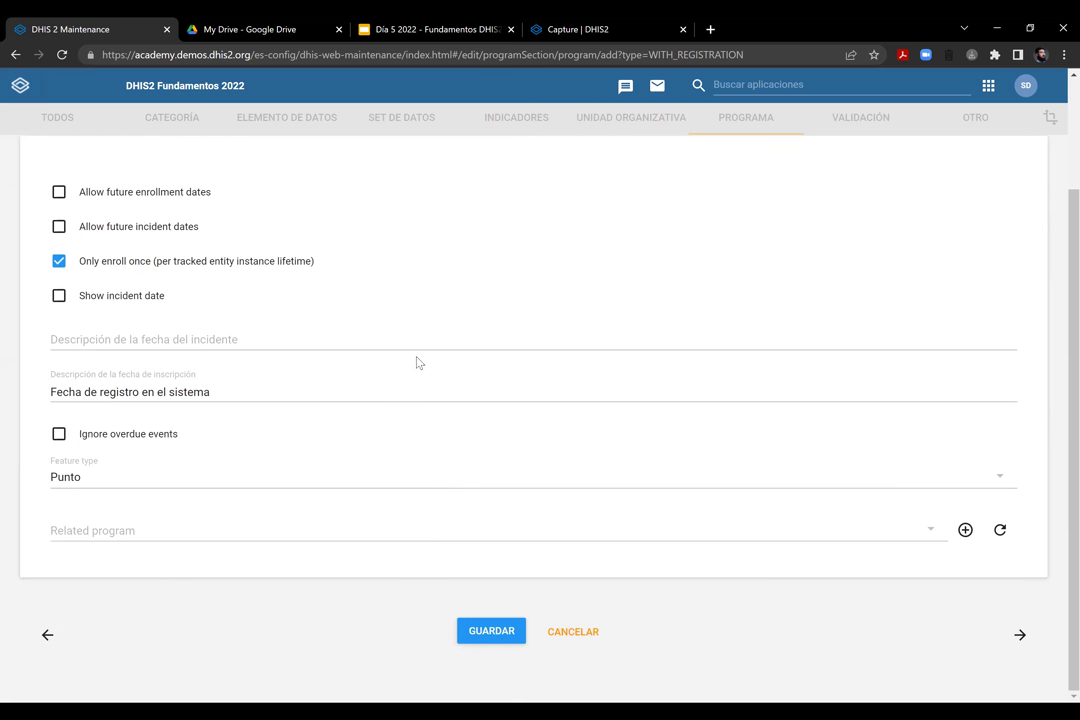
scroll(453, 506, "up", 2)
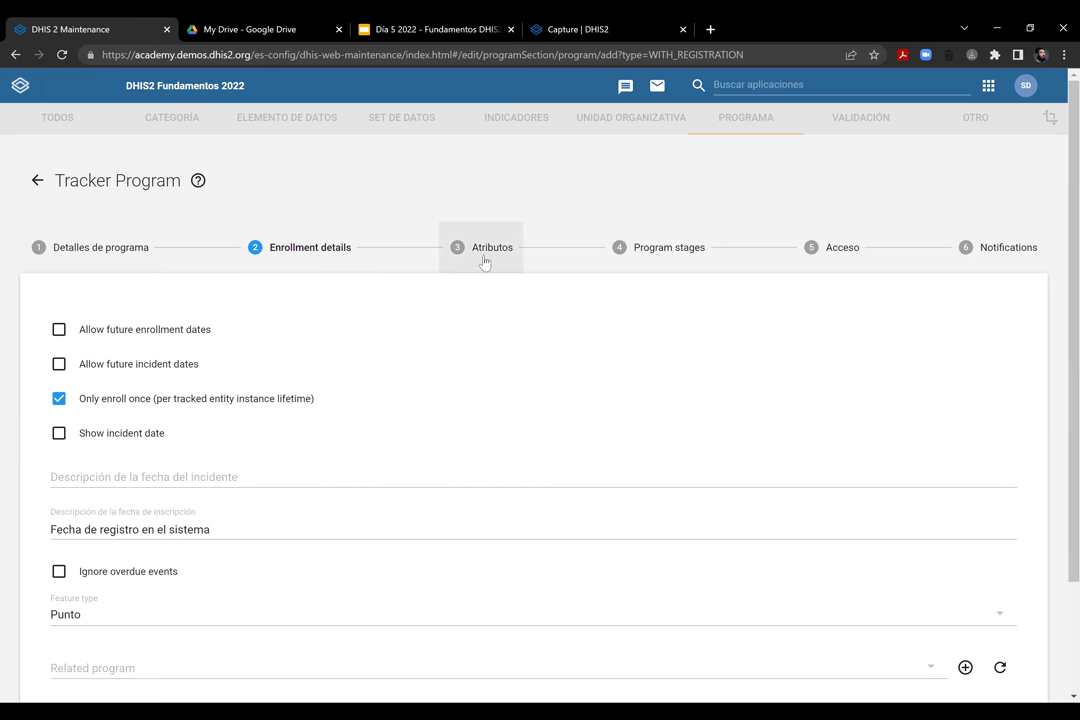
Save the ER - Medición de peso tracker program from the Atributos step
left_click(484, 261)
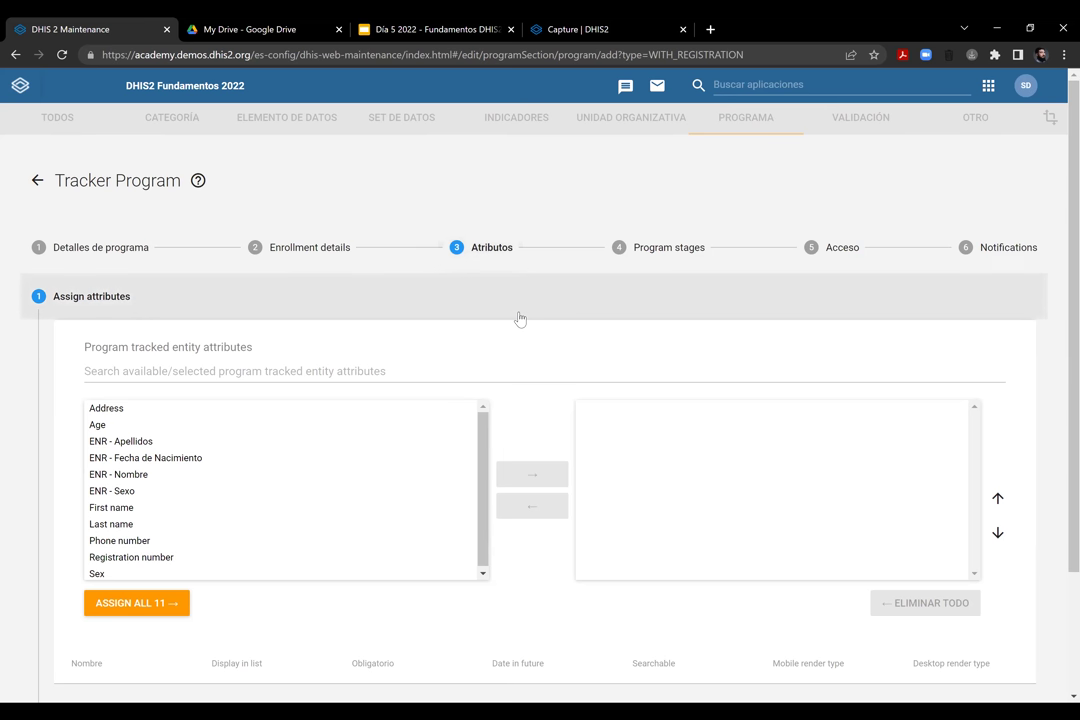
scroll(462, 451, "down", 2)
left_click(495, 635)
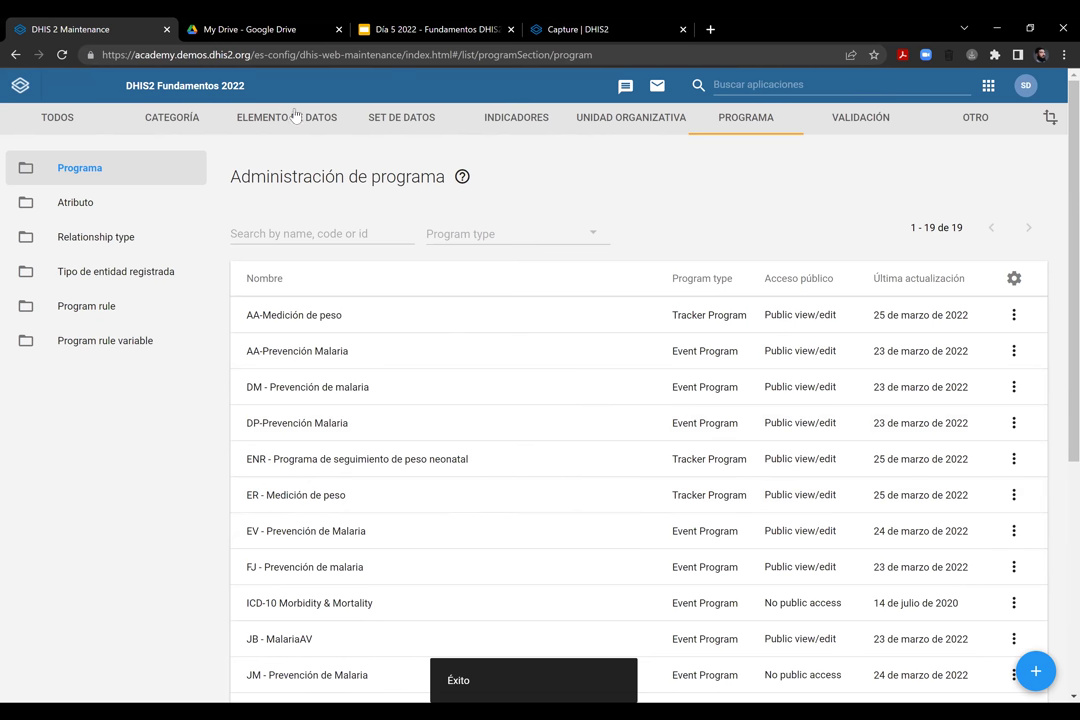
Search the apps for 'mant' and open the Maintenance app
left_click(731, 78)
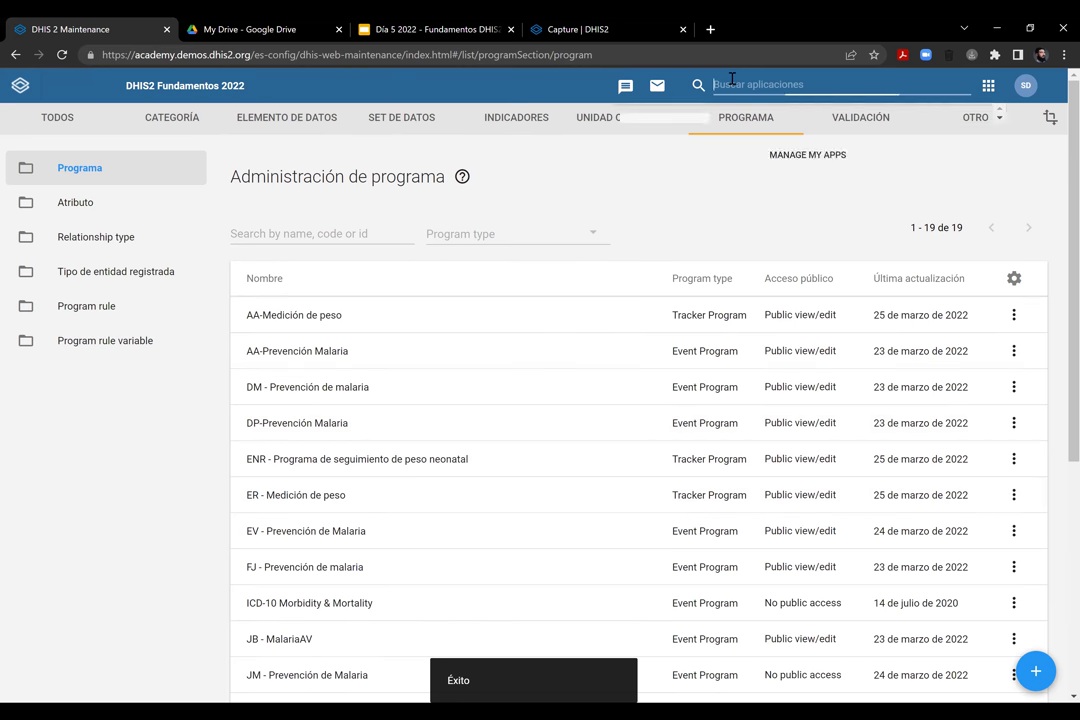
type("mant")
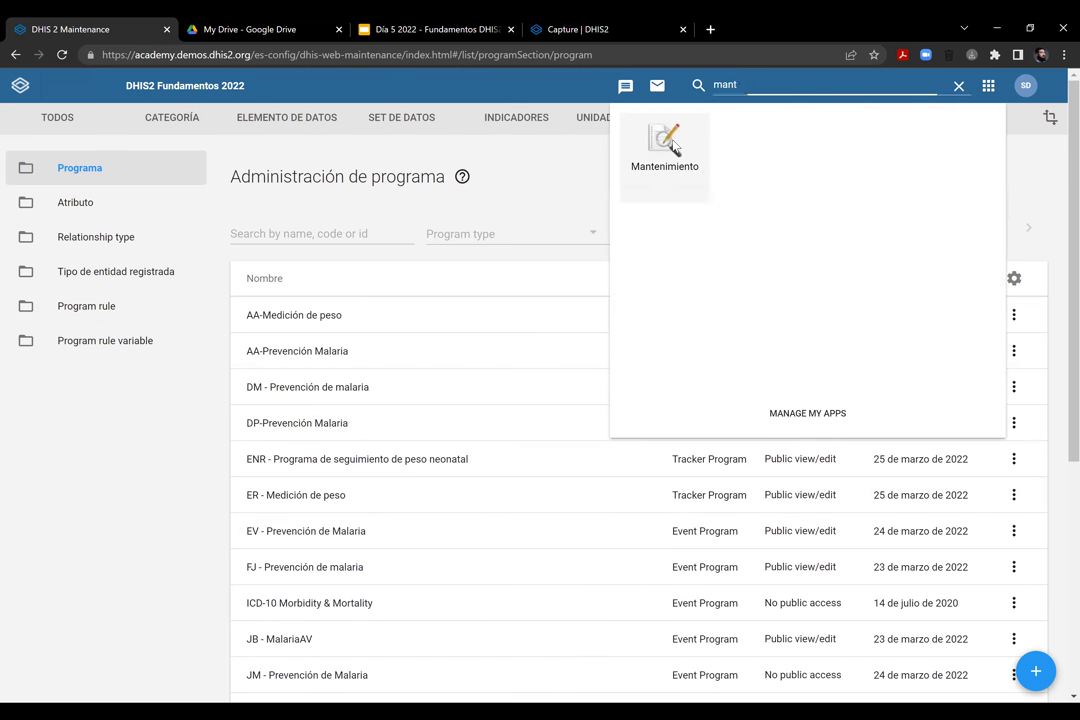
left_click(670, 146)
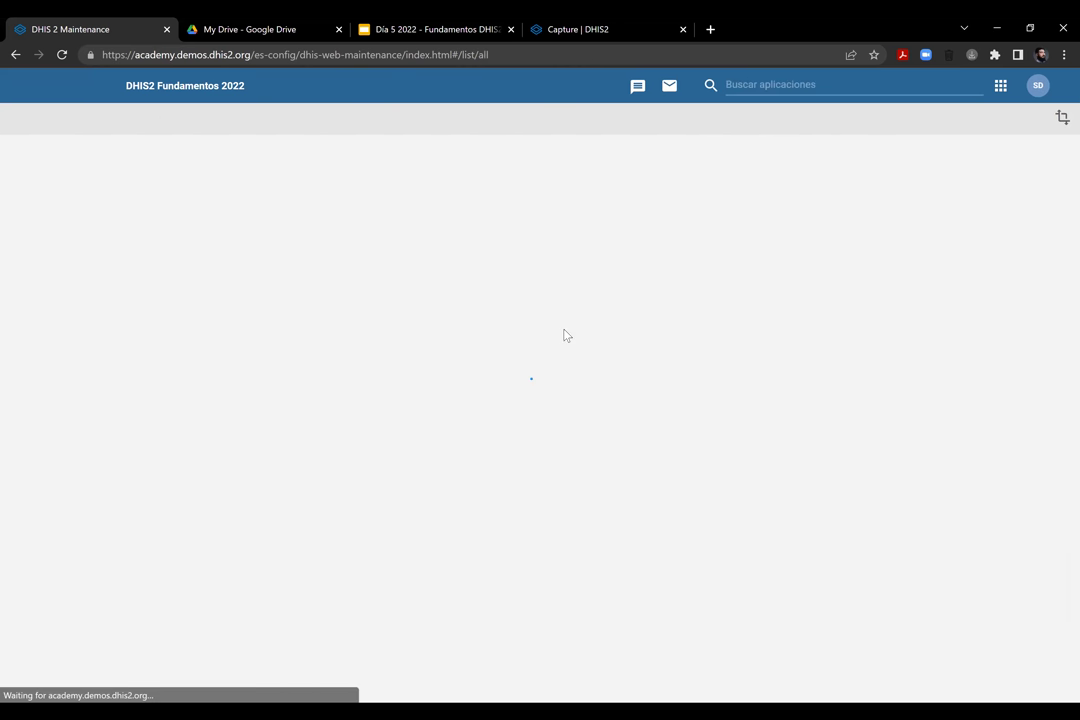
Open the tracked entity attribute list from the Programa section
scroll(897, 384, "down", 4)
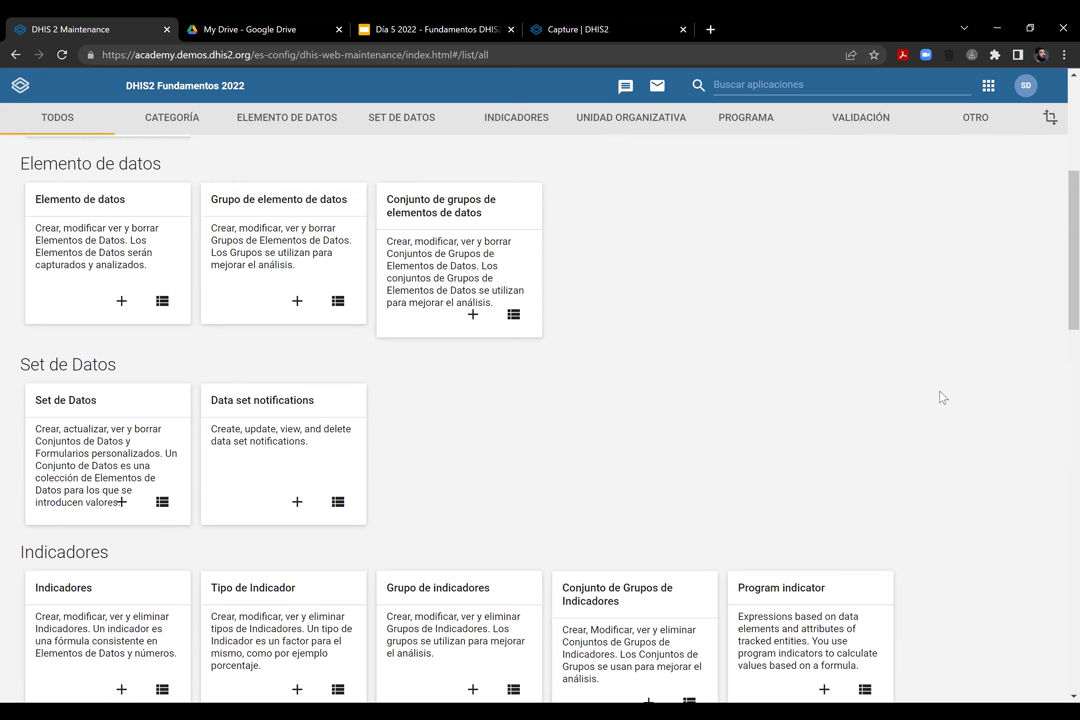
scroll(940, 397, "down", 7)
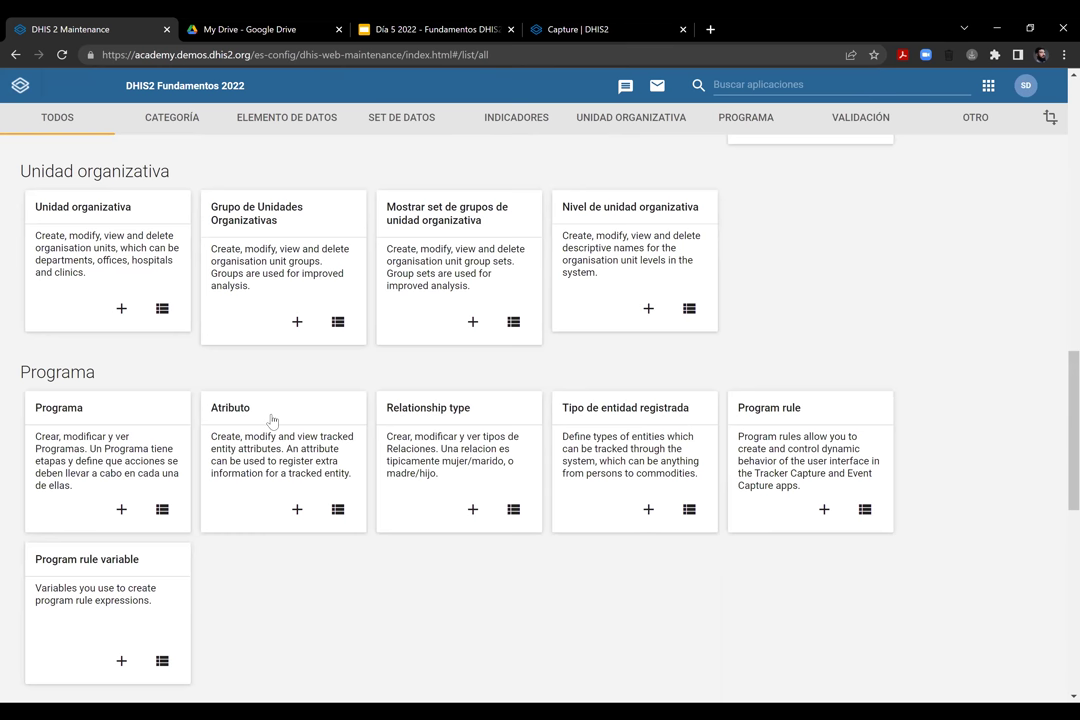
left_click(236, 414)
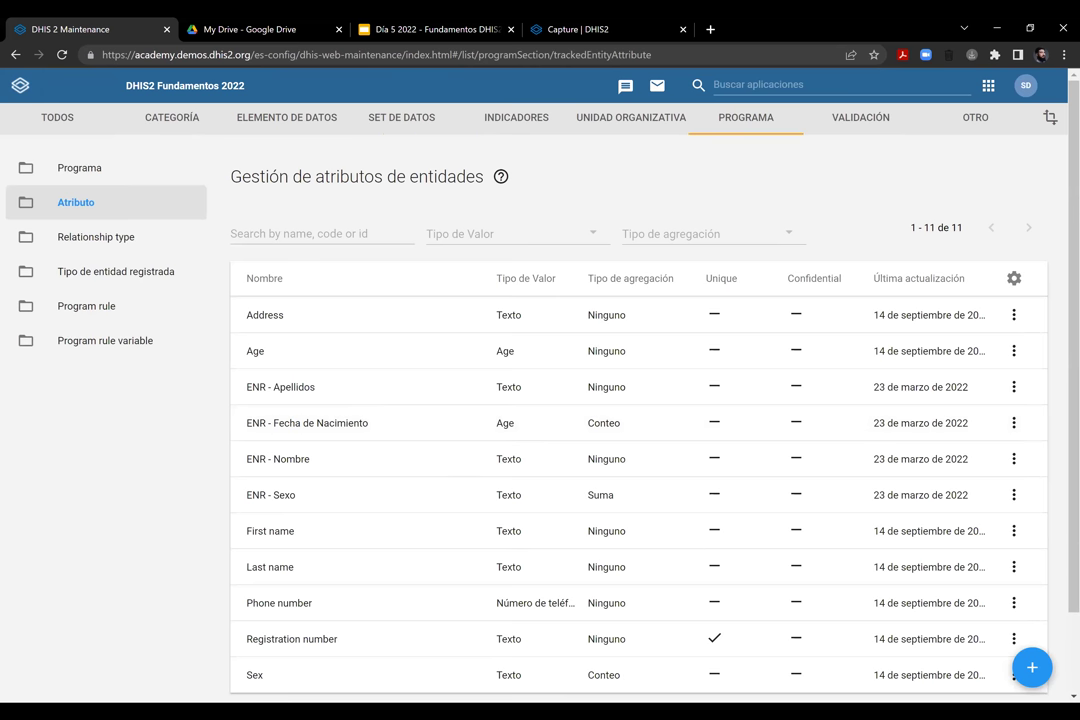
scroll(640, 420, "down", 2)
scroll(640, 420, "up", 1)
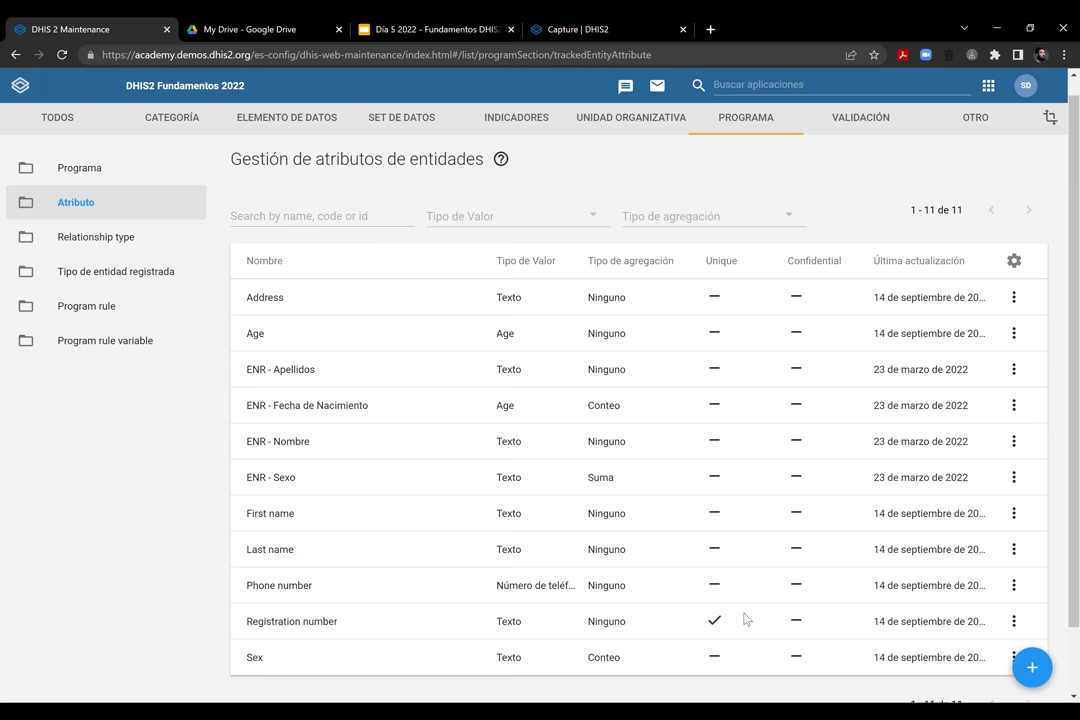
Open a blank form for a new tracked entity attribute
left_click(1032, 667)
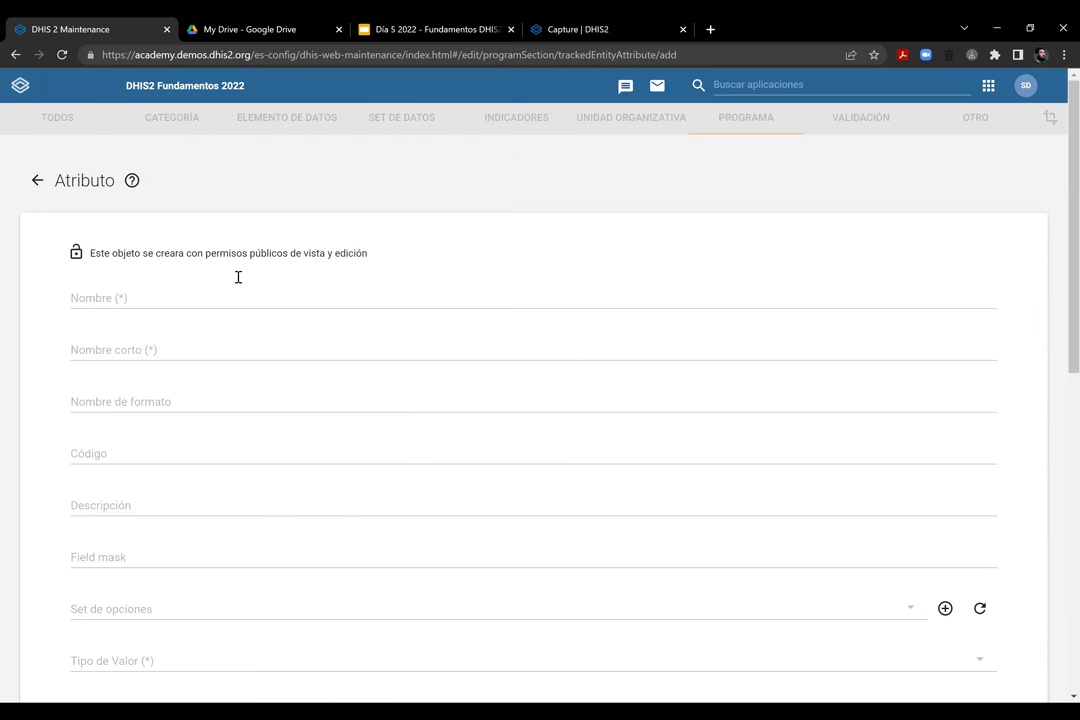
left_click(37, 180)
left_click(1034, 669)
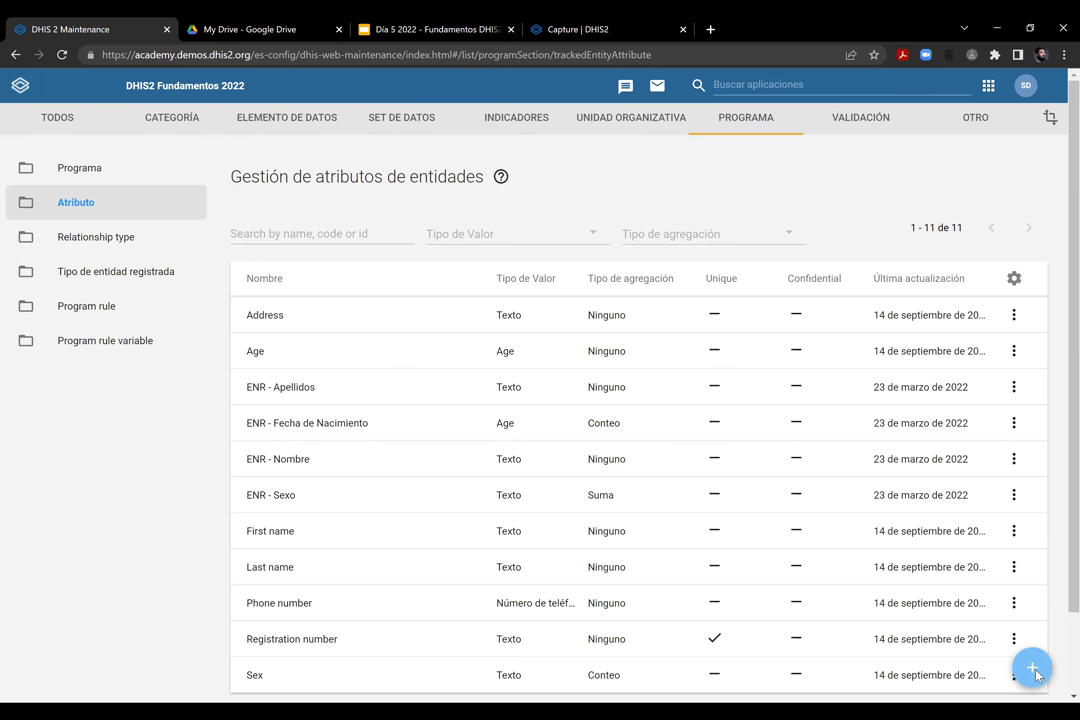
left_click(1034, 669)
Enter 'ER - Nombres' as name and short name, with form name 'Nombres'
left_click(150, 306)
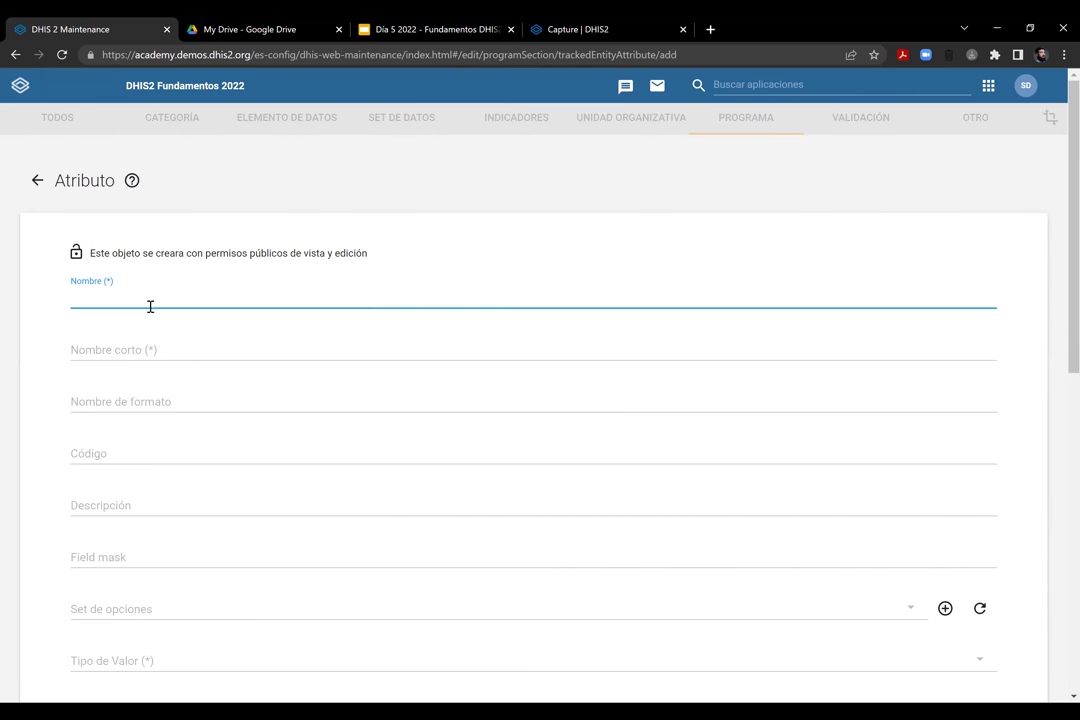
type("ER")
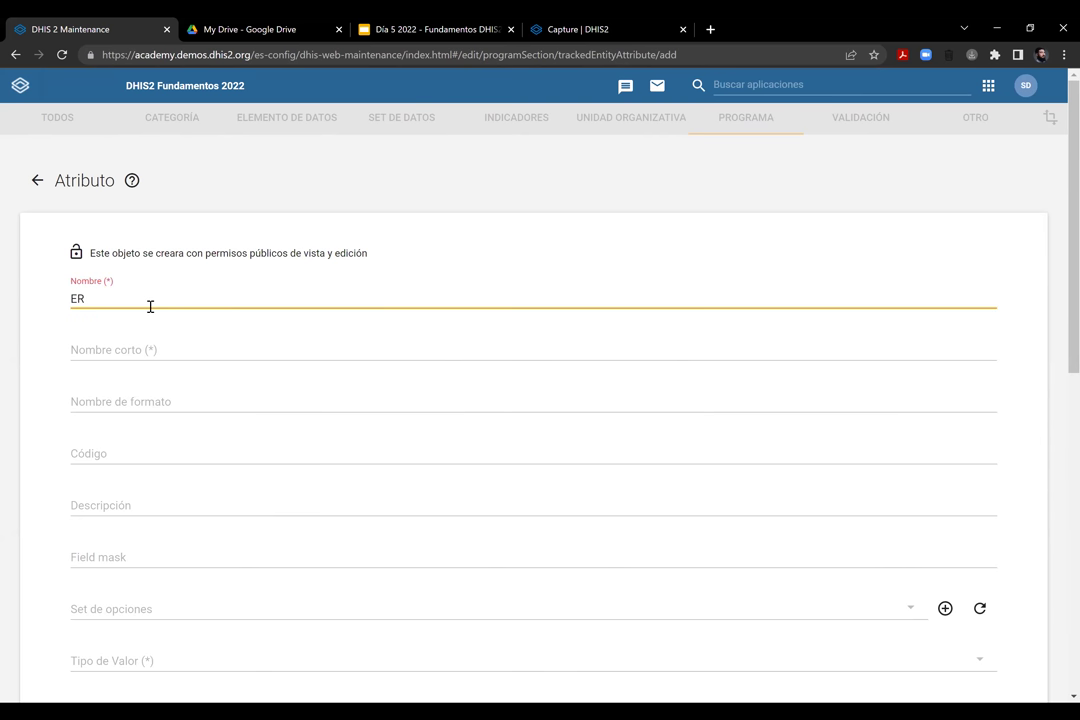
type(" - Nombres")
key("Tab")
type("Nombre")
key("BackSpace")
key("BackSpace")
key("BackSpace")
key("BackSpace")
key("BackSpace")
key("BackSpace")
type("ER - Nombres")
key("Tab")
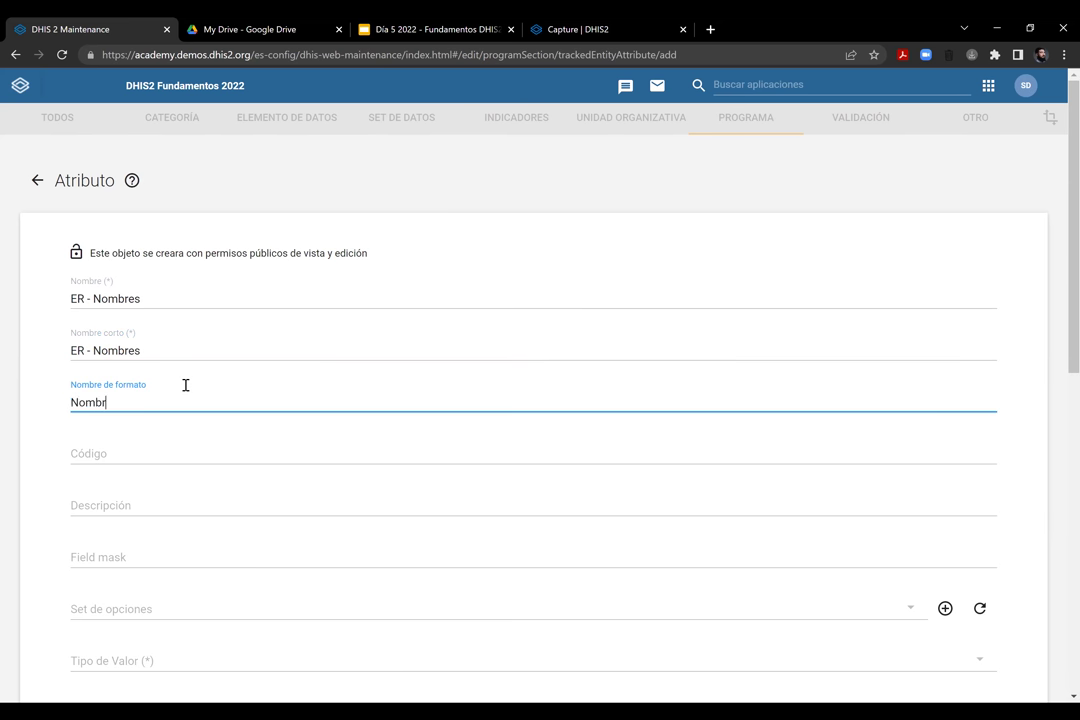
type("Nombres")
Add the description 'Los nombres de la persona'
scroll(172, 320, "down", 3)
left_click(181, 150)
scroll(220, 300, "up", 3)
type("Los nombres de la persona")
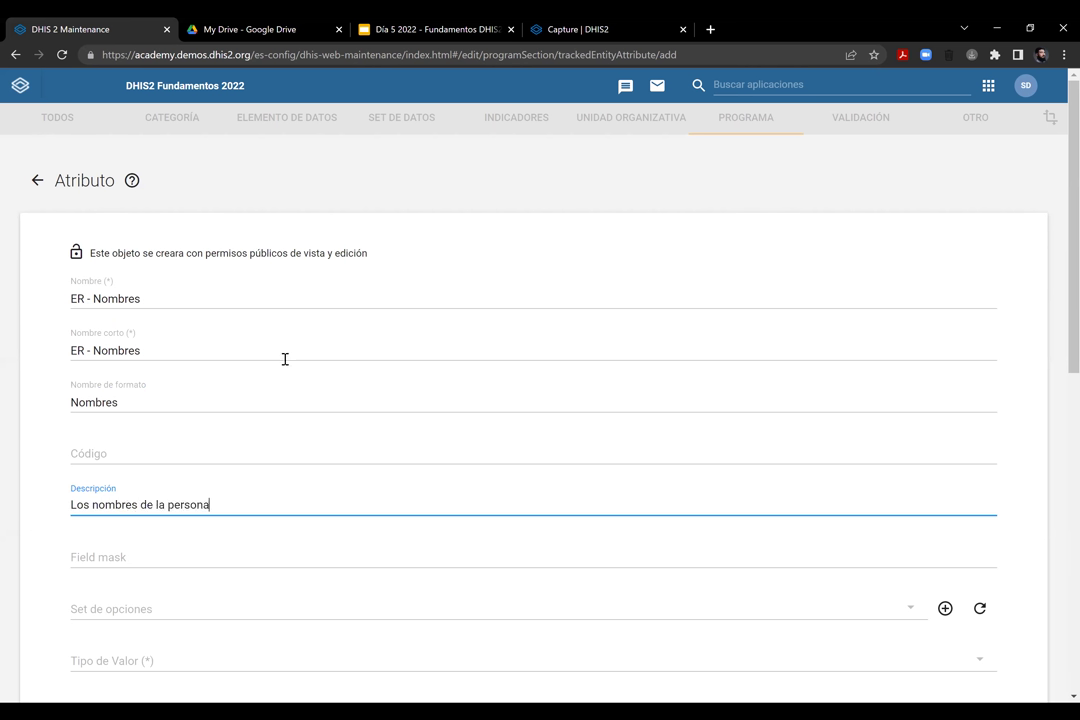
scroll(1039, 350, "down", 1)
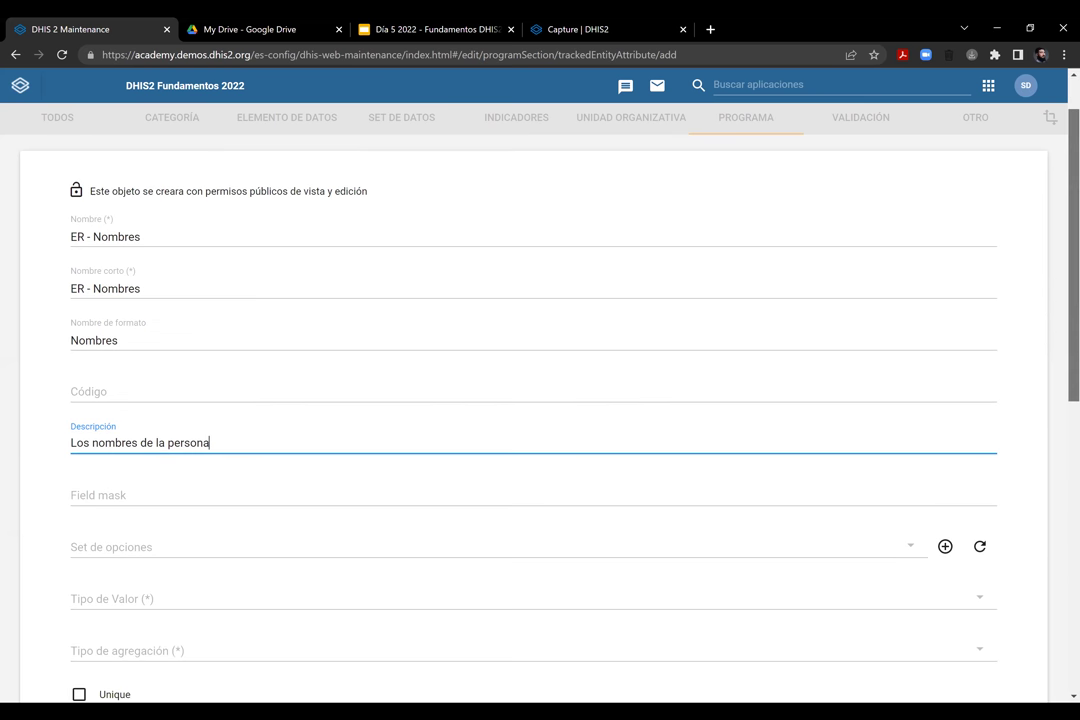
scroll(400, 279, "down", 3)
left_click(185, 343)
Set value type Texto and aggregation type Ninguno
left_click(184, 346)
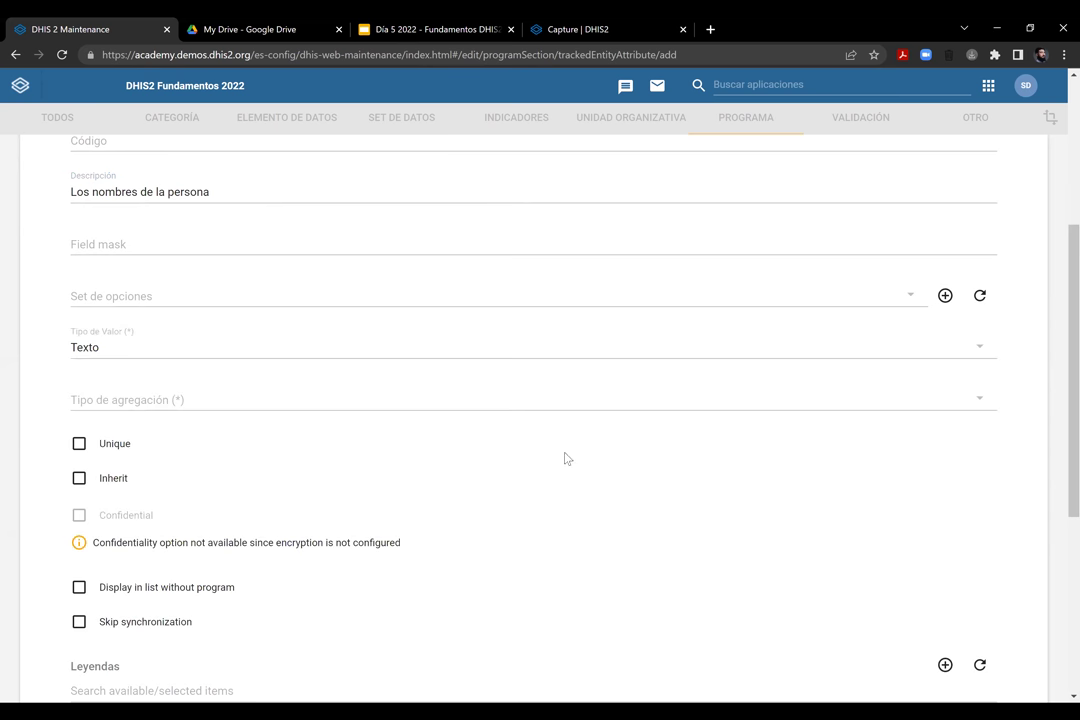
scroll(873, 354, "down", 1)
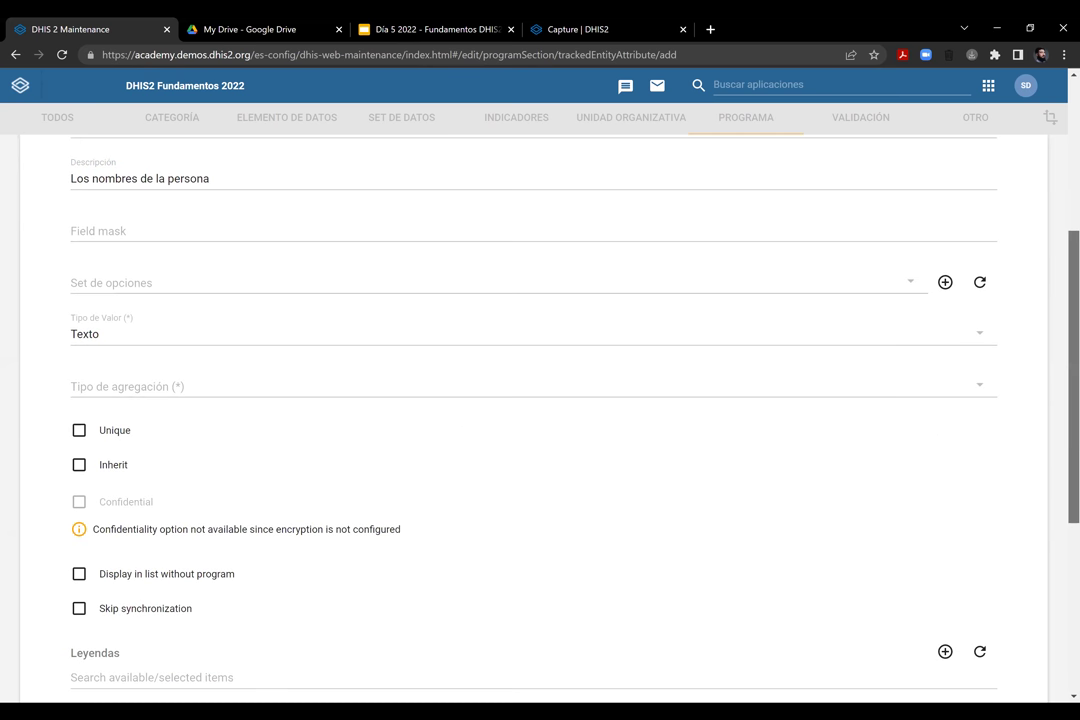
left_click(600, 352)
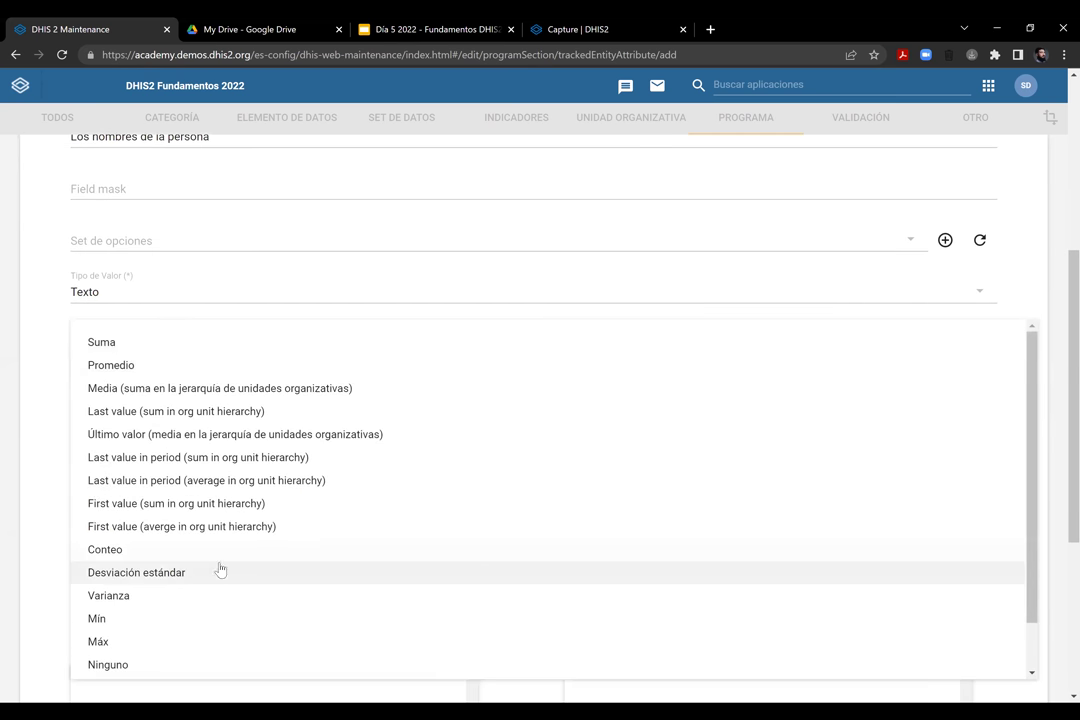
left_click(56, 380)
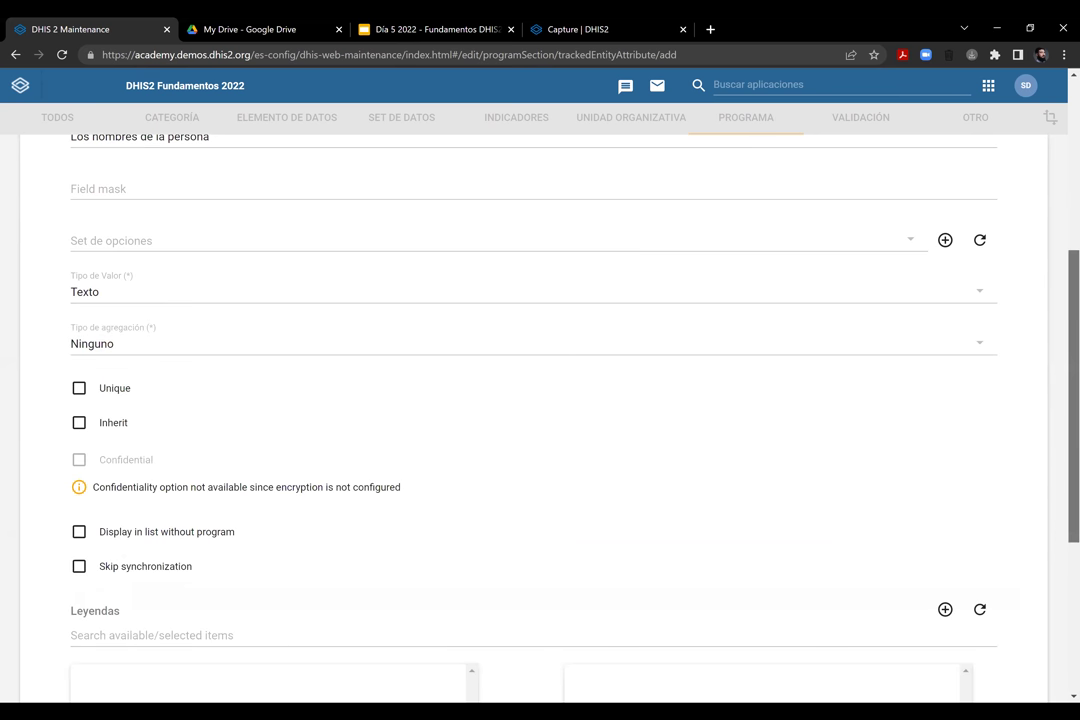
scroll(540, 400, "down", 3)
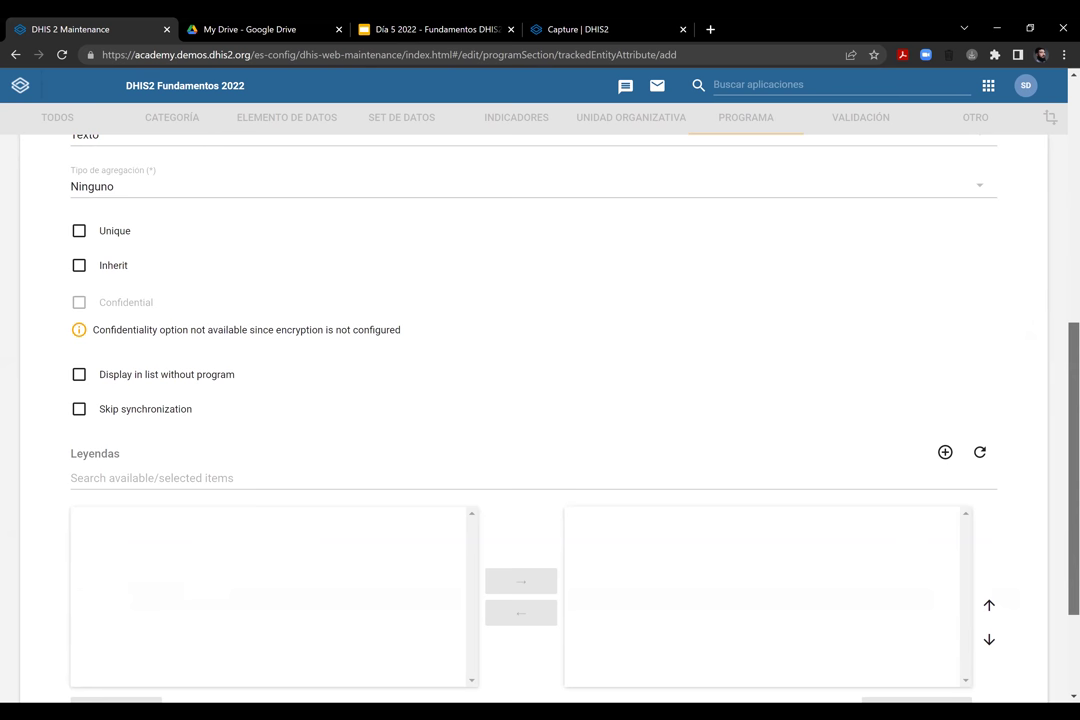
scroll(250, 301, "down", 1)
scroll(250, 301, "up", 1)
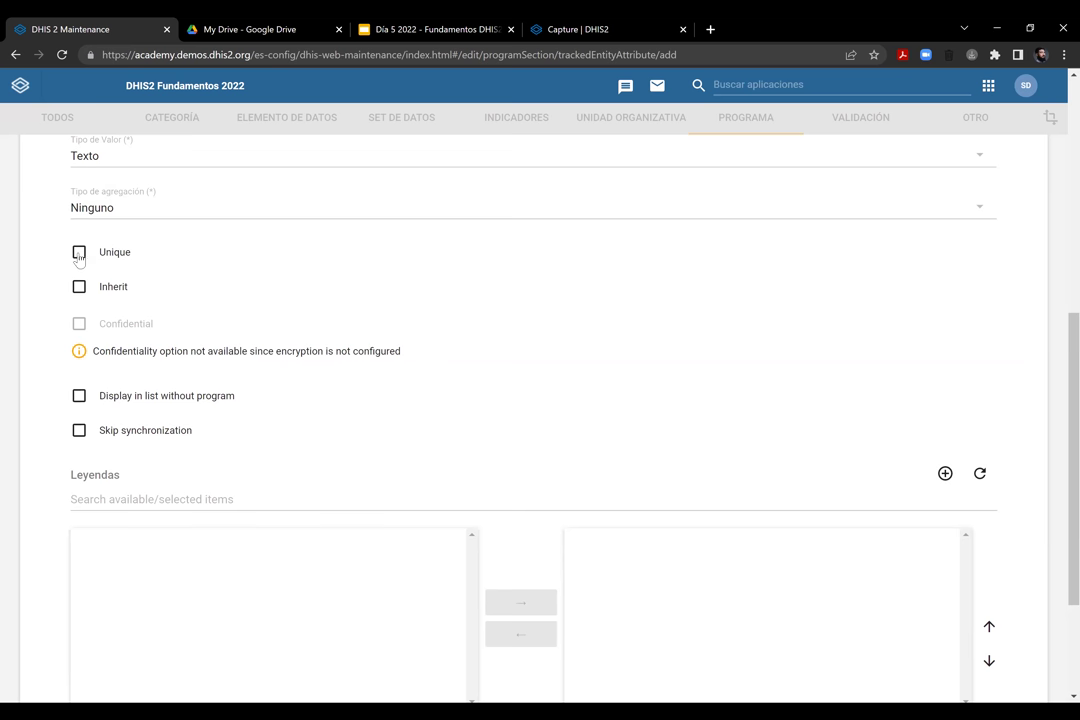
Keep the attribute non-unique after briefly trying the uniqueness scope option
left_click(79, 254)
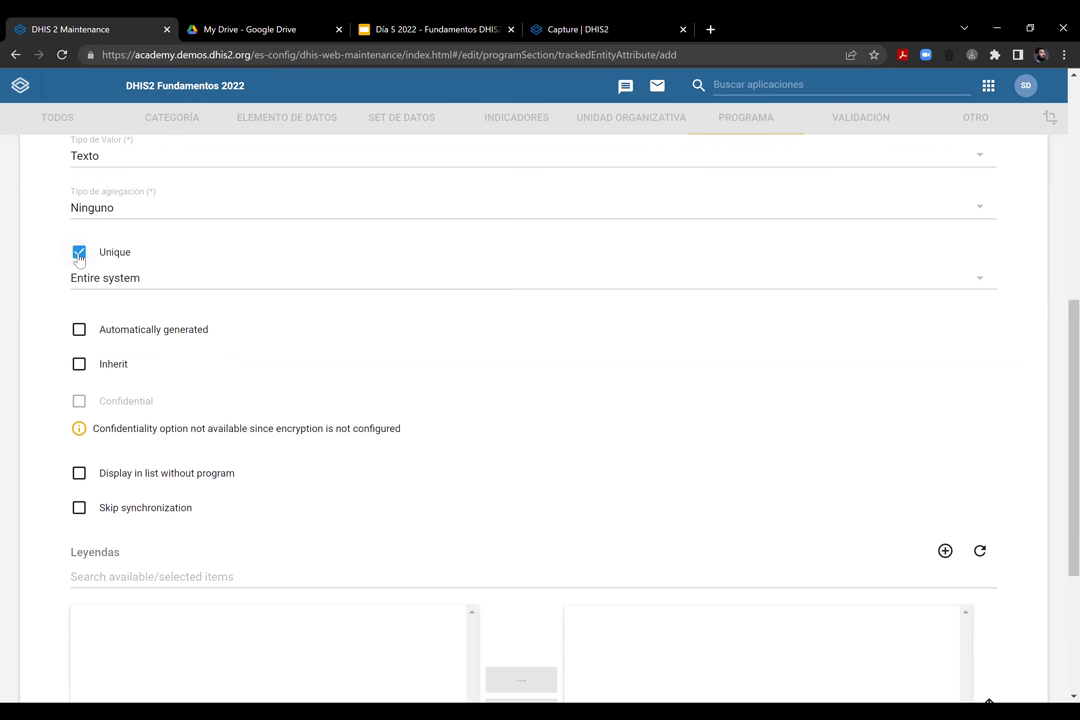
left_click(120, 279)
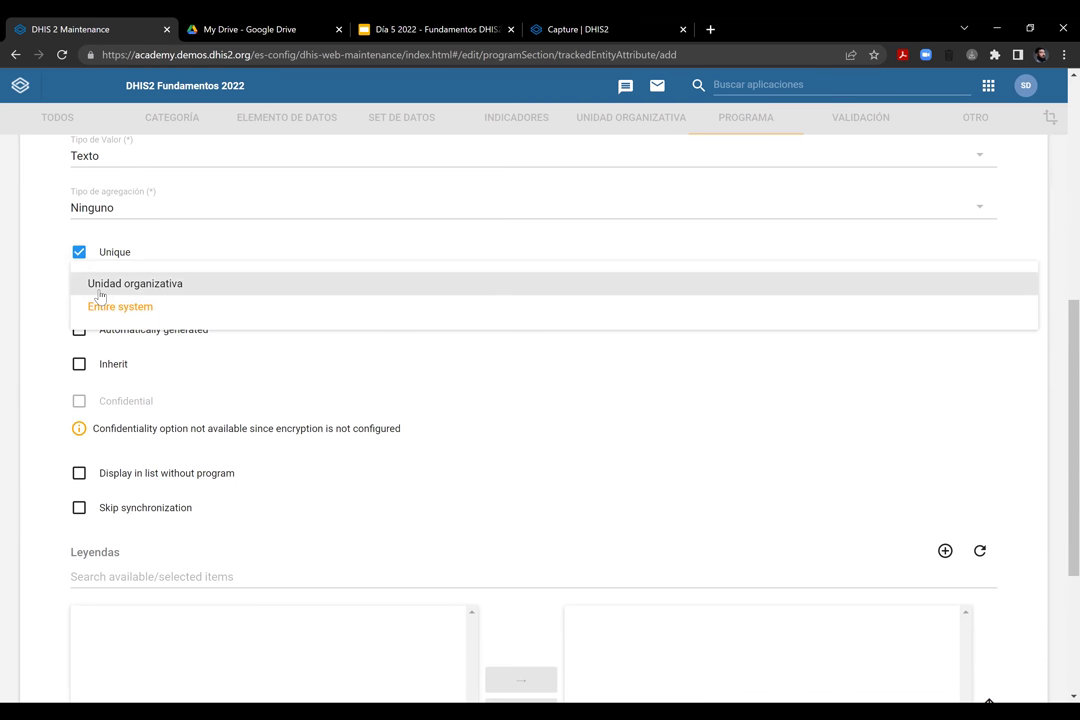
left_click(80, 255)
left_click(79, 253)
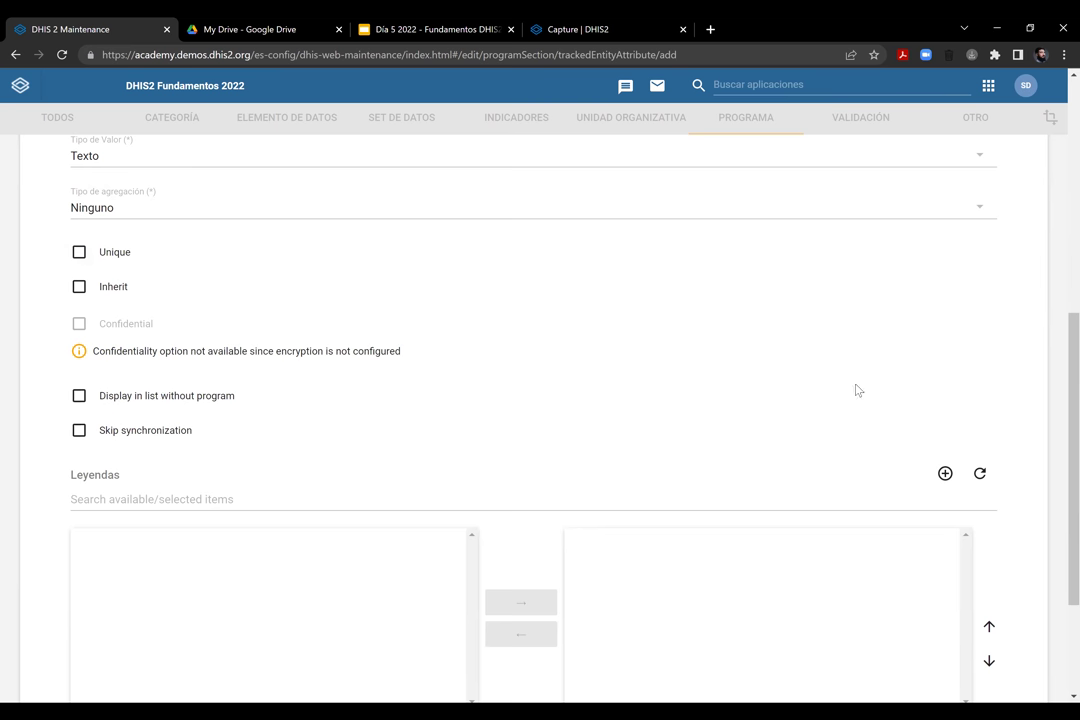
Leave Display in list without program unchecked, save ER - Nombres, and open a new attribute form
scroll(540, 400, "down", 1)
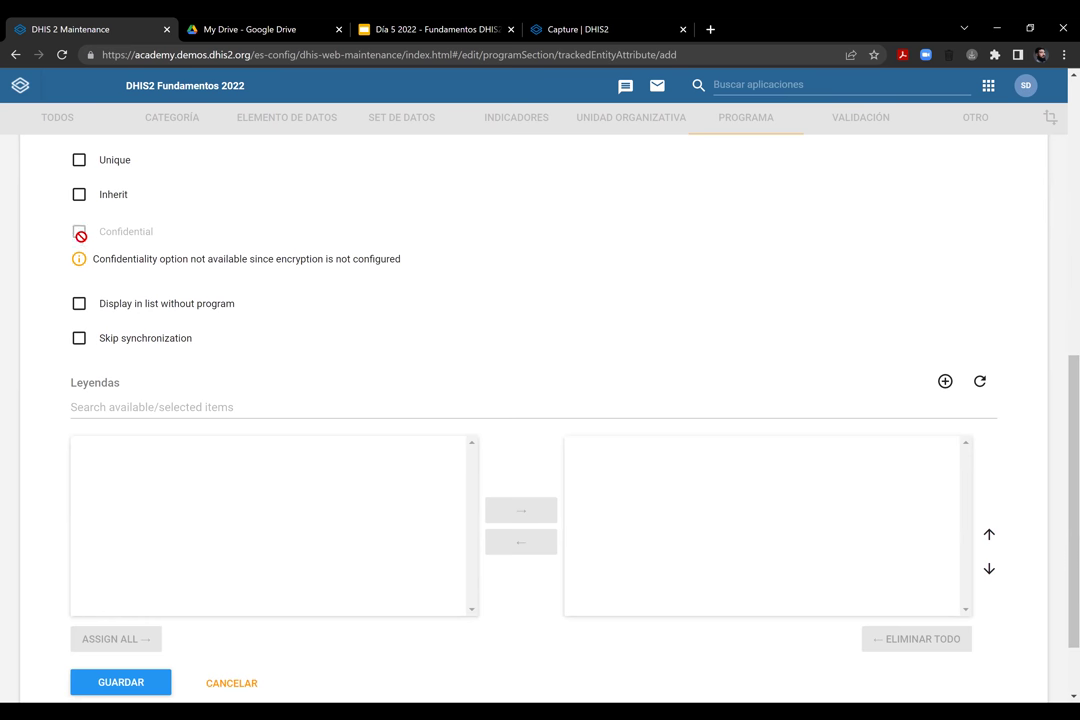
left_click_drag(1074, 500, 1074, 501)
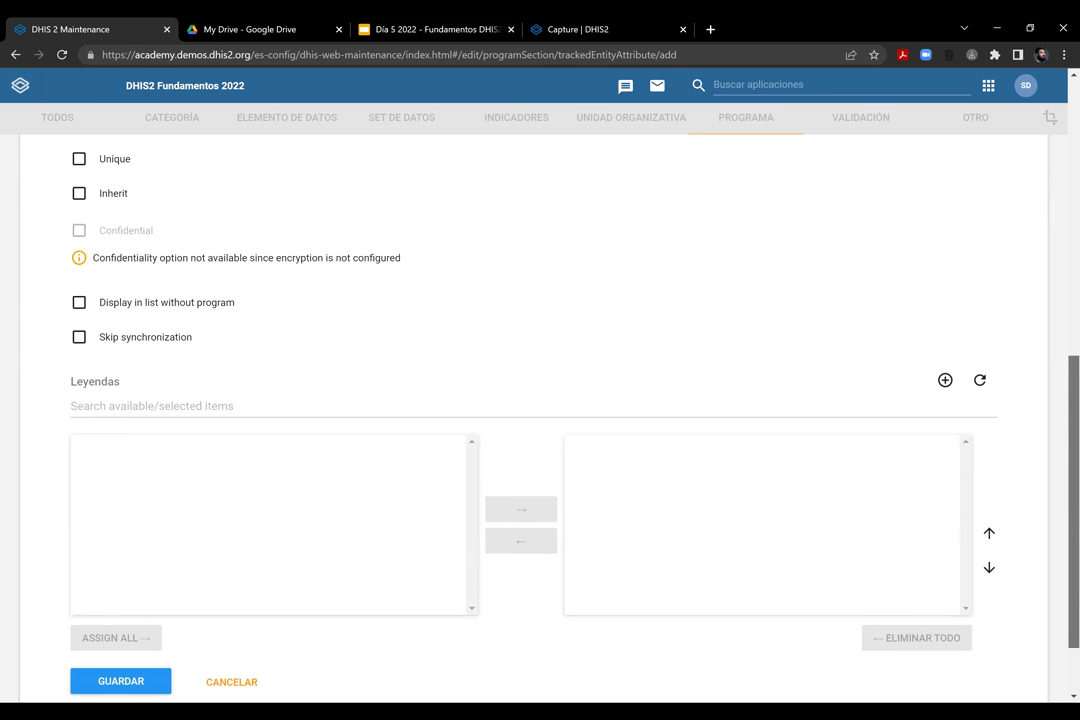
scroll(154, 313, "down", 1)
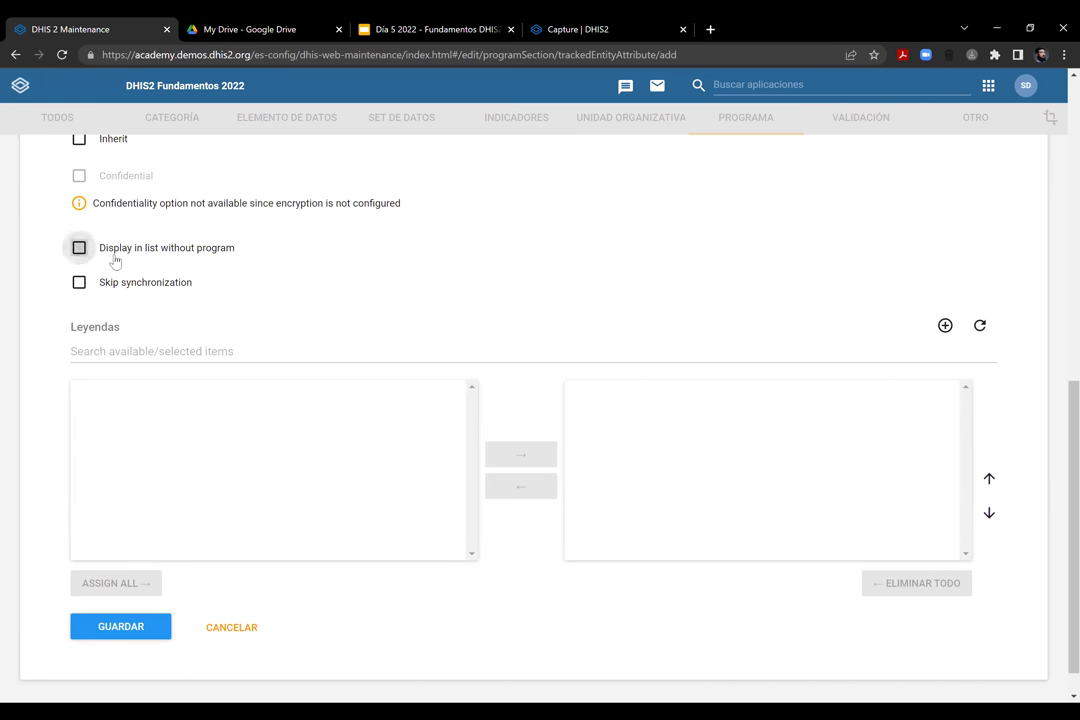
left_click(78, 246)
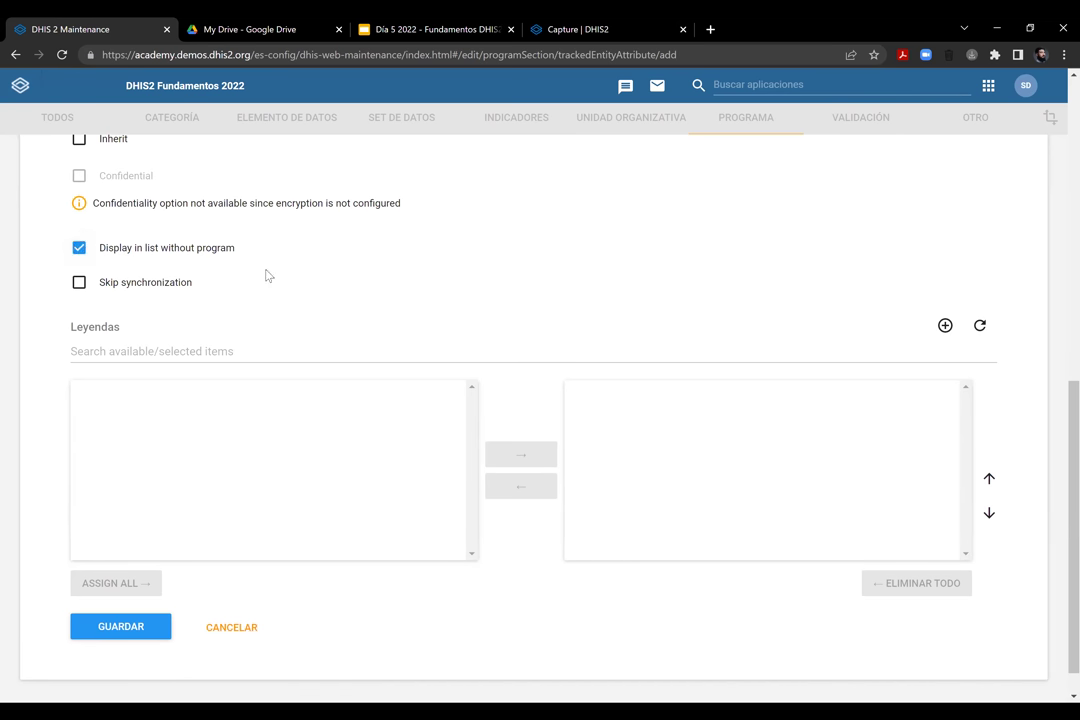
left_click(80, 247)
scroll(1014, 425, "down", 1)
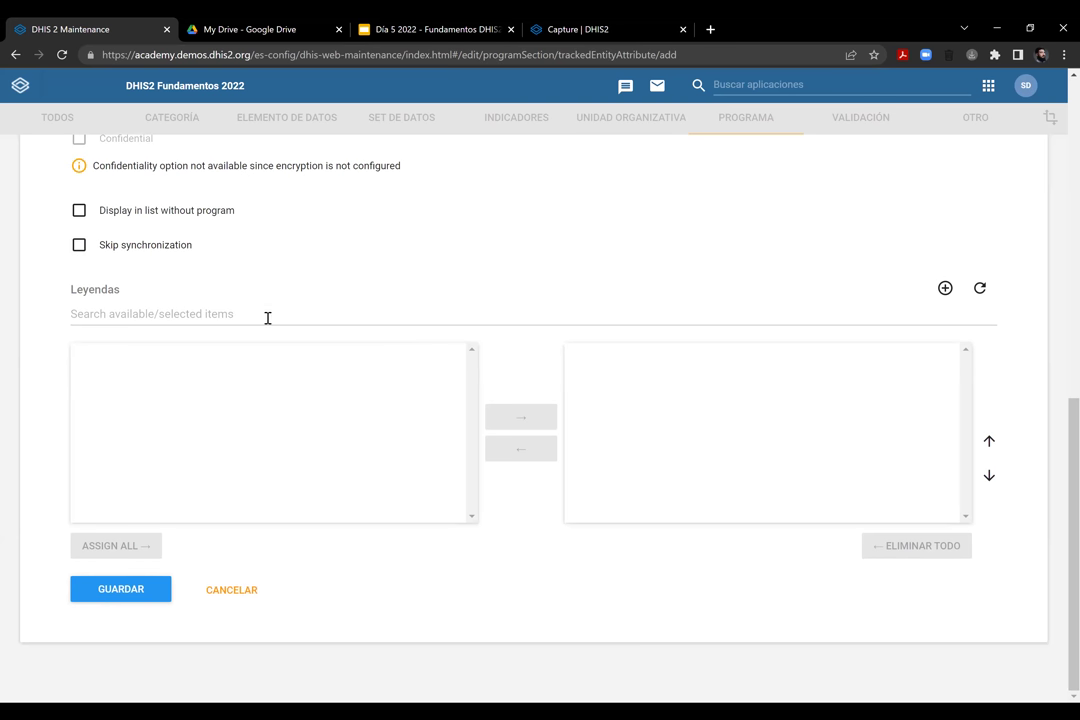
scroll(540, 400, "up", 3)
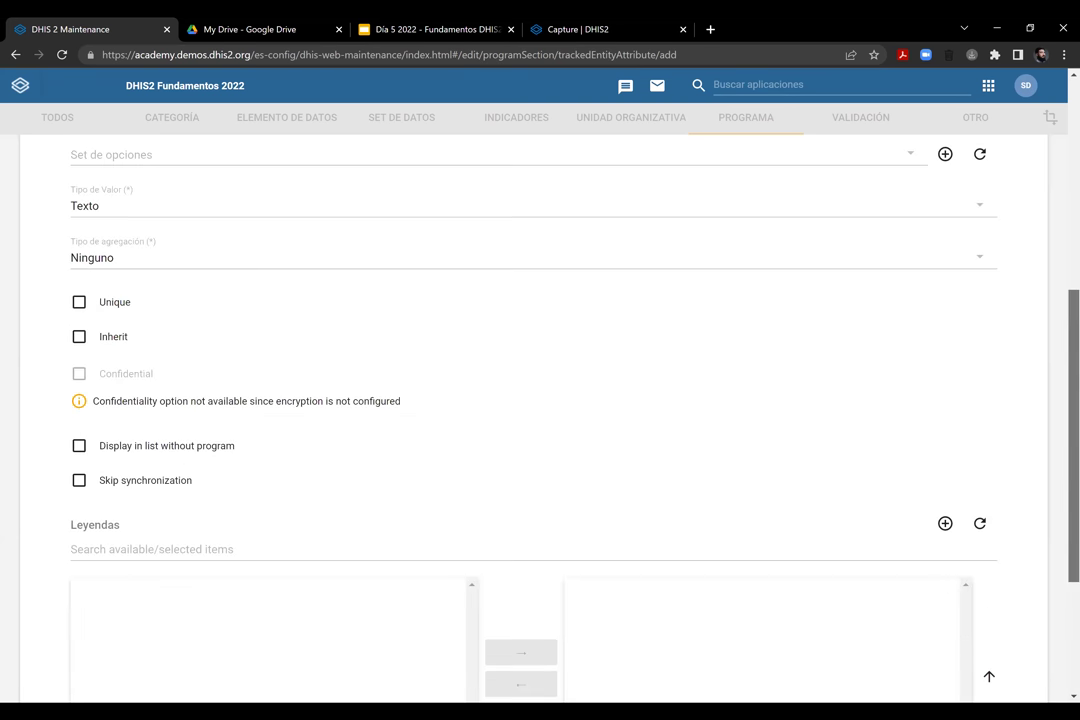
scroll(540, 400, "up", 2)
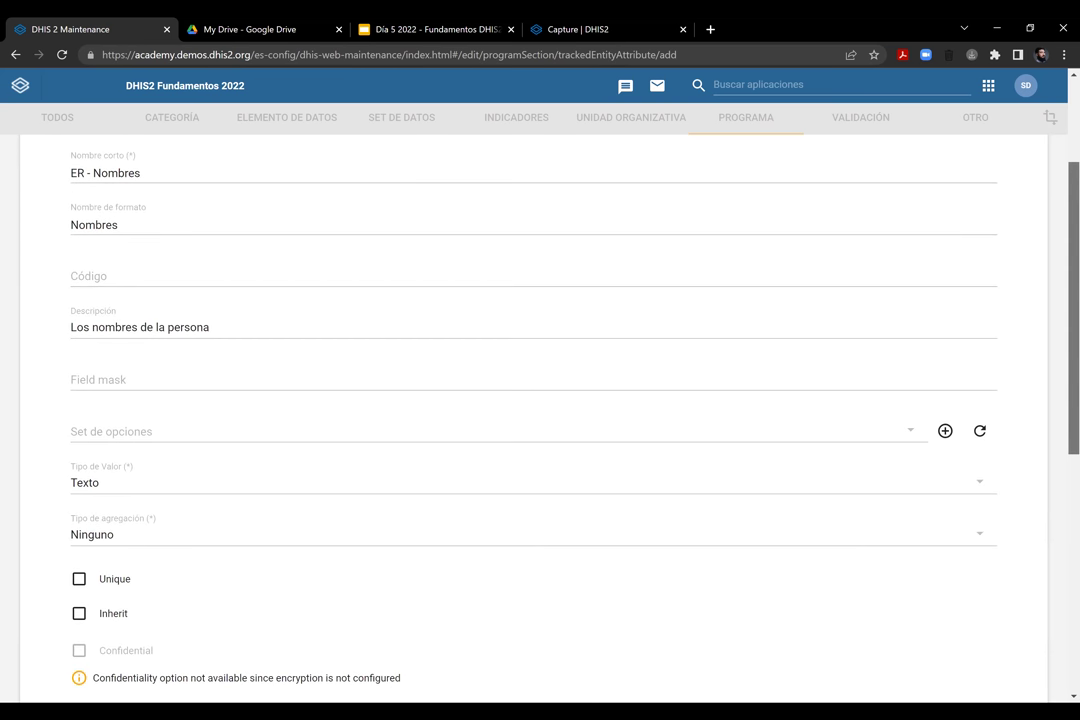
scroll(301, 542, "down", 5)
left_click(147, 589)
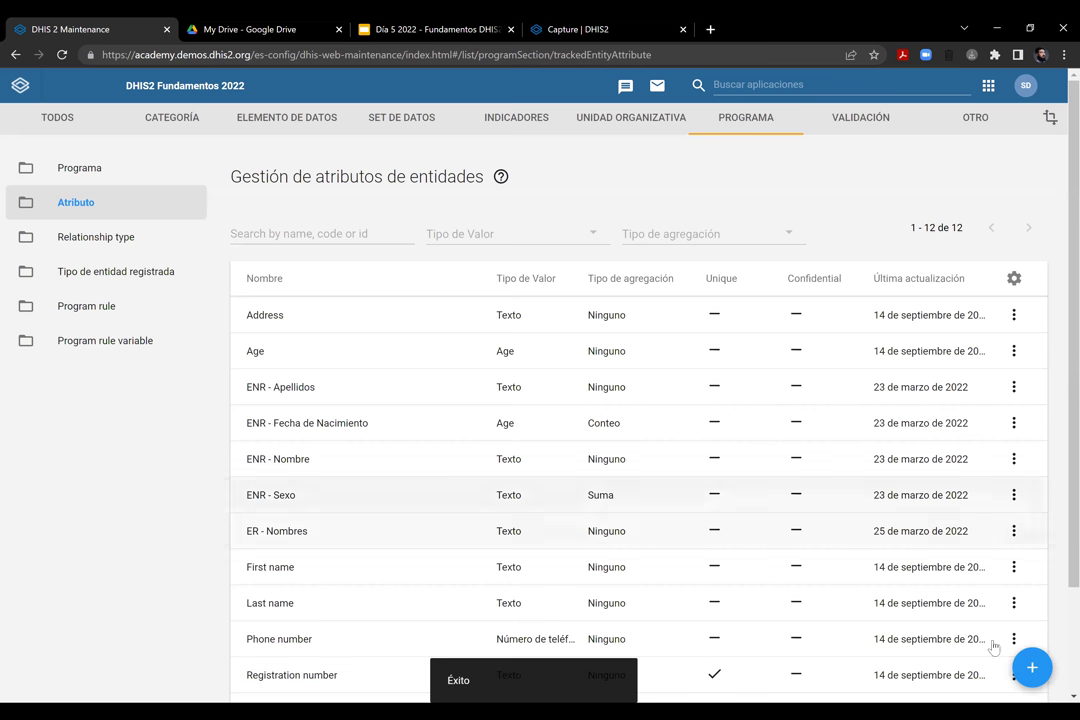
left_click(1034, 670)
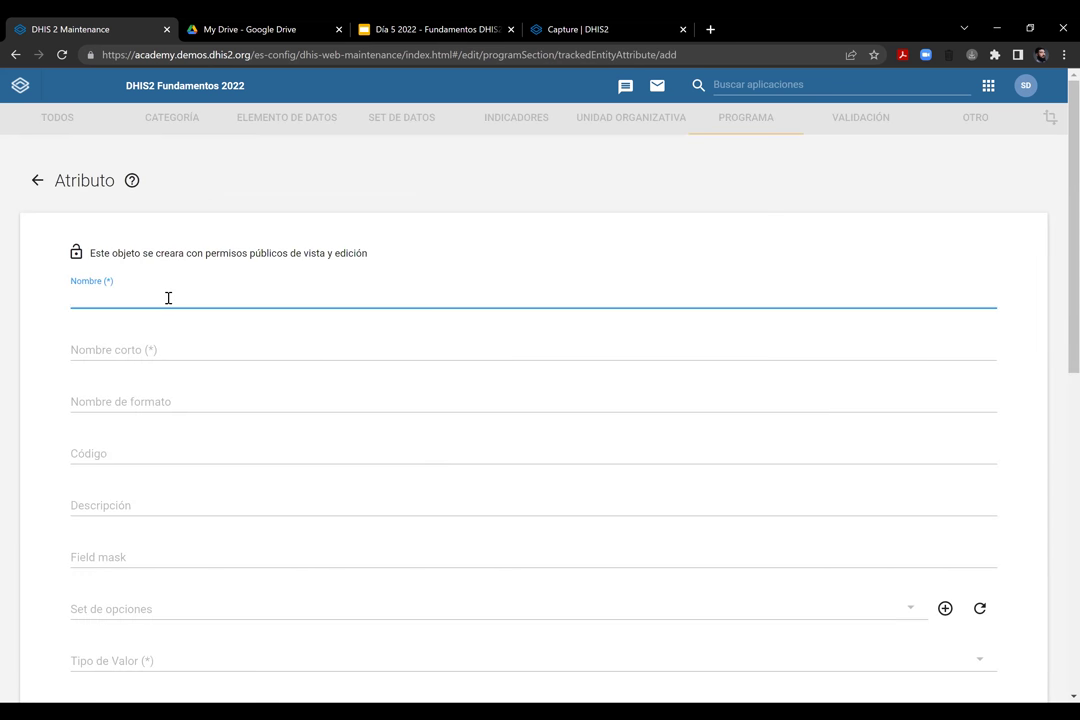
Enter the name, short name and form name for ER - Apellidos
type("ER ")
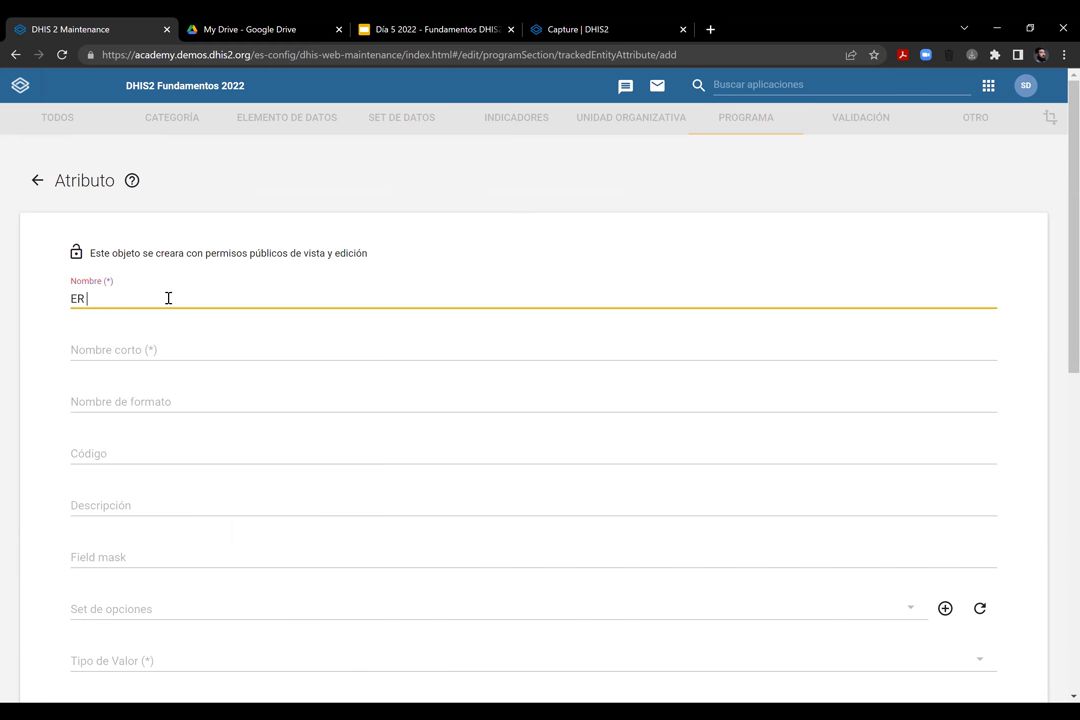
type("- Apellidos")
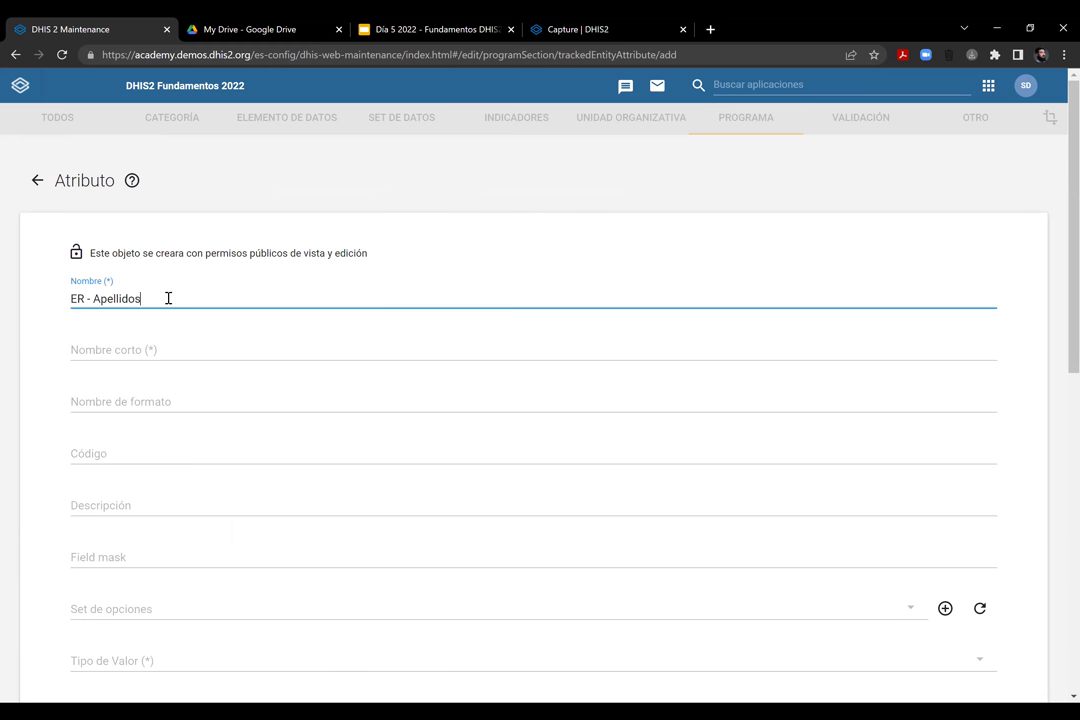
left_click(167, 354)
type("ER-")
type(" - Ape")
type("llidos")
key("Tab")
type("Ape")
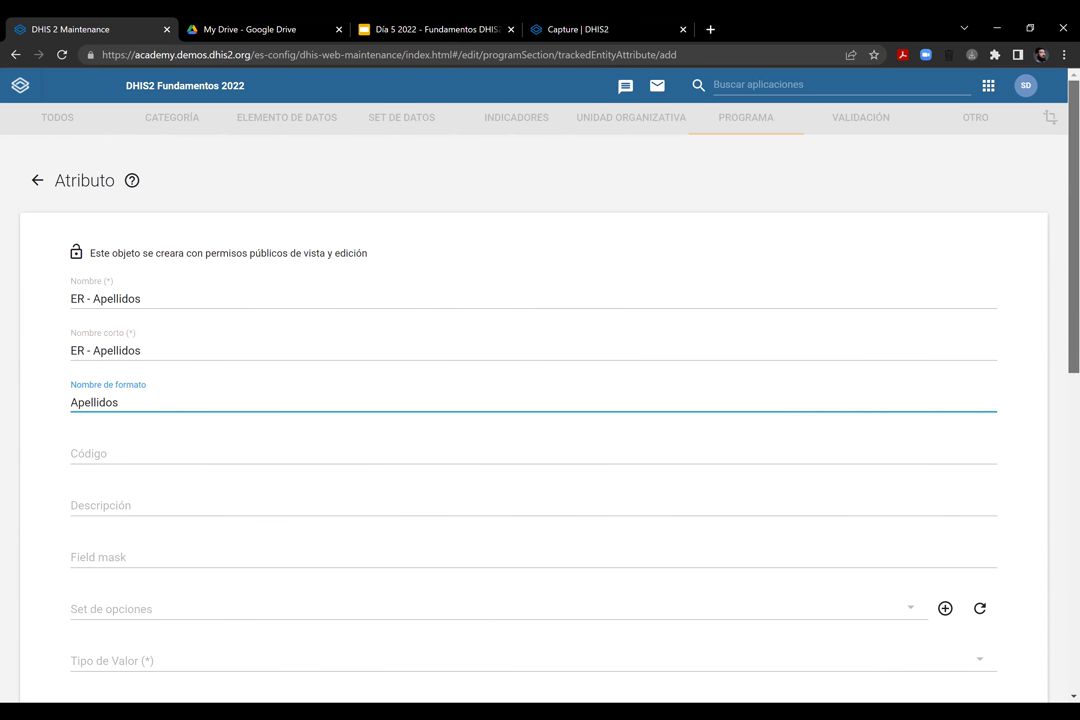
Set value type Texto and aggregation type Ninguno
scroll(767, 456, "down", 1)
scroll(1056, 421, "down", 3)
scroll(1058, 380, "up", 1)
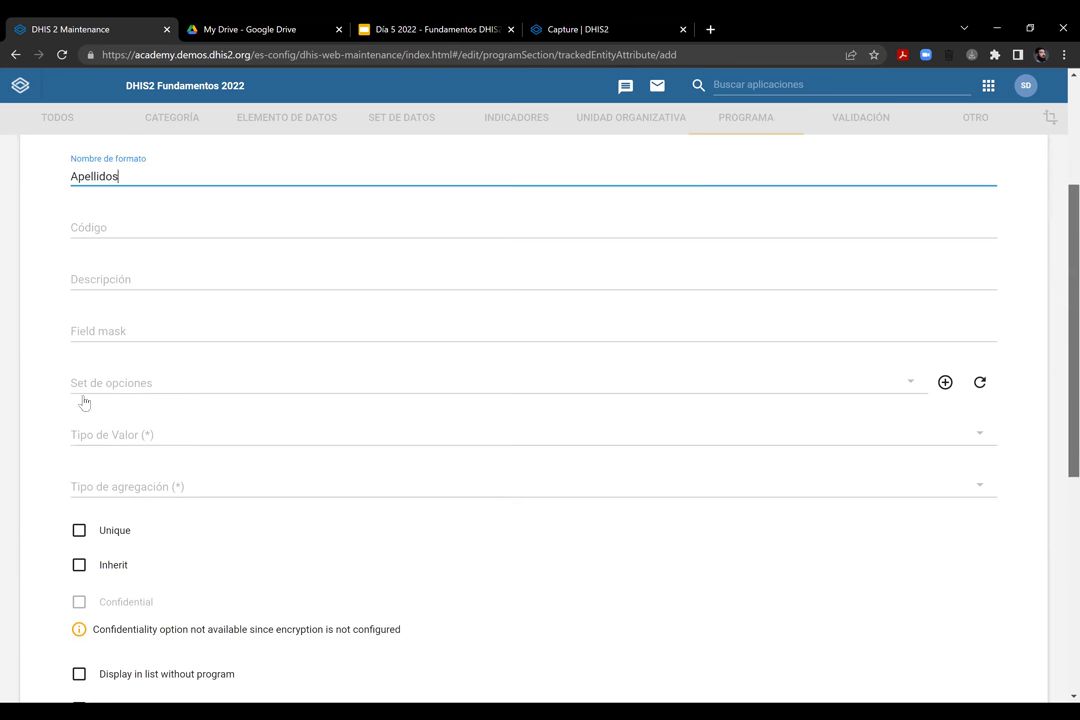
left_click(176, 442)
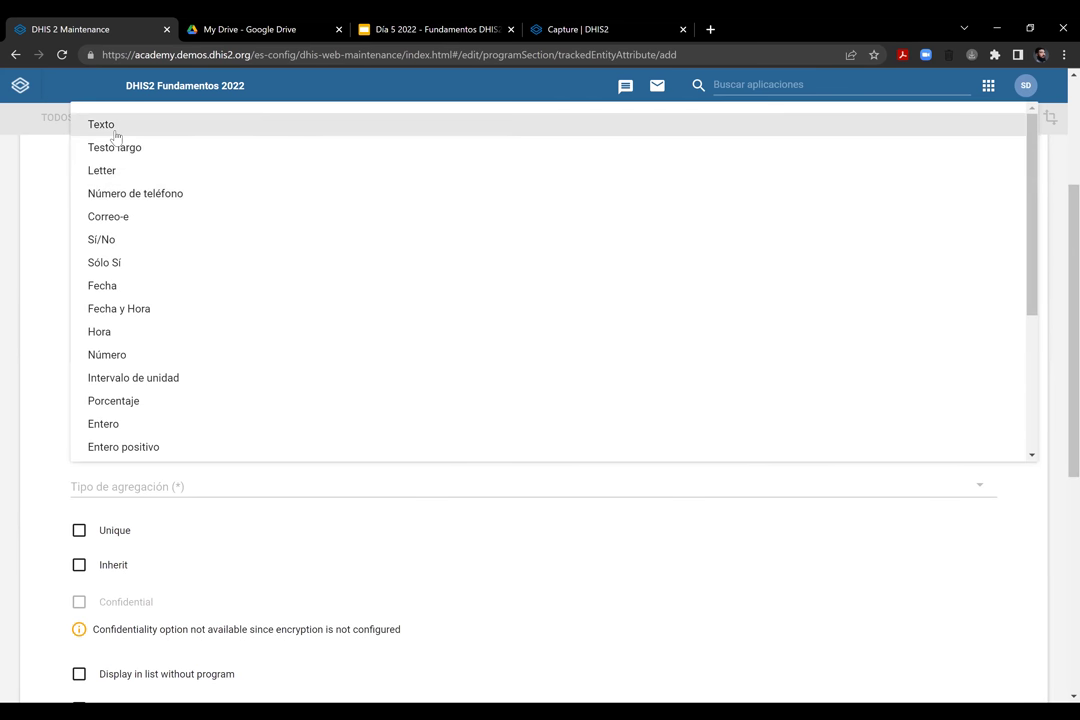
left_click(1041, 480)
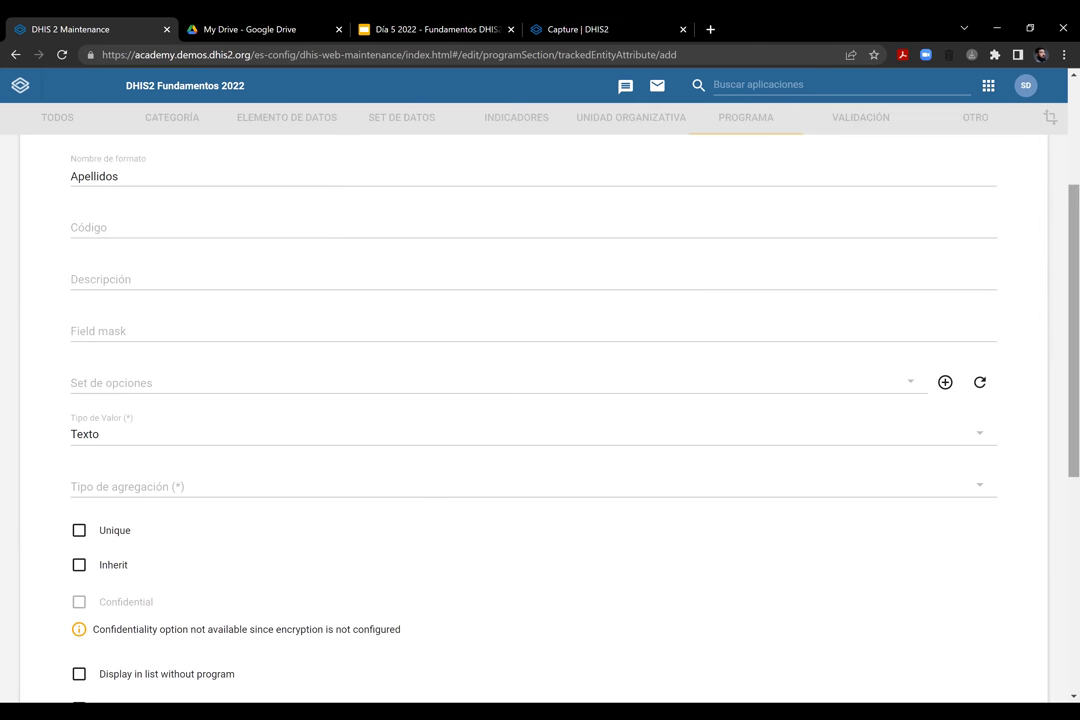
scroll(1041, 480, "down", 1)
scroll(133, 284, "down", 2)
left_click(143, 290)
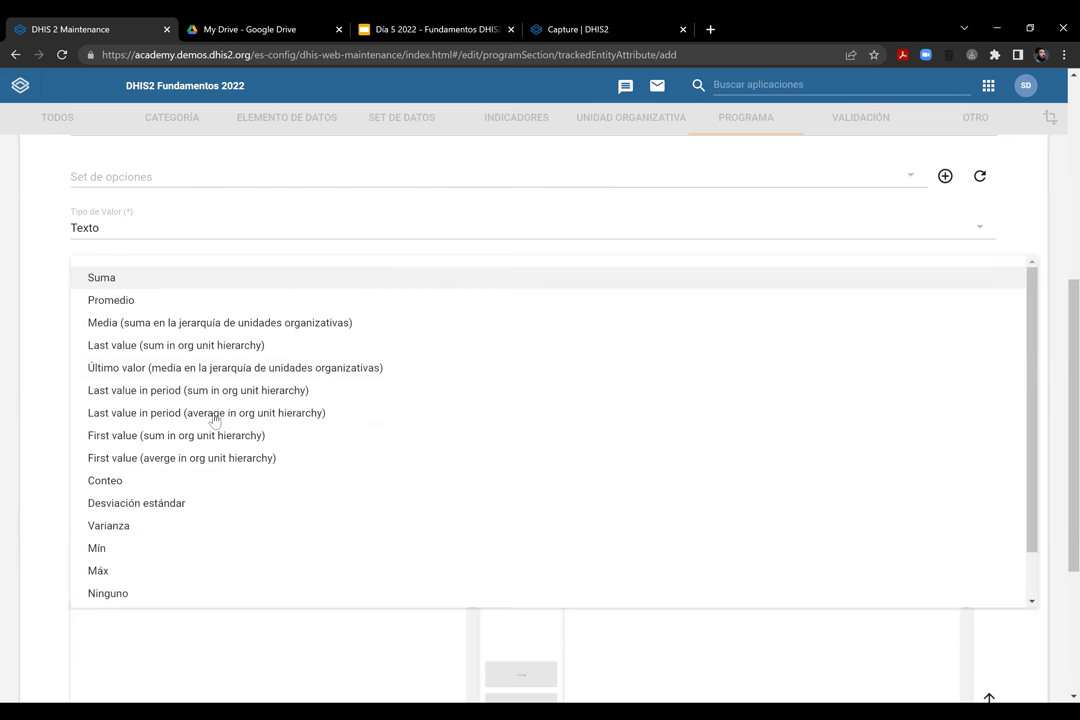
left_click(118, 600)
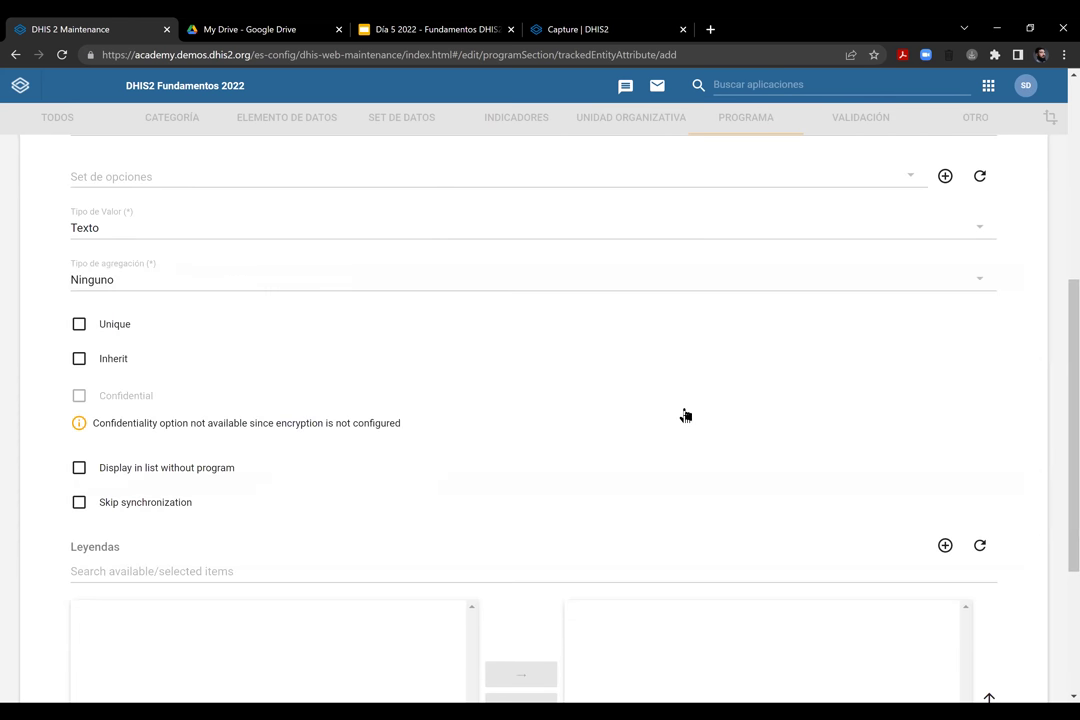
Save the ER - Apellidos attribute
scroll(735, 405, "down", 3)
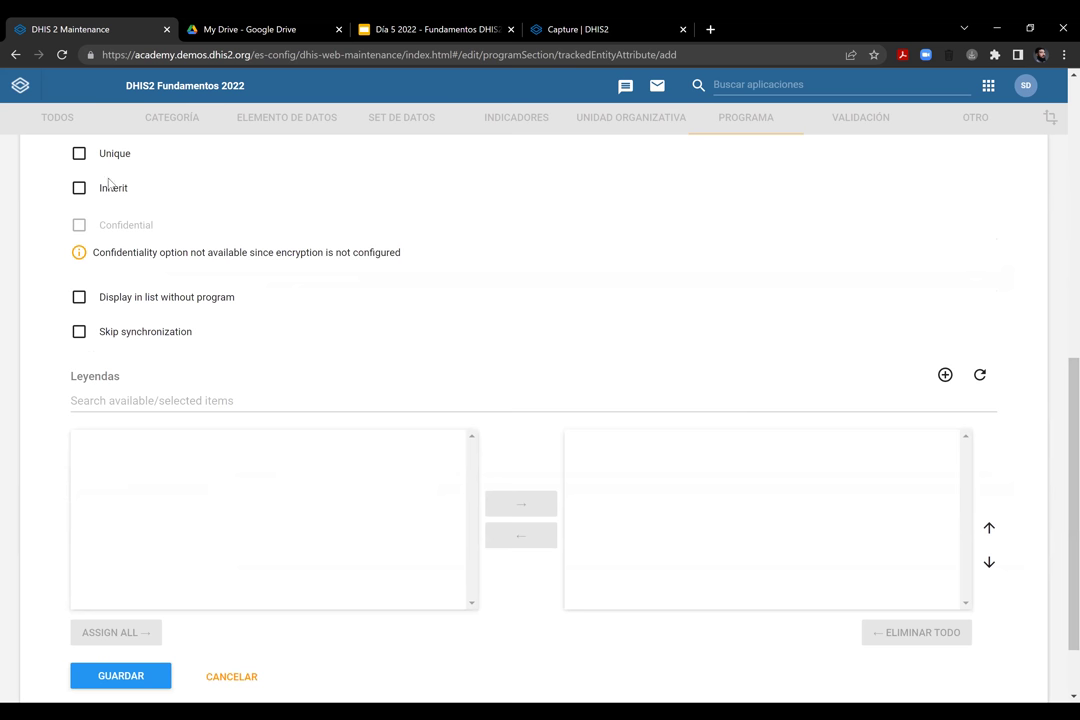
scroll(205, 398, "down", 1)
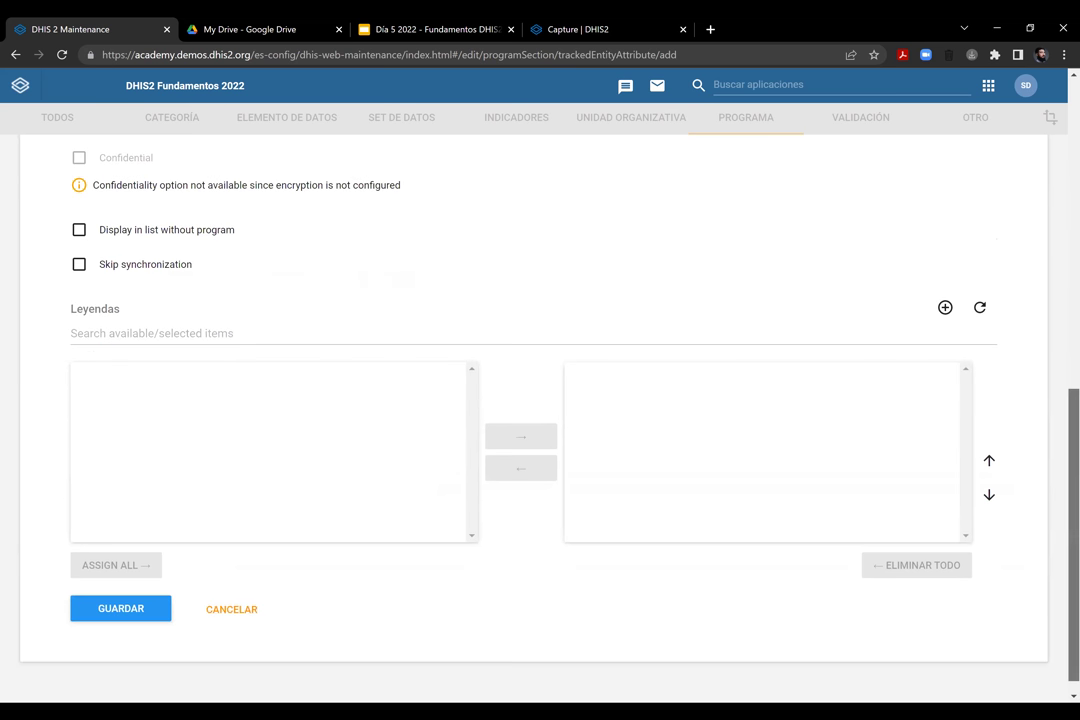
right_click(1070, 465)
scroll(85, 660, "up", 1)
left_click(96, 680)
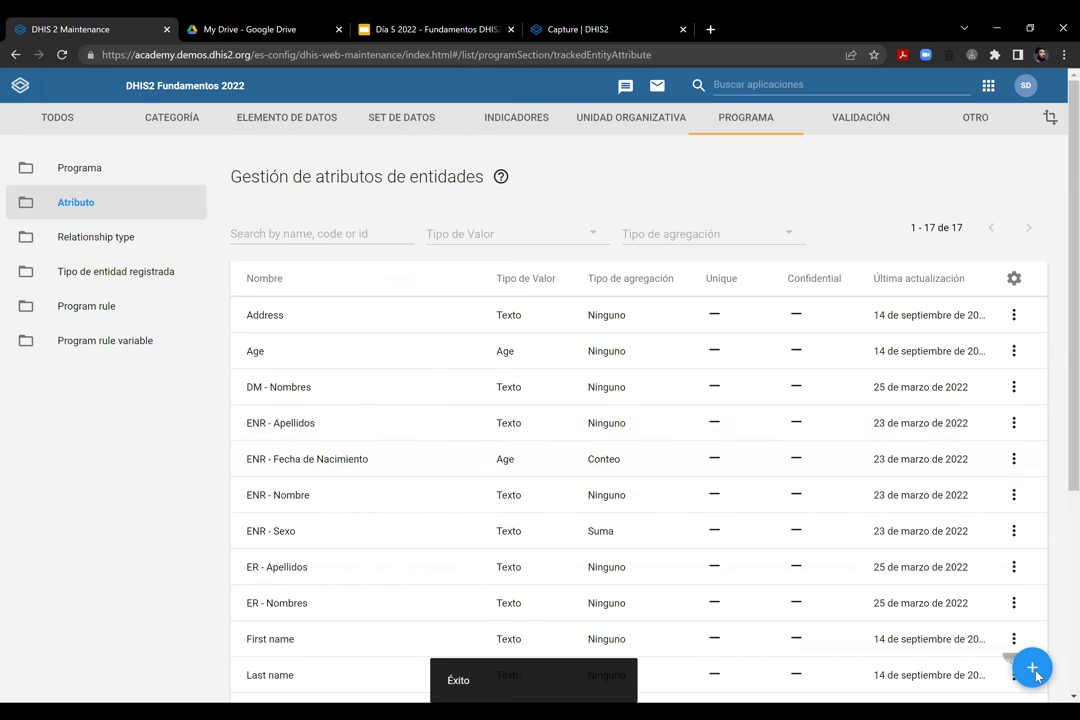
scroll(1033, 673, "down", 2)
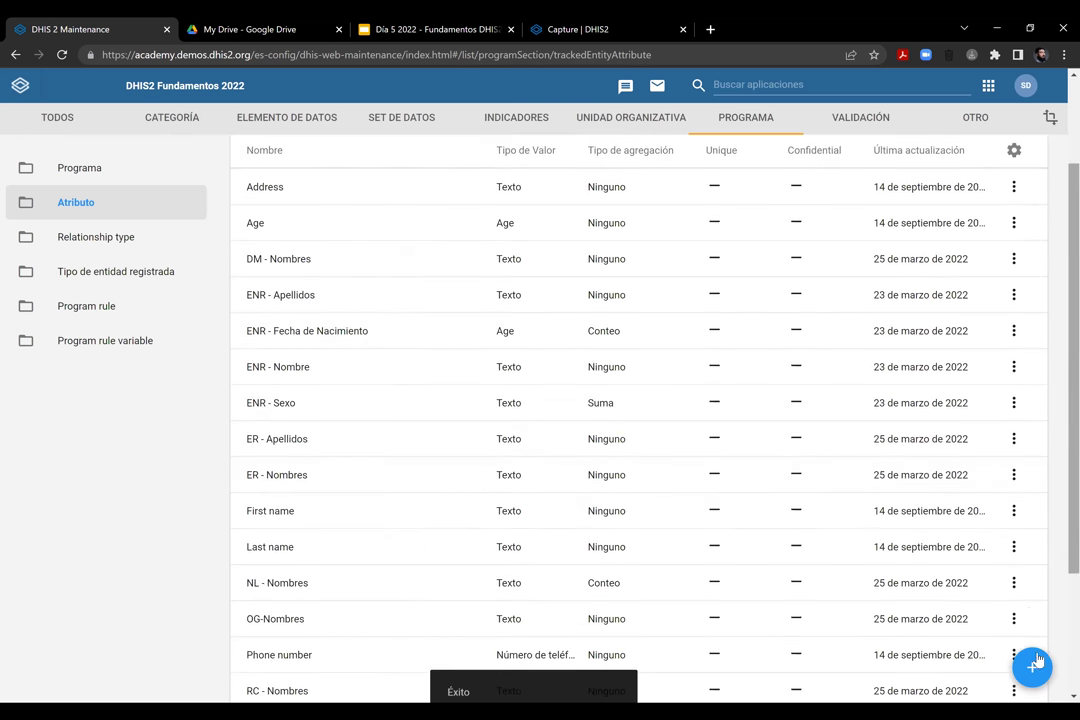
Enter 'ER - Fecha de Nacimiento' as name and short name, with form name 'Fecha de Nacimiento'
left_click(300, 303)
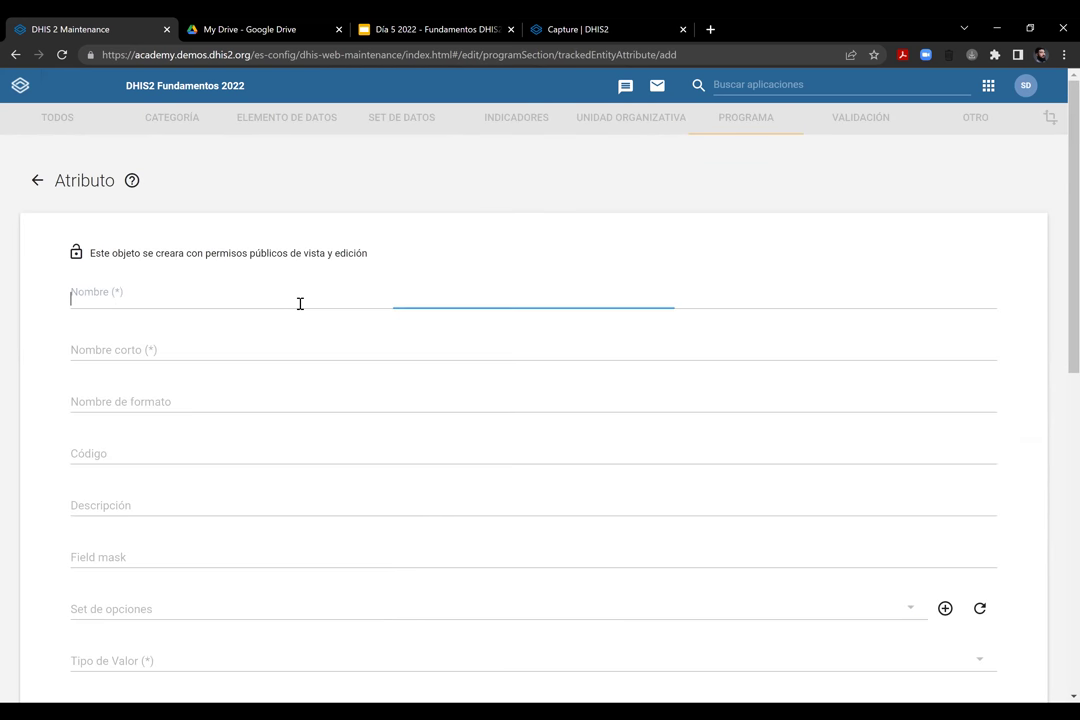
type("ER - Fecha de Nac")
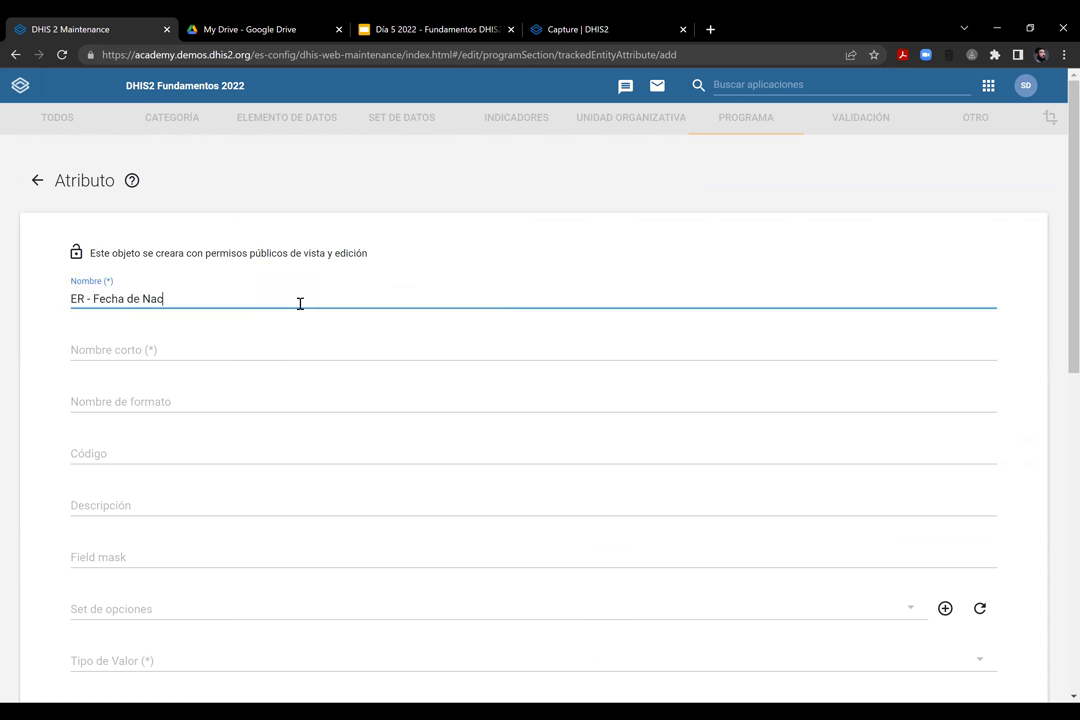
type("imiento")
left_click(229, 345)
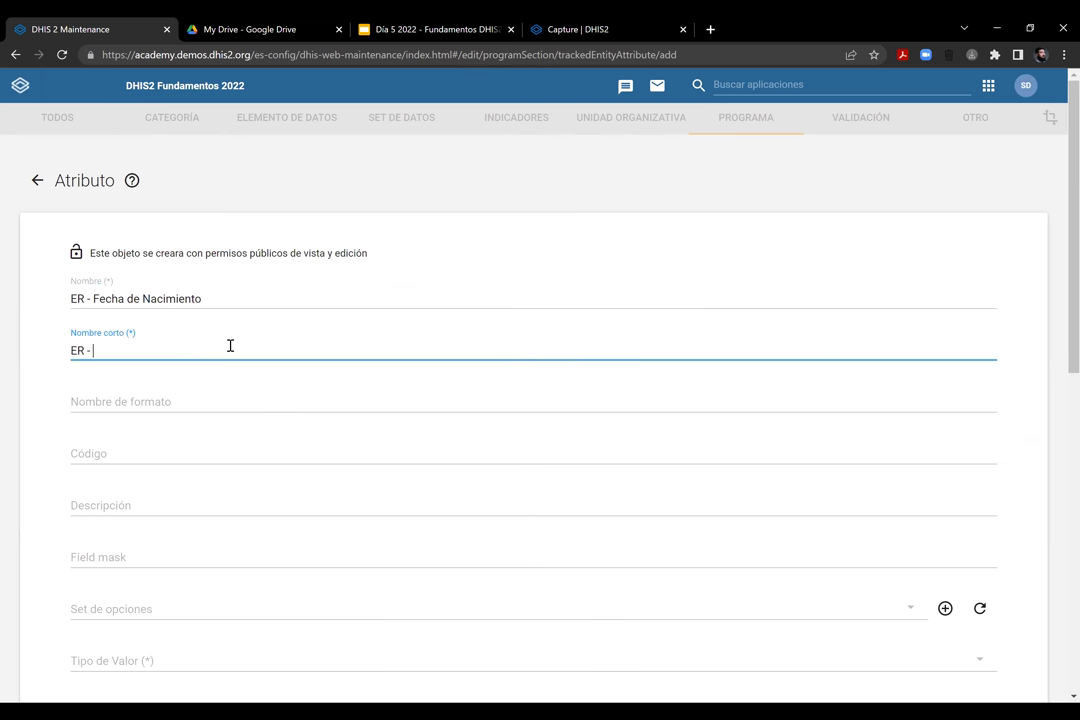
type("ER - Fe")
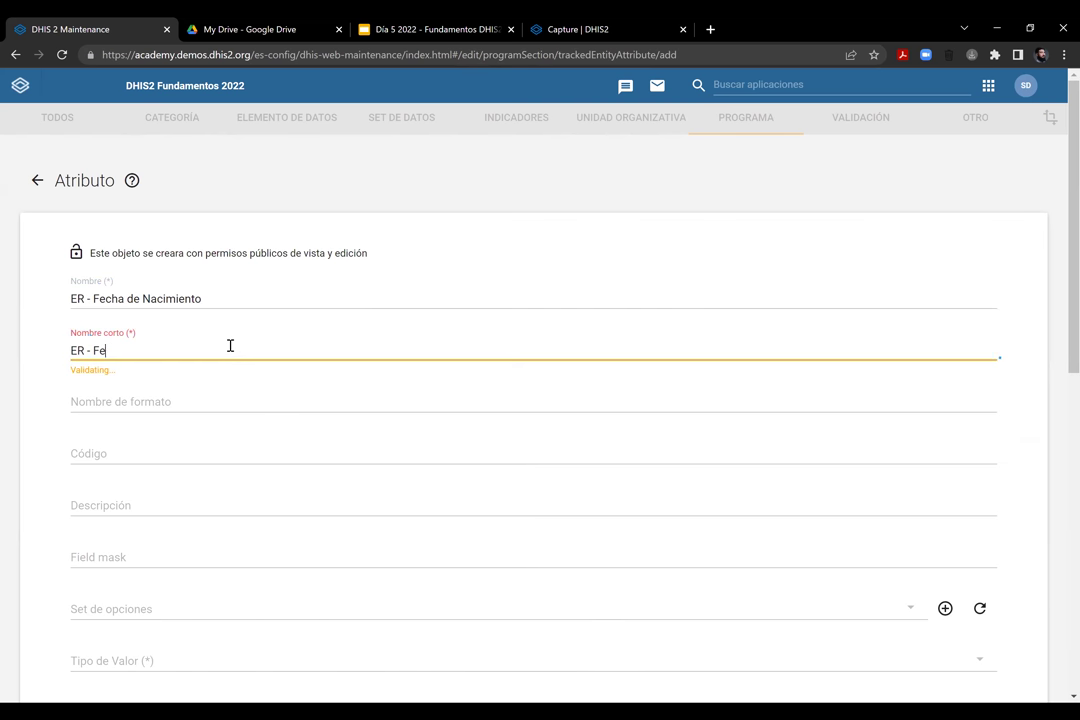
type("cha de Nacimien")
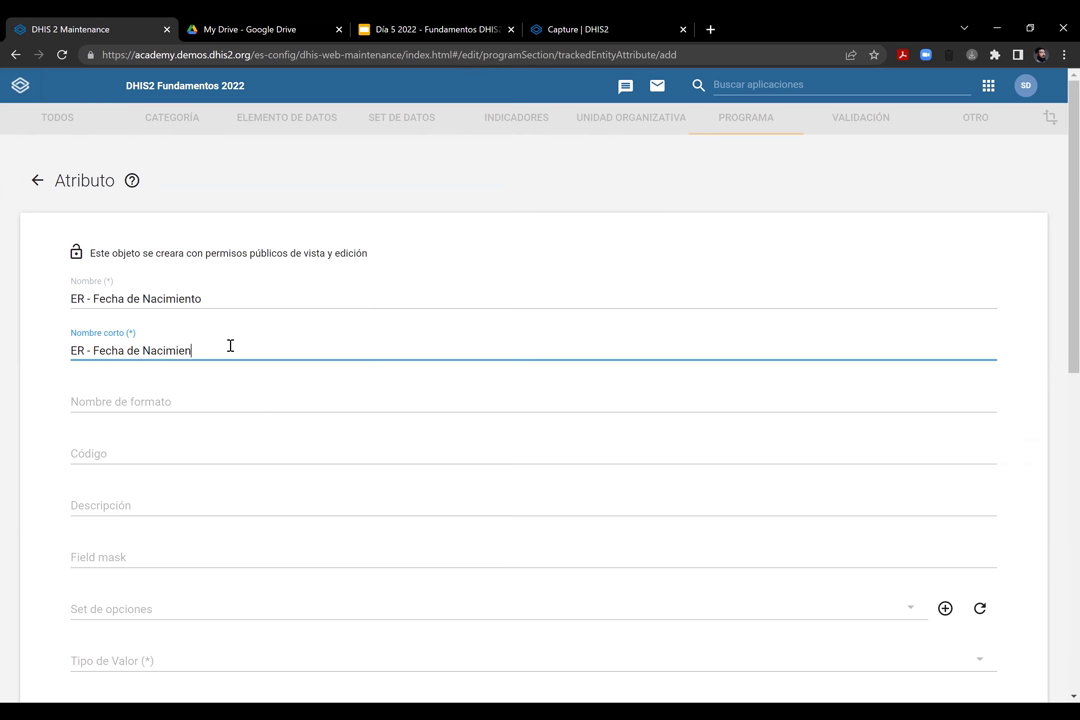
type("to")
left_click(222, 401)
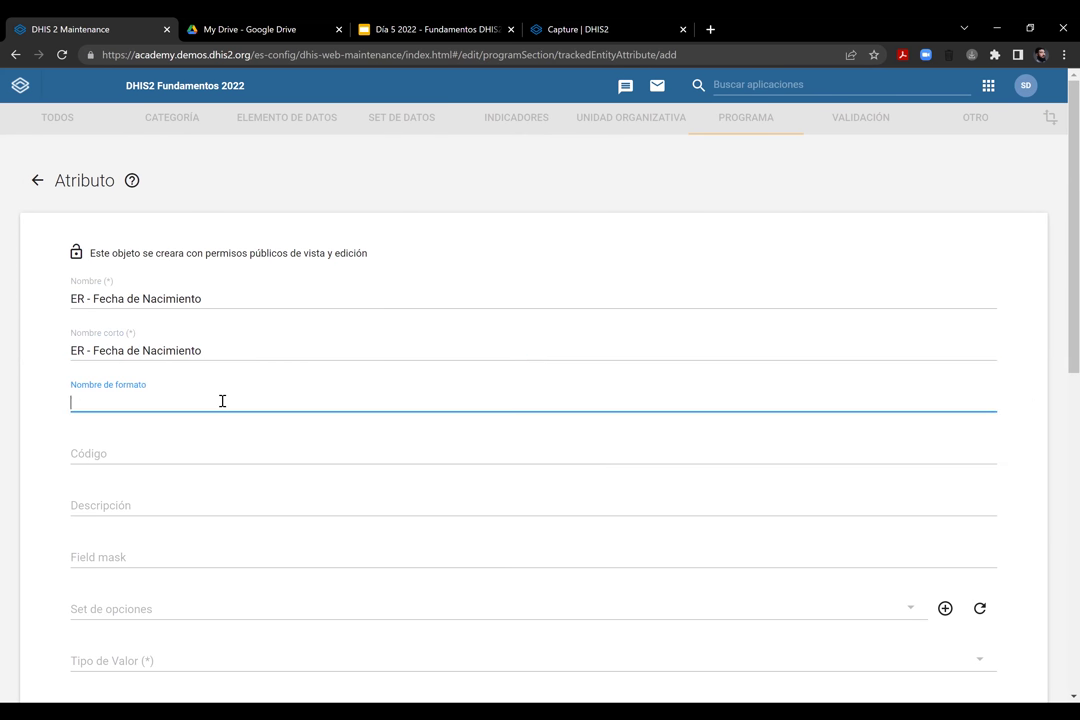
type("Fecha de Nacimiento")
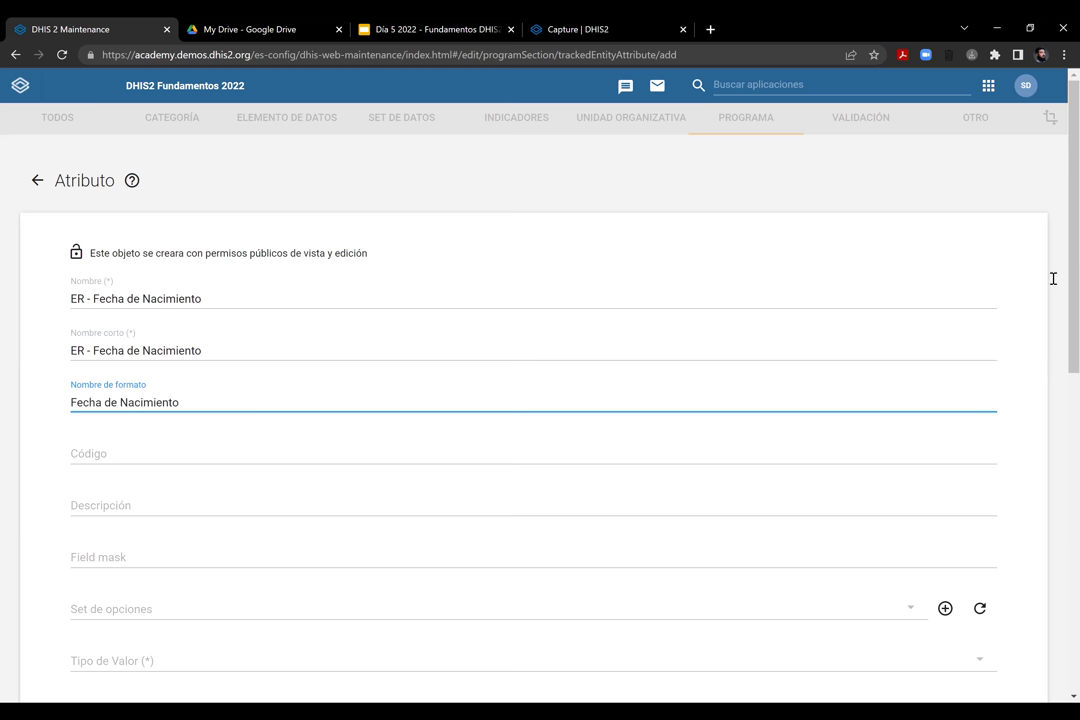
Set value type Age and aggregation type Ninguno
scroll(1053, 277, "down", 1)
scroll(475, 299, "down", 1)
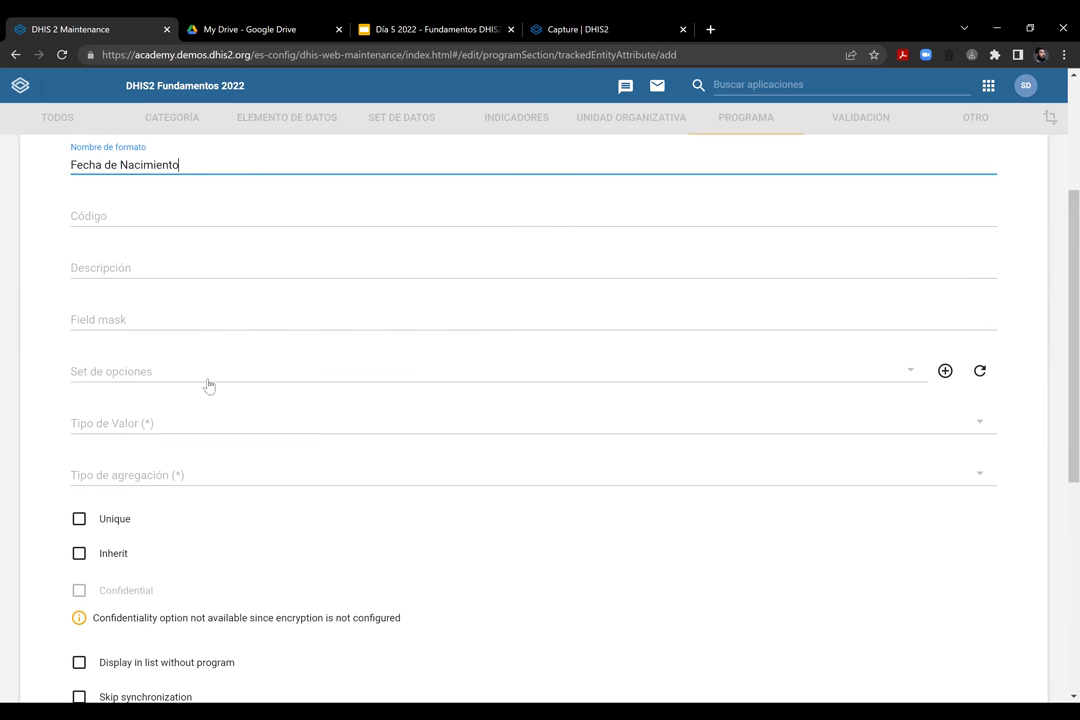
left_click(186, 424)
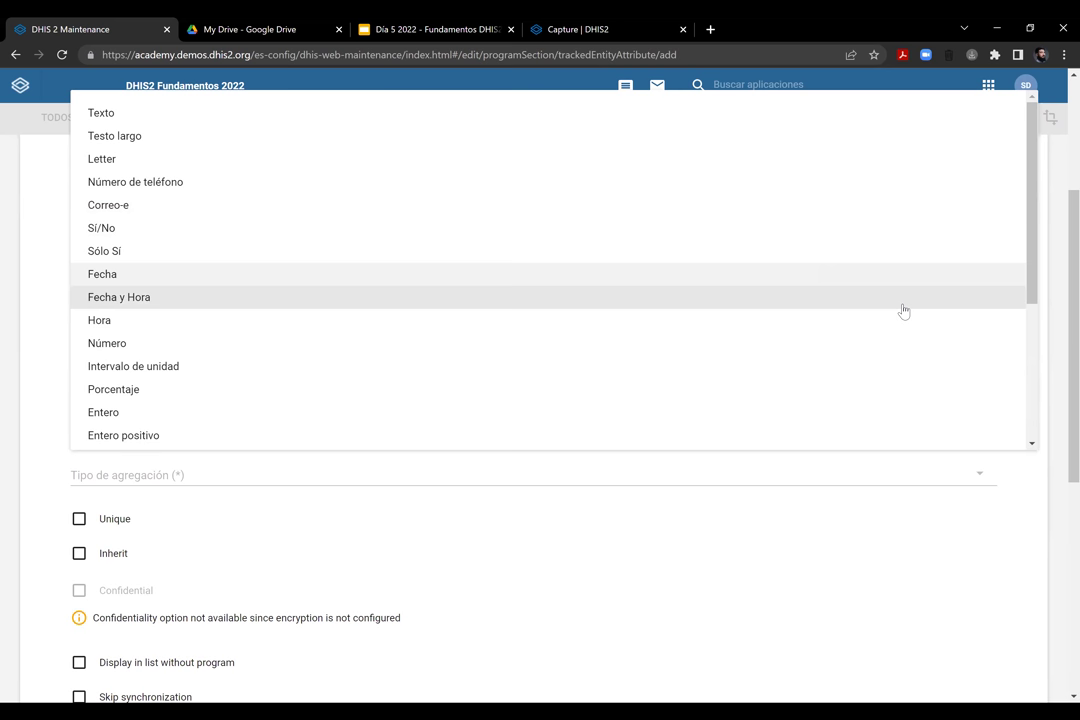
left_click_drag(1032, 270, 1035, 430)
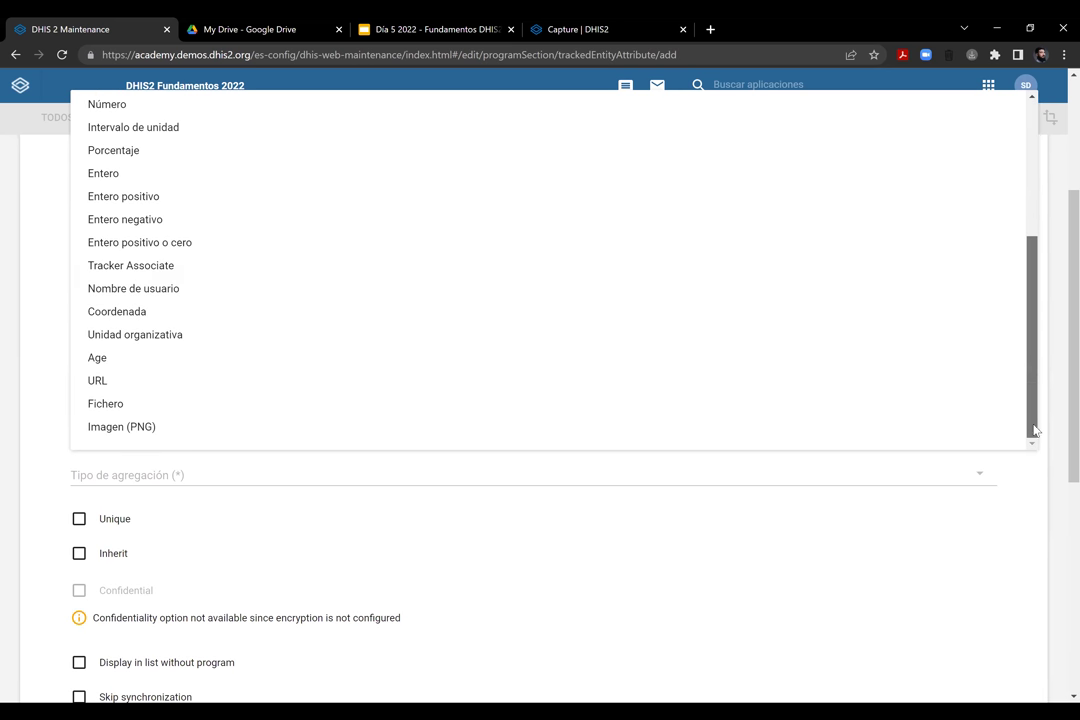
left_click(125, 363)
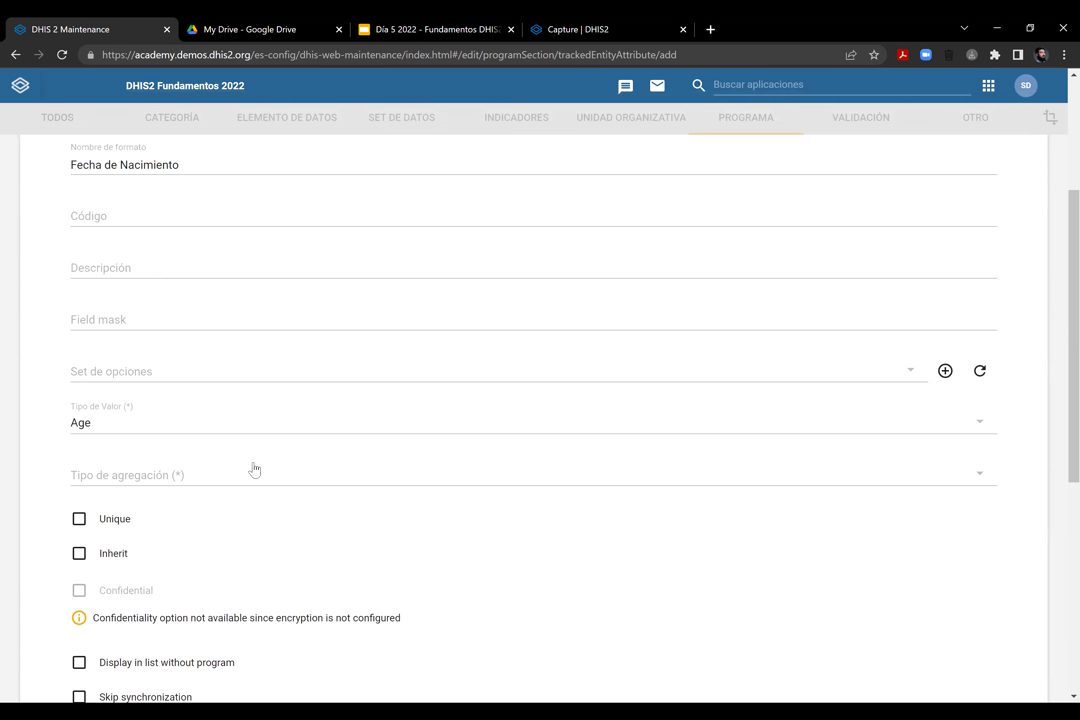
scroll(157, 289, "down", 2)
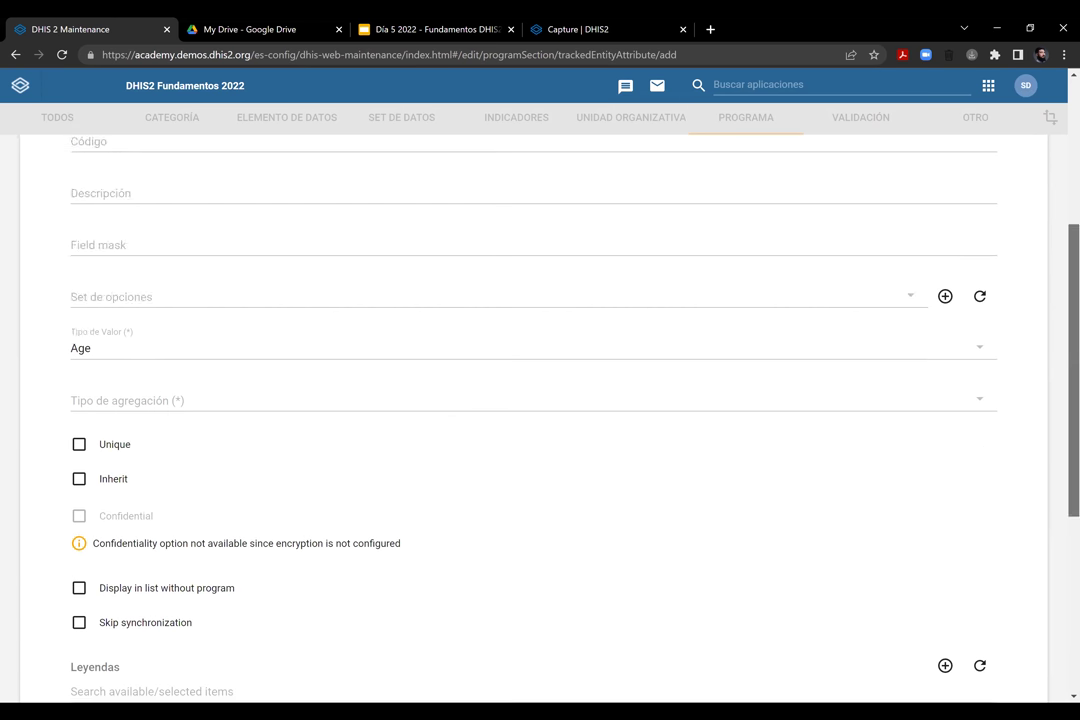
left_click(161, 266)
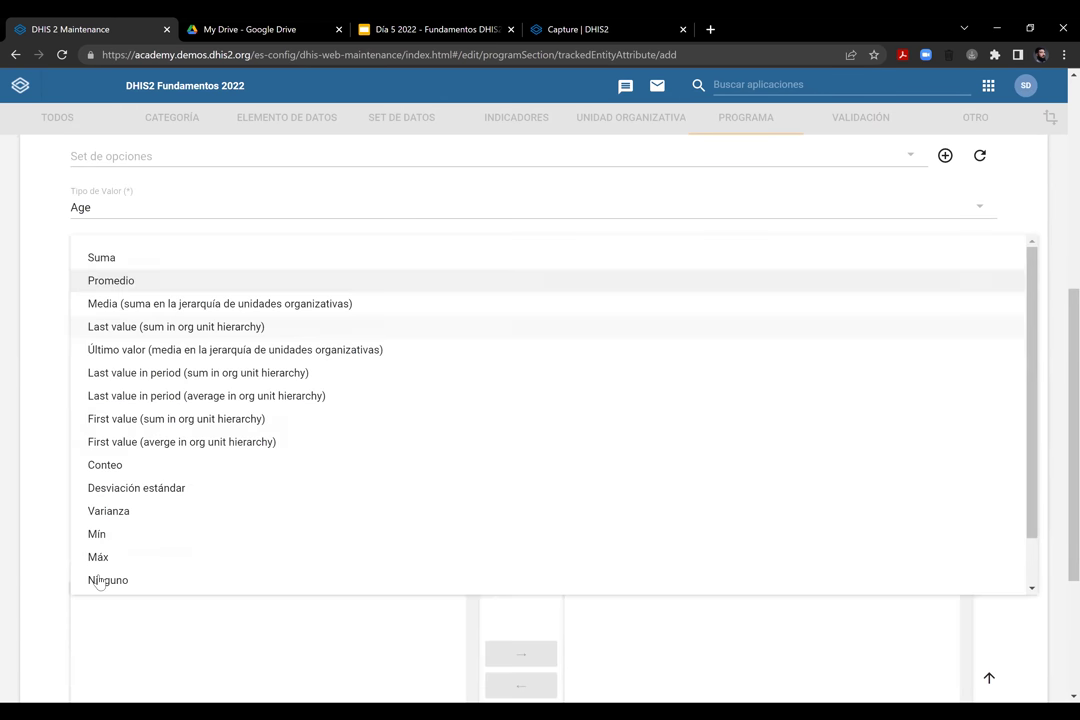
left_click(111, 580)
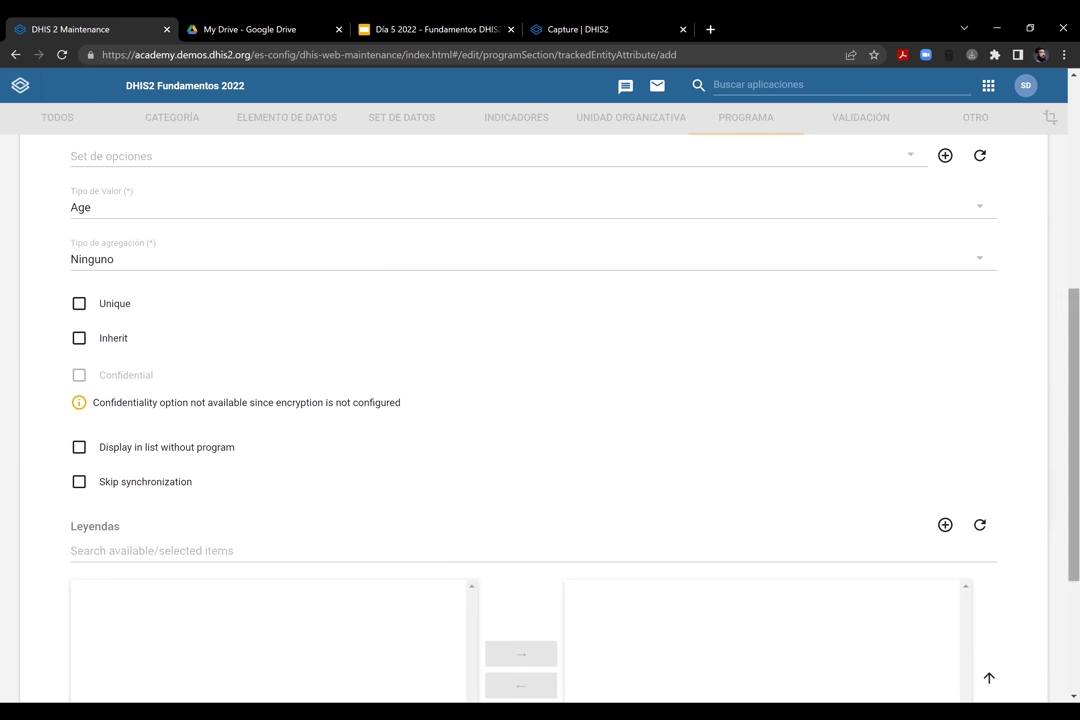
Save the ER - Fecha de Nacimiento attribute
scroll(540, 400, "down", 2)
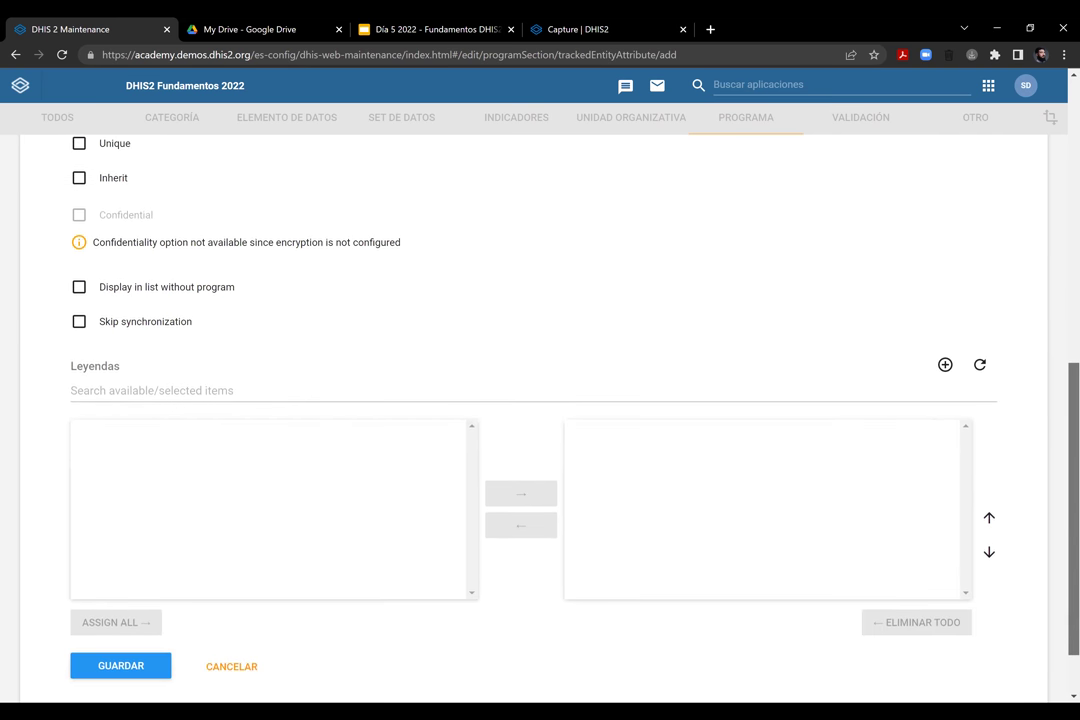
scroll(239, 557, "down", 1)
left_click(113, 591)
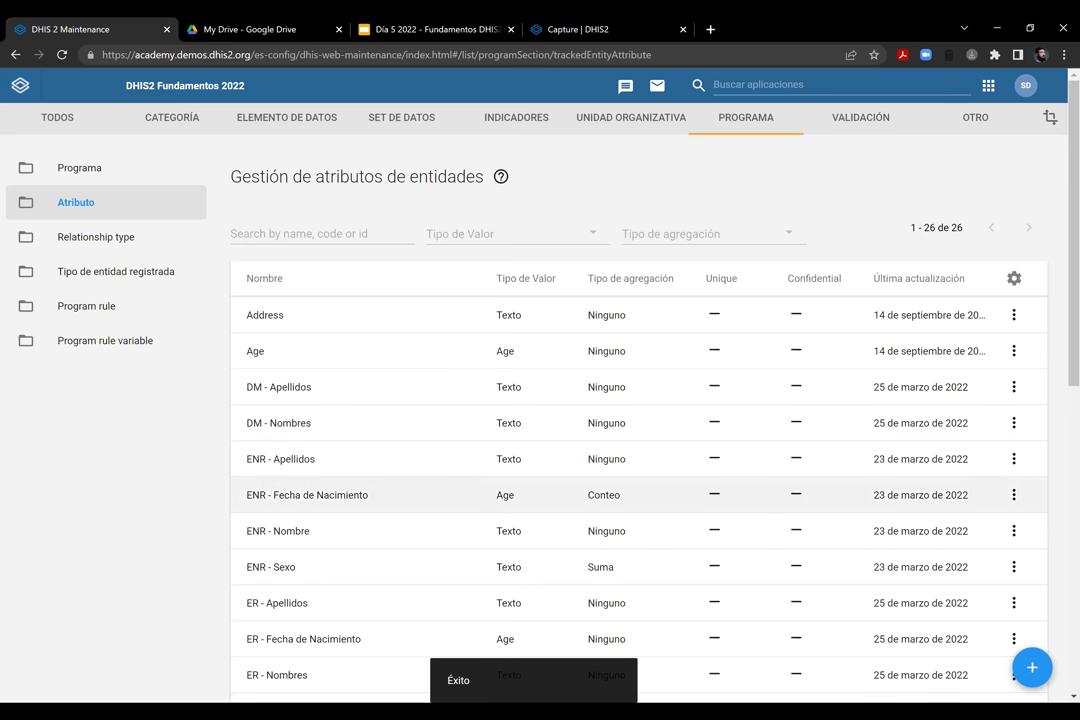
scroll(571, 434, "down", 1)
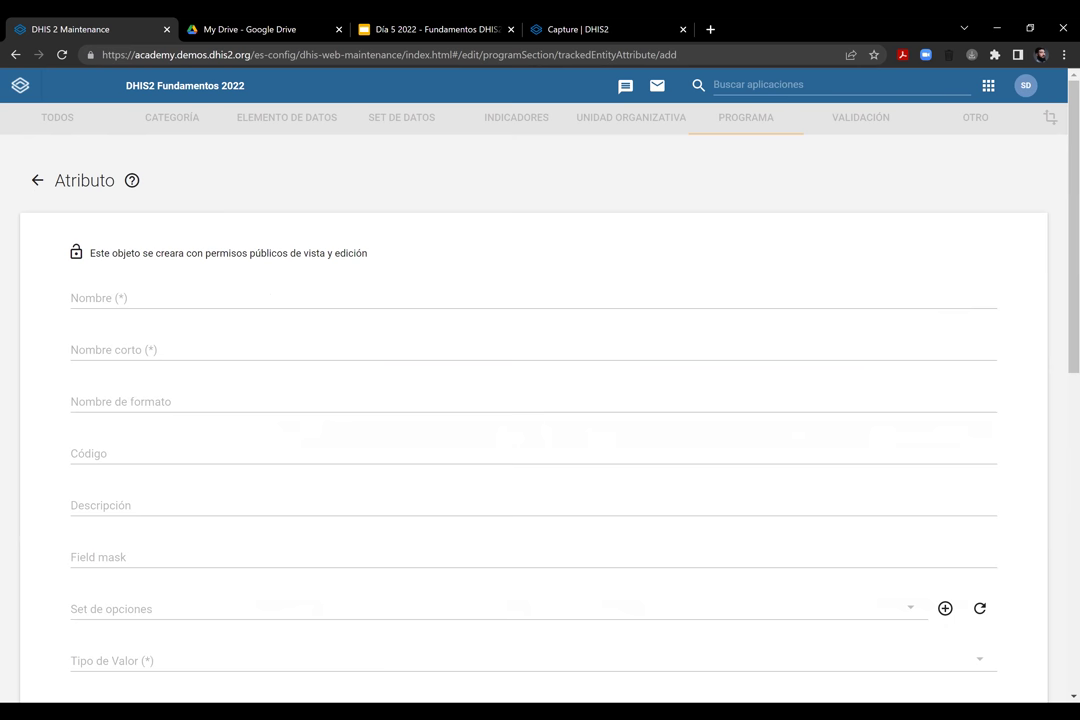
Enter 'ER - Sexo' as name and short name, with form name 'Sexo'
scroll(533, 400, "down", 3)
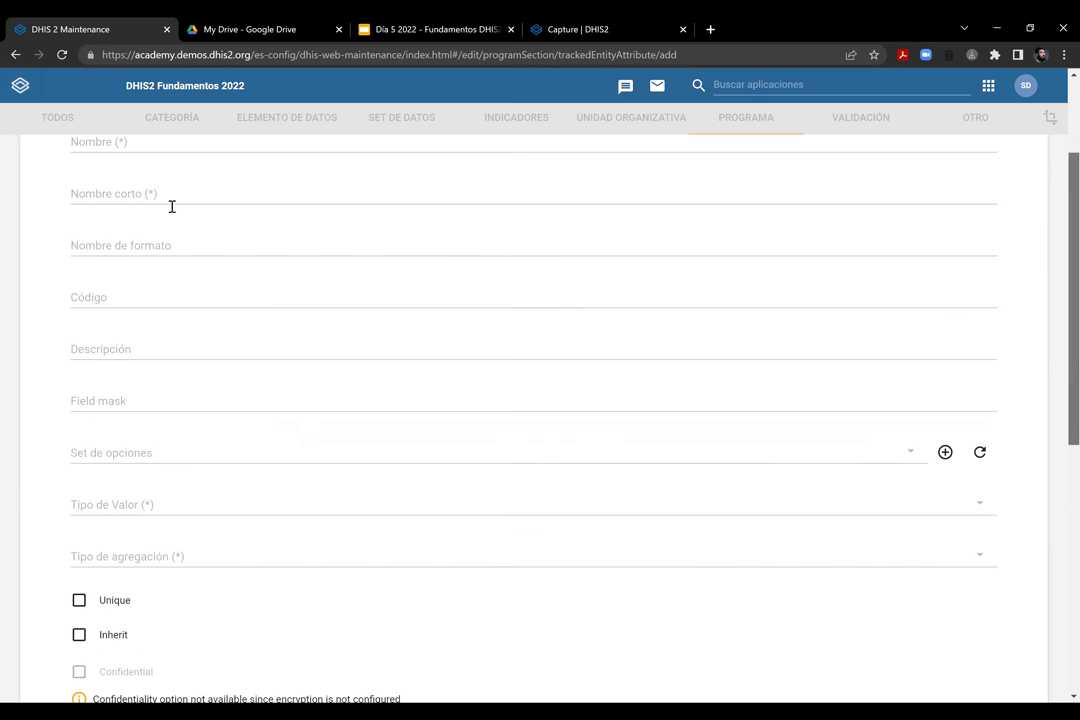
scroll(172, 206, "up", 2)
left_click(168, 217)
type("ER - Se")
key("Tab")
type("ER - ")
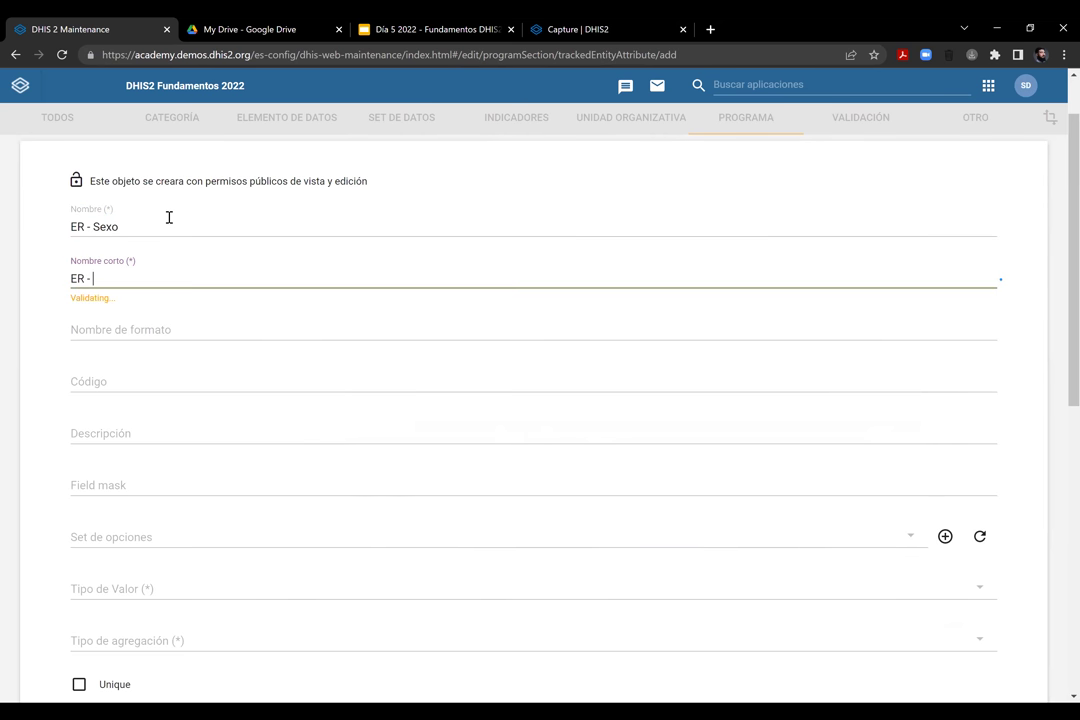
type("Sexo")
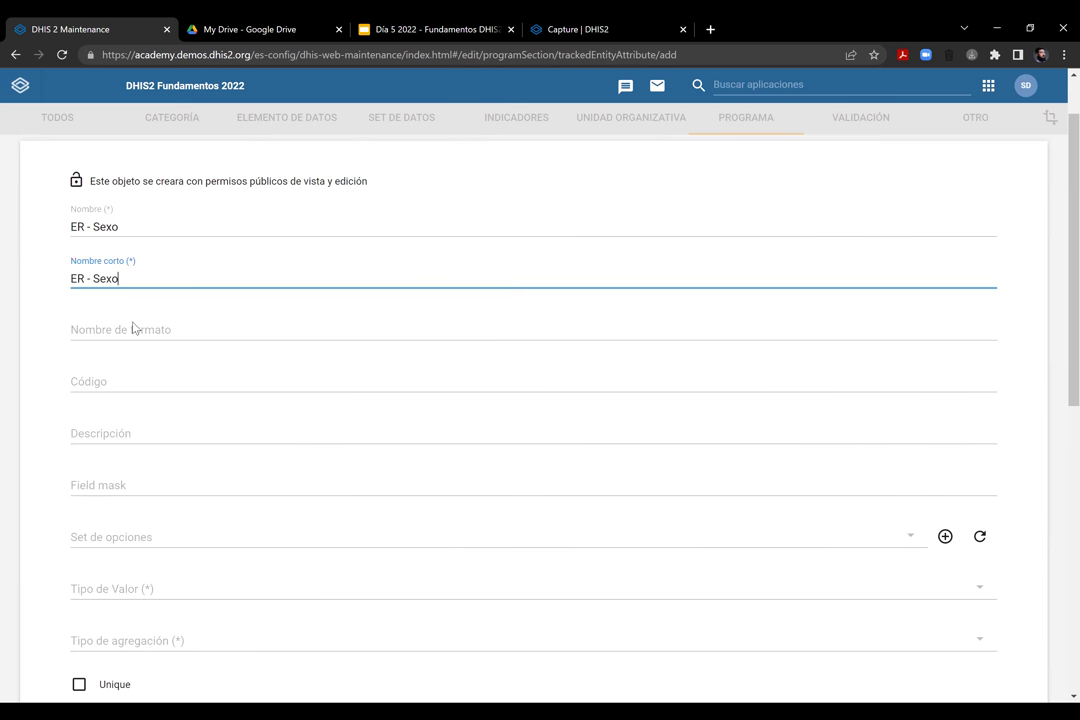
left_click(135, 325)
type("Sexo")
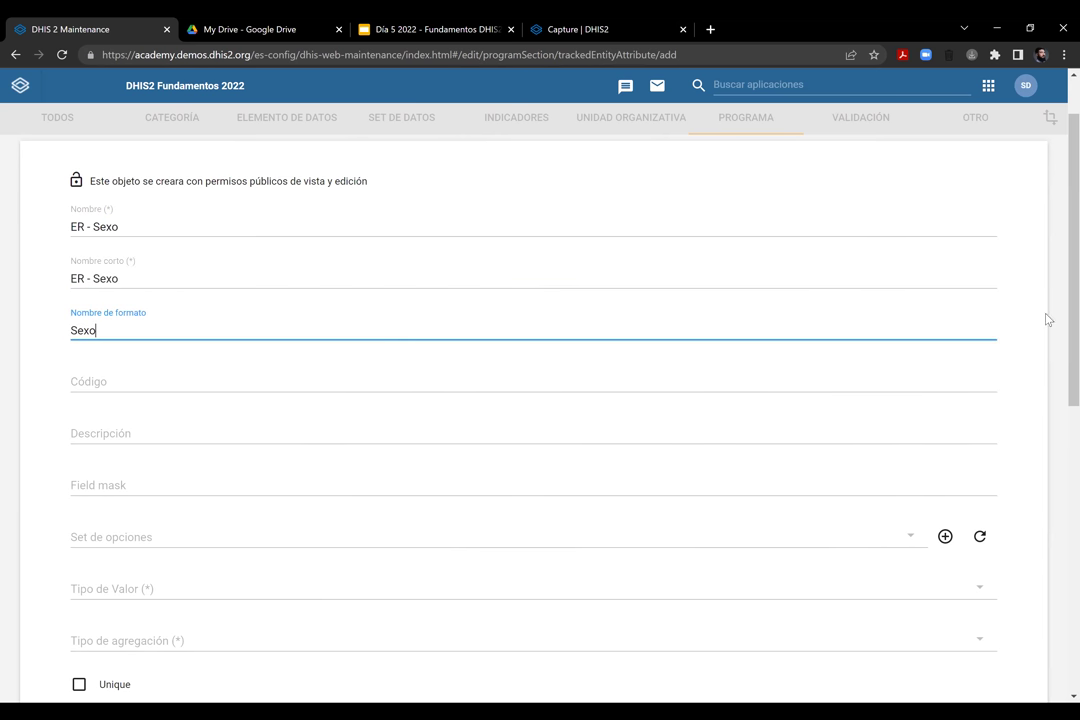
Start creating a new option set for the ER - Sexo attribute
scroll(1047, 319, "down", 3)
scroll(875, 359, "up", 1)
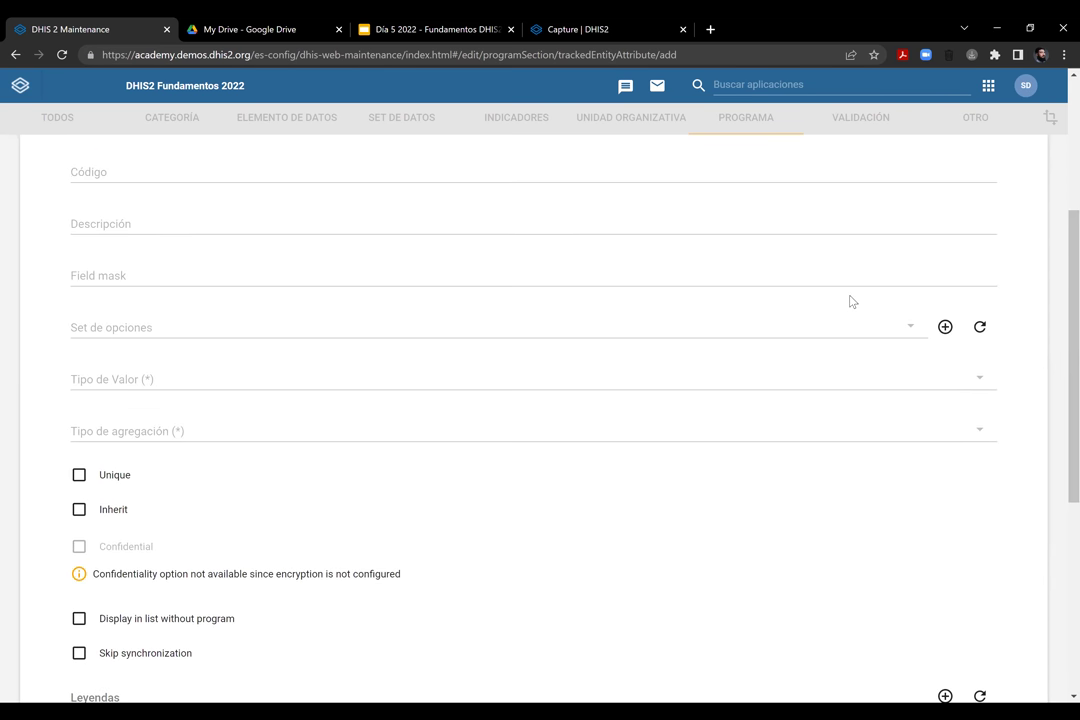
left_click(945, 327)
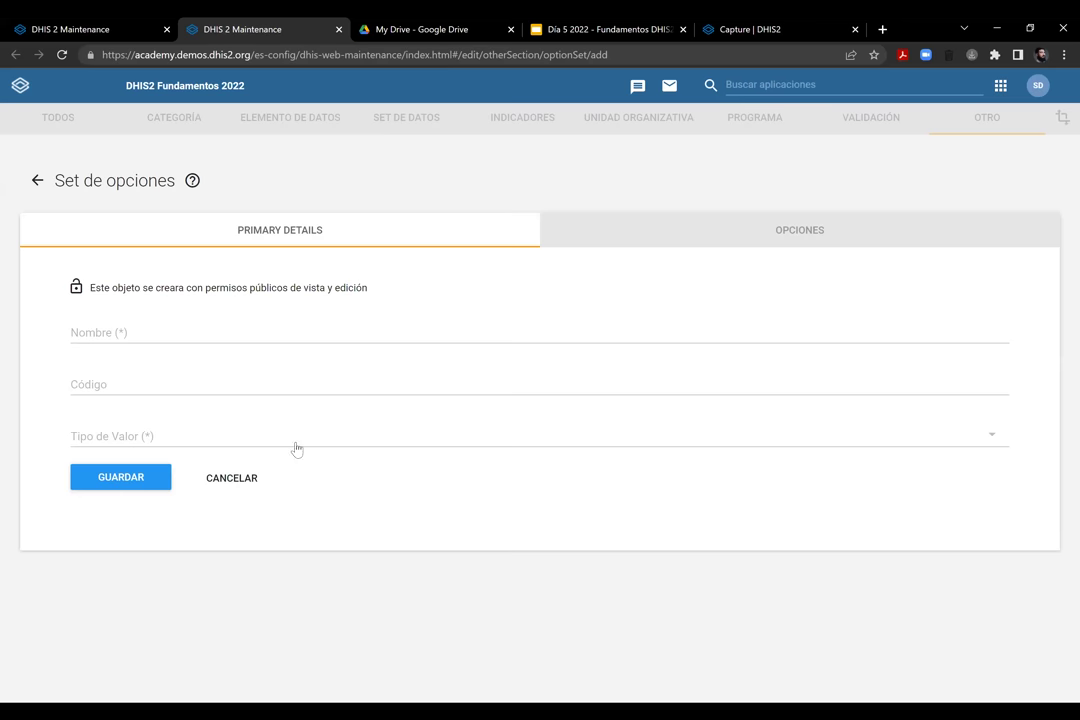
Name the new option set 'ER - Sexo', give it value type Texto, and save it
left_click(123, 328)
type("ER")
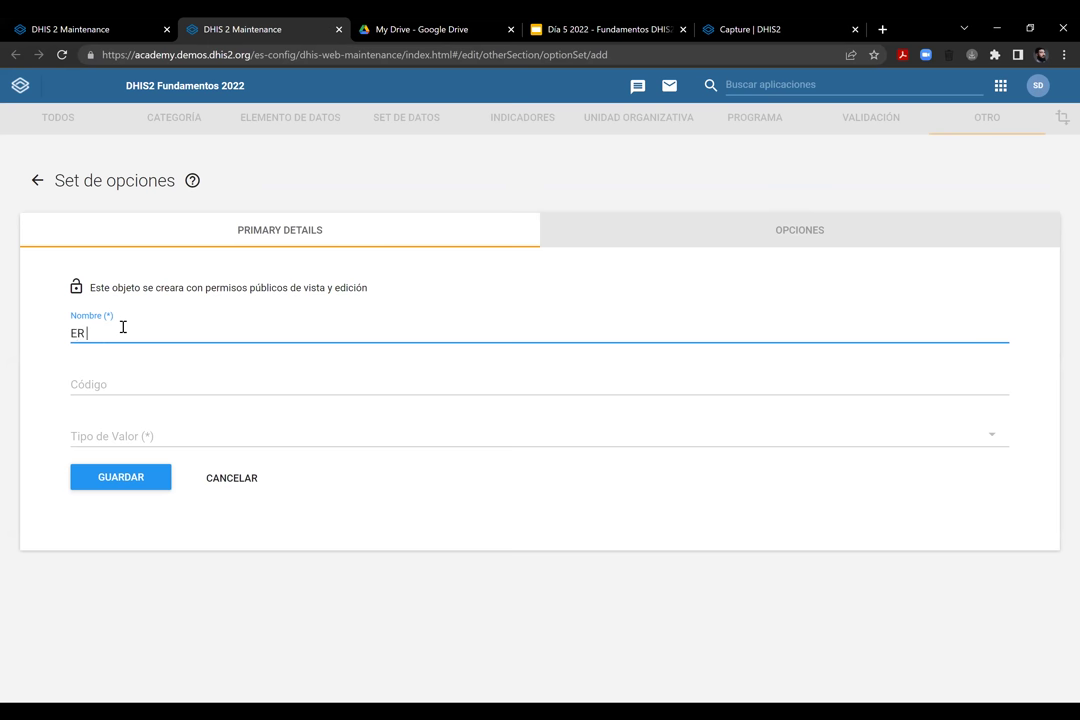
type(" - Sexo")
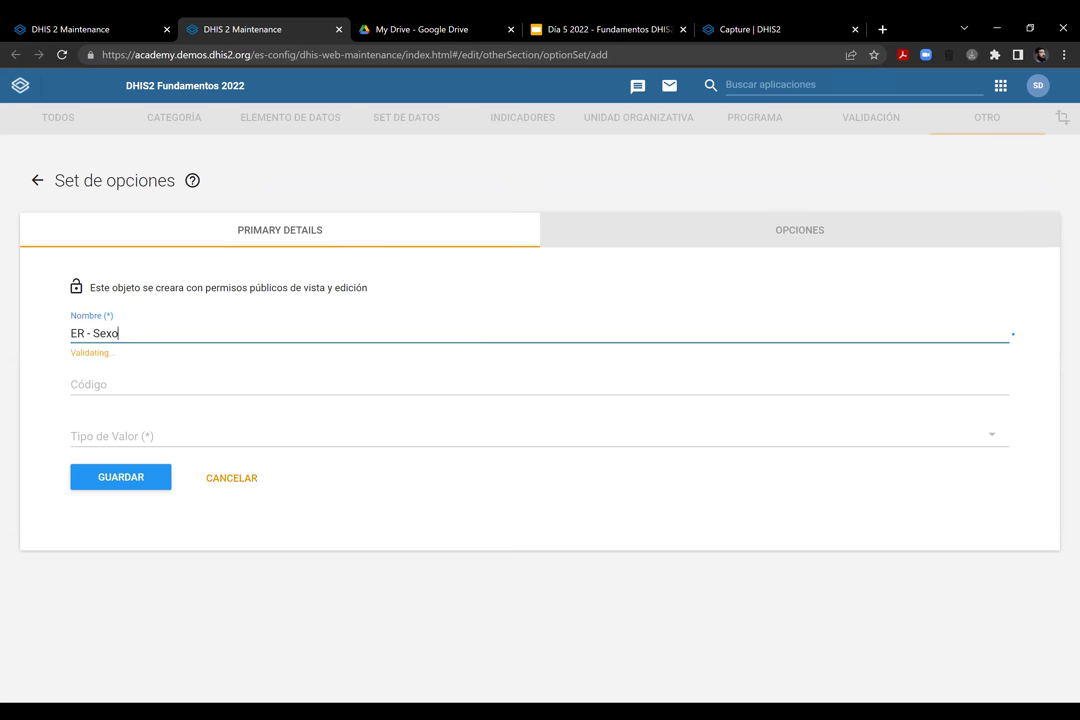
left_click(75, 29)
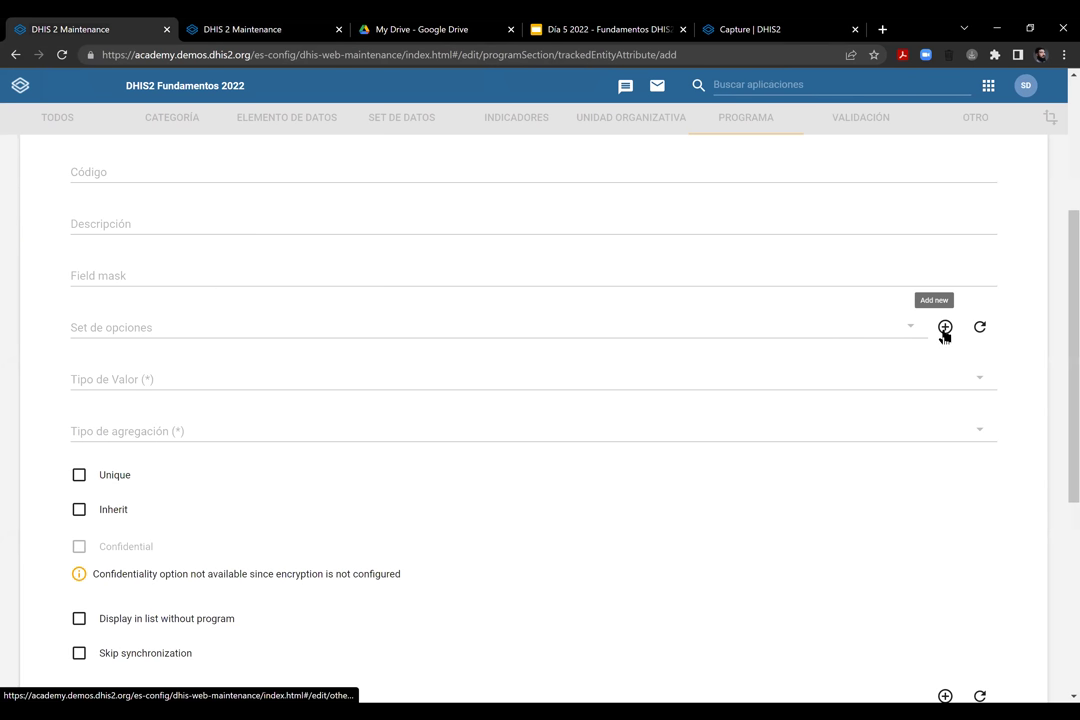
left_click(288, 27)
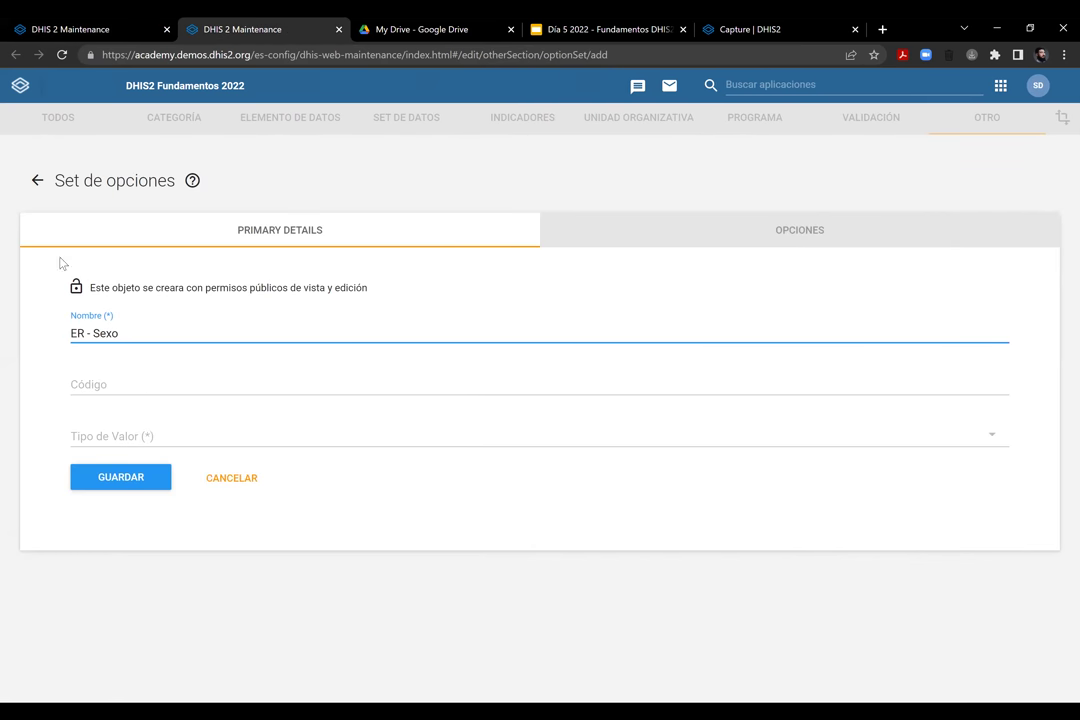
left_click(149, 385)
left_click(140, 436)
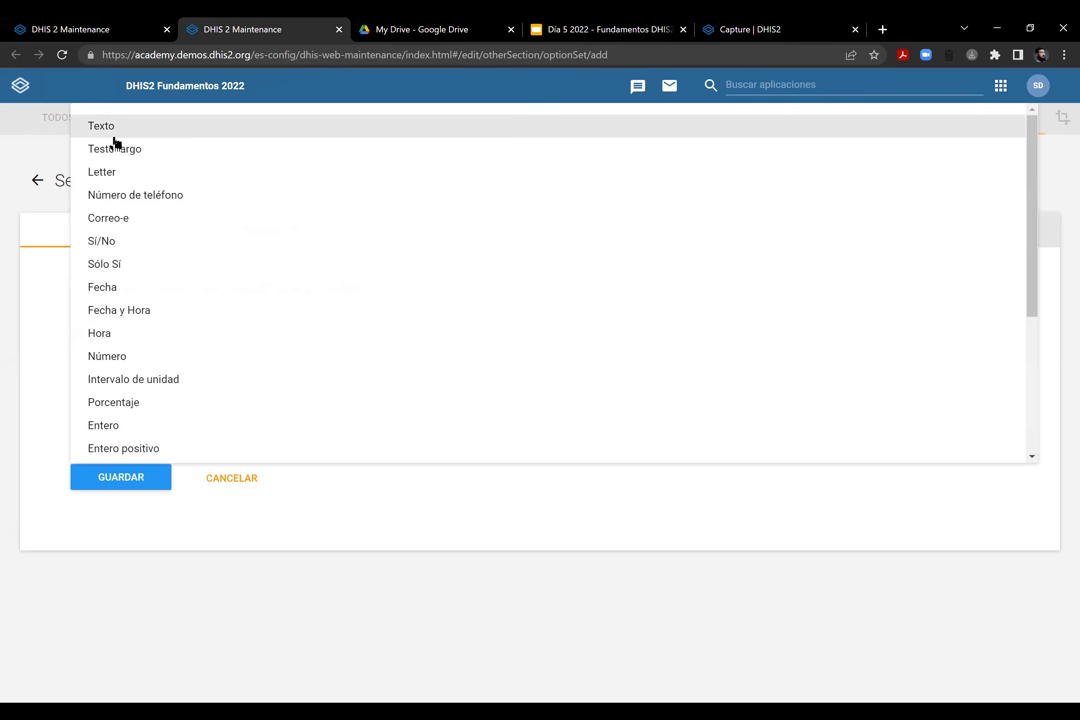
left_click(113, 133)
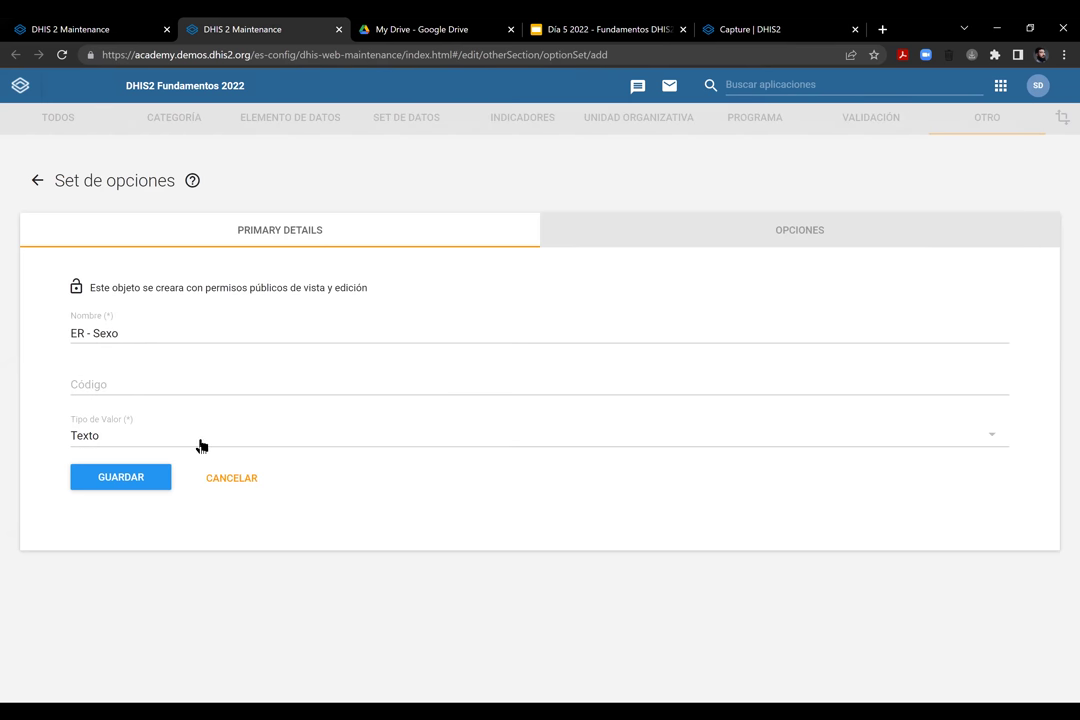
left_click(135, 479)
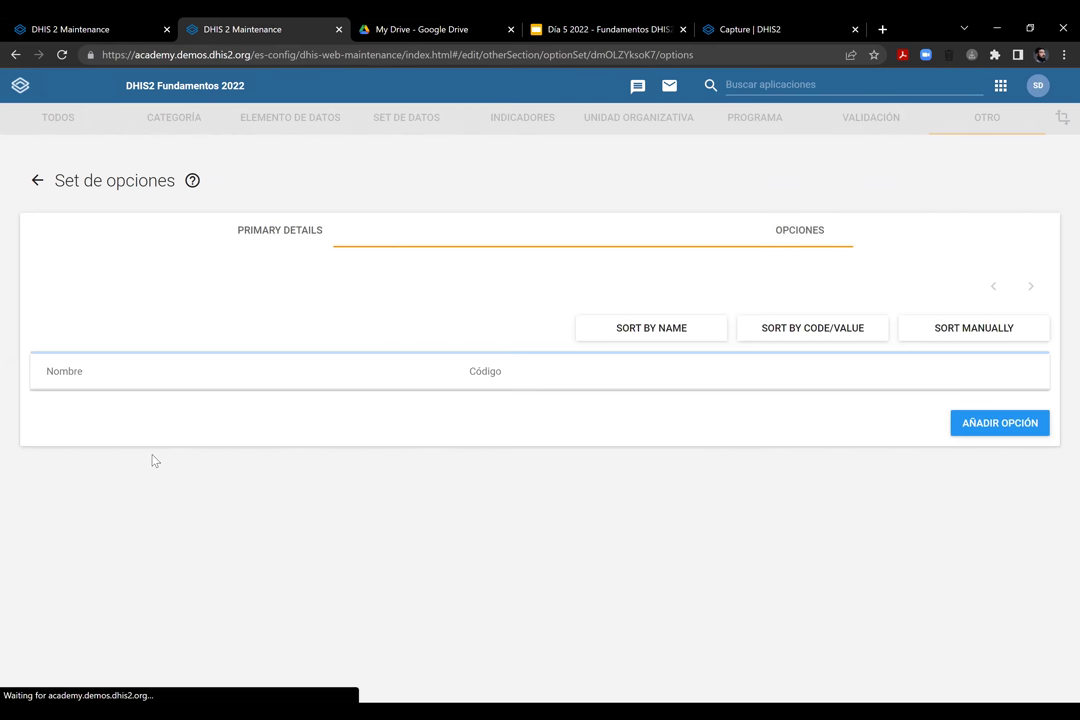
Add the option Masculino with code MALE
left_click(916, 419)
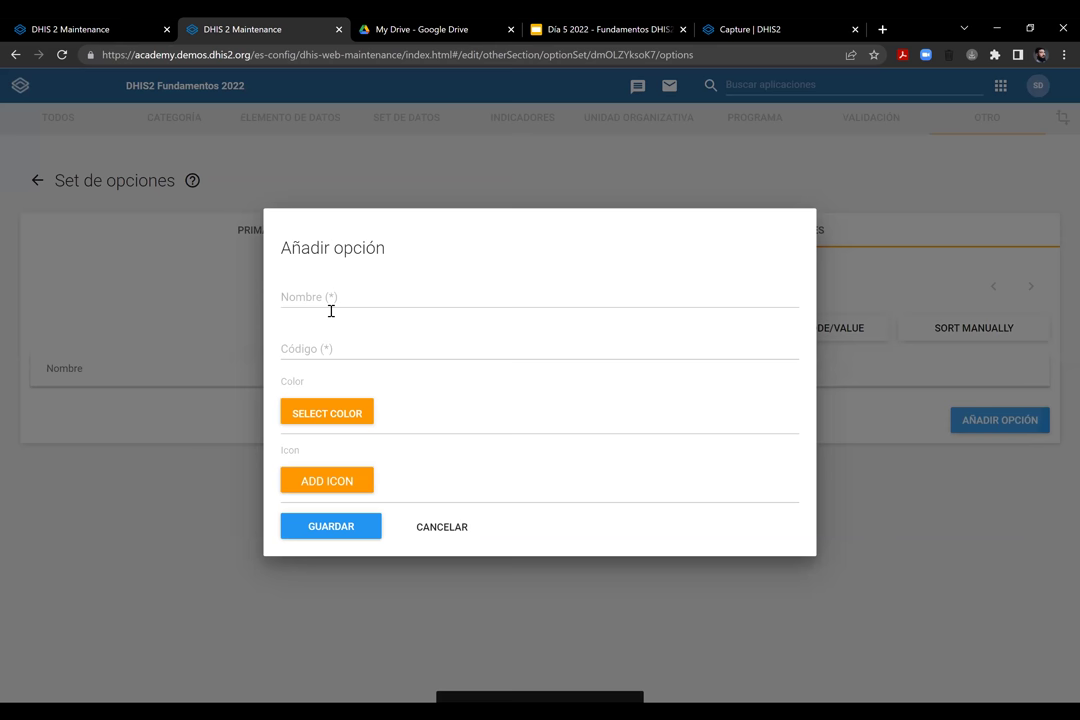
left_click(330, 311)
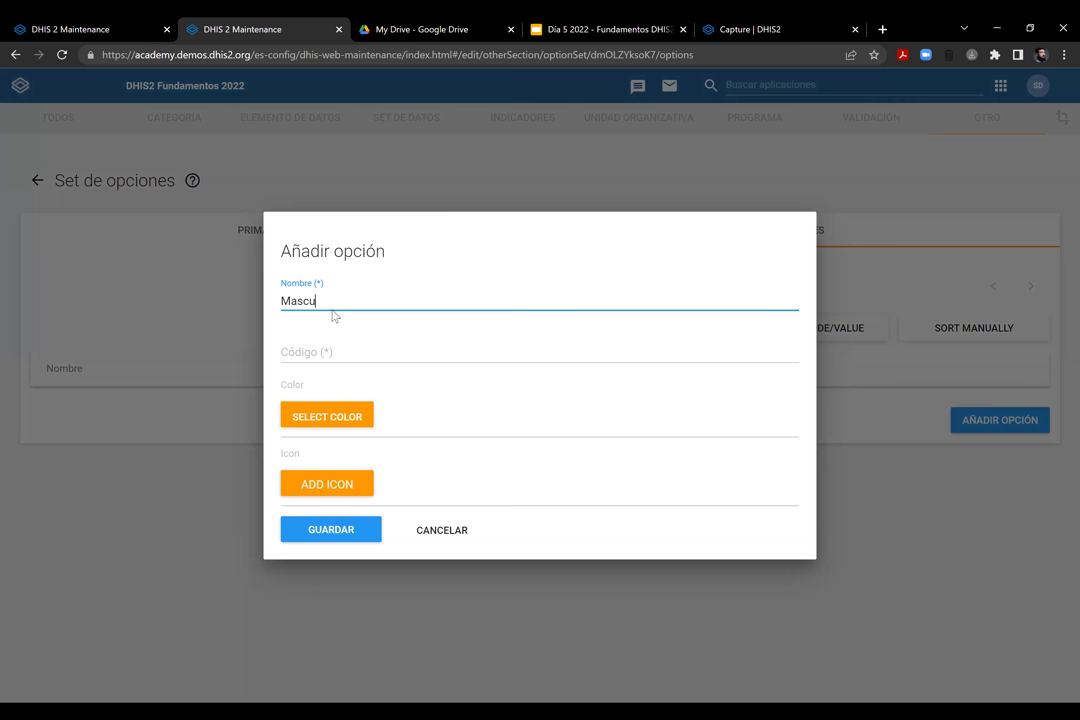
key("Tab")
type("MALE")
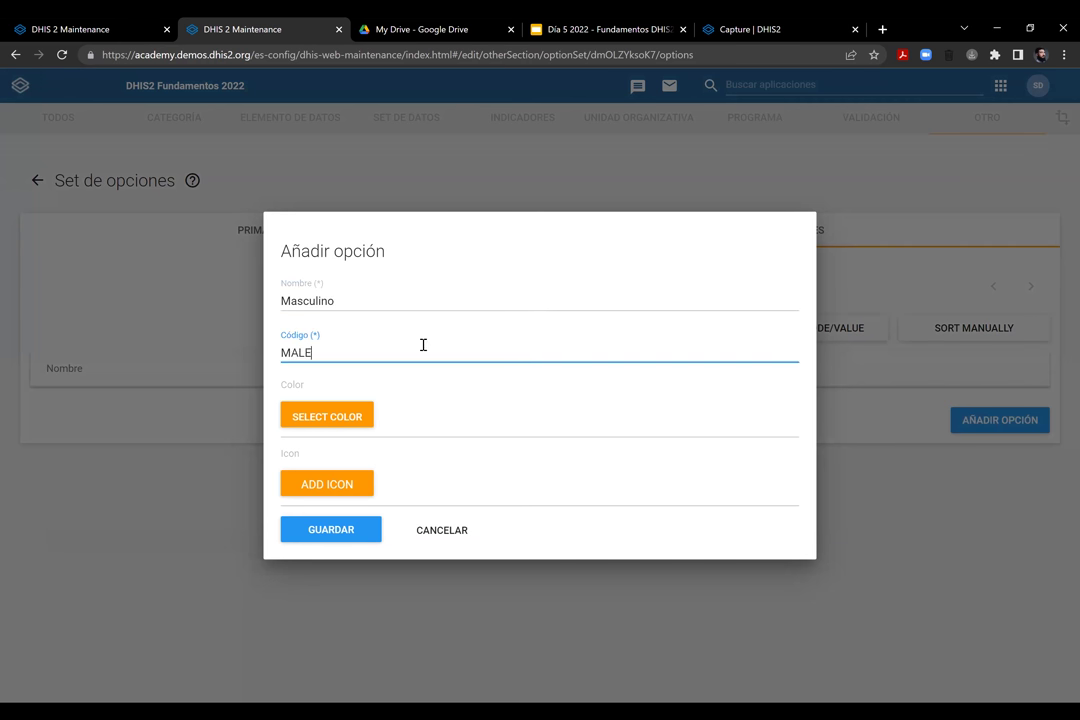
key("Return")
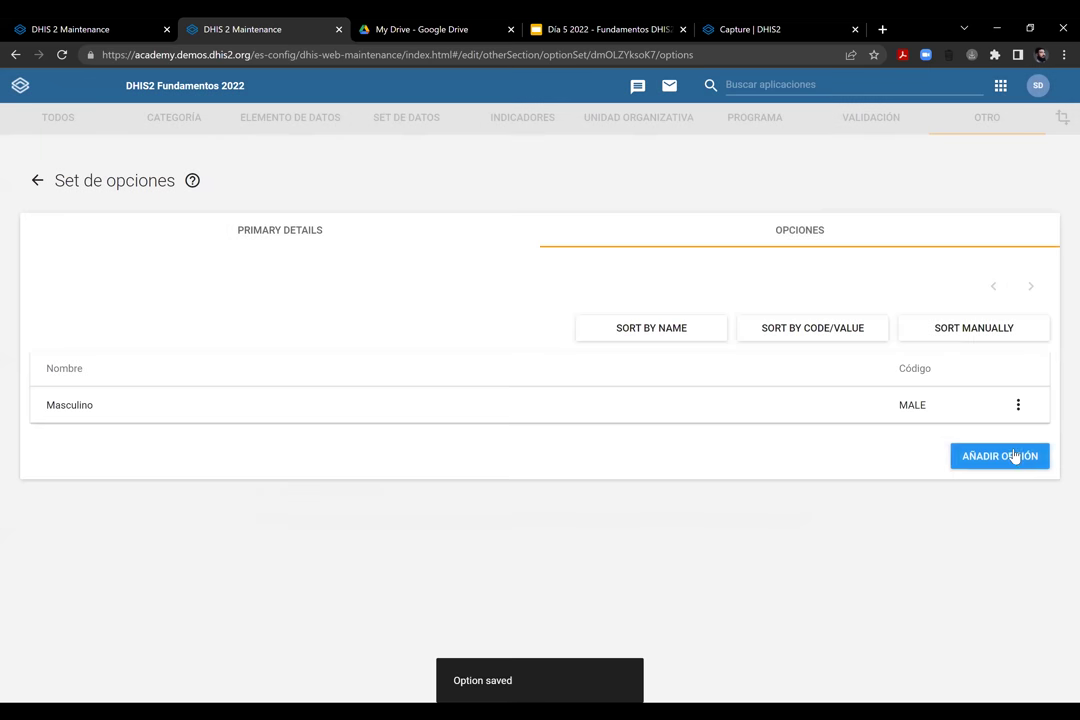
Add the option Femenino with code FEMALE, correcting the mistyped code and name
left_click(962, 456)
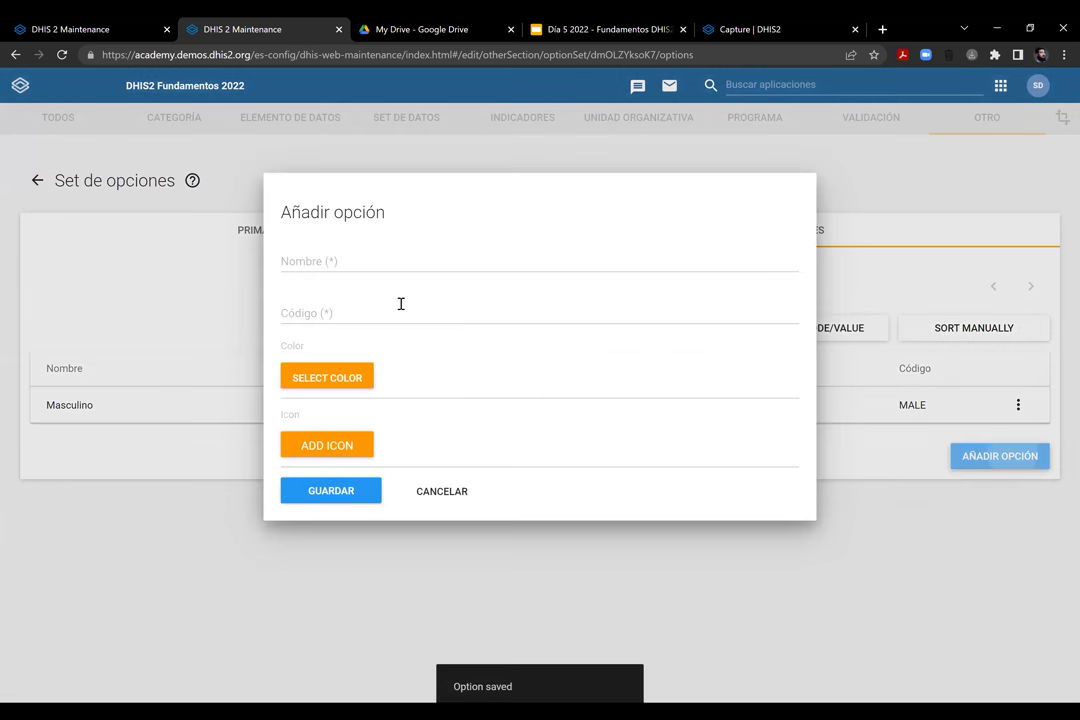
left_click(401, 304)
type("FEMENIN")
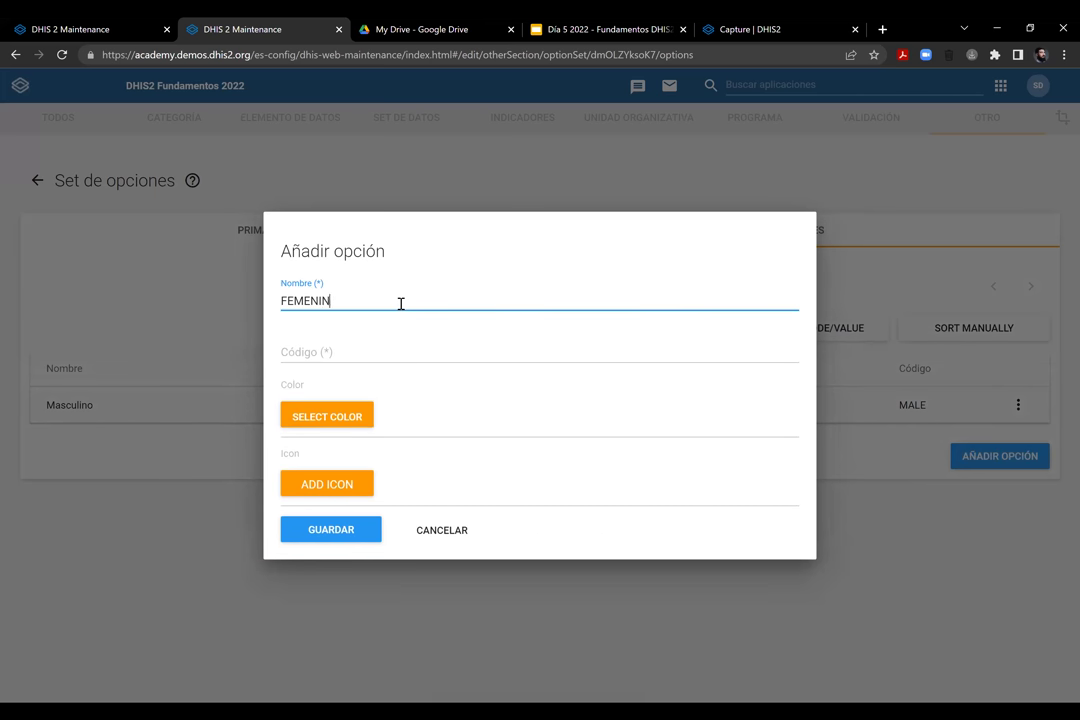
type("O")
left_click(381, 345)
type("DEMALE")
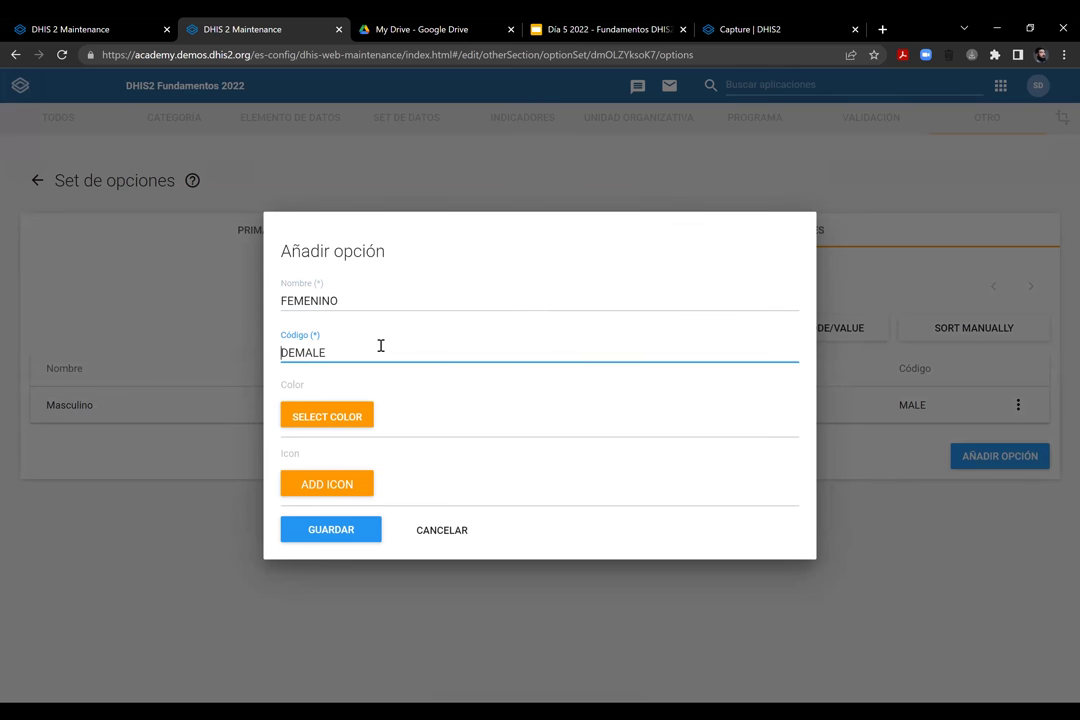
key("Delete")
type("F")
left_click(316, 529)
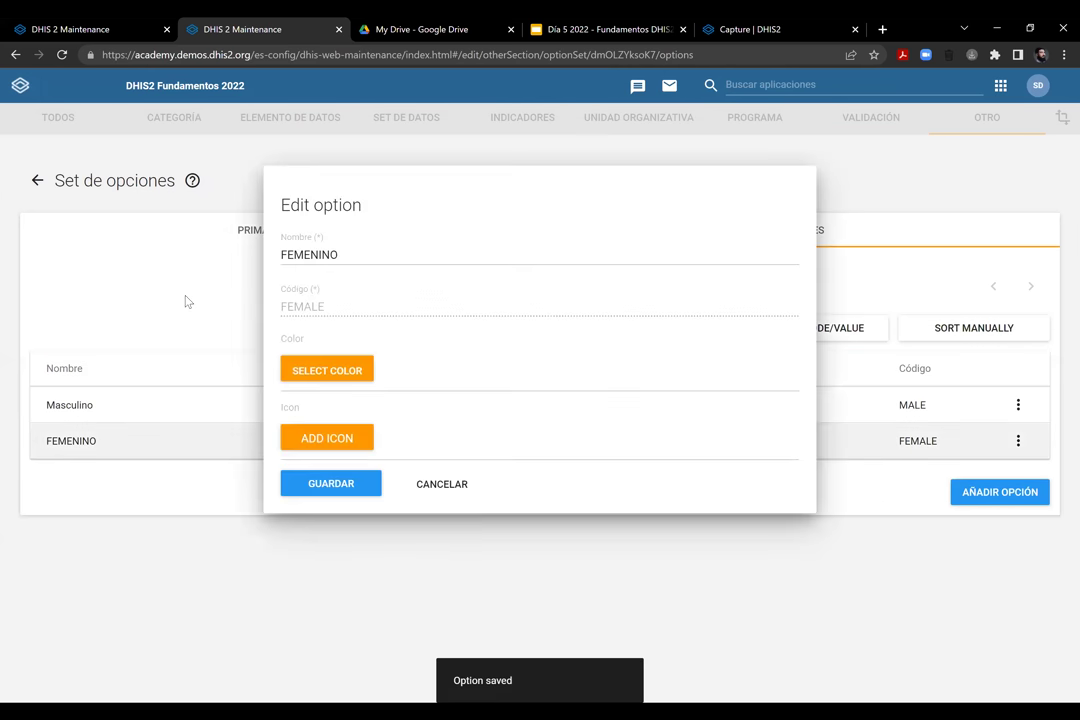
key("Tab")
type("Femenino")
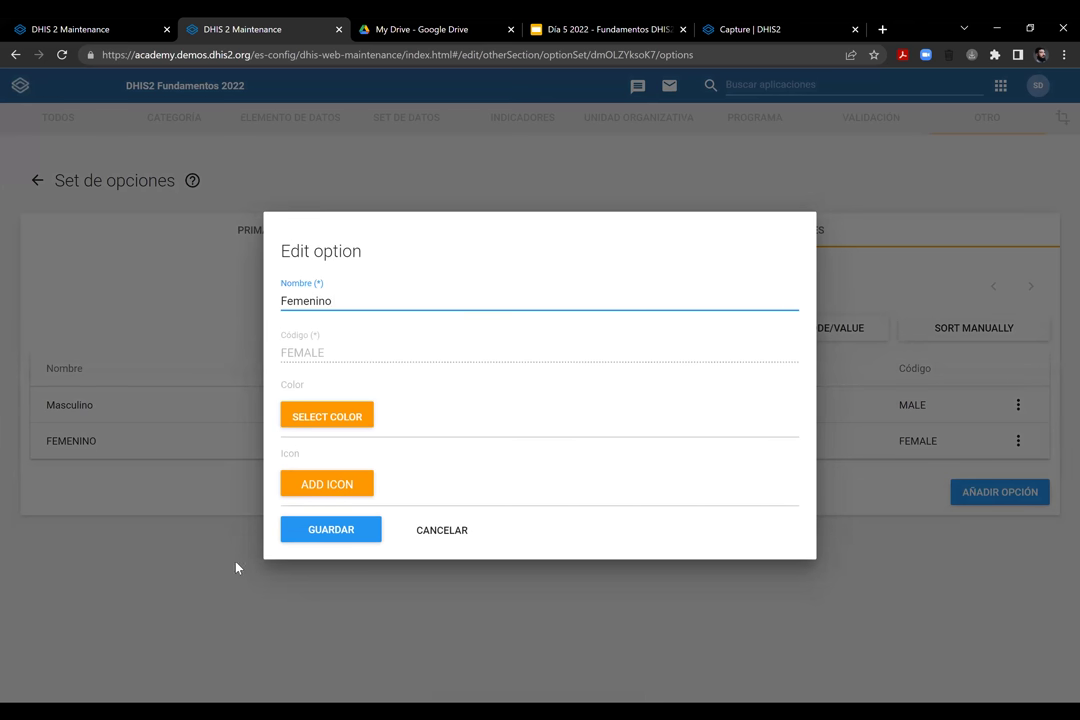
left_click(321, 529)
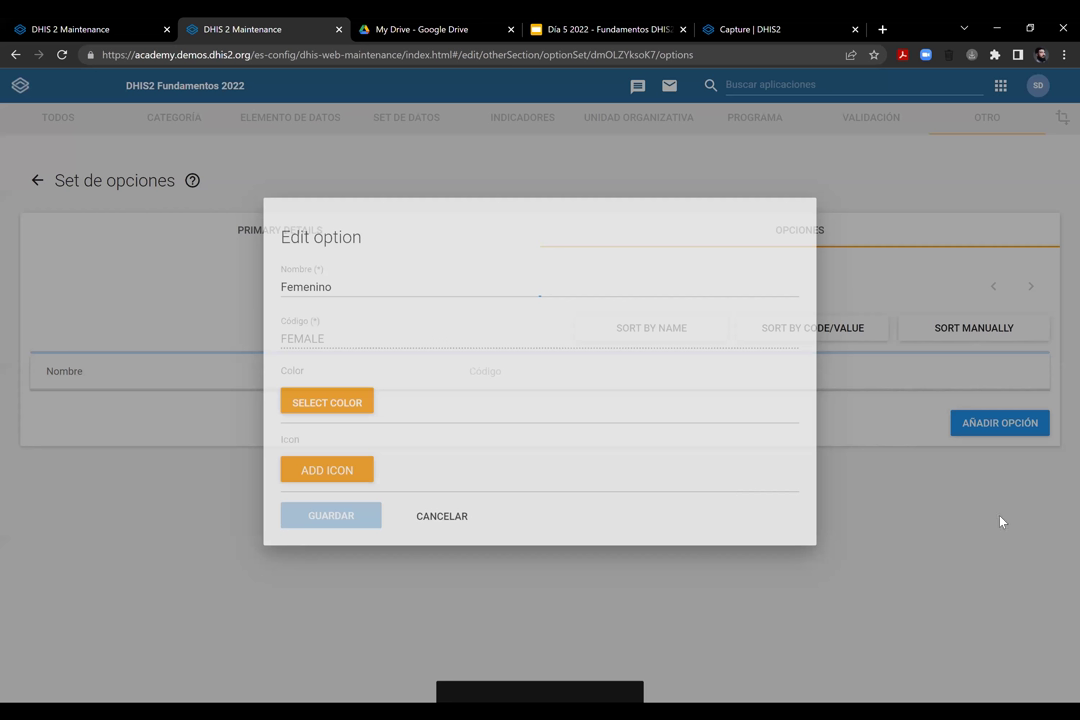
Add the option Desconocido with code UNKNOWN, then return to the option set details
left_click(1003, 495)
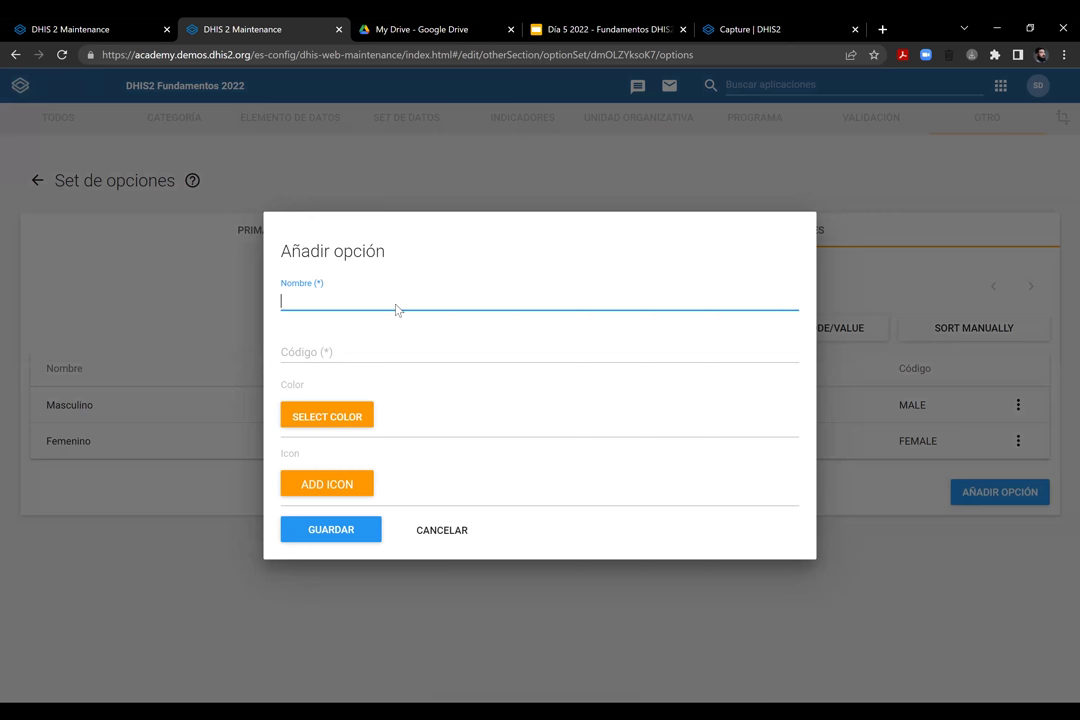
type("Desconocido")
left_click(415, 352)
type("DESCON")
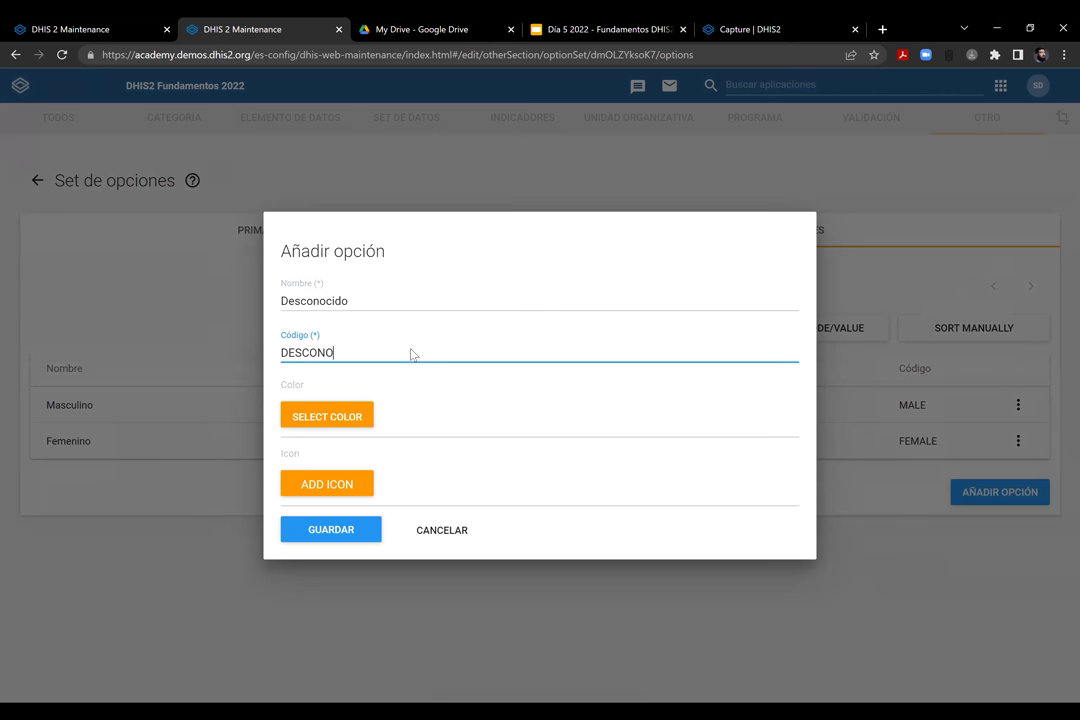
type("O")
key("BackSpace")
key("BackSpace")
key("BackSpace")
key("BackSpace")
key("BackSpace")
key("BackSpace")
key("BackSpace")
type("UNKNOWN")
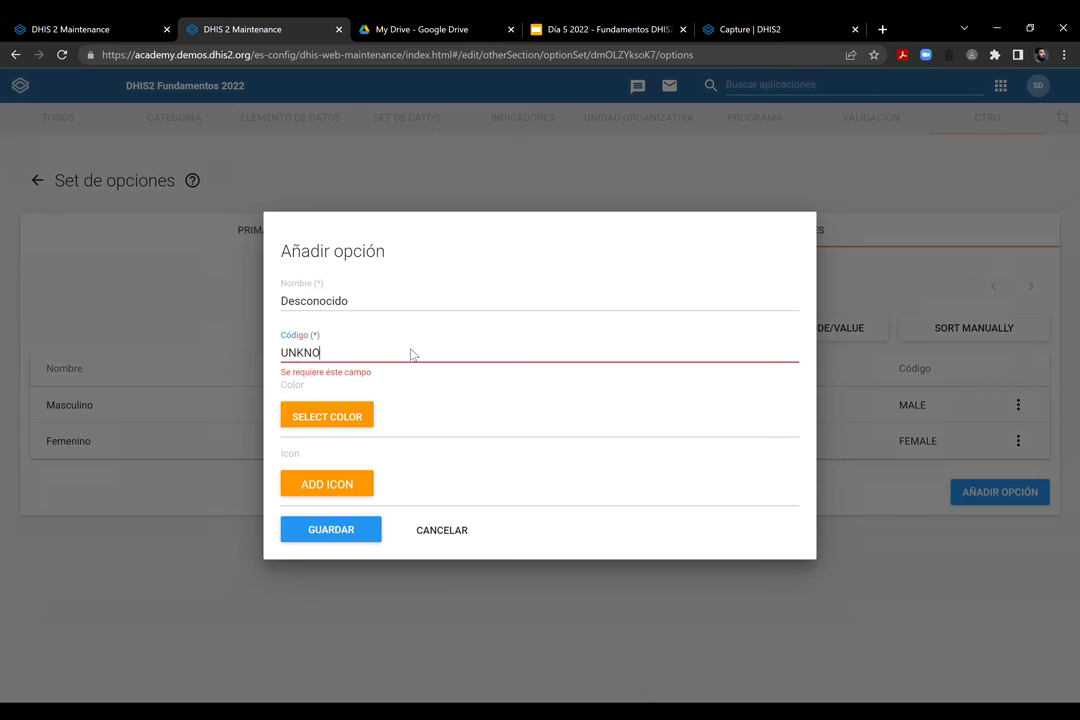
left_click(340, 528)
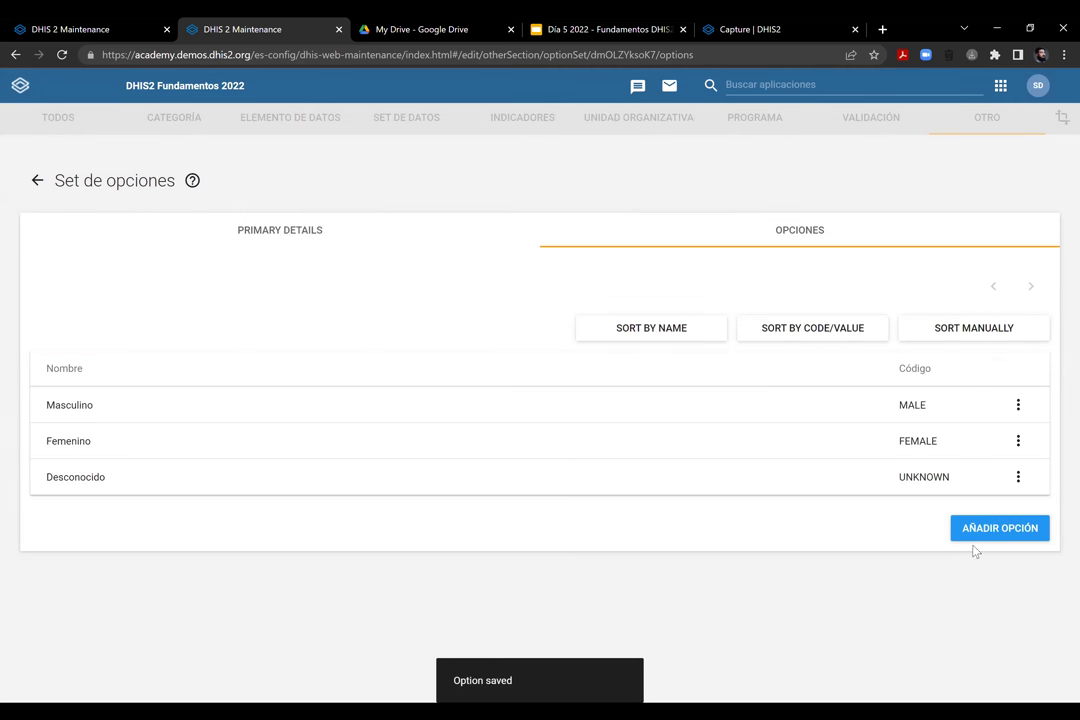
left_click(258, 232)
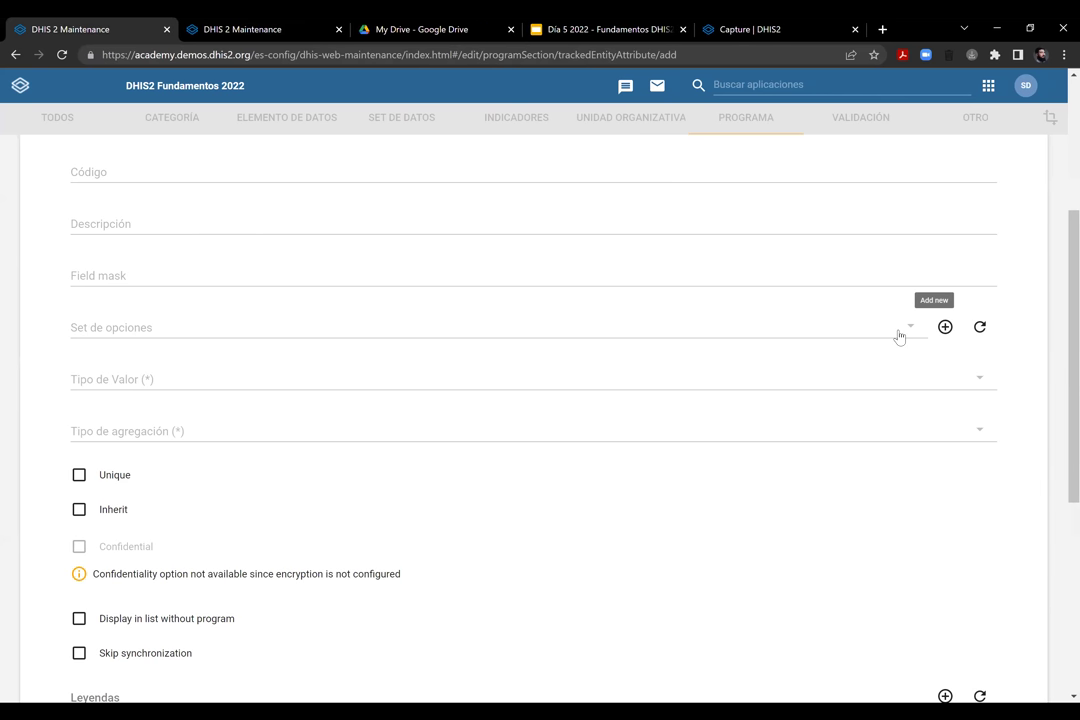
Select 'ER - Sexo' as the attribute's option set
left_click(897, 335)
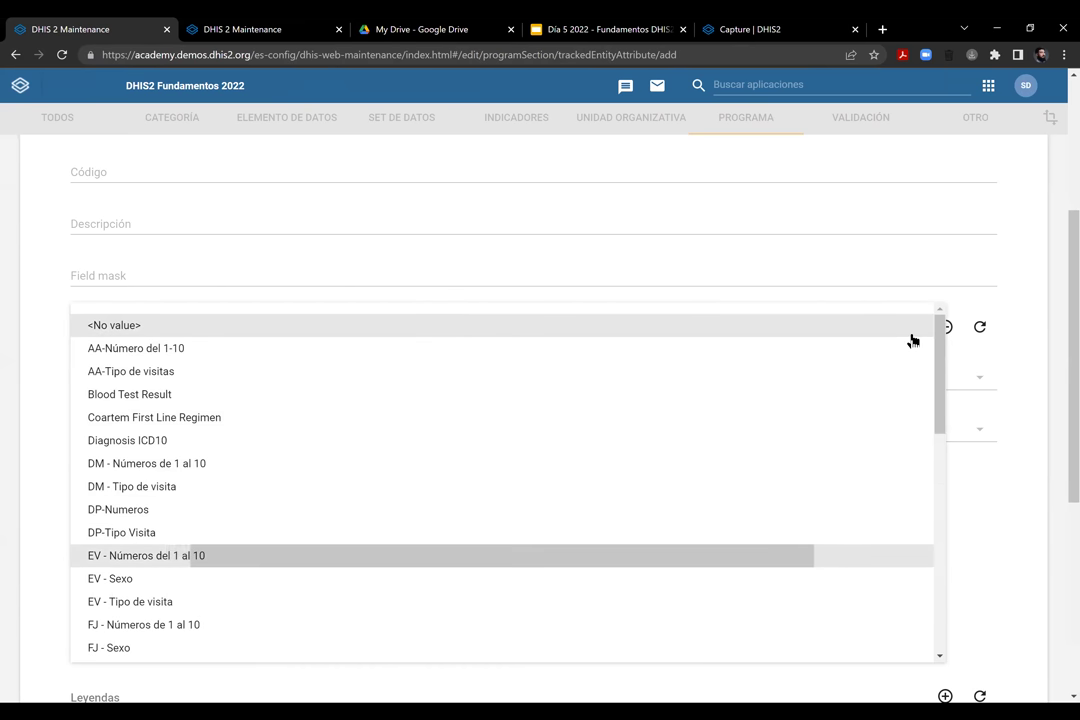
scroll(911, 340, "down", 10)
scroll(840, 455, "down", 4)
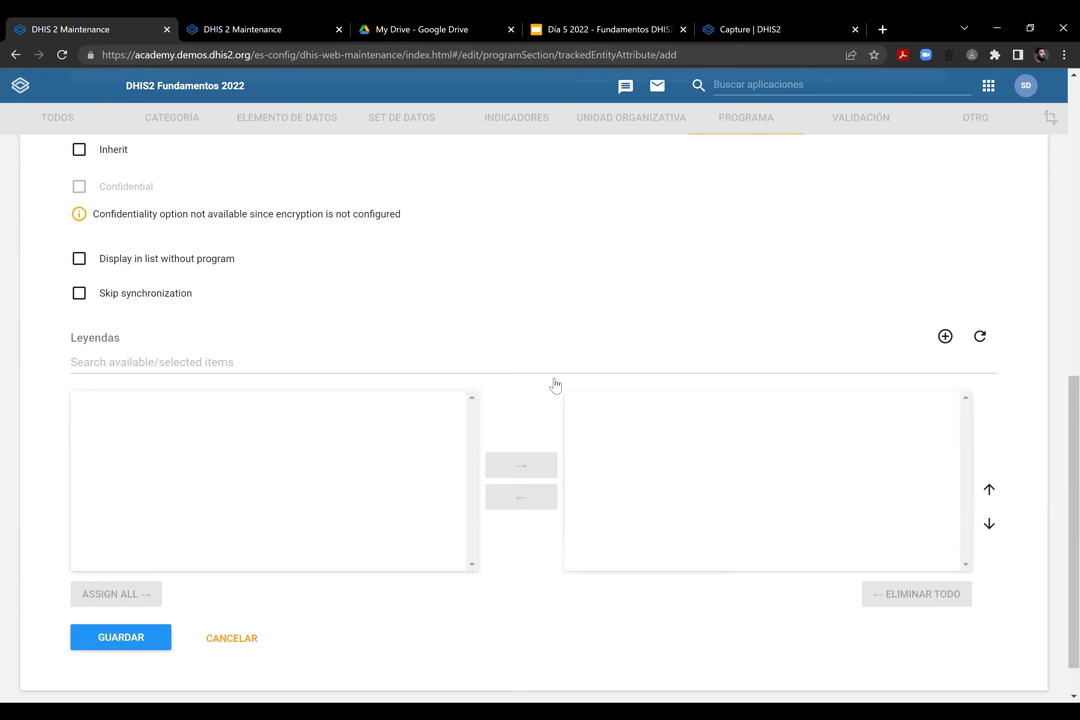
scroll(876, 338, "up", 3)
scroll(876, 338, "up", 1)
left_click(862, 336)
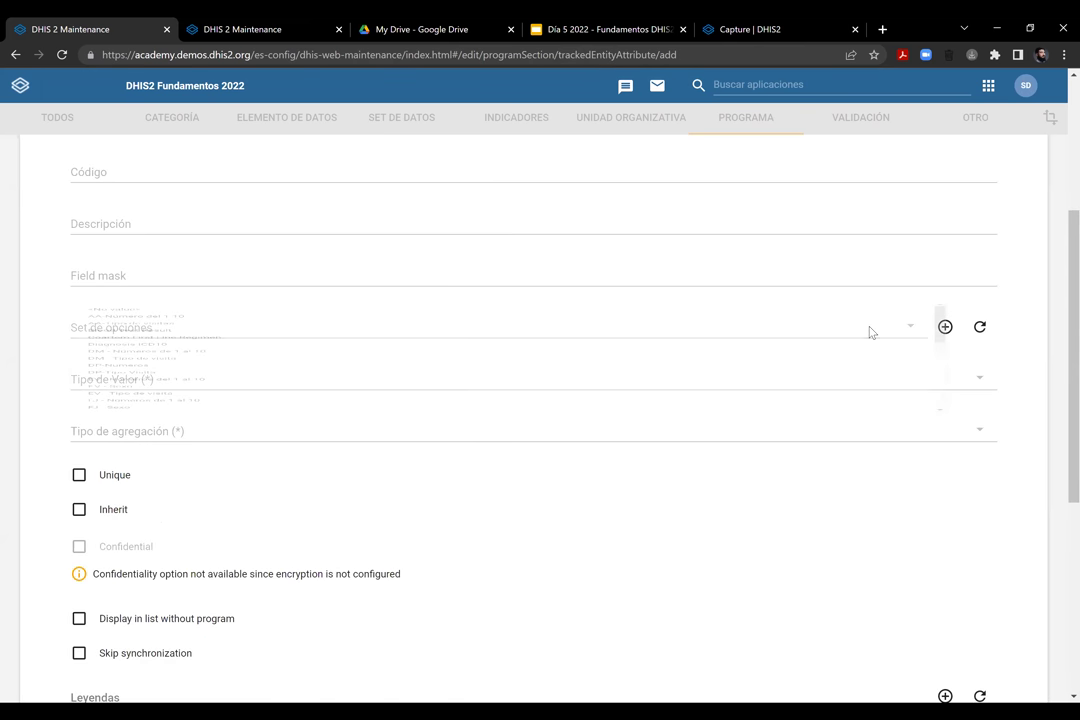
scroll(942, 357, "down", 1)
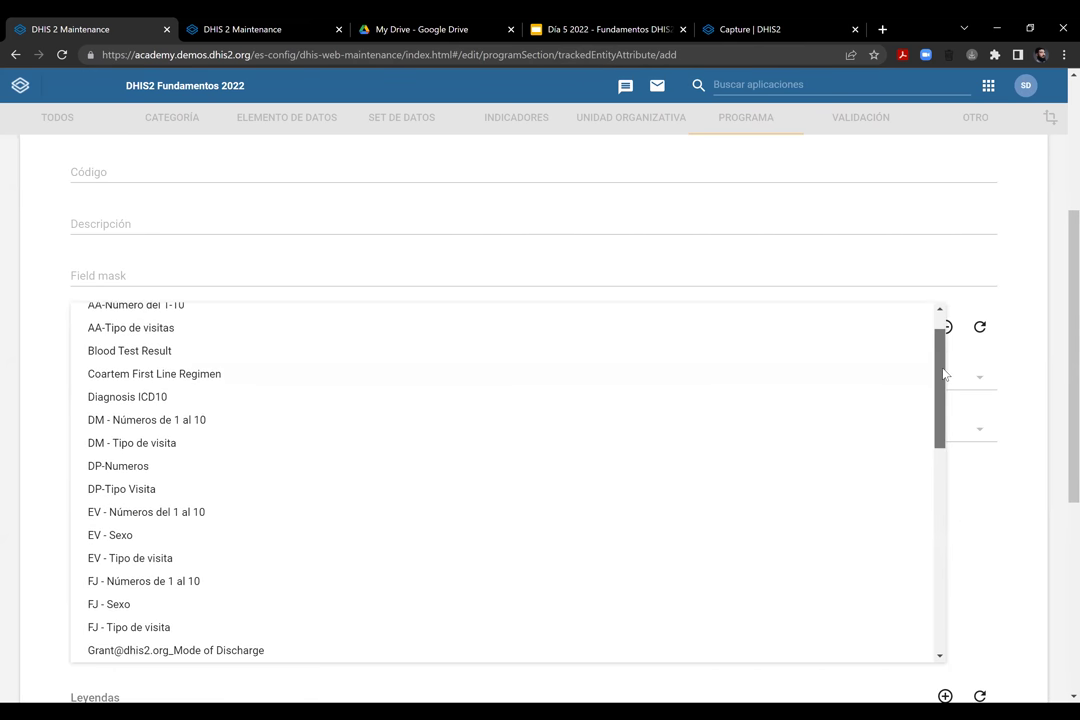
right_click(942, 350)
scroll(940, 374, "down", 3)
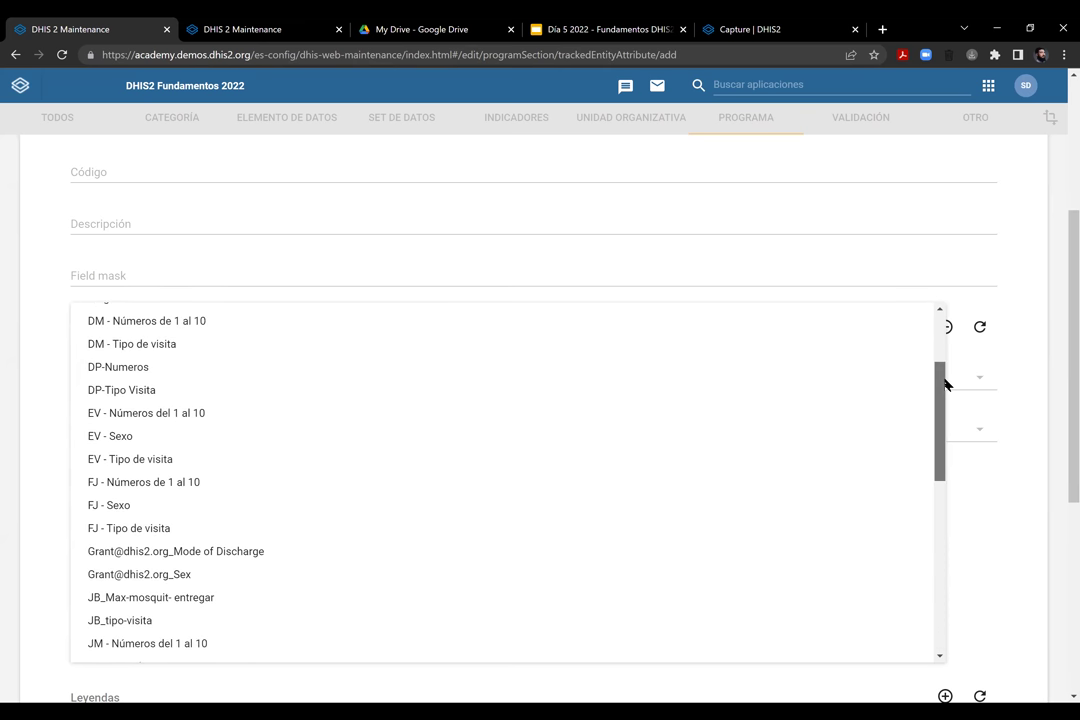
scroll(946, 493, "down", 8)
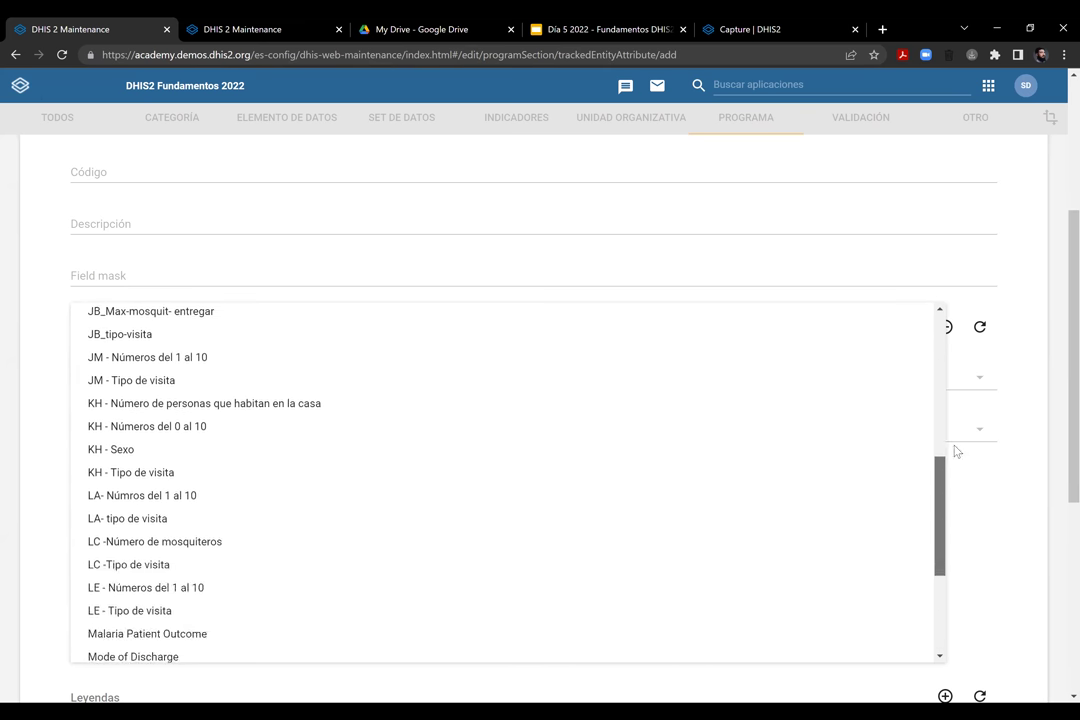
scroll(954, 390, "up", 10)
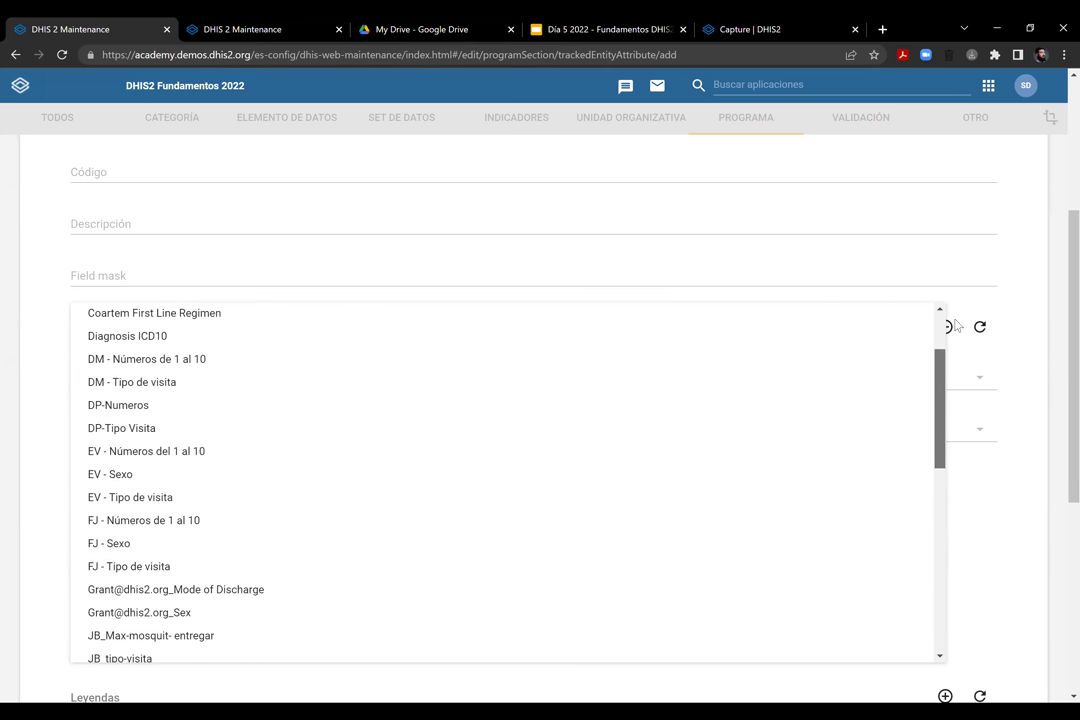
scroll(945, 350, "down", 3)
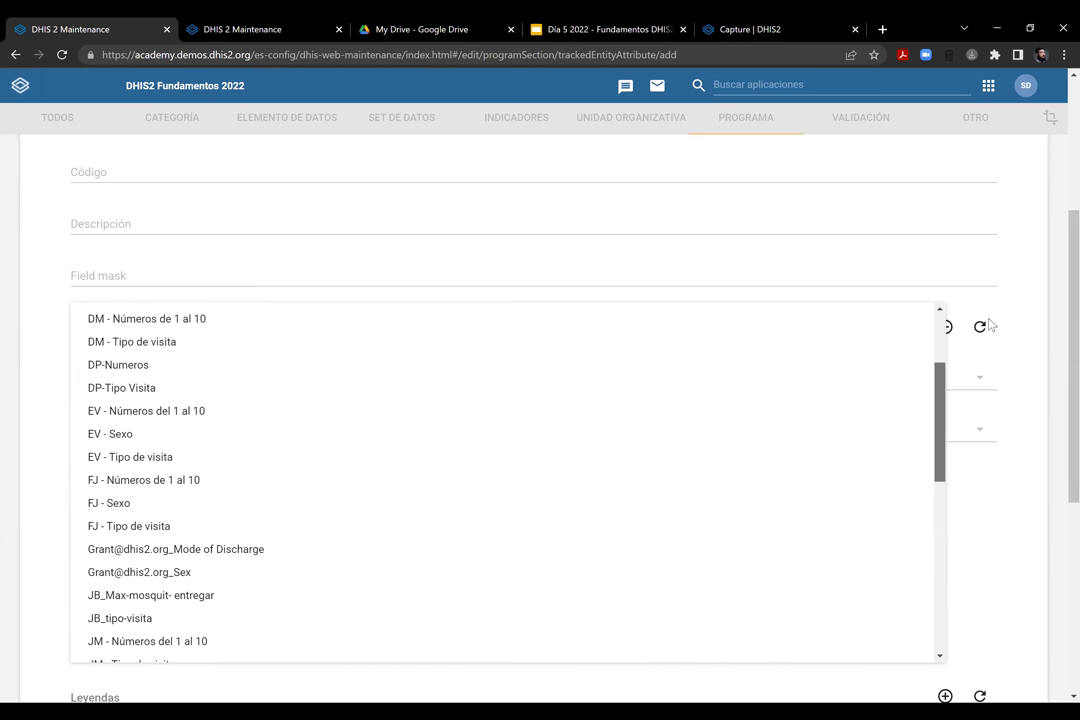
left_click(979, 331)
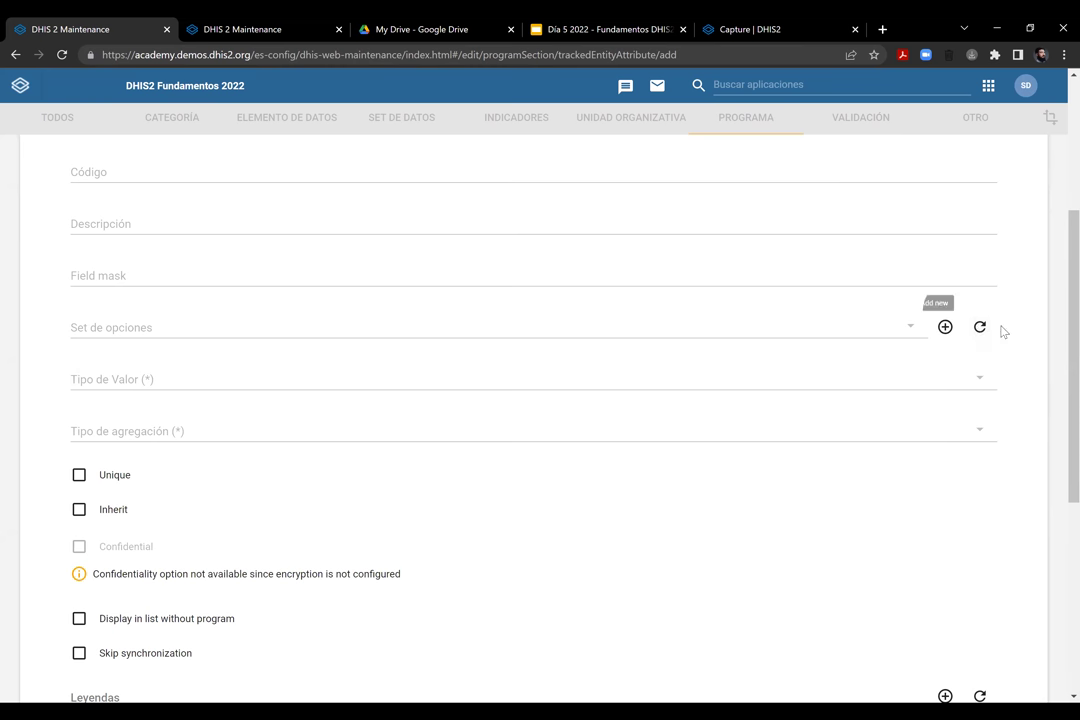
left_click(922, 333)
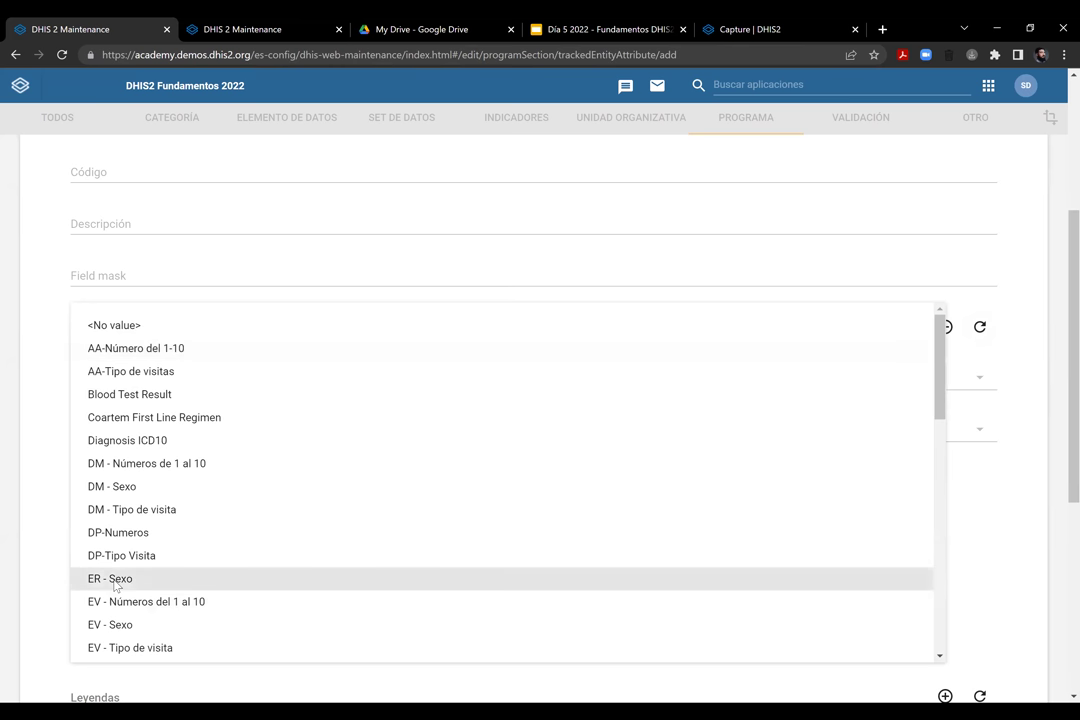
left_click(115, 586)
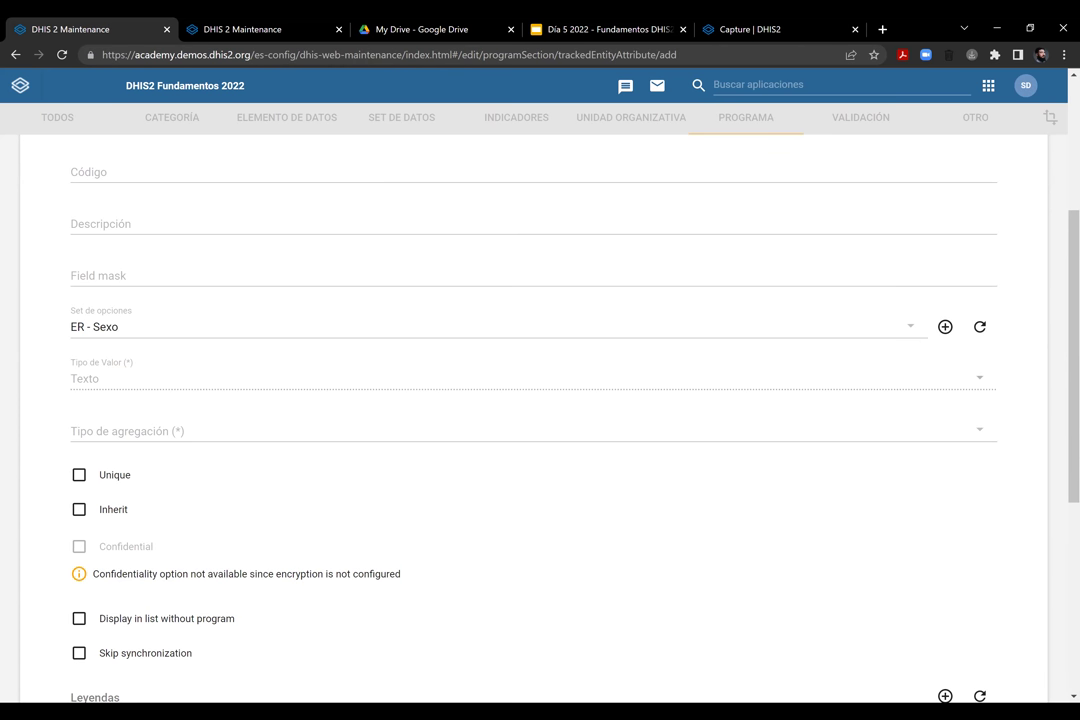
Fill in the required aggregation type and save the attribute
left_click_drag(1074, 350, 1074, 539)
scroll(520, 400, "up", 1)
scroll(520, 400, "down", 1)
left_click(142, 598)
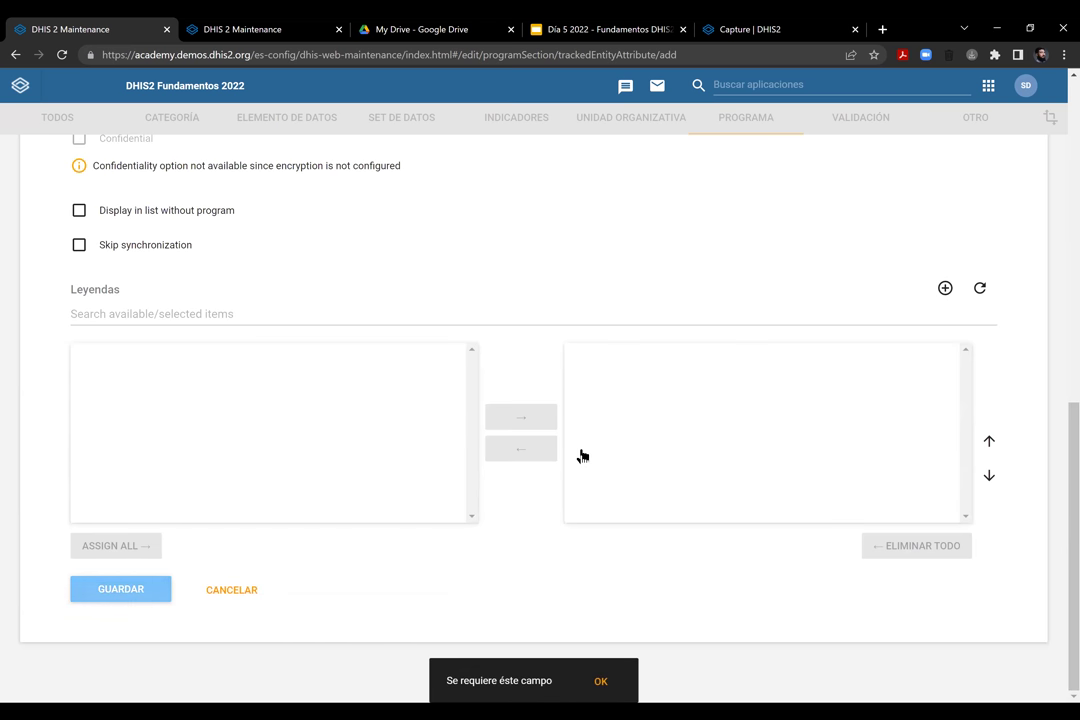
scroll(578, 453, "up", 1)
scroll(160, 360, "up", 4)
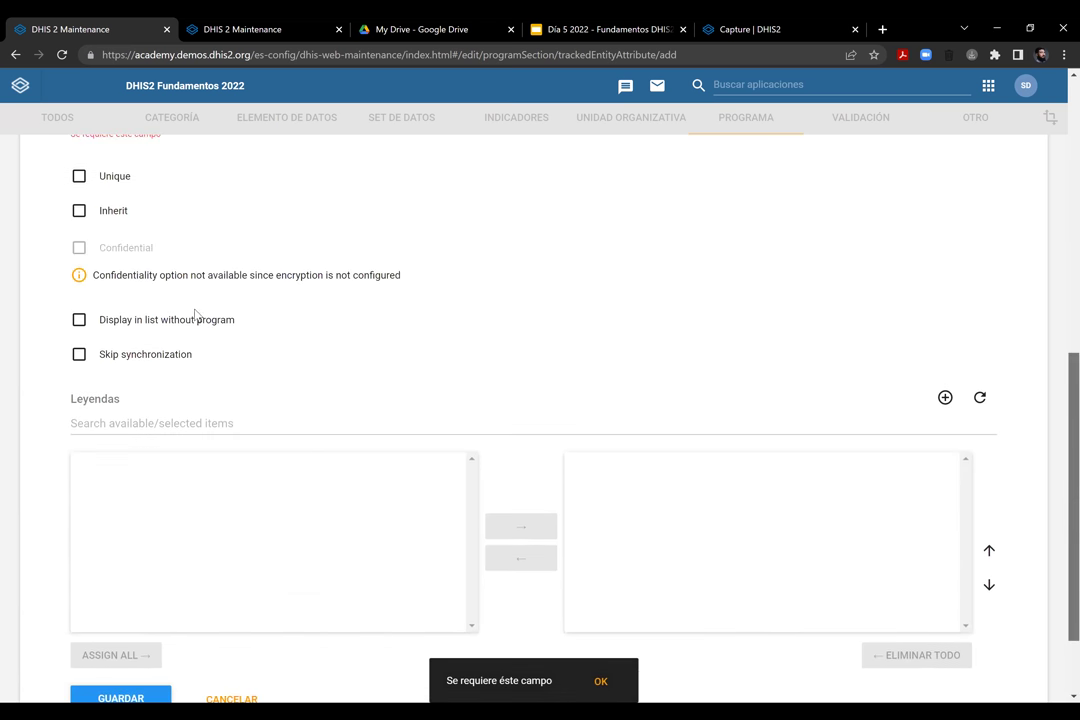
left_click(100, 335)
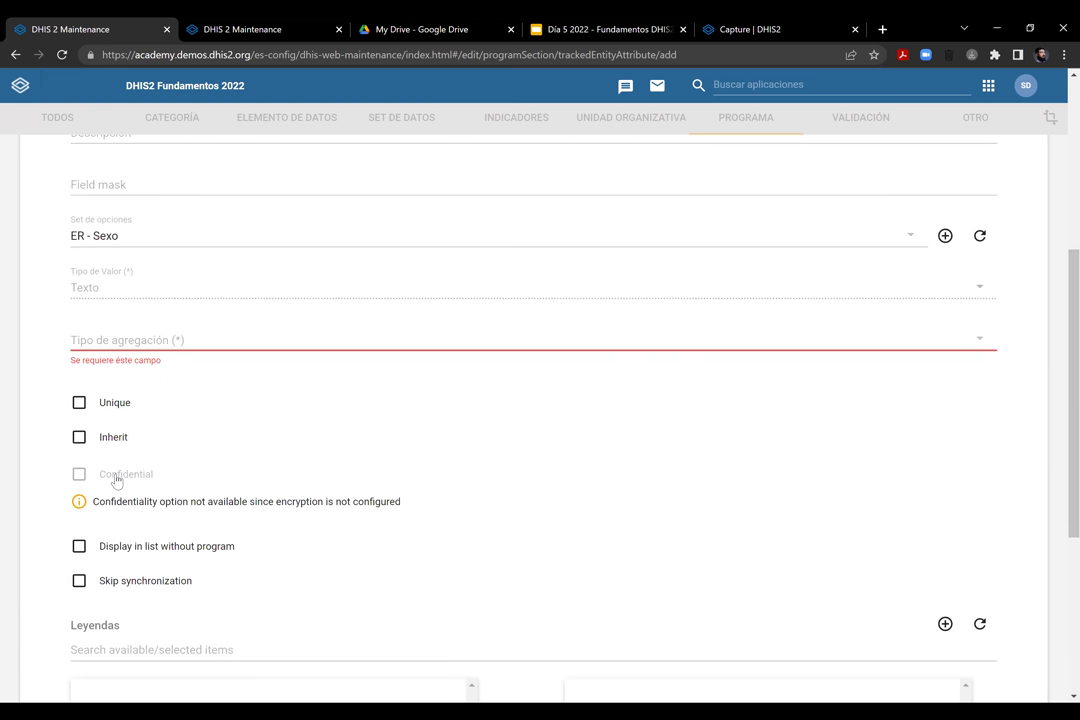
left_click(436, 492)
scroll(436, 492, "down", 10)
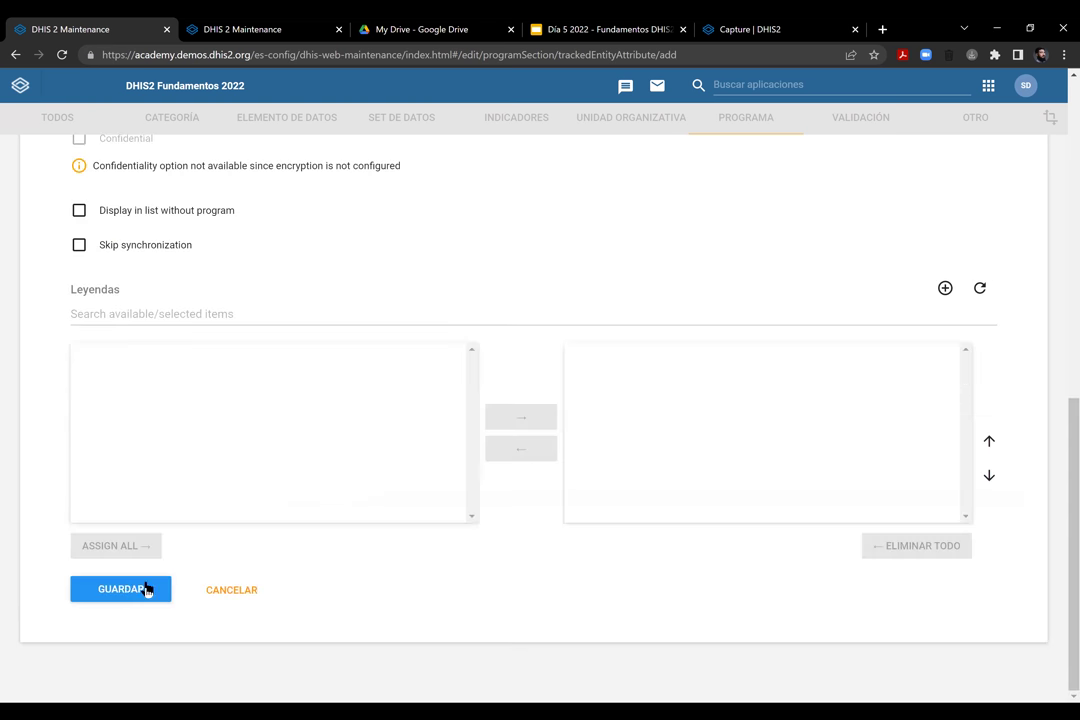
left_click(128, 588)
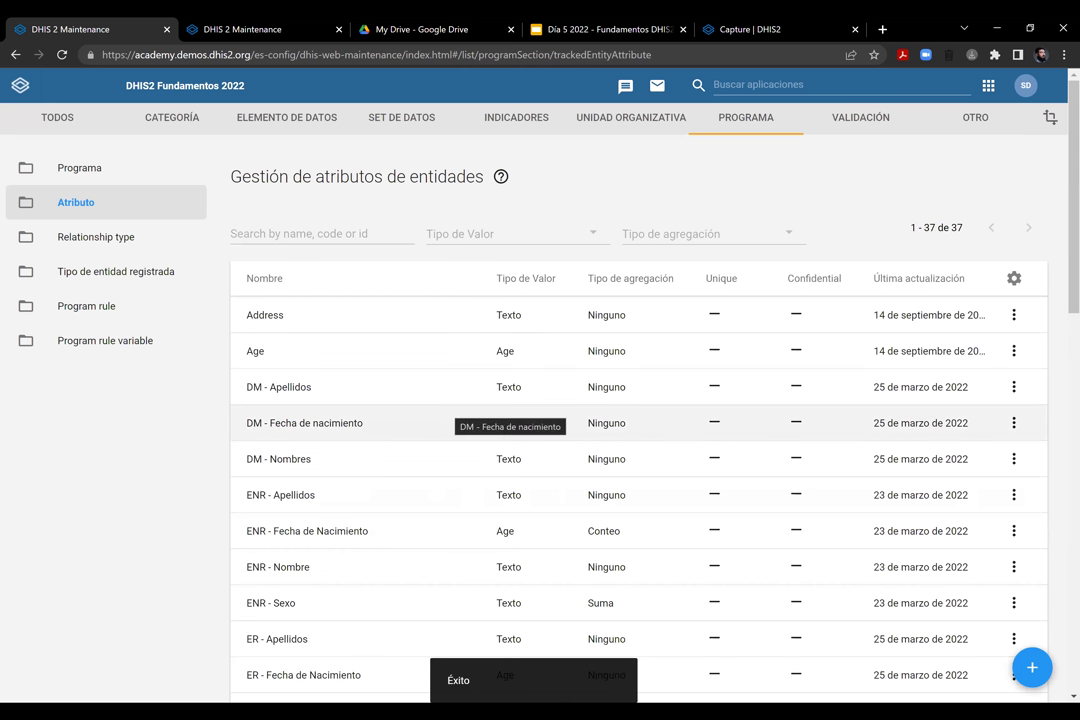
Enter name 'ER - Documento de Identidad', short name 'ER -ID' and form name 'DOcumento de Identidad'
scroll(510, 410, "down", 1)
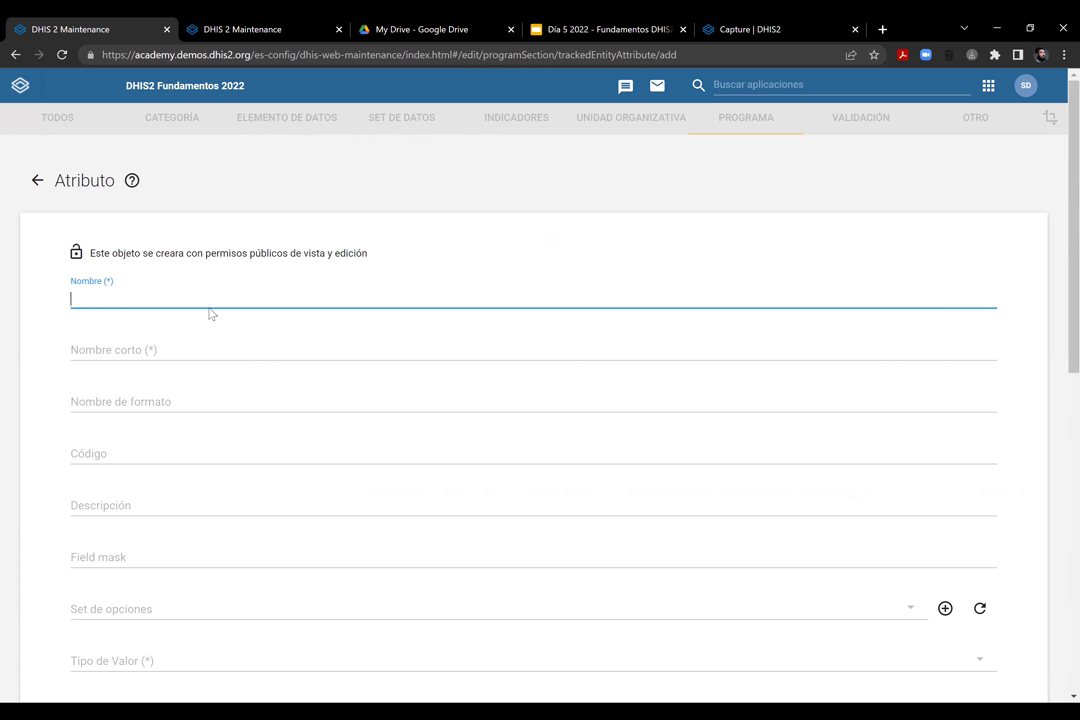
type("- Documento de Identidad")
left_click(202, 328)
type("ER -ID")
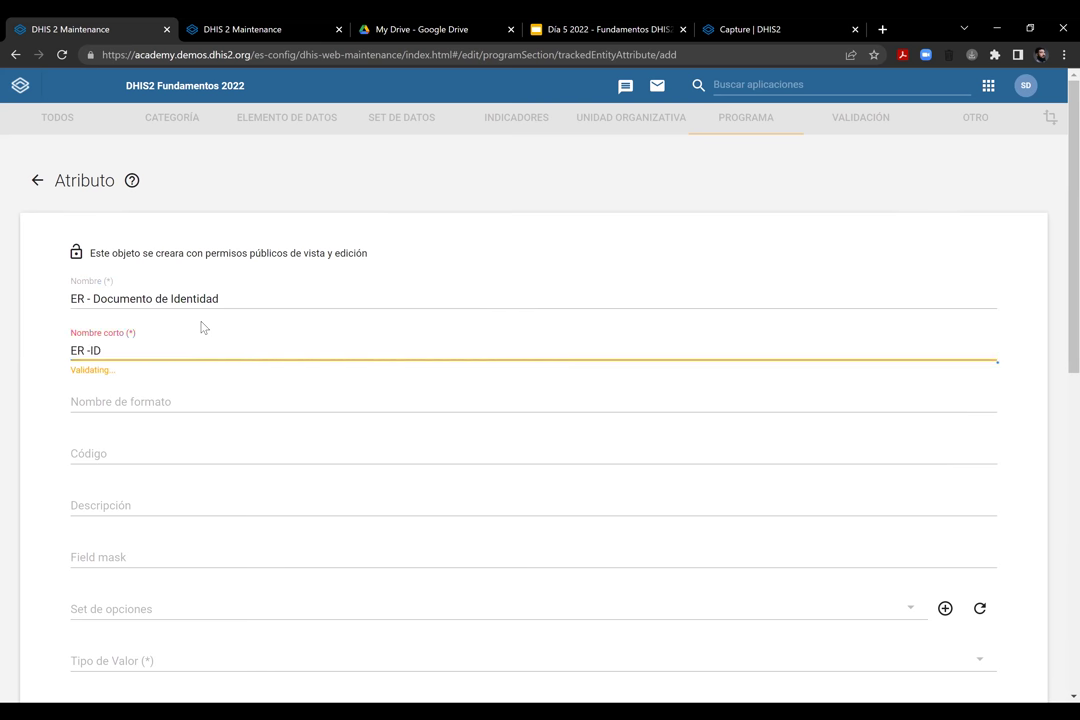
left_click(179, 396)
type("DOcument")
type("dentidad")
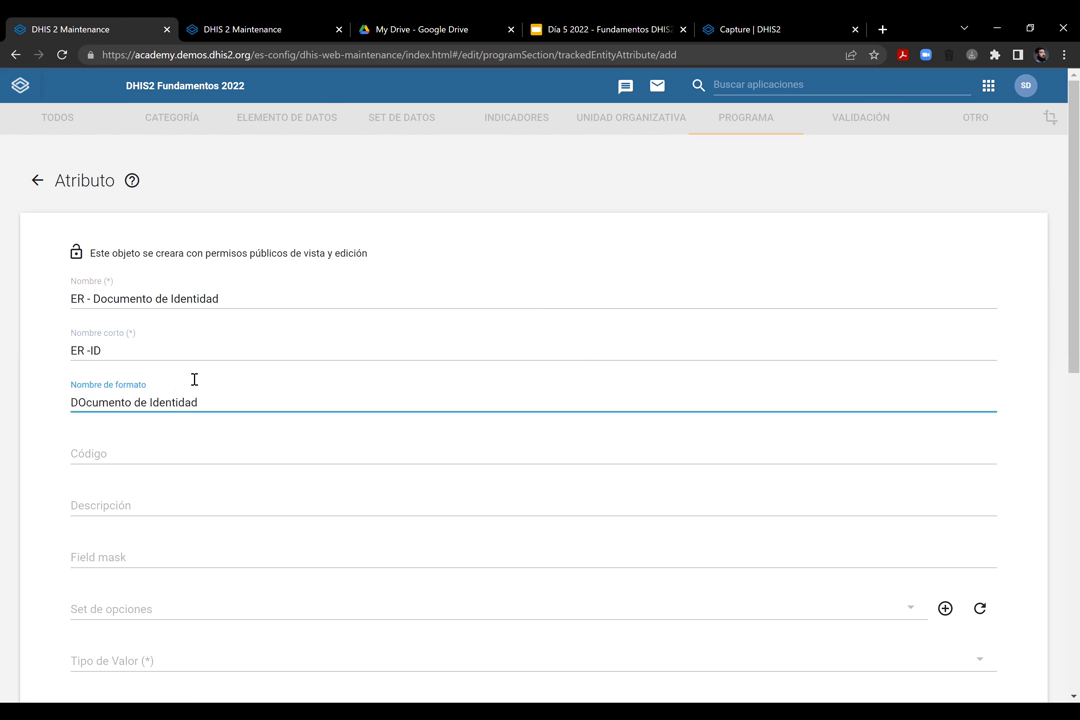
scroll(1054, 294, "down", 1)
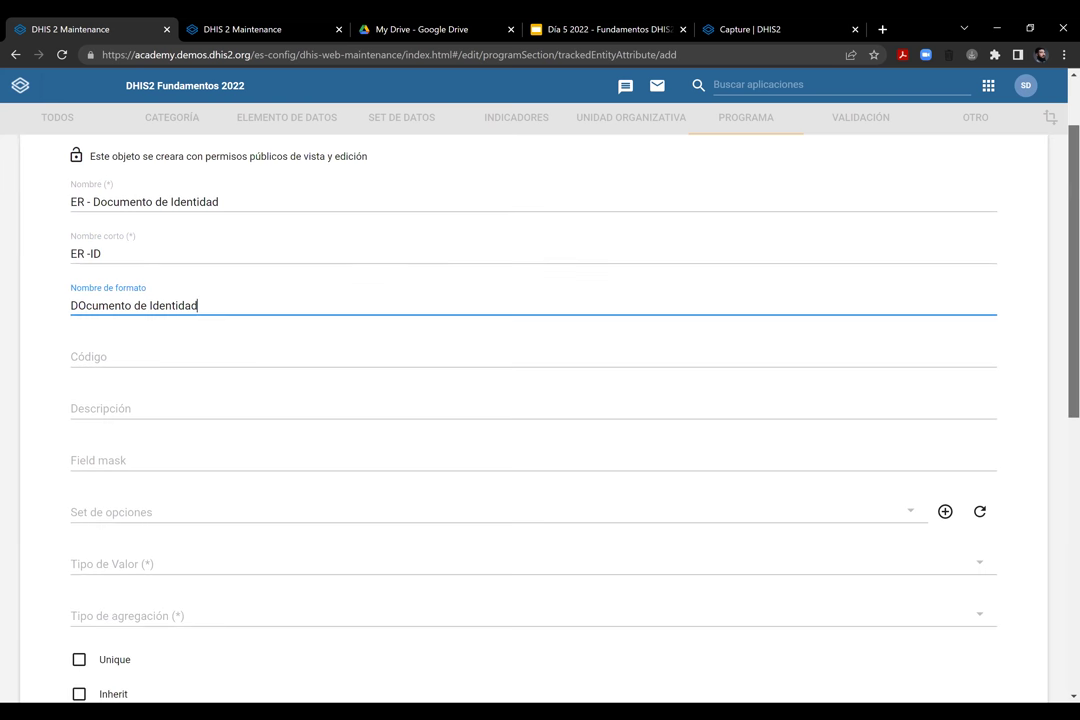
scroll(82, 375, "down", 3)
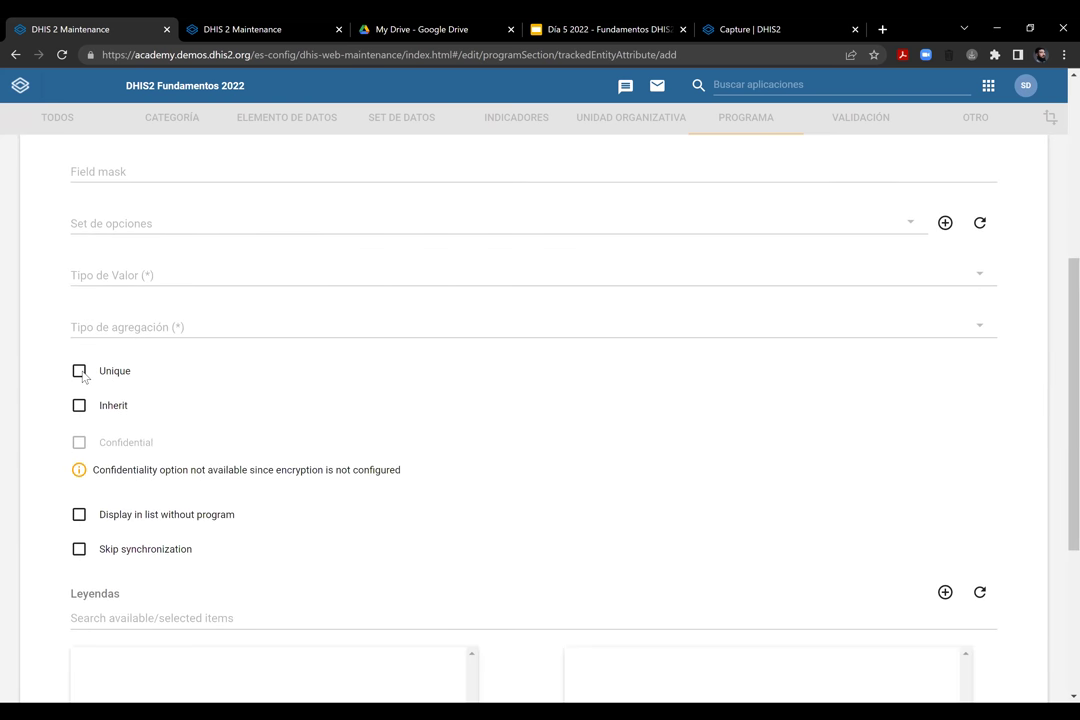
Make the attribute unique across the entire system
left_click(81, 373)
left_click(980, 400)
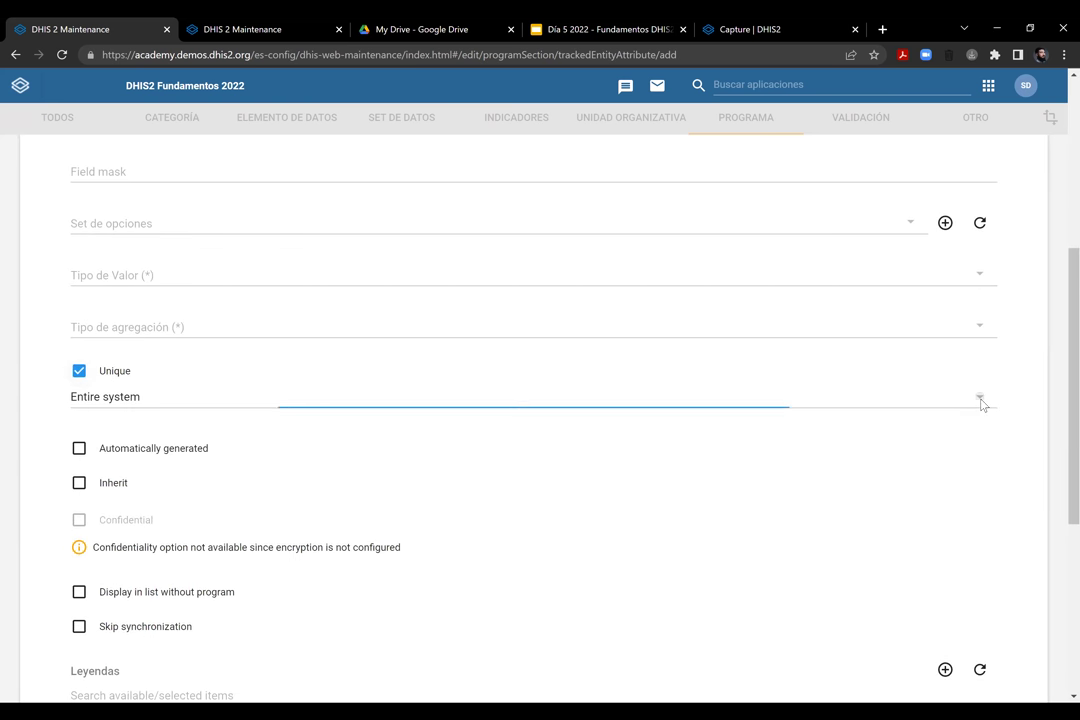
left_click(192, 406)
left_click(200, 407)
left_click(380, 423)
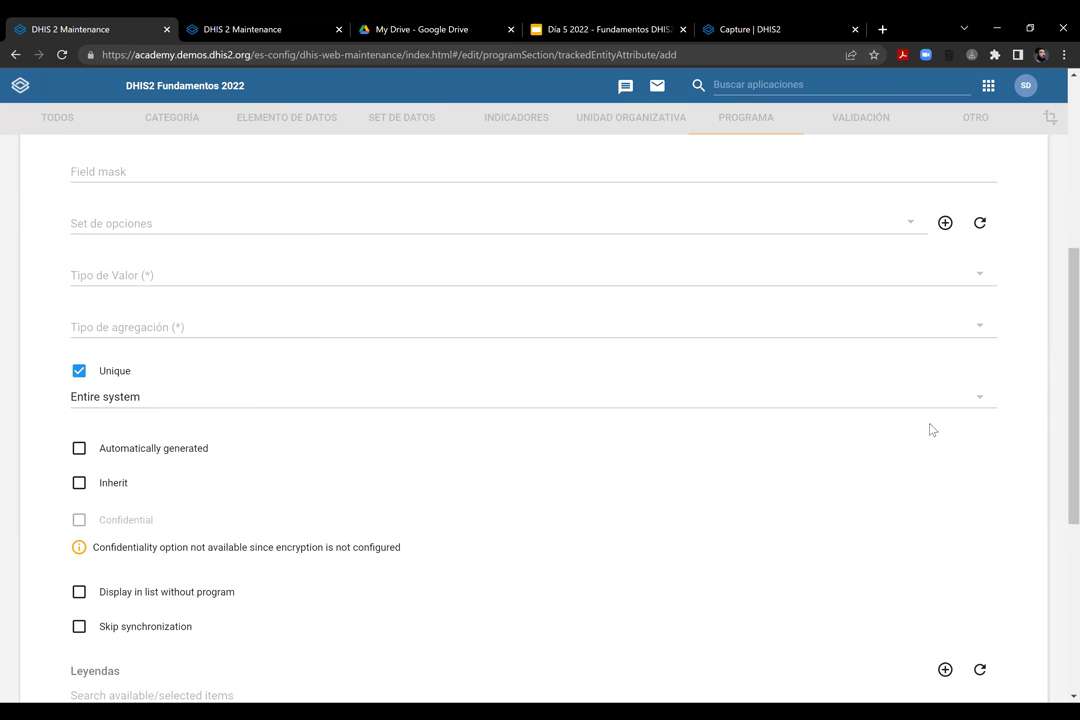
scroll(930, 430, "up", 2)
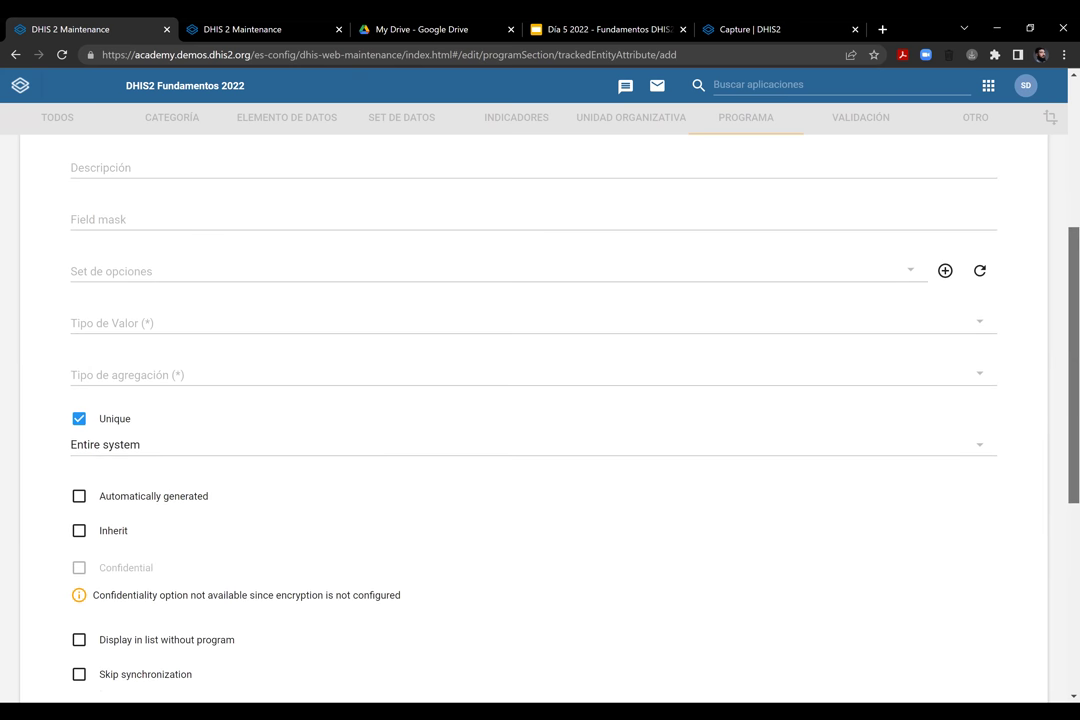
scroll(540, 420, "down", 4)
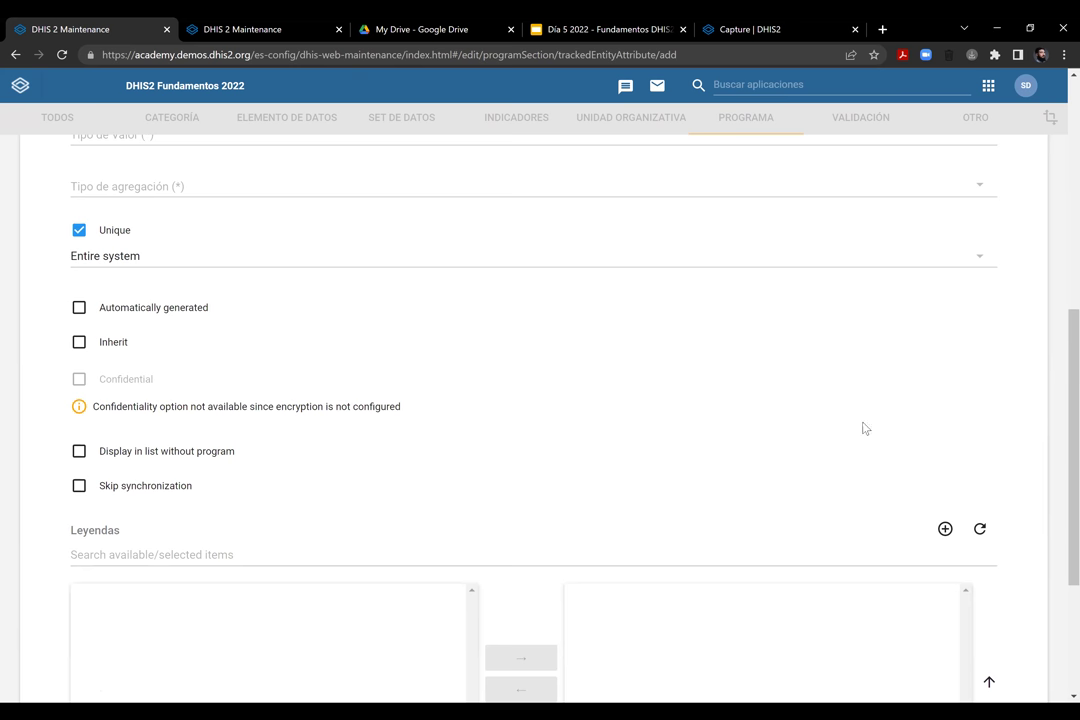
scroll(865, 428, "up", 1)
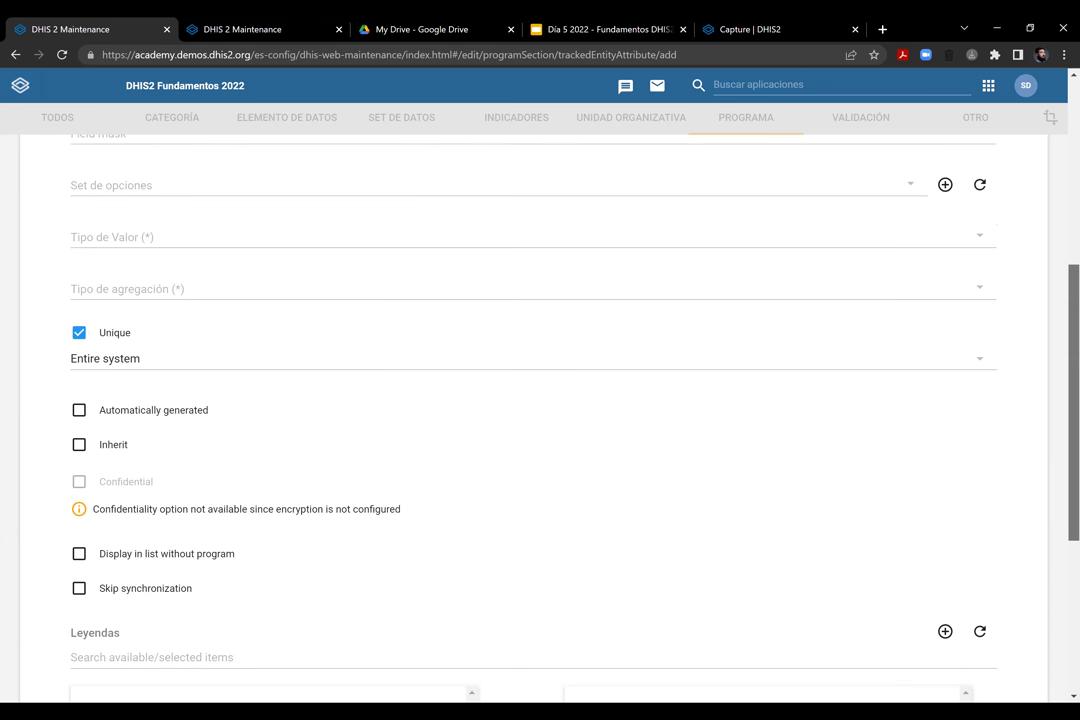
Try automatic generation with pattern ######, then clear it and turn generation off
left_click(101, 414)
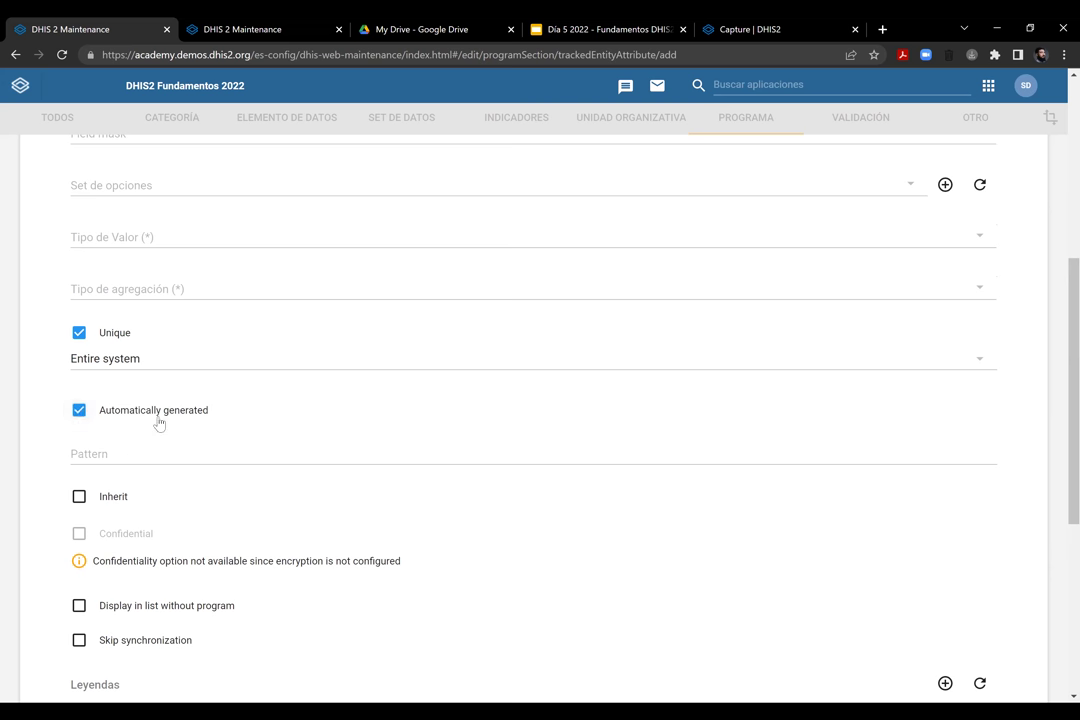
left_click(186, 454)
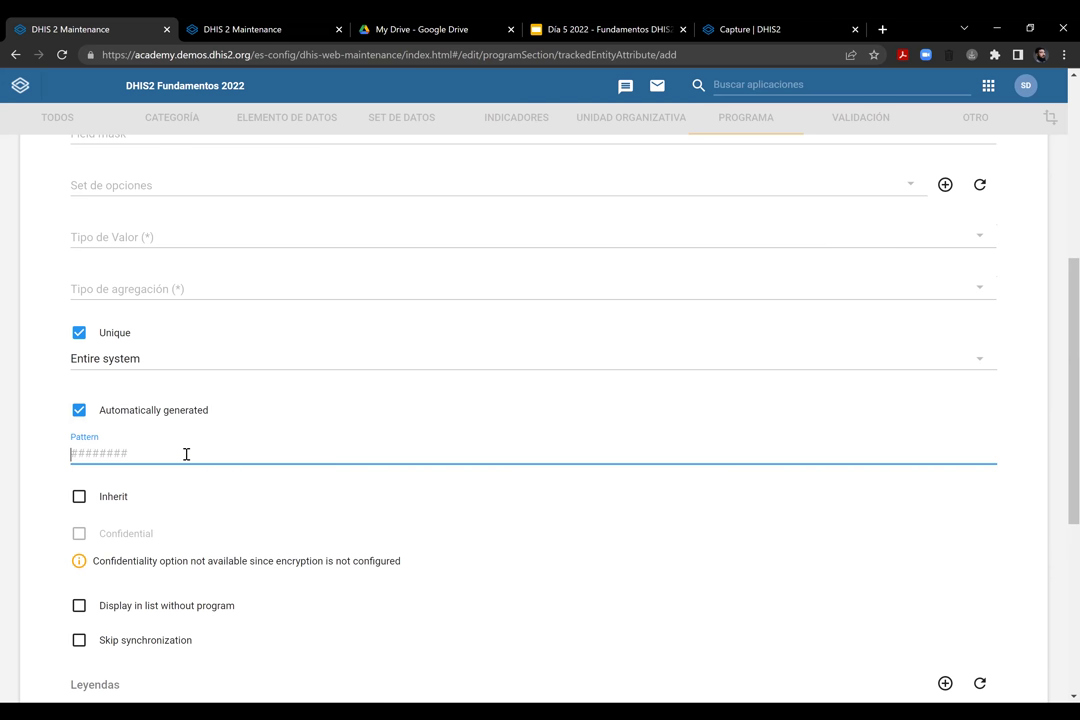
type("######")
key("ctrl+a")
key("BackSpace")
left_click(84, 415)
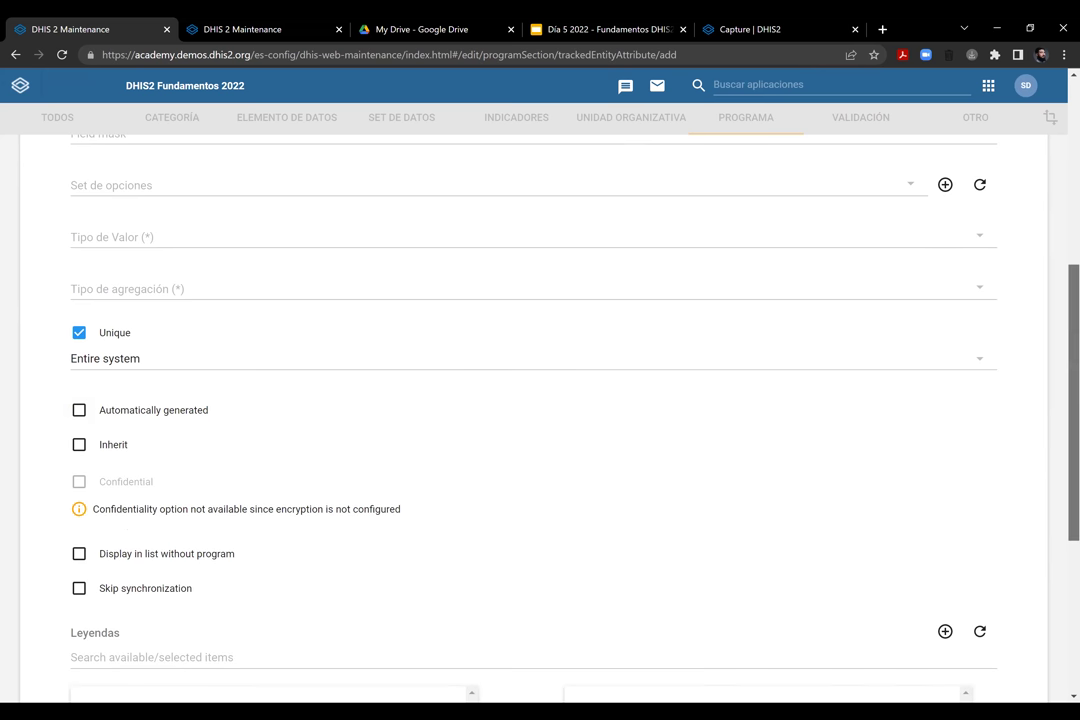
scroll(540, 400, "up", 1)
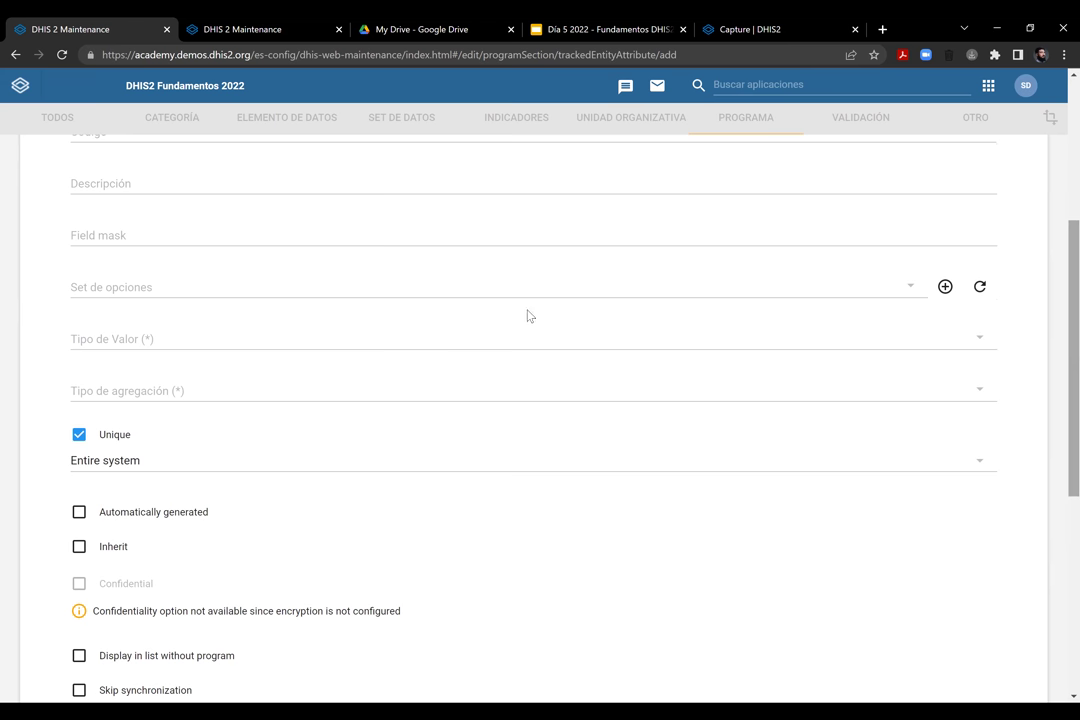
scroll(529, 316, "down", 5)
scroll(503, 316, "up", 4)
Set aggregation type Ninguno and value type Número, then save the attribute
left_click(320, 298)
scroll(150, 571, "down", 1)
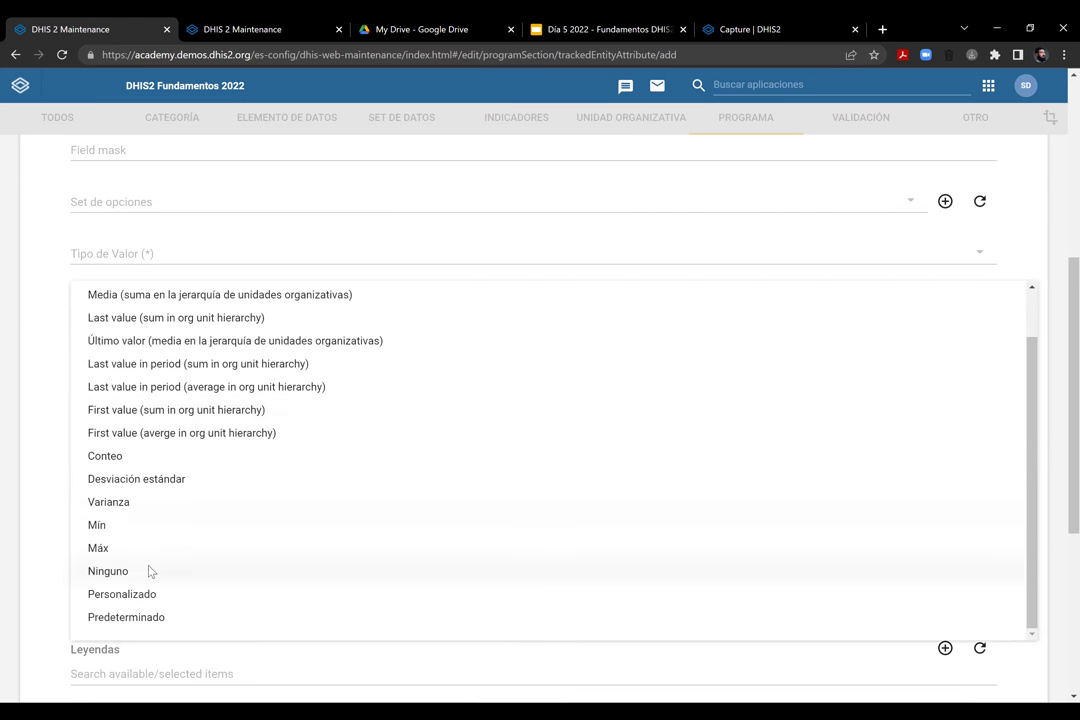
left_click(150, 571)
scroll(335, 323, "down", 4)
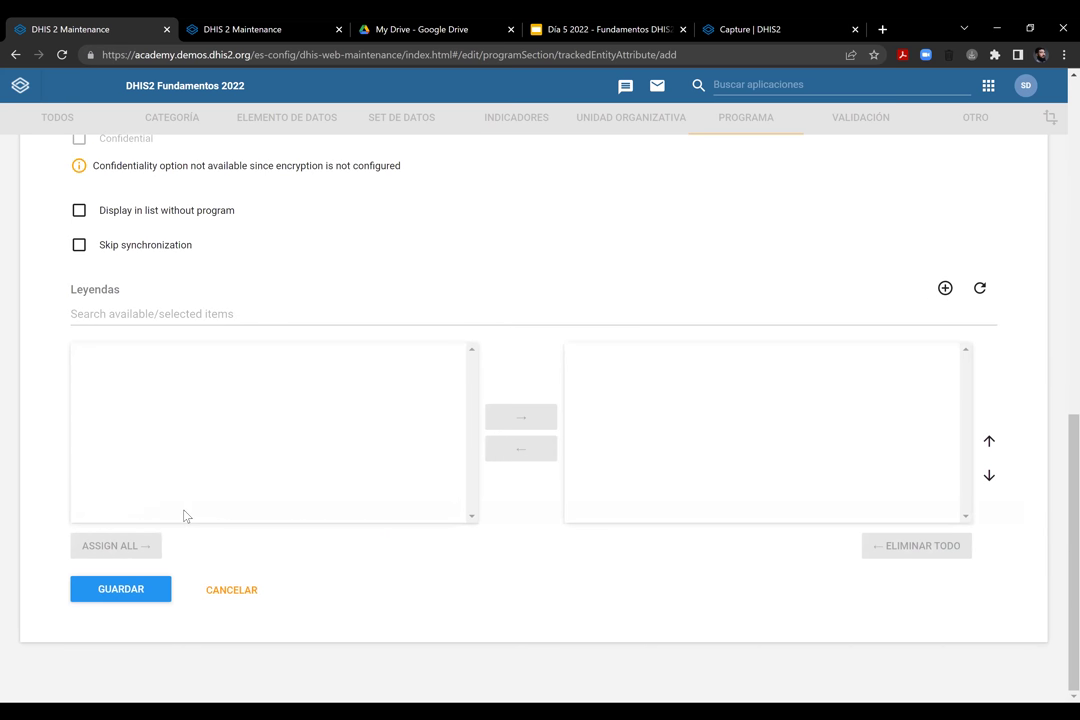
left_click(127, 597)
scroll(329, 486, "up", 5)
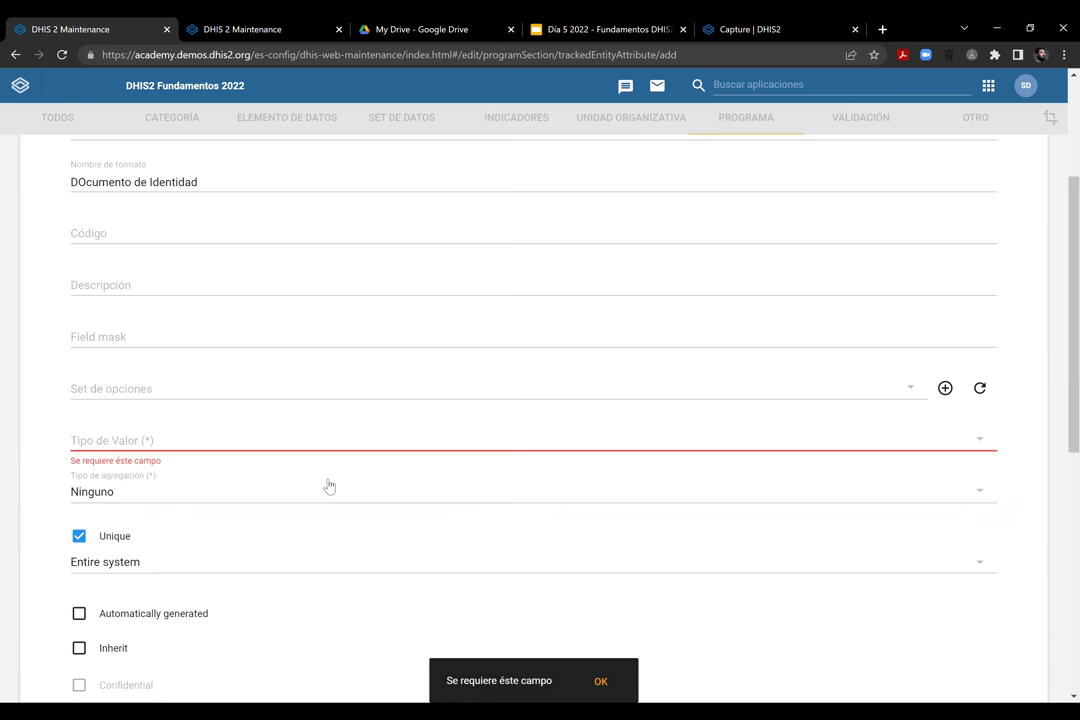
scroll(329, 486, "up", 2)
scroll(329, 486, "down", 4)
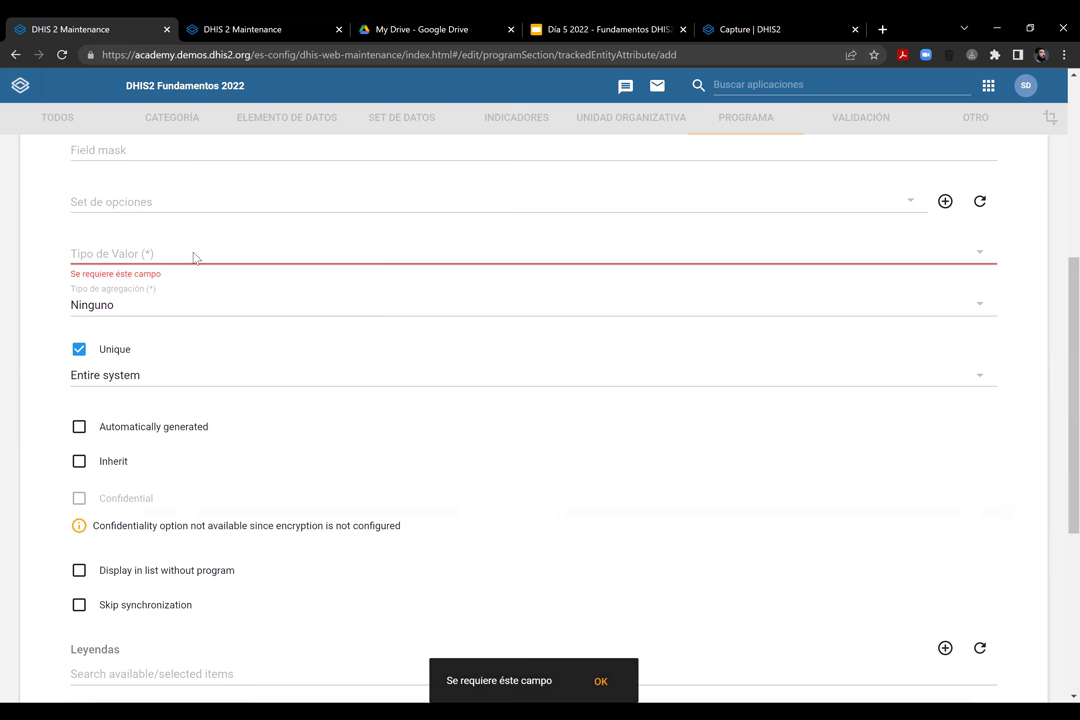
left_click(193, 254)
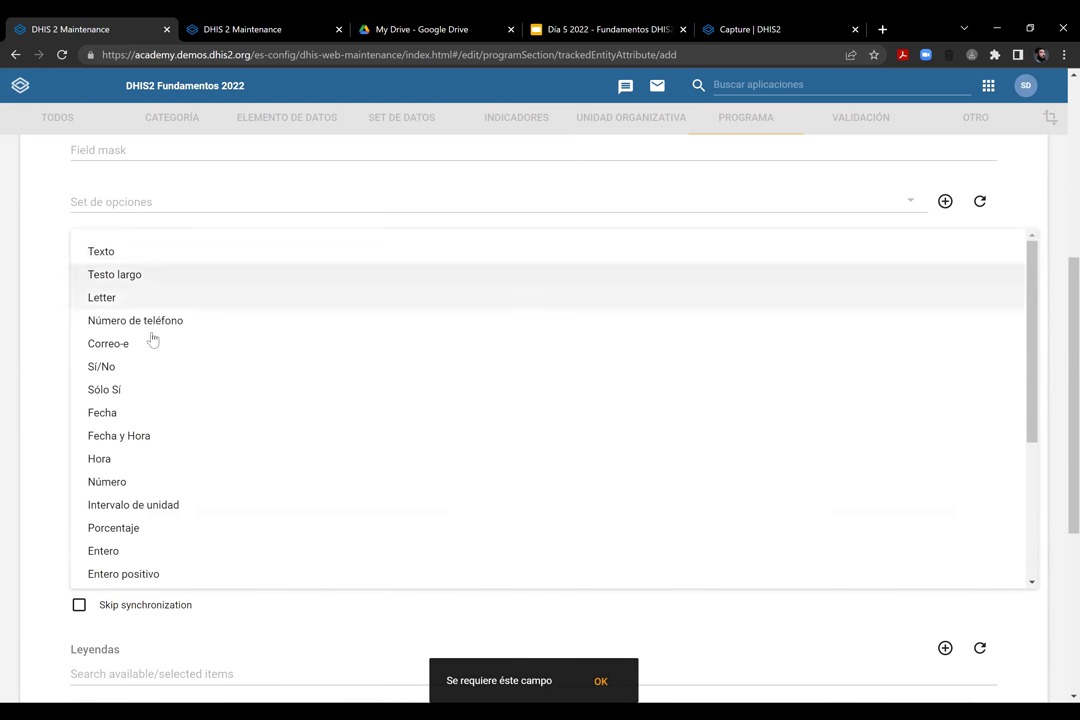
left_click(186, 490)
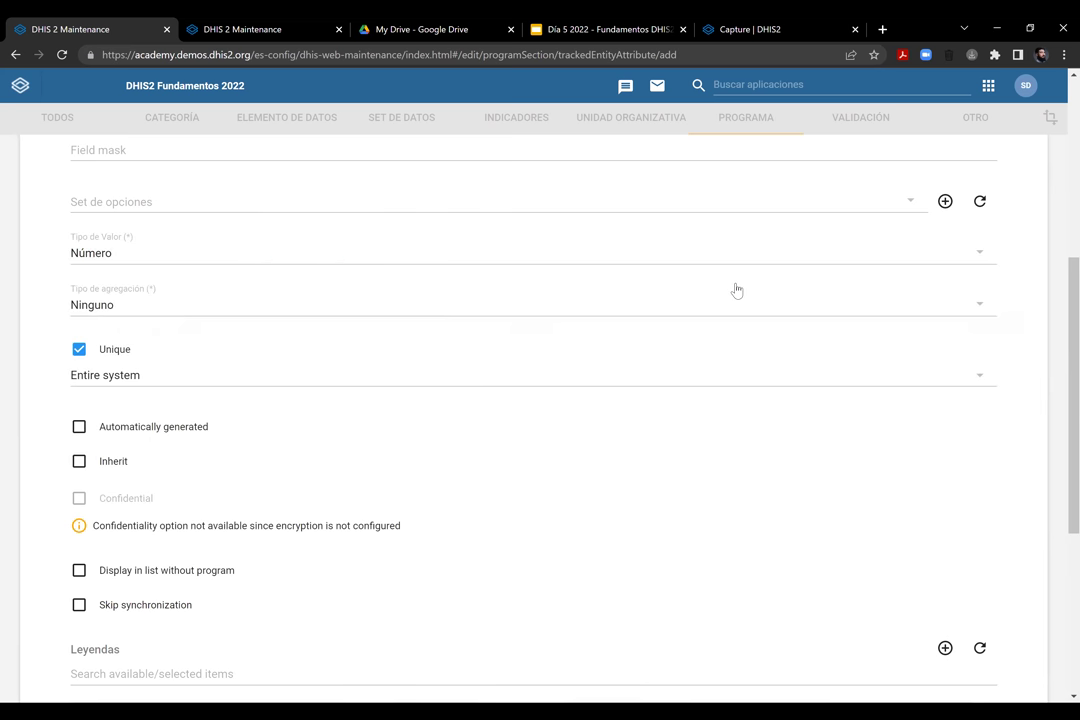
scroll(736, 290, "down", 4)
left_click(118, 592)
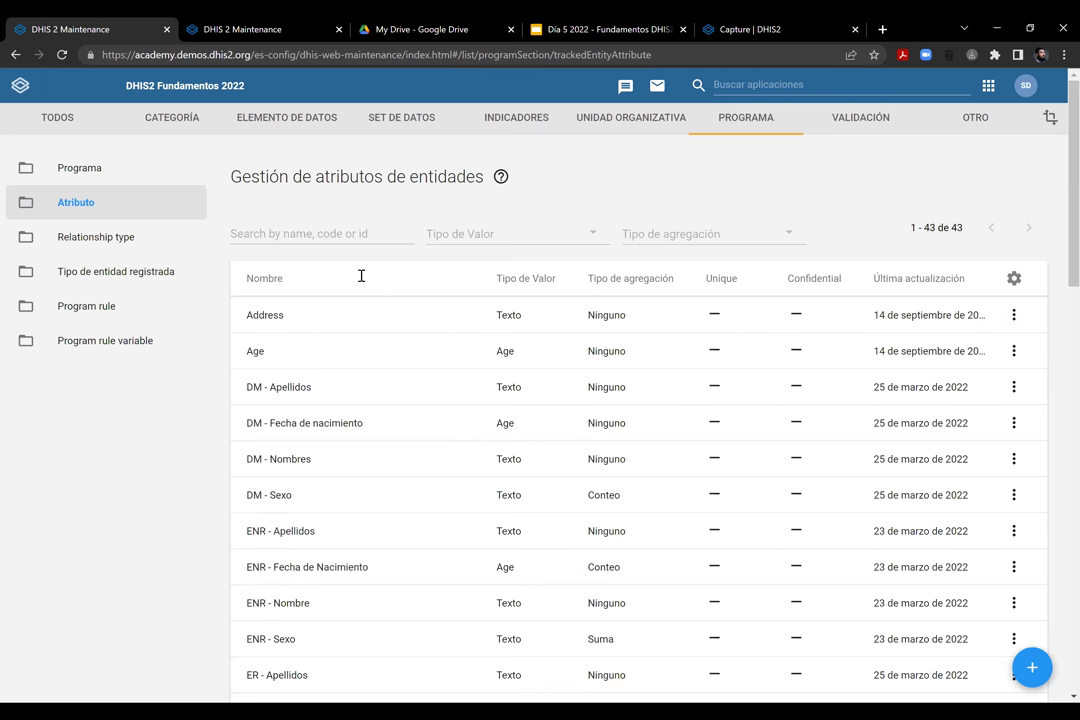
Search the attribute list for ER entries, then go to the Programs list
left_click(318, 236)
type("ER")
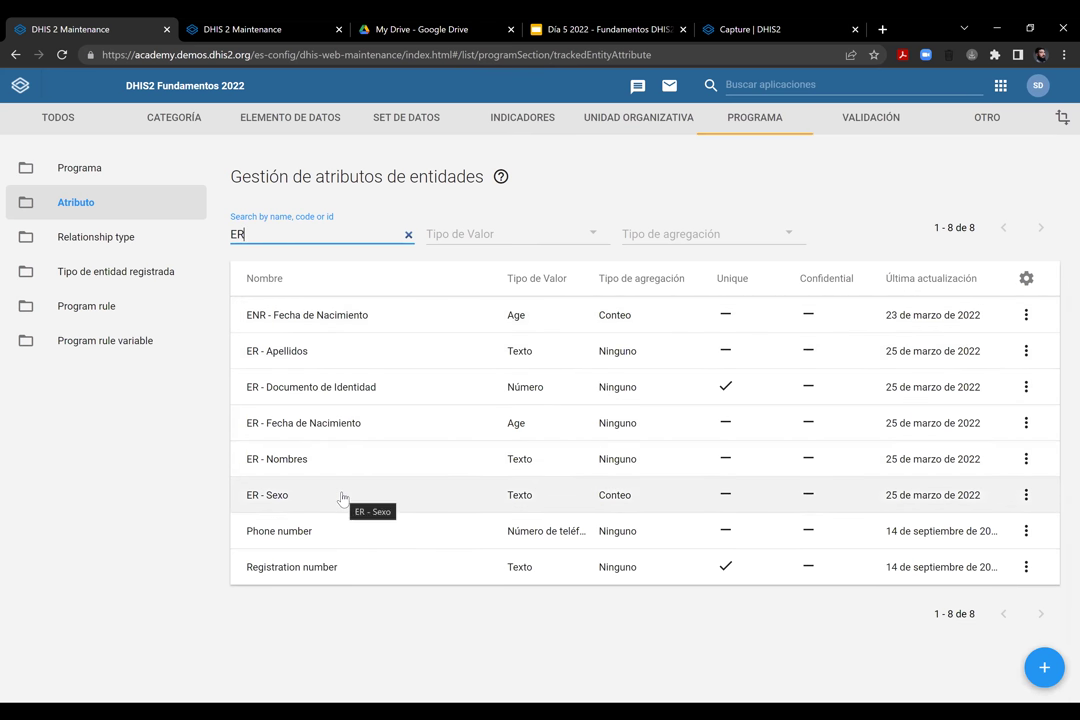
left_click(742, 125)
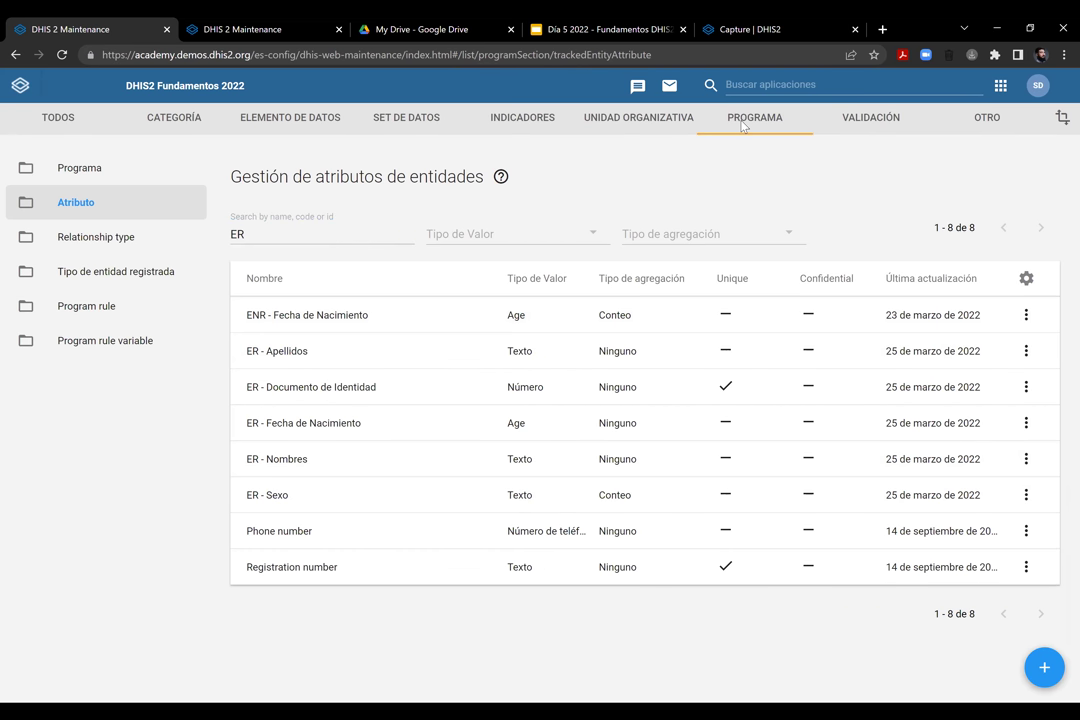
left_click(60, 172)
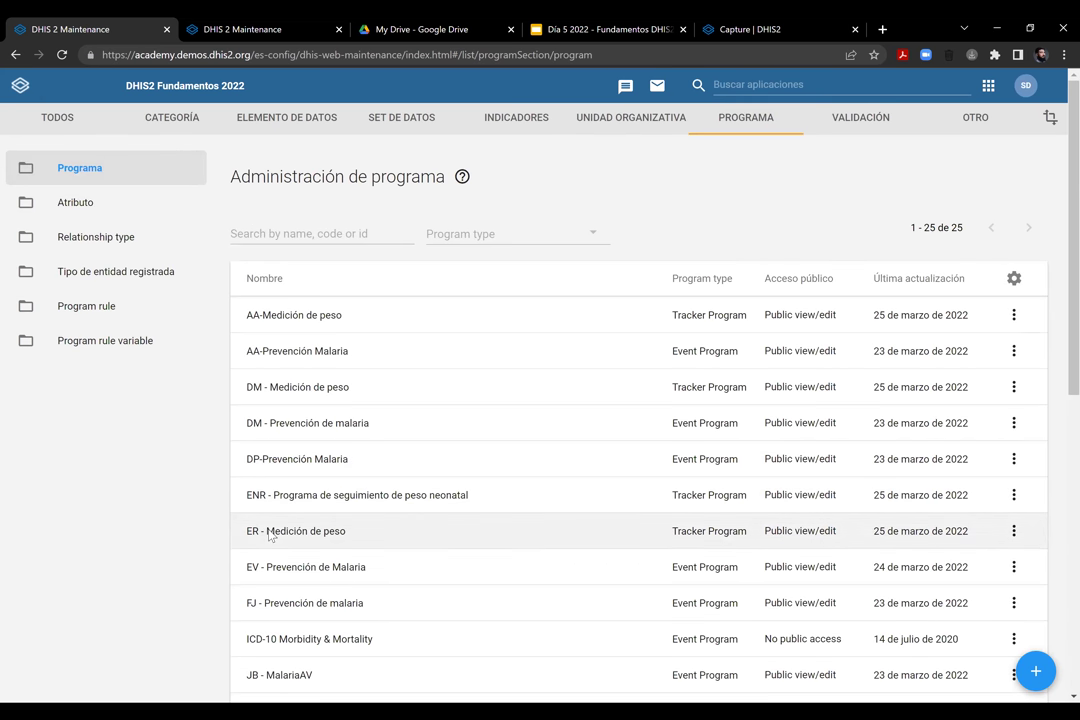
In ER - Medición de peso, assign Apellidos, Documento de Identidad, Fecha de Nacimiento, Nombres and Sexo attributes
left_click(268, 533)
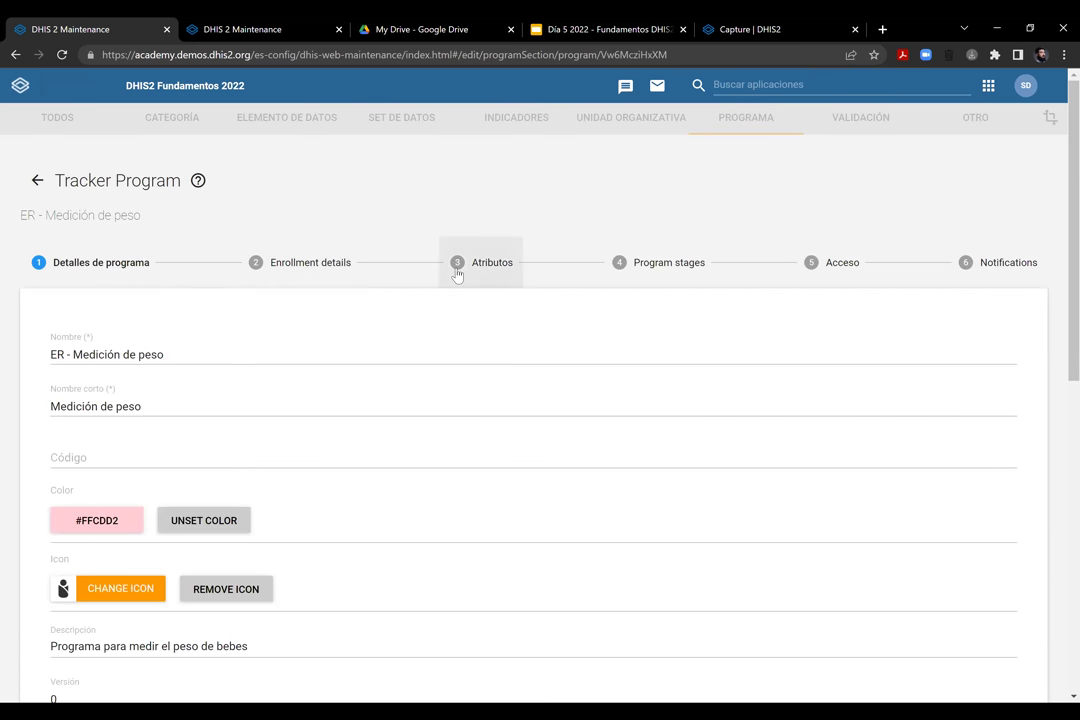
left_click(496, 274)
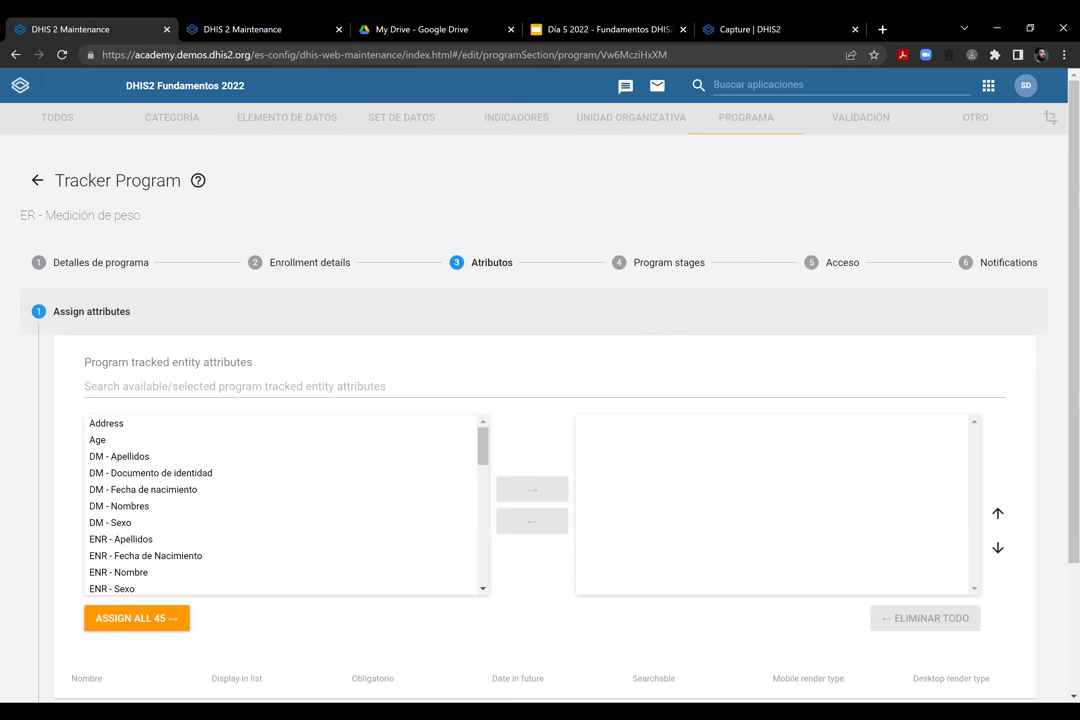
scroll(132, 238, "down", 3)
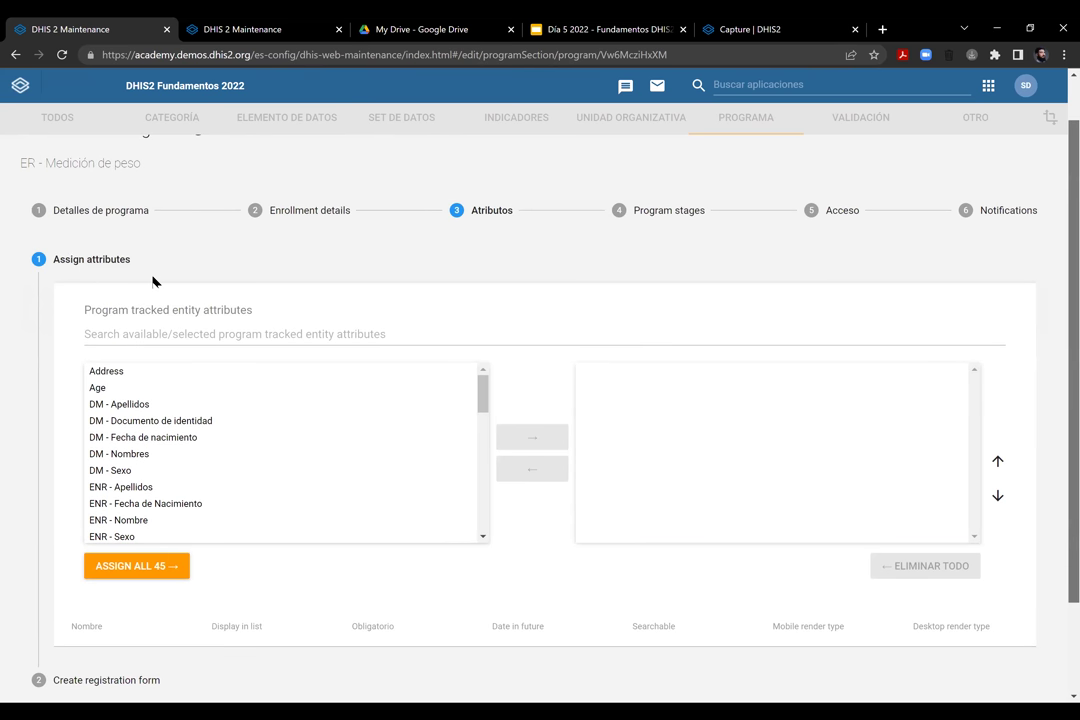
left_click(152, 282)
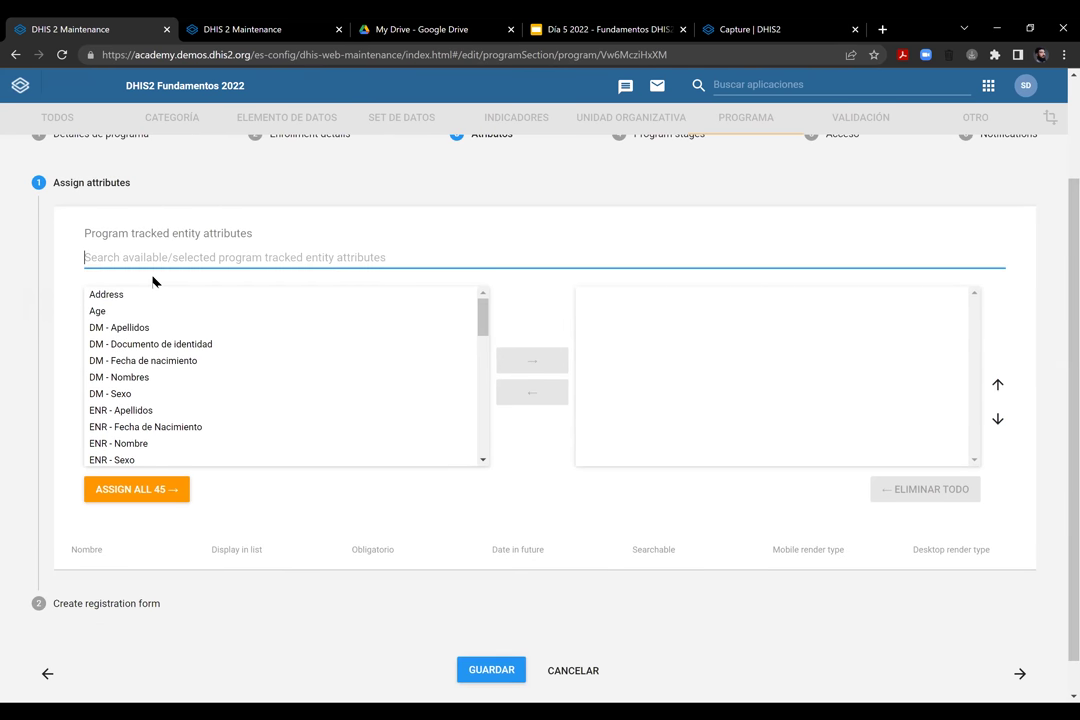
type("ER")
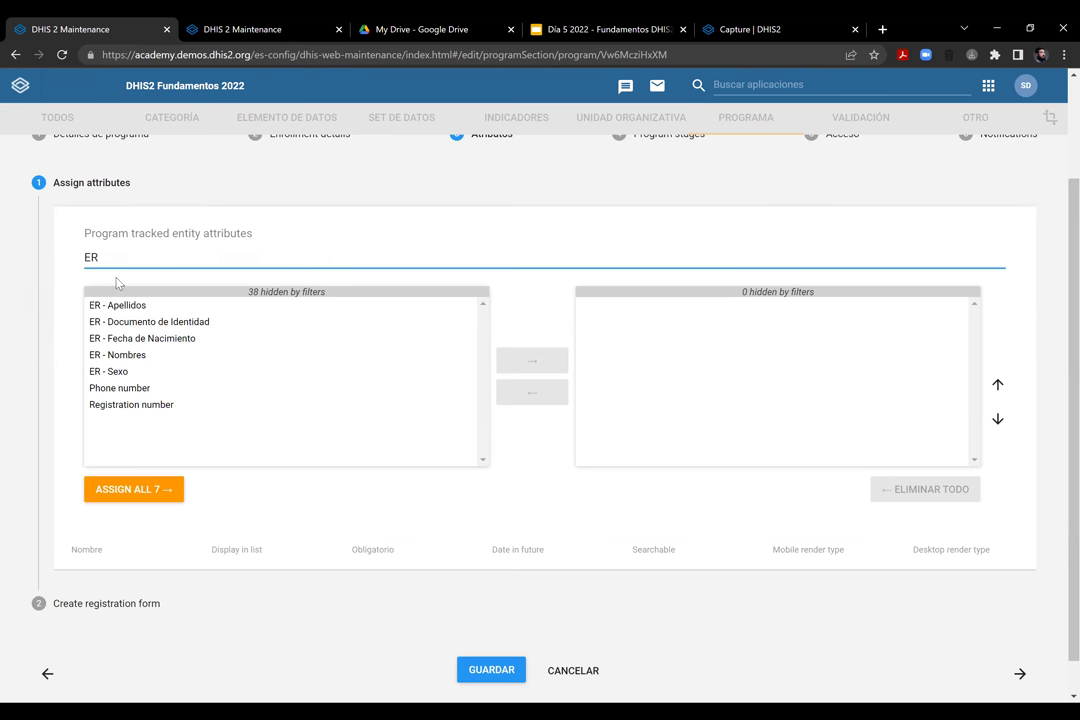
left_click(120, 305)
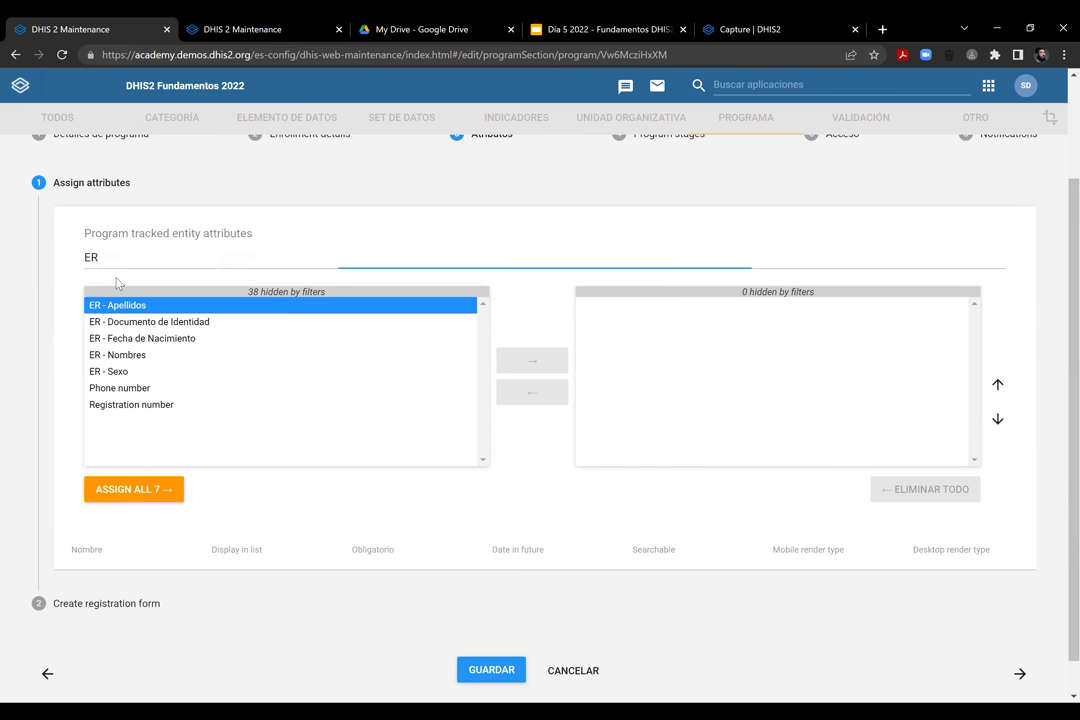
left_click(143, 324, "ctrl")
left_click(140, 339, "ctrl")
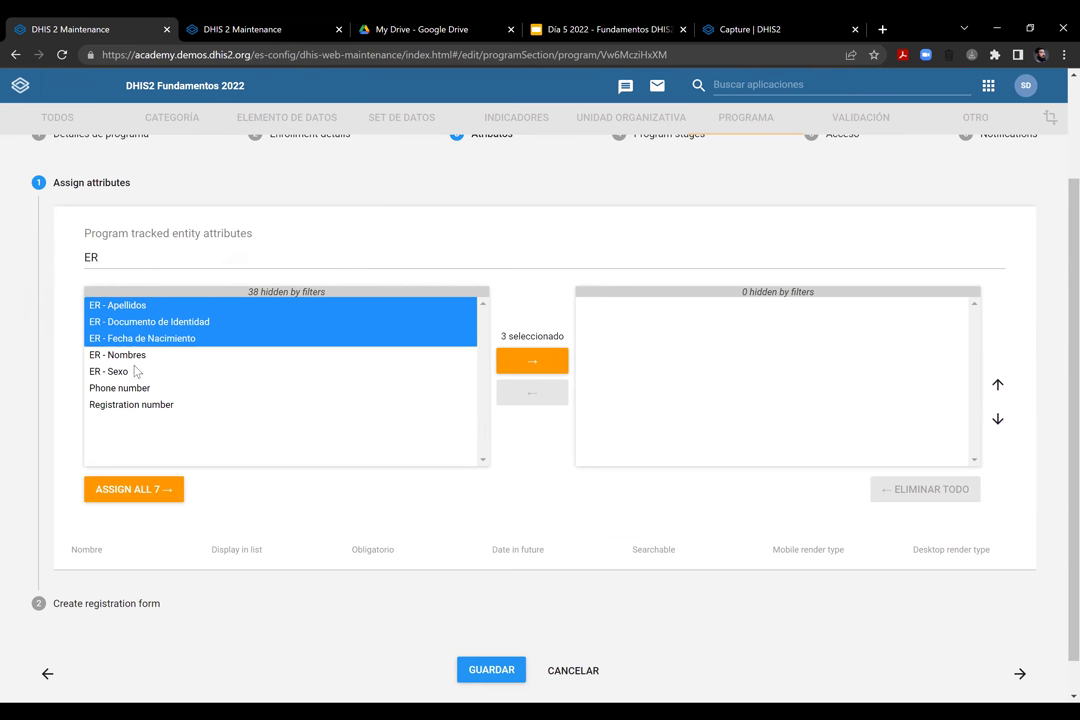
left_click(137, 355, "ctrl")
left_click(142, 371, "ctrl")
left_click(557, 364)
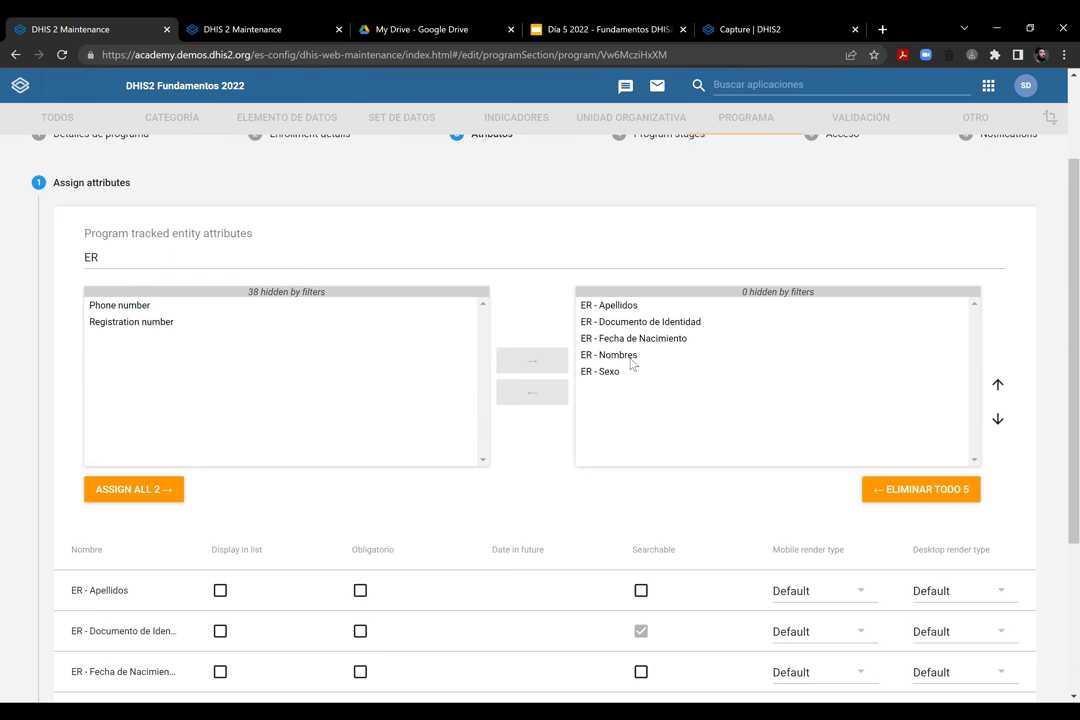
Move ER - Nombres to the top of the assigned attributes
scroll(540, 400, "down", 3)
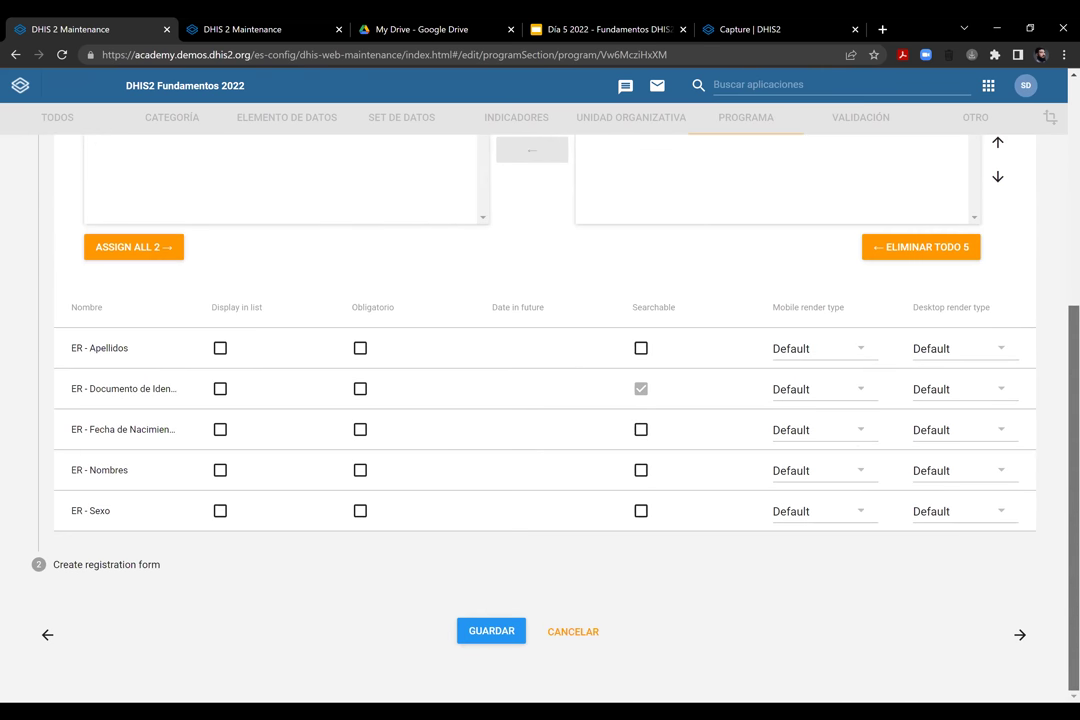
scroll(620, 357, "up", 3)
left_click(622, 329)
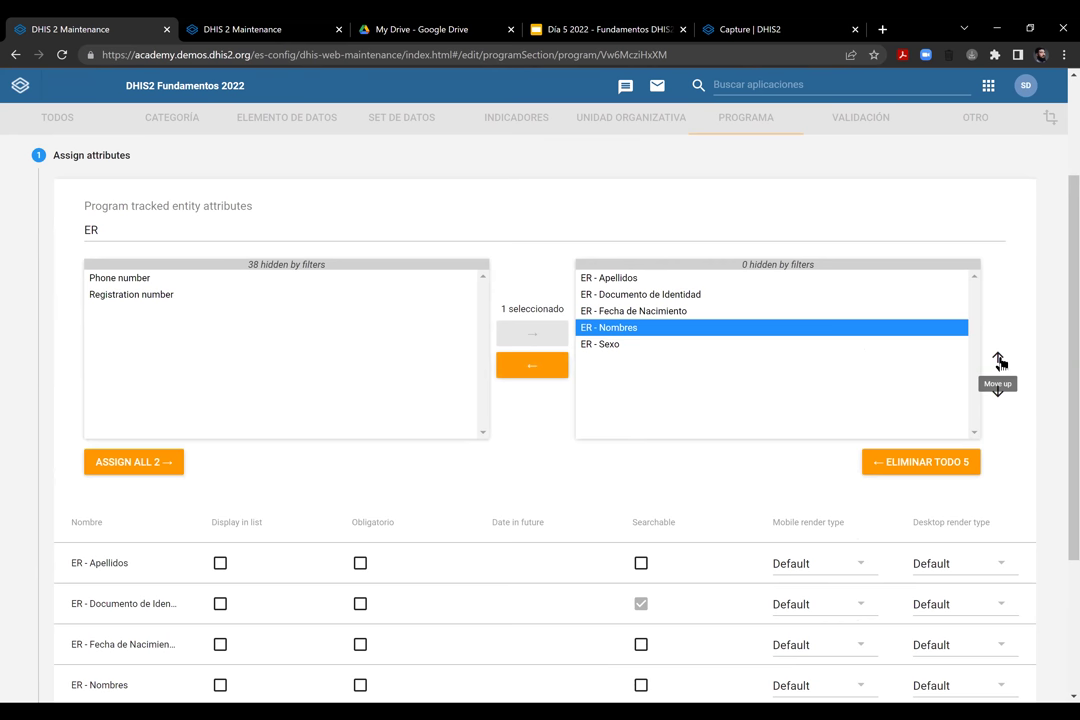
left_click(998, 358)
left_click(998, 358)
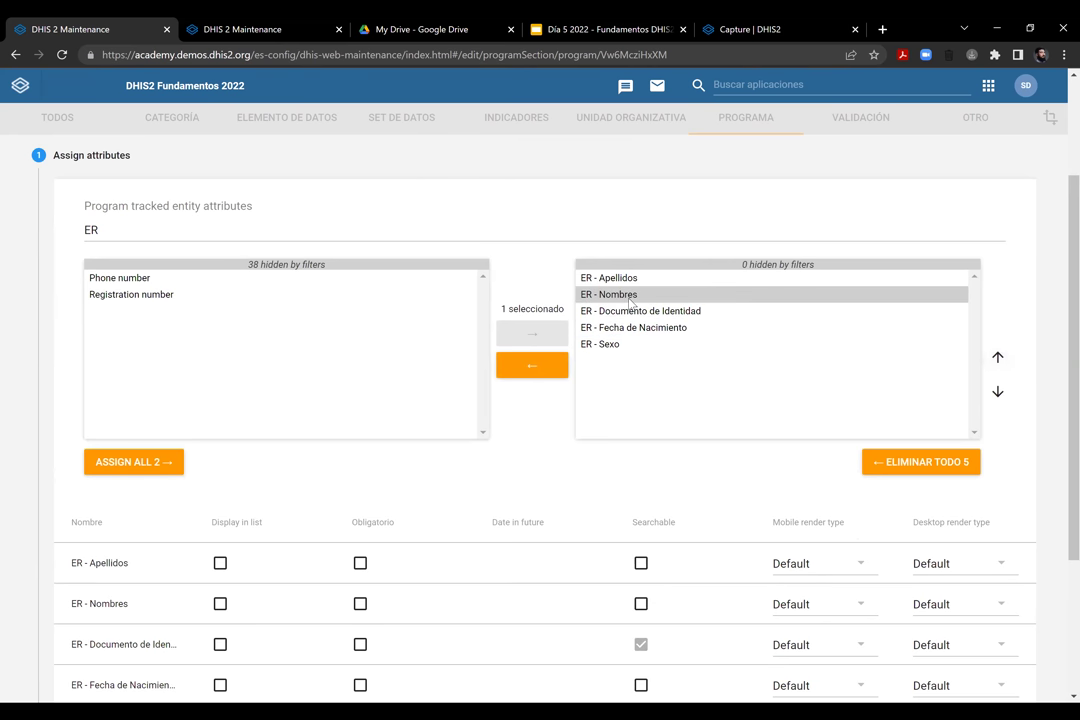
left_click(998, 358)
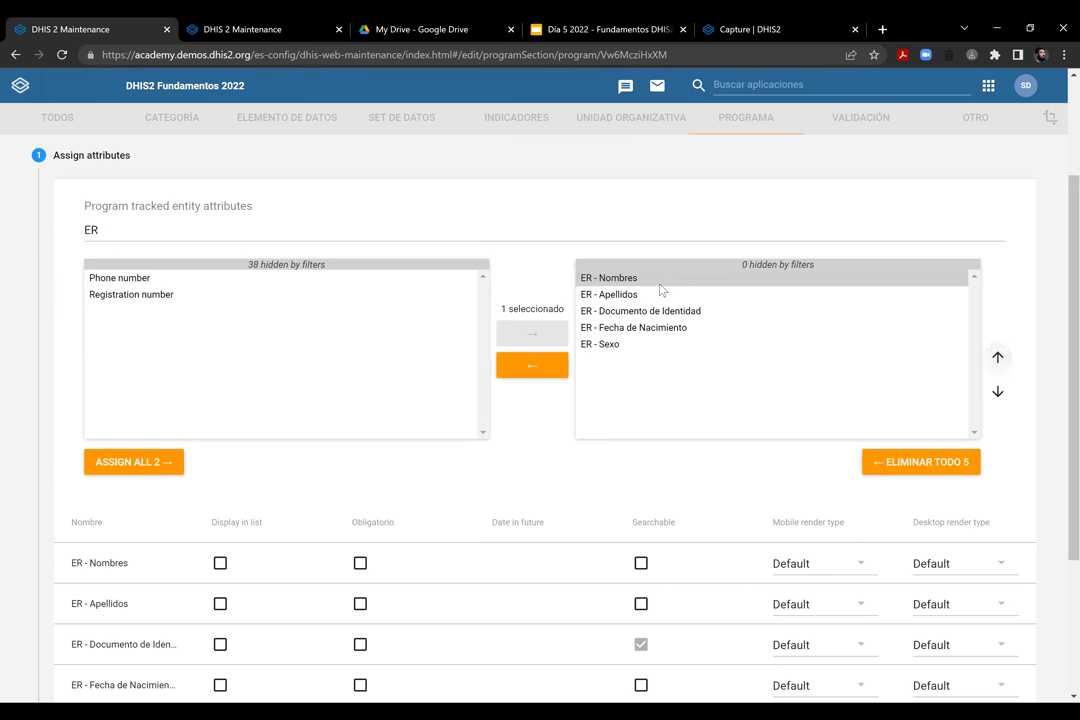
Move ER - Fecha de Nacimiento and ER - Sexo above ER - Documento de Identidad
left_click(668, 327)
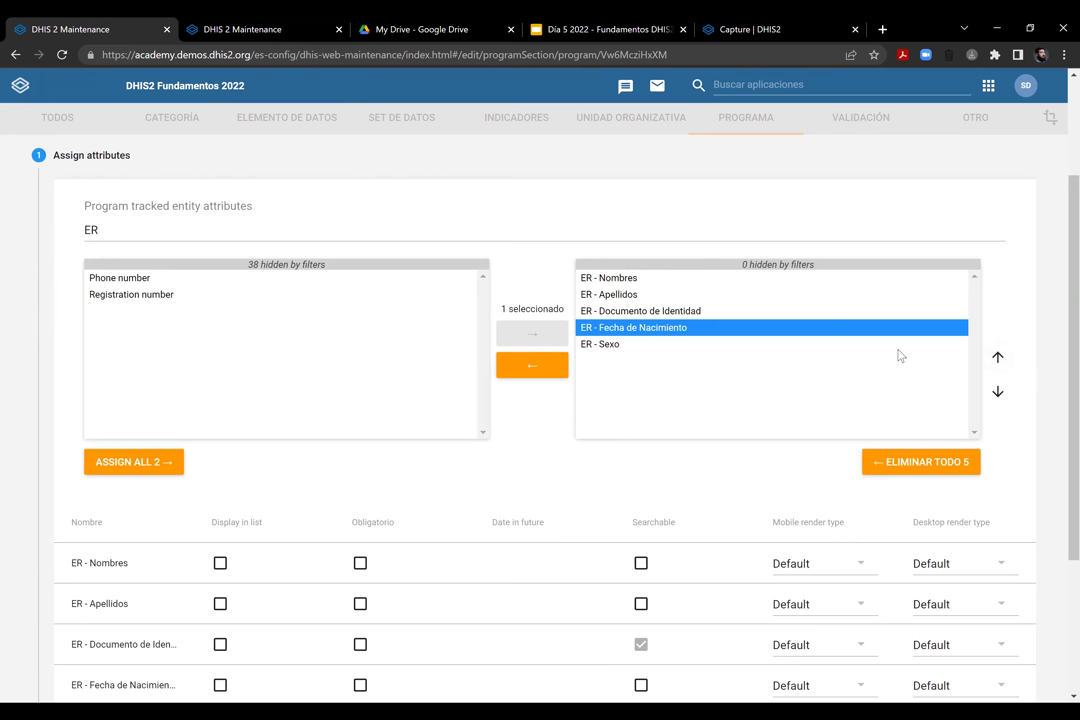
left_click(998, 358)
left_click(658, 346)
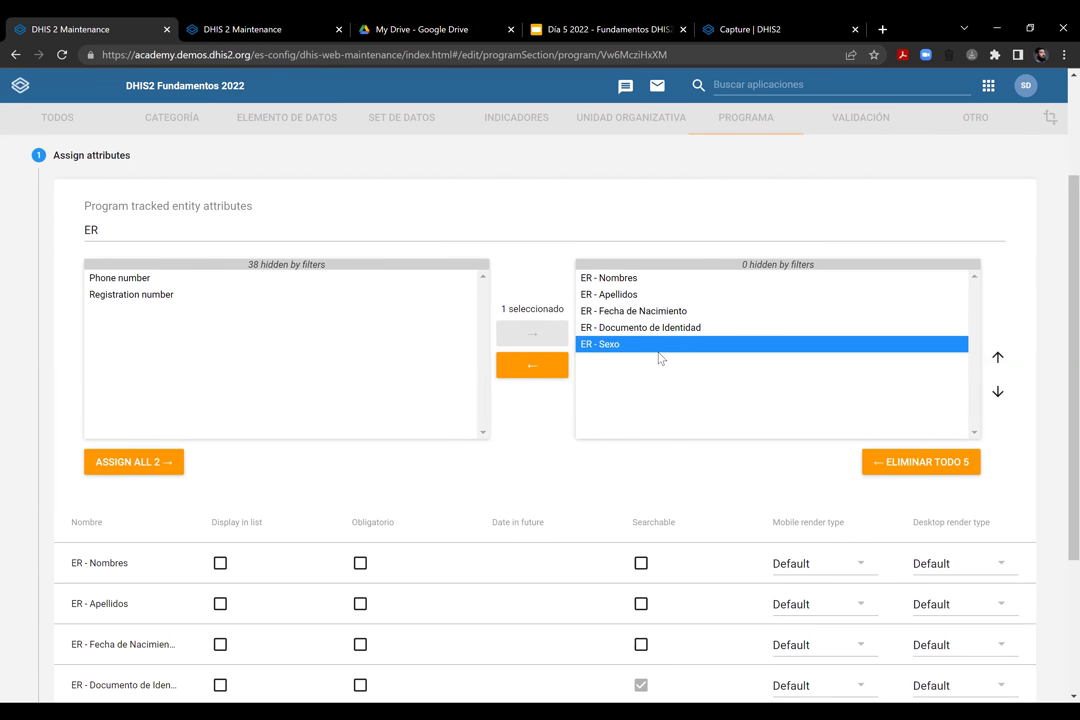
left_click(998, 357)
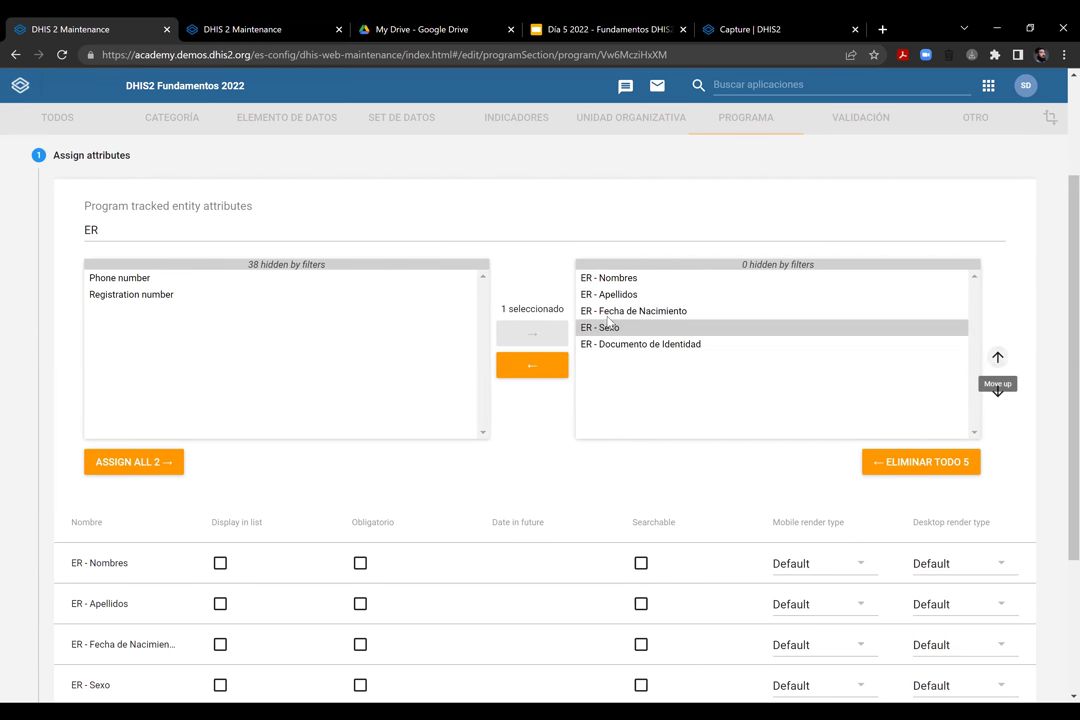
left_click(651, 346)
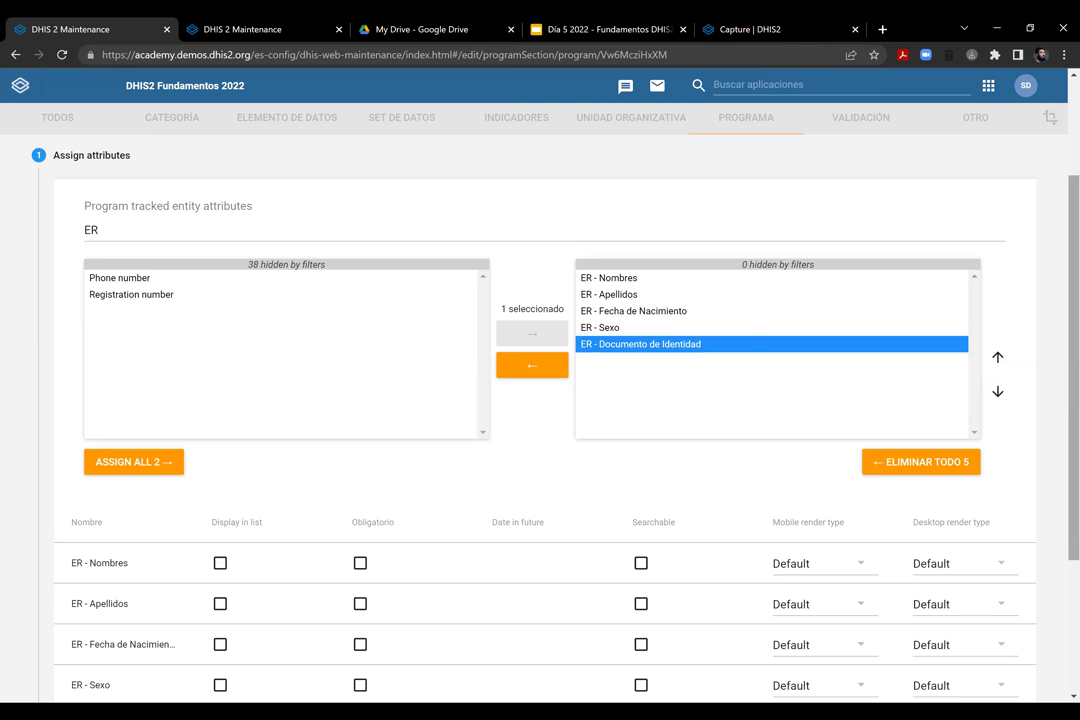
right_click(789, 276)
key("Escape")
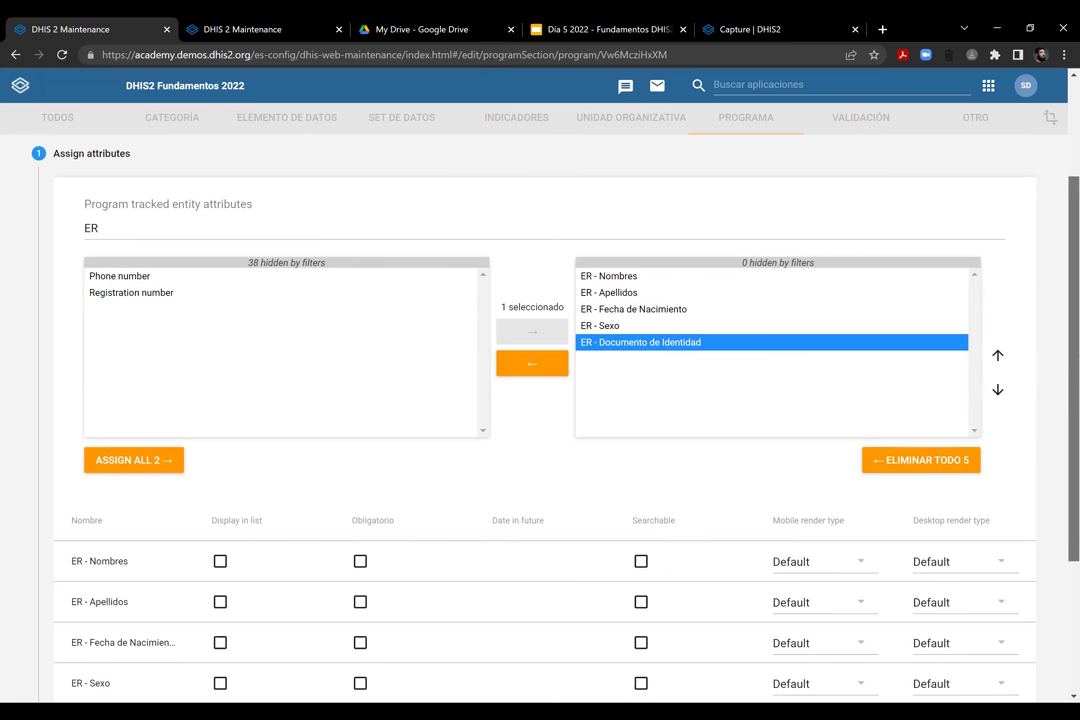
scroll(540, 400, "down", 3)
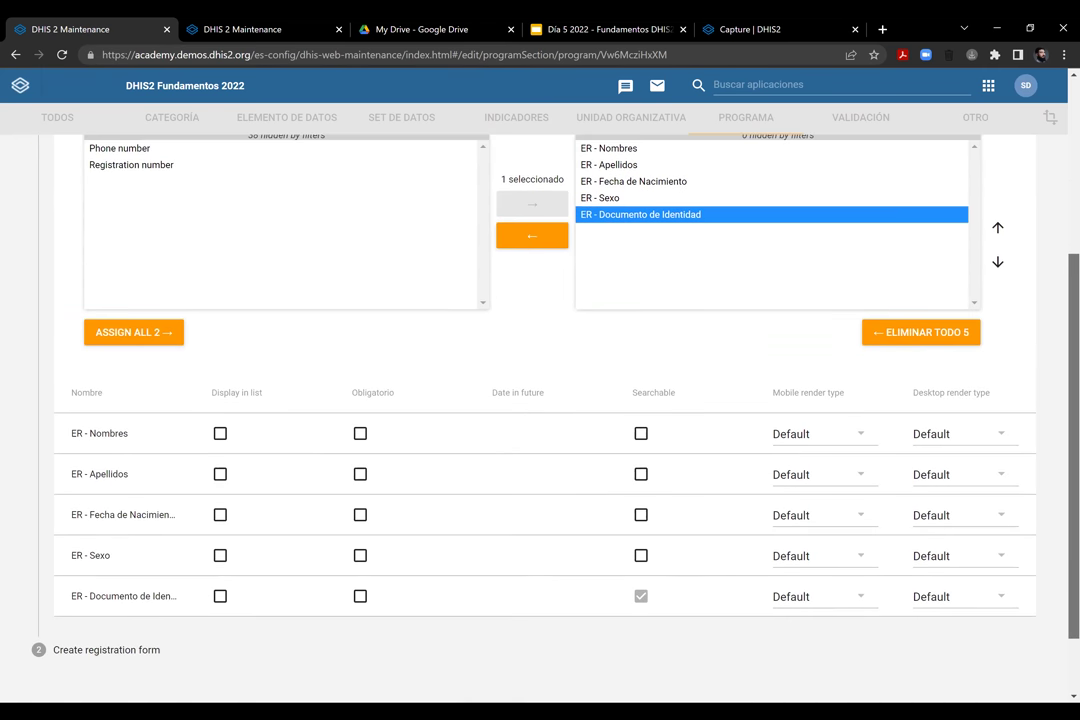
Tick Display in list for Nombres, Apellidos, Fecha de Nacimiento, Sexo and Documento de Identidad, then switch tabs
scroll(853, 441, "down", 2)
left_click(72, 348)
left_click(190, 511, "shift")
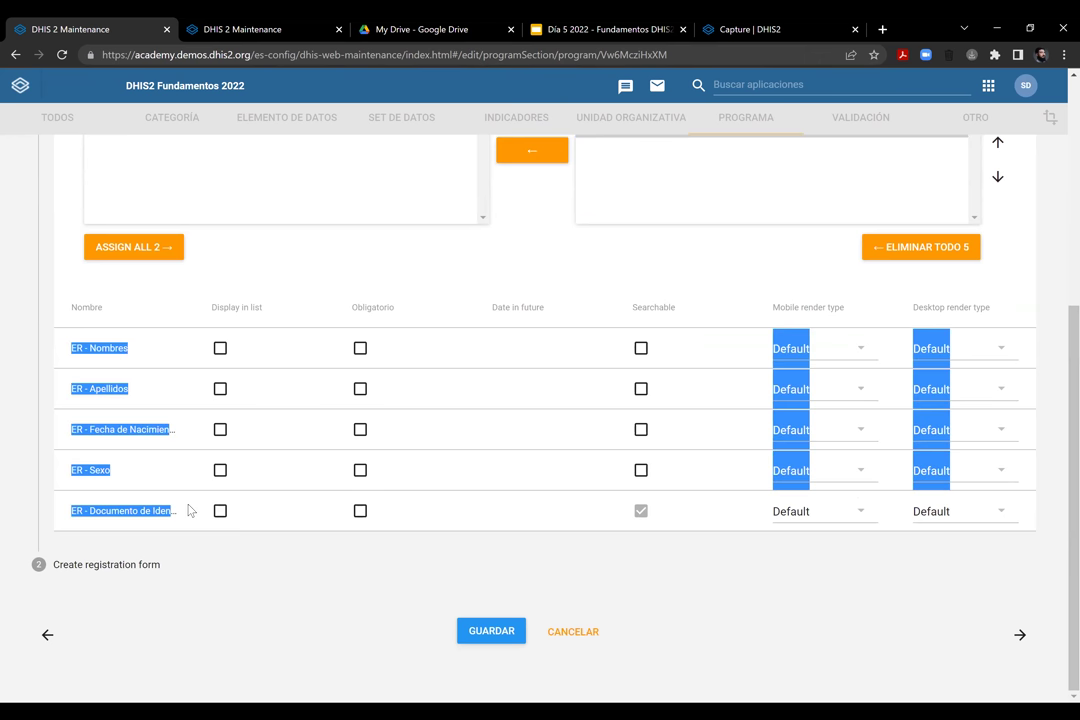
left_click(139, 349)
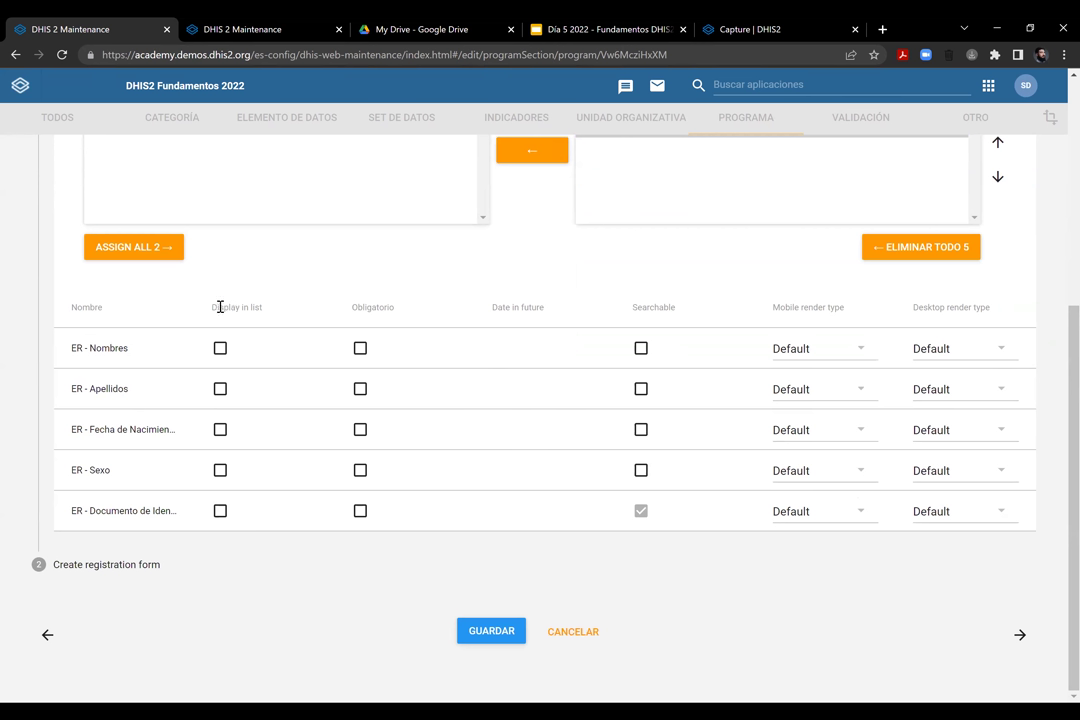
left_click_drag(213, 305, 263, 309)
left_click(221, 349)
left_click(221, 390)
left_click(221, 431)
left_click(221, 472)
left_click(221, 511)
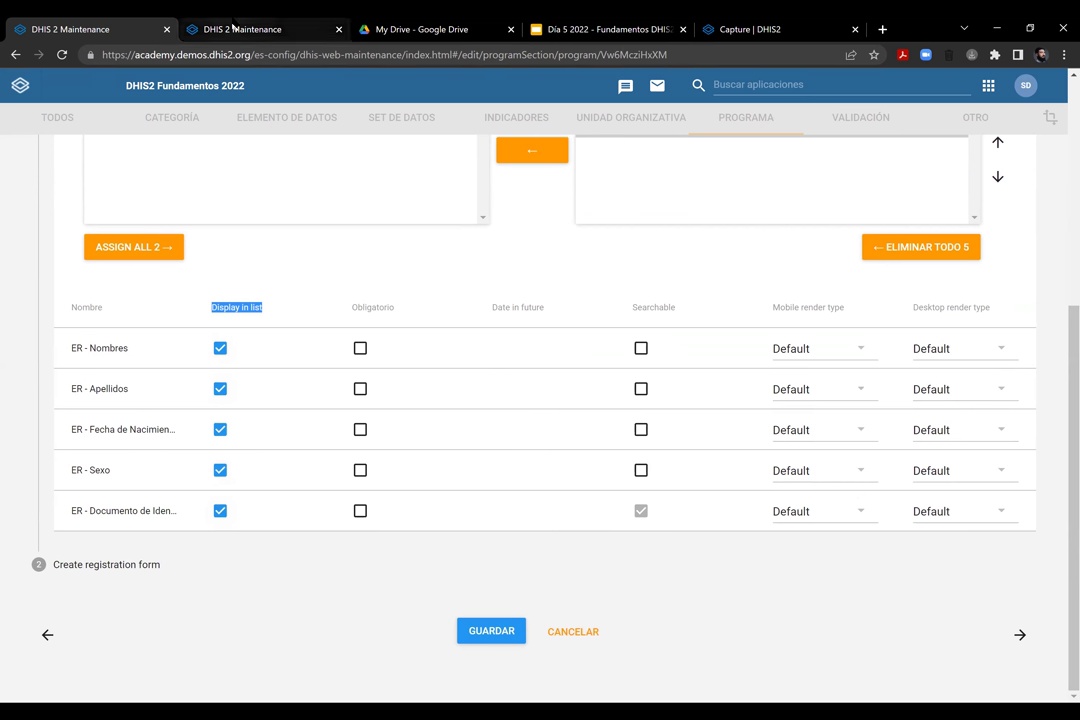
key("ctrl+Tab")
In Tracker Capture, expand Trainingland - Cuba and ENR - Uruguay, then return to Maintenance
left_click(841, 83)
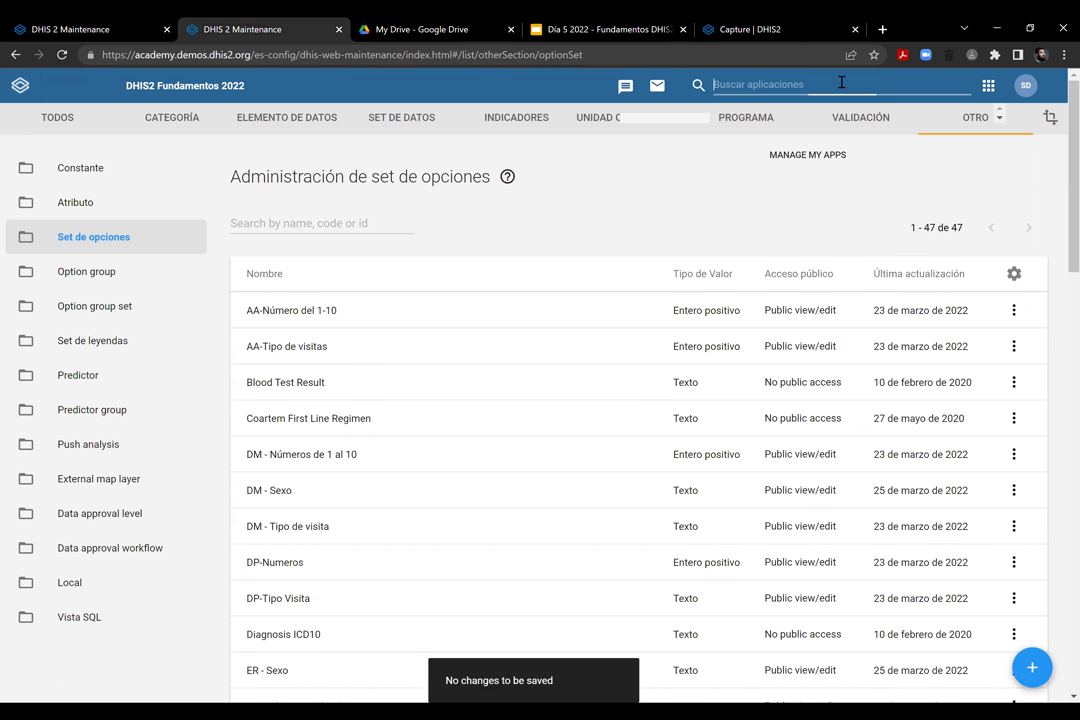
left_click(928, 135)
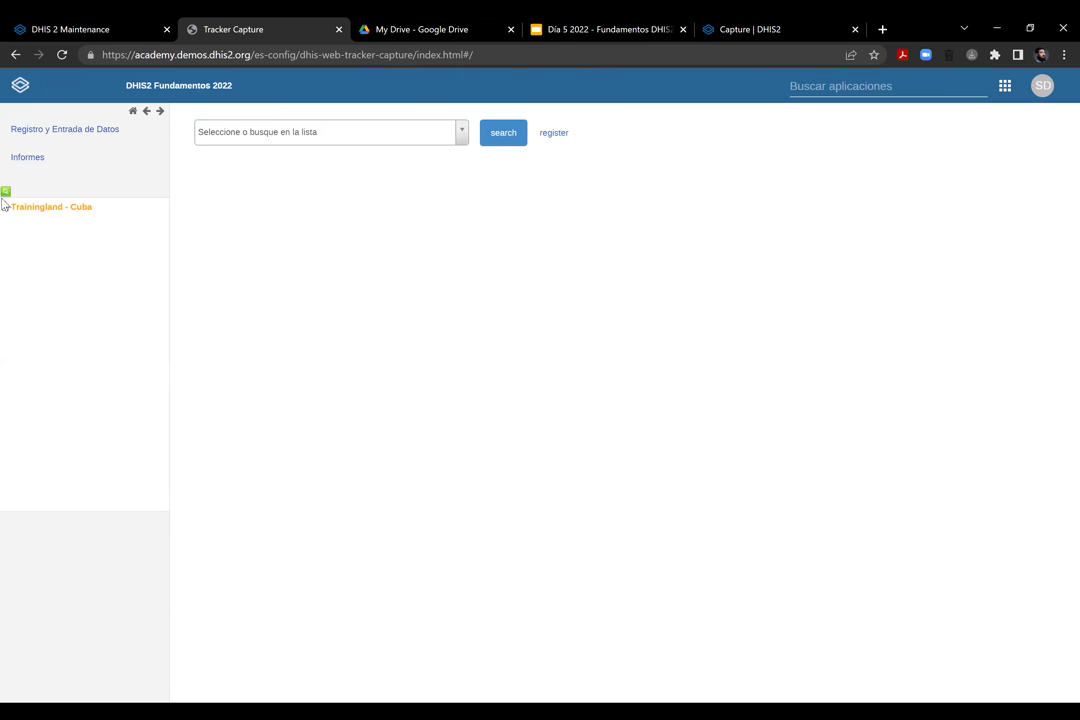
left_click(5, 207)
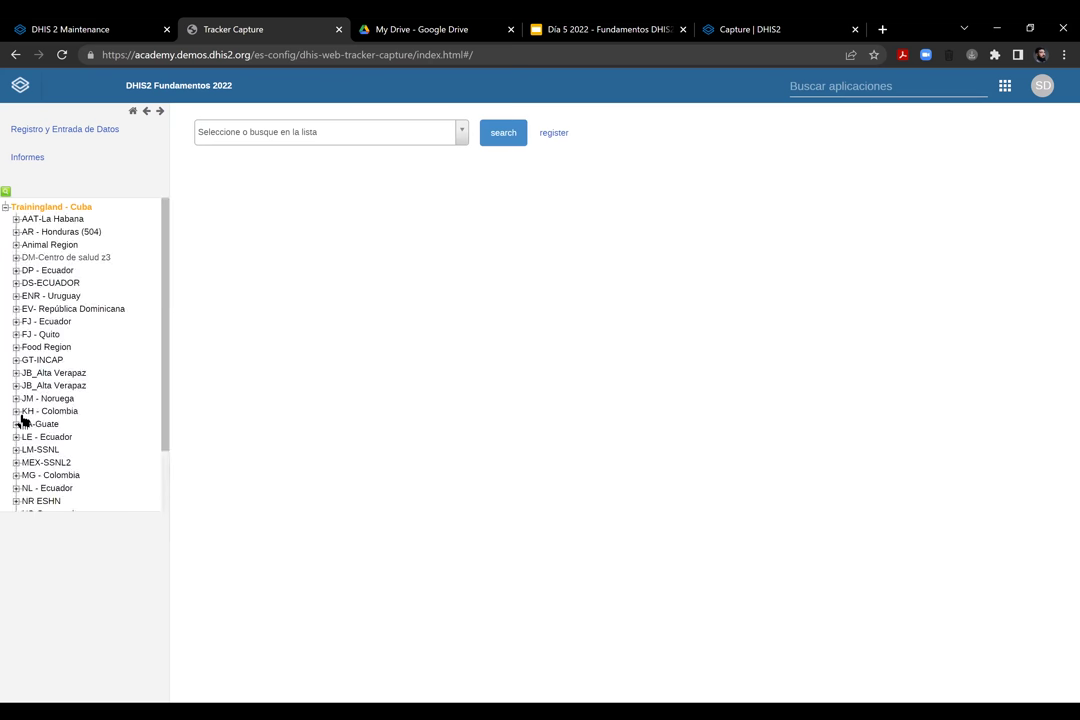
scroll(22, 340, "down", 1)
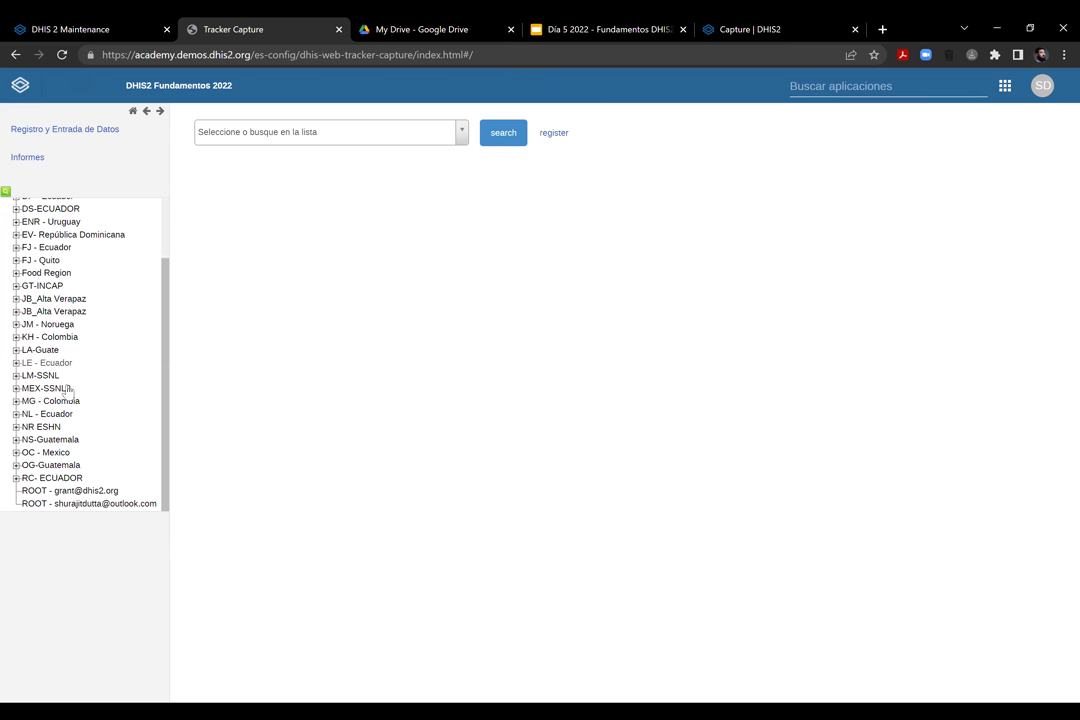
scroll(165, 285, "up", 2)
scroll(152, 401, "down", 1)
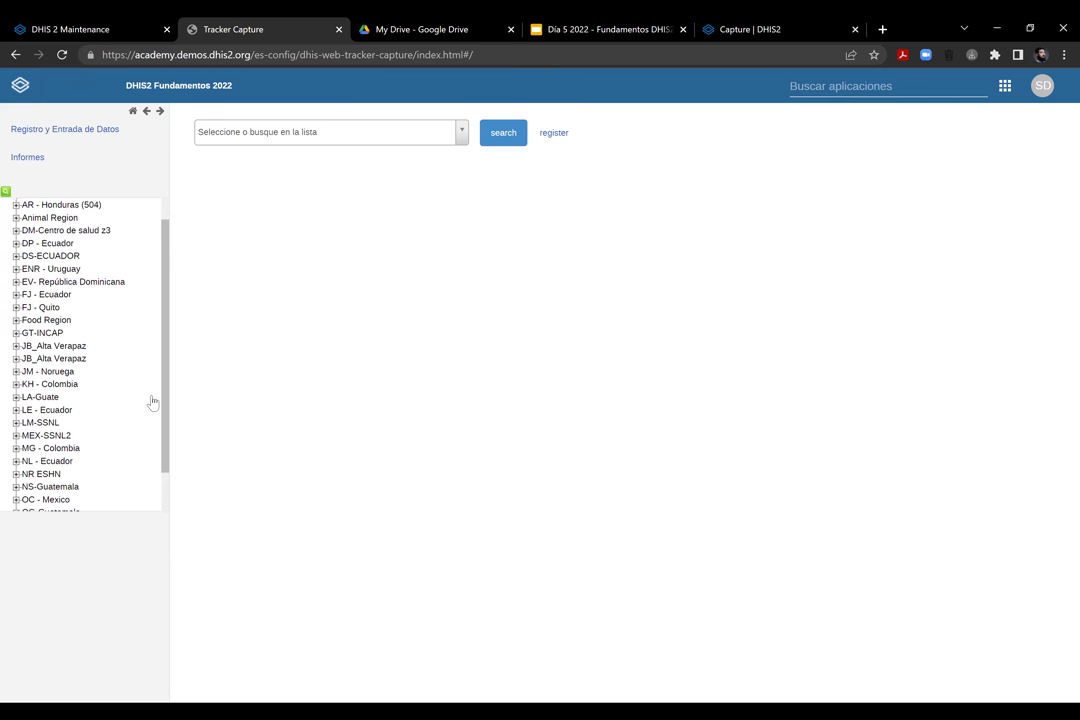
scroll(152, 401, "down", 1)
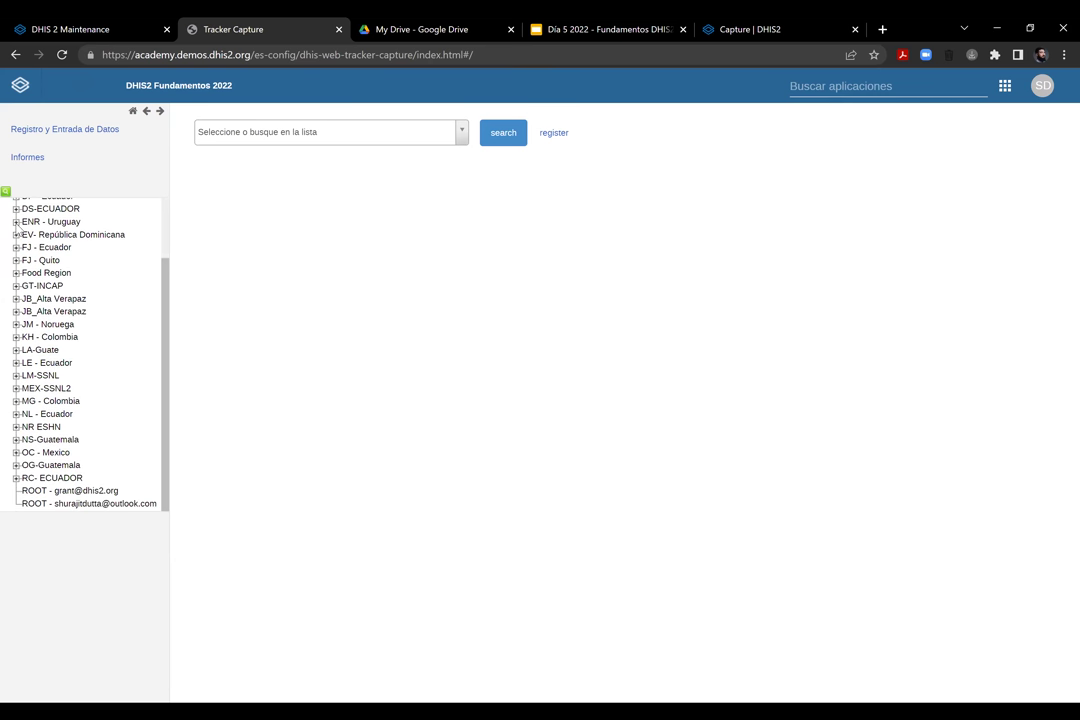
left_click(16, 222)
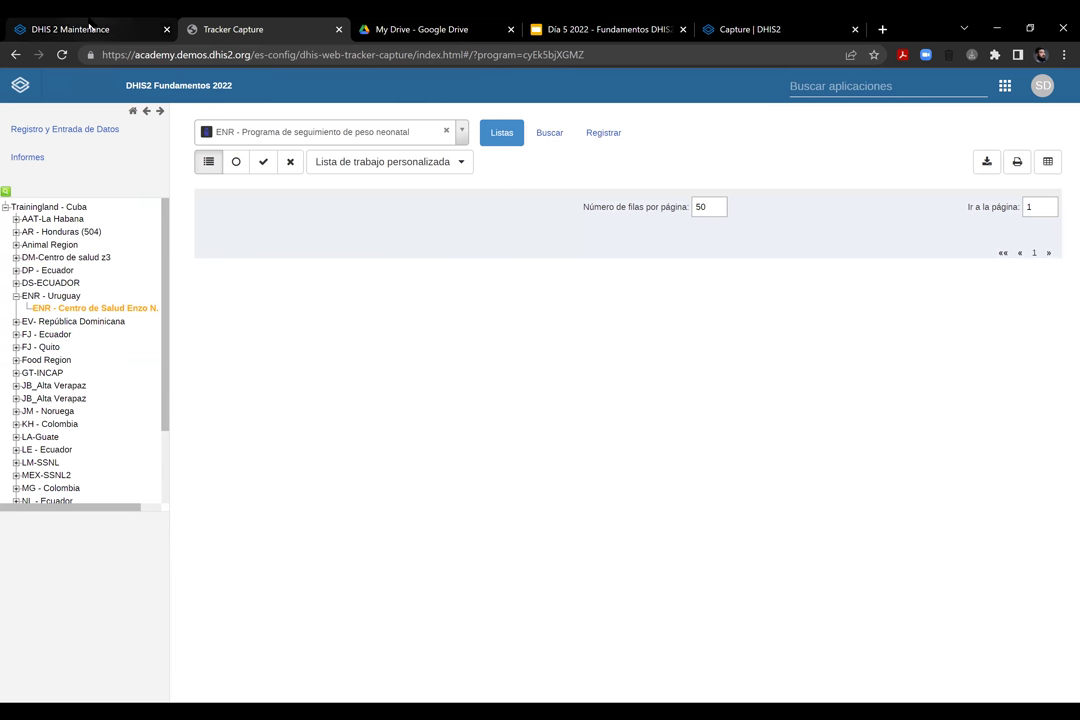
key("ctrl+shift+Tab")
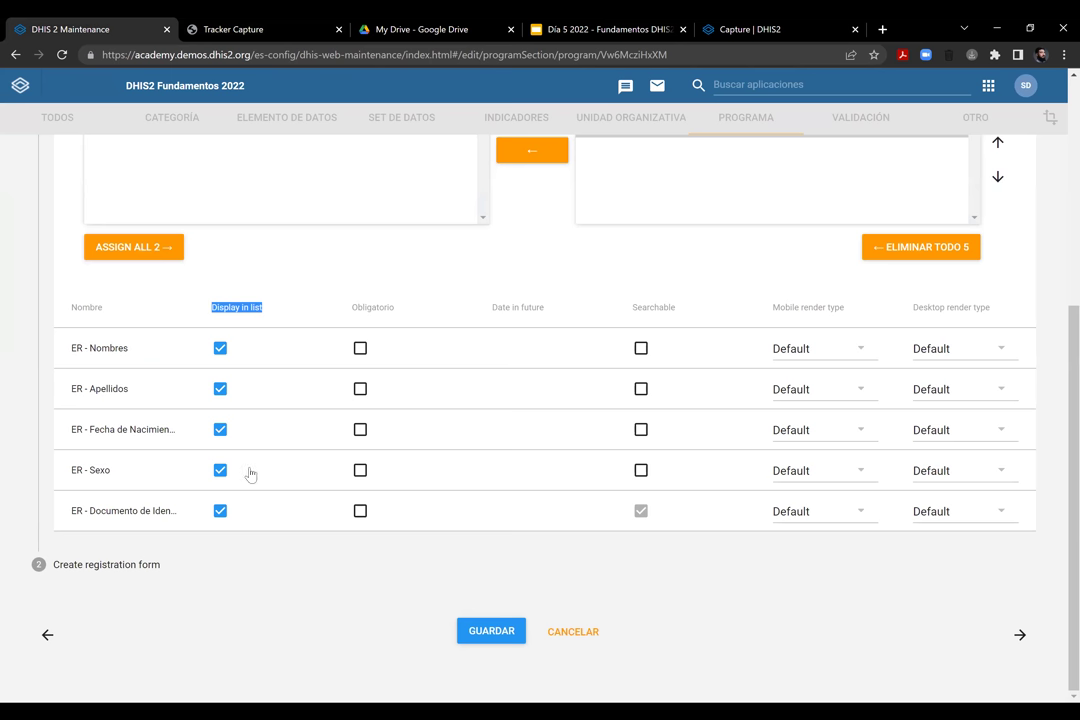
Hide ER - Documento de Identidad from lists; make Nombres, Apellidos and Fecha de Nacimiento mandatory
left_click(221, 511)
left_click(314, 238)
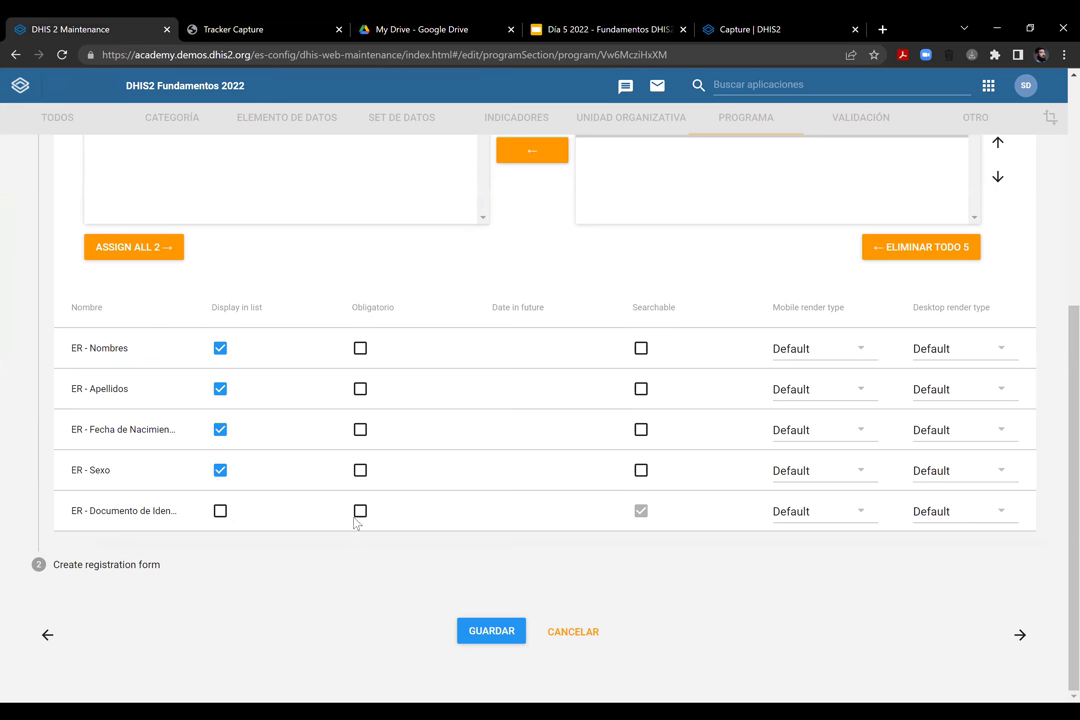
left_click(360, 348)
left_click(360, 388)
left_click(360, 429)
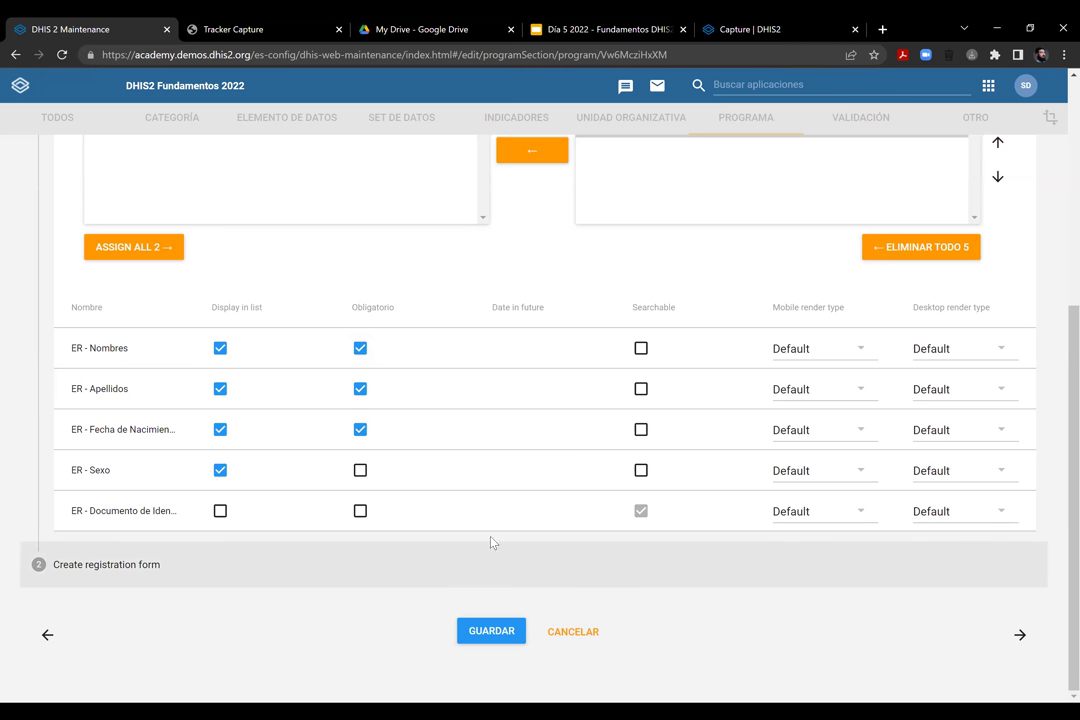
Highlight the Searchable column heading and the identity document attribute name for reference
left_click_drag(636, 308, 674, 308)
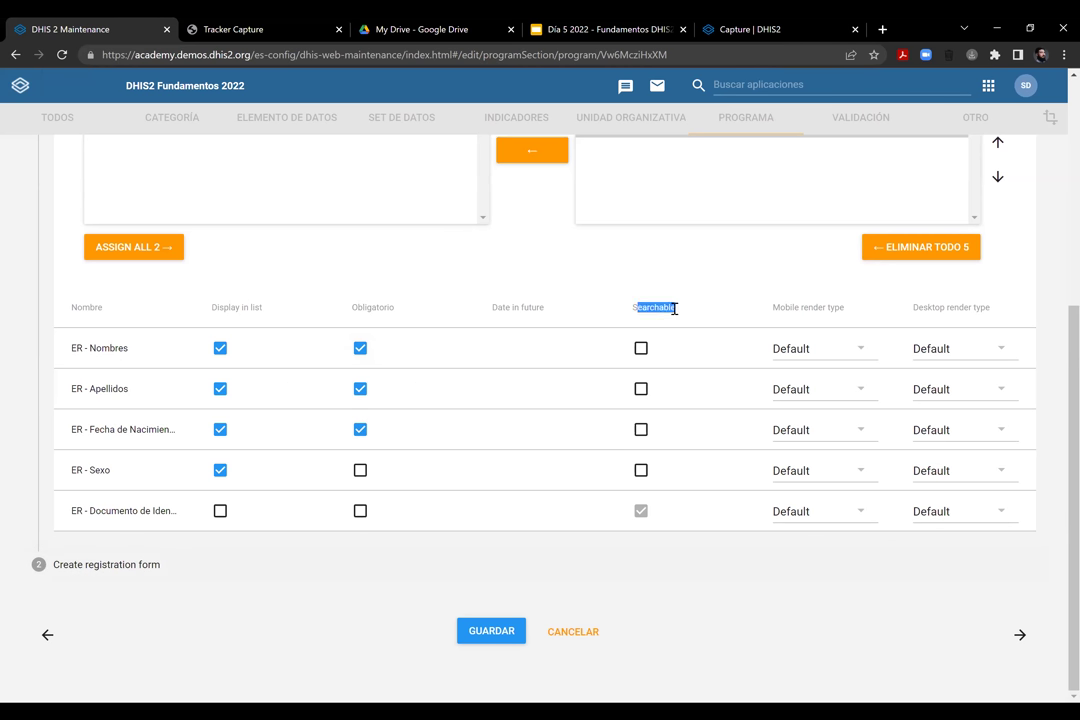
left_click(624, 307)
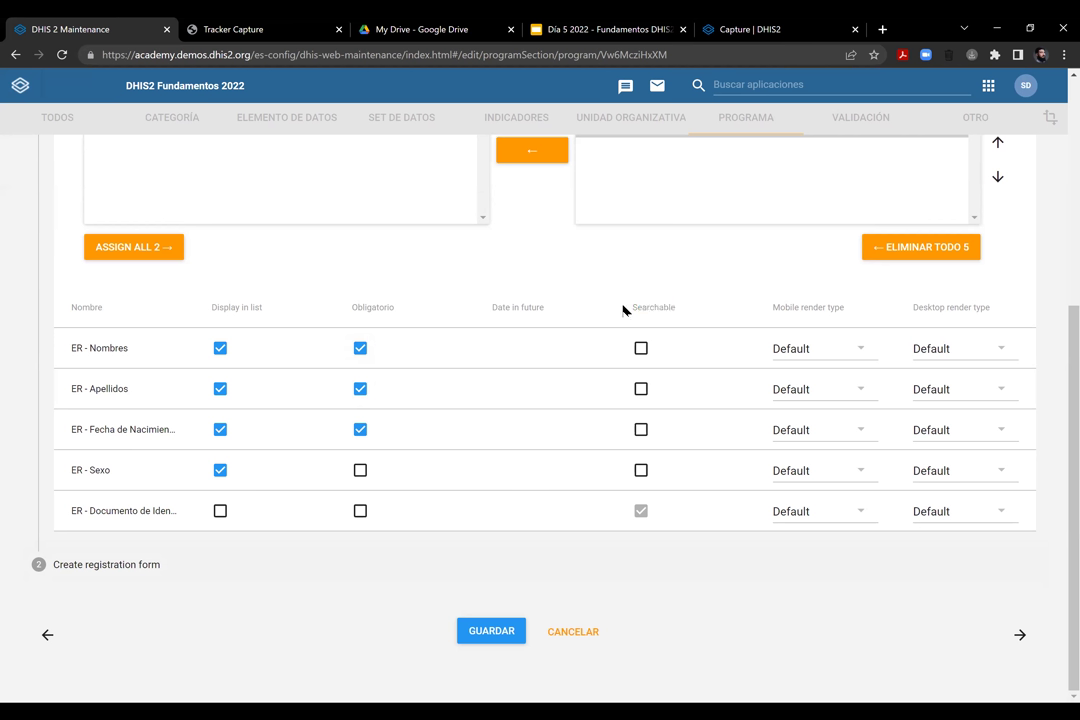
double_click(679, 312)
left_click(630, 450)
triple_click(140, 513)
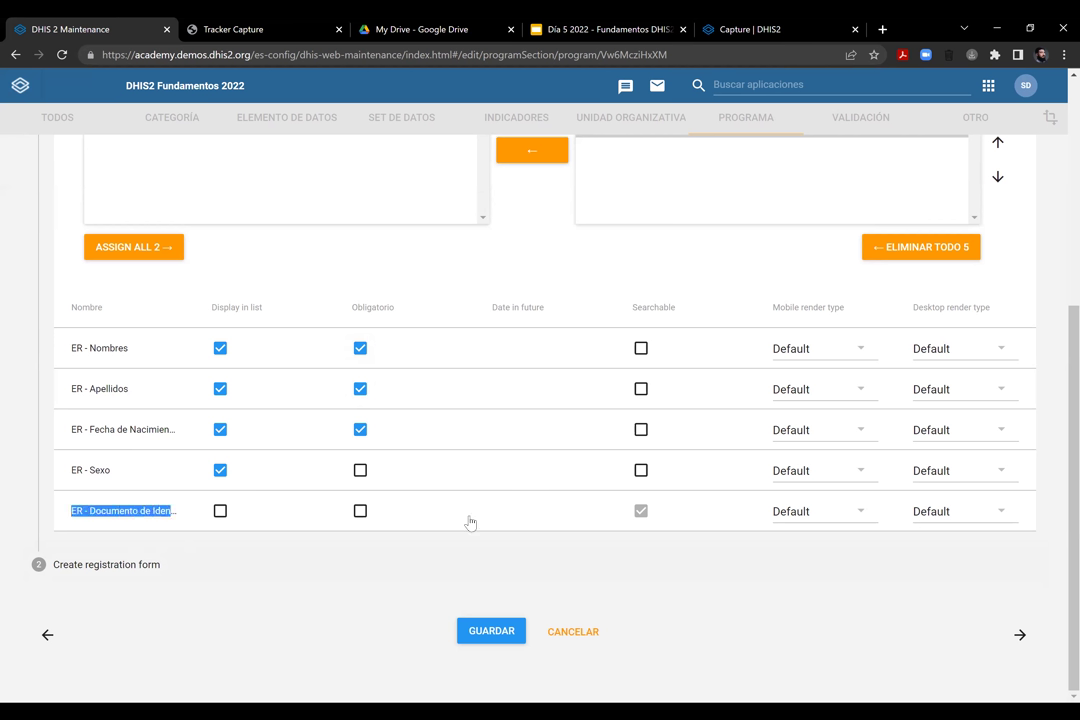
left_click(685, 514)
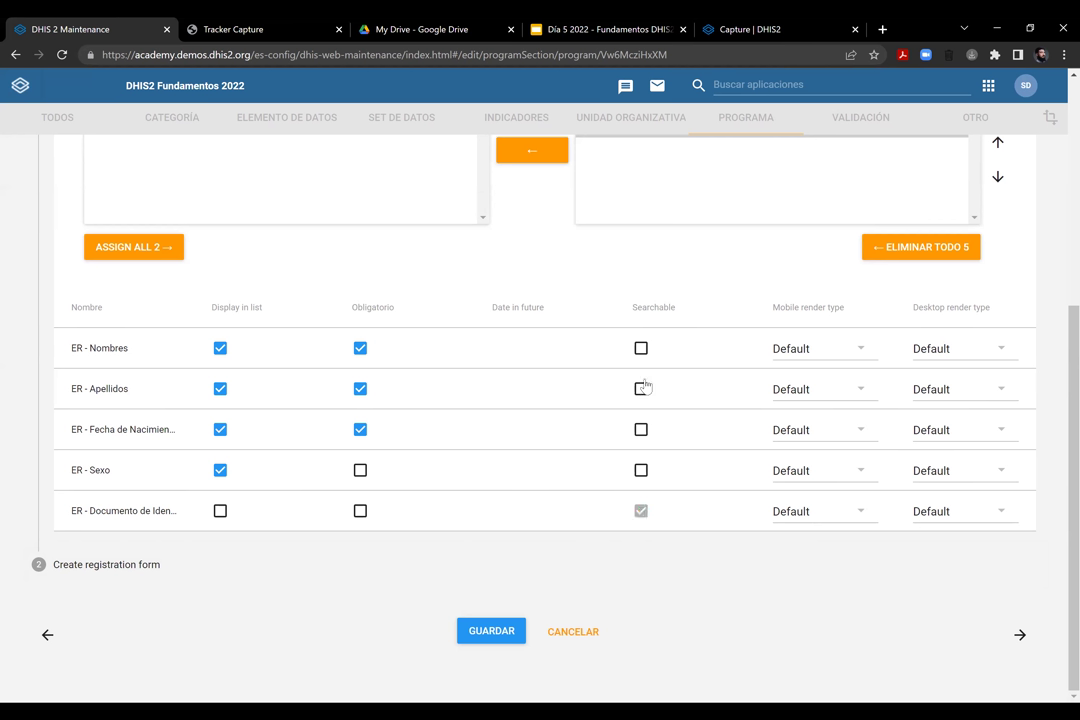
Make ER - Nombres, Apellidos, Fecha de Nacimiento and Sexo searchable
left_click(641, 348)
left_click(641, 389)
left_click(641, 429)
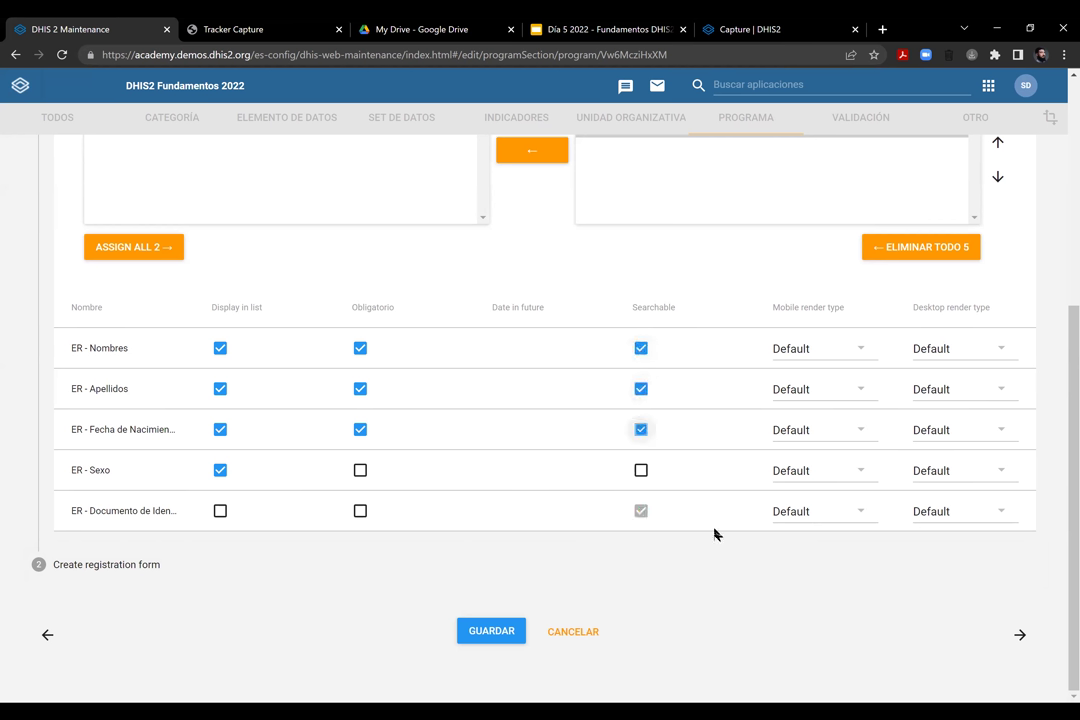
left_click(641, 470)
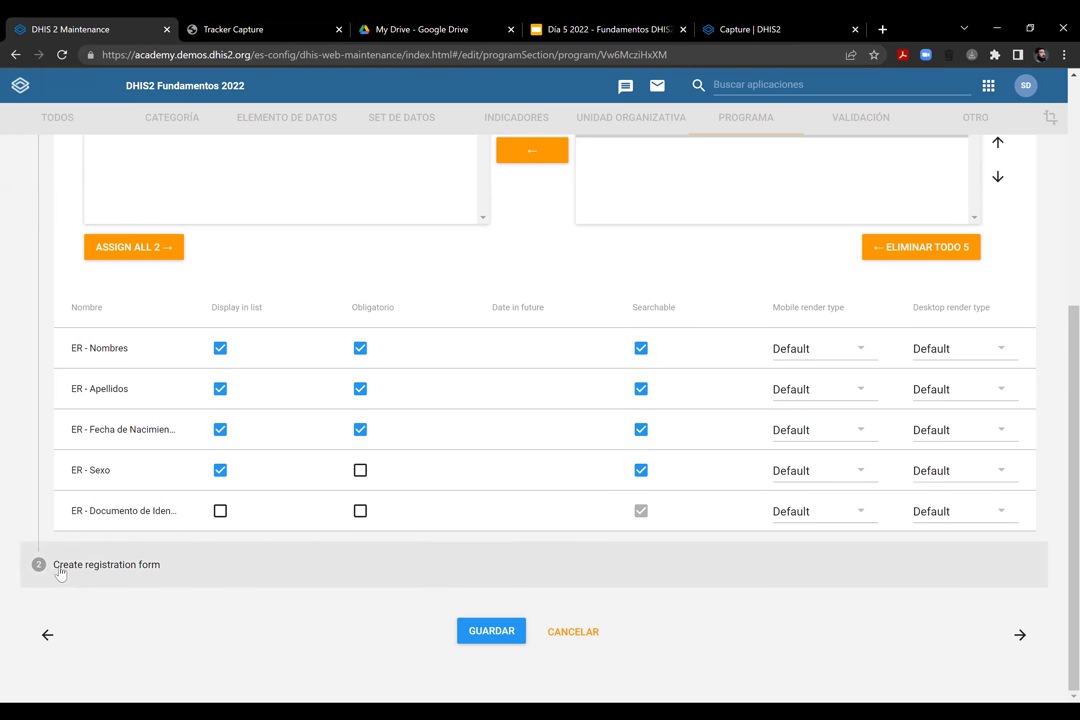
Move on to the program's Program stages step
left_click(115, 567)
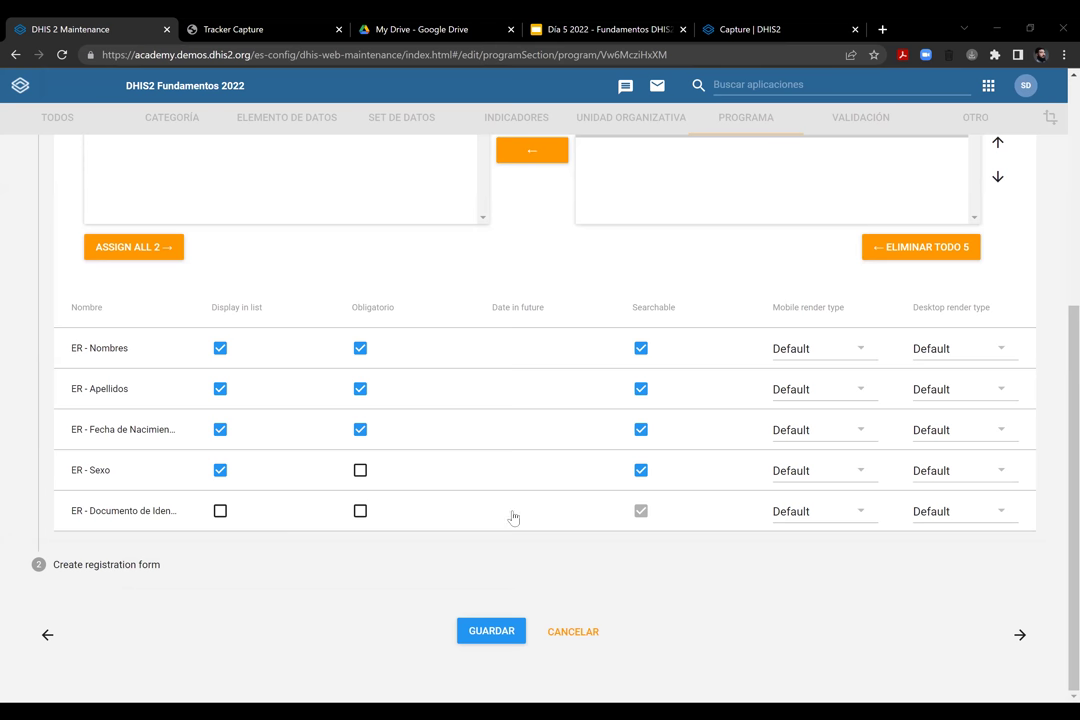
scroll(512, 517, "up", 5)
scroll(512, 517, "down", 5)
scroll(512, 517, "up", 5)
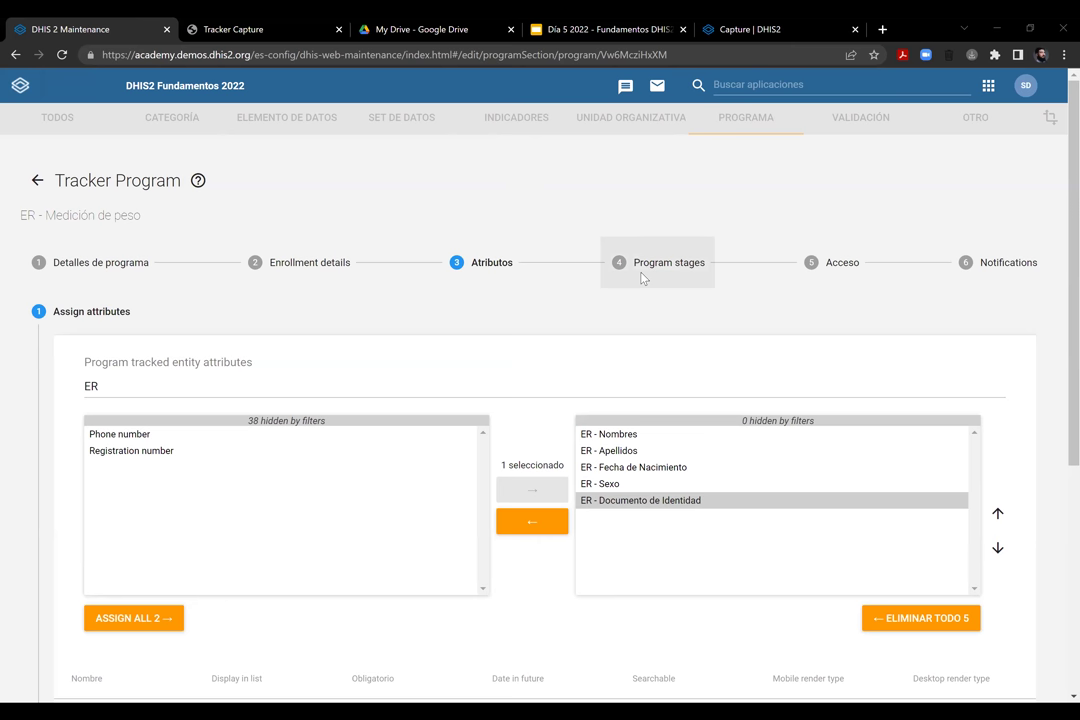
left_click(640, 275)
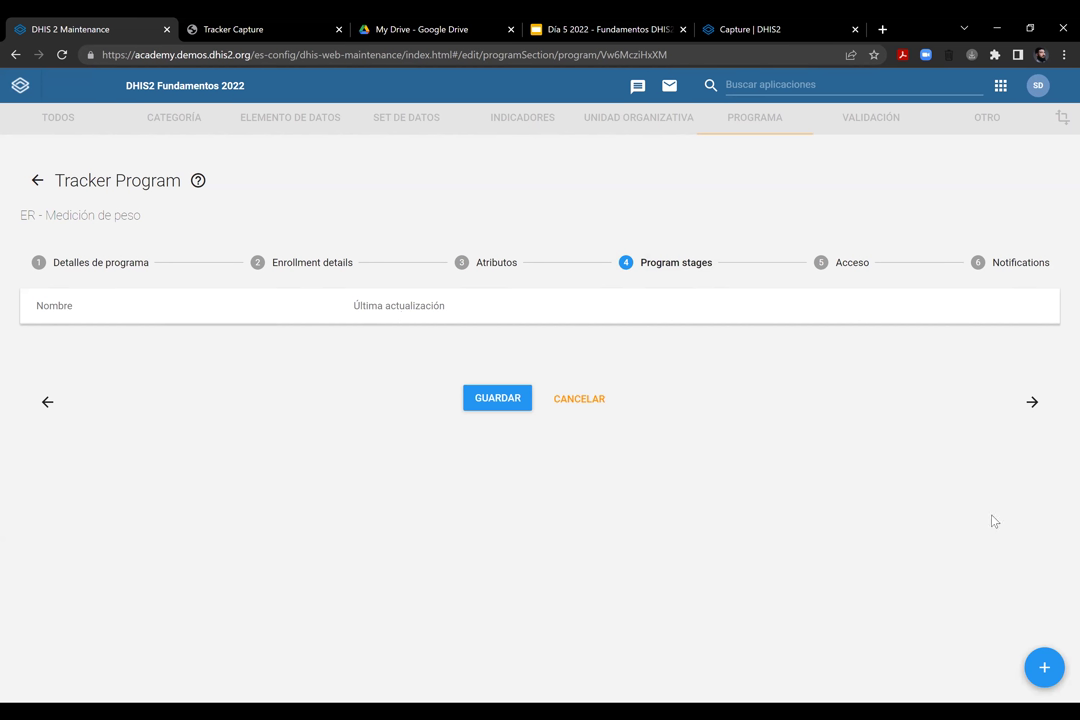
Add a new program stage and place the cursor in its Nombre field
left_click(1049, 676)
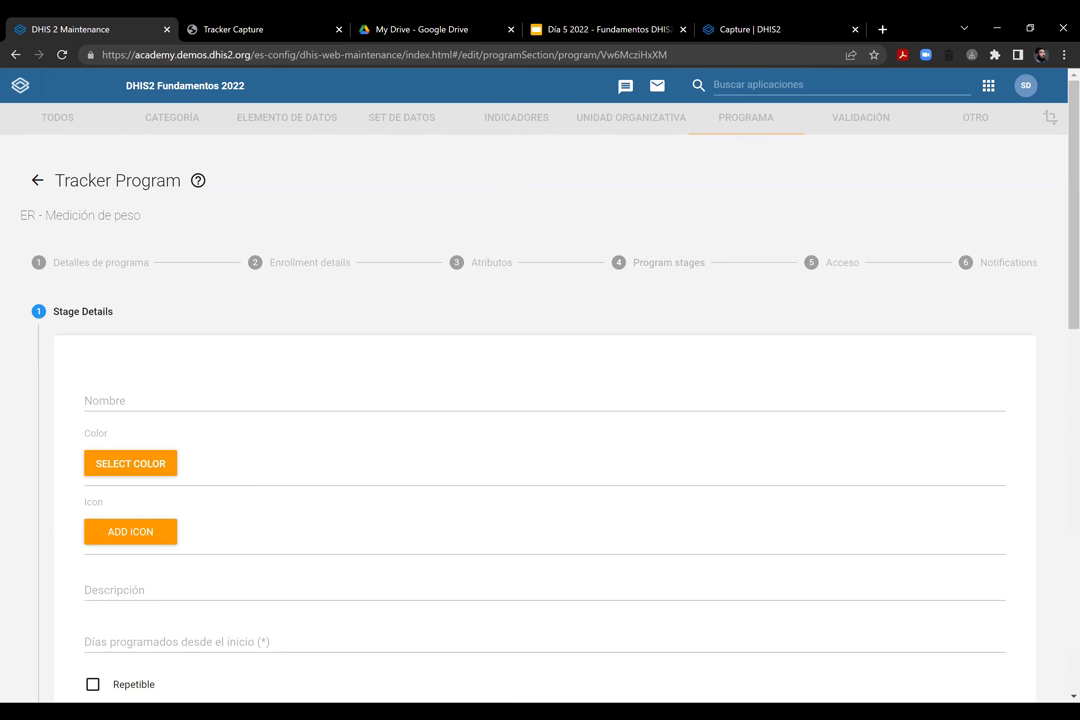
scroll(1074, 200, "down", 1)
scroll(540, 400, "down", 3)
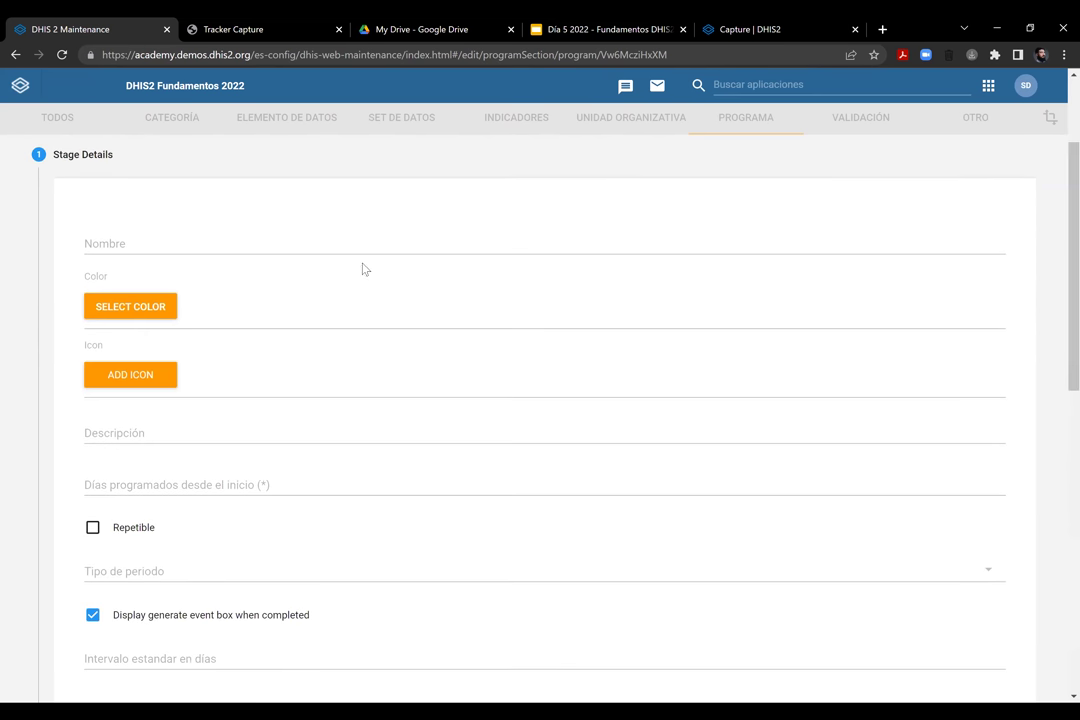
left_click(235, 244)
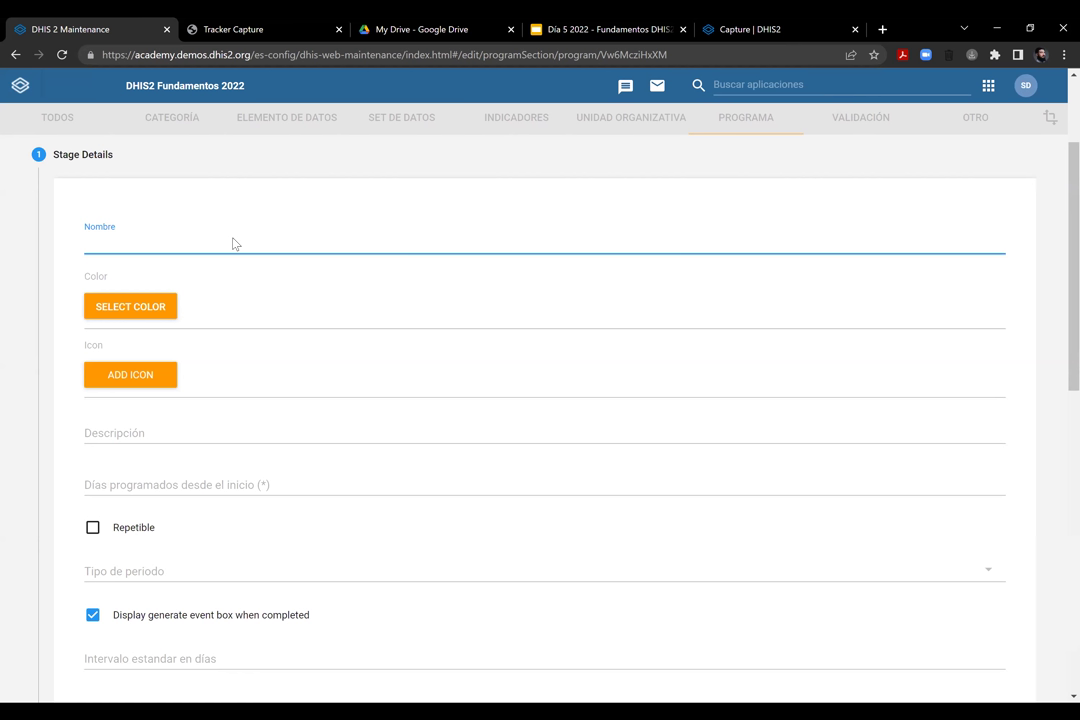
Name the new stage 'Visita de Medición' and give it the pink colour #F06292
type("Visita de Medición")
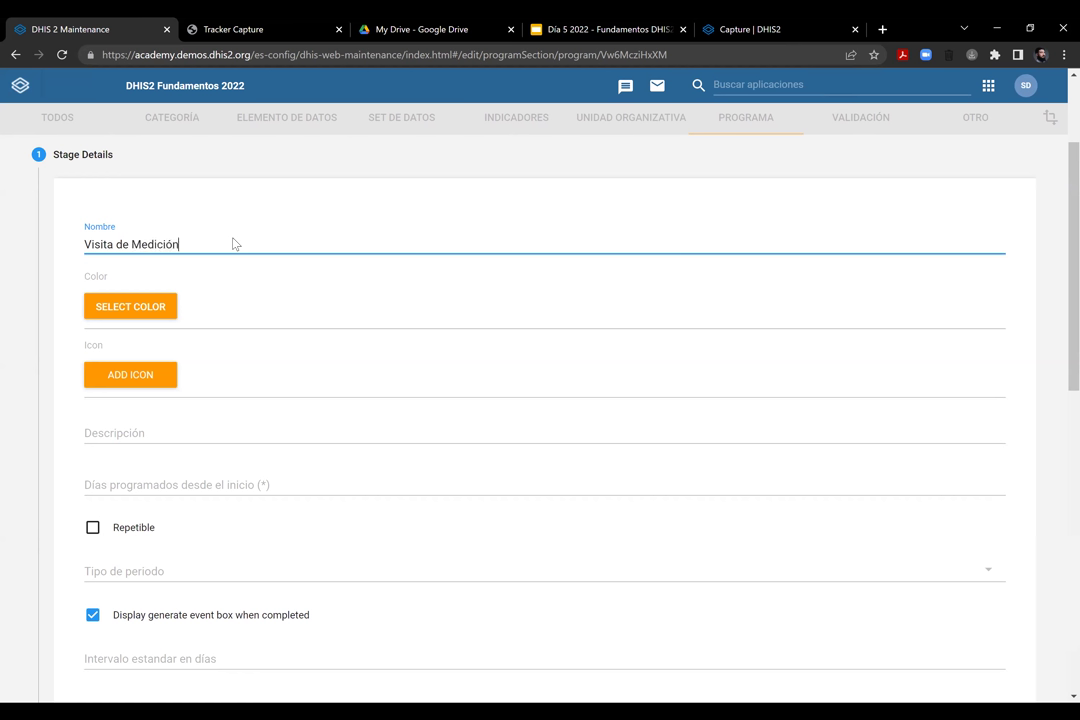
left_click(153, 316)
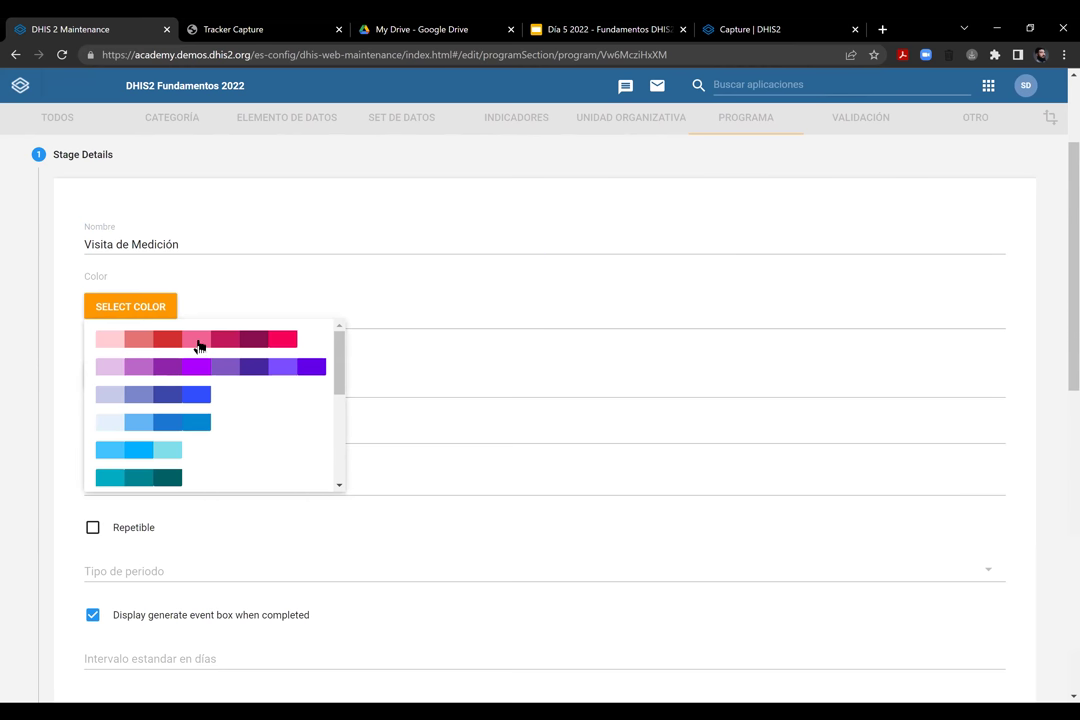
left_click(195, 343)
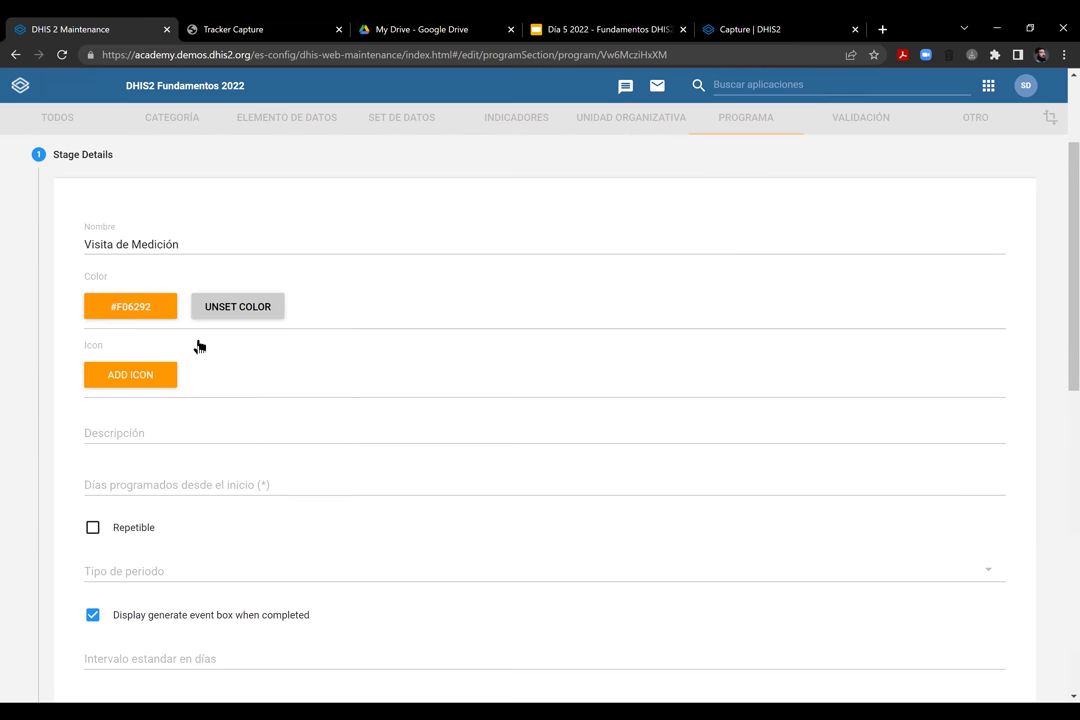
left_click(147, 378)
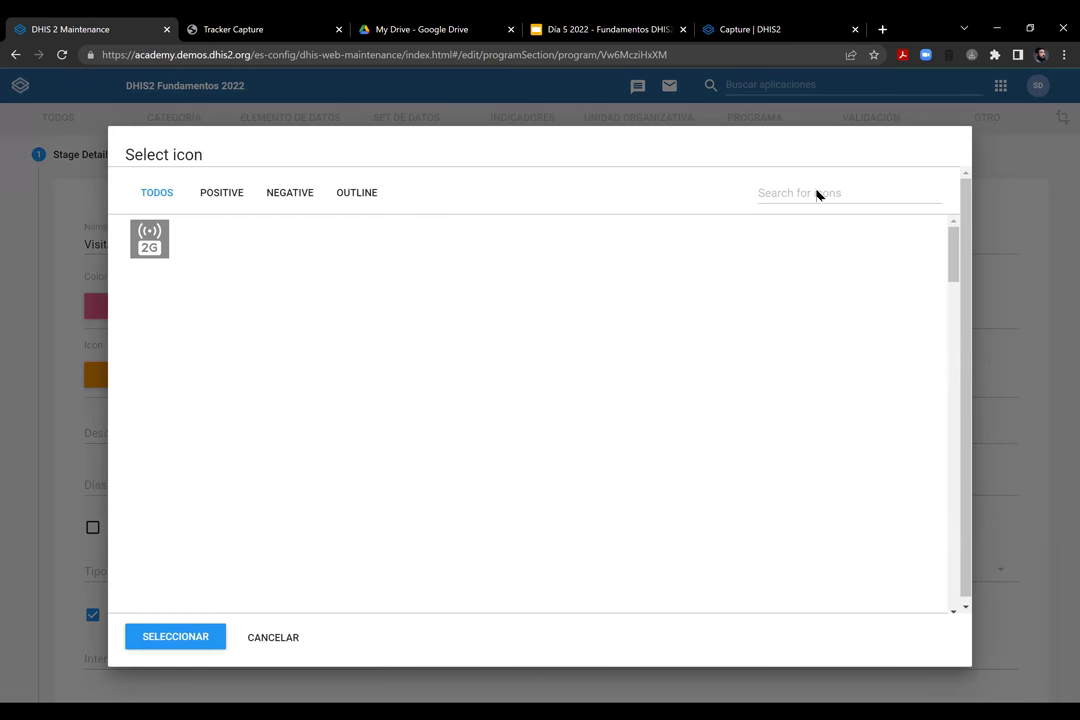
Search the icon library for 'scale' and assign the filled scale icon to the stage
left_click(817, 195)
type("scale")
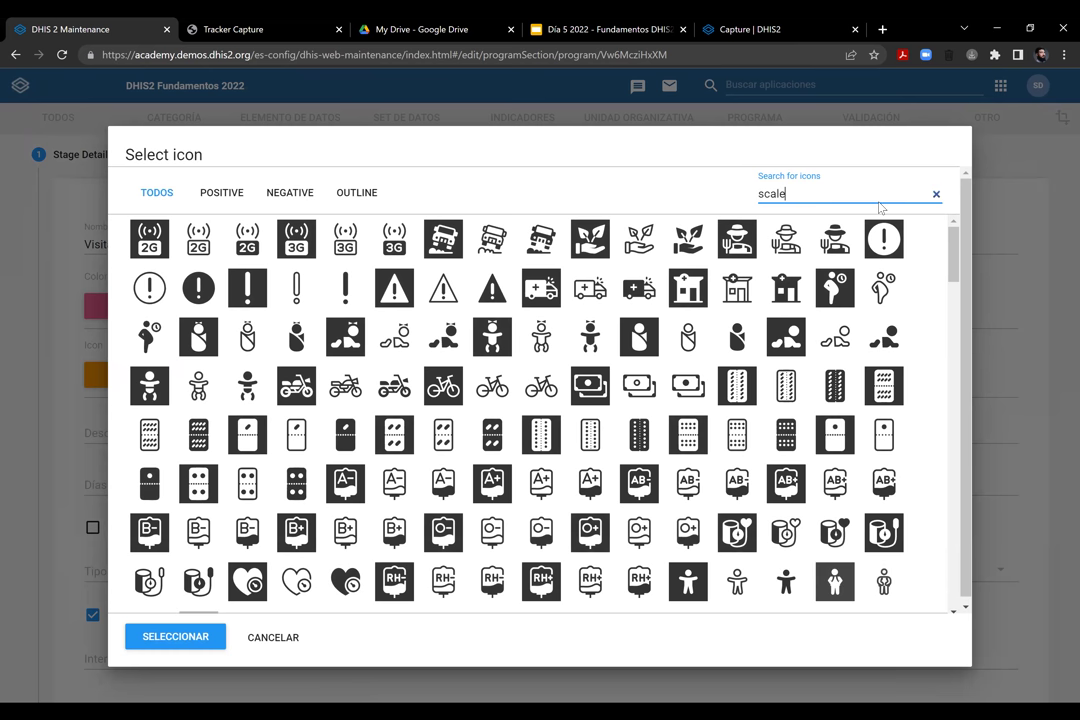
key("ctrl+a")
key("BackSpace")
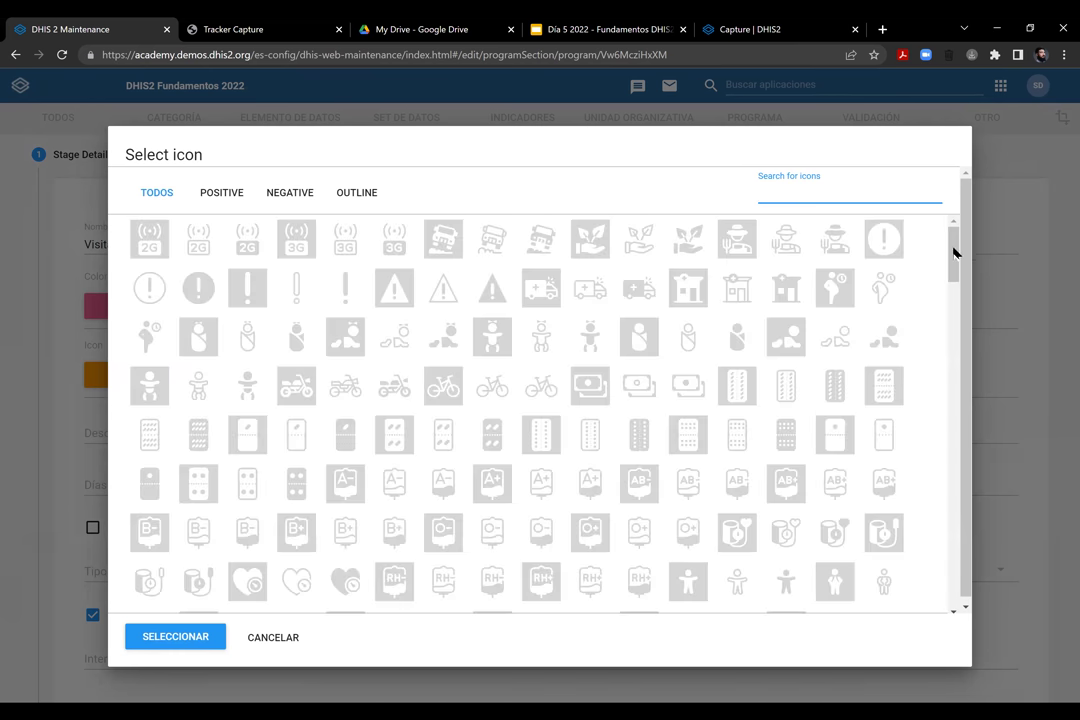
left_click_drag(955, 251, 958, 407)
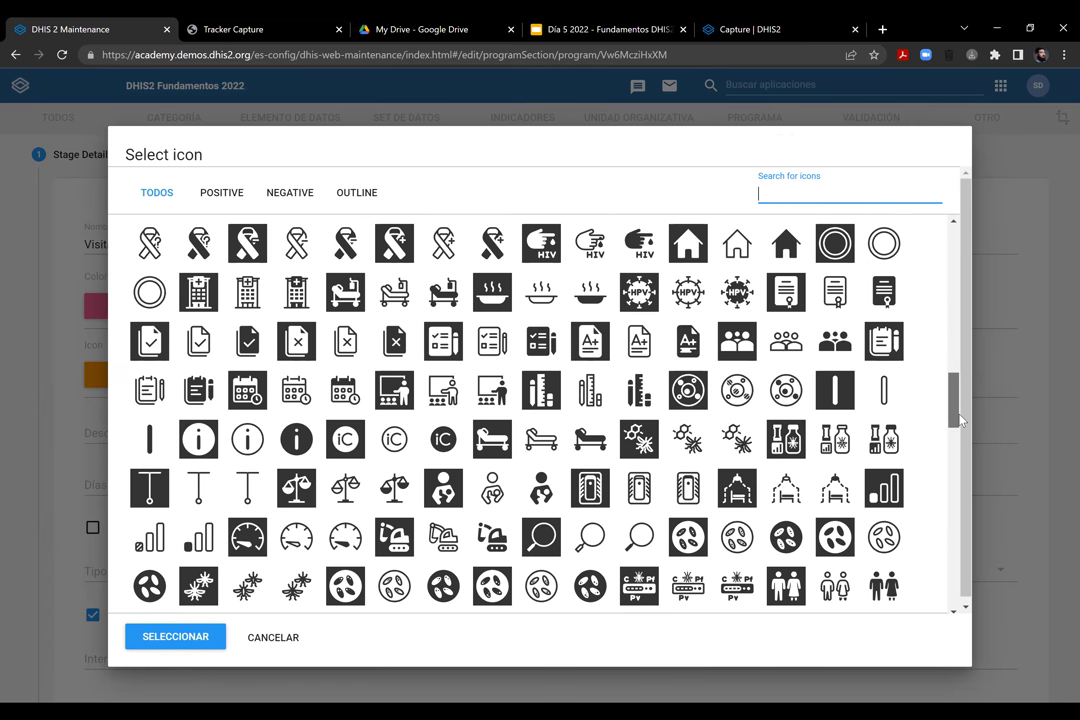
scroll(388, 318, "down", 3)
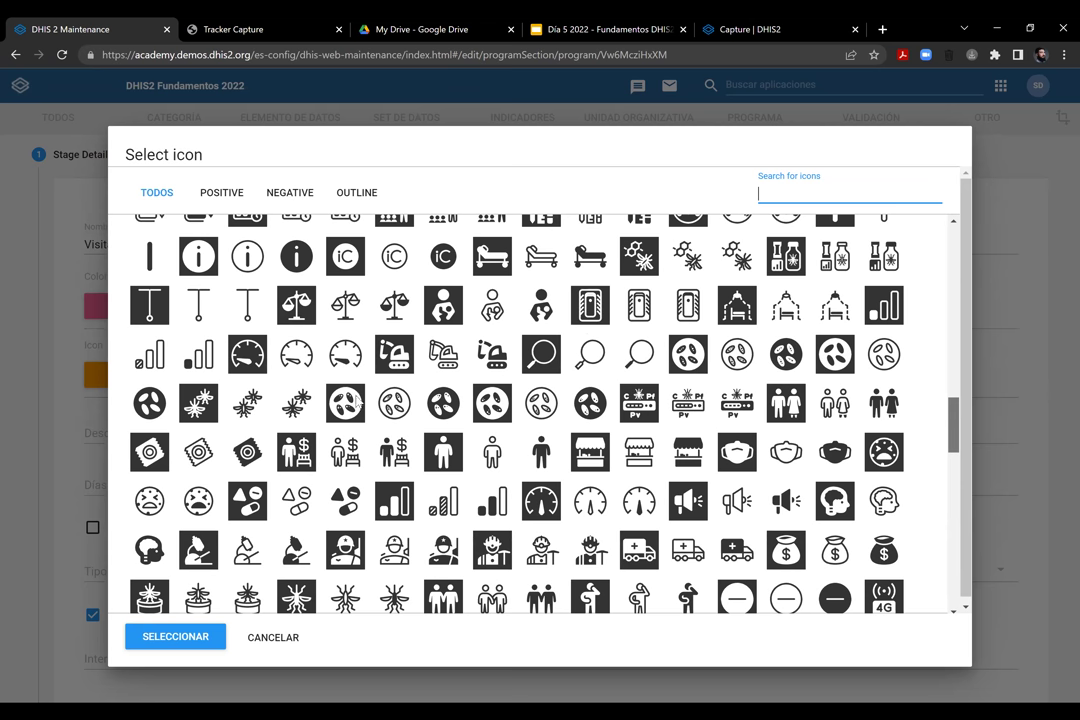
left_click(394, 305)
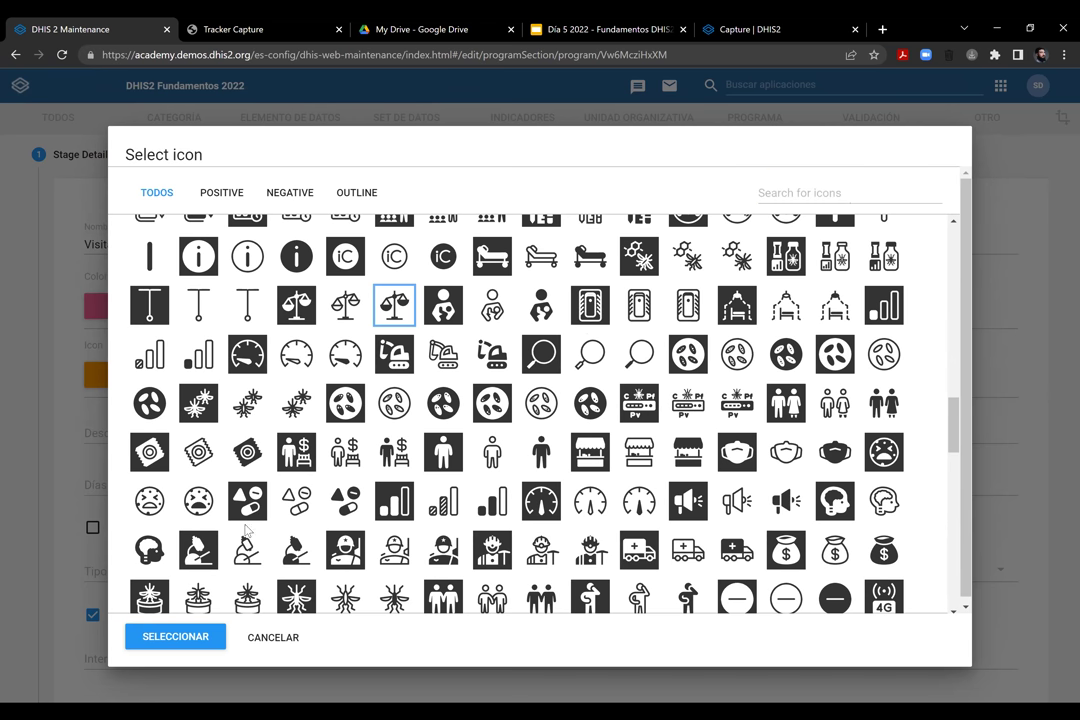
left_click(296, 305)
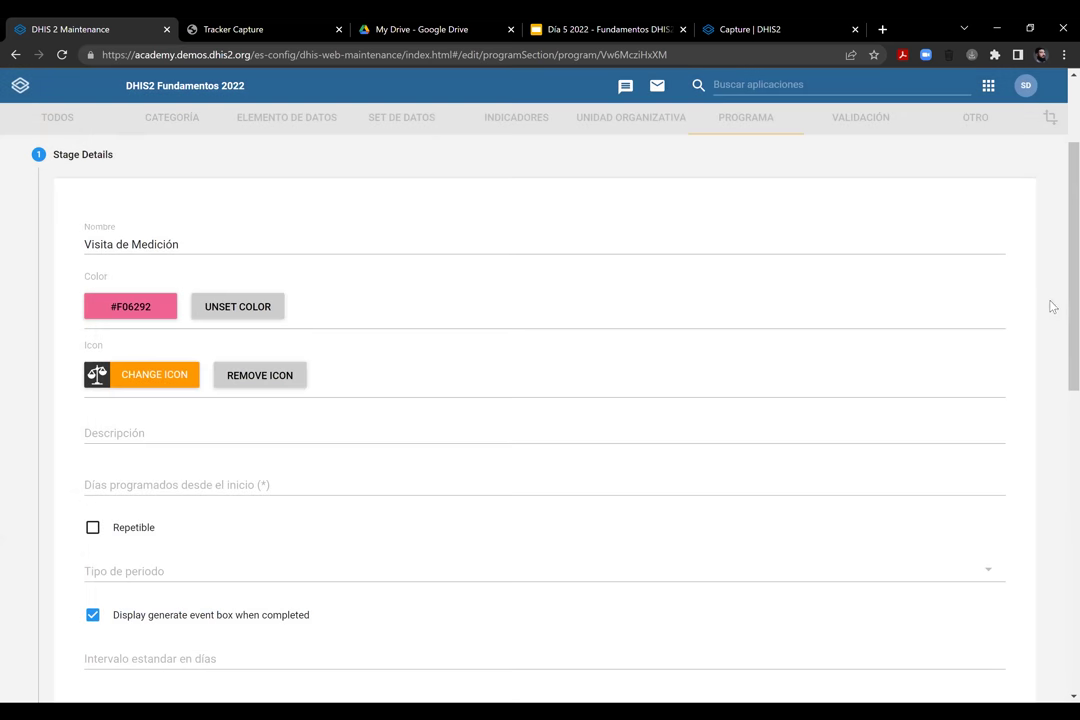
left_click(1045, 305)
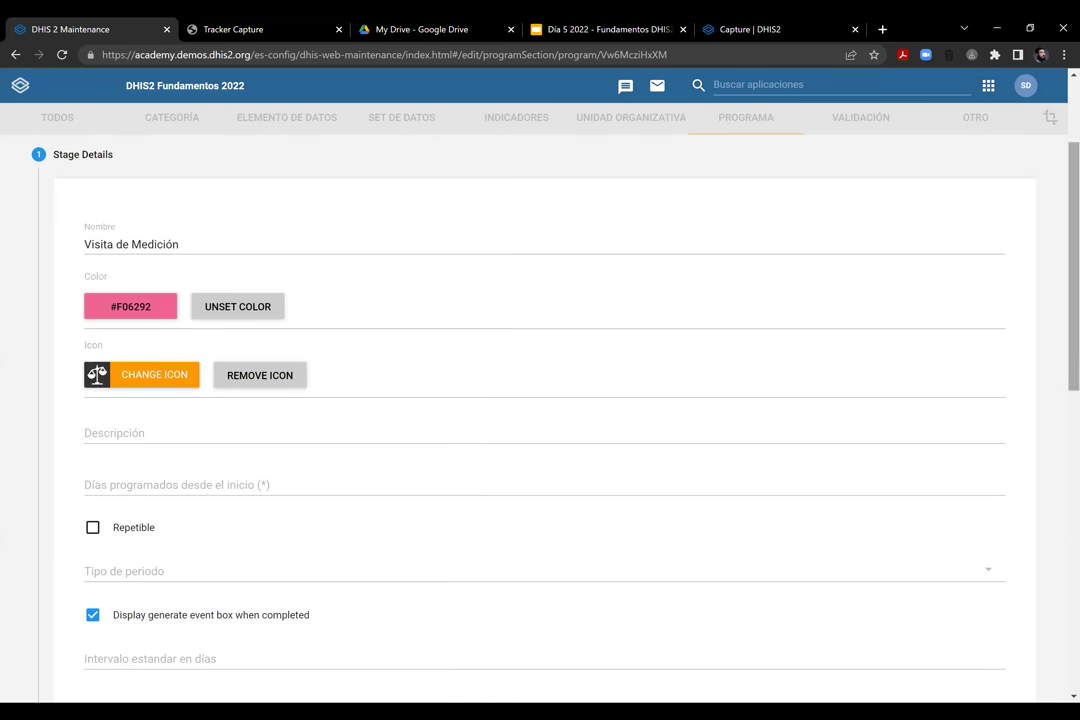
scroll(193, 316, "down", 2)
left_click(188, 305)
Describe the stage as 'En esta etapa se registra el peso del bebé' and schedule it 3 days from start
type("En esta etapa se registra el peso de l bebé")
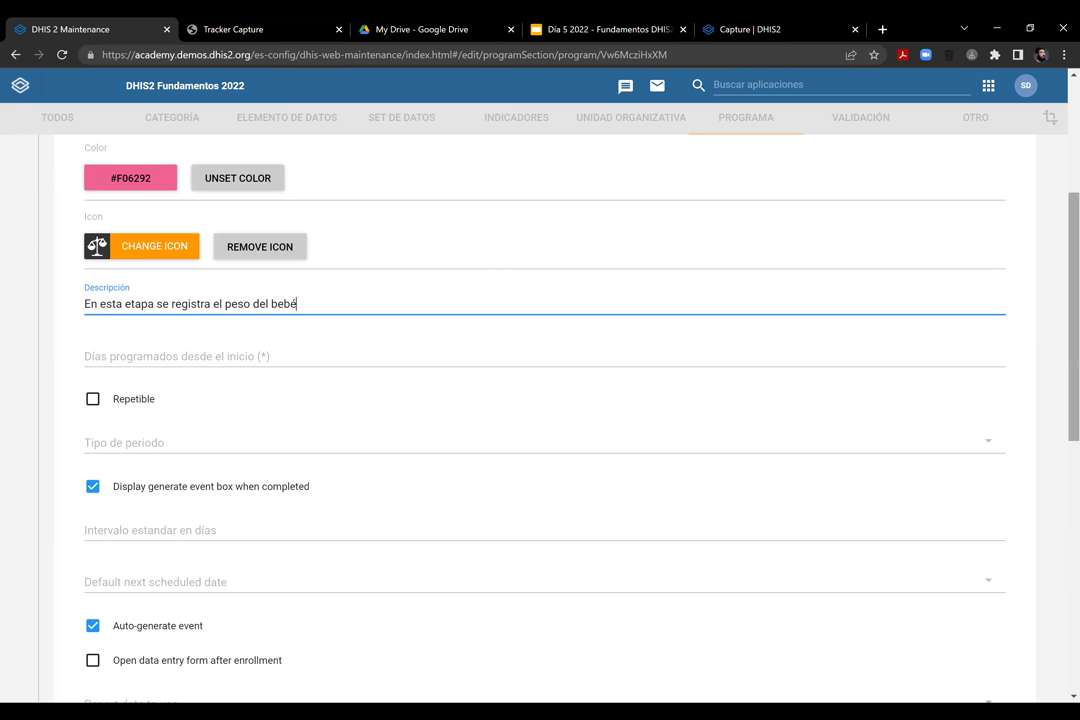
scroll(329, 294, "down", 1)
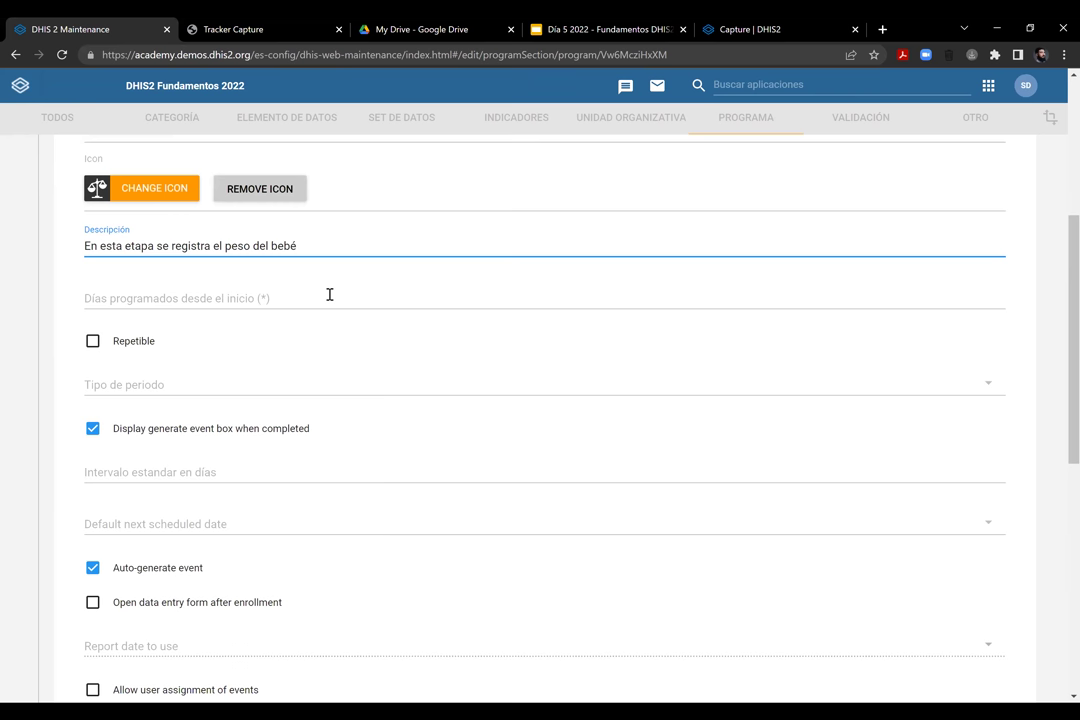
left_click(329, 294)
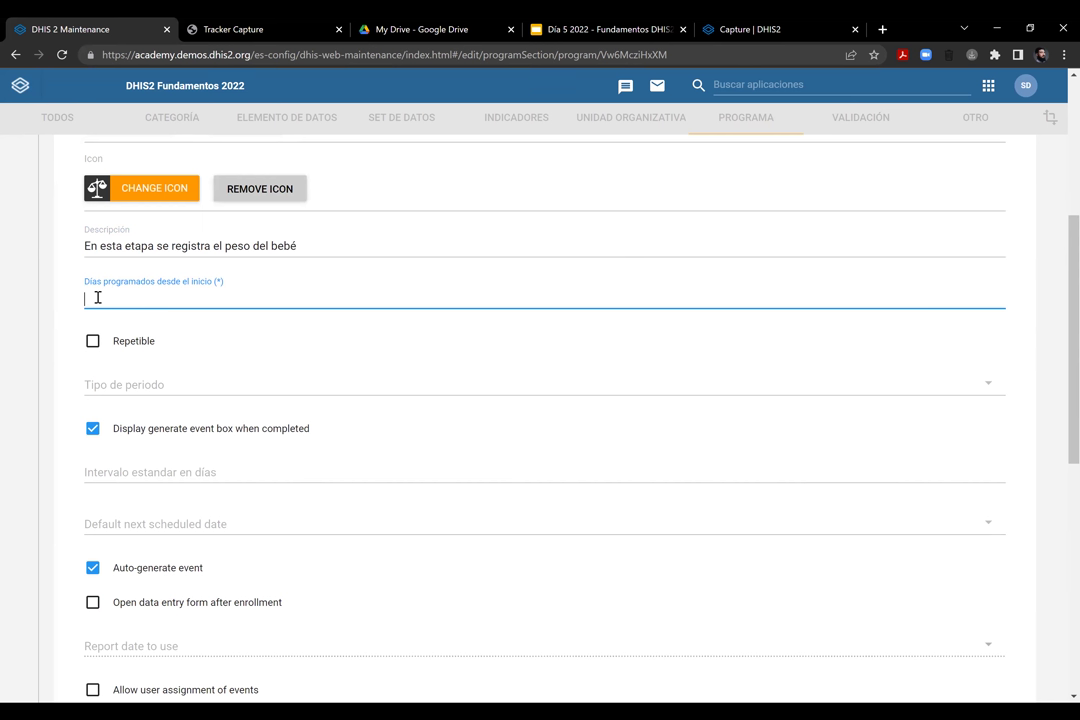
type("3")
Toggle Repetible on and back off, leaving the stage non-repeatable
scroll(484, 350, "down", 1)
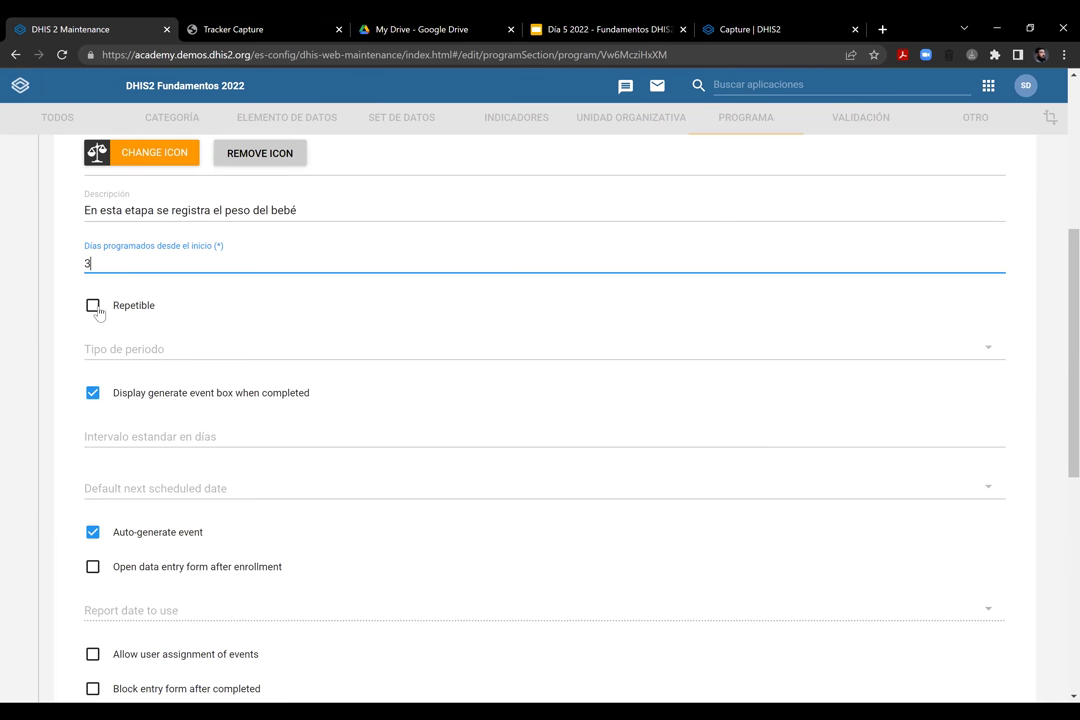
left_click(96, 310)
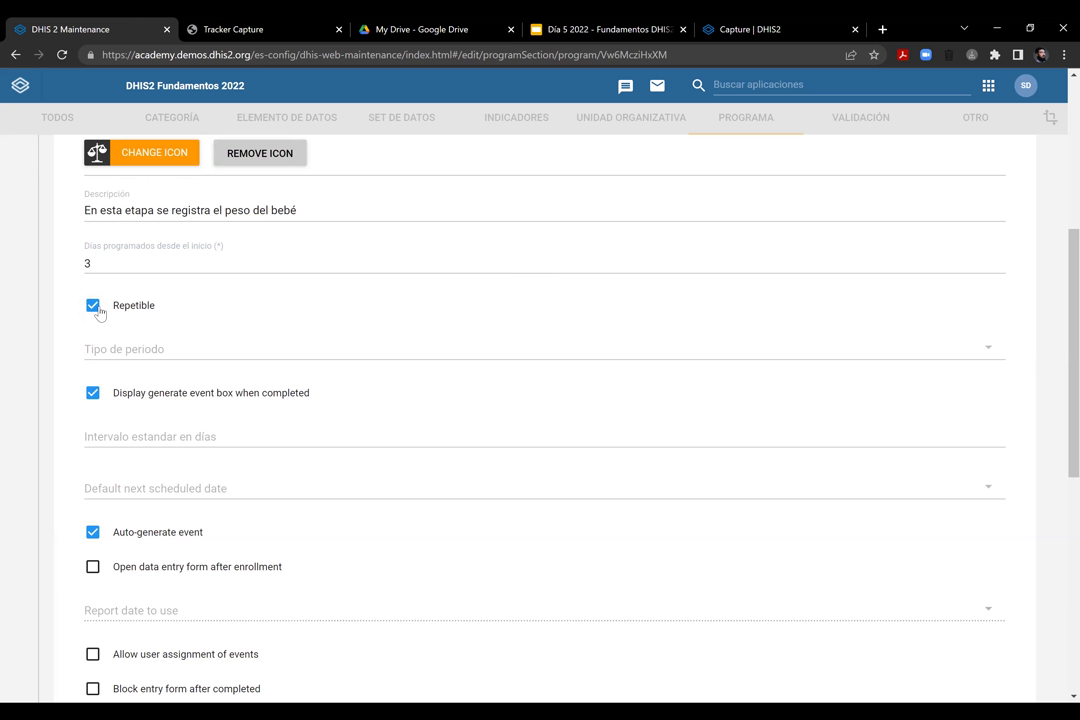
left_click(94, 309)
Make the stage repeatable, leaving period type unset and the generate event box shown
left_click(93, 310)
scroll(976, 381, "down", 2)
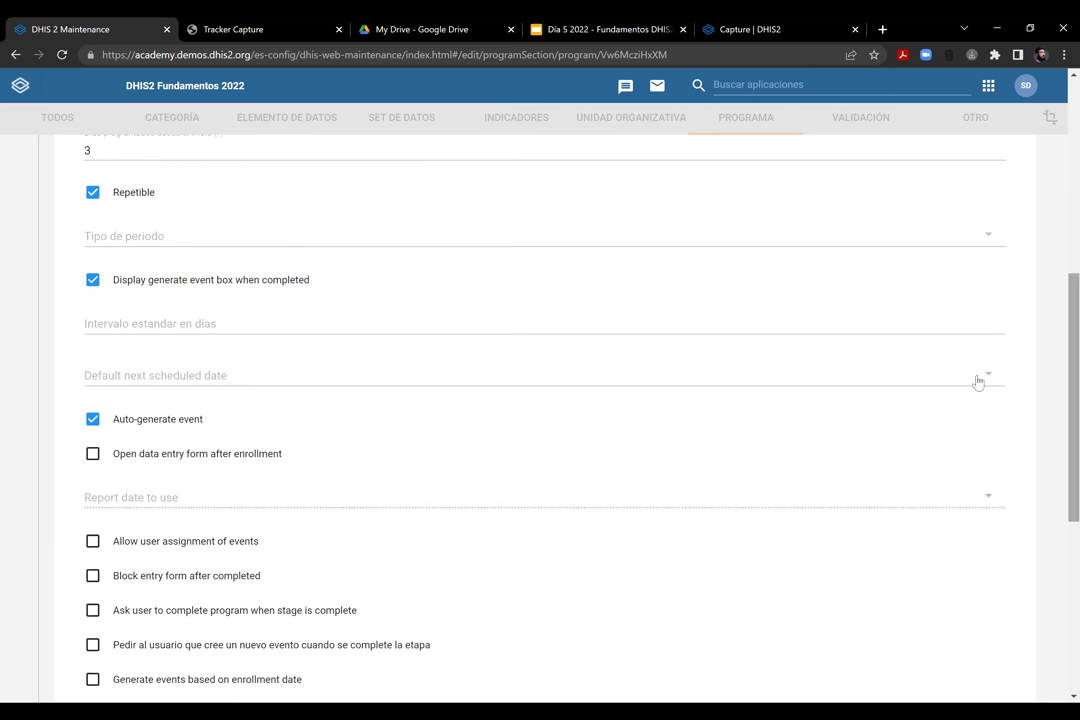
left_click(235, 243)
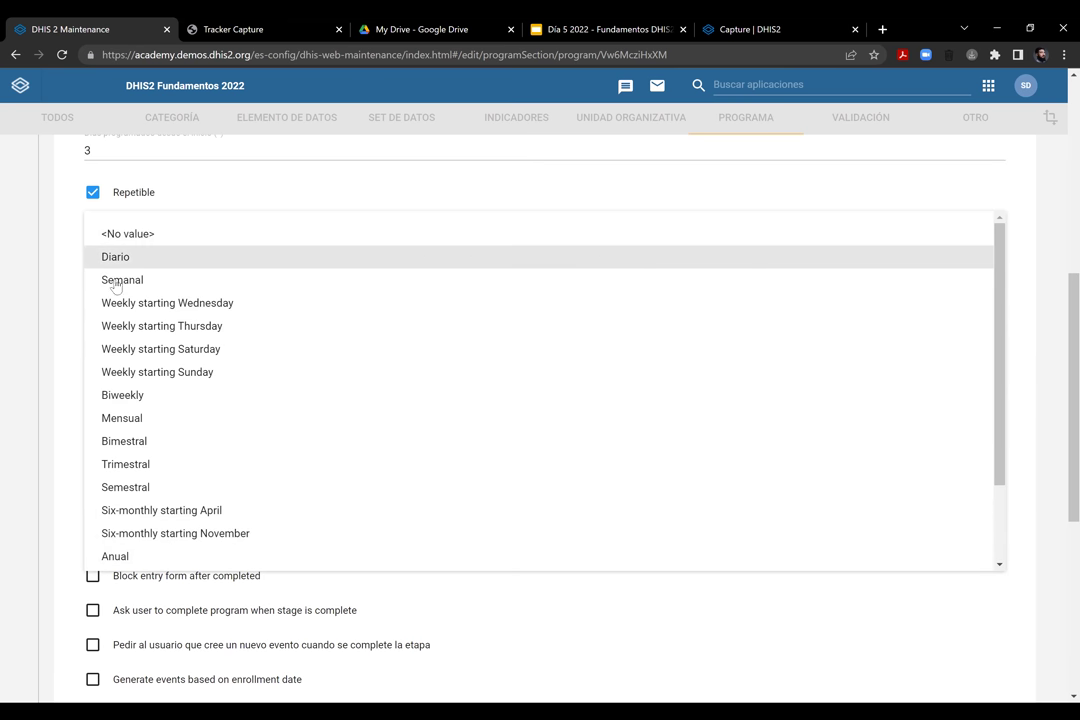
left_click(90, 230)
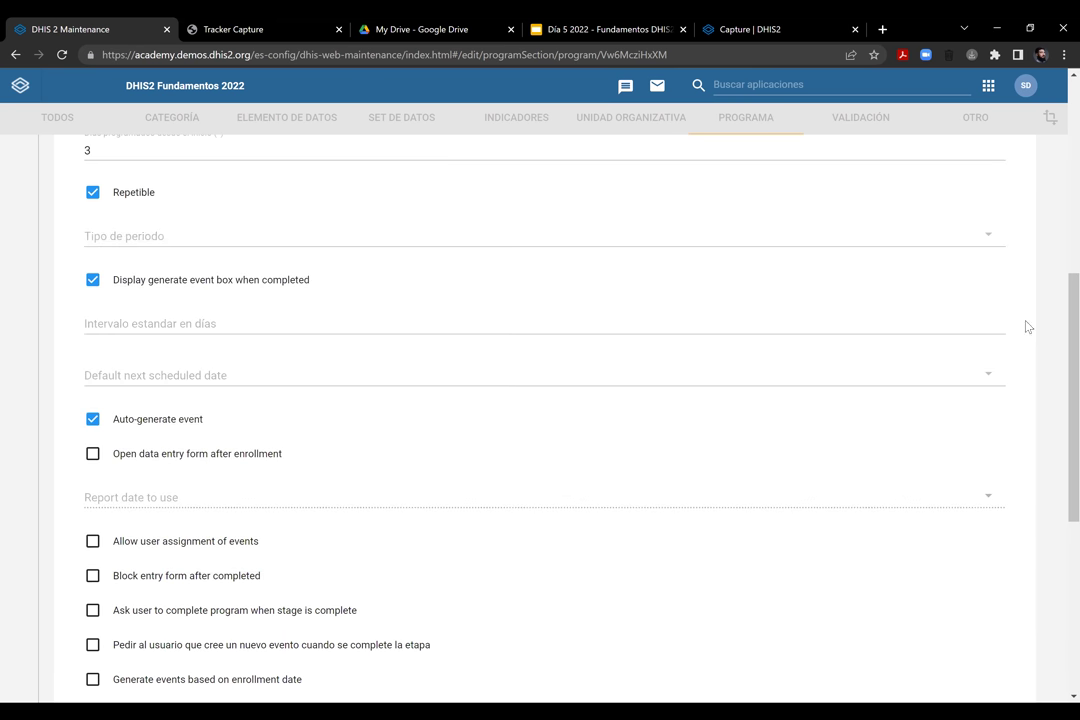
scroll(195, 299, "down", 1)
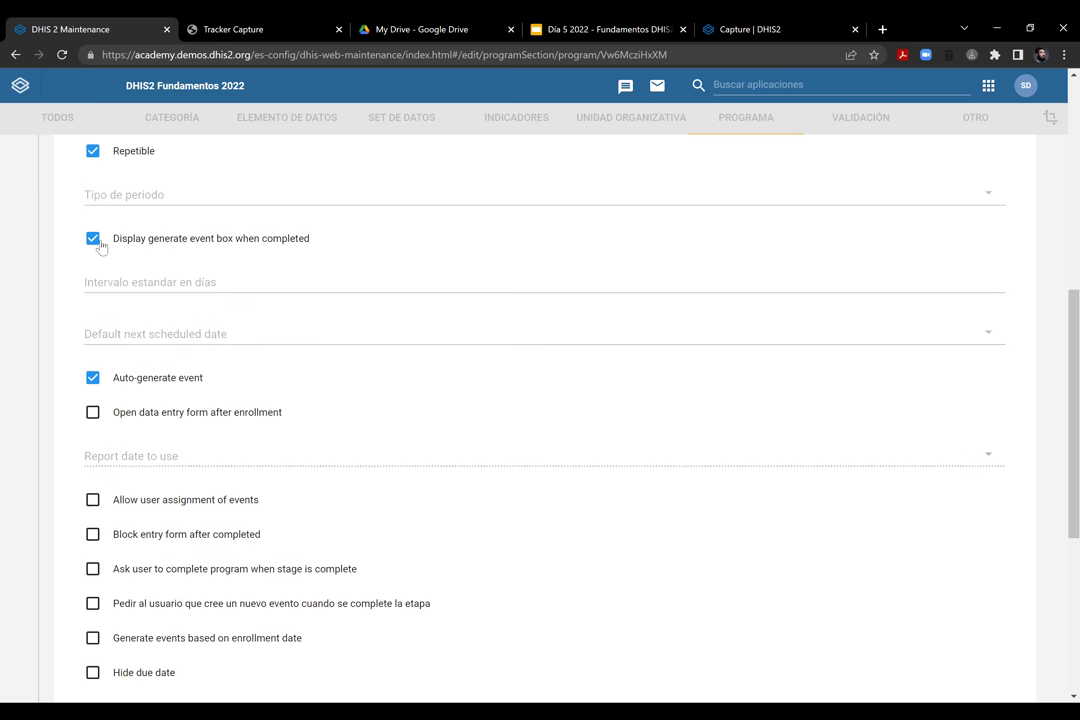
left_click(91, 240)
left_click(92, 240)
Set the standard interval to 10 days, leaving Default next scheduled date empty
left_click(255, 284)
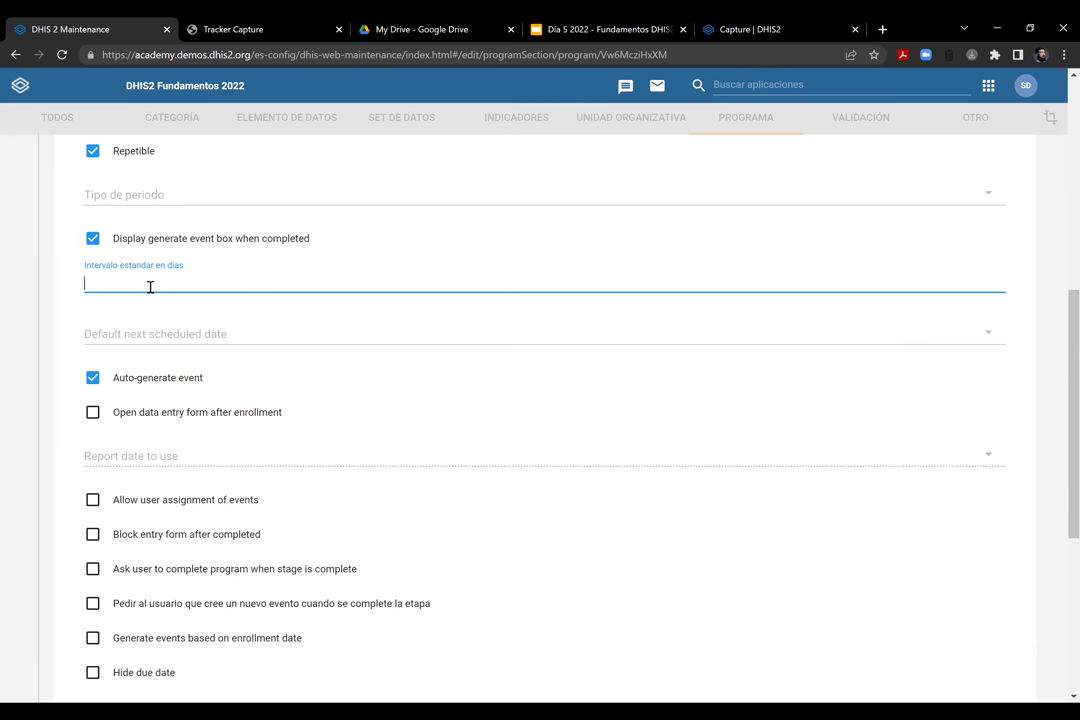
left_click(165, 333)
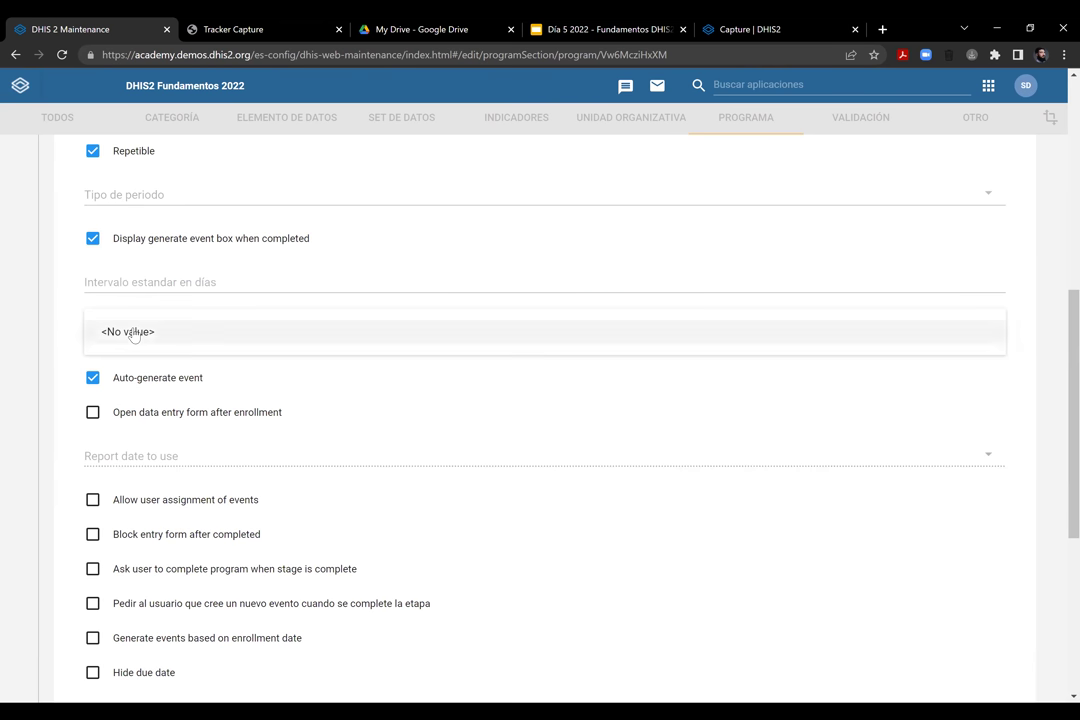
left_click(140, 287)
left_click(152, 284)
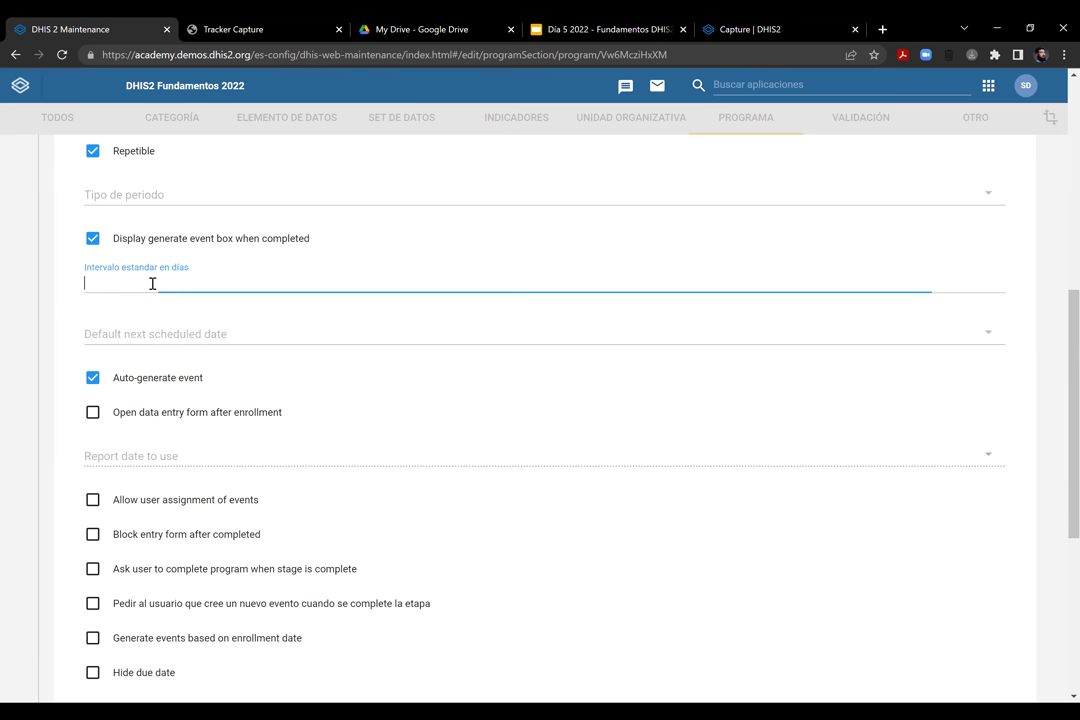
type("10")
key("Tab")
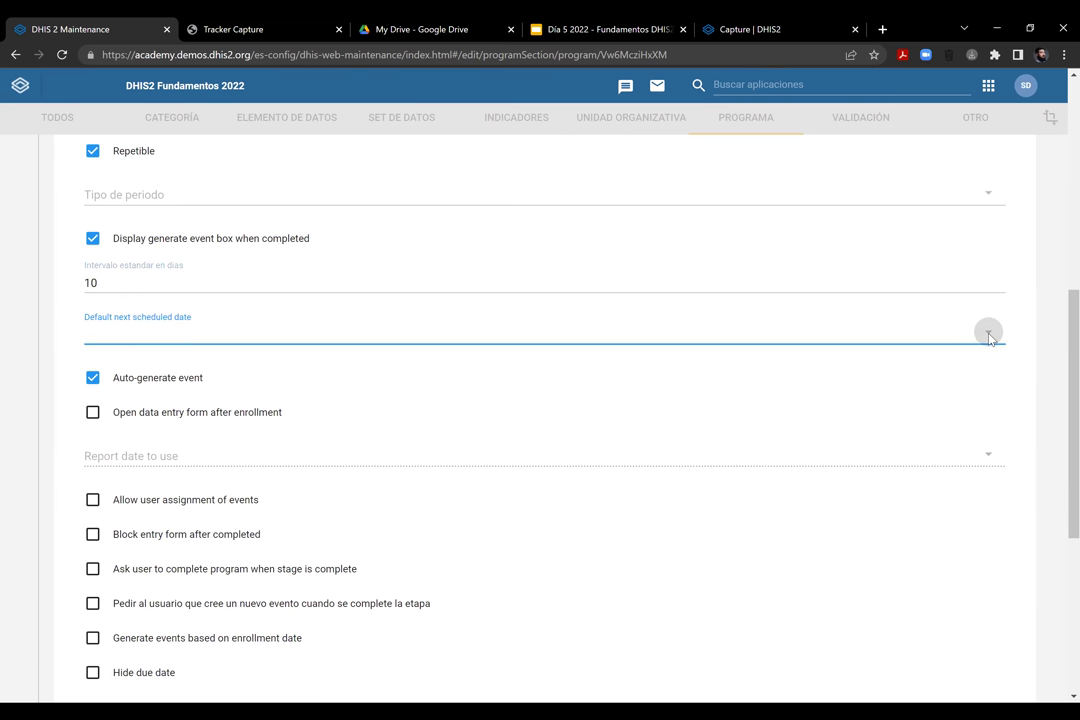
left_click(988, 338)
left_click(106, 333)
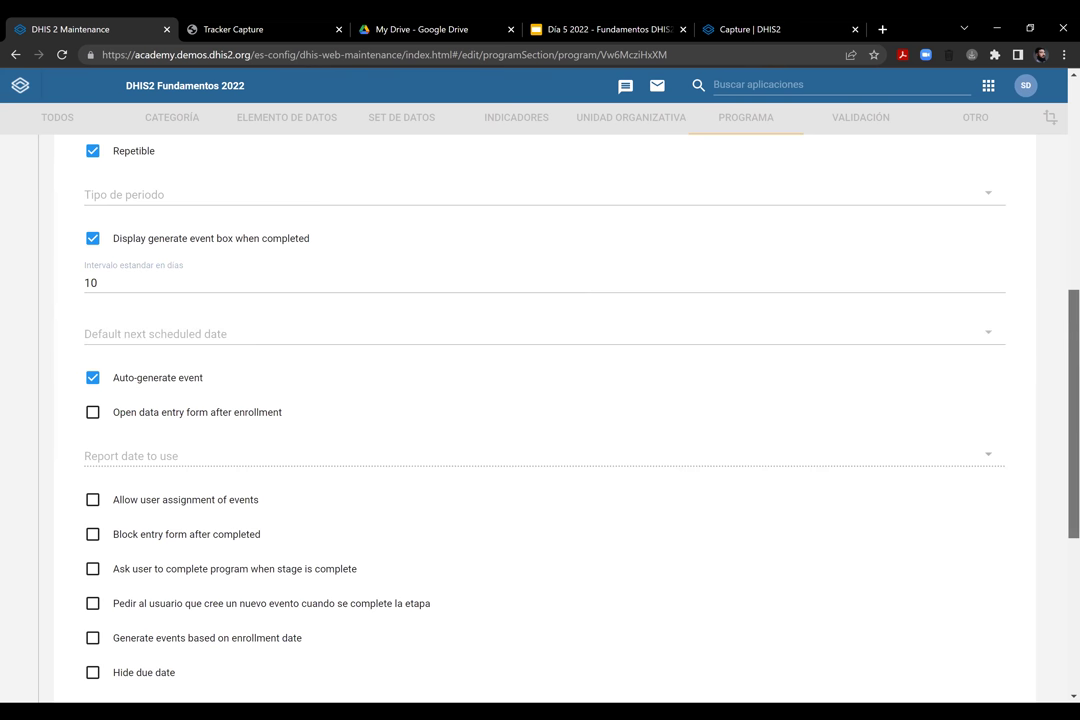
scroll(650, 370, "down", 1)
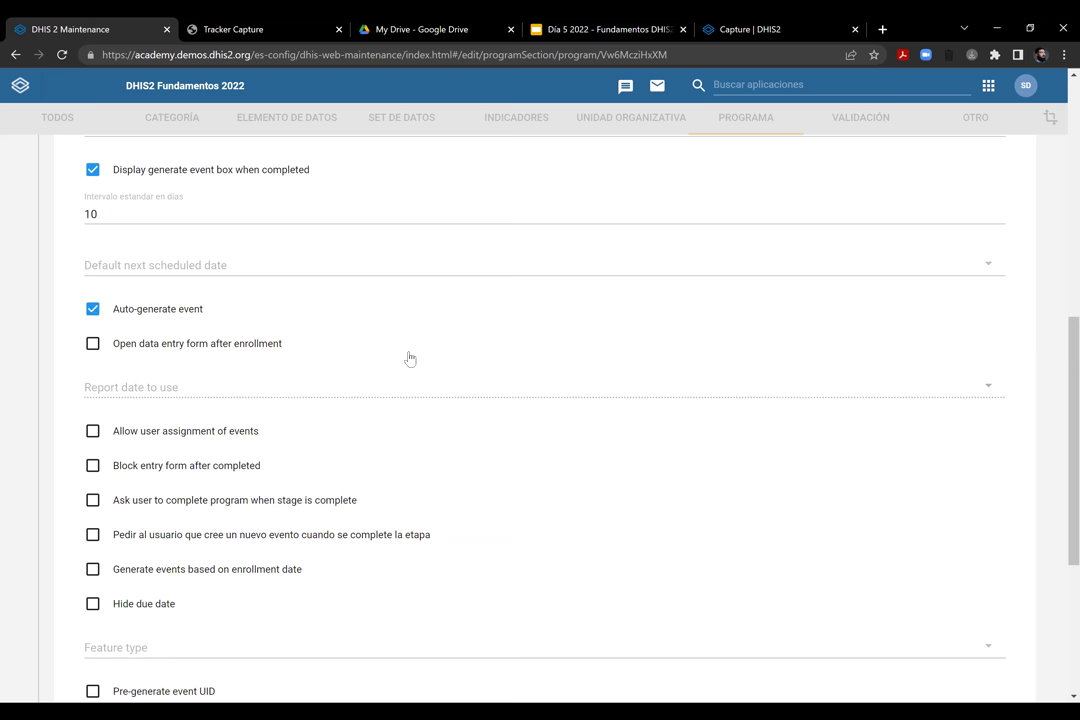
scroll(545, 420, "down", 2)
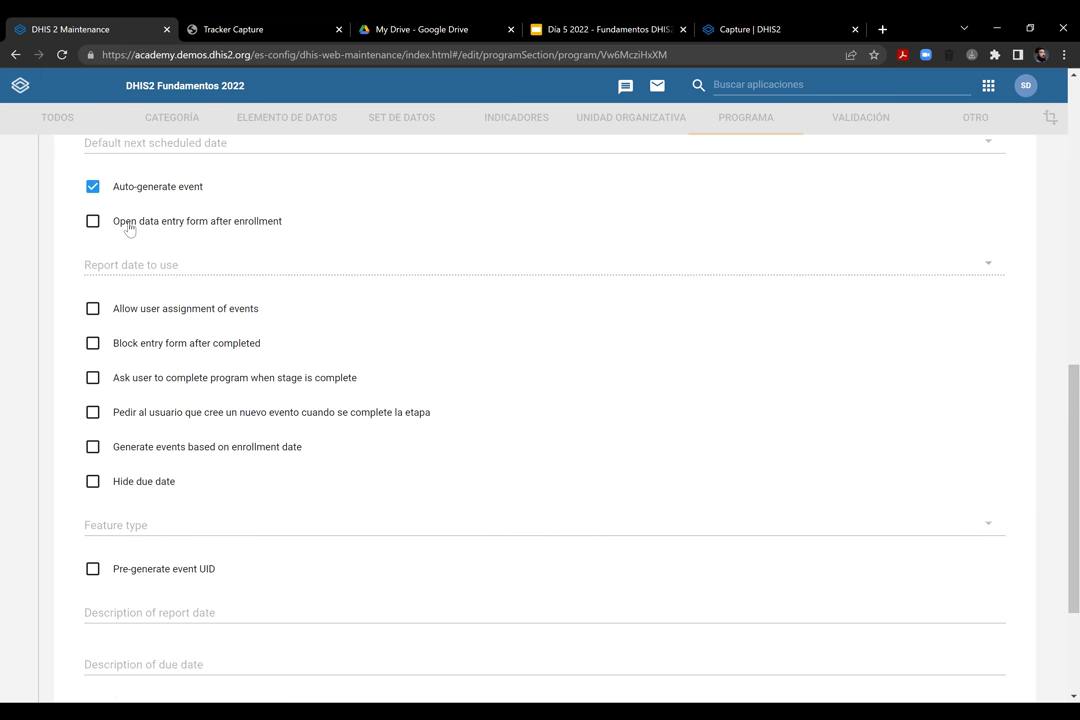
Open the data entry form after enrollment, leaving the report date option unchanged
left_click(288, 226)
scroll(913, 397, "down", 1)
scroll(913, 397, "up", 1)
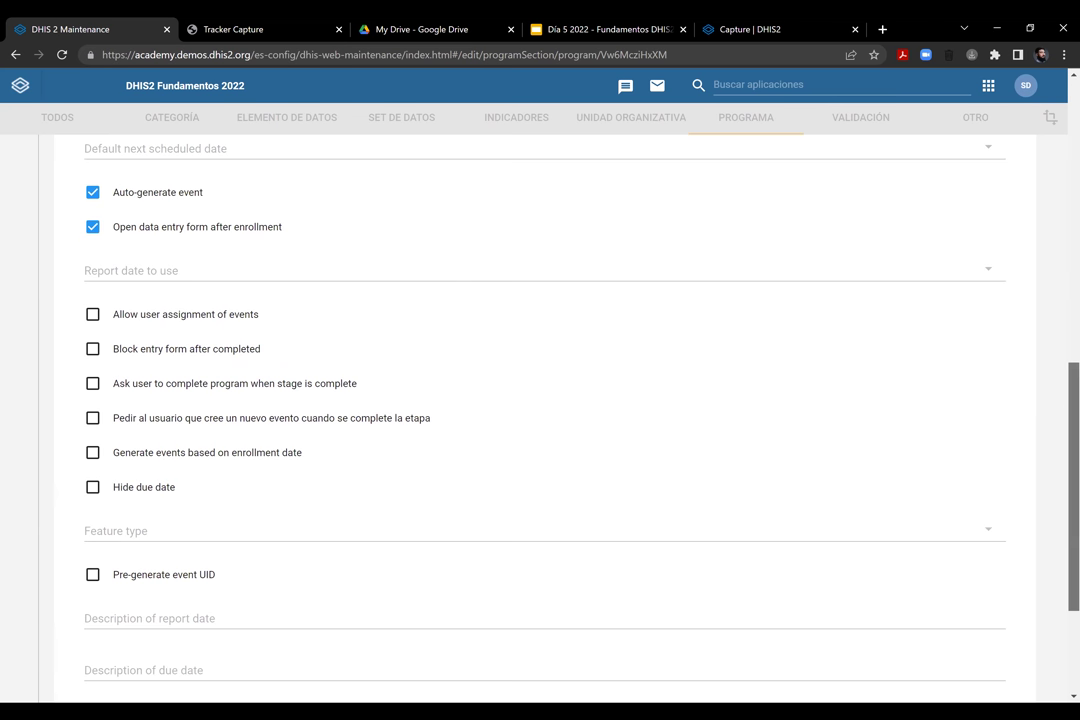
scroll(913, 397, "down", 1)
scroll(333, 321, "up", 2)
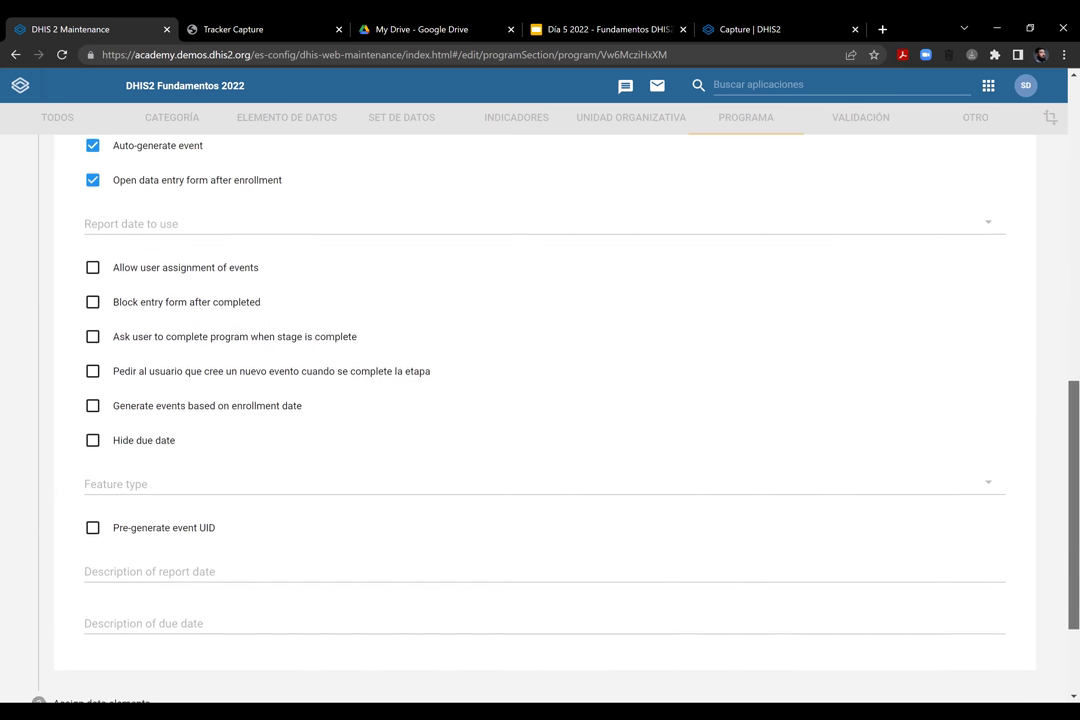
left_click(333, 321)
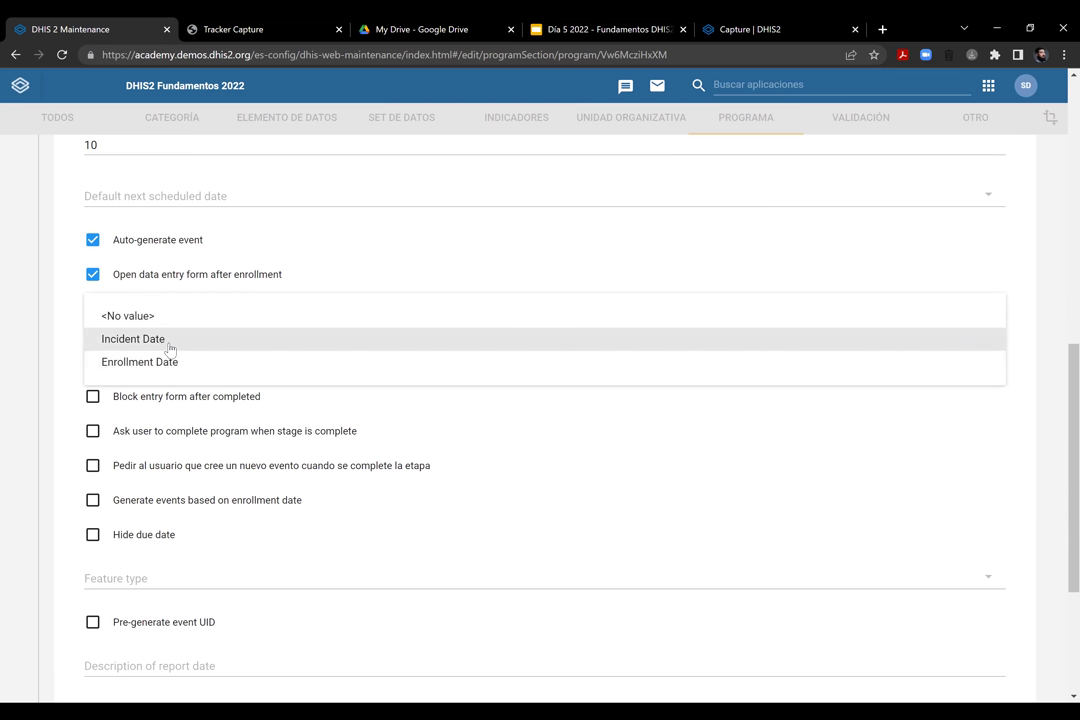
left_click(401, 277)
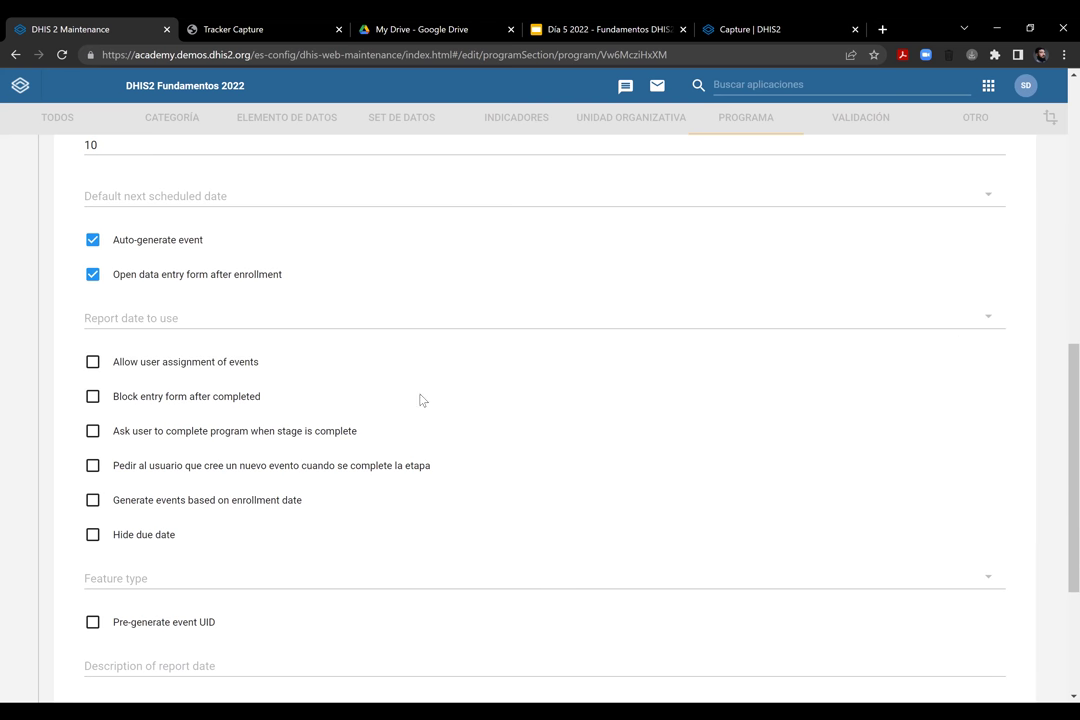
Allow user assignment of events, keeping the entry form unblocked after completion
scroll(564, 412, "down", 2)
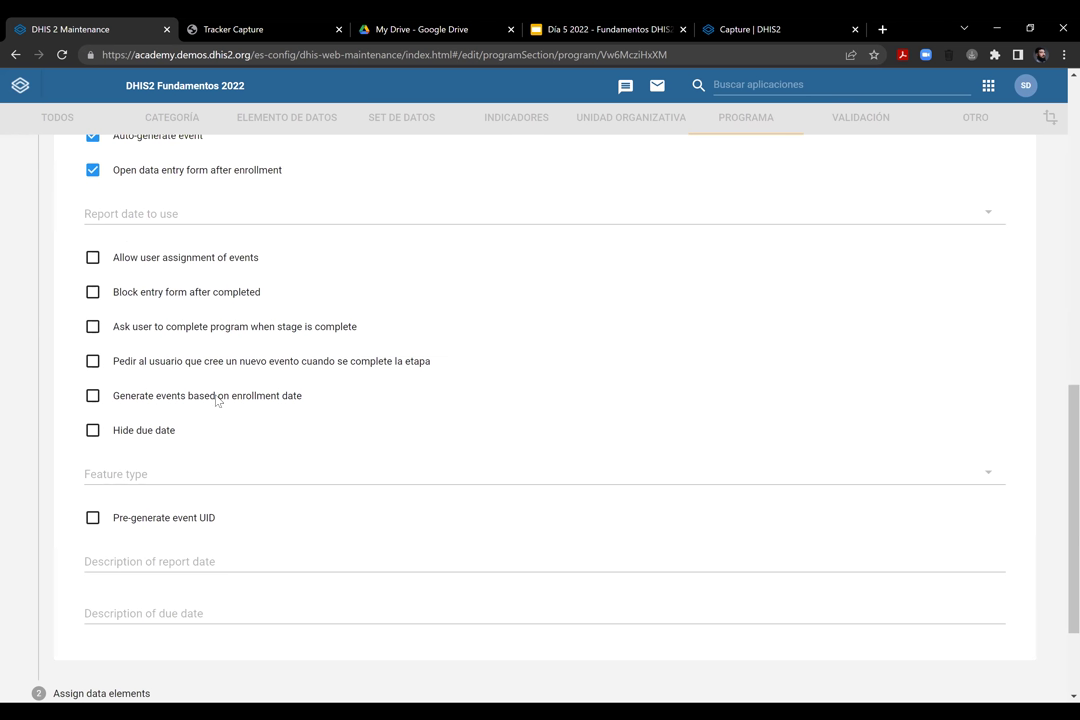
left_click(93, 259)
left_click(118, 295)
left_click(100, 293)
Hide the due date for the Visita de Medición stage
scroll(1073, 450, "down", 1)
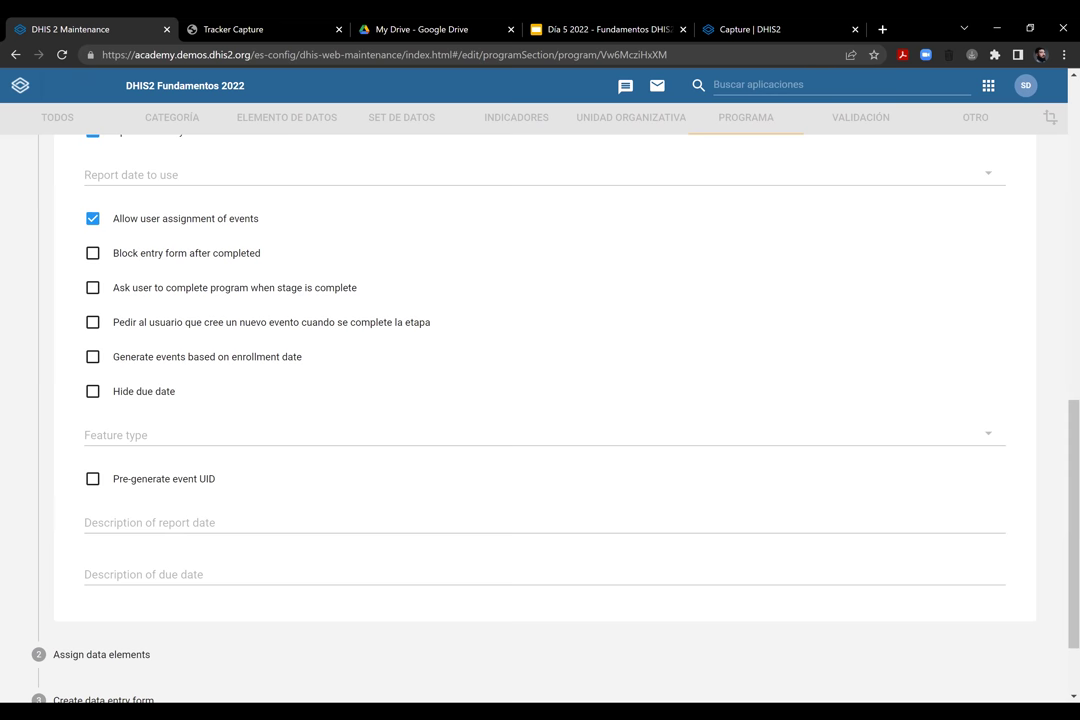
scroll(540, 400, "down", 2)
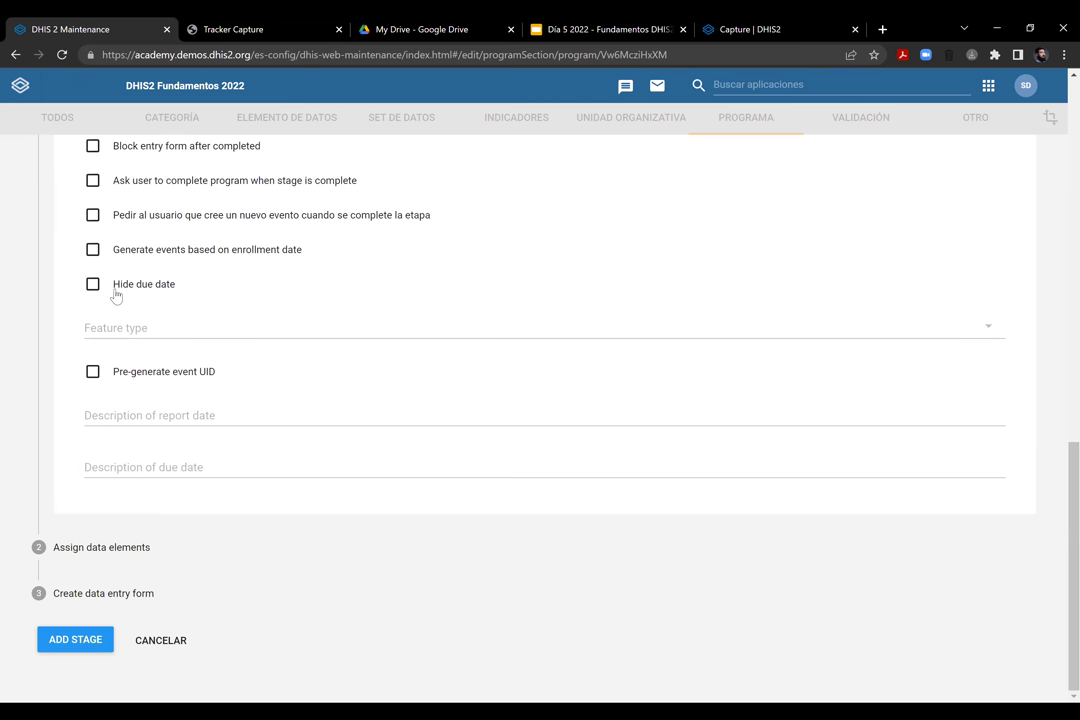
left_click(178, 290)
right_click(198, 287)
left_click(180, 292)
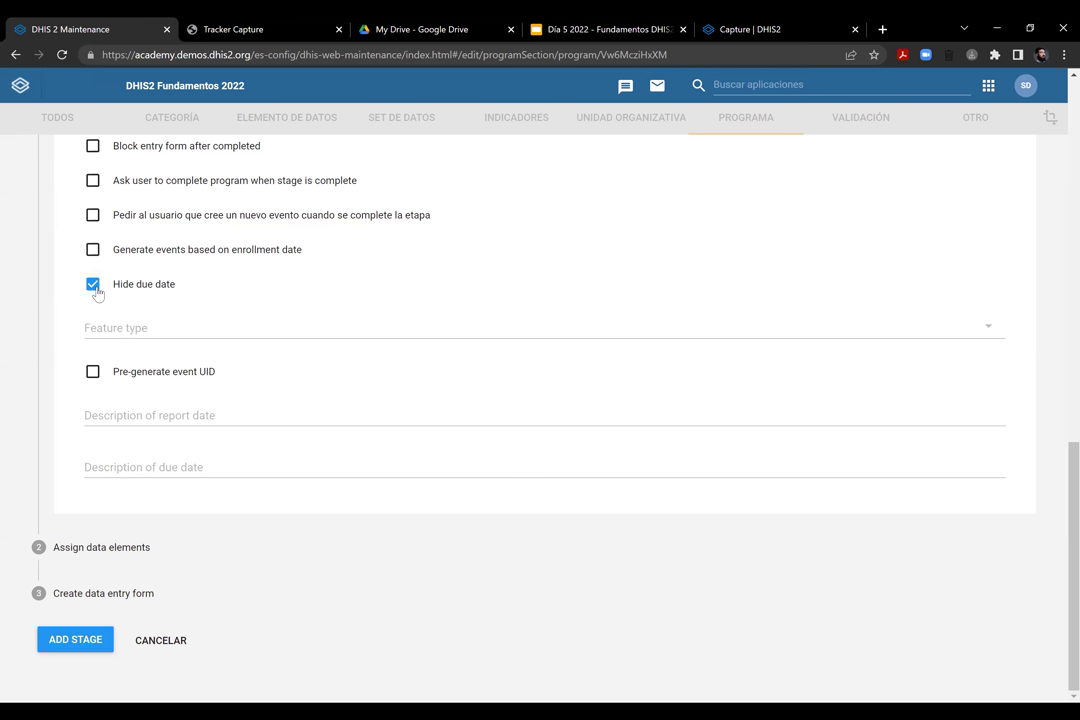
Stop hiding the stage's due date and set its feature type to <No value>
left_click(94, 287)
right_click(657, 327)
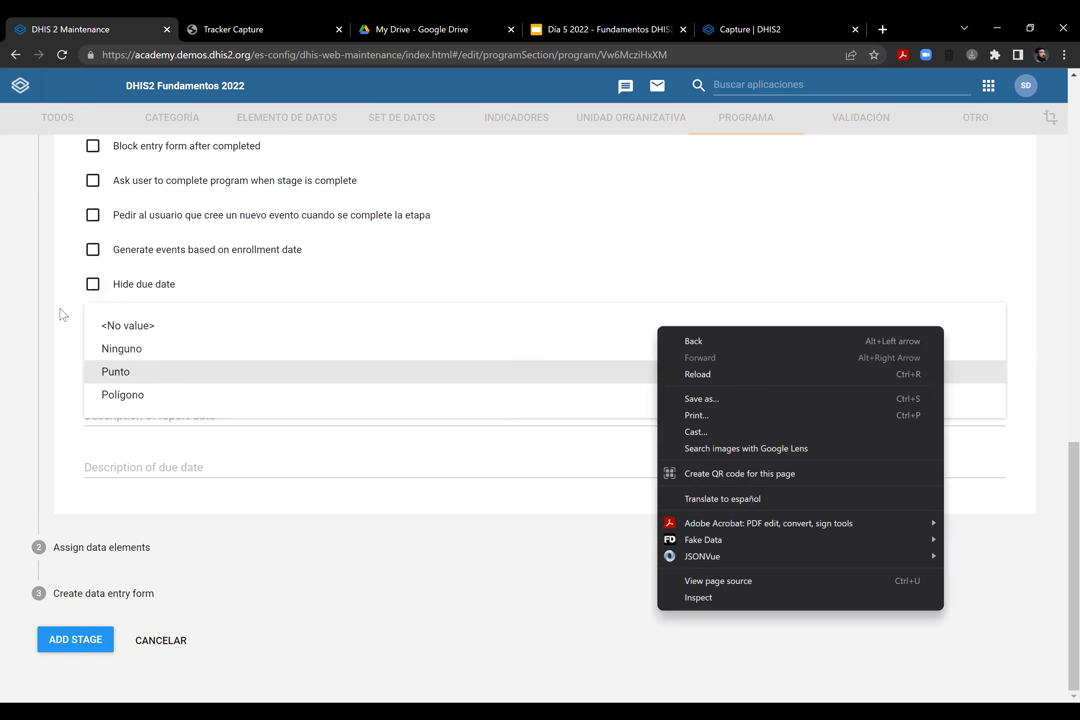
left_click(118, 324)
left_click(142, 326)
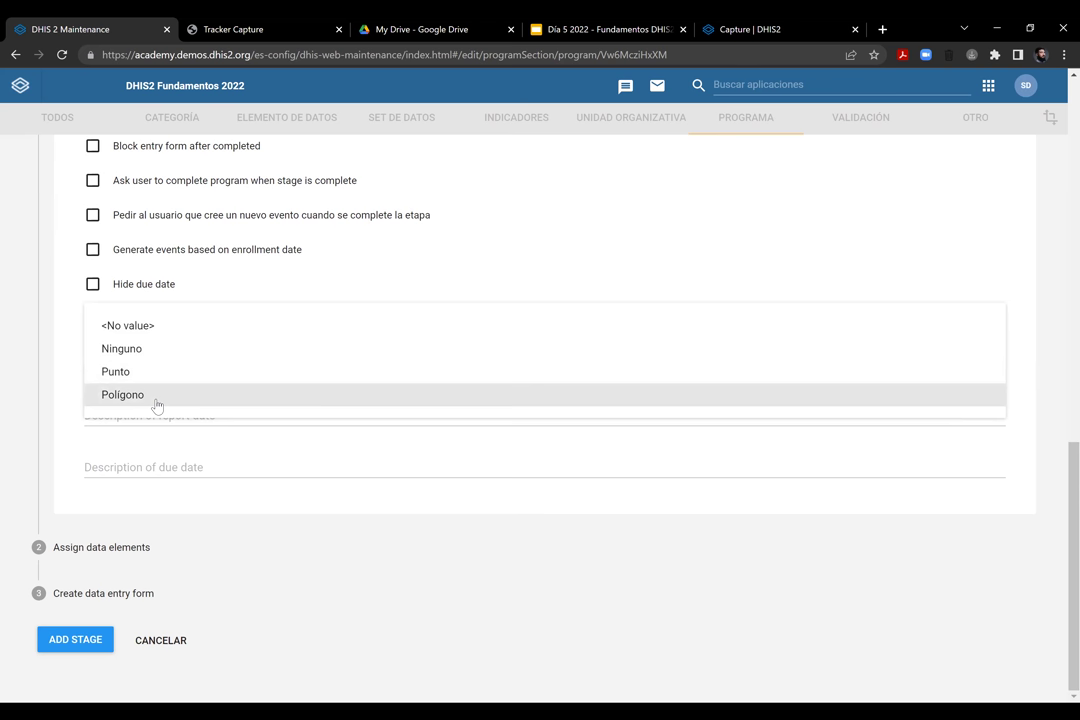
left_click(98, 331)
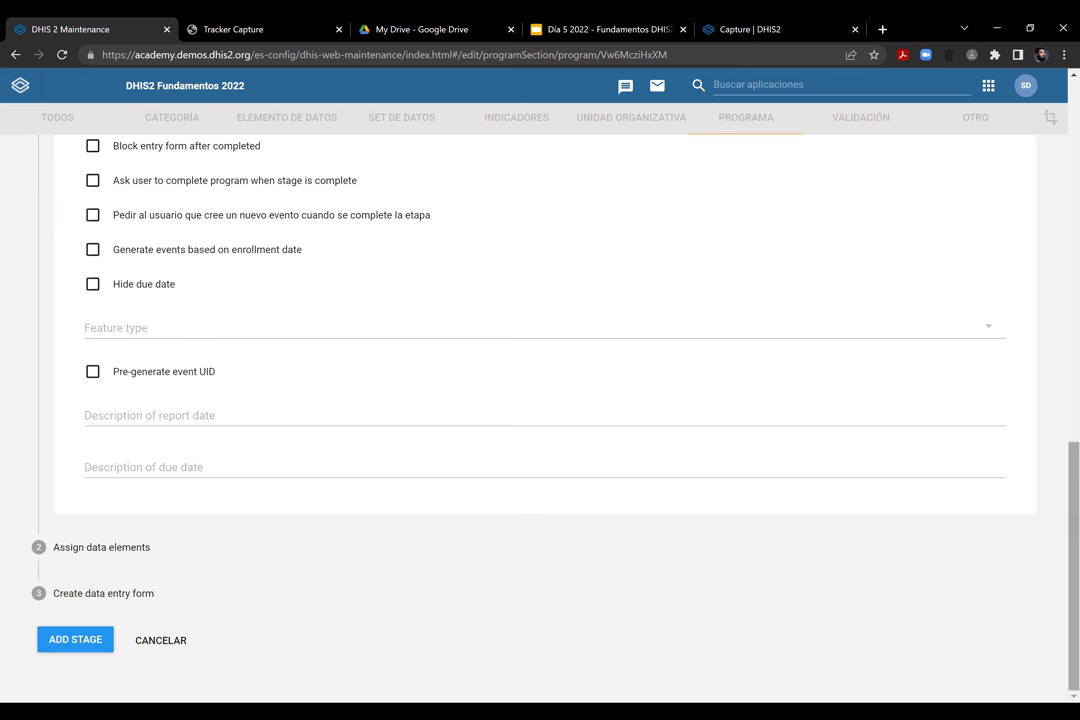
left_click(259, 413)
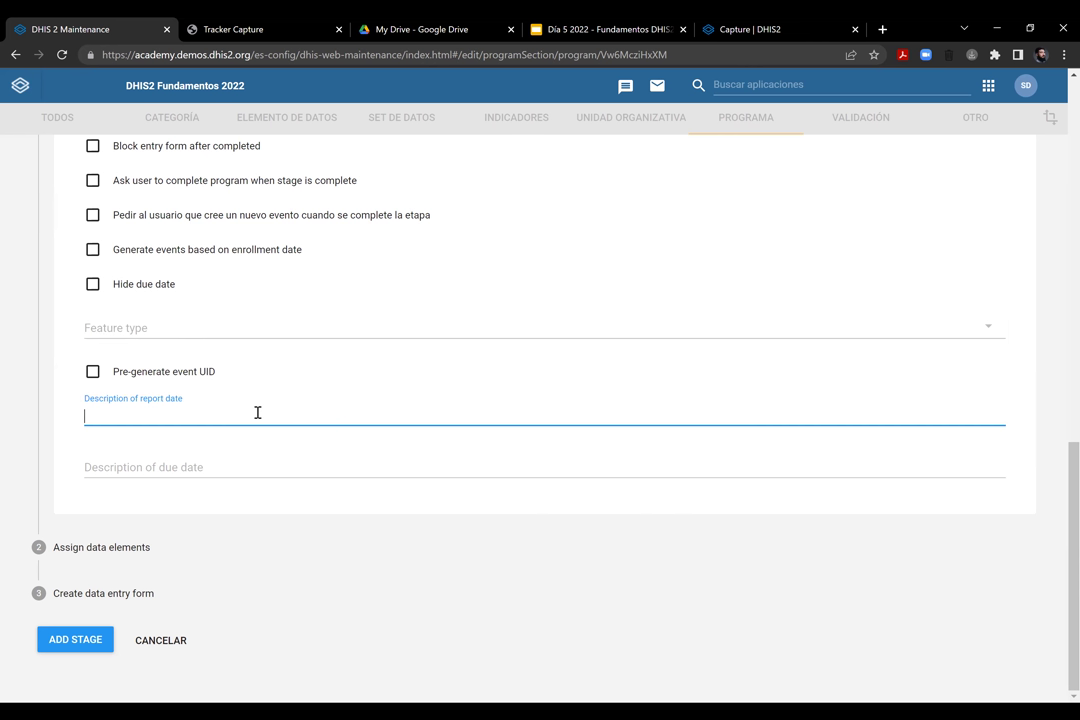
Describe the report date as 'Fecha de tomada del peso del Bebé'
type("Fecha de tomada del pe")
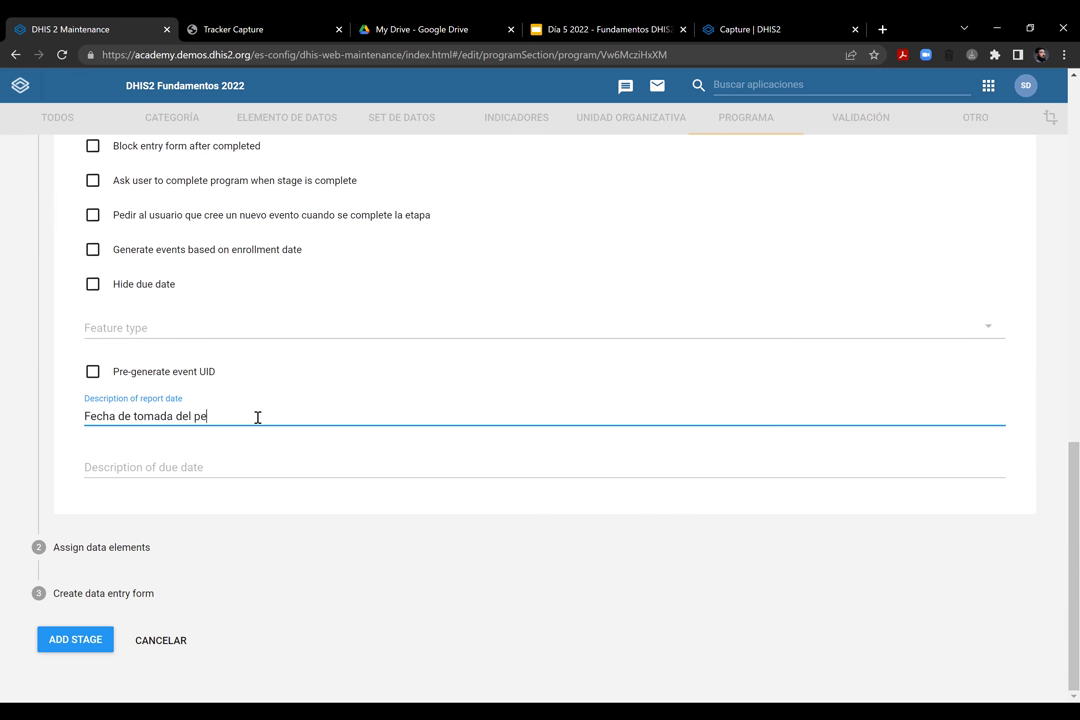
type("so del Beb€")
key("BackSpace")
key("BackSpace")
type("é")
Enter a first due date description, 'Fecha agendada'
left_click(196, 463)
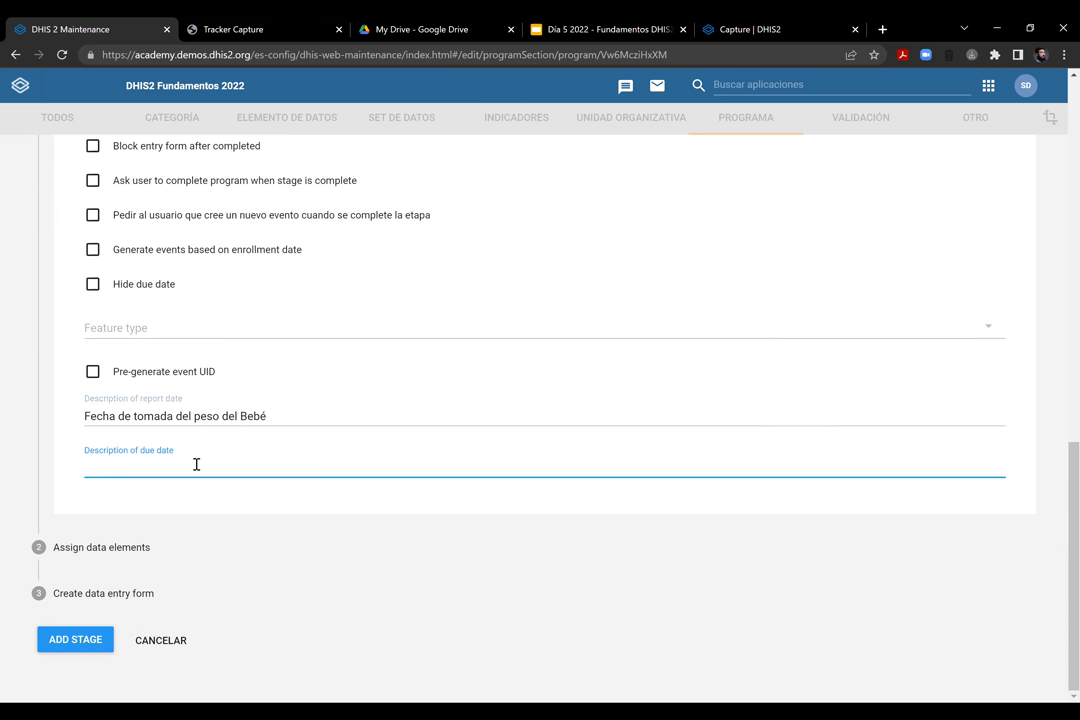
type("Fecha agendada")
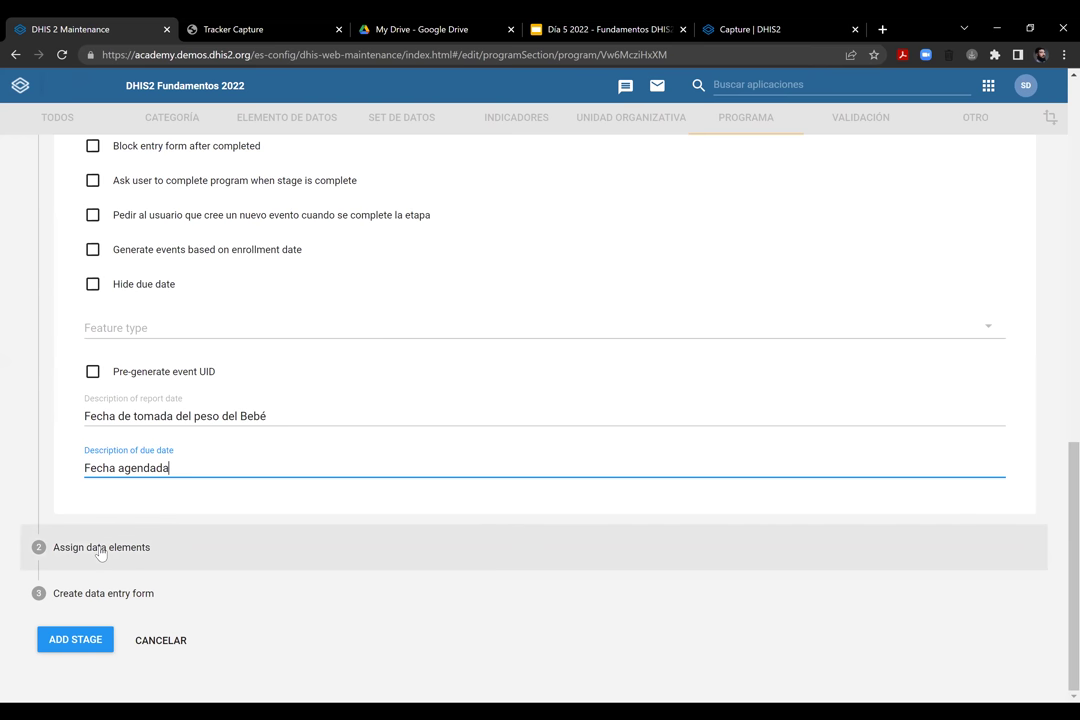
Change the due date description to 'Fecha vencimiento' and go to data element assignment
left_click_drag(118, 467, 196, 468)
type("V")
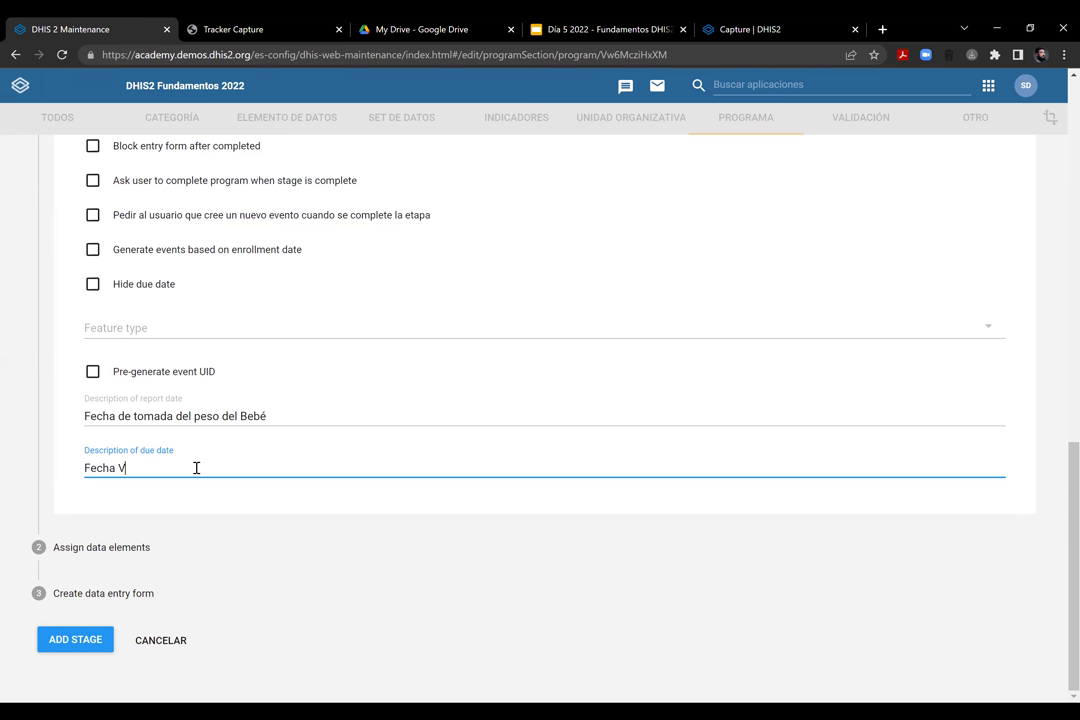
type("encimient")
left_click_drag(118, 467, 123, 467)
type("na")
key("Delete")
key("Delete")
key("BackSpace")
key("BackSpace")
type("ven")
left_click(152, 542)
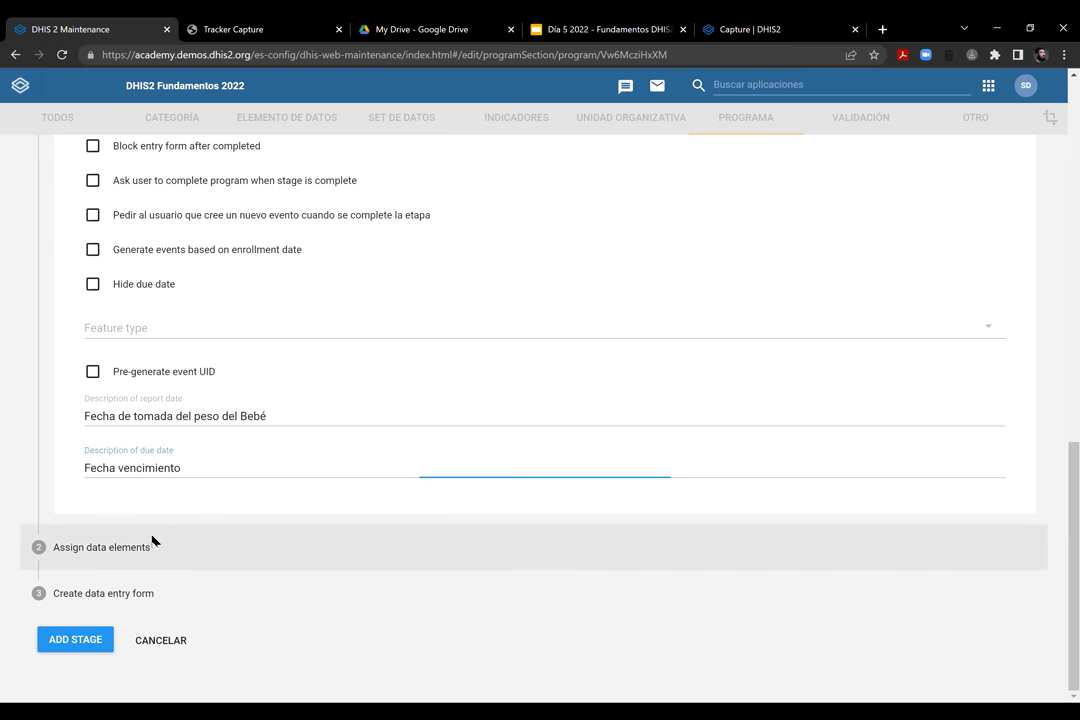
scroll(645, 416, "down", 3)
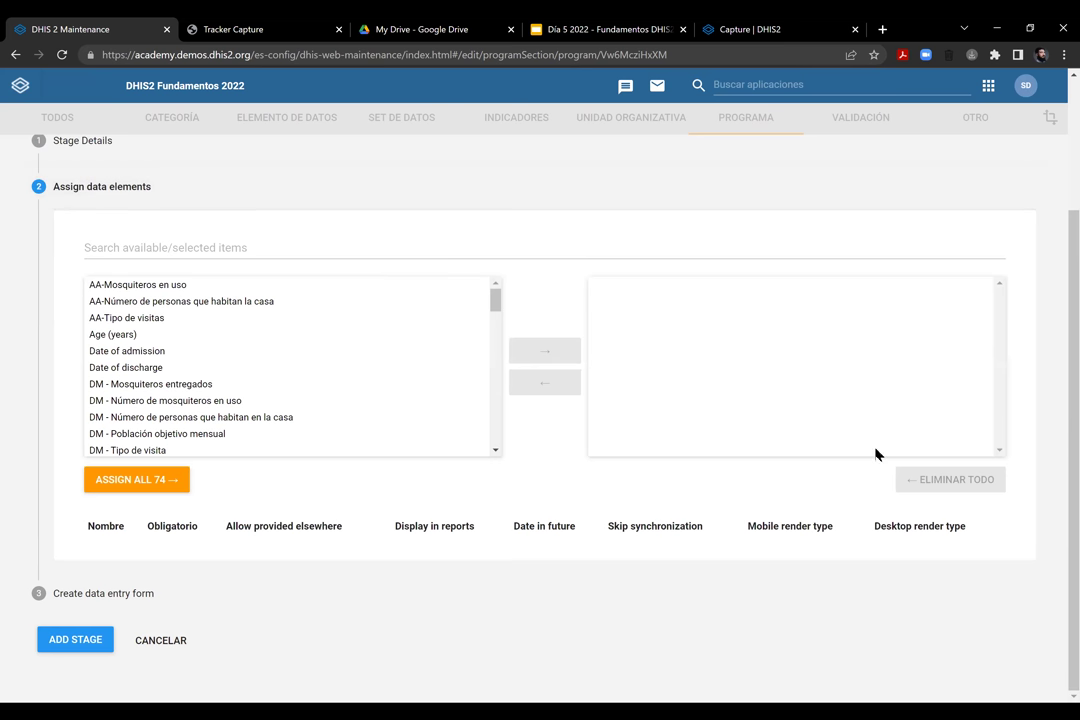
Add the Visita de Medición stage to the program's stage list
left_click(76, 638)
scroll(359, 431, "down", 5)
scroll(359, 431, "up", 5)
left_click(82, 636)
Save the ER - Medición de peso program and open a blank new data element form
left_click(513, 434)
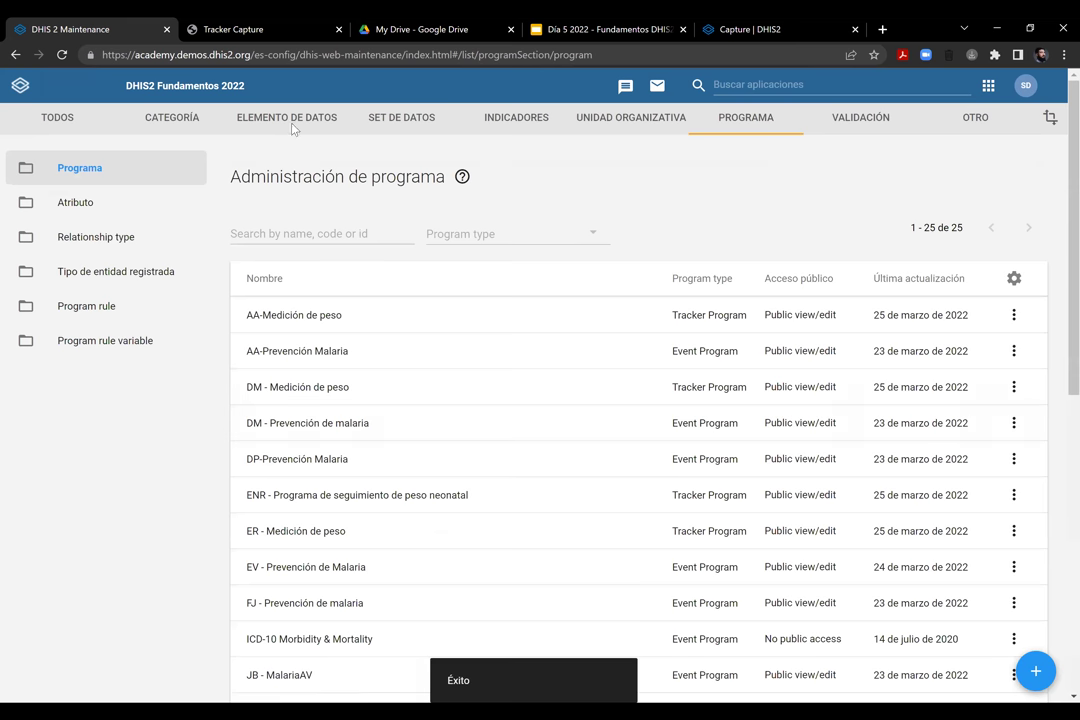
left_click(290, 117)
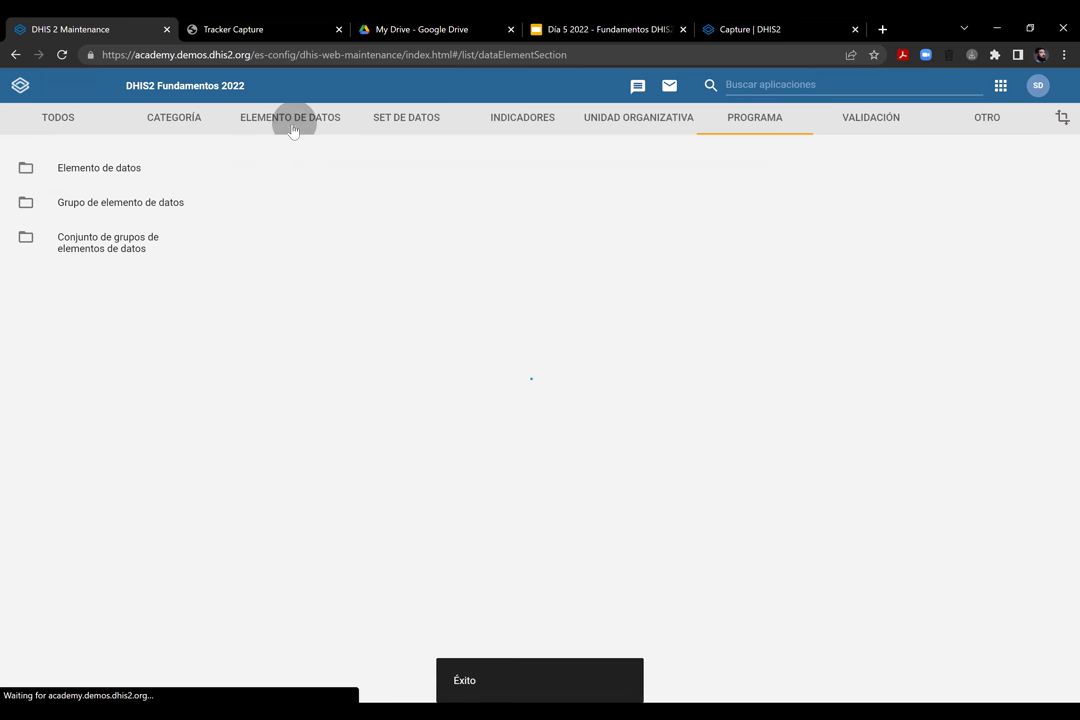
left_click(331, 272)
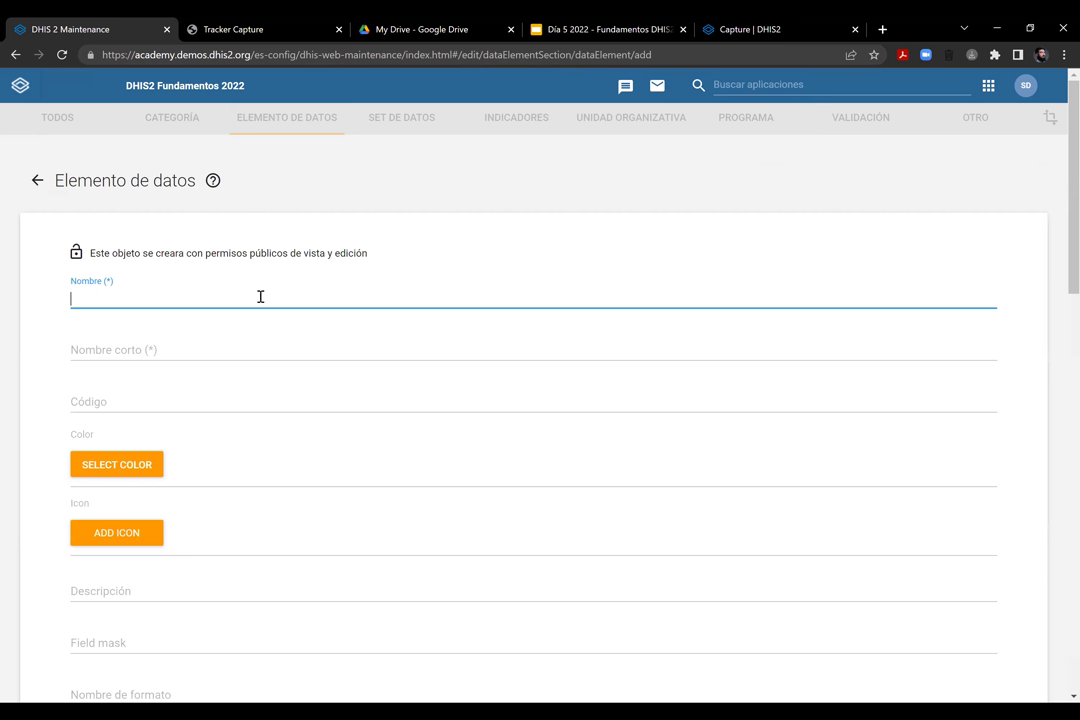
Start a fresh data element named 'ER - Peso en gramos' with short name 'ER - Peso'
left_click(36, 180)
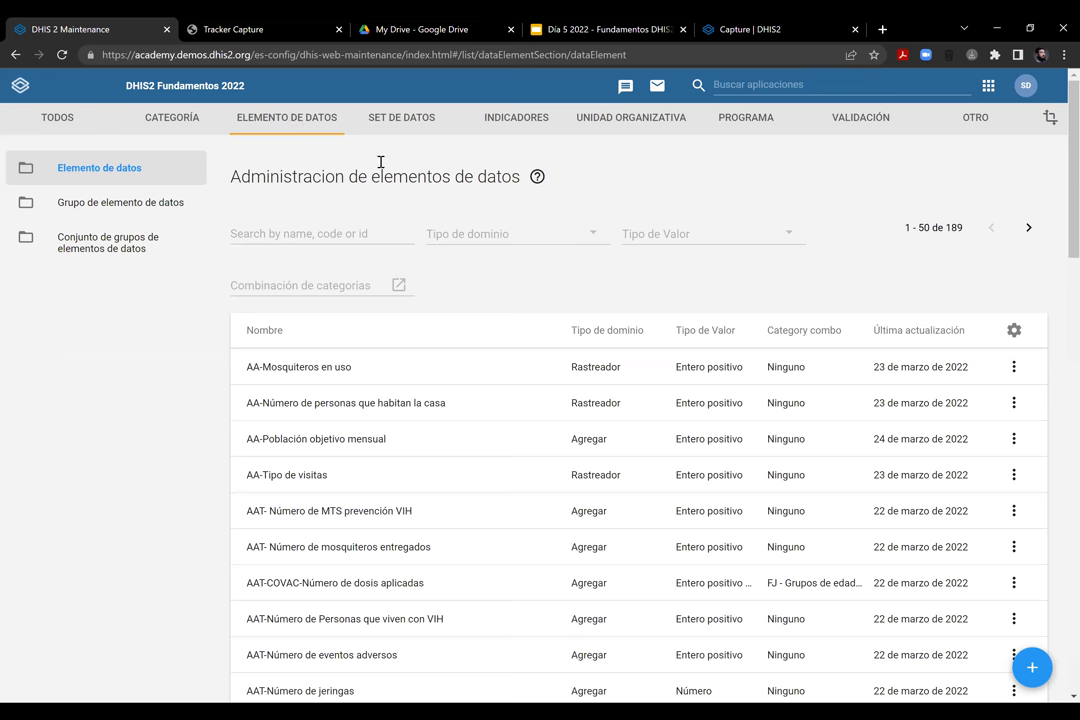
left_click(1032, 667)
left_click(177, 303)
type("ER")
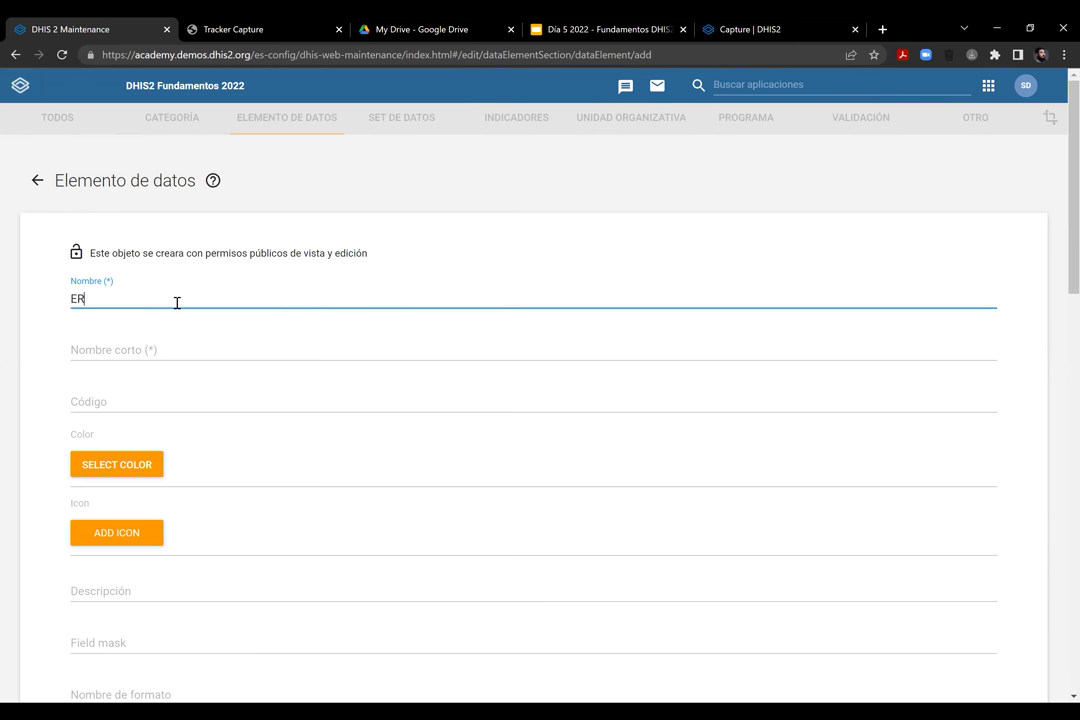
type(" - Pes")
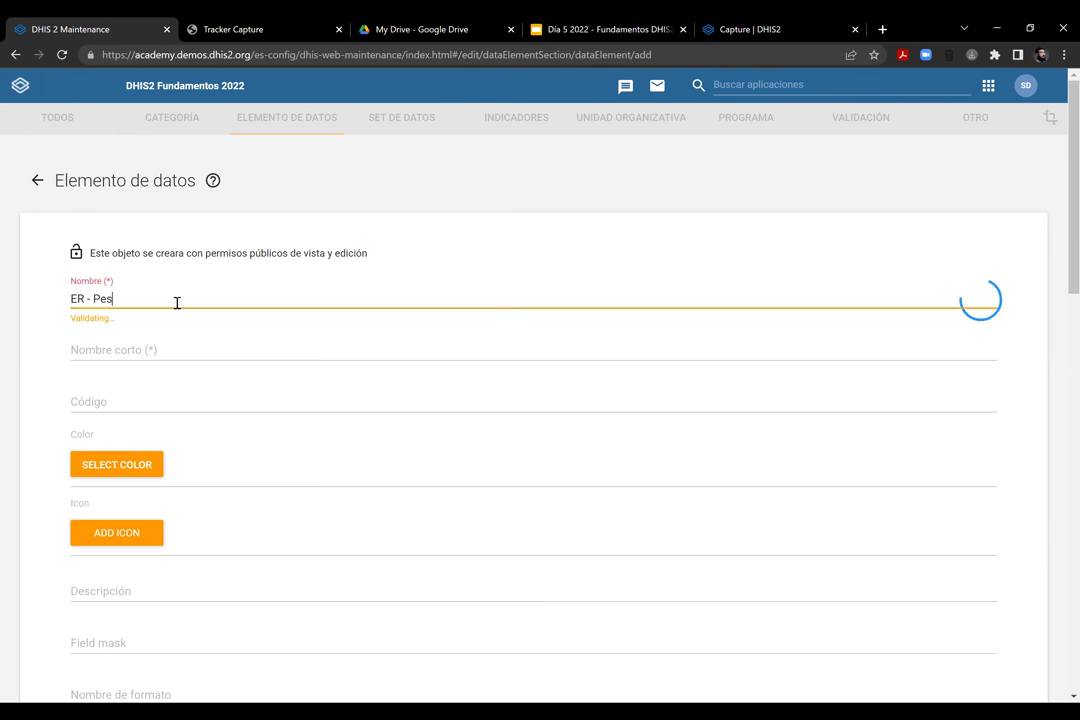
type("o en gramos")
key("Tab")
type("ER")
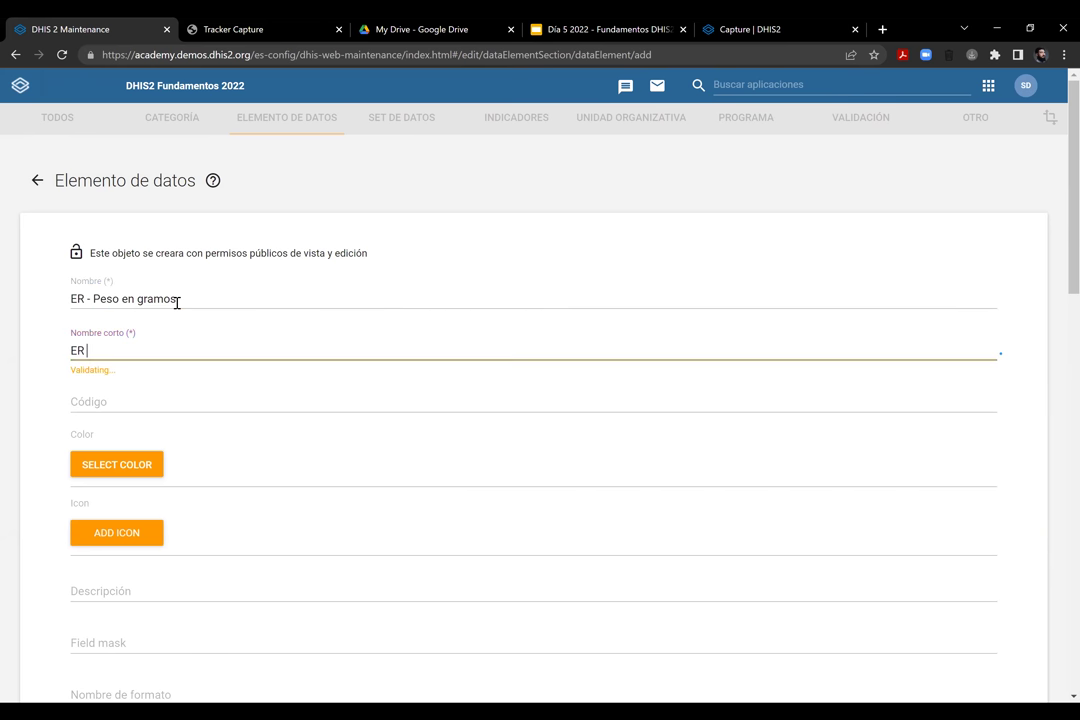
type(" - P")
key("BackSpace")
key("BackSpace")
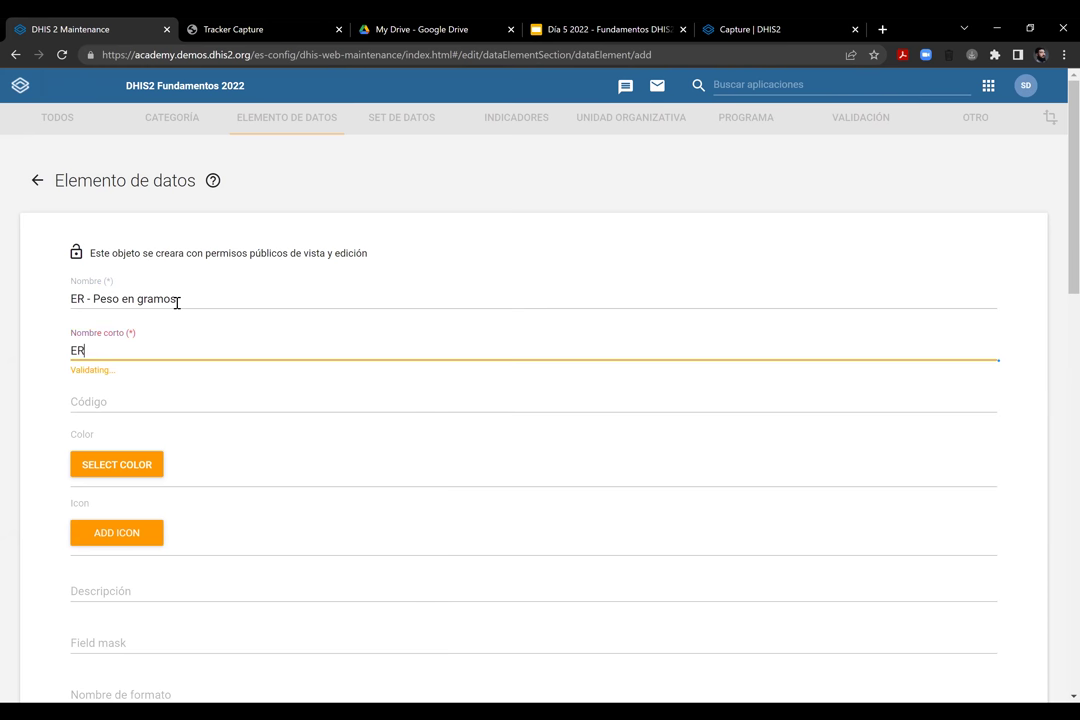
type("- Peso")
key("Tab")
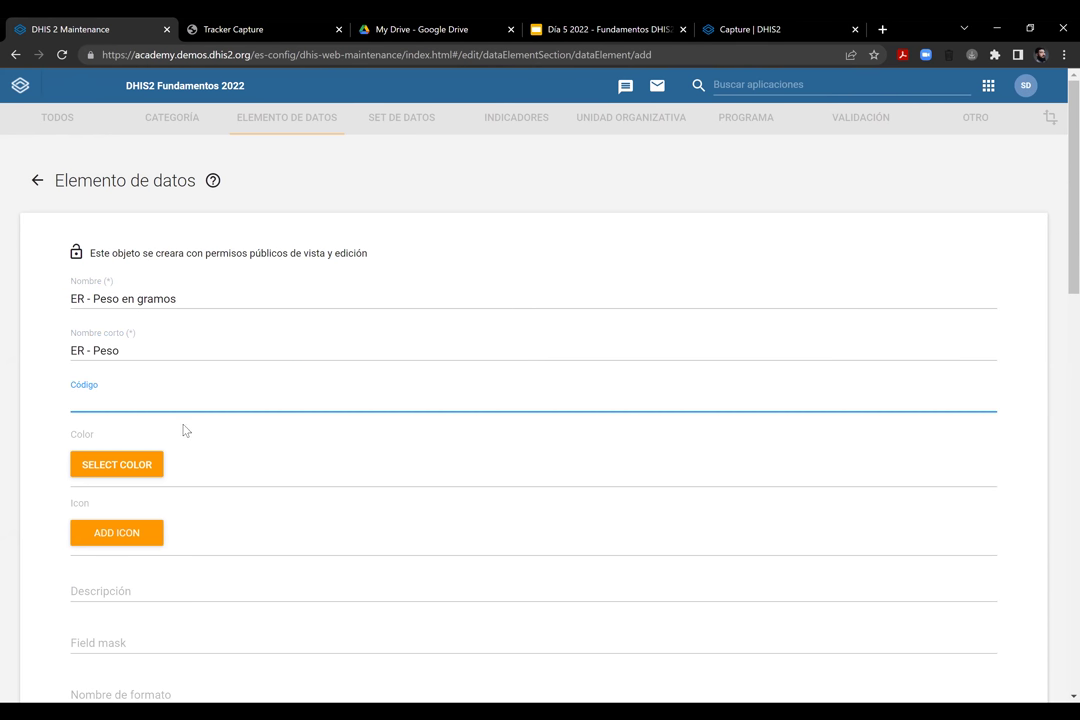
Add a description of the baby's weight in grams and the form name 'Peso en gramos'
scroll(181, 429, "down", 4)
left_click(137, 231)
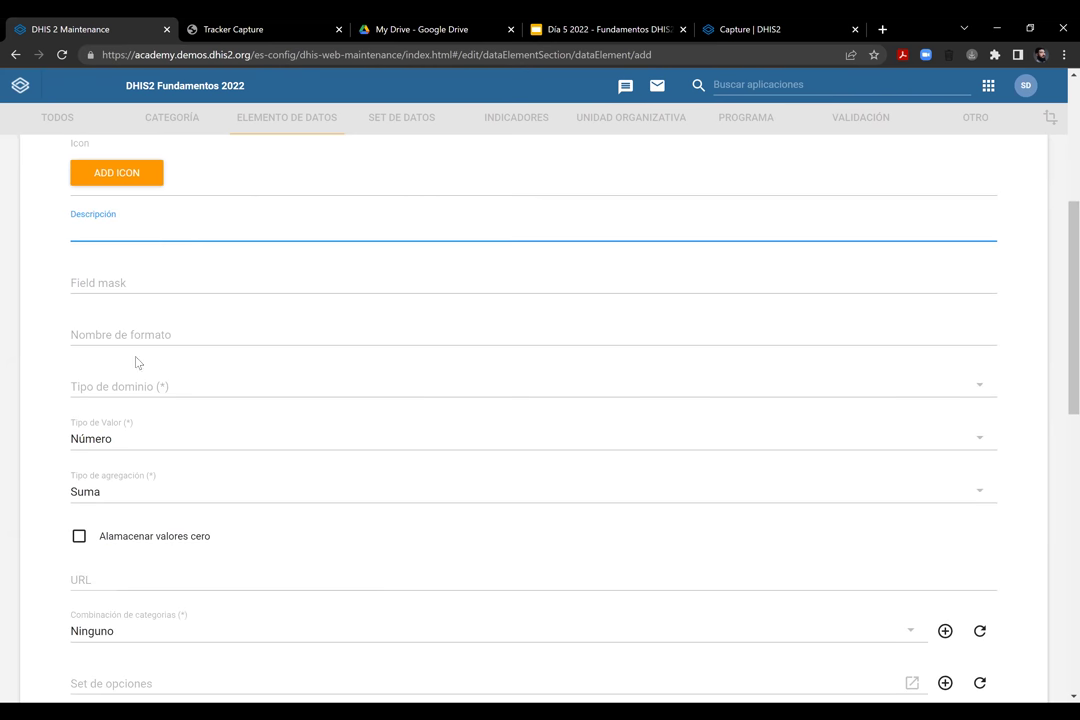
type("Peso en Gramos del bebé")
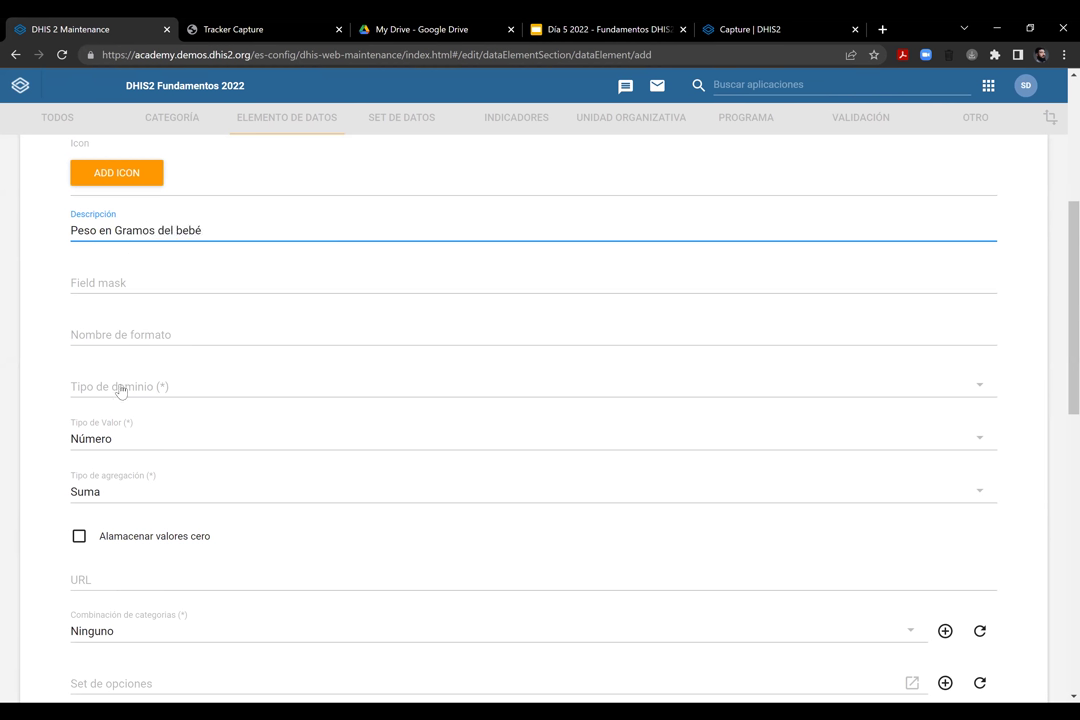
left_click(150, 330)
type("Peso en gram")
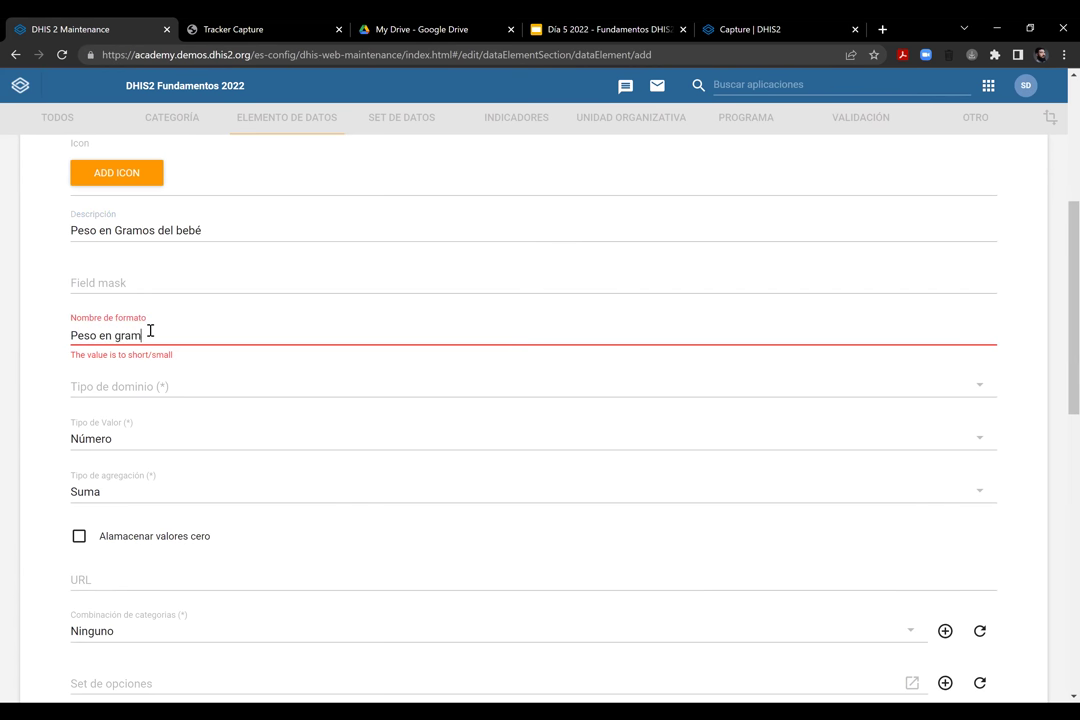
Set the domain type to Rastreador and save the data element
left_click(154, 390)
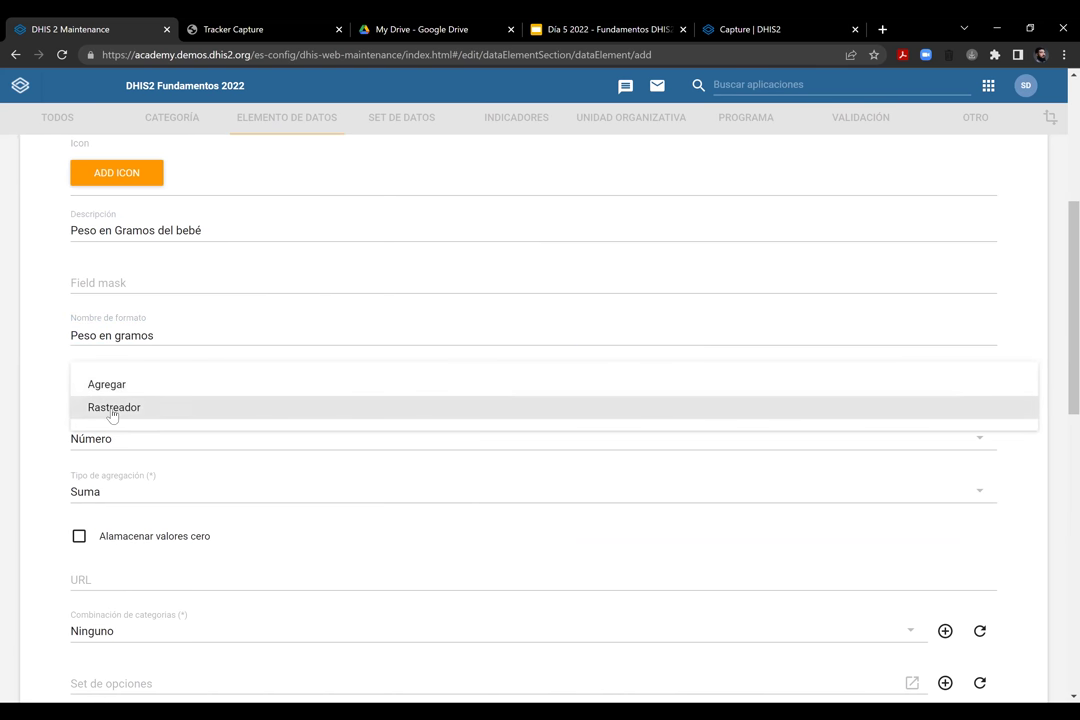
left_click(113, 412)
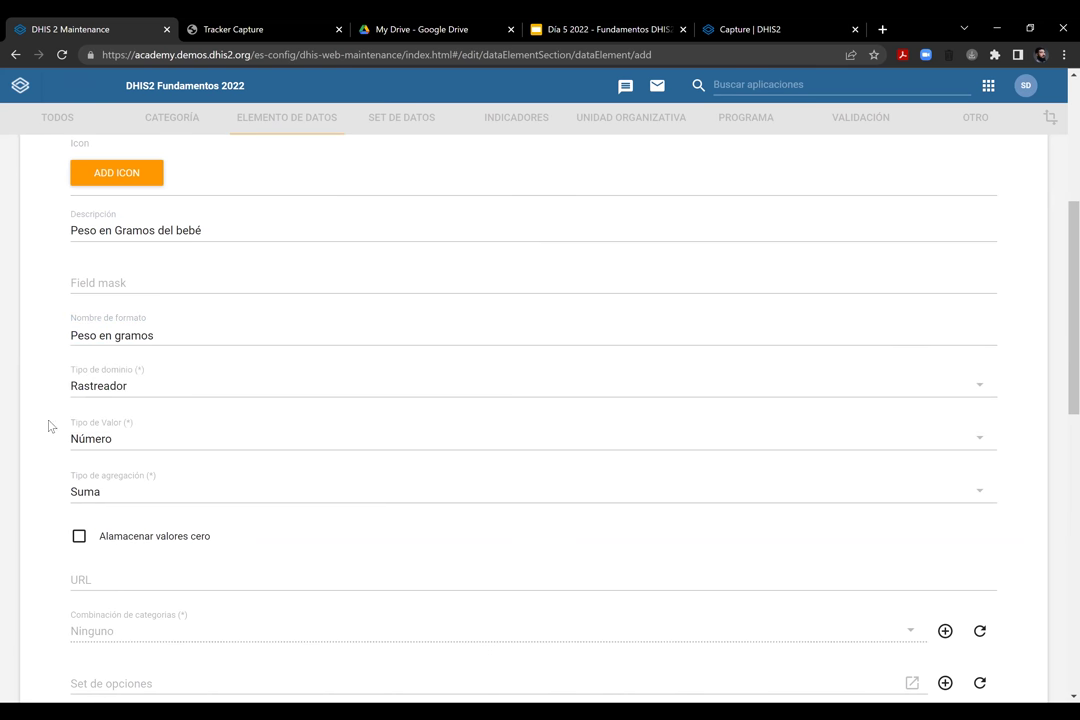
scroll(1049, 354, "down", 2)
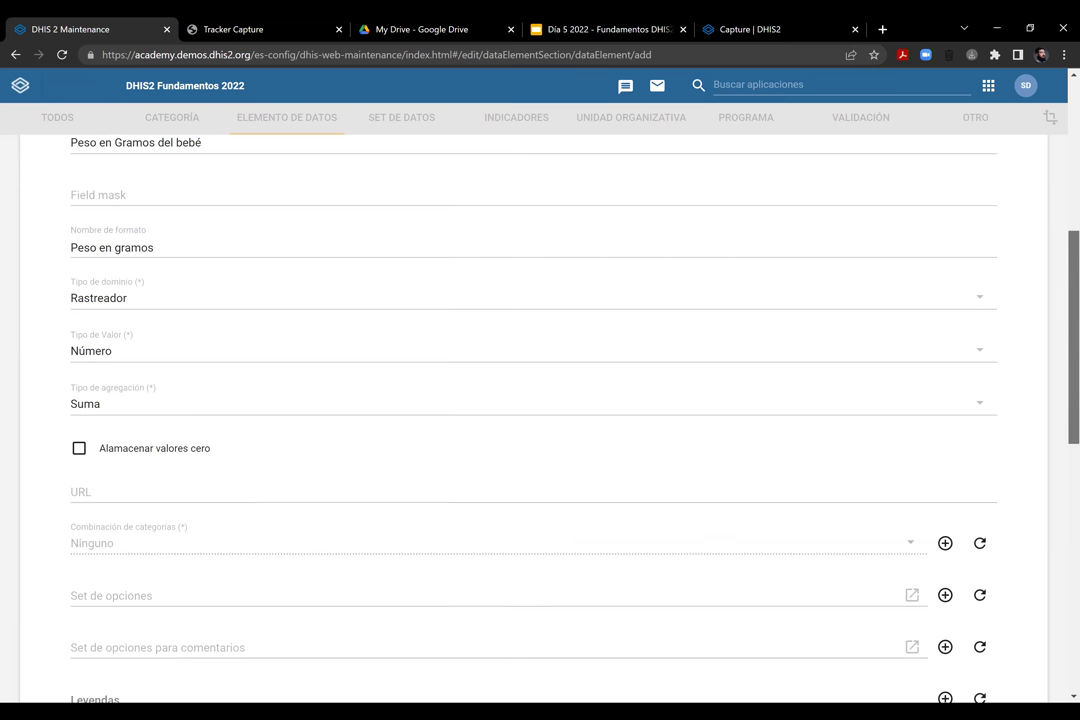
scroll(1015, 422, "down", 1)
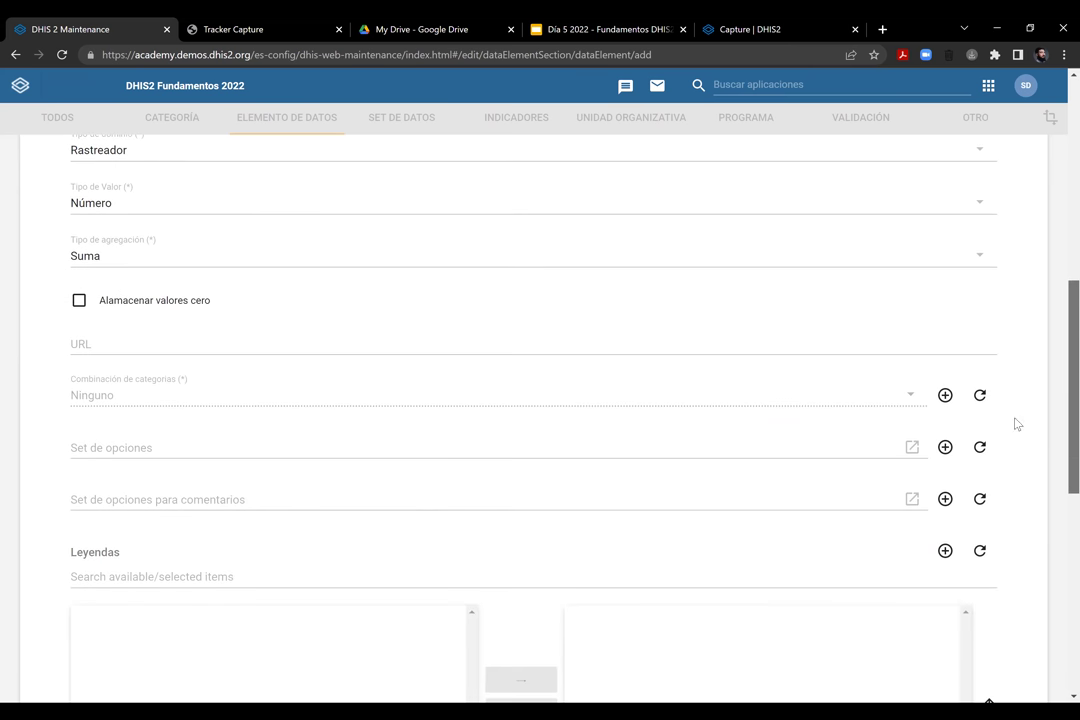
scroll(335, 441, "down", 5)
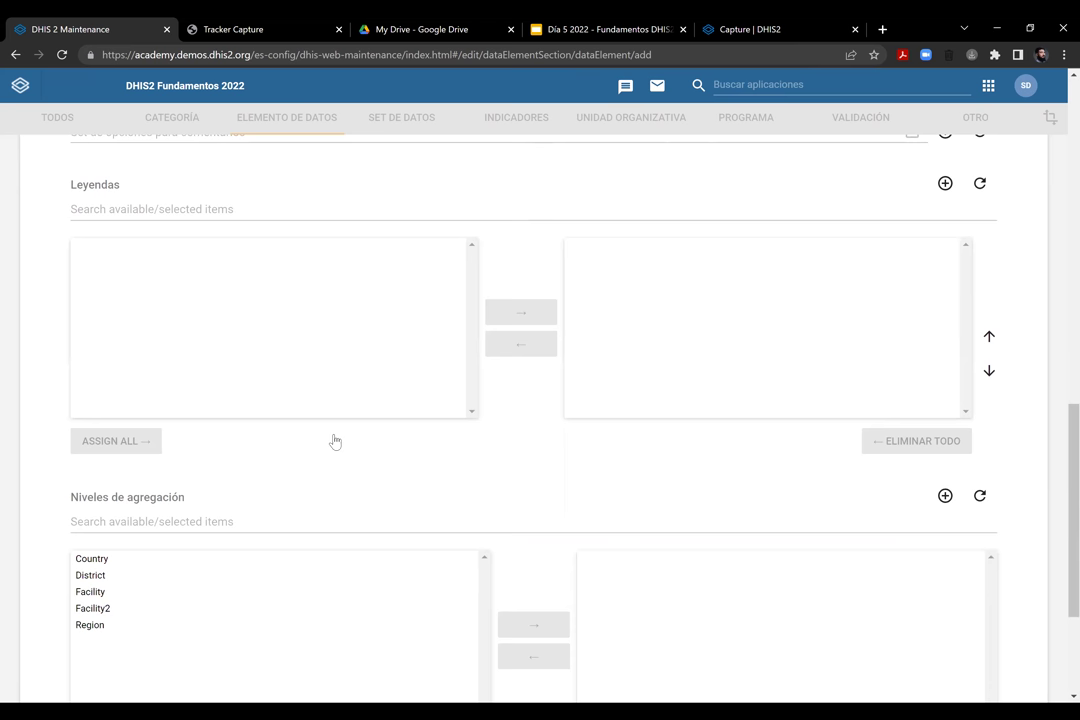
left_click(114, 590)
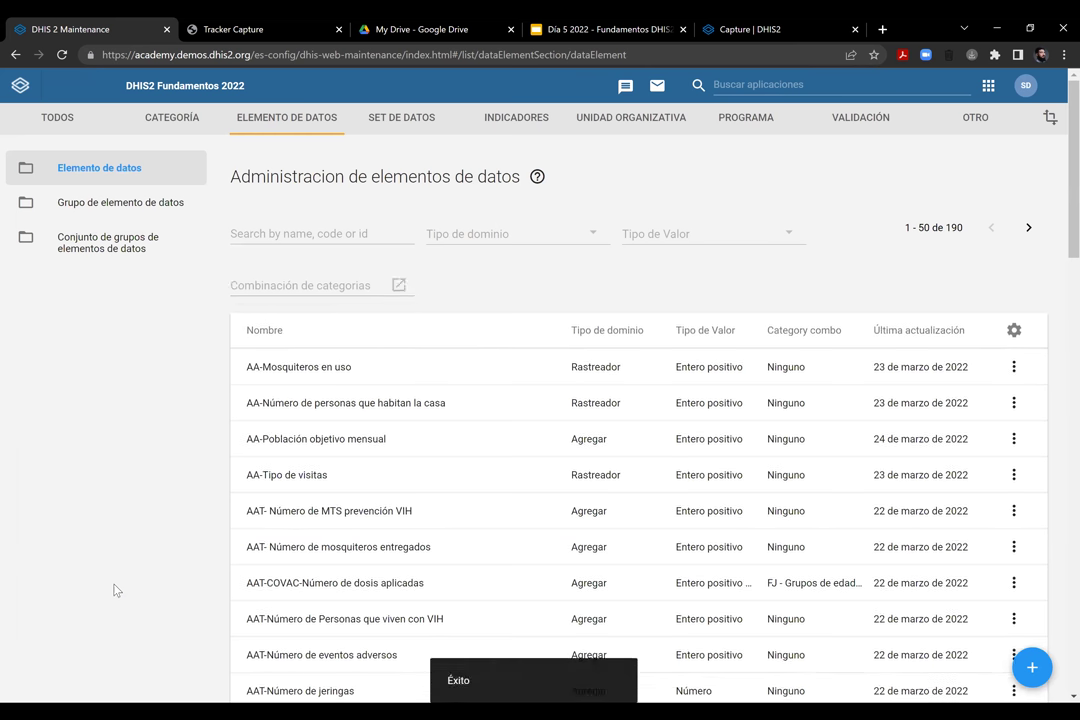
Find ER - Medición de peso in the program list and open its Visita de Medición stage
left_click(754, 119)
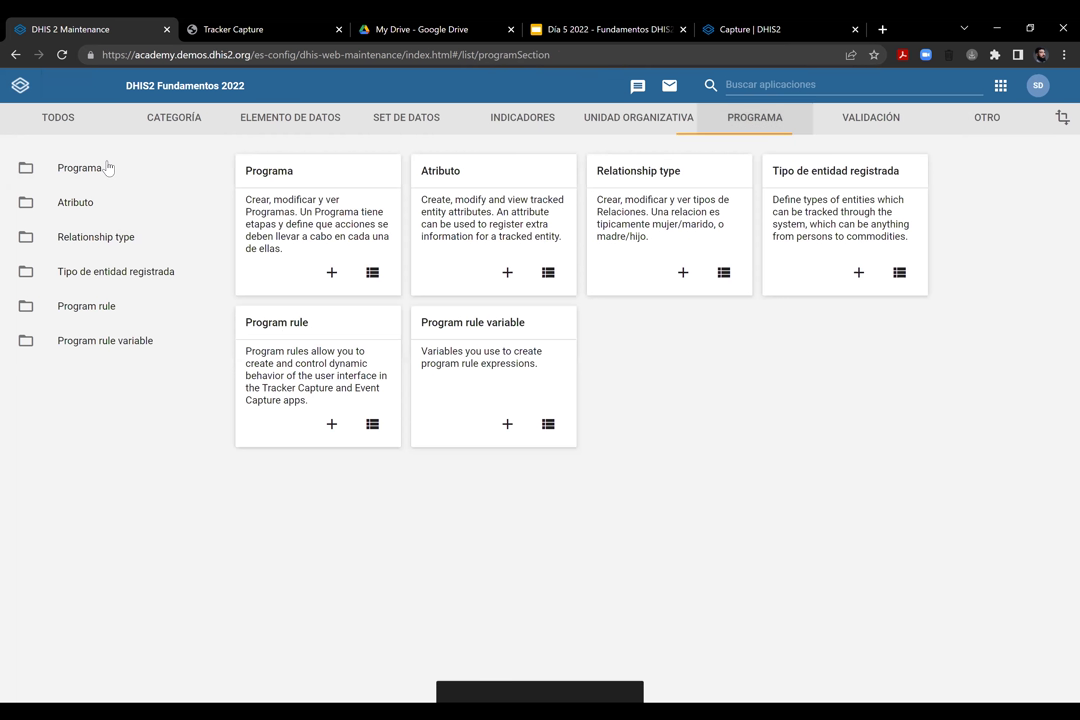
left_click(108, 167)
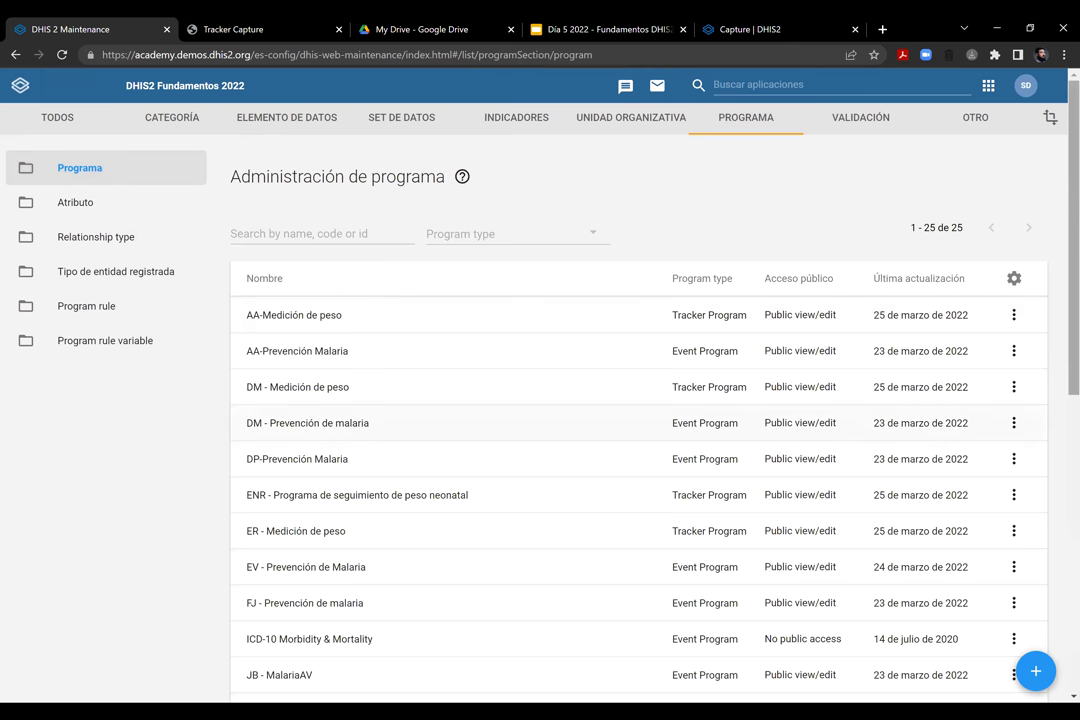
scroll(640, 420, "down", 2)
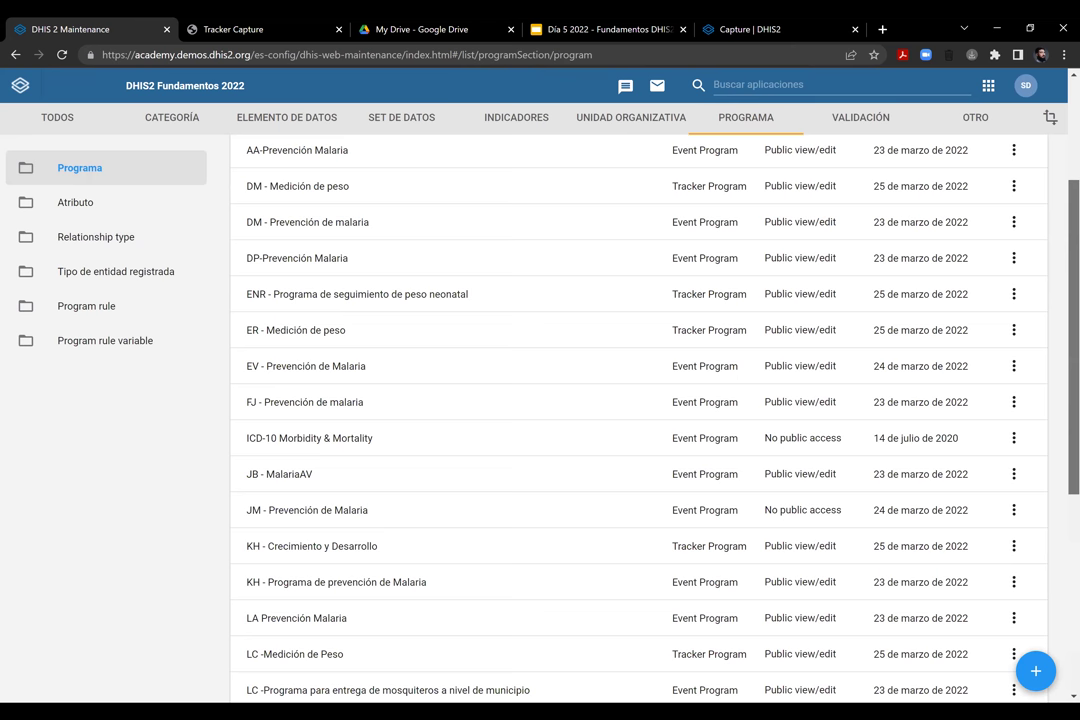
scroll(846, 350, "down", 1)
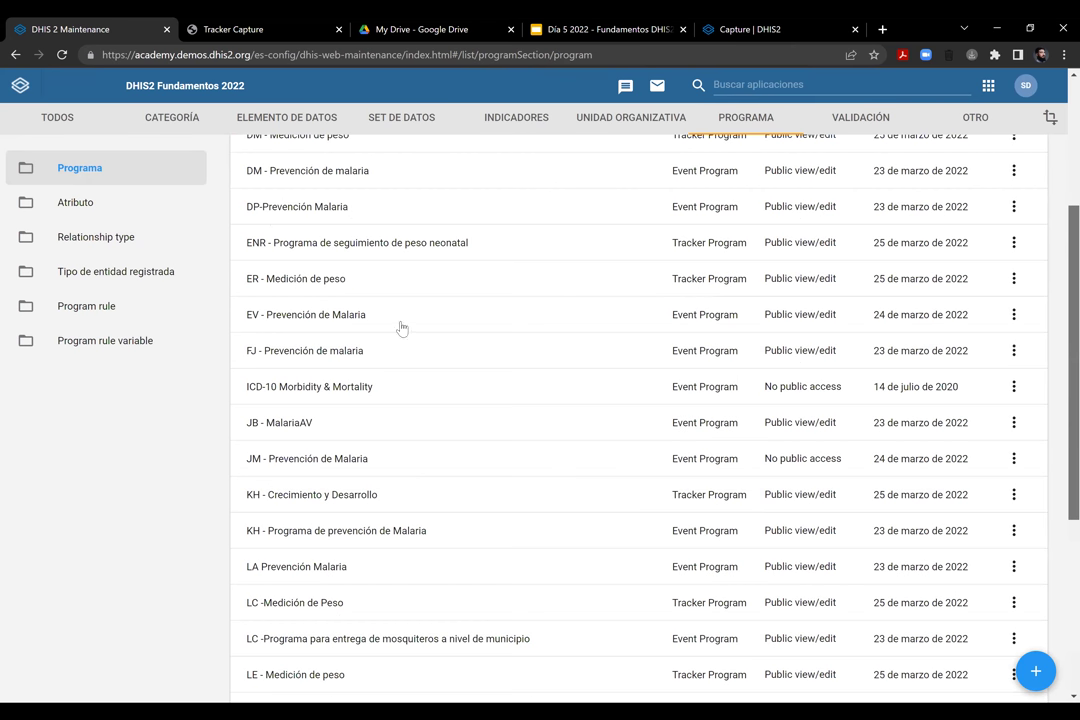
scroll(340, 270, "up", 1)
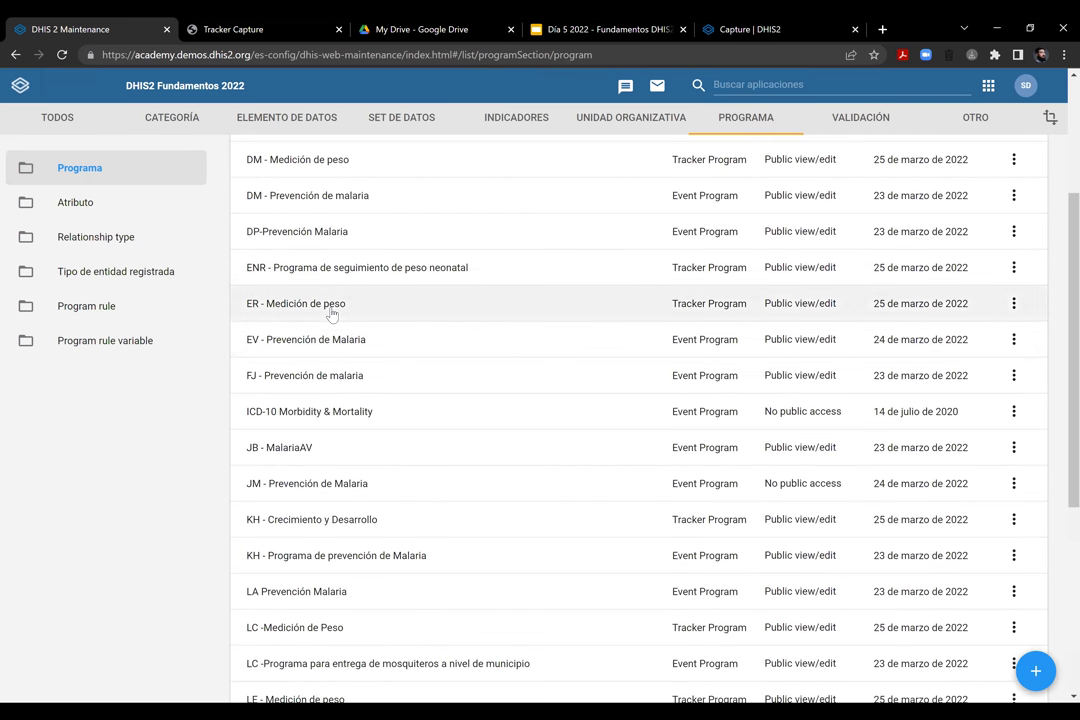
left_click(662, 298)
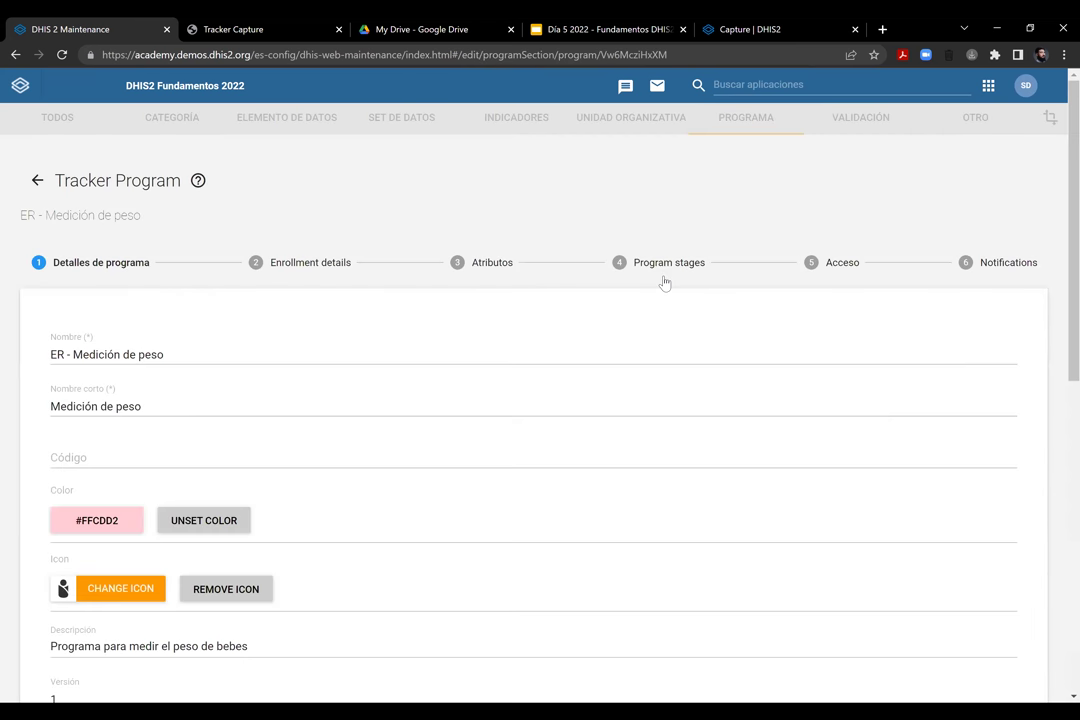
left_click(660, 285)
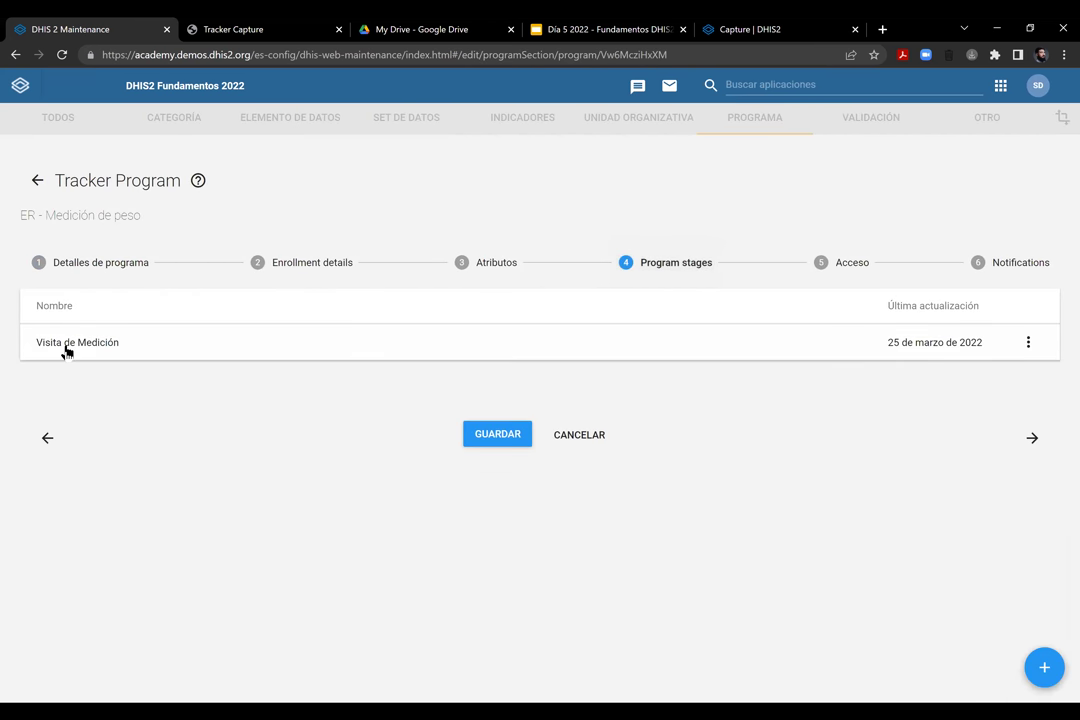
left_click(185, 355)
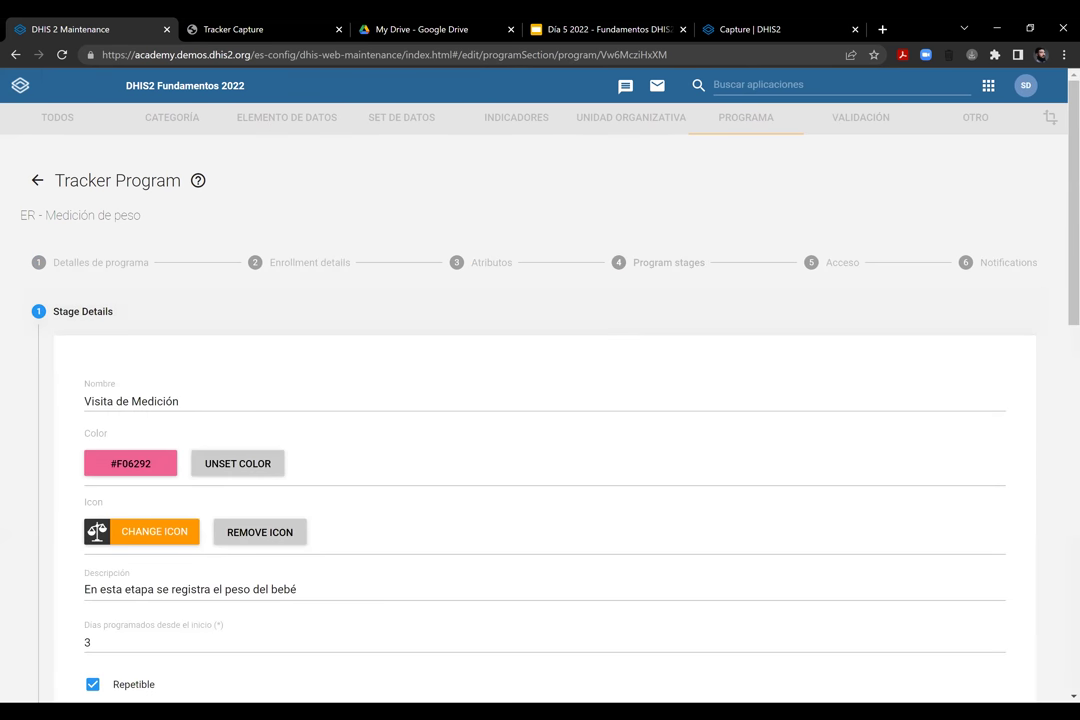
scroll(1032, 354, "down", 2)
scroll(540, 400, "down", 6)
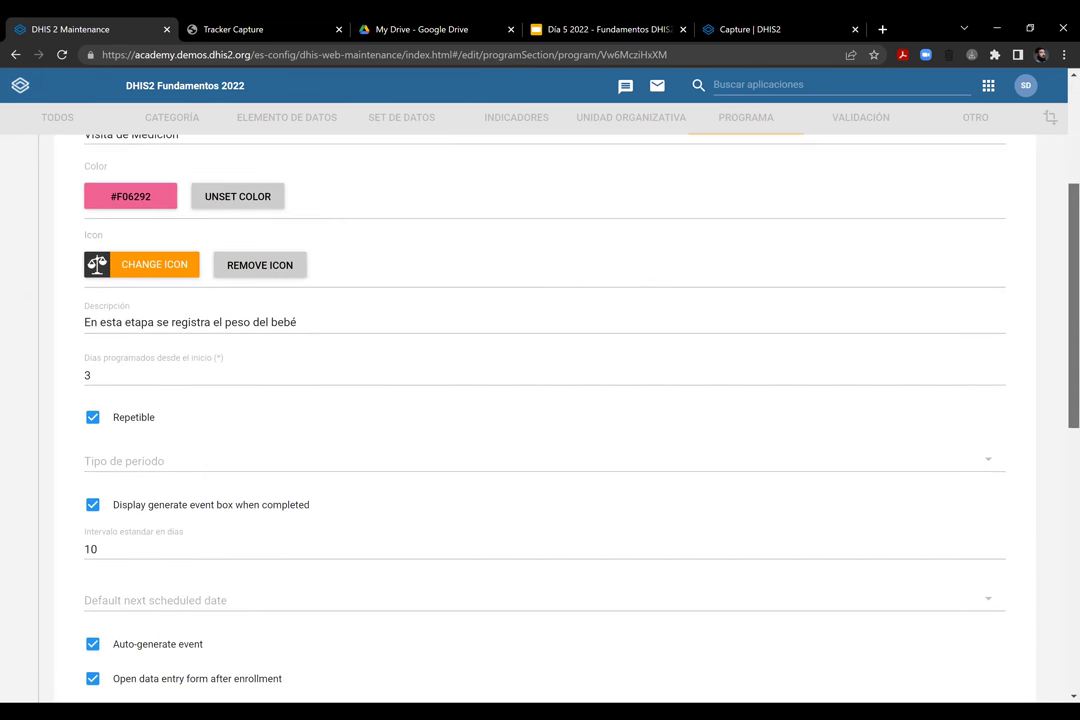
scroll(600, 600, "down", 2)
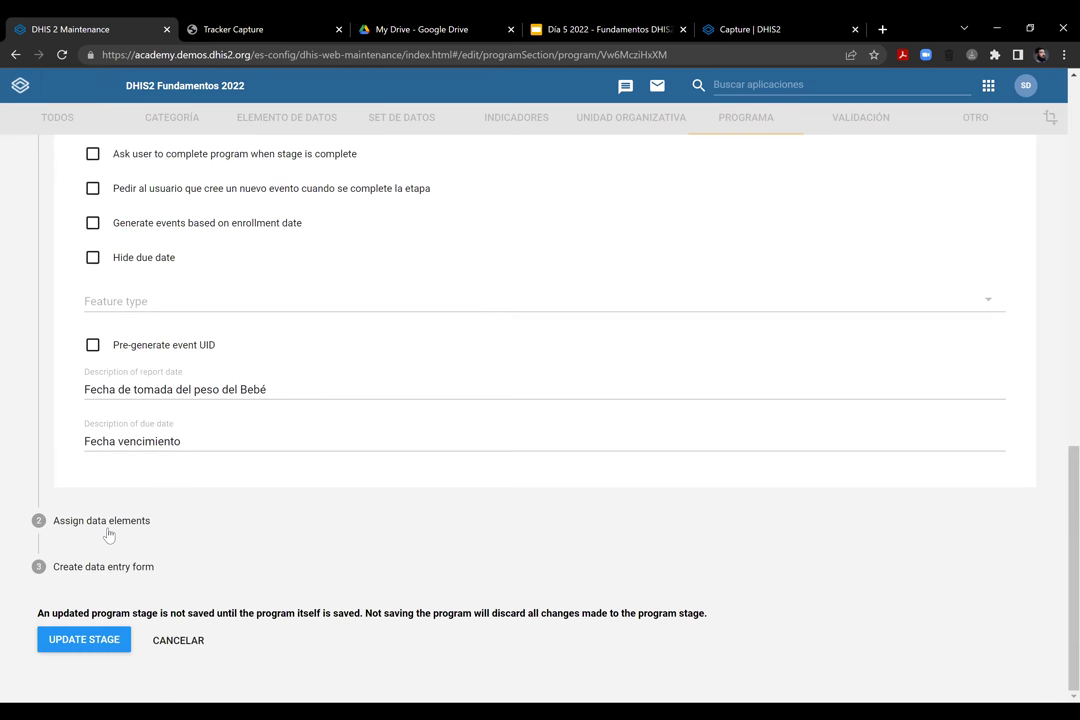
Search available data elements for 'eR' and move ER - Peso en gramos into the stage's selection
left_click(108, 533)
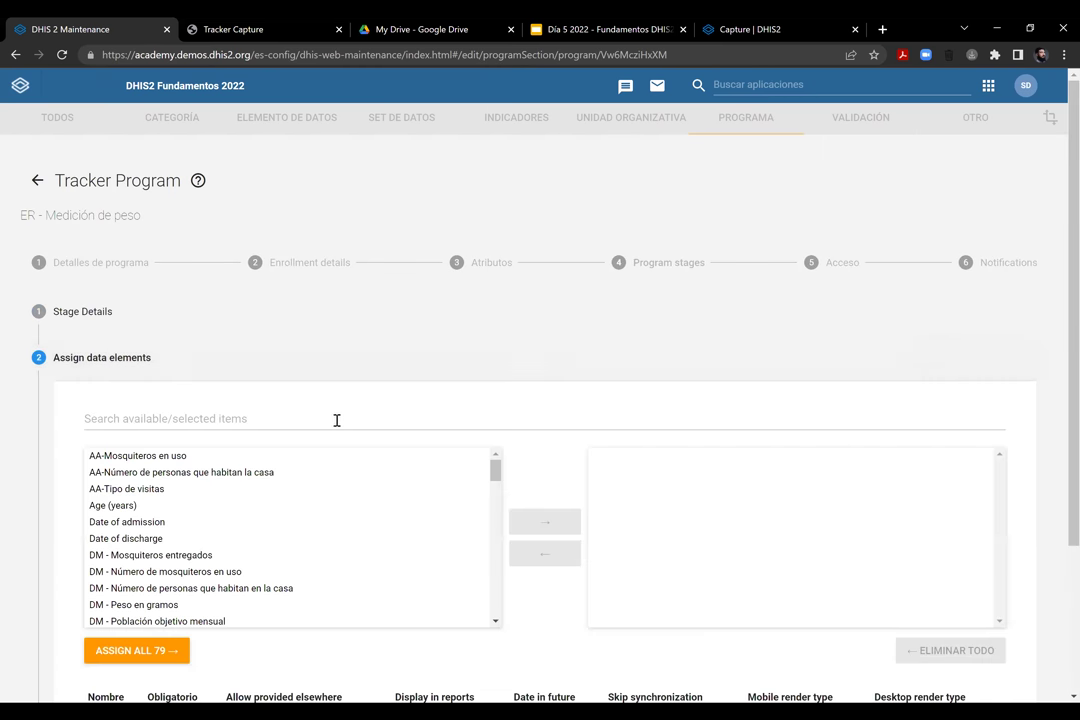
scroll(200, 238, "down", 1)
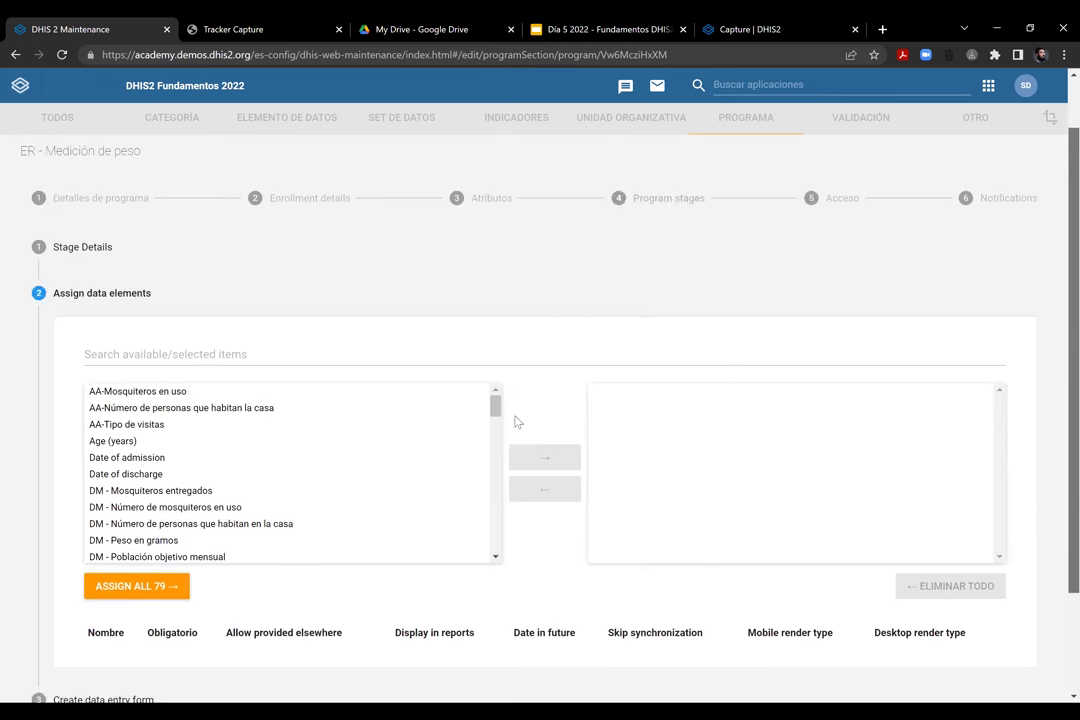
scroll(200, 238, "down", 2)
left_click(198, 224)
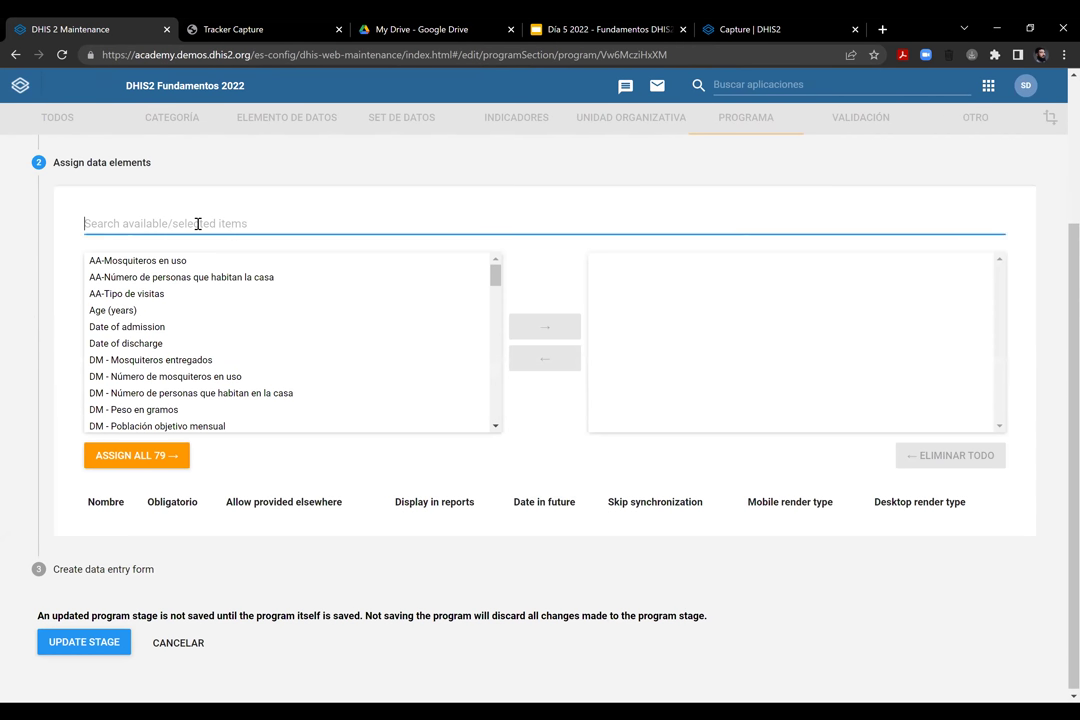
type("eR")
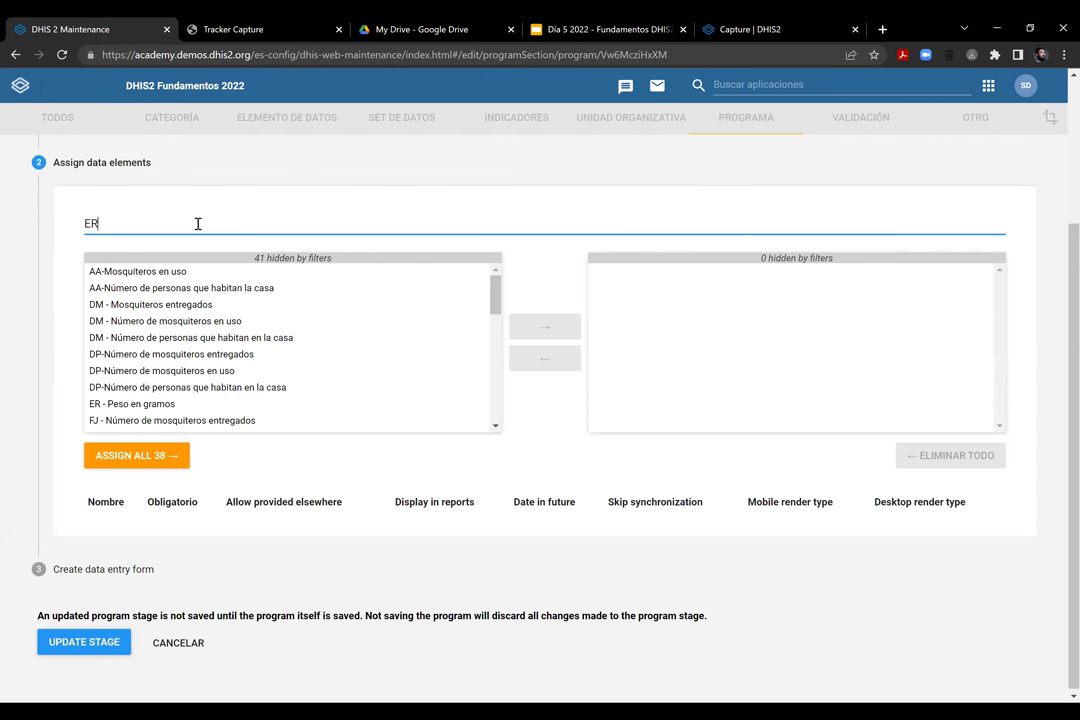
double_click(181, 404)
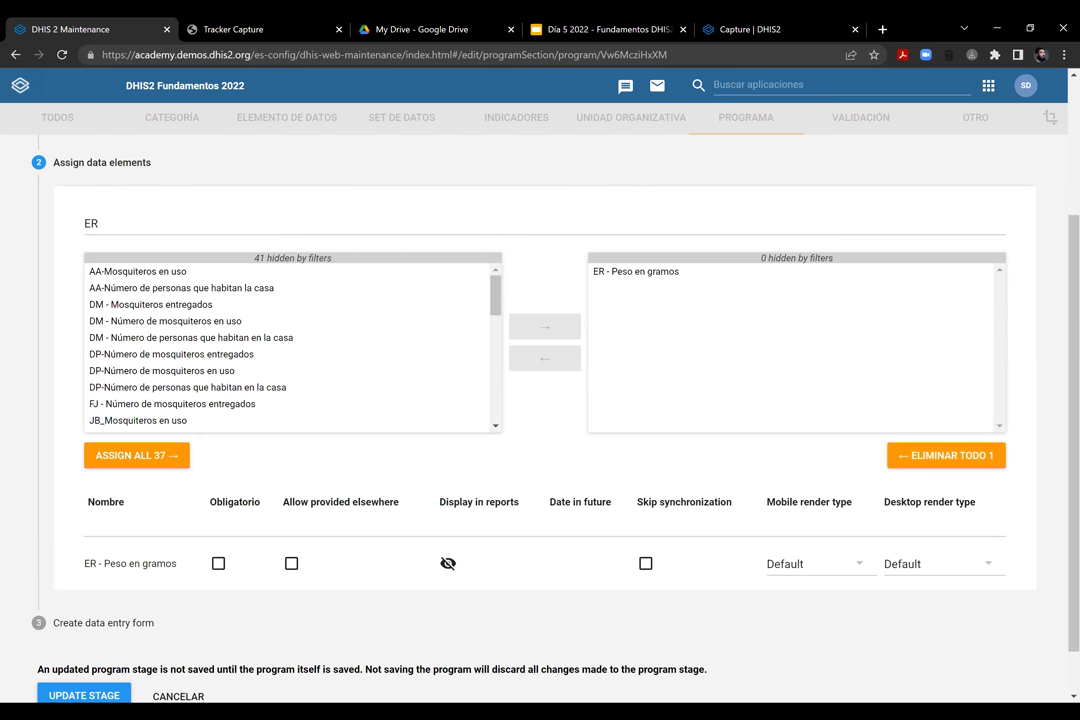
scroll(540, 400, "down", 1)
scroll(540, 400, "down", 1)
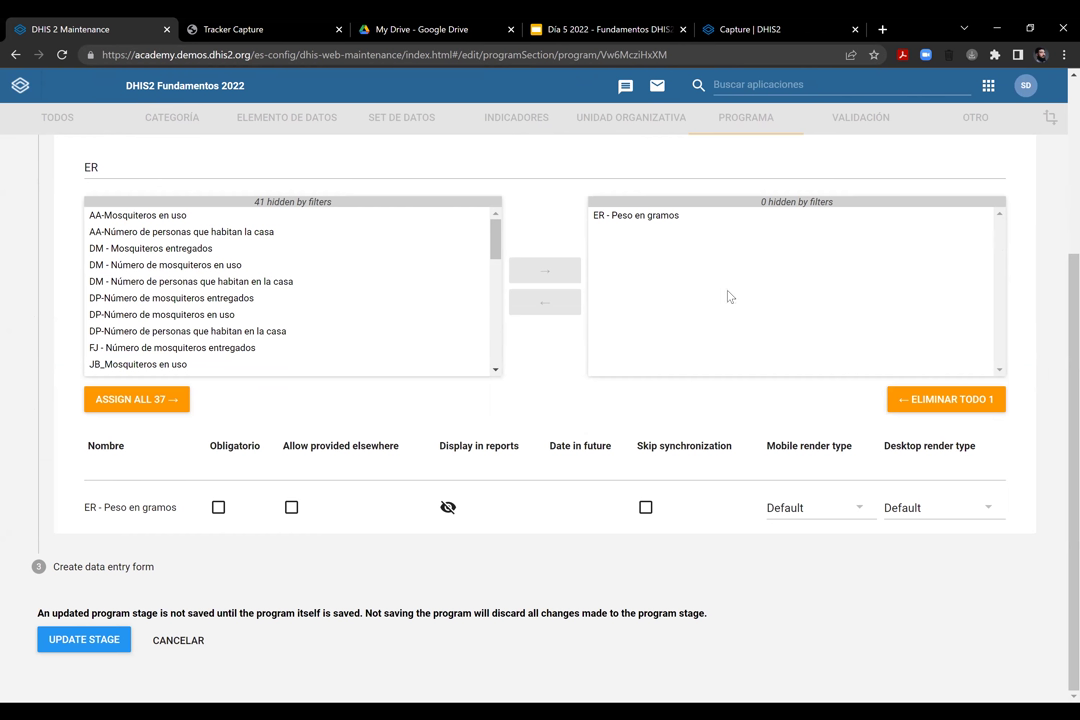
right_click(655, 232)
left_click(636, 252)
Mark ER - Peso en gramos as Obligatorio and go to the data entry form step
left_click(218, 507)
left_click(130, 565)
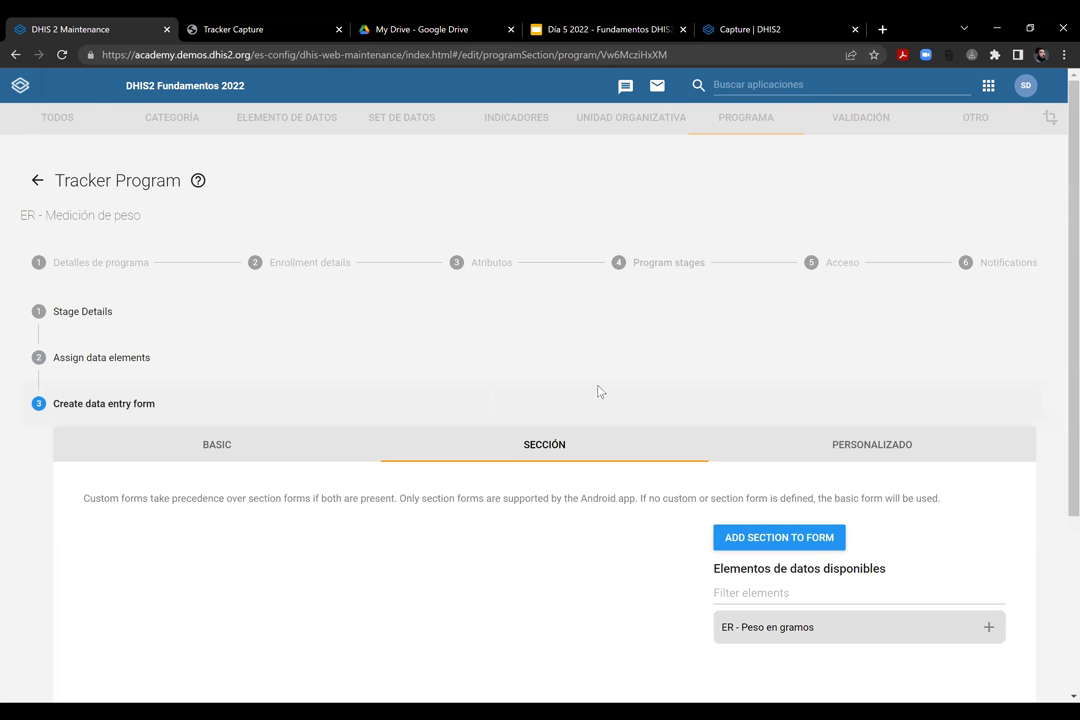
scroll(516, 270, "down", 3)
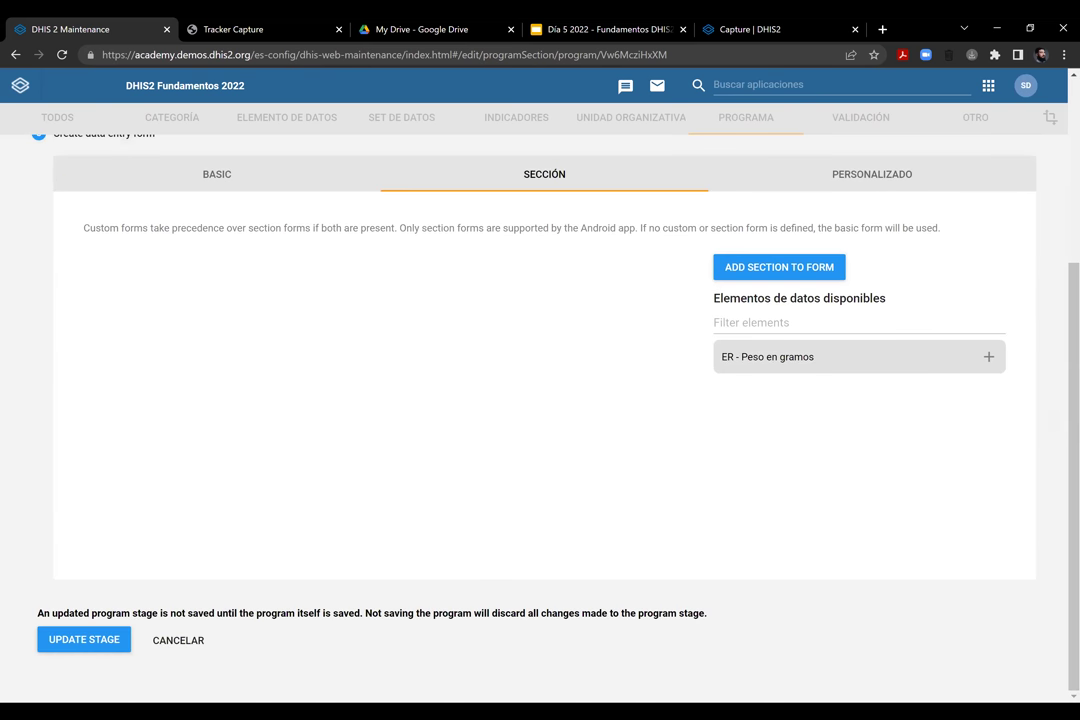
scroll(229, 318, "up", 2)
scroll(37, 302, "up", 2)
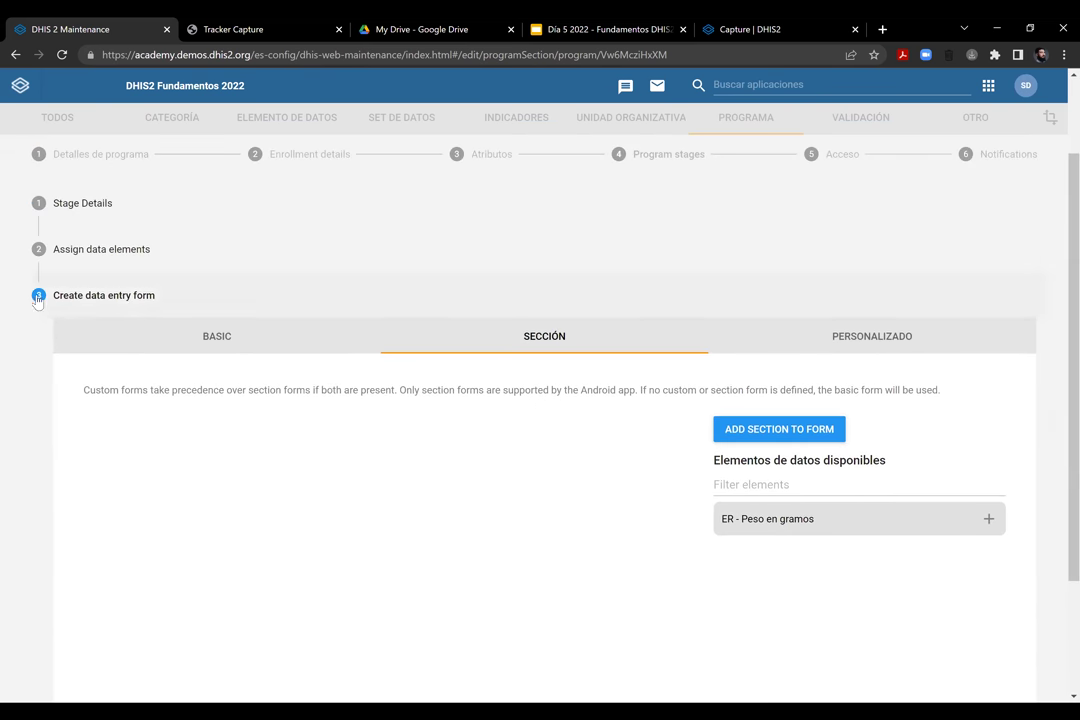
Preview the Basic form layout, then return to the Sección layout
left_click(248, 345)
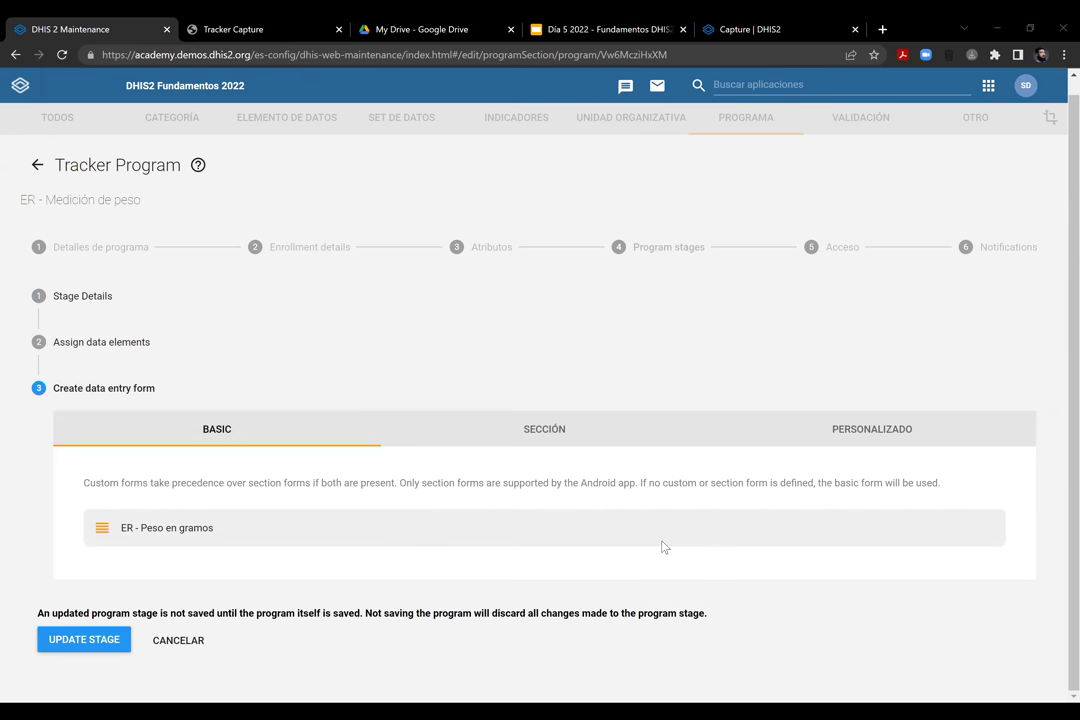
left_click(523, 432)
scroll(860, 425, "down", 1)
scroll(860, 425, "down", 3)
Add a new form section named 'Medición del peso del bebé'
left_click(785, 268)
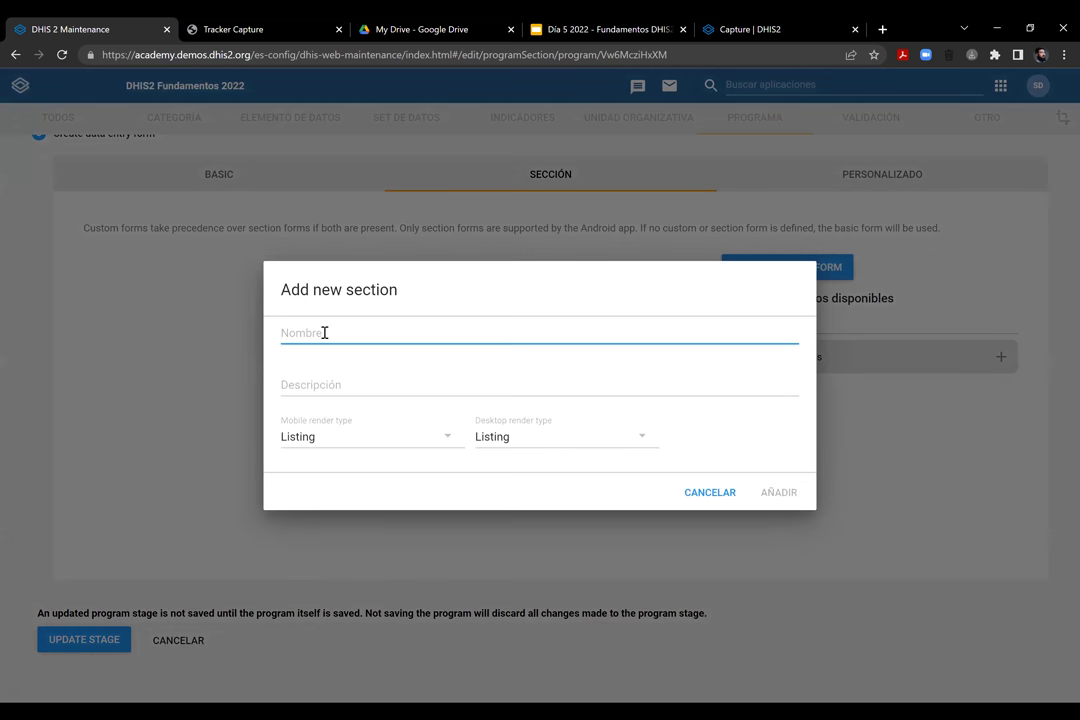
type("Medici")
key("BackSpace")
key("BackSpace")
key("BackSpace")
key("BackSpace")
key("BackSpace")
type("Medición del peso del bebé")
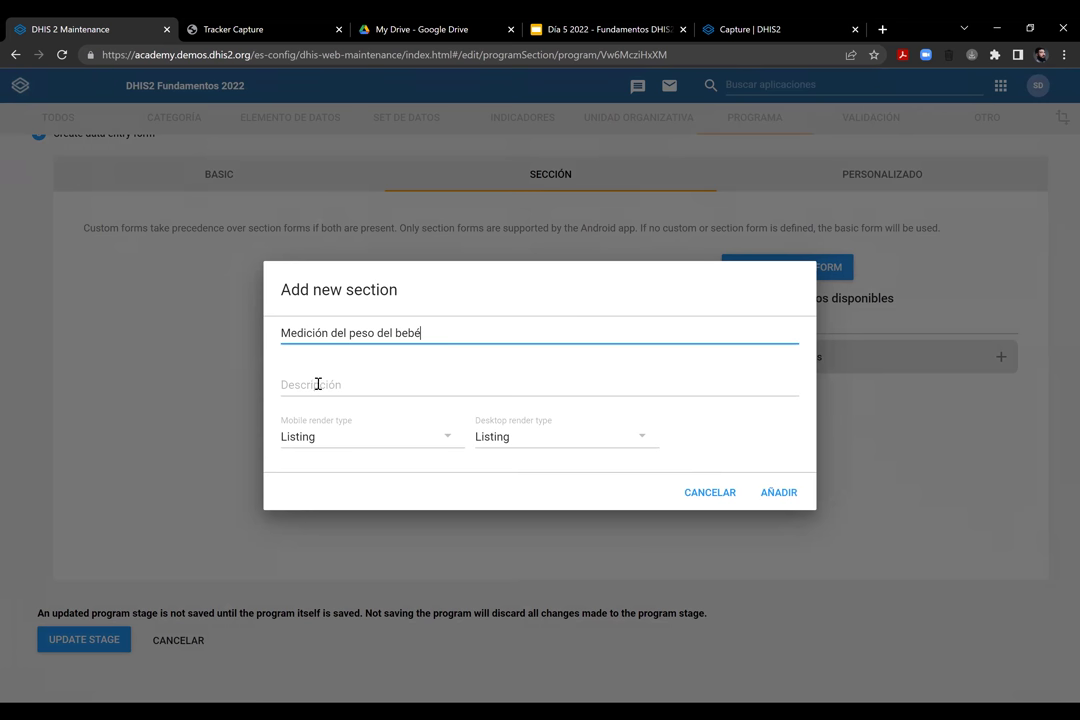
Describe it as undress the baby and enter grams, not kilos, correcting 'quítele', and add it
left_click(318, 385)
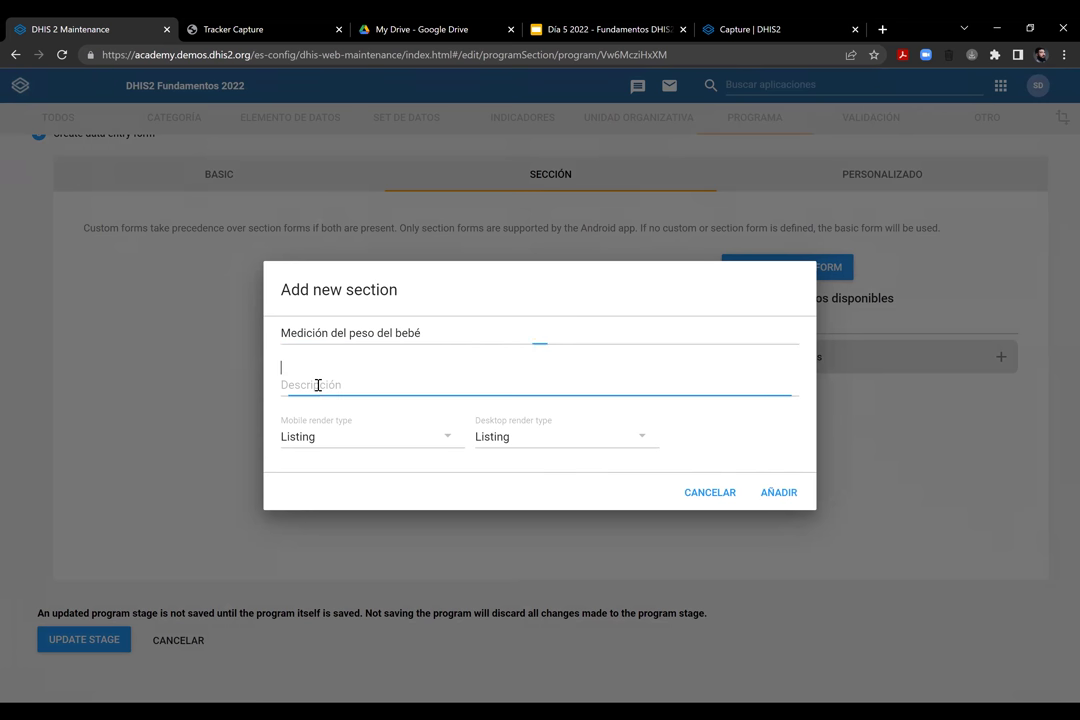
type("Por favor qui")
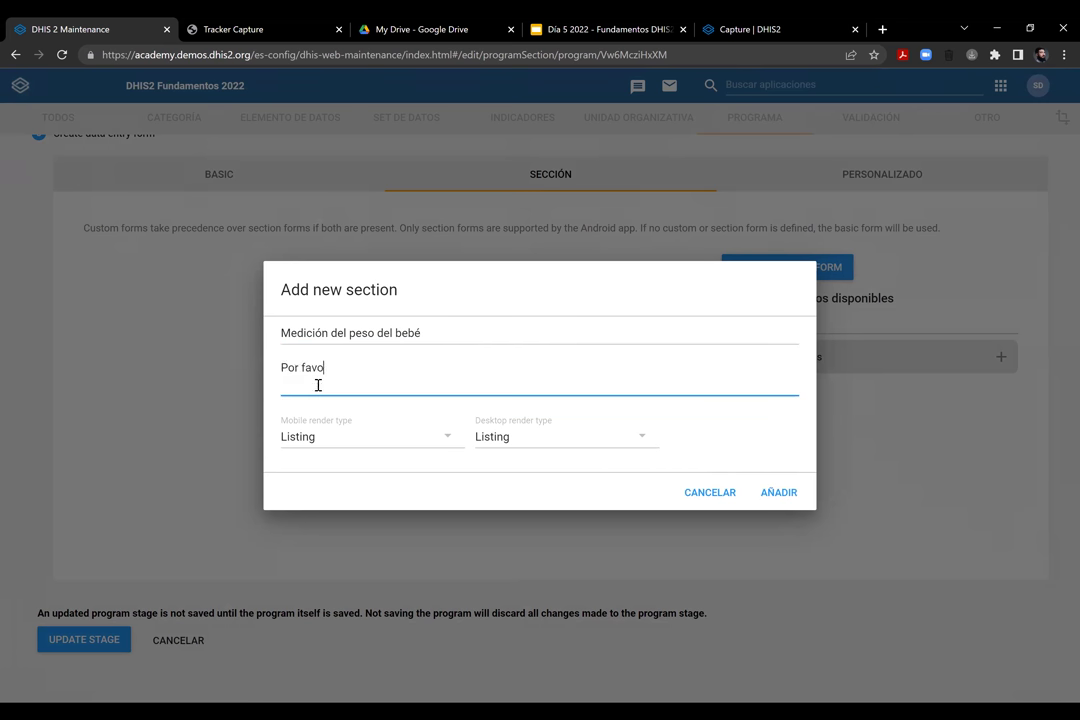
key("BackSpace")
key("BackSpace")
type("quitele la ropa al bebe antes de pesarlo")
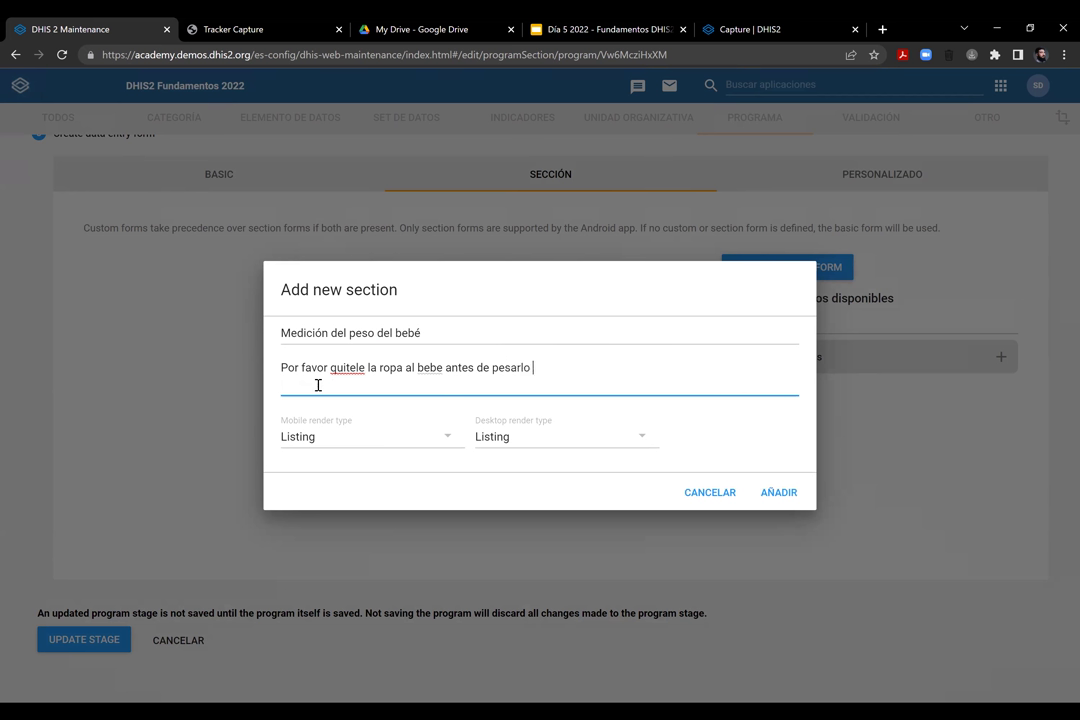
type(". Ingrese el peso en gramos")
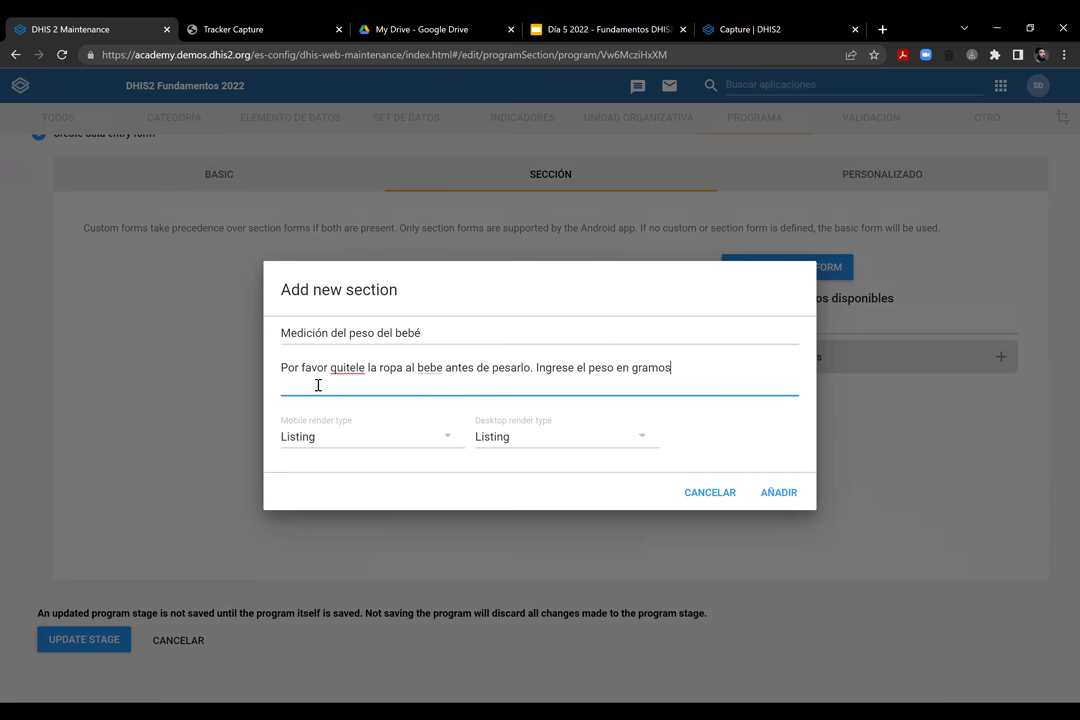
type(" nNO EN KILOS.")
key("BackSpace")
key("BackSpace")
right_click(344, 367)
left_click(352, 393)
left_click(787, 496)
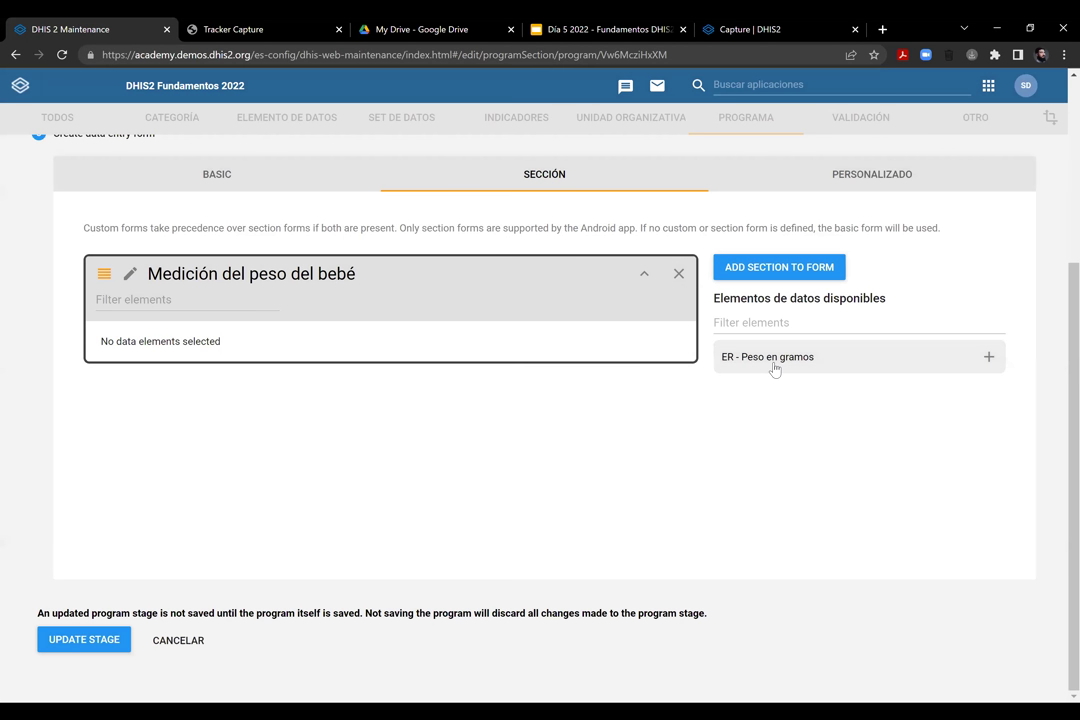
Put ER - Peso en gramos into the baby-weight section and begin another new section
left_click(775, 369)
left_click(921, 366)
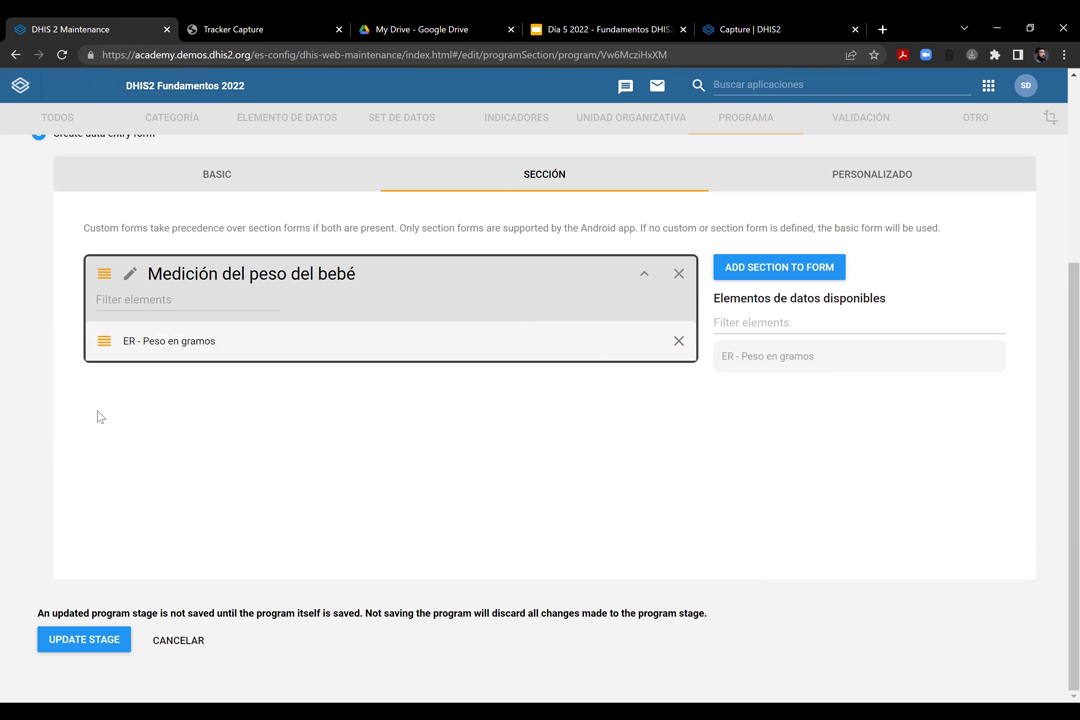
left_click(778, 269)
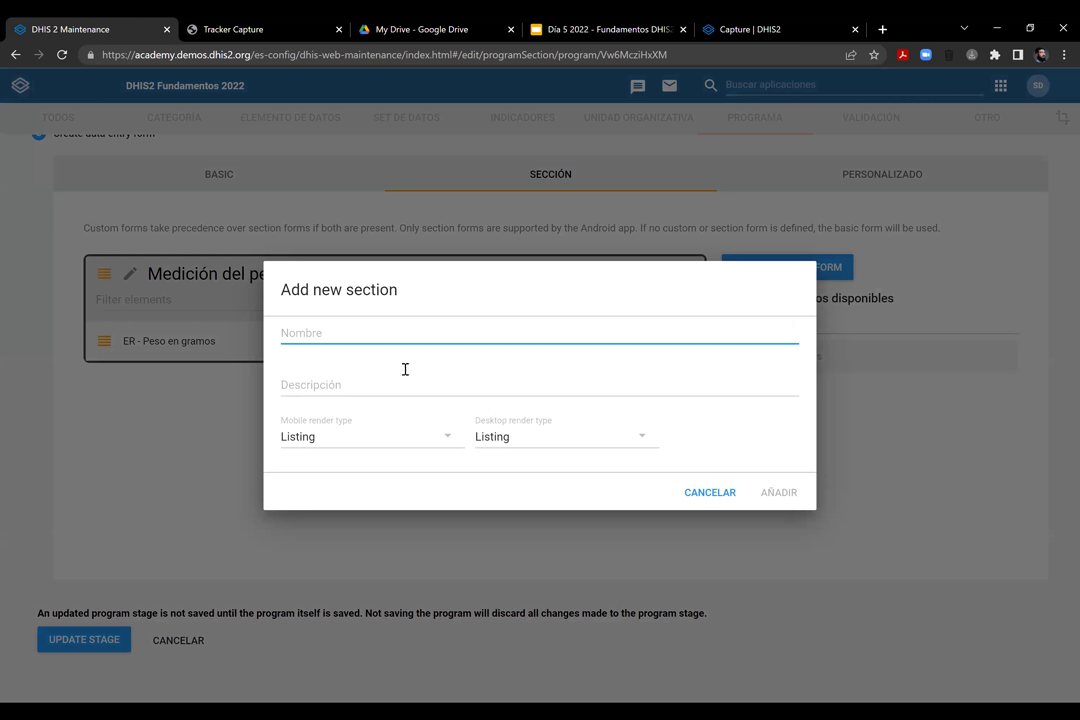
Add a section named 'Seccion 2'
type("Seccion 2")
left_click(154, 404)
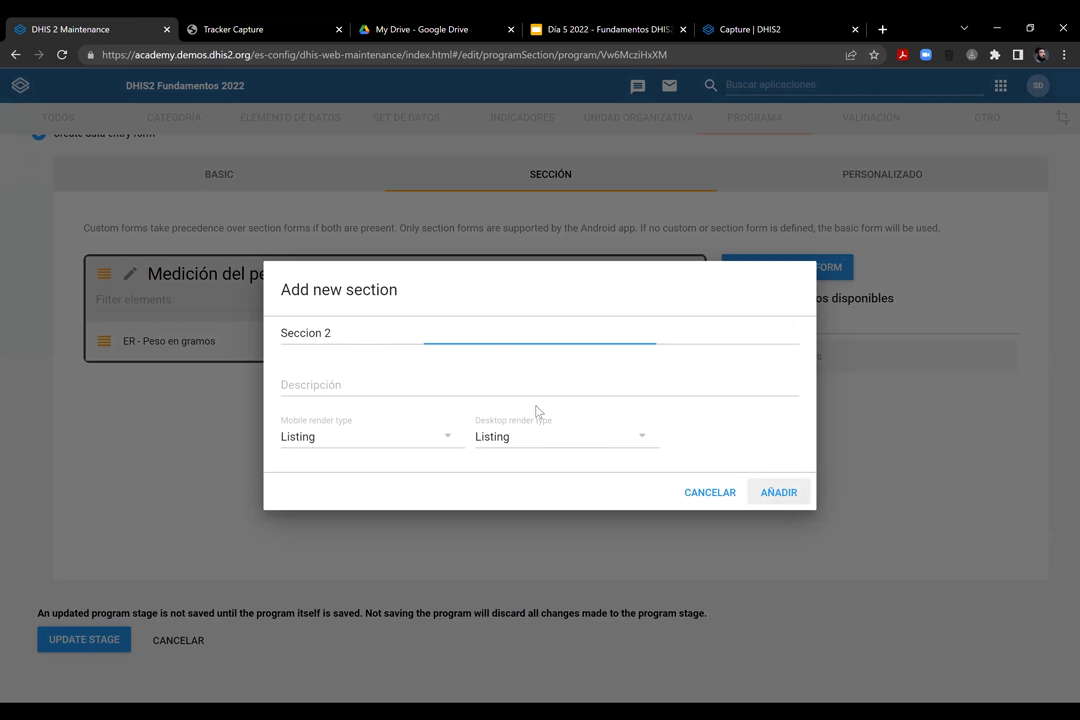
key("Return")
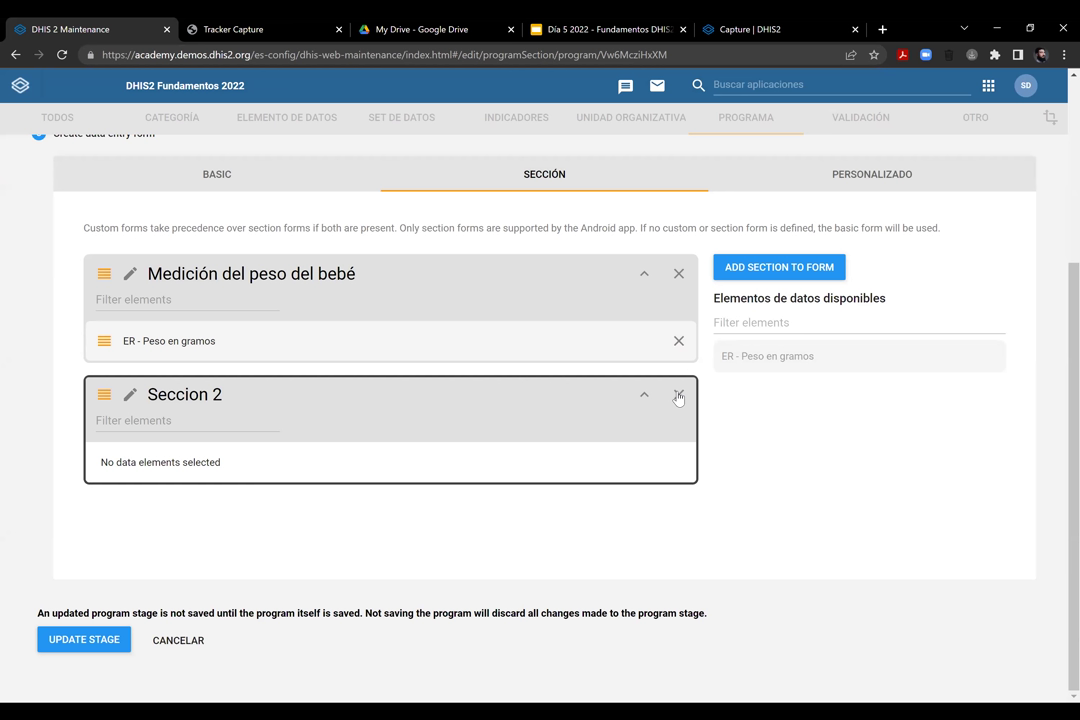
Delete the empty Seccion 2 and switch to the Personalizado custom form editor
left_click(678, 396)
key("Tab")
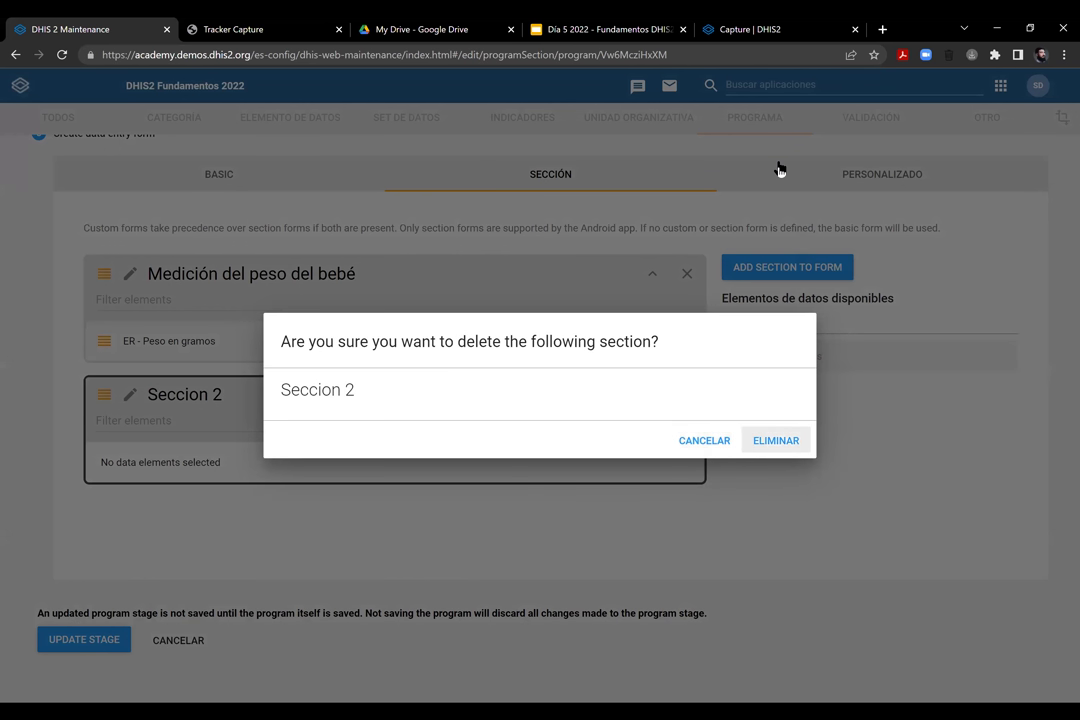
key("Return")
key("Right")
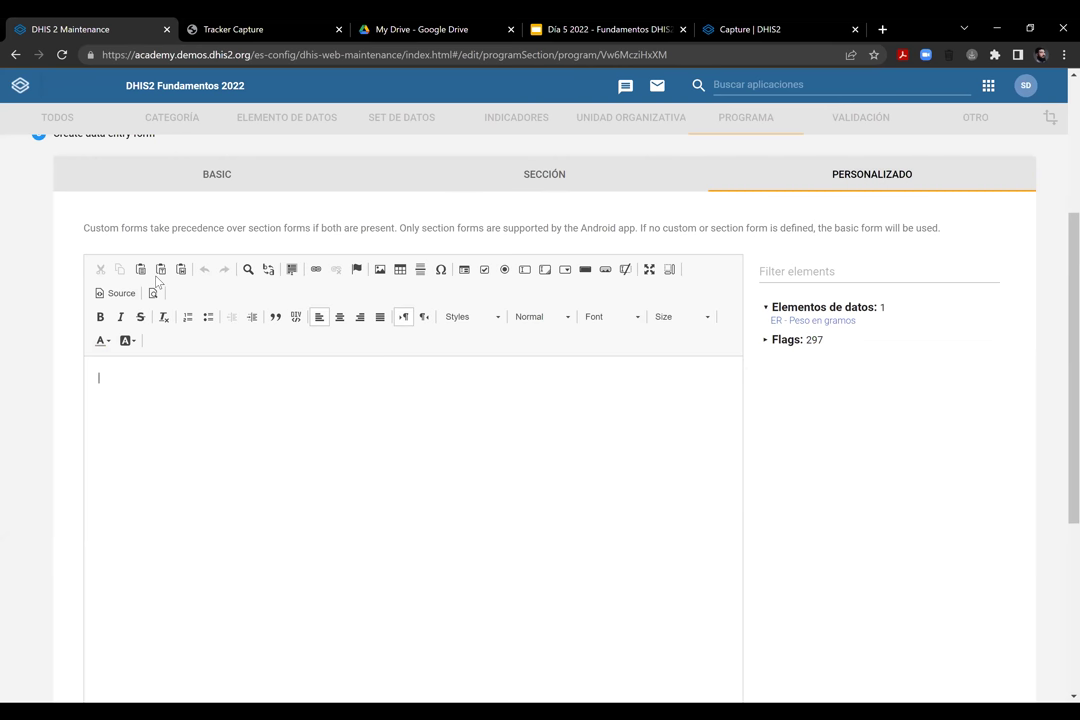
Insert ER - Peso en gramos into the custom form with a prompt asking for the weight in grams
left_click(800, 320)
left_click(96, 376)
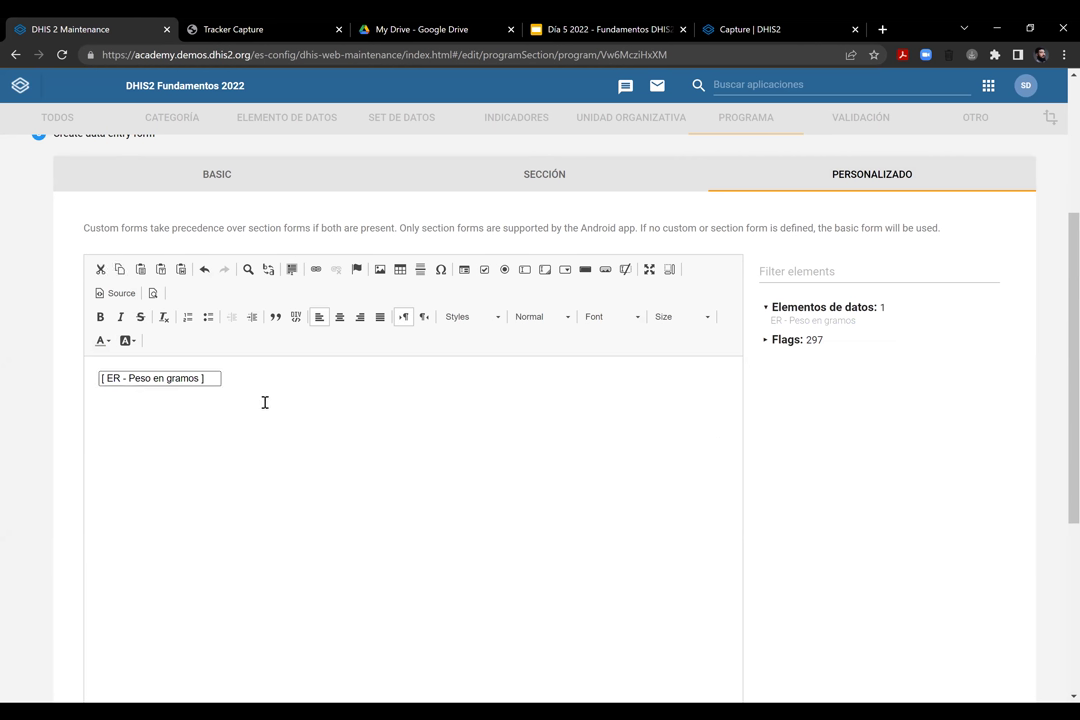
left_click(96, 378)
type("Incor")
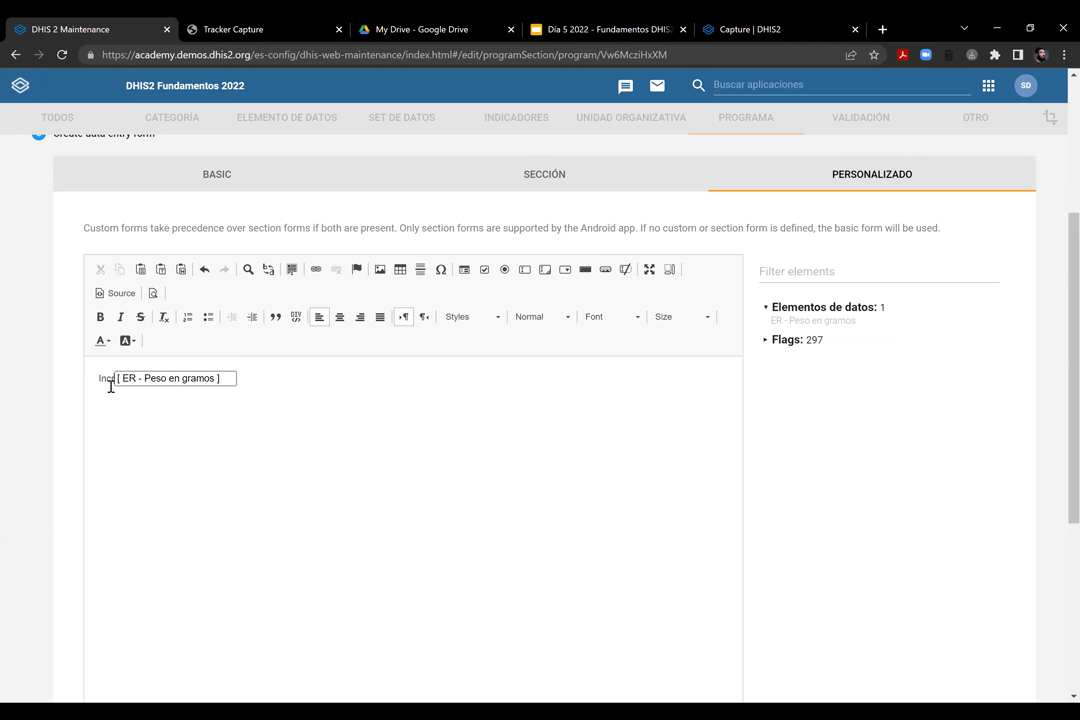
type("p")
key("BackSpace")
key("BackSpace")
key("BackSpace")
key("BackSpace")
key("BackSpace")
type("ngre")
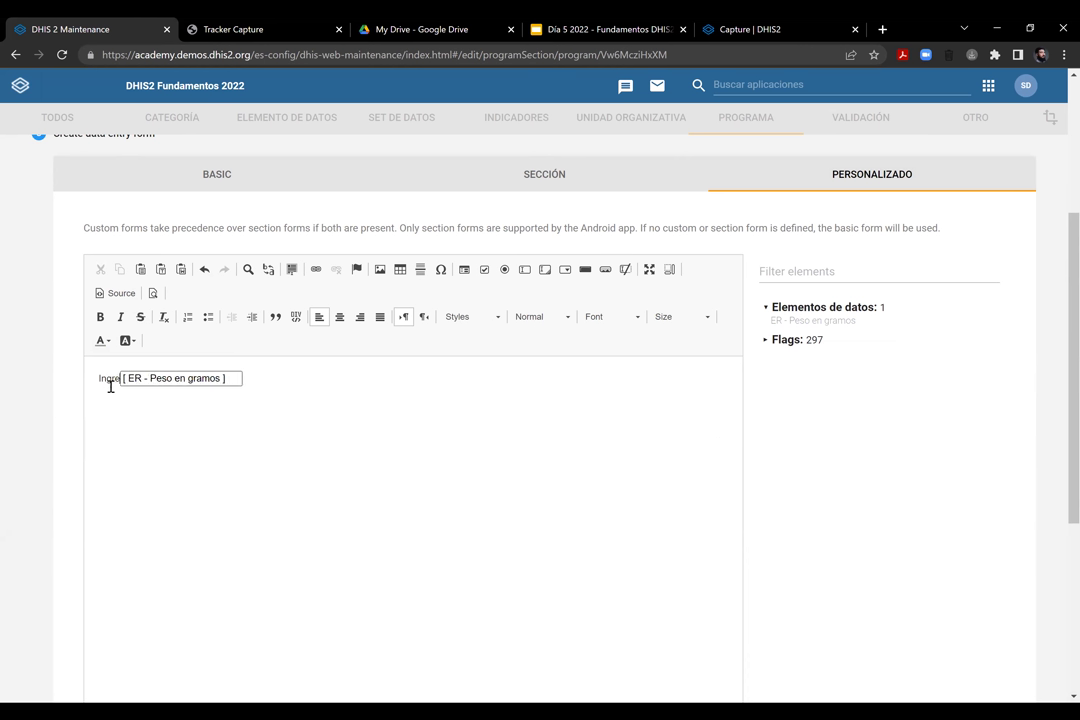
type("s")
type("e el pe")
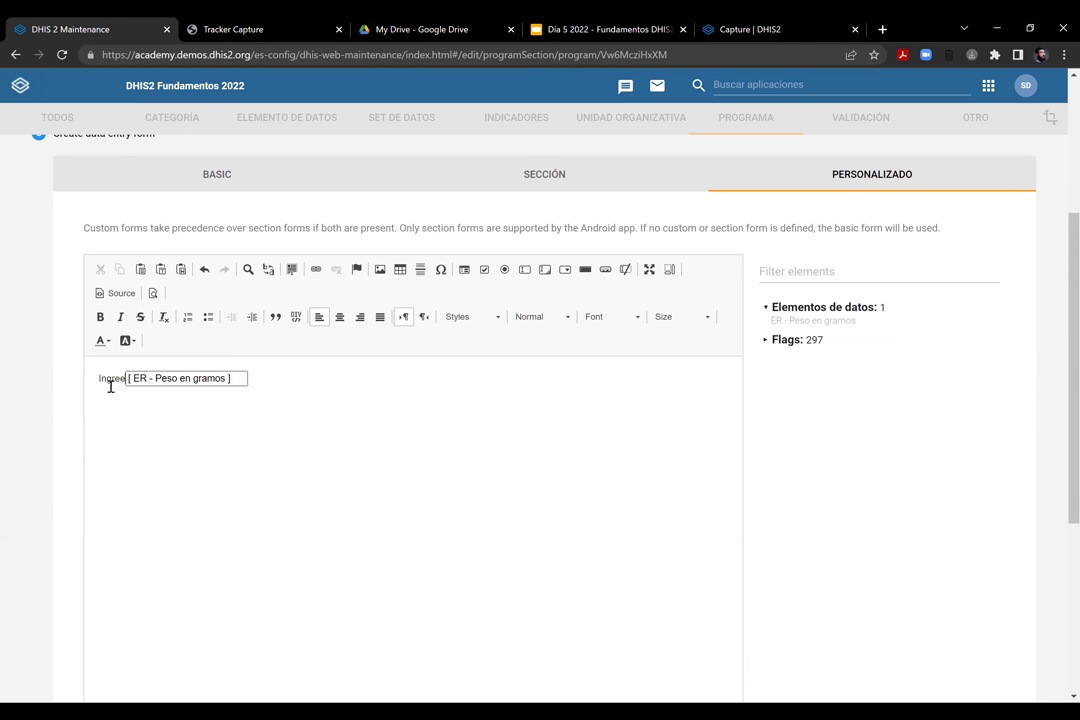
type("so en gramos")
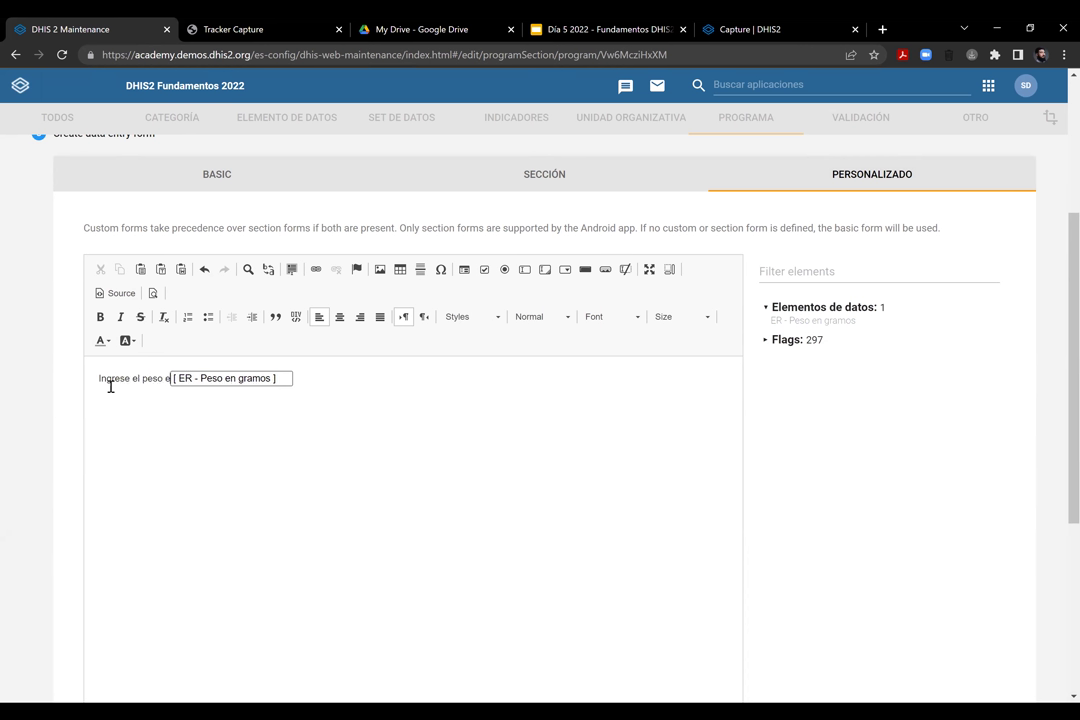
type("u")
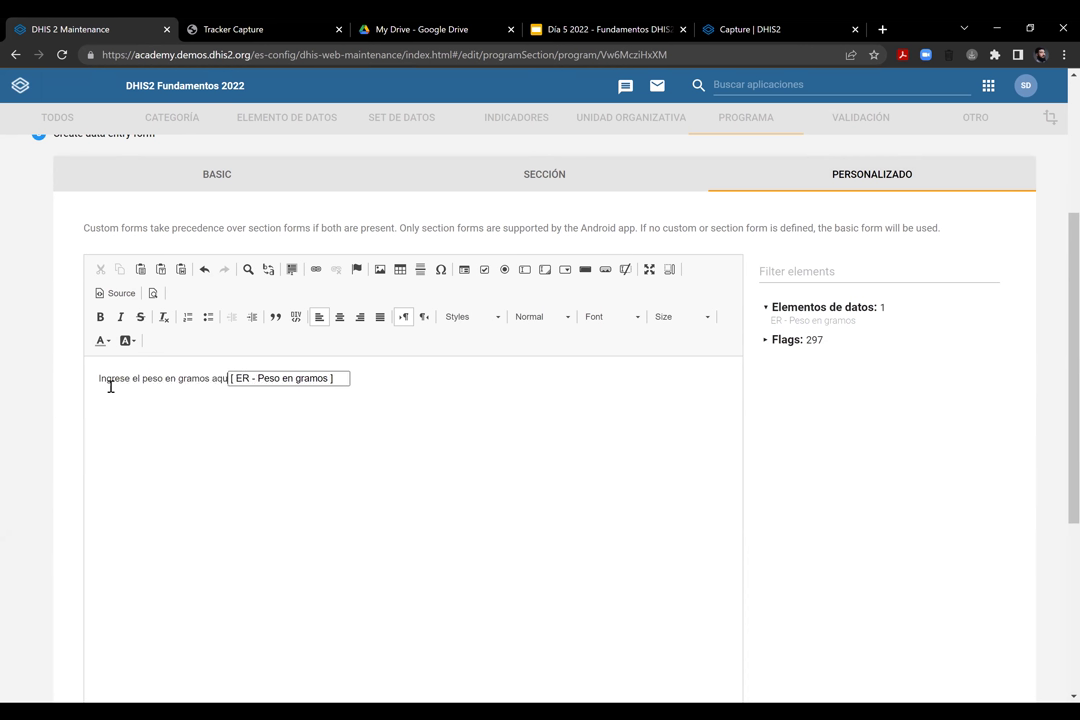
type("í ")
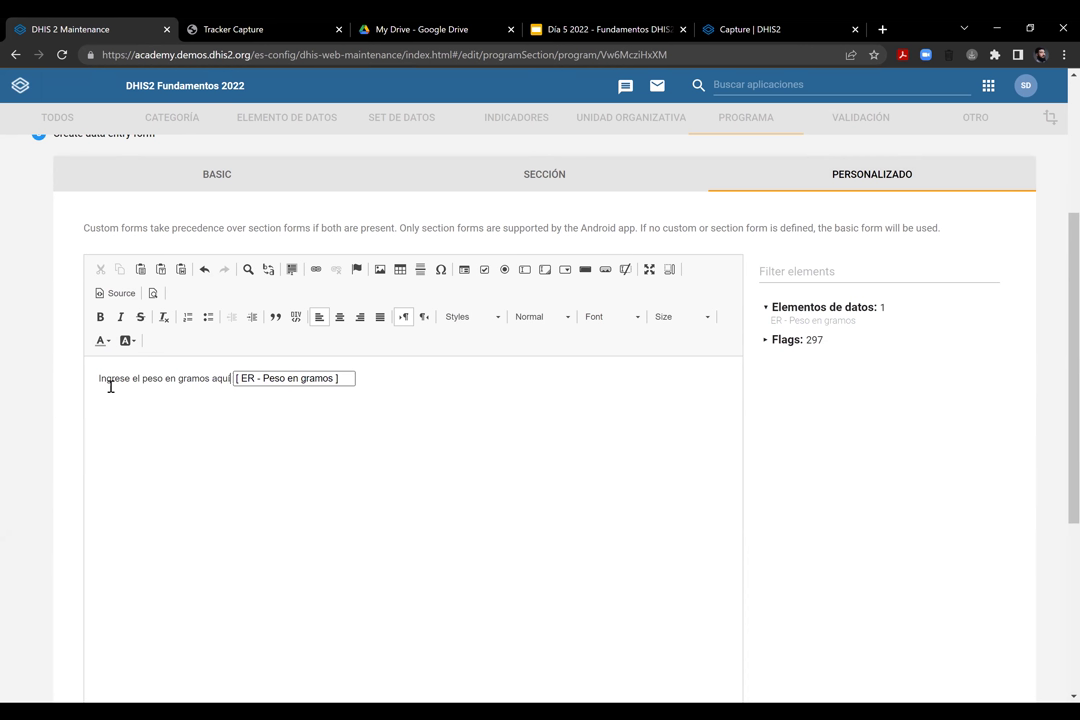
type(":")
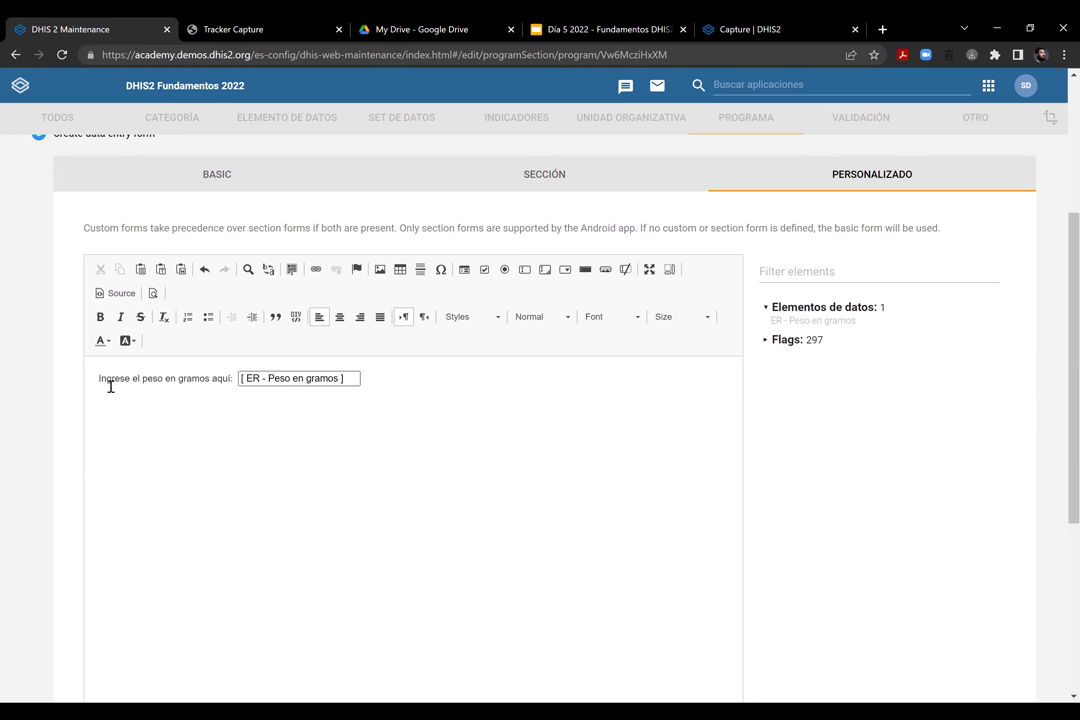
Erase all custom form content and switch back to the SECCIÓN form layout
key("shift+Right")
left_click(423, 384)
scroll(391, 404, "down", 5)
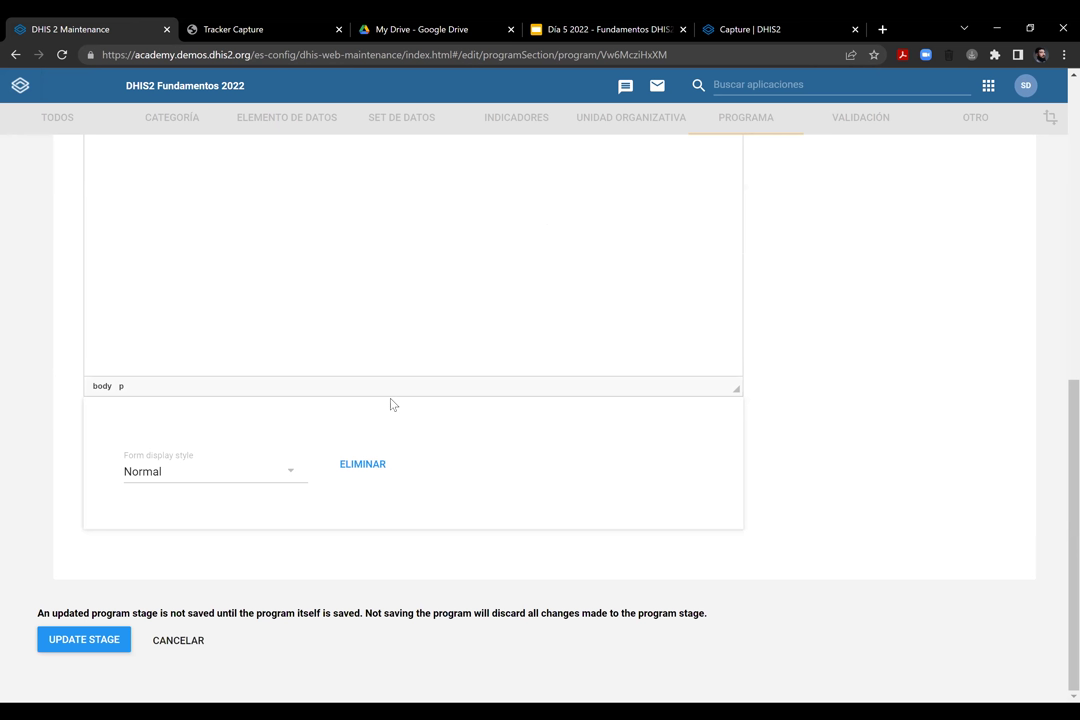
scroll(253, 484, "up", 10)
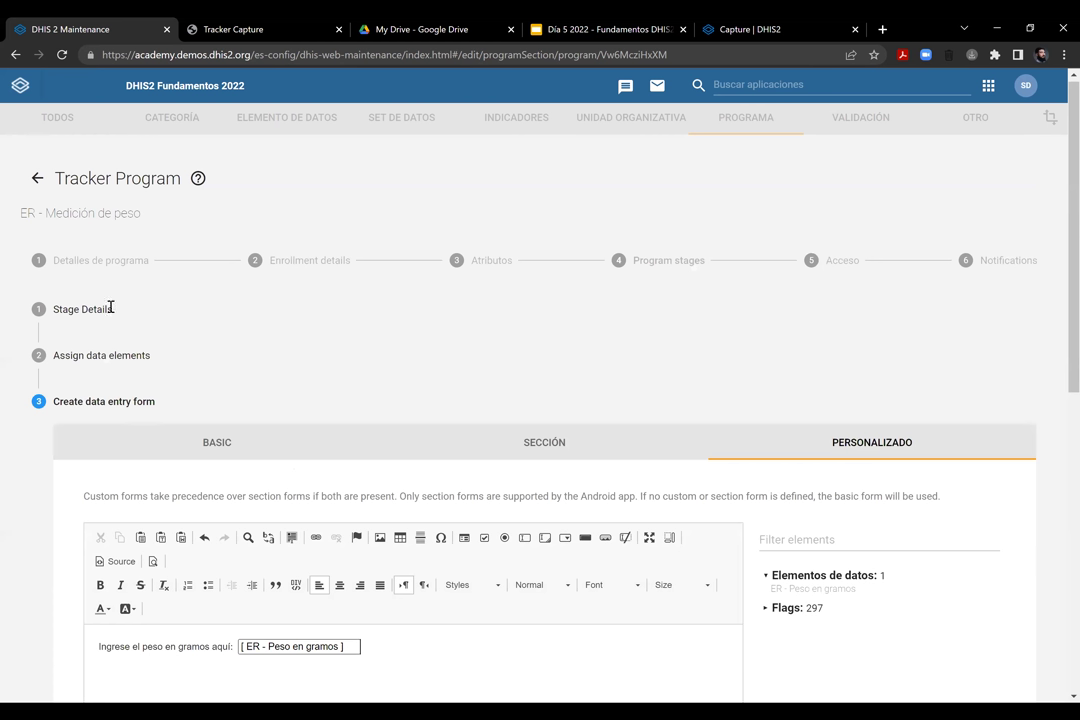
scroll(102, 287, "down", 4)
left_click(456, 306)
key("ctrl+a")
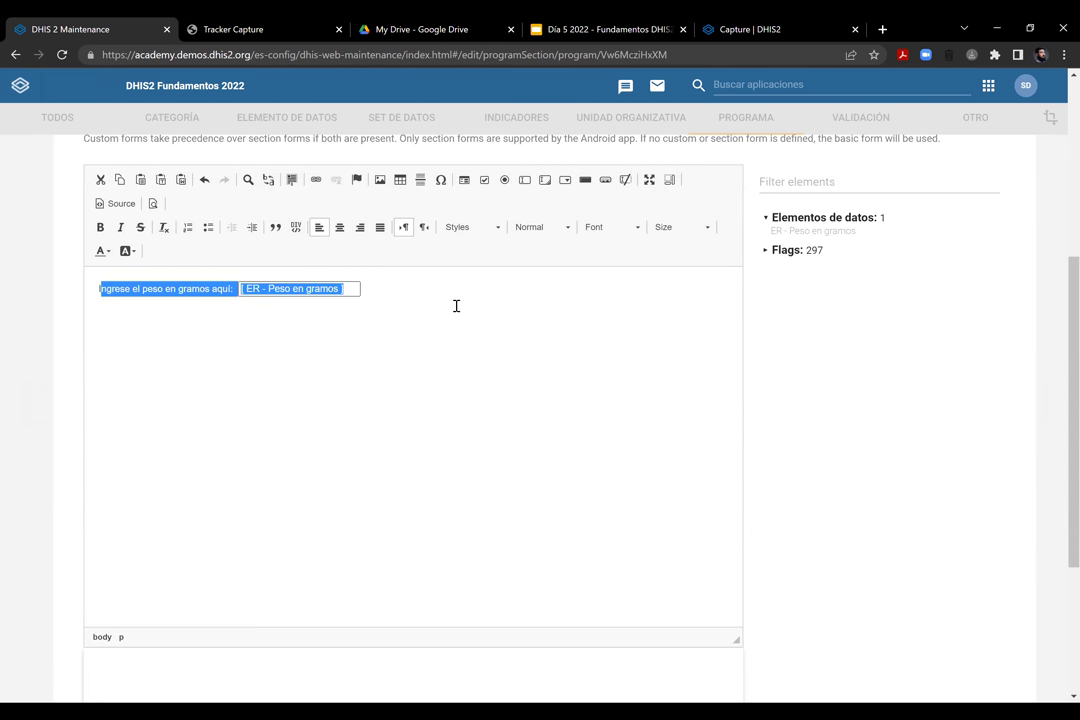
key("Delete")
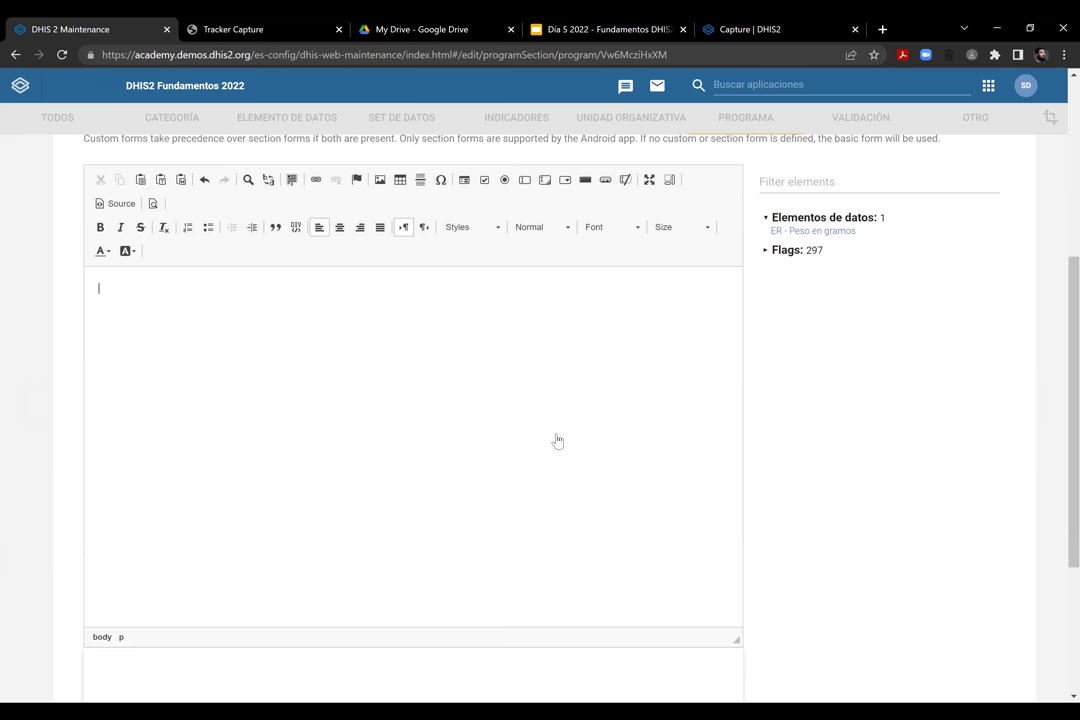
scroll(557, 441, "up", 4)
left_click(520, 440)
scroll(247, 417, "down", 3)
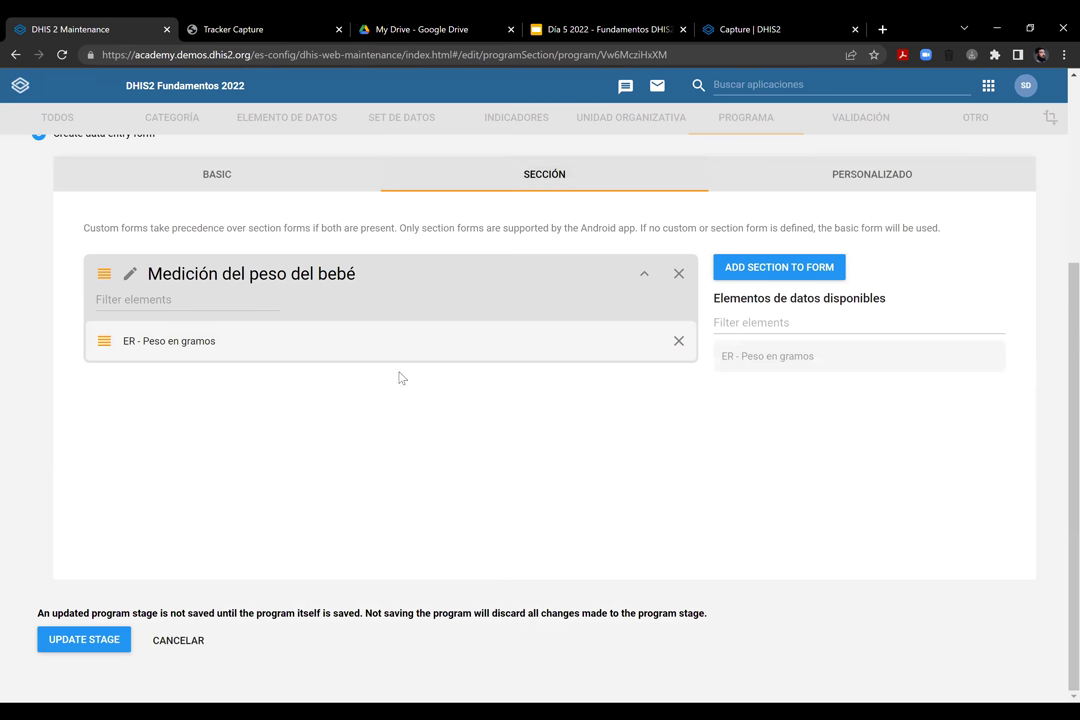
Apply the stage changes and return to the stages list showing Visita de Medición
left_click(96, 643)
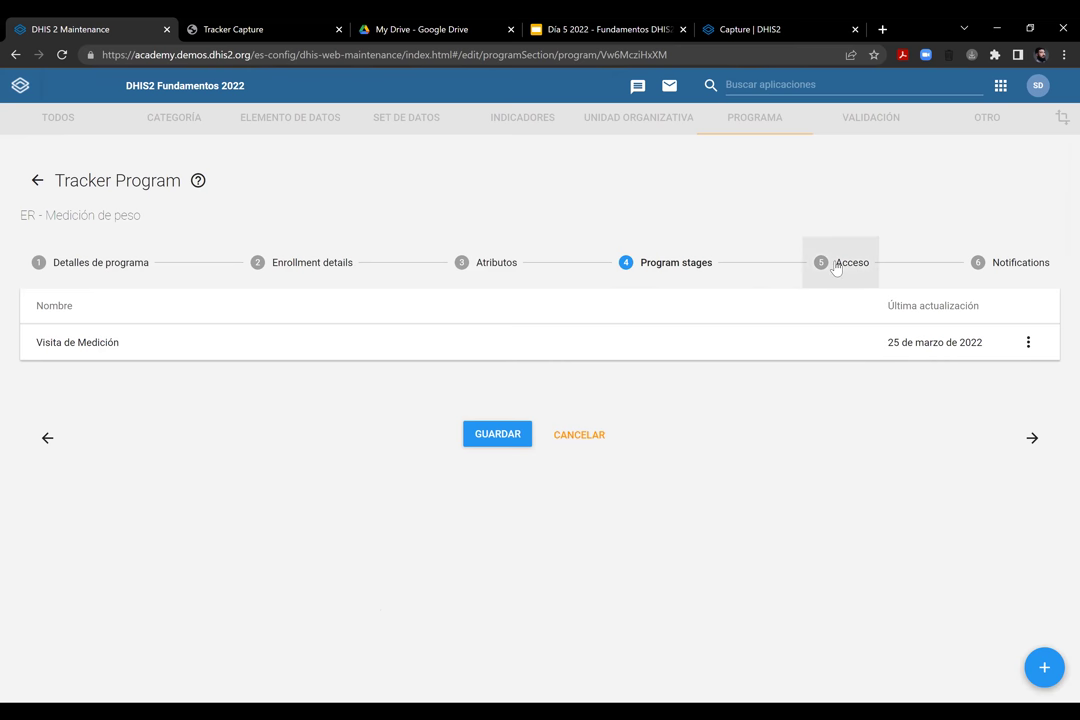
Go to the program's Acceso step and browse its organisation unit tree
left_click(836, 265)
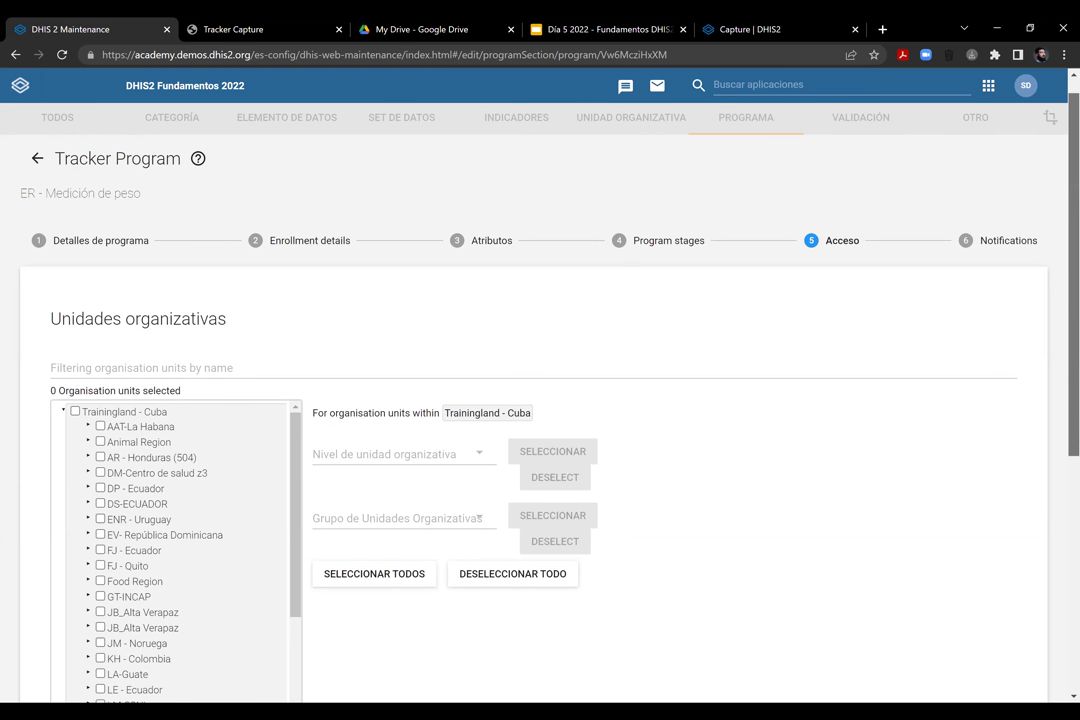
scroll(289, 285, "down", 3)
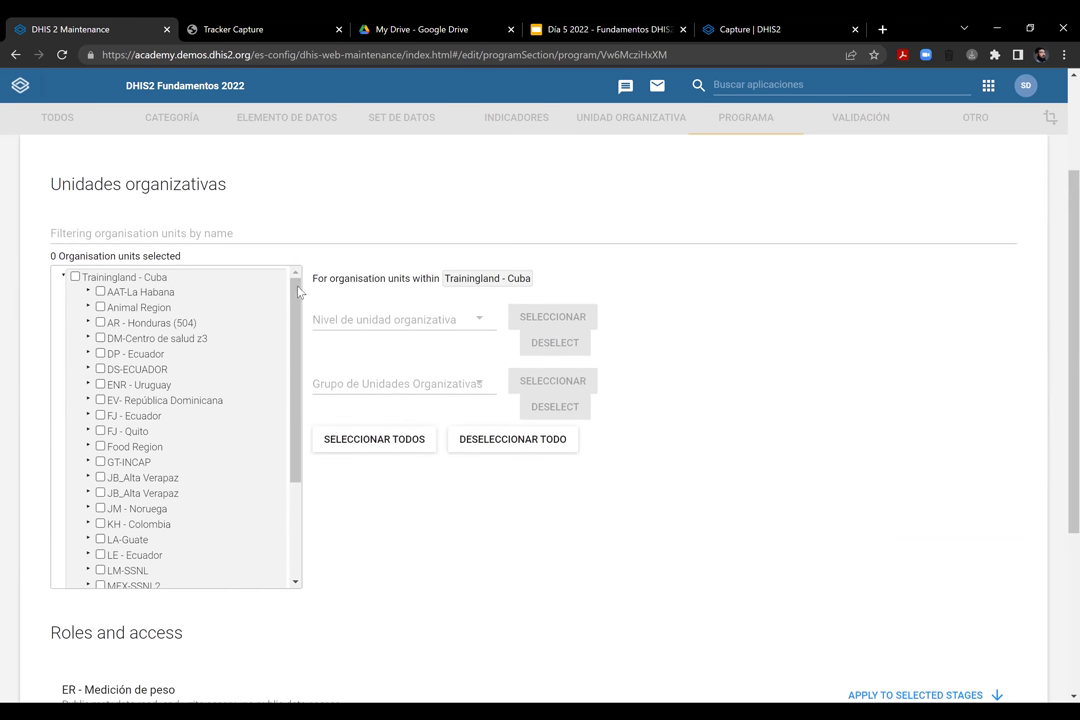
scroll(296, 360, "down", 1)
scroll(239, 484, "down", 5)
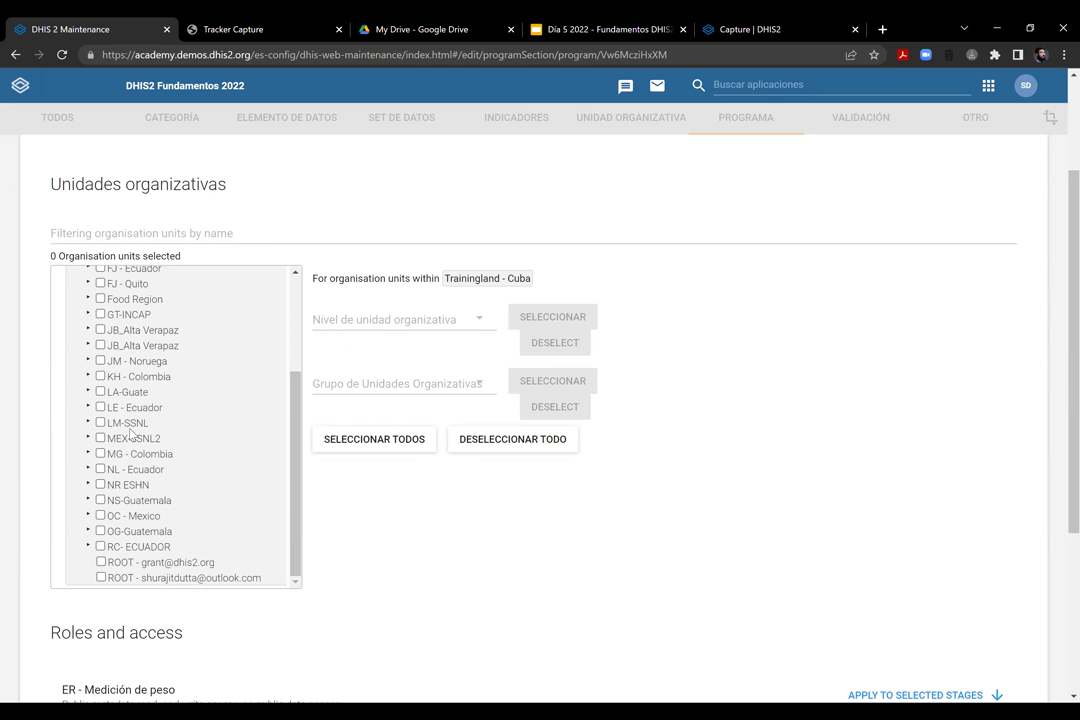
scroll(277, 400, "up", 1)
scroll(311, 345, "up", 3)
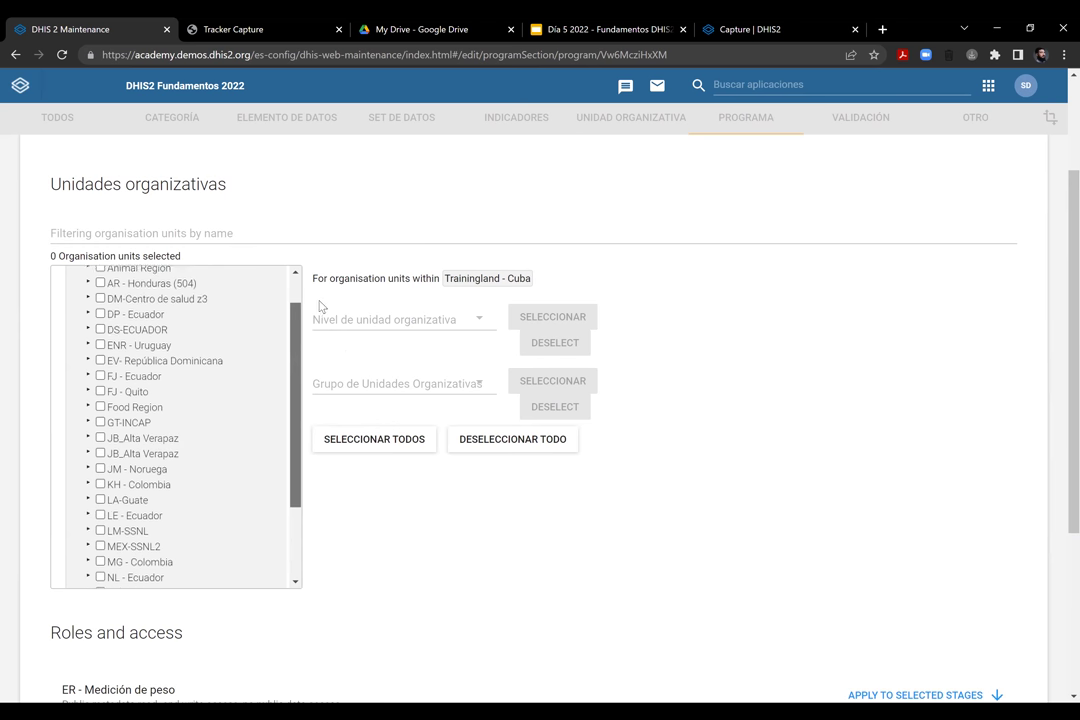
scroll(297, 448, "down", 3)
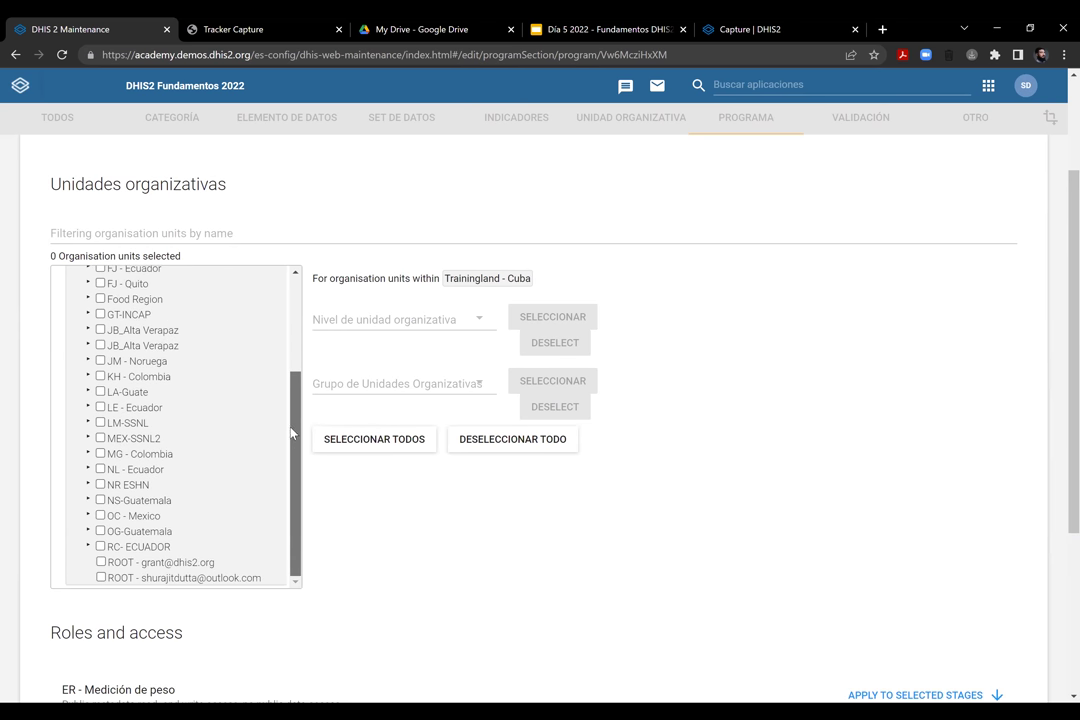
scroll(240, 400, "up", 3)
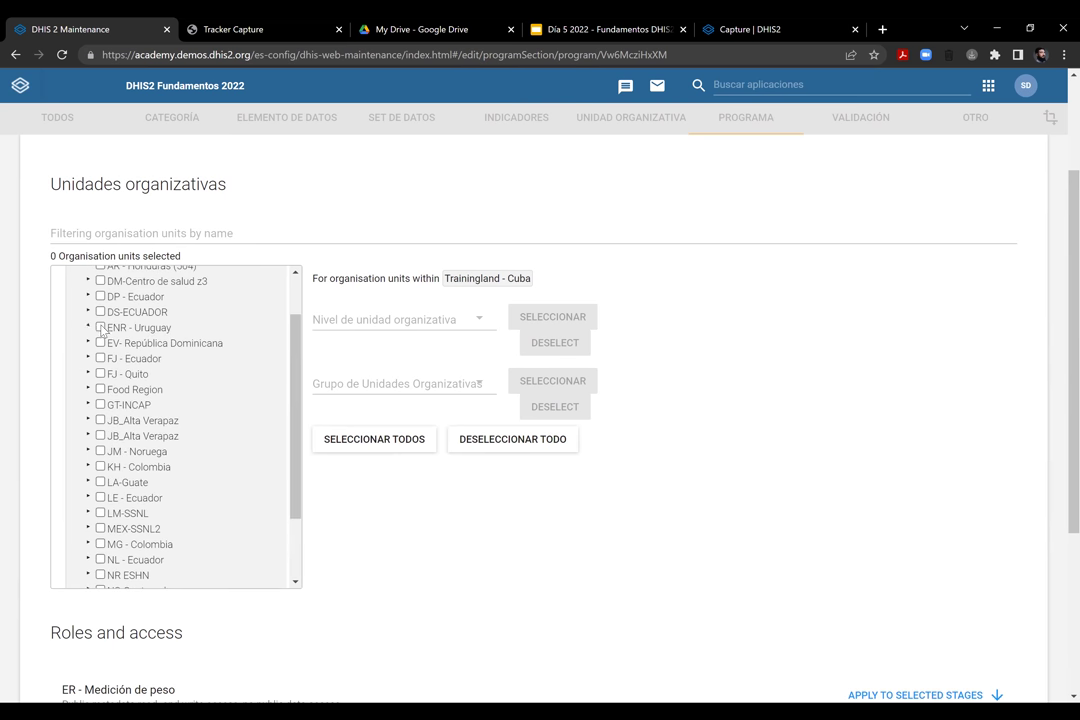
Tick Trainingland - Cuba, ENR - Uruguay and the ENR health centre as assigned units
left_click(101, 328)
left_click(126, 342)
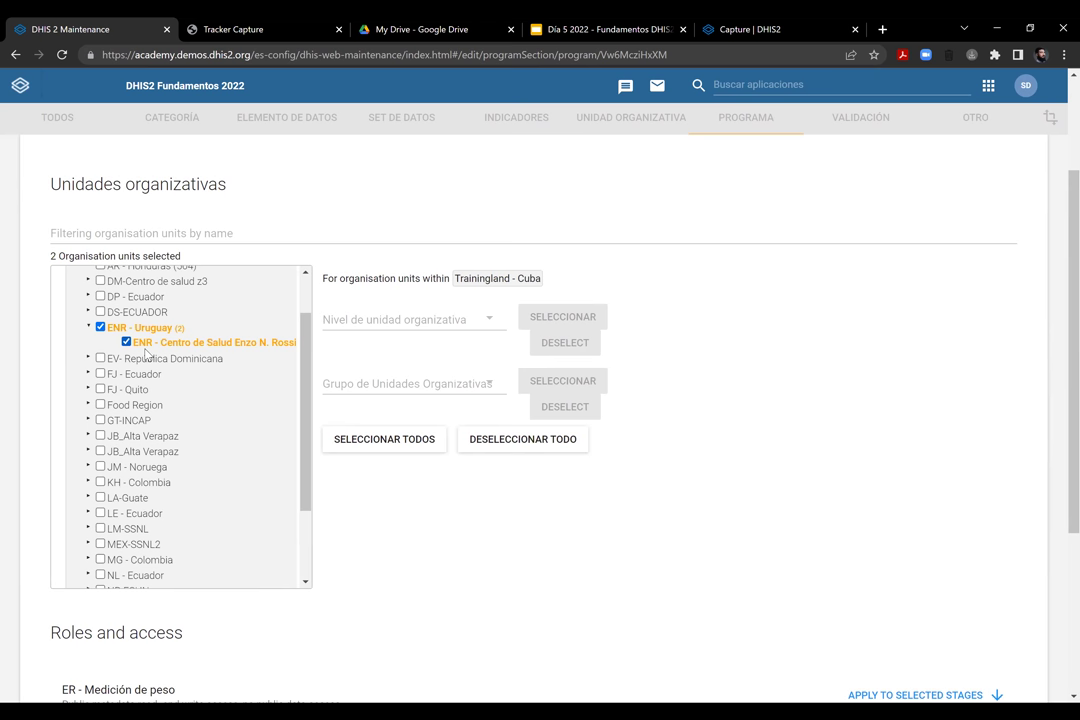
left_click_drag(304, 367, 309, 302)
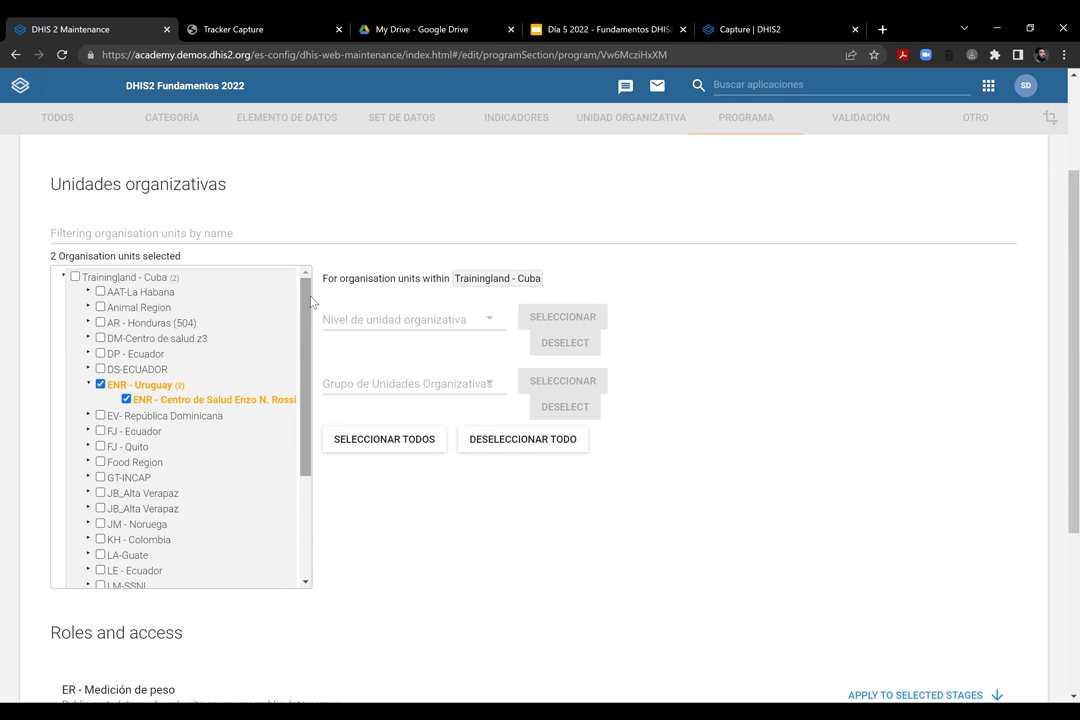
left_click(127, 400)
left_click(100, 384)
left_click(75, 278)
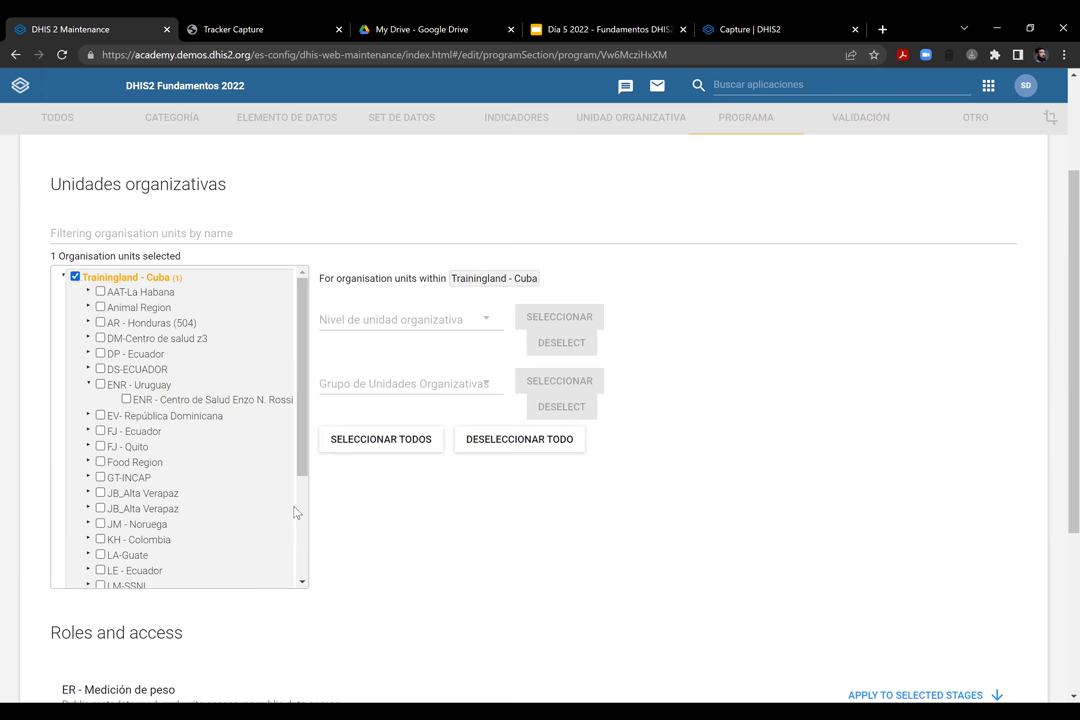
left_click(126, 400)
left_click(100, 384)
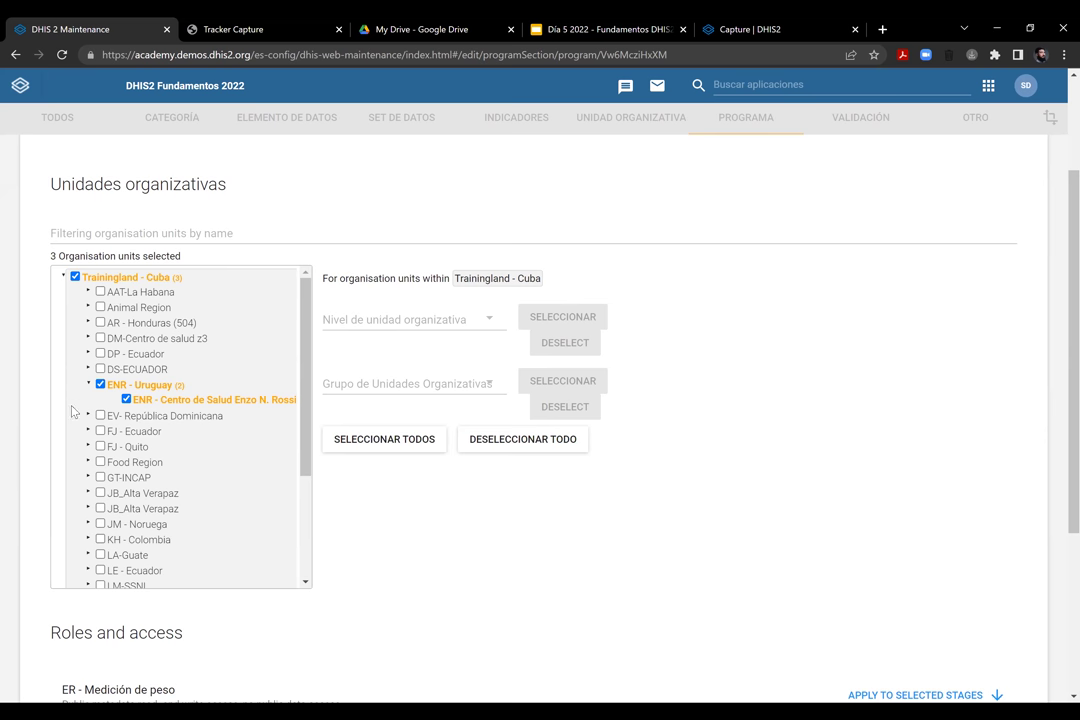
scroll(502, 479, "down", 3)
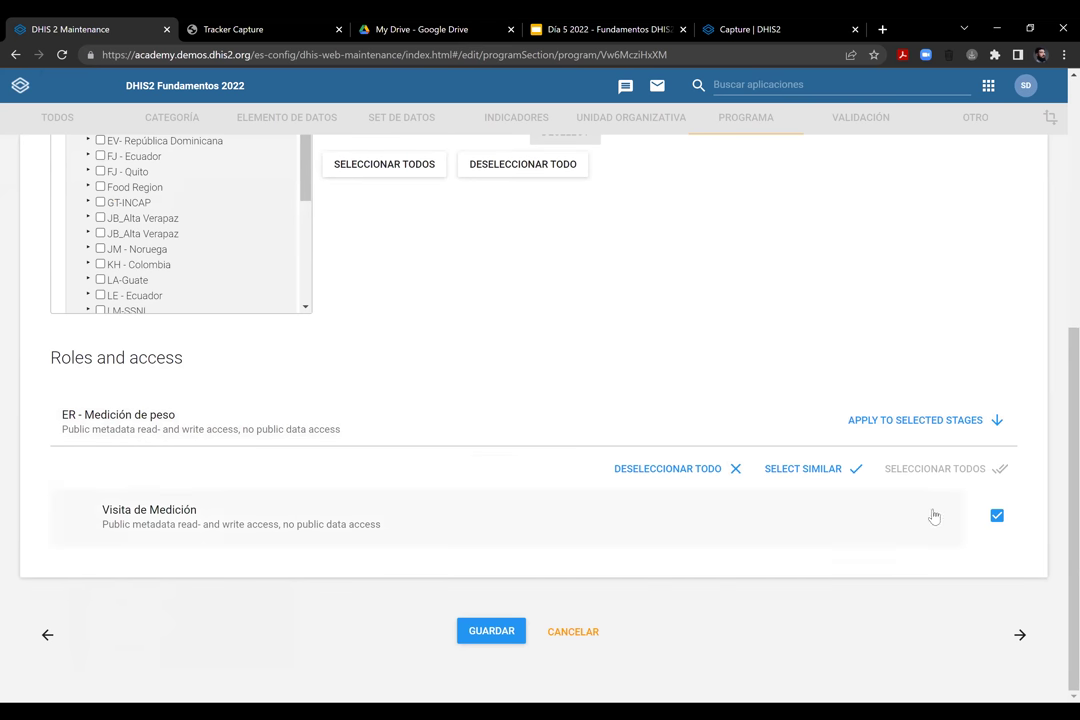
Keep Visita de Medición selected and move on to the Notifications step
left_click(997, 515)
left_click(997, 515)
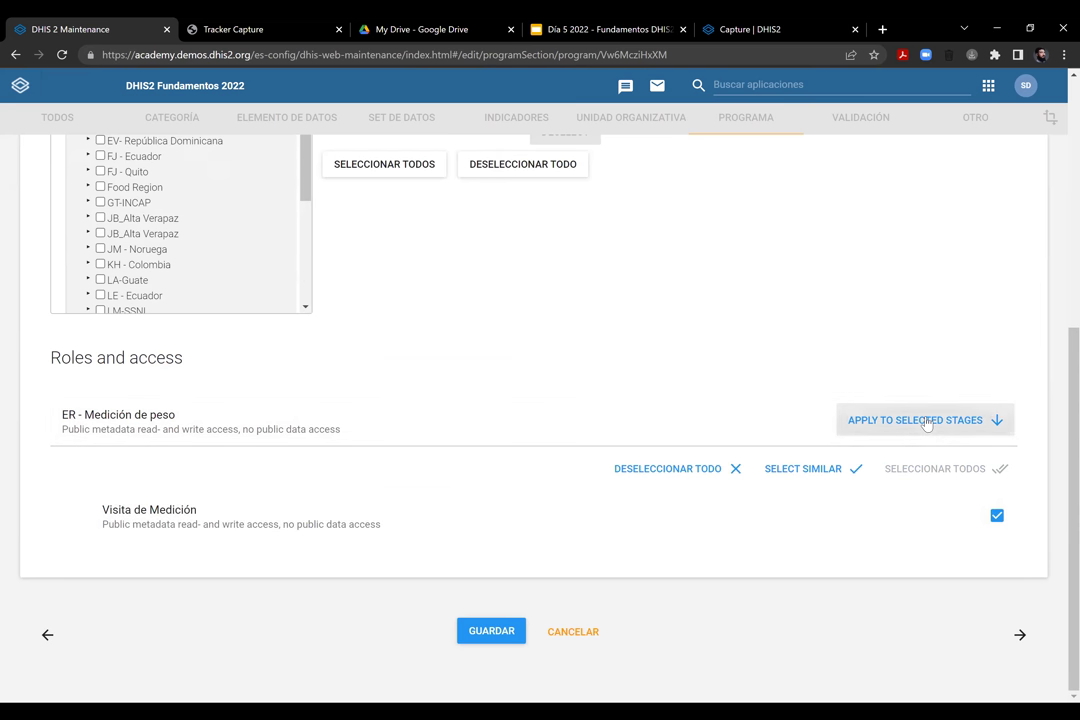
scroll(900, 390, "up", 4)
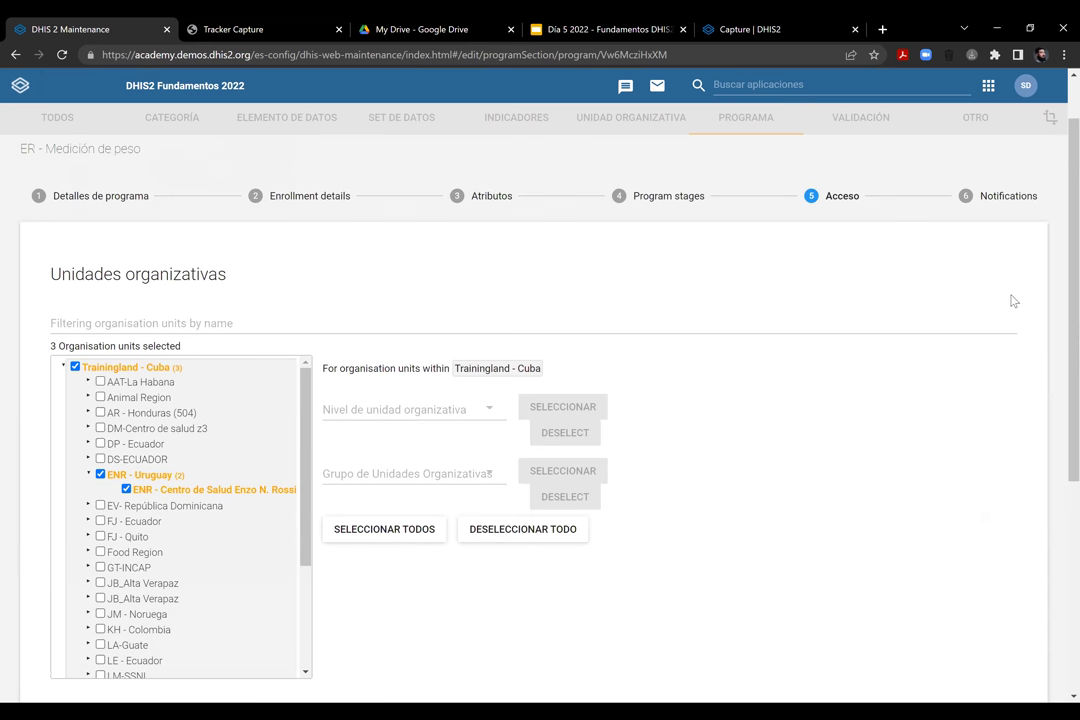
scroll(1005, 285, "up", 1)
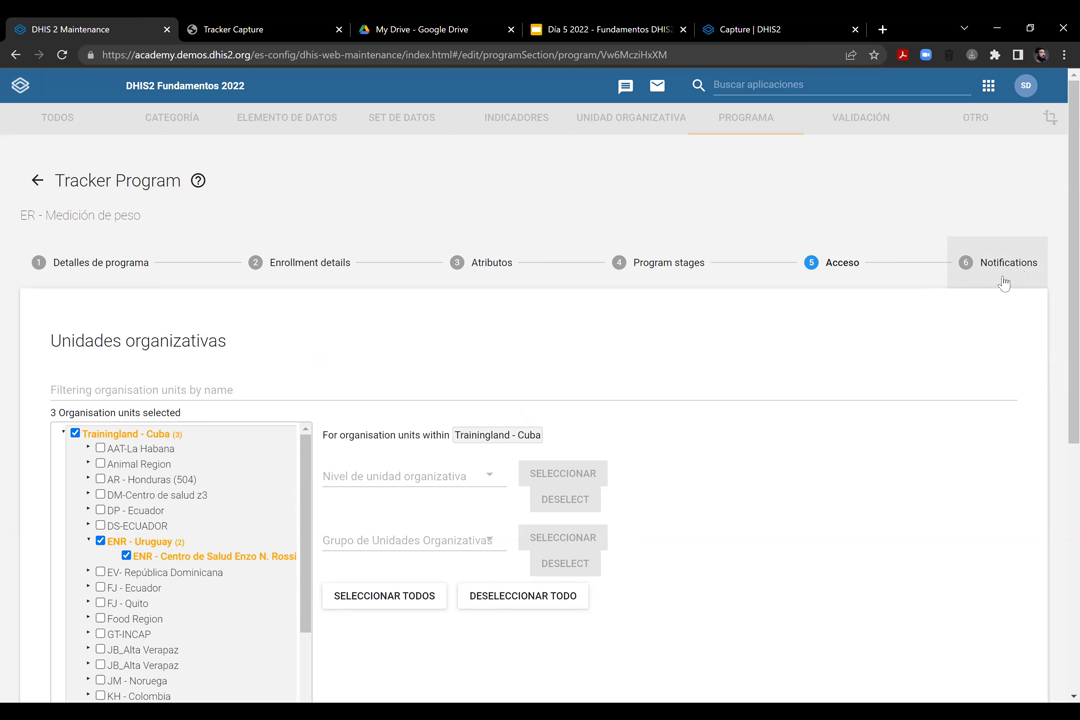
left_click(1003, 280)
Draft a program stage notification with org unit name and due date in the subject, days since due date in the message
right_click(1000, 272)
left_click(998, 273)
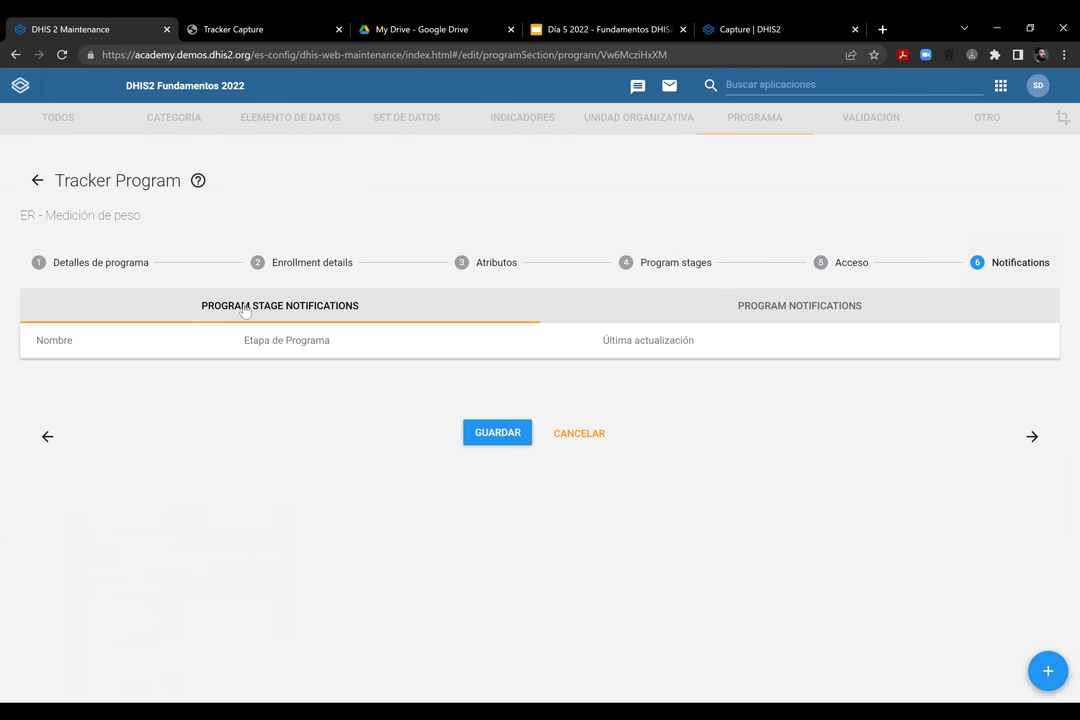
left_click(795, 312)
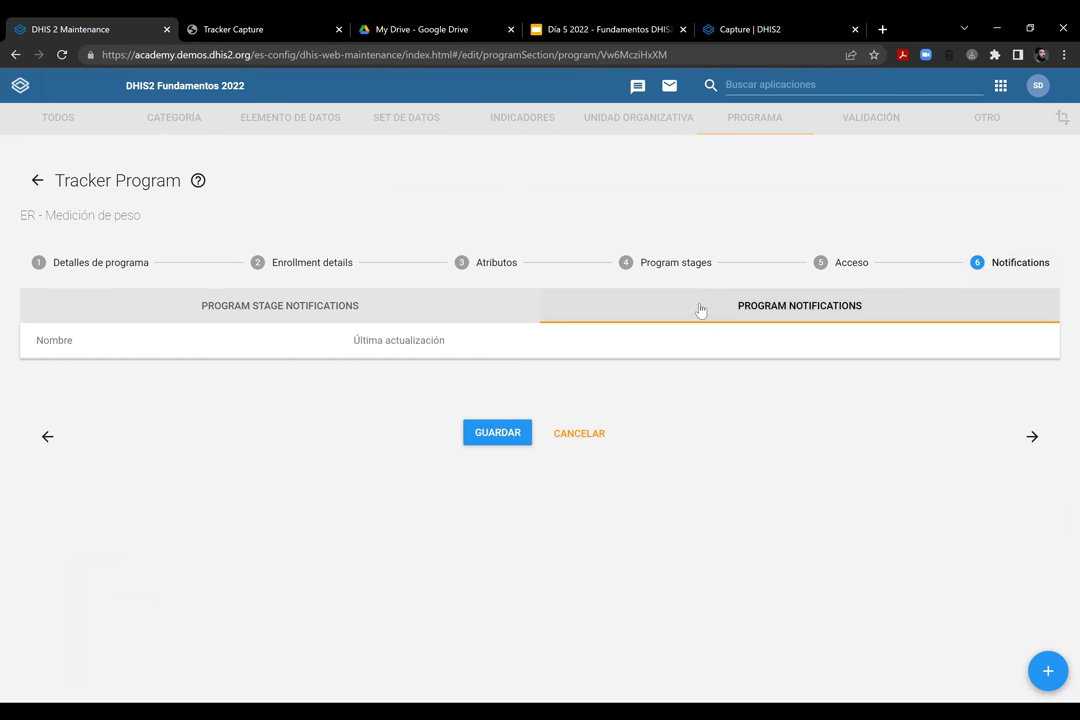
left_click(1044, 676)
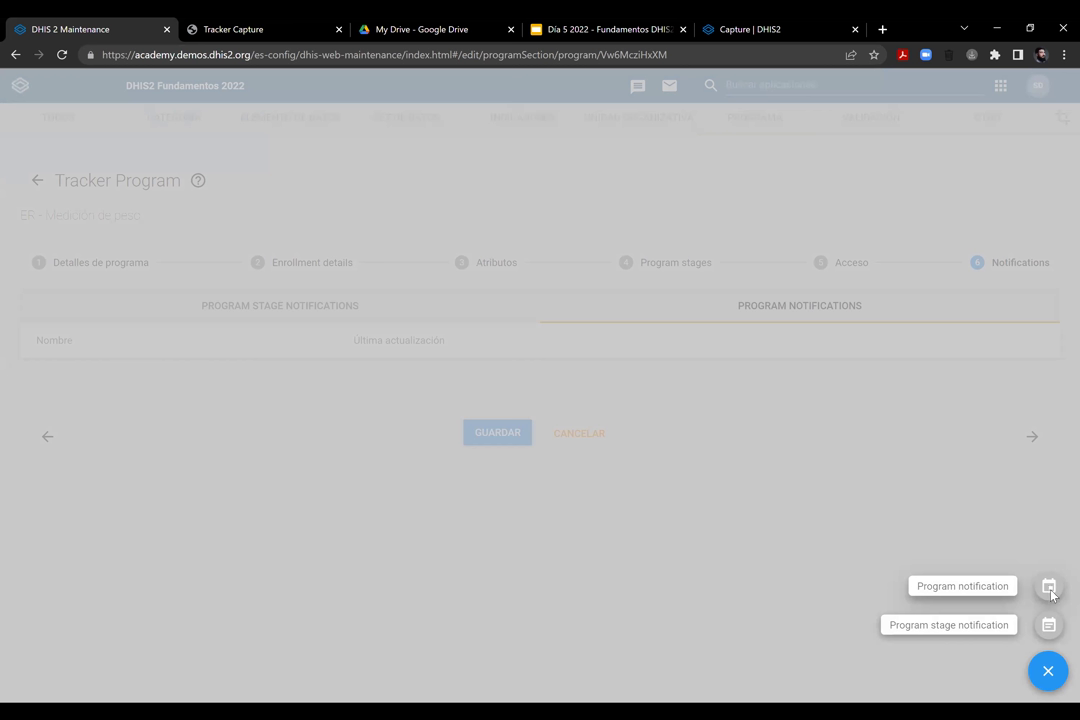
left_click(1047, 626)
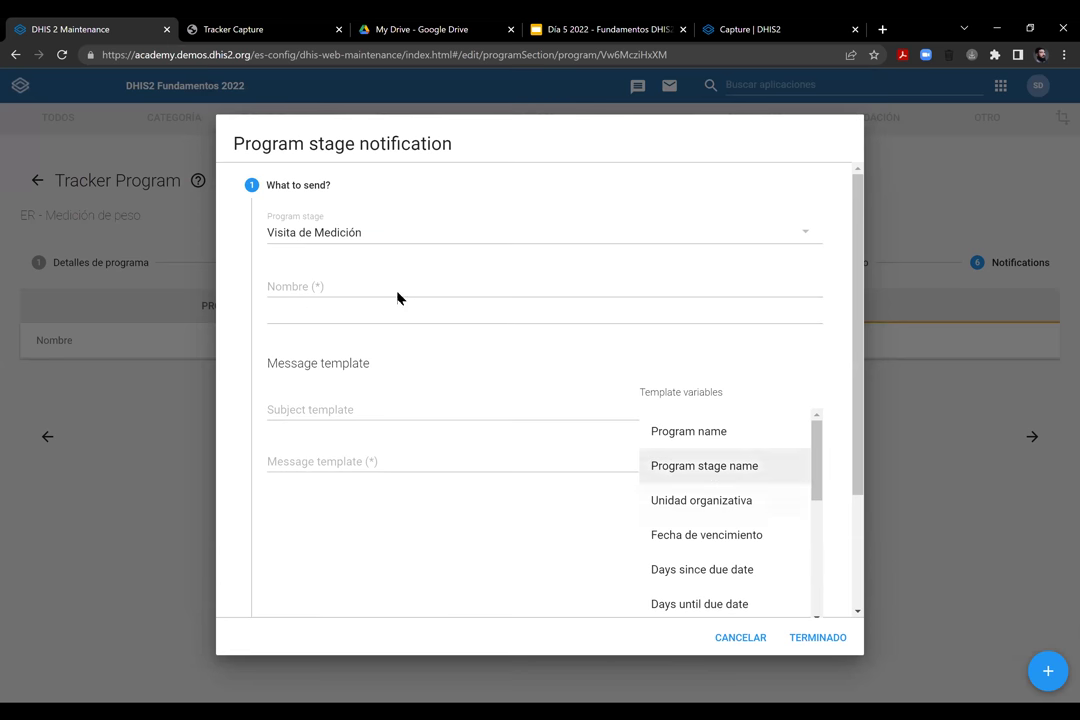
scroll(366, 378, "down", 2)
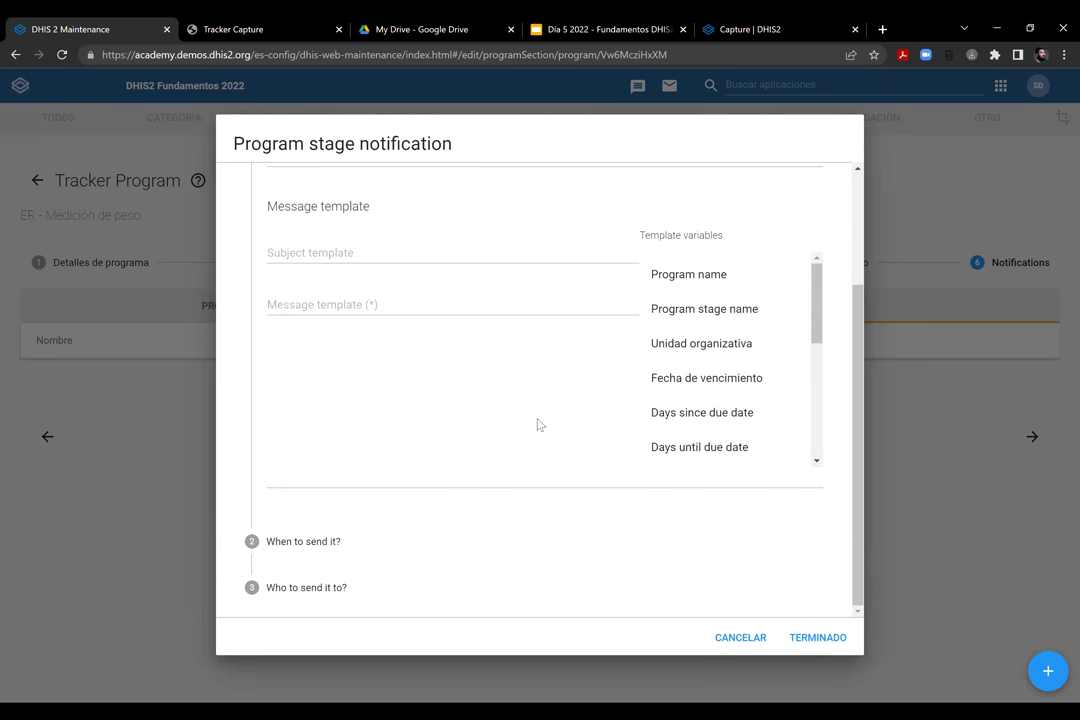
scroll(405, 415, "up", 2)
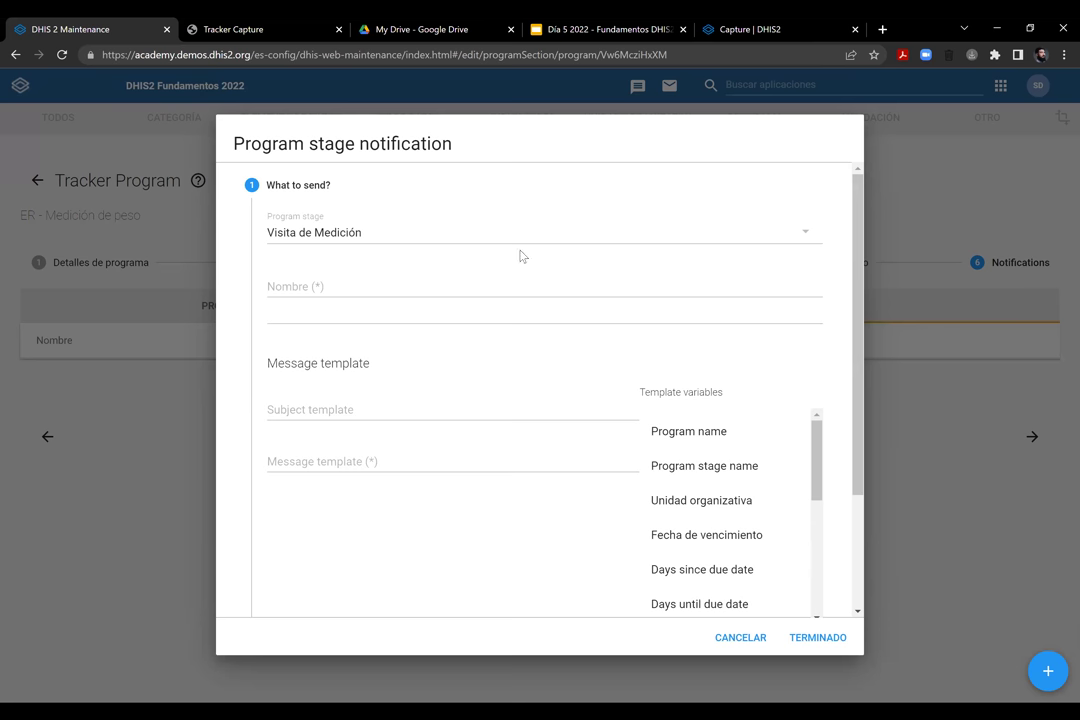
left_click_drag(856, 390, 856, 488)
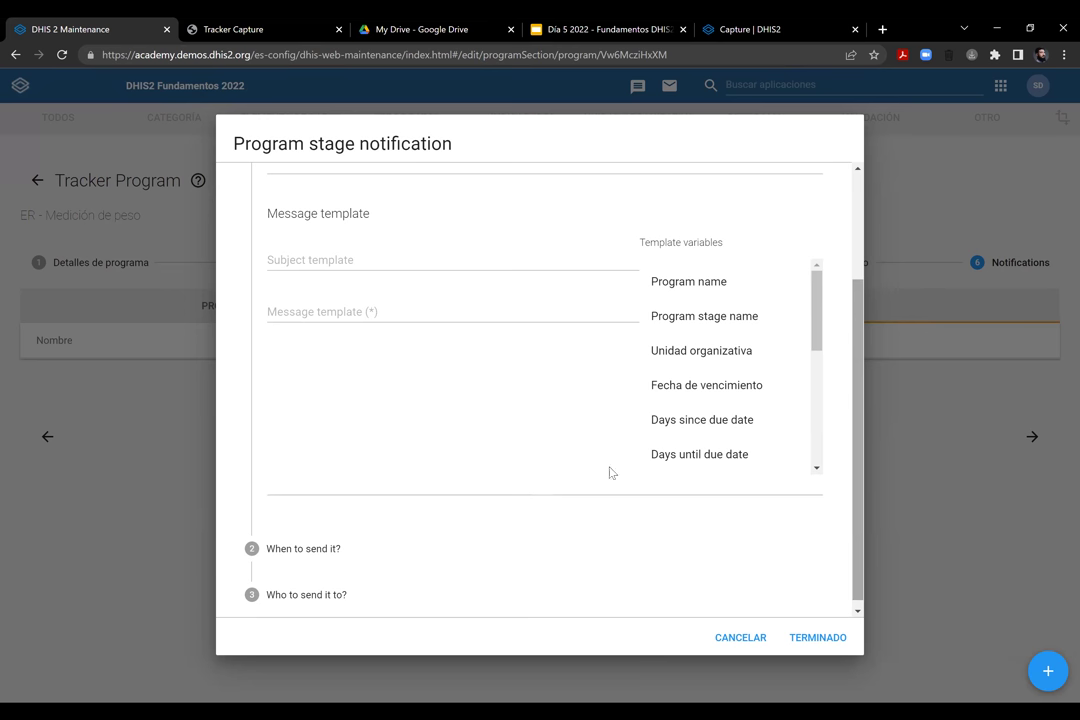
left_click(698, 358)
left_click(655, 387)
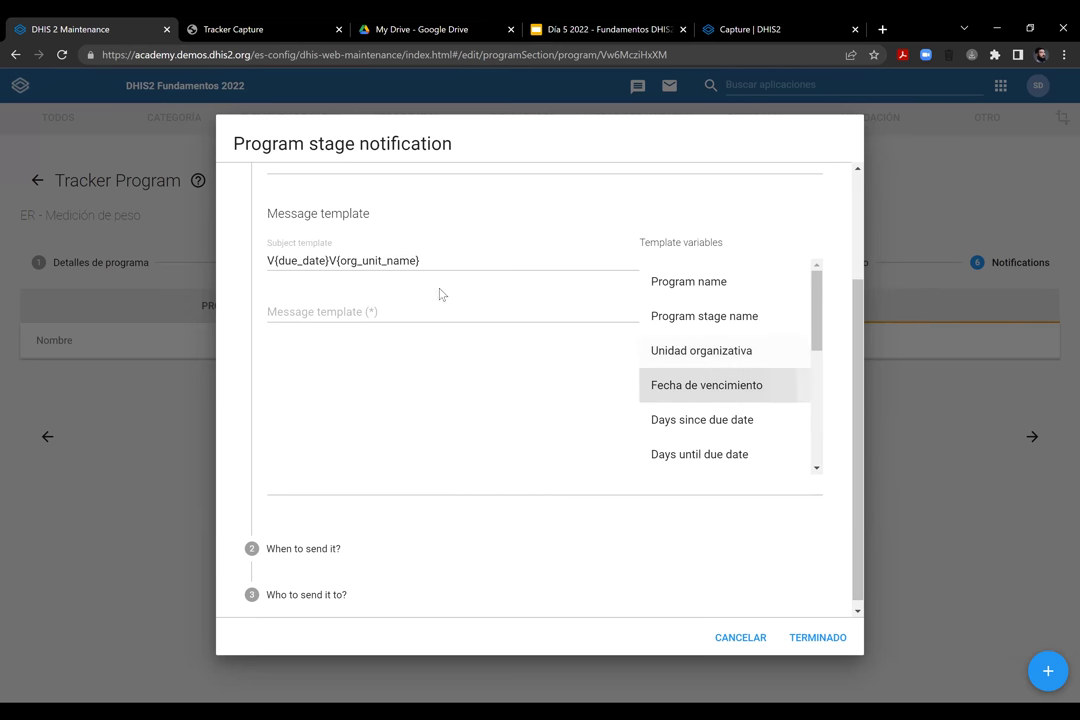
left_click(452, 308)
left_click(648, 420)
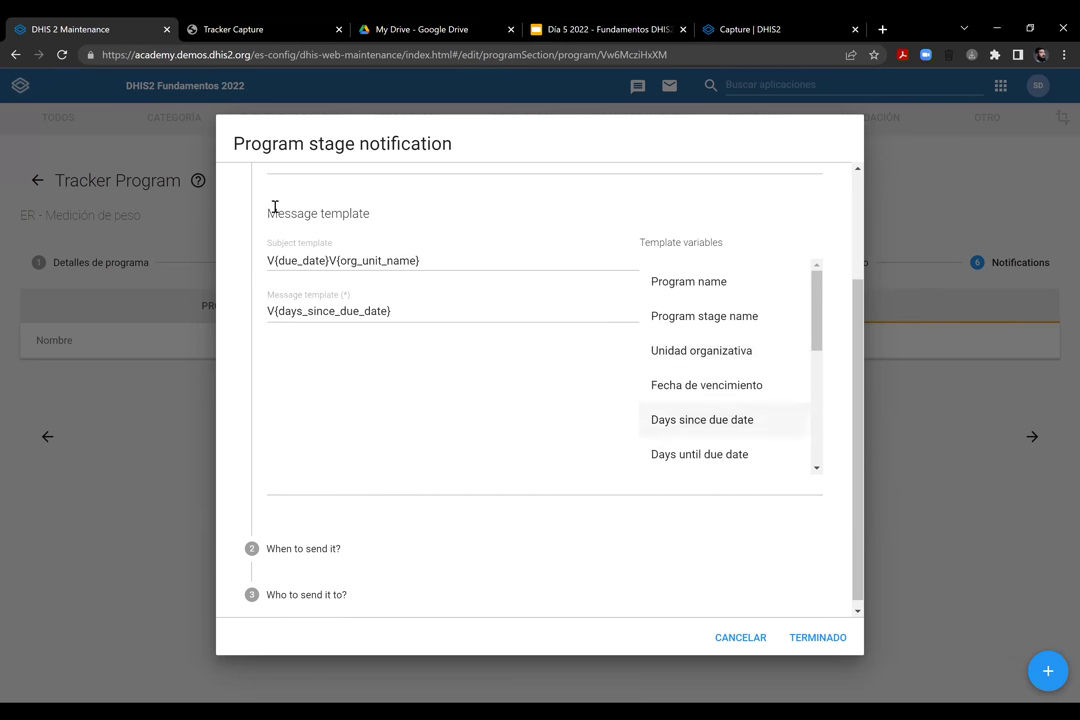
Try the notification triggers, ending on Program stage completion, and view the recipient settings
left_click(299, 541)
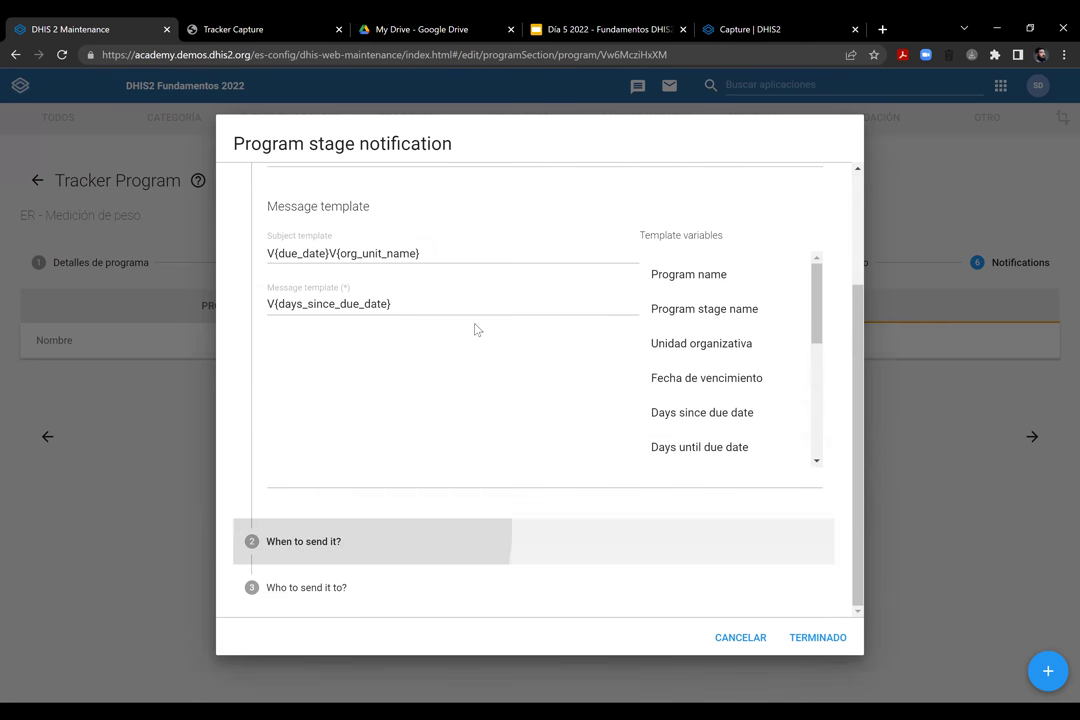
left_click(395, 283)
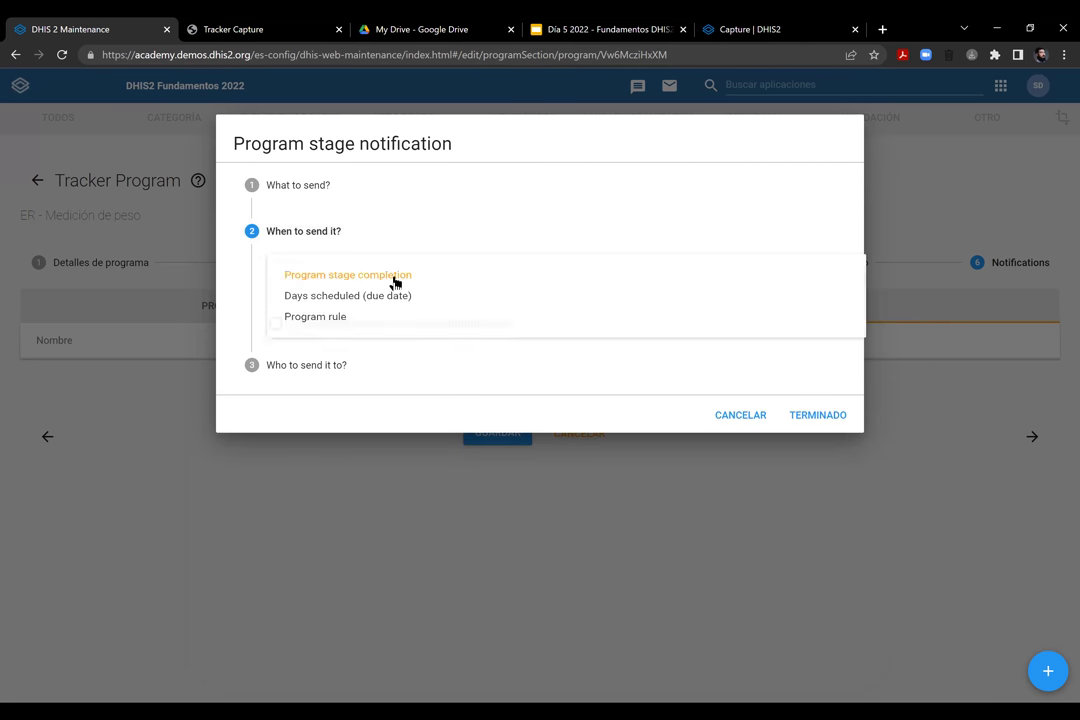
left_click(350, 323)
left_click(357, 280)
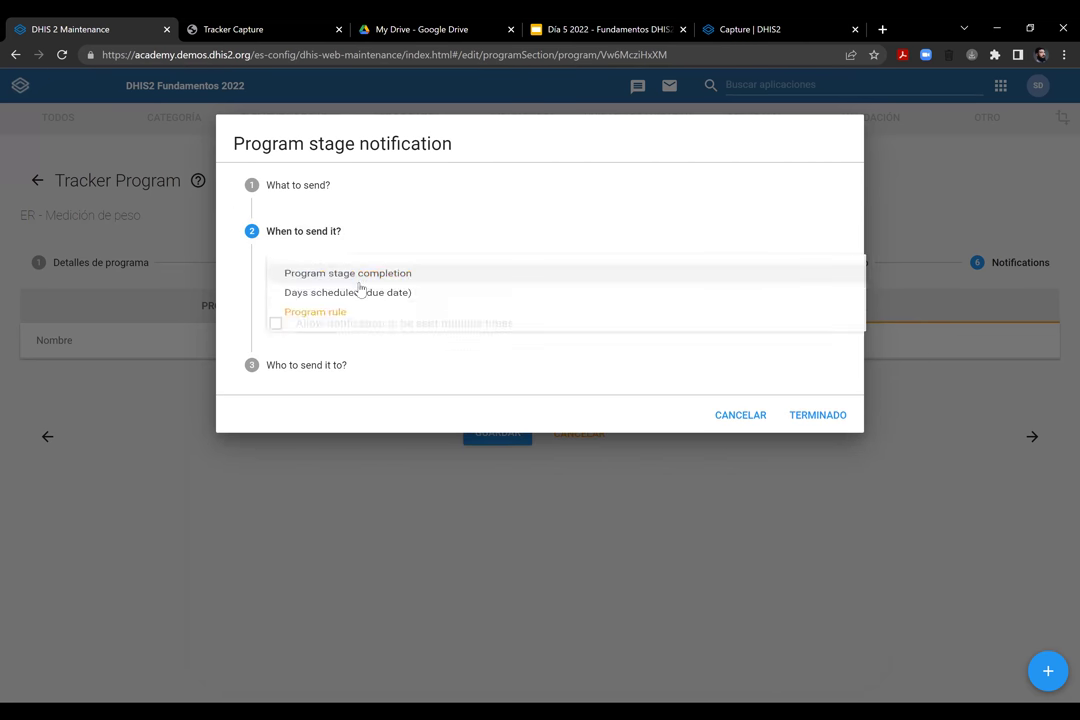
left_click(352, 310)
left_click(403, 287)
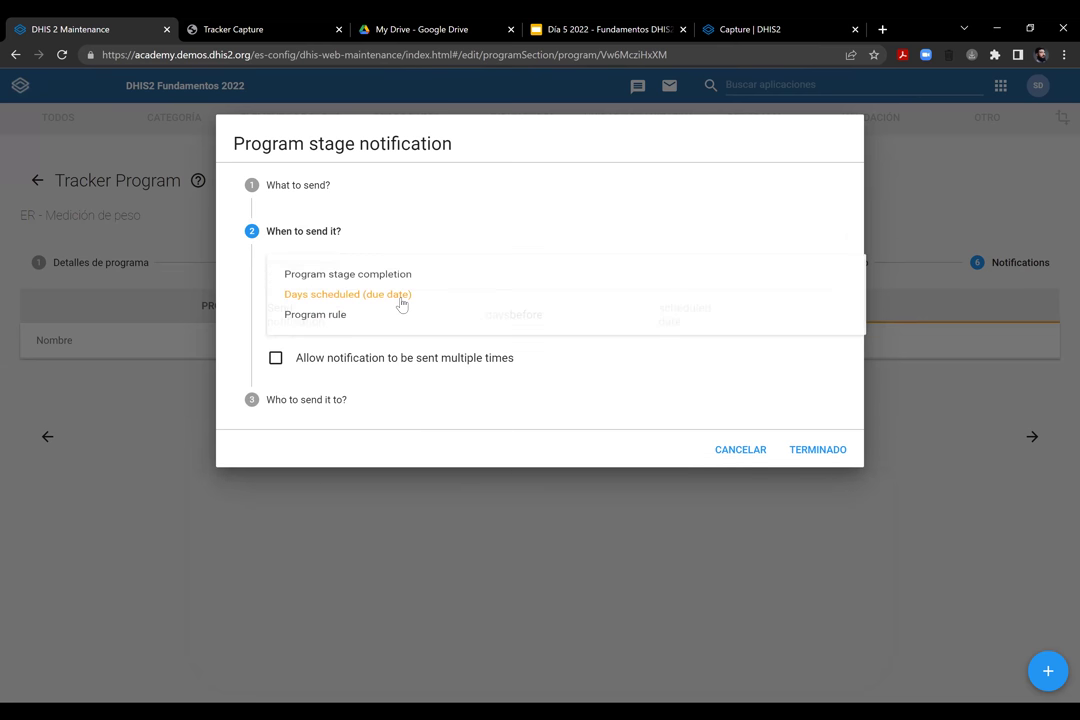
left_click(398, 282)
left_click(342, 368)
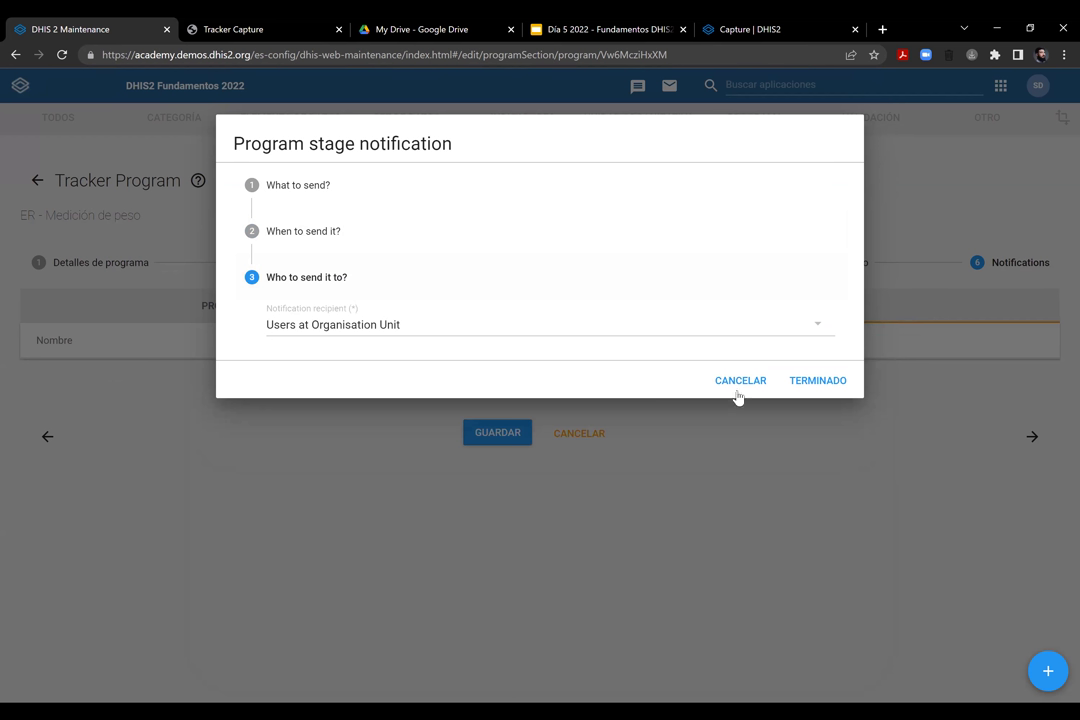
Discard the notification draft and save the program from the Acceso step
left_click(1013, 334)
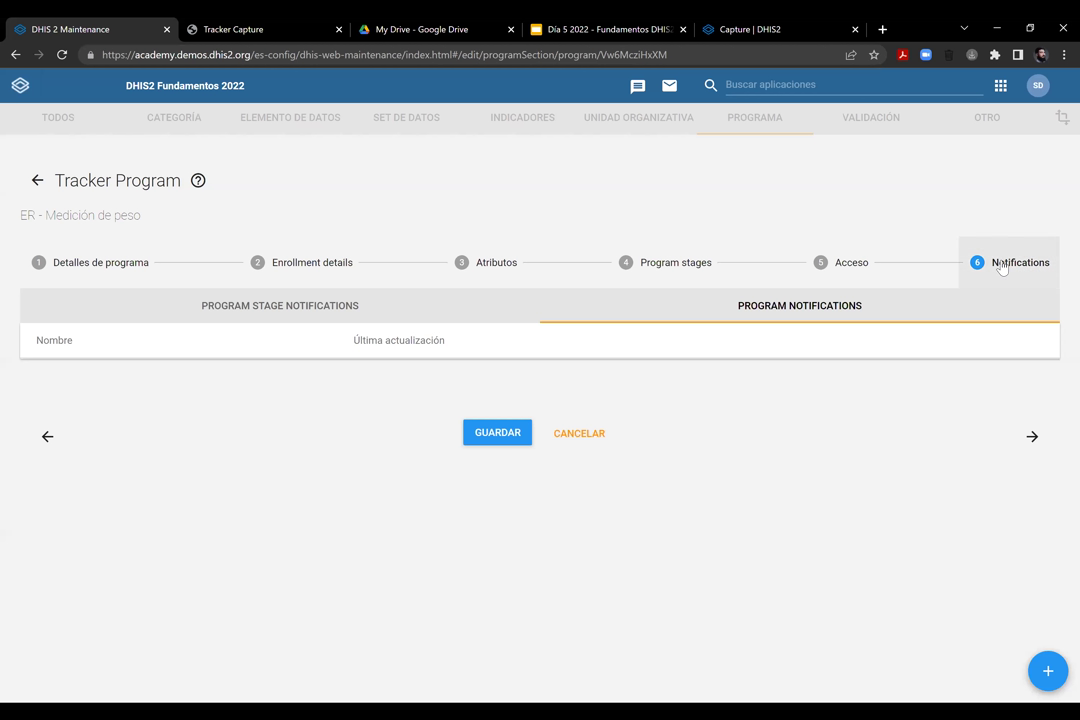
left_click(350, 308)
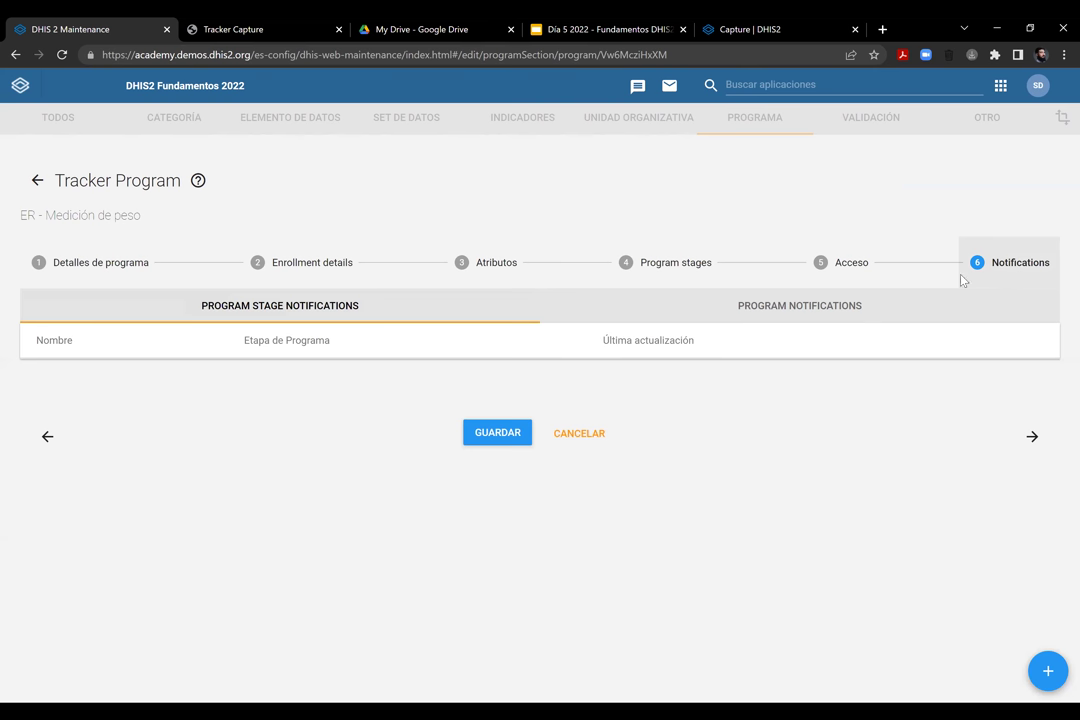
left_click(858, 272)
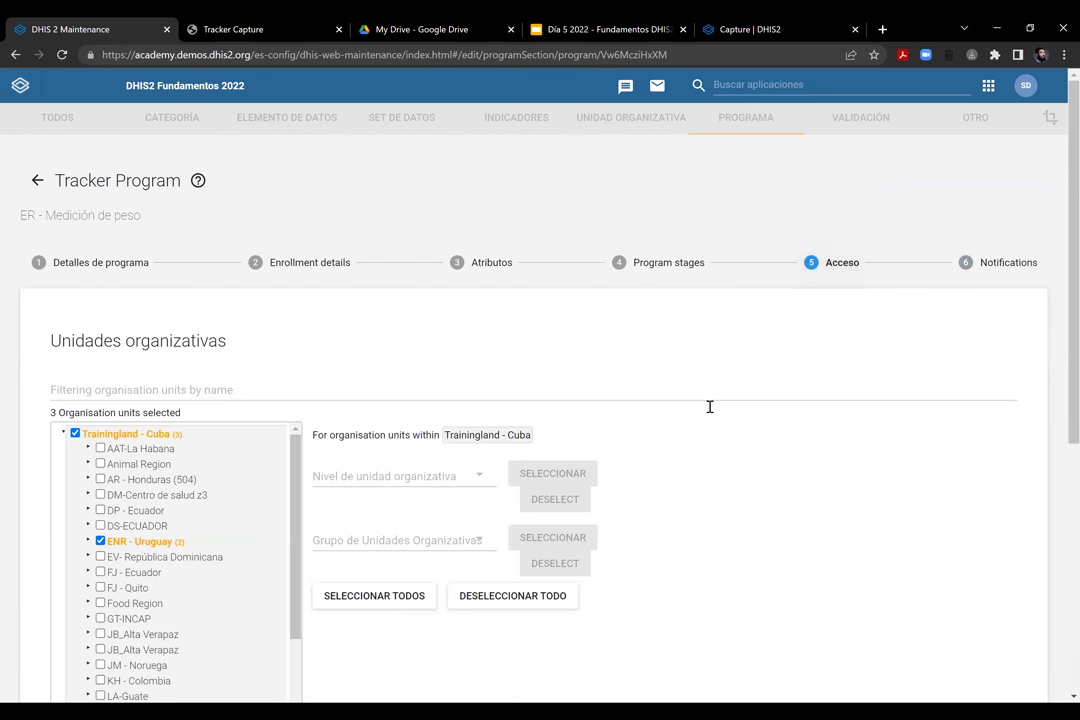
scroll(710, 406, "down", 5)
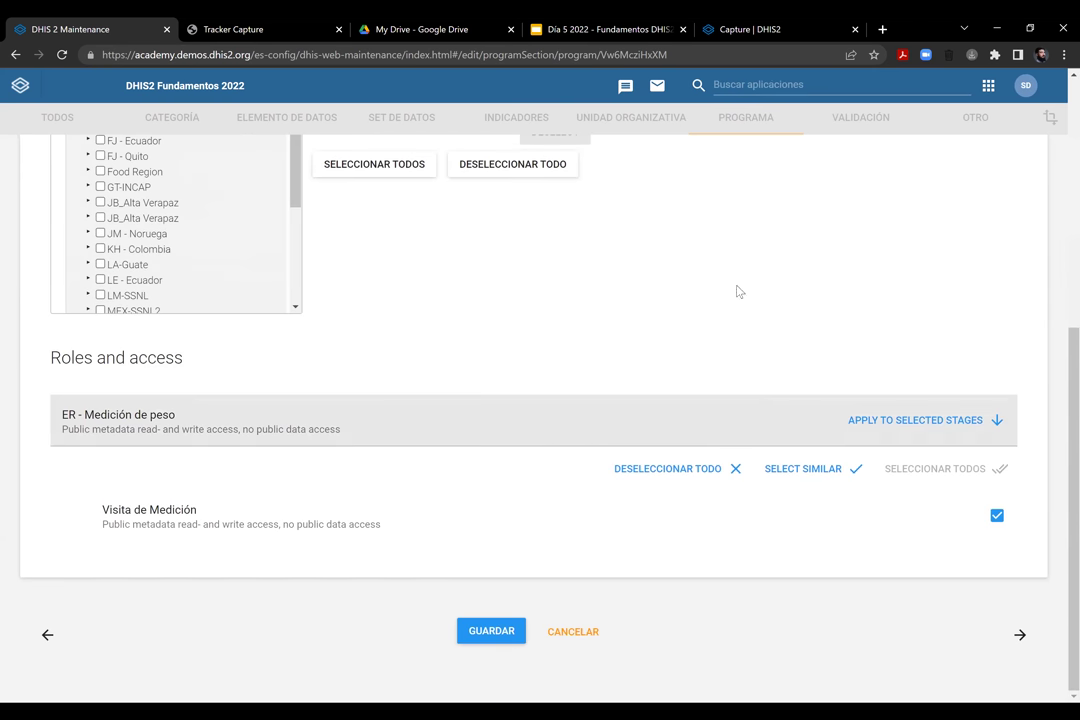
left_click(489, 632)
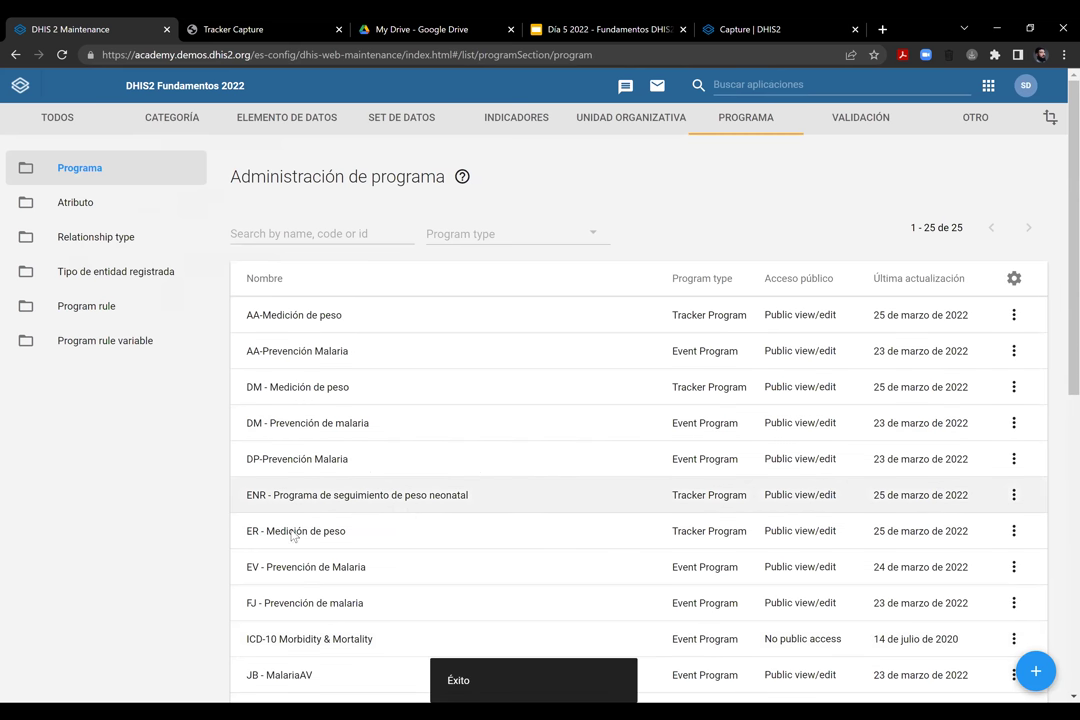
Share ER - Medición de peso with Usuarios de la academia, giving data access 'Puede guardar y visualizar'
left_click(1013, 531)
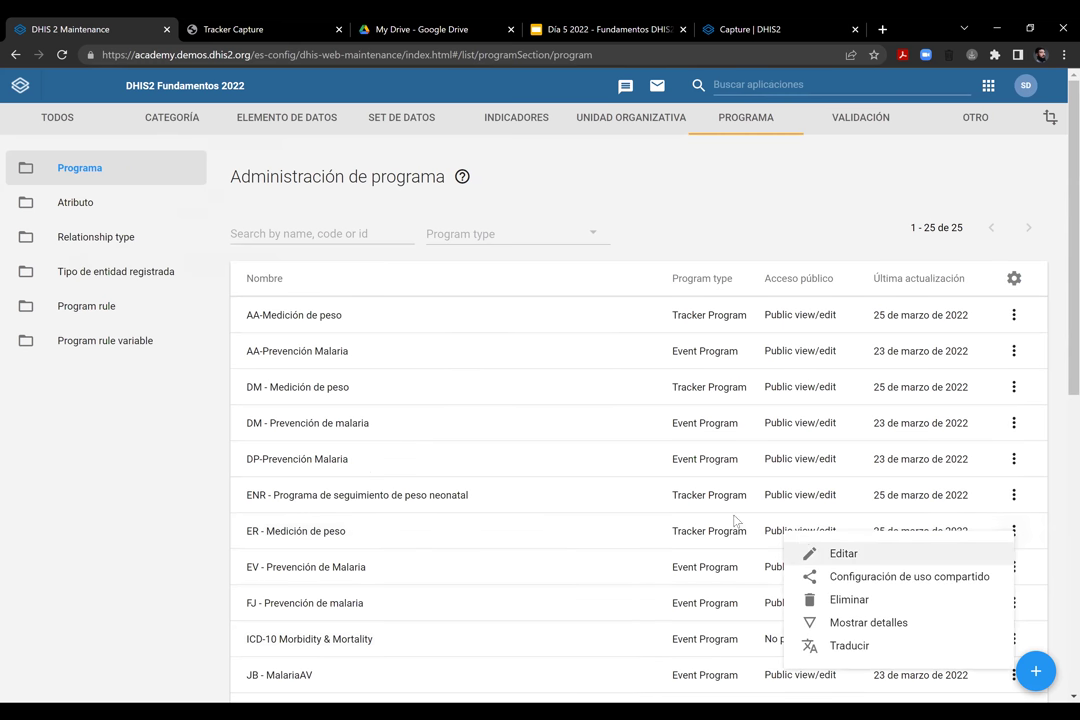
left_click(880, 576)
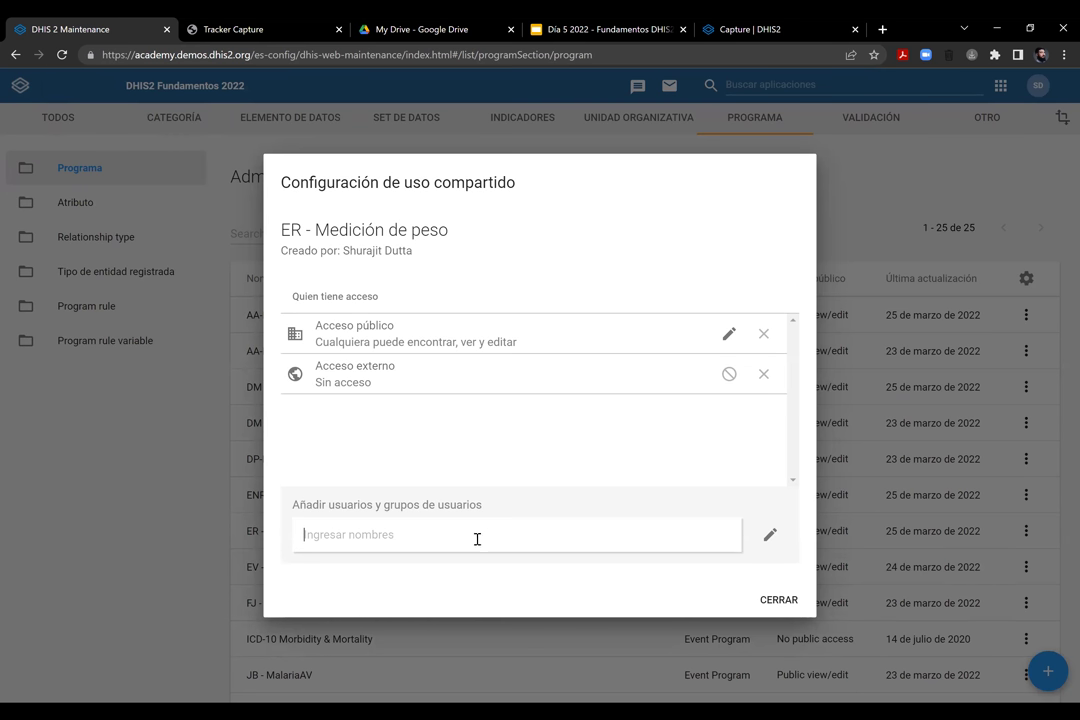
type("usua")
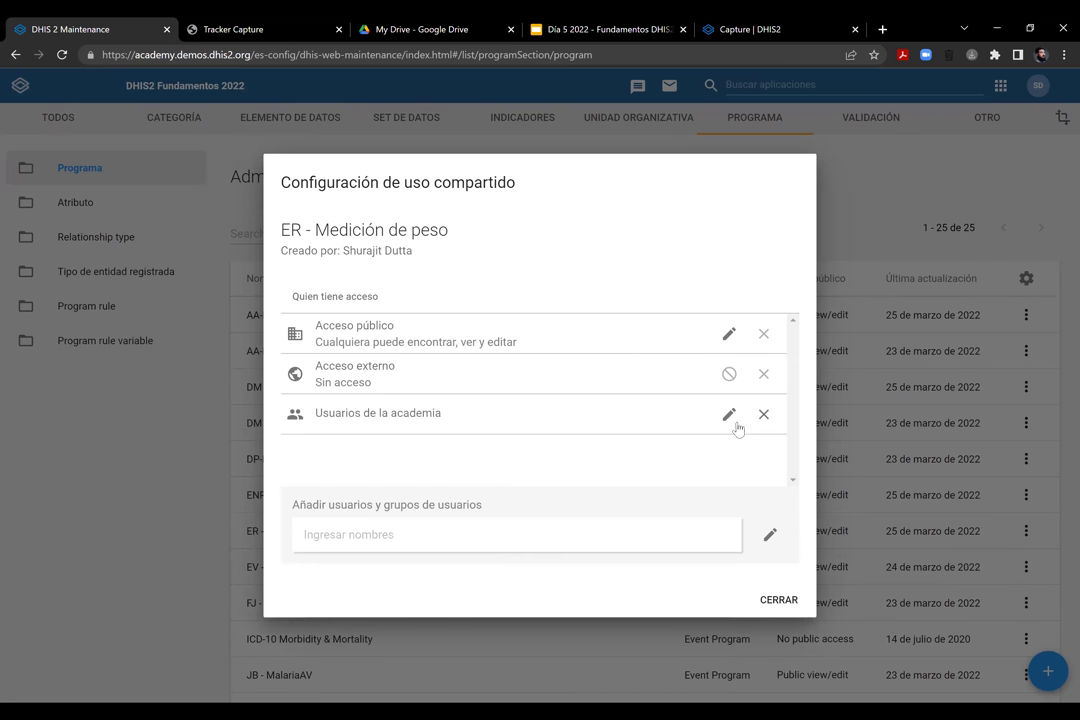
left_click(733, 418)
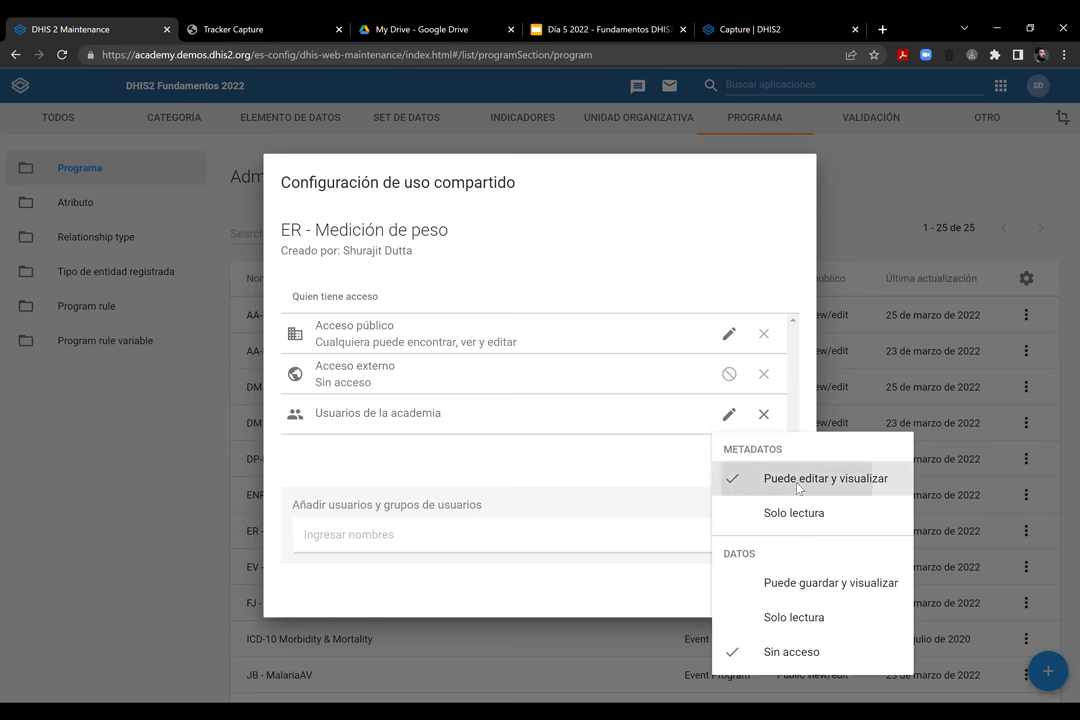
left_click(629, 468)
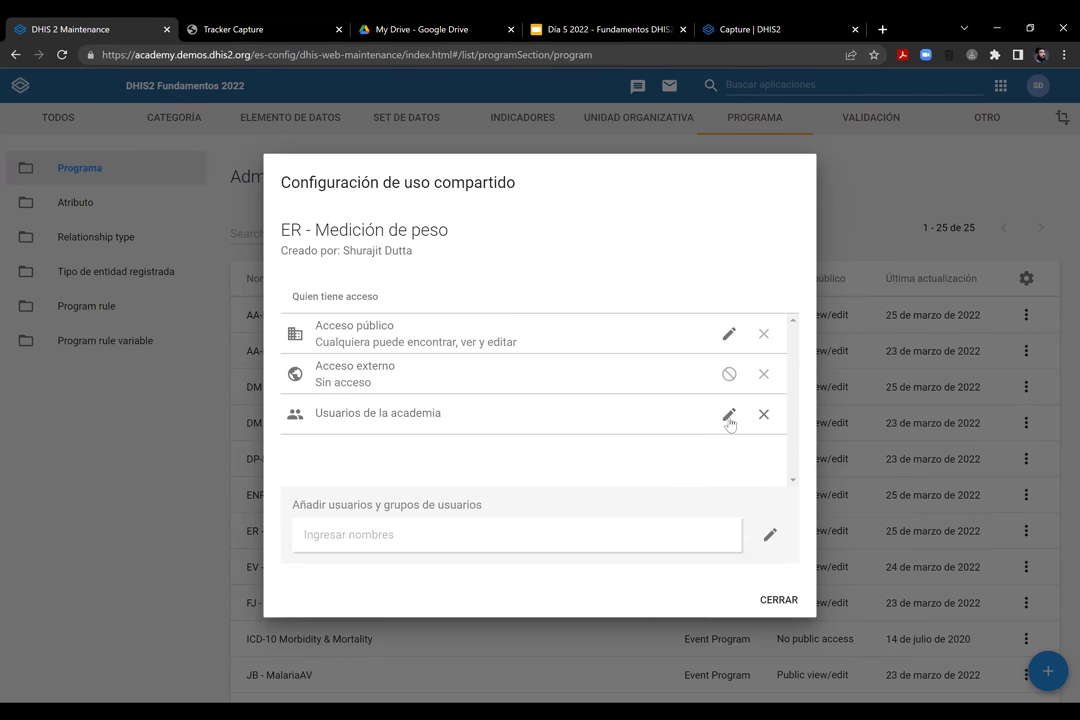
left_click(728, 414)
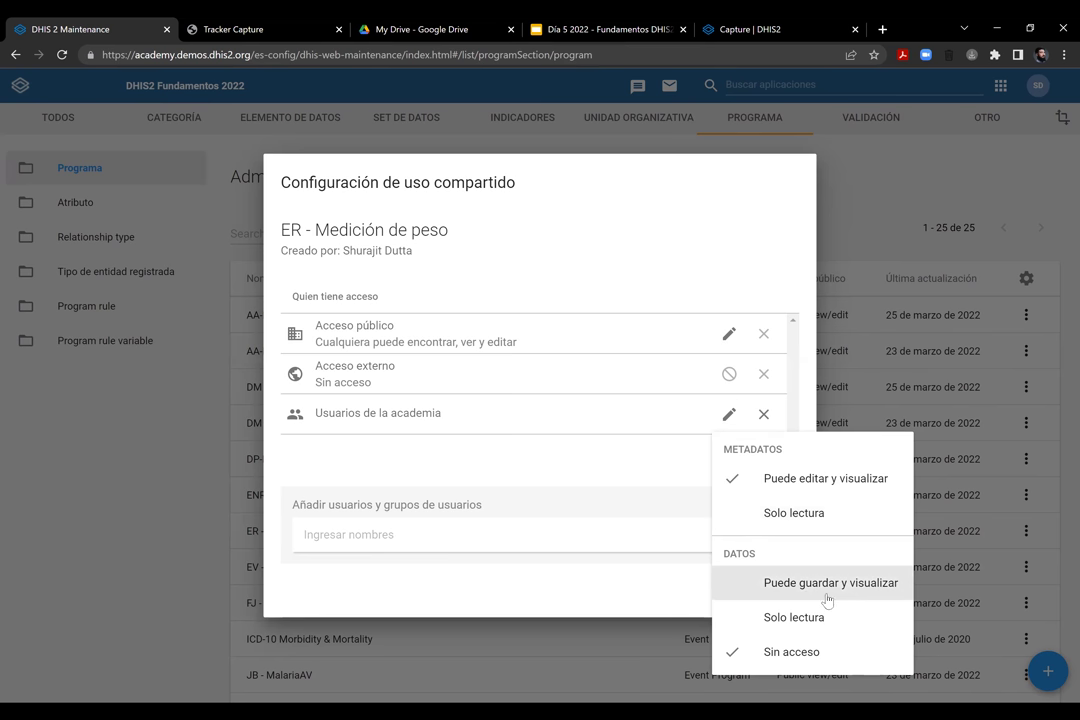
left_click(797, 593)
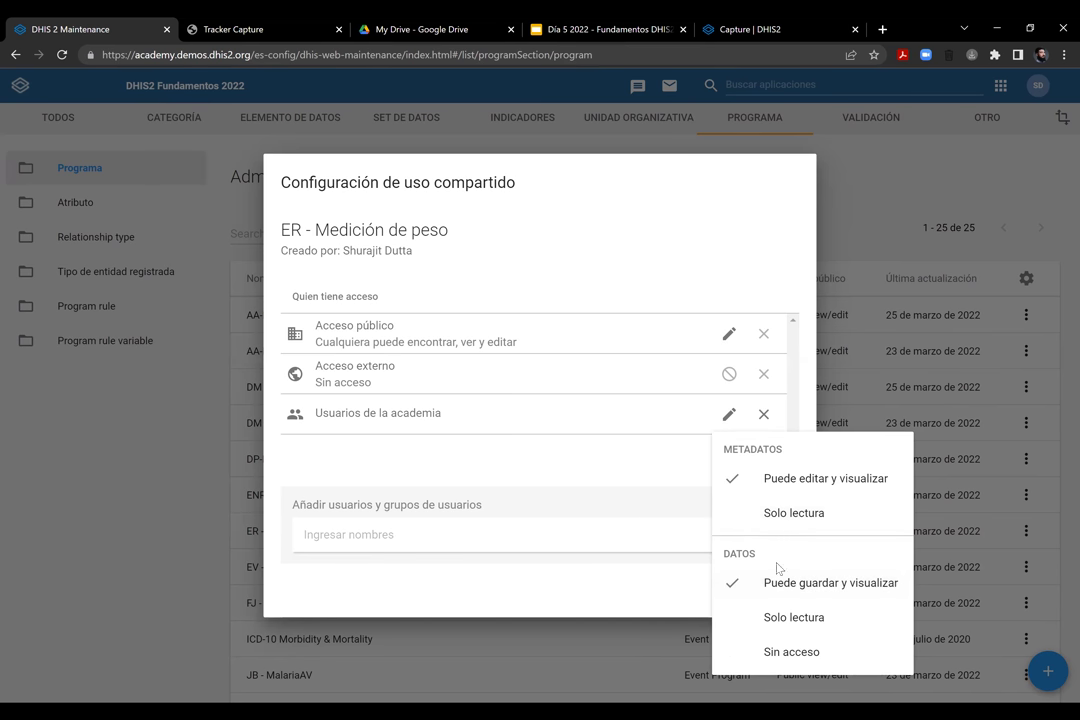
left_click(685, 516)
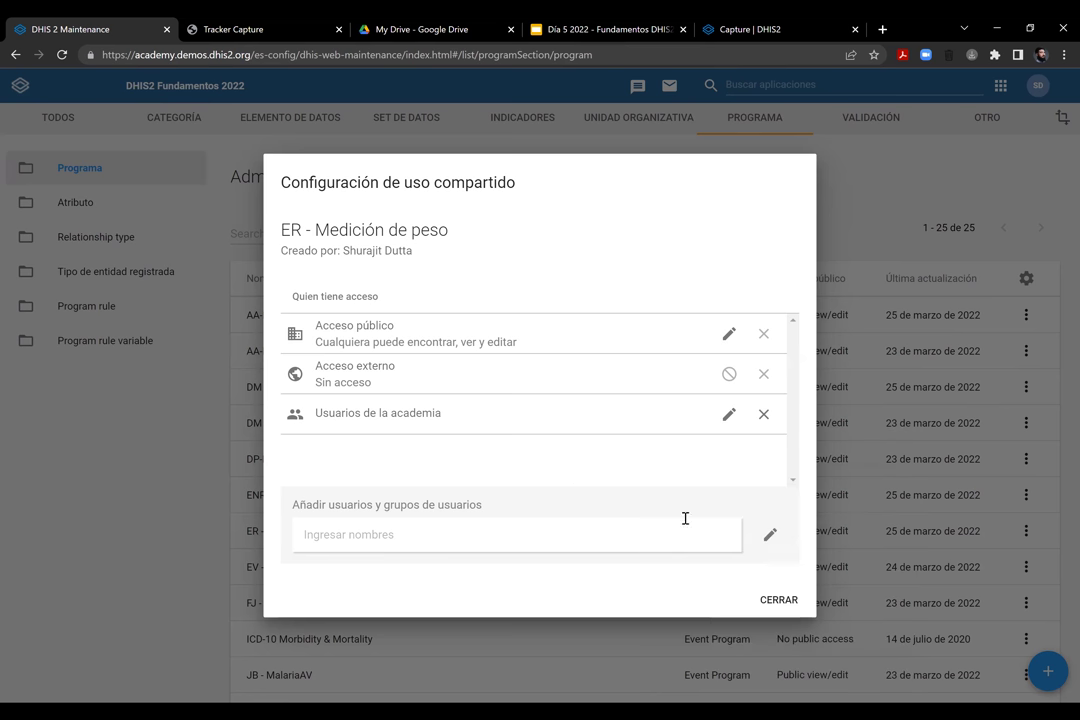
left_click(783, 605)
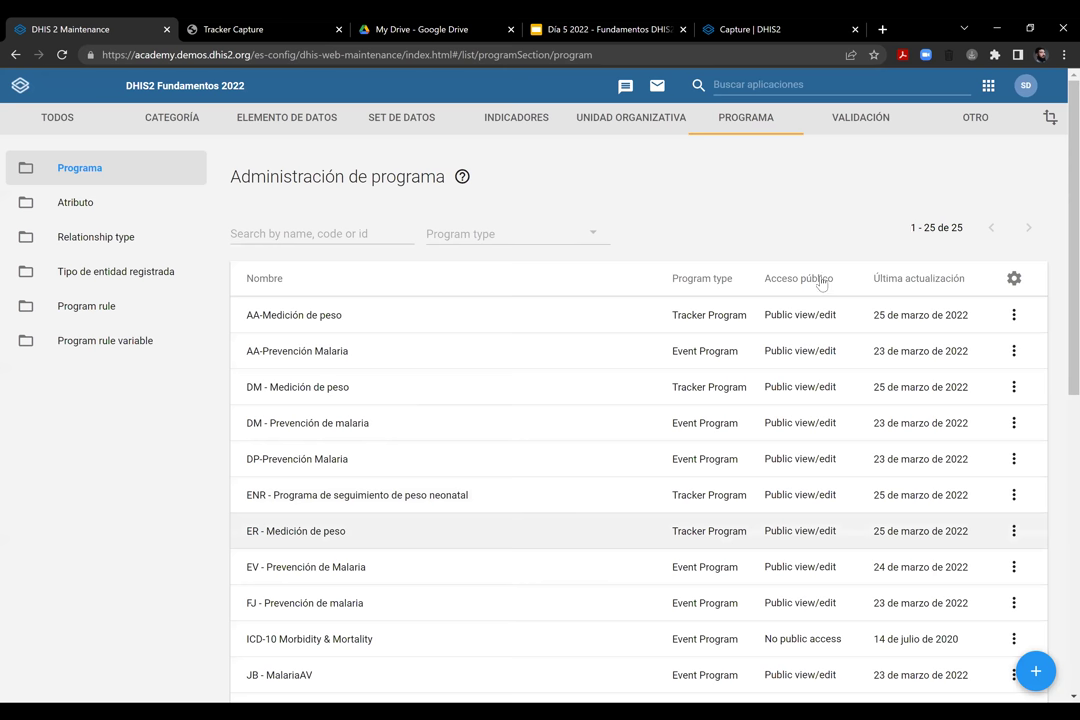
Apply the program's user-group access to the Visita de Medición stage and save ER - Medición de peso
left_click(835, 260)
scroll(860, 260, "down", 3)
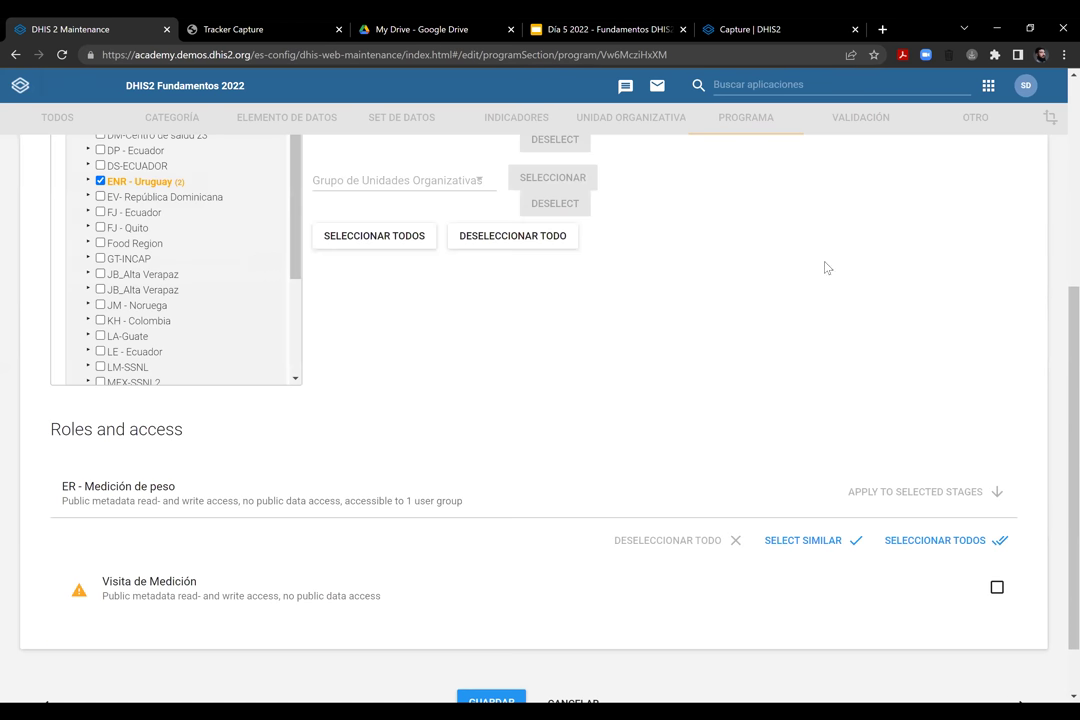
scroll(826, 268, "up", 4)
right_click(822, 268)
left_click(735, 216)
scroll(909, 378, "down", 4)
mouse_move(78, 525)
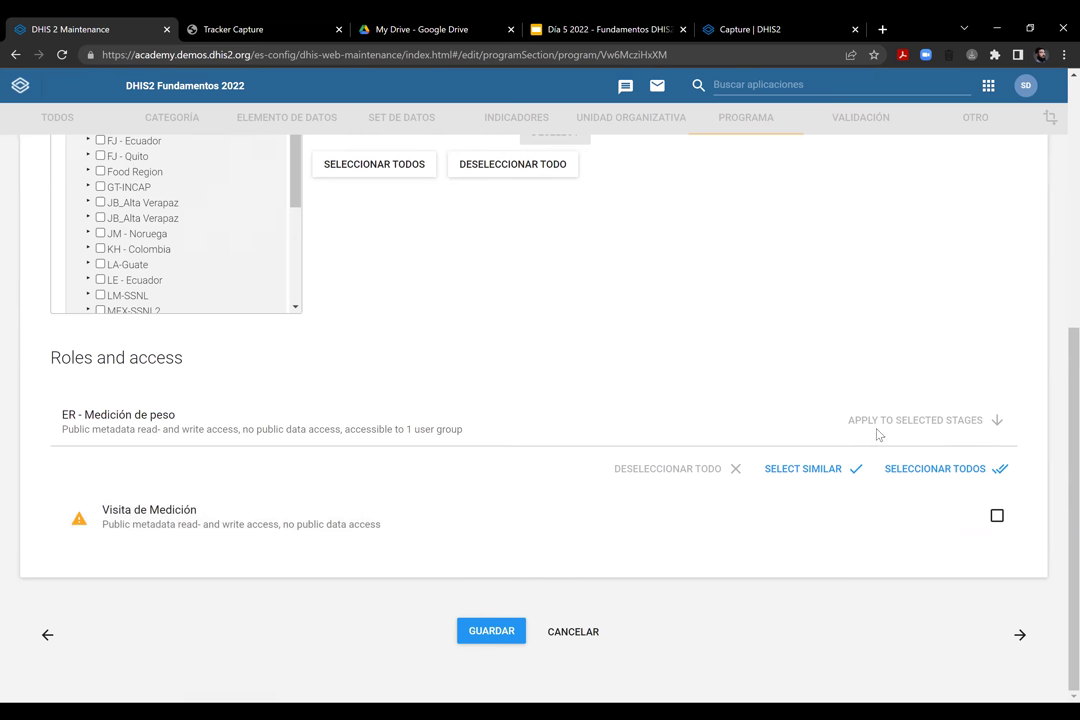
left_click(997, 515)
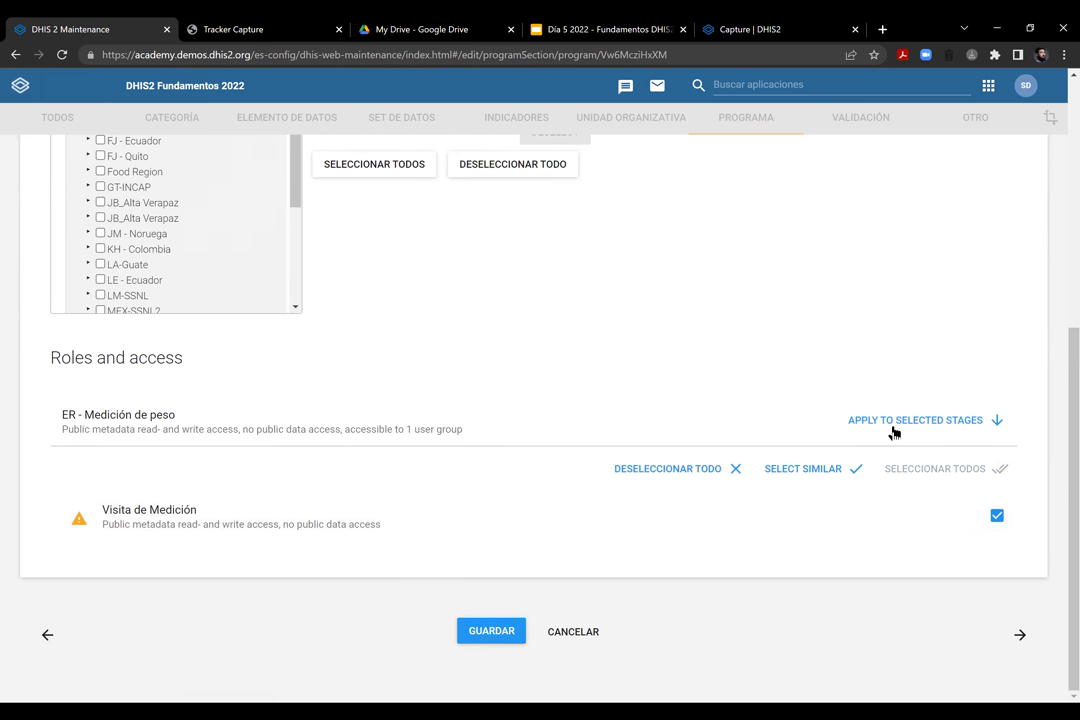
left_click(970, 421)
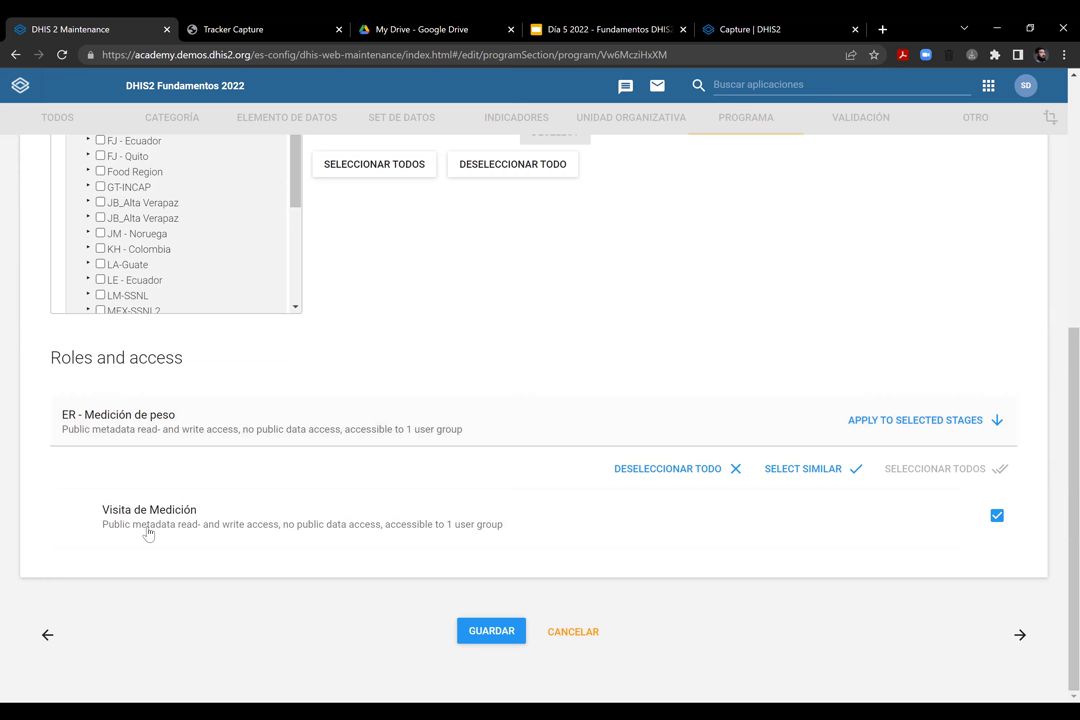
left_click(482, 631)
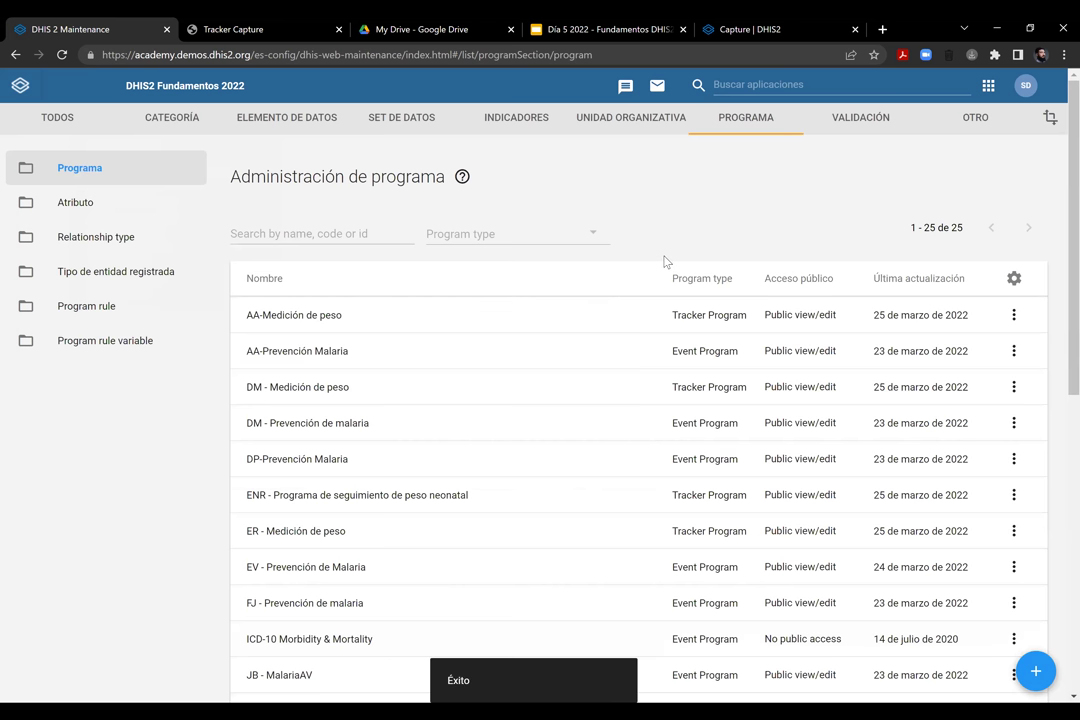
left_click(750, 87)
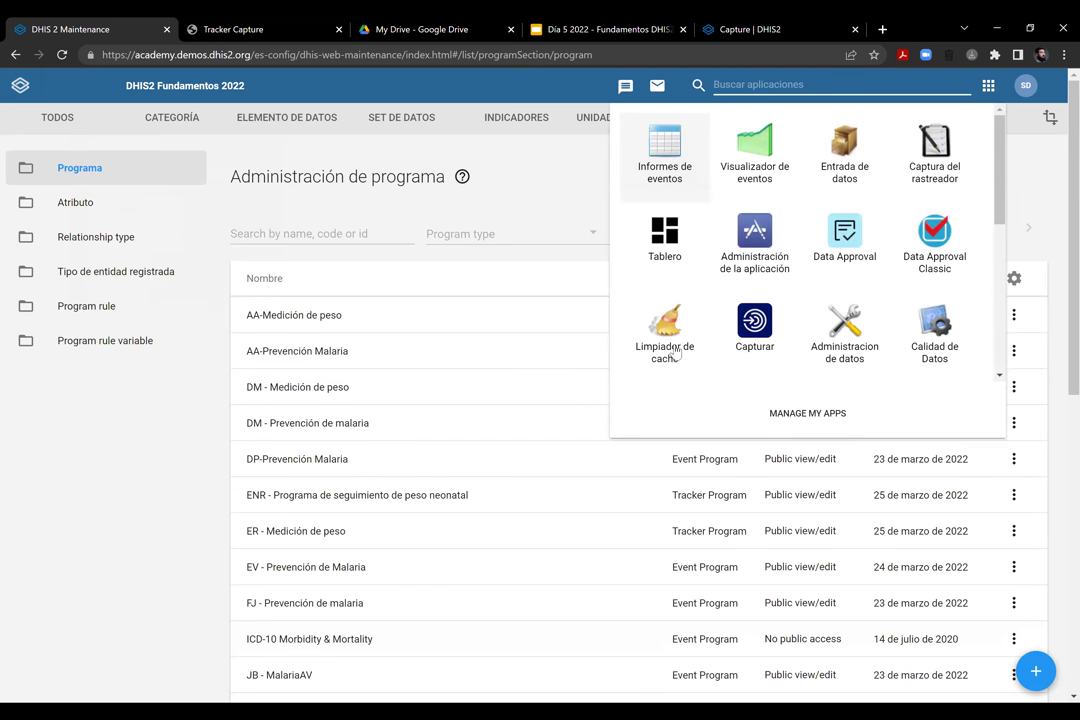
In Limpiador de caché, select all local, session and database entries and clear them
left_click(676, 350)
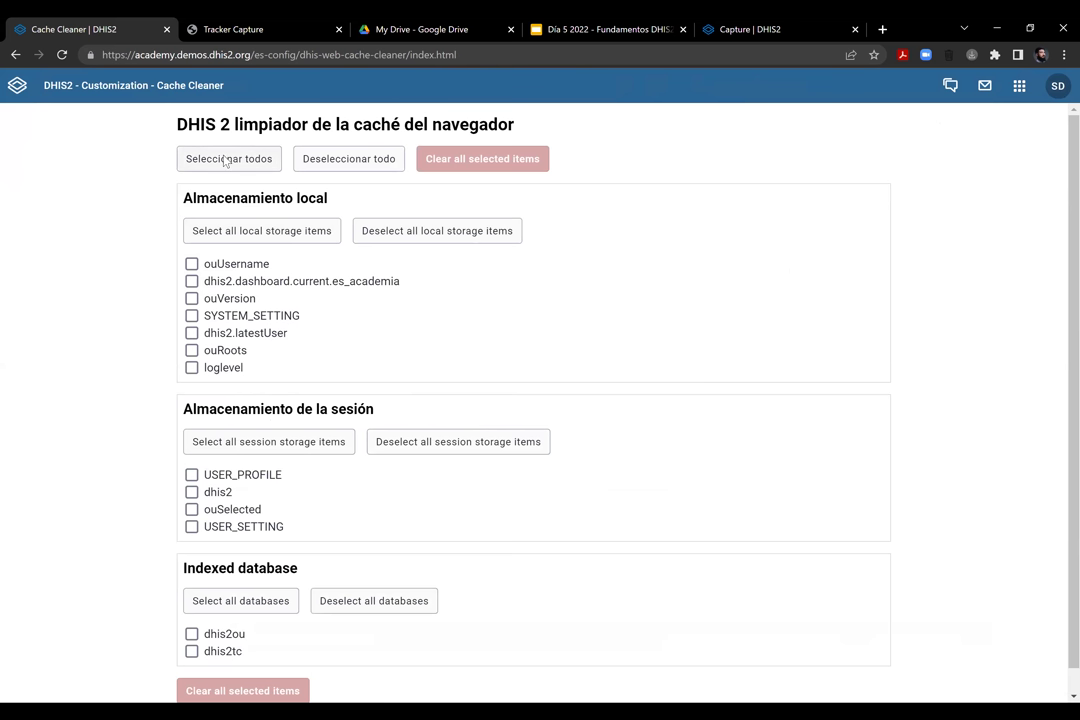
left_click(225, 159)
scroll(540, 380, "down", 1)
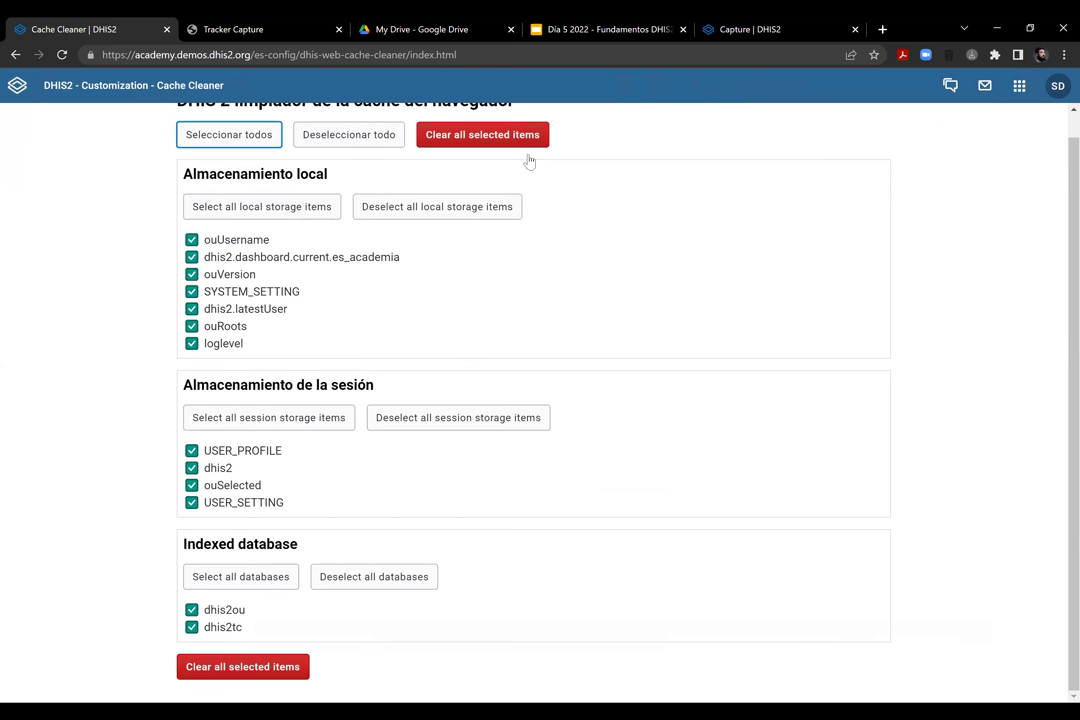
scroll(531, 166, "up", 1)
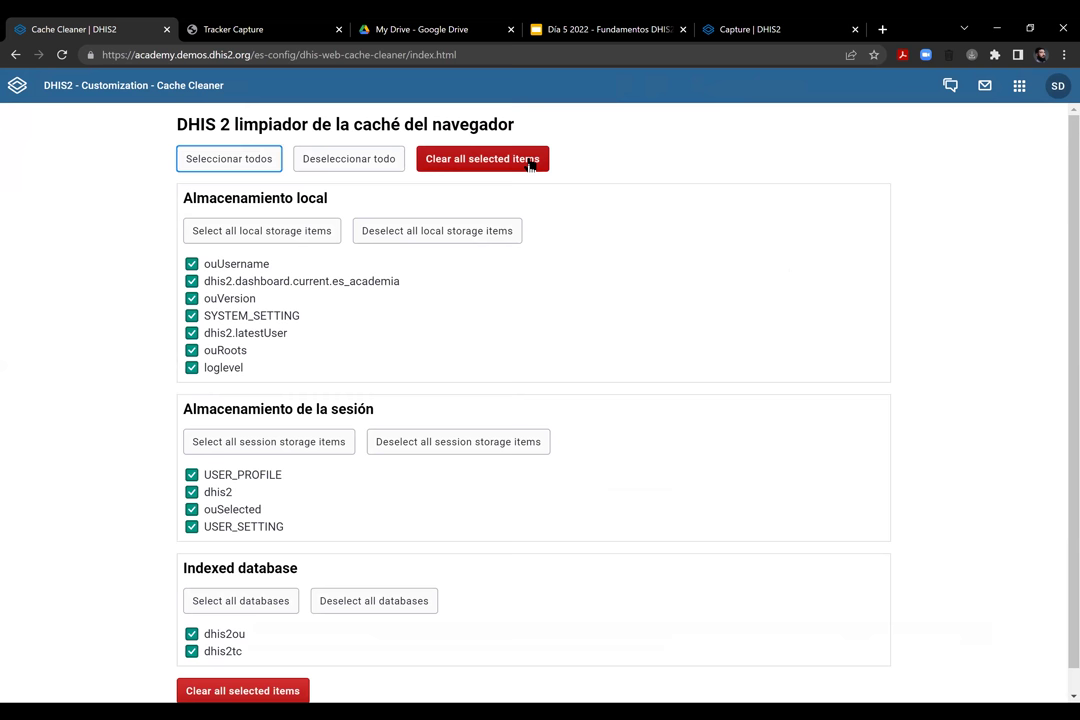
left_click(531, 166)
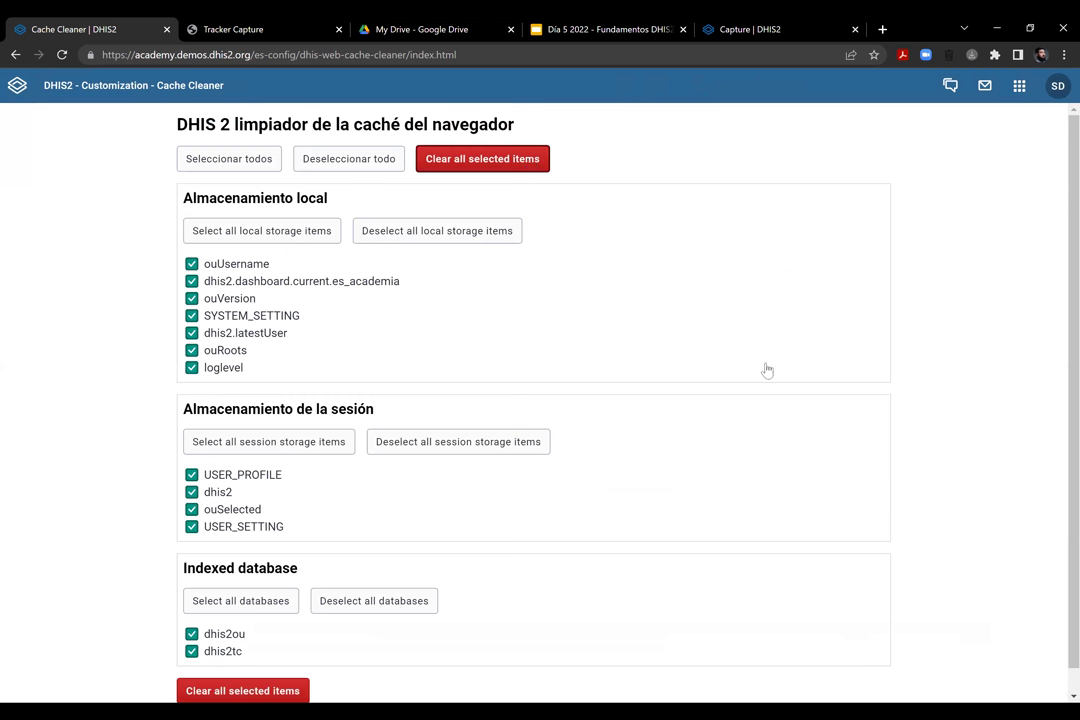
scroll(540, 440, "down", 1)
left_click(198, 669)
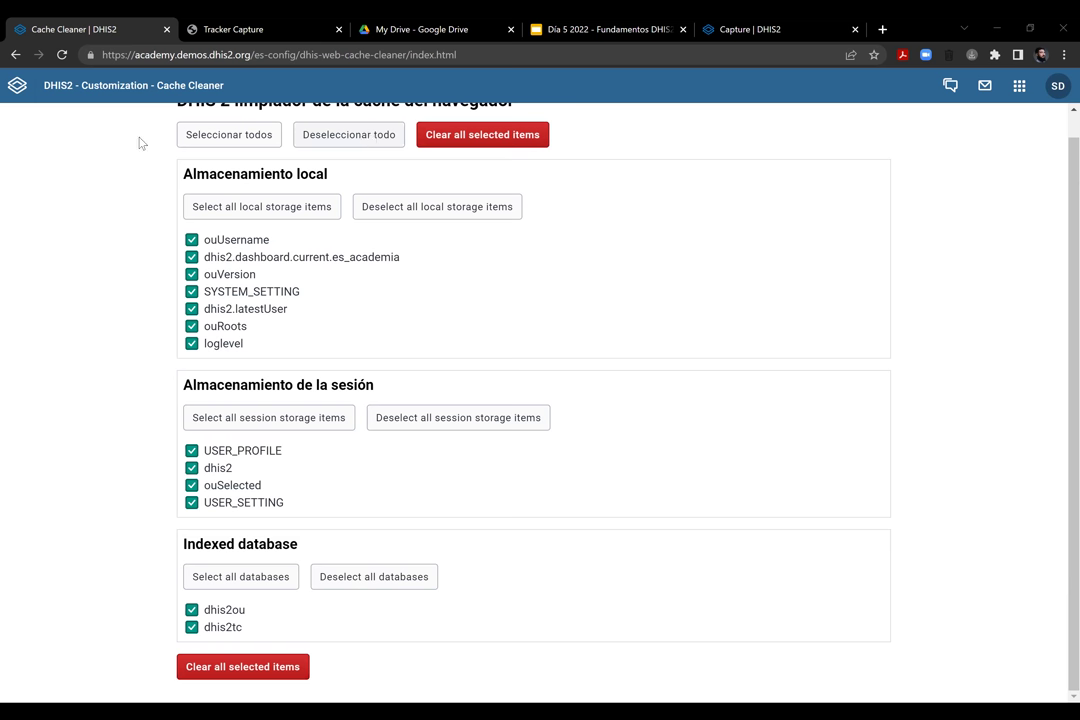
left_click(195, 136)
left_click(505, 137)
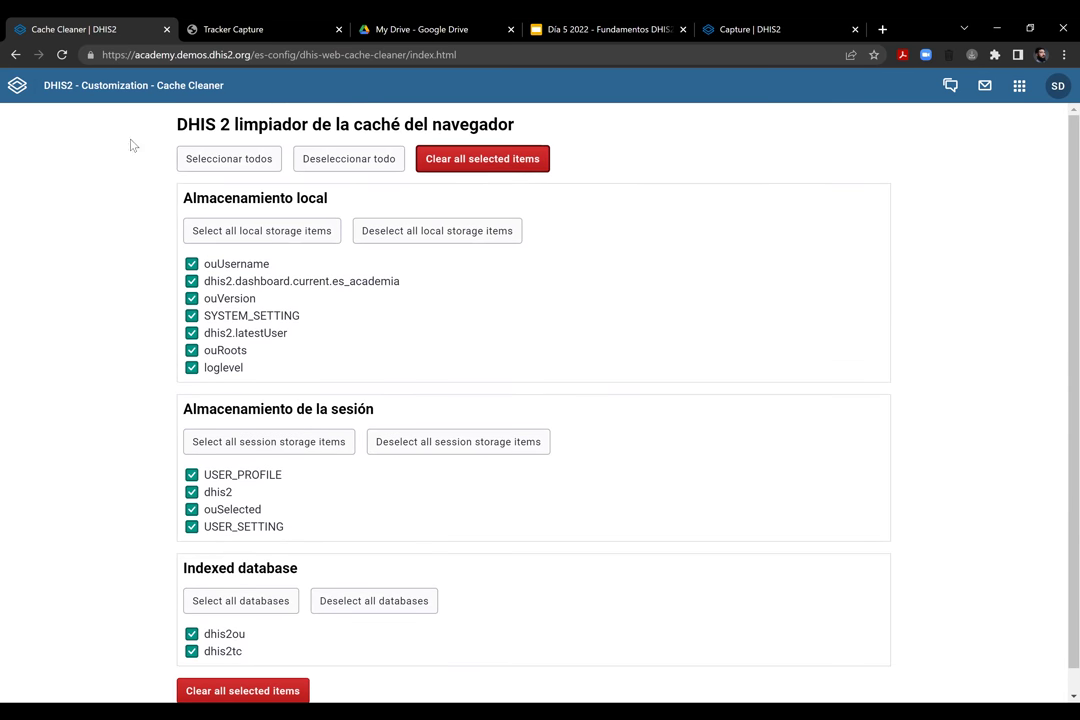
Change the address to dhis-web-dashboard/ to load the DHIS2 dashboard
left_click(217, 56)
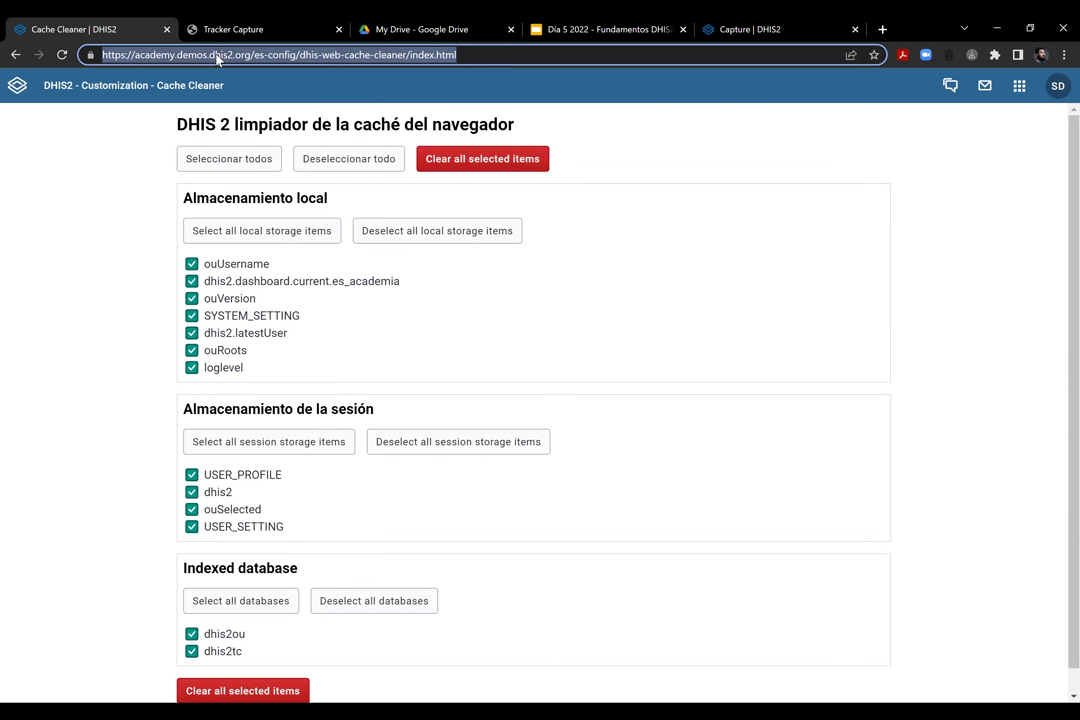
key("Return")
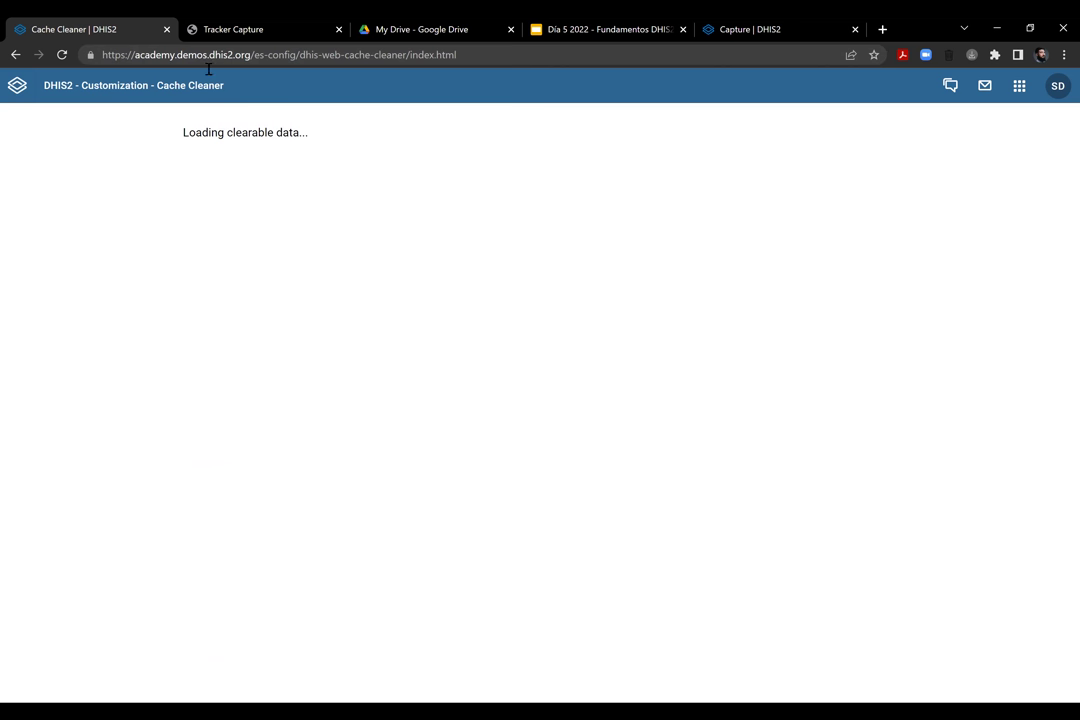
left_click_drag(250, 55, 459, 79)
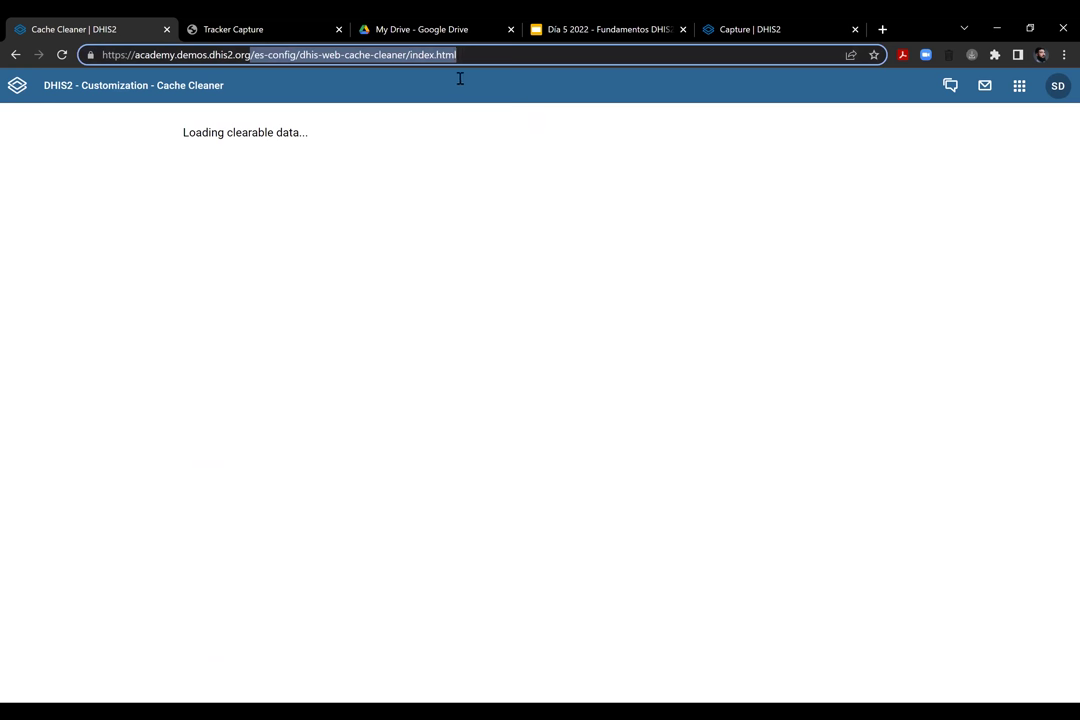
key("BackSpace")
key("Return")
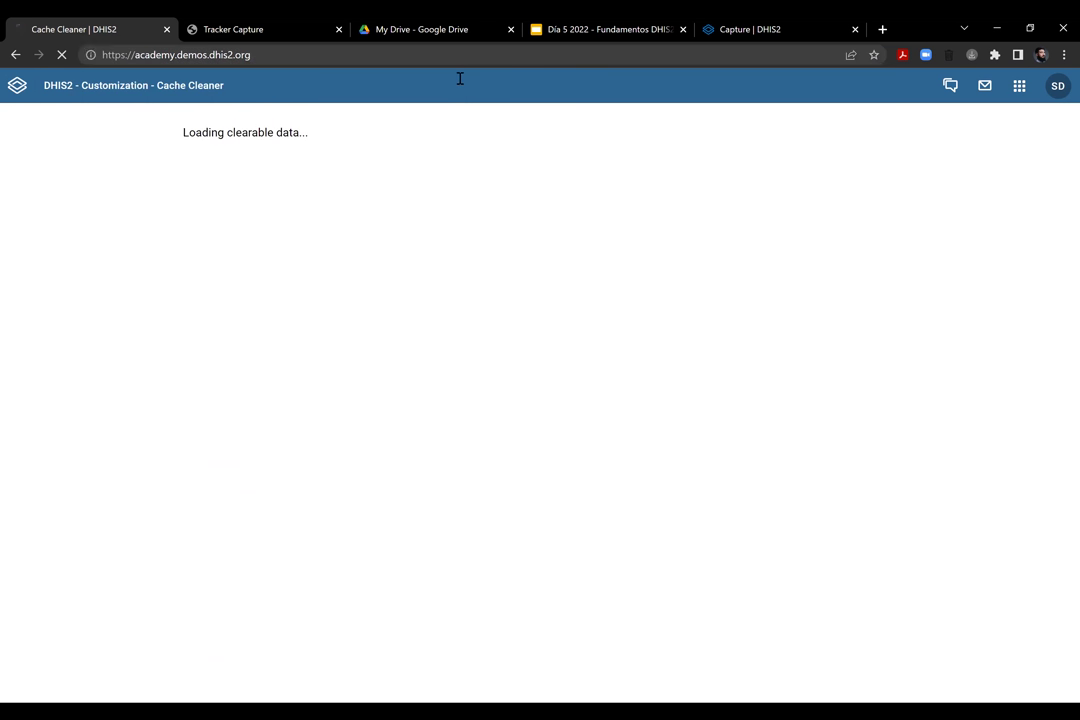
left_click(297, 58)
left_click(300, 58)
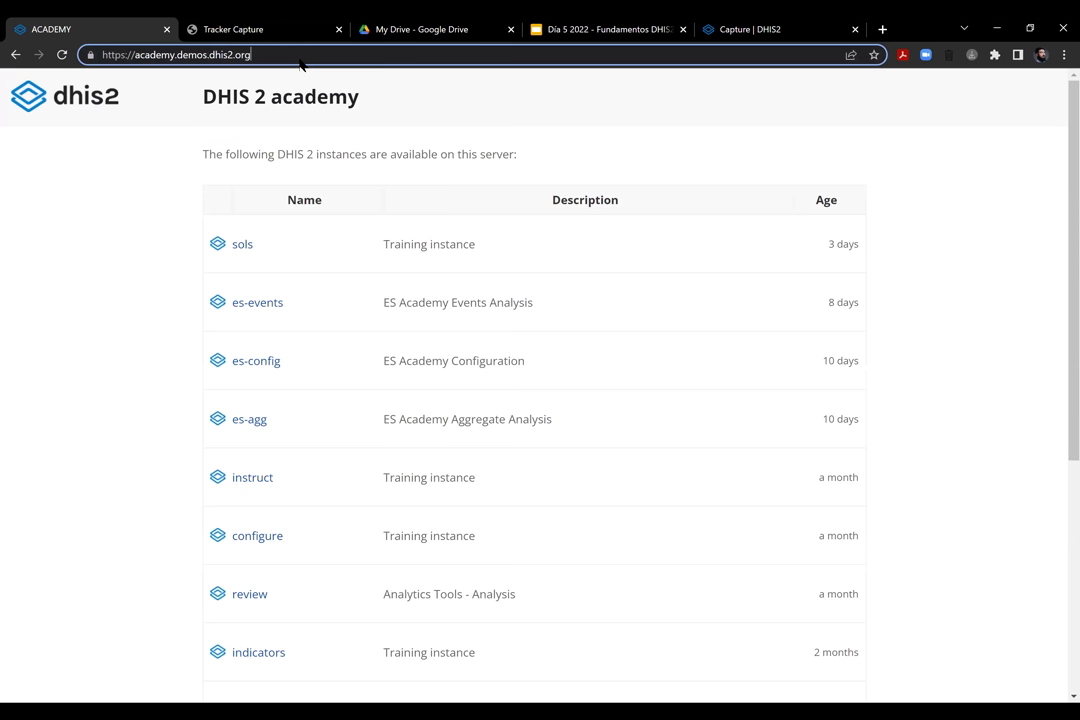
left_click(15, 54)
left_click(306, 54)
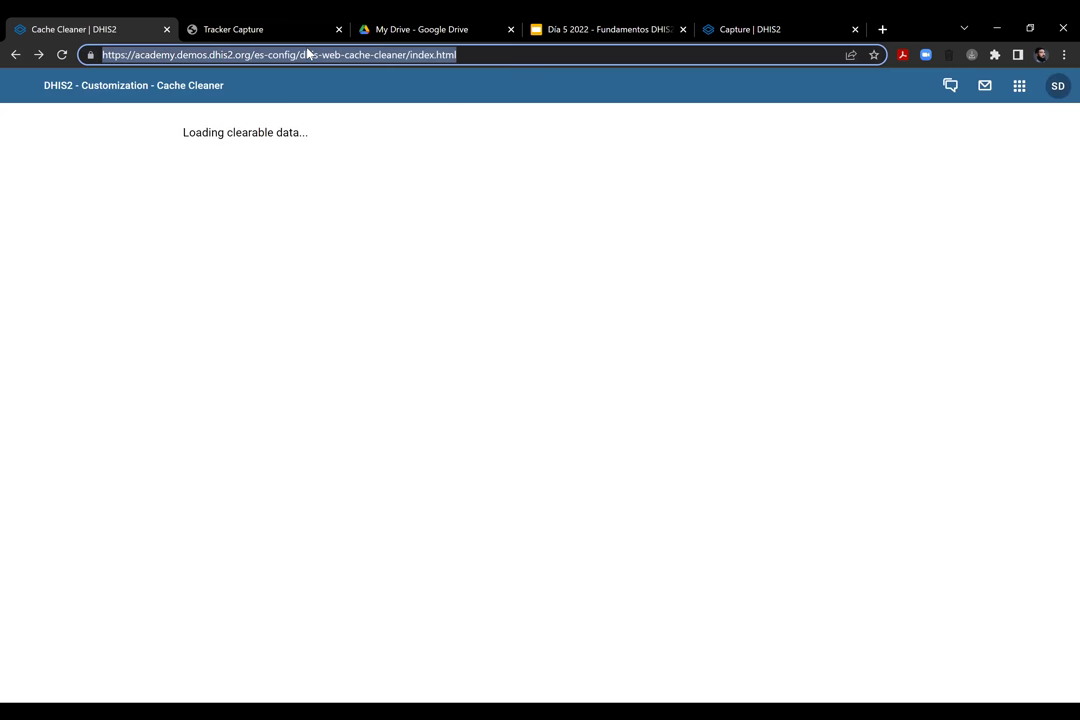
left_click_drag(300, 54, 595, 75)
type("dhis-web-dashboard/")
key("Return")
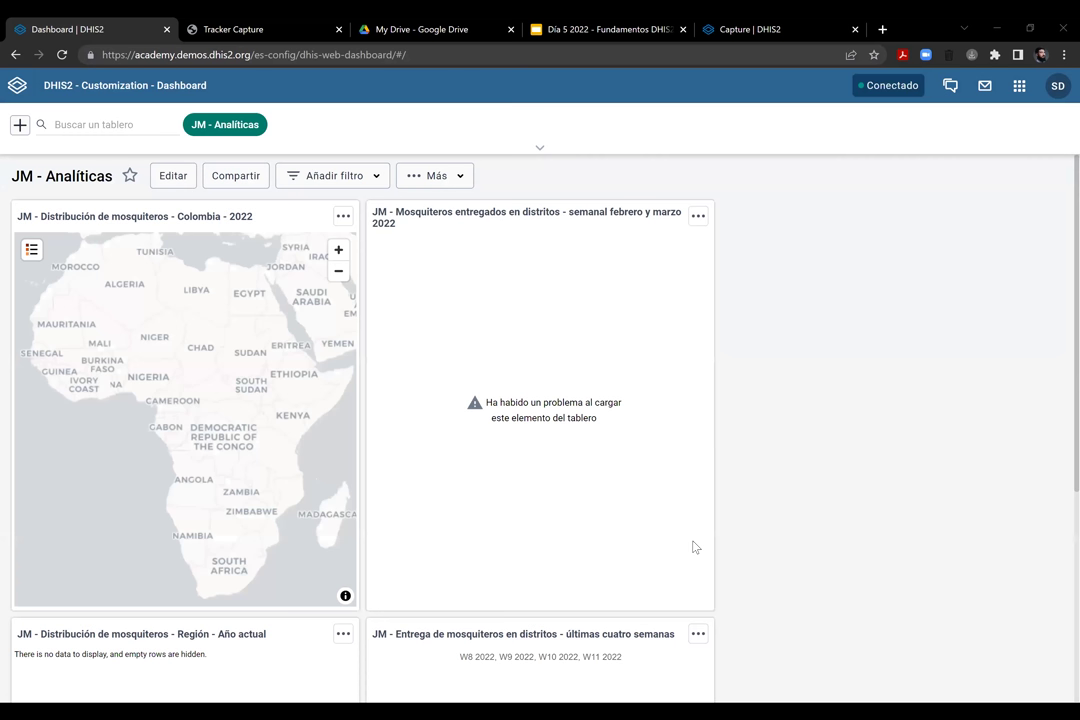
Open Captura del rastreador, choose the ER - Medición de peso program, and start a new registration
left_click(1020, 88)
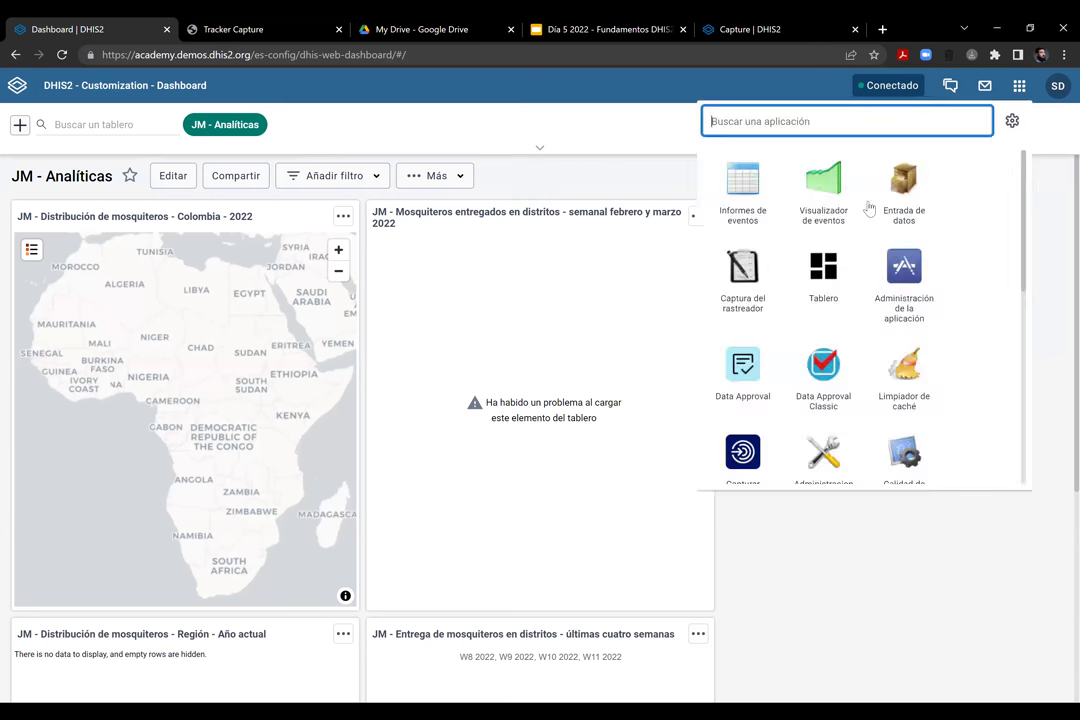
left_click(740, 290)
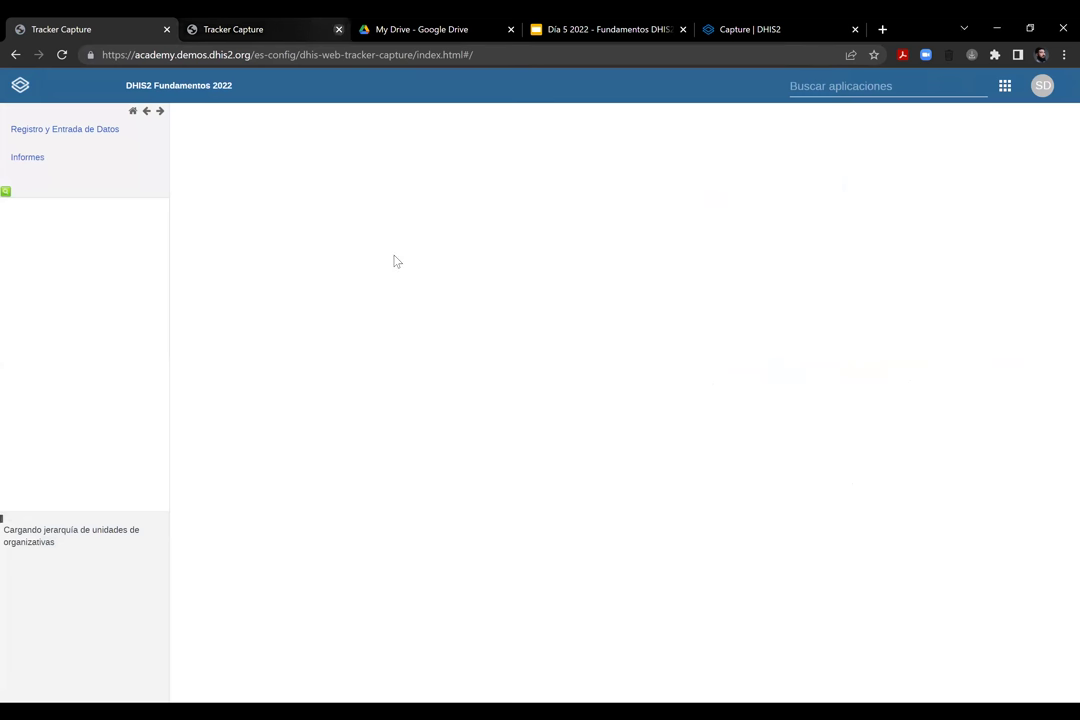
key("ctrl+w")
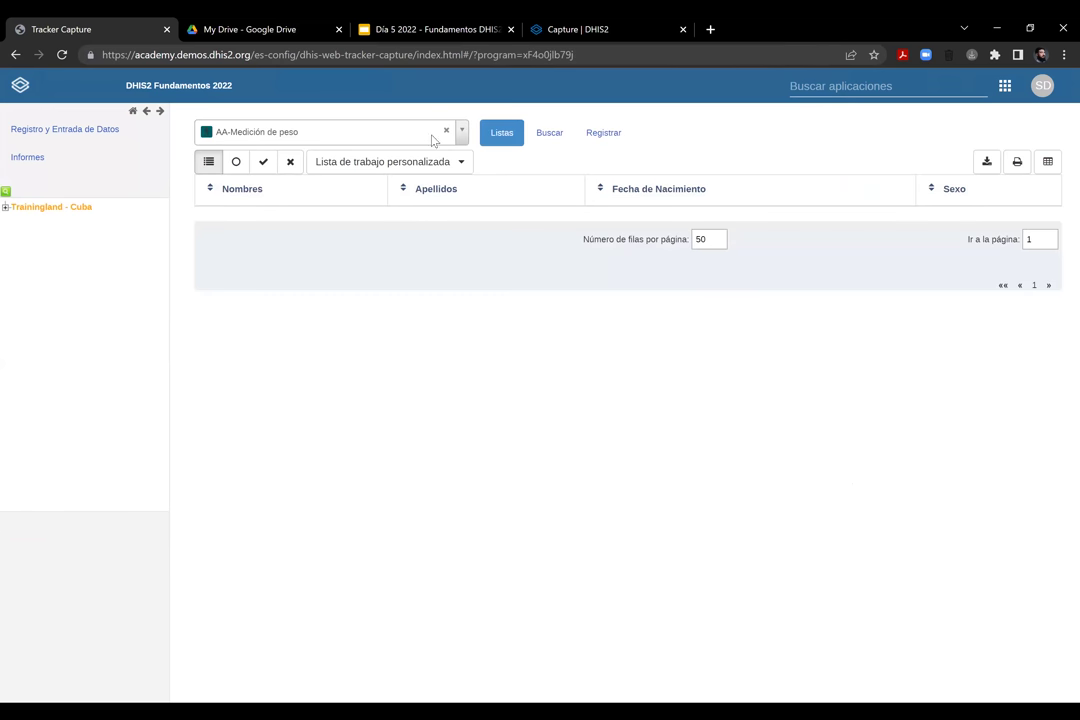
left_click(463, 133)
left_click(470, 135)
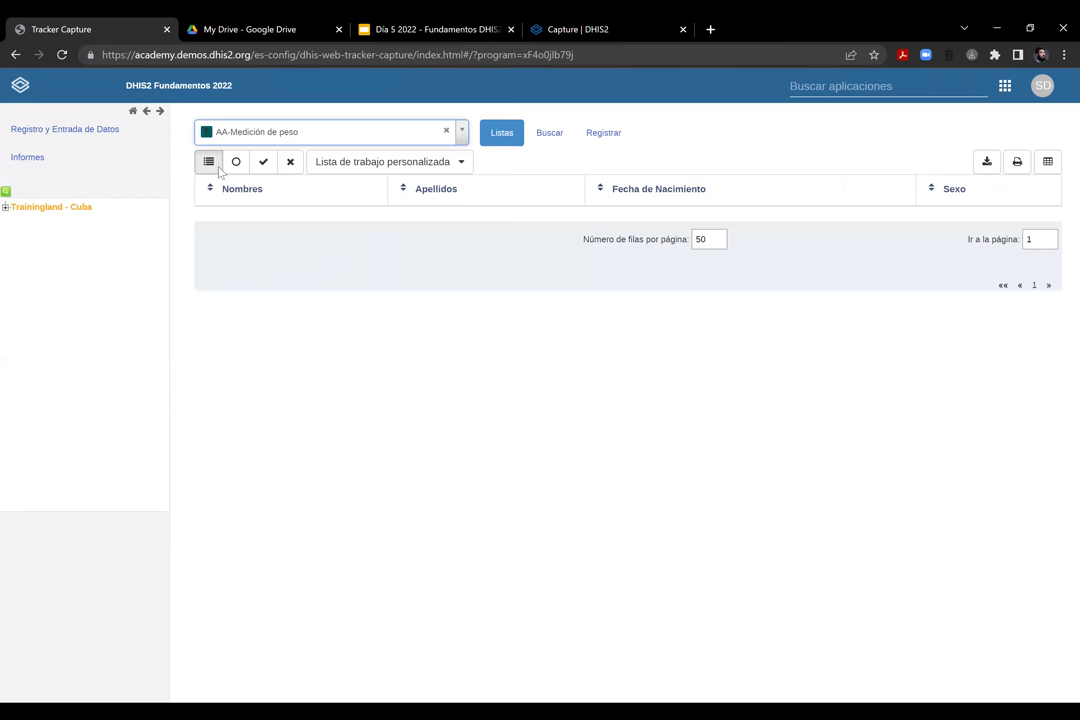
left_click(461, 134)
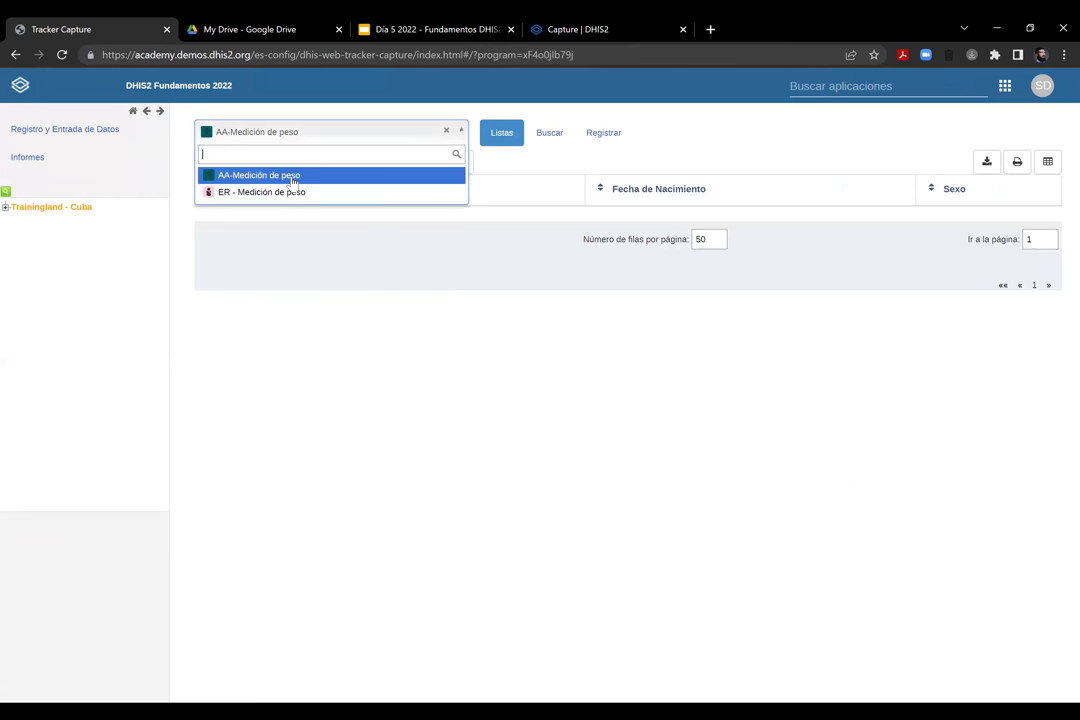
left_click(284, 192)
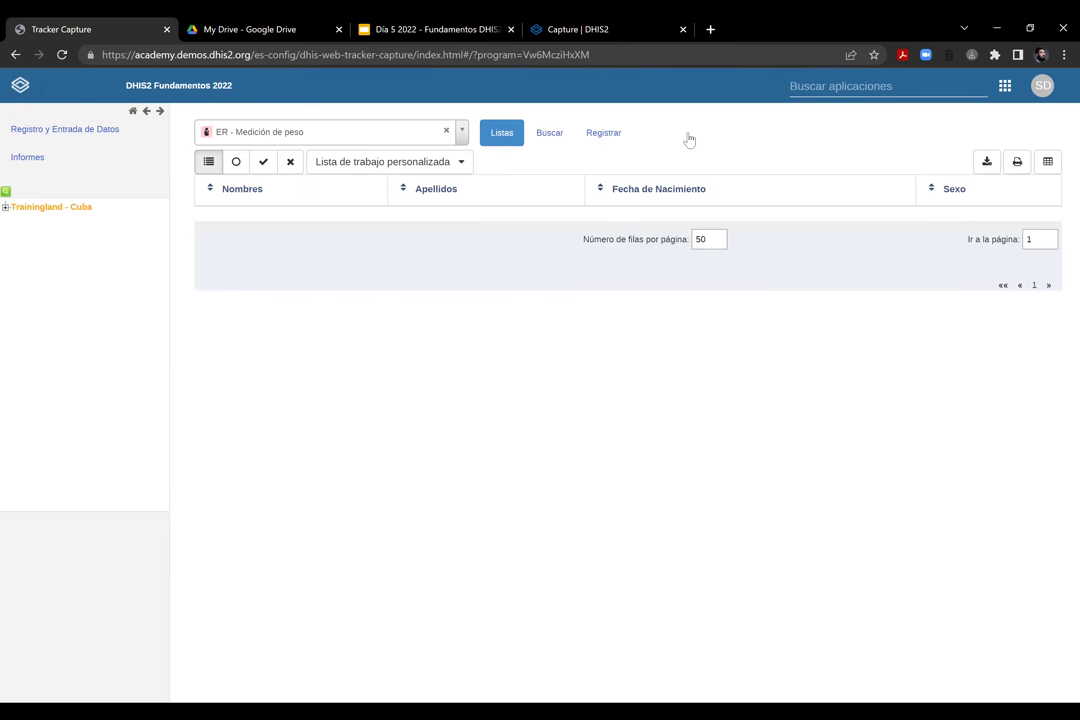
left_click(612, 138)
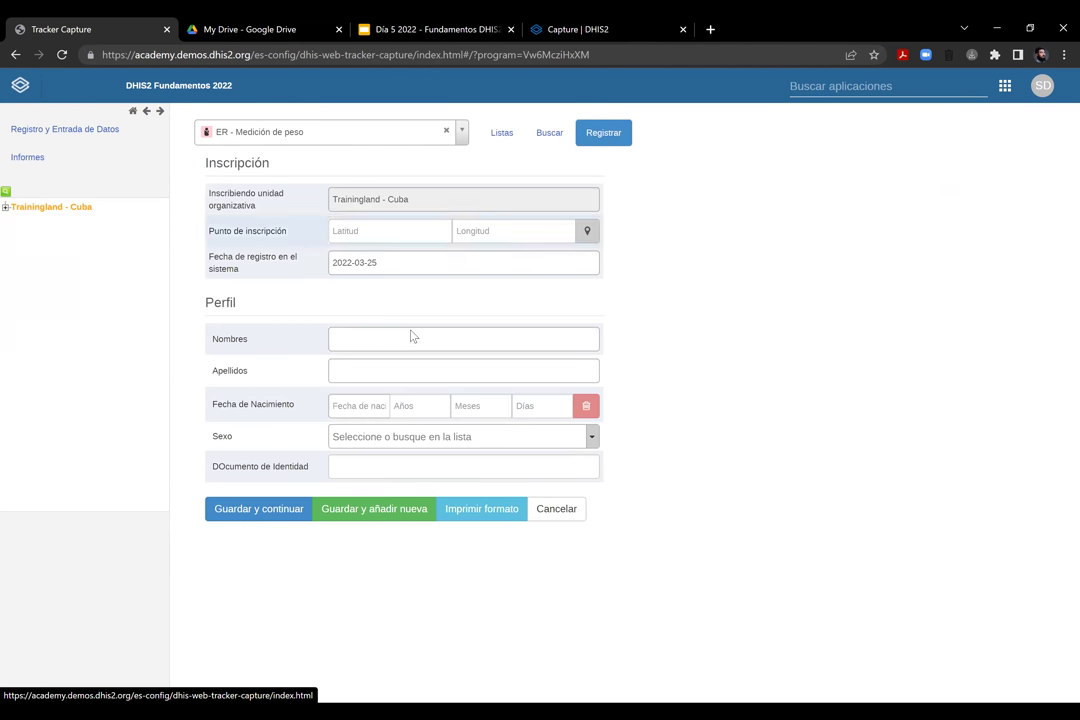
Enter the baby's first name and surname and set the birth date to 2022-03-23
left_click(411, 338)
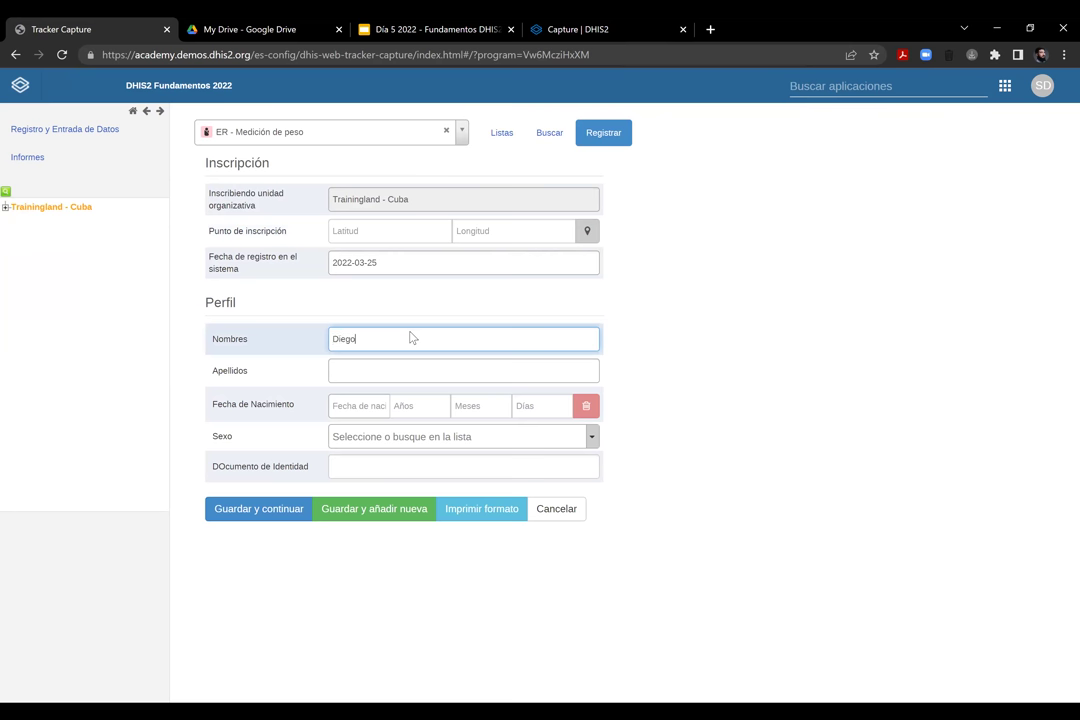
left_click(381, 367)
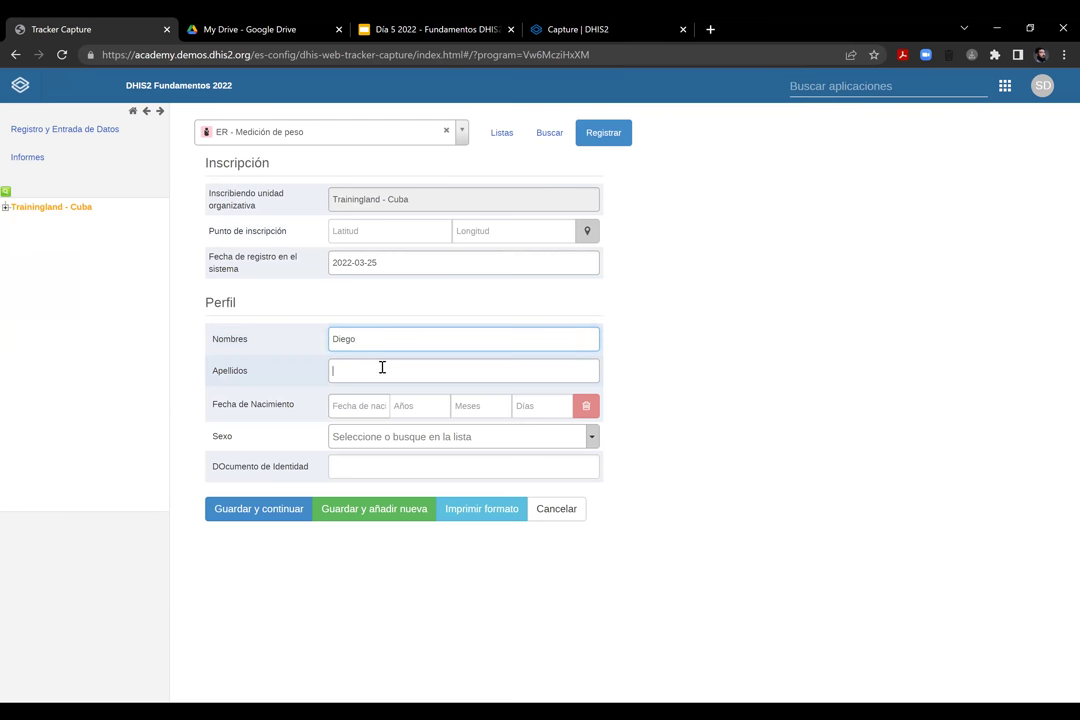
type("FOrl")
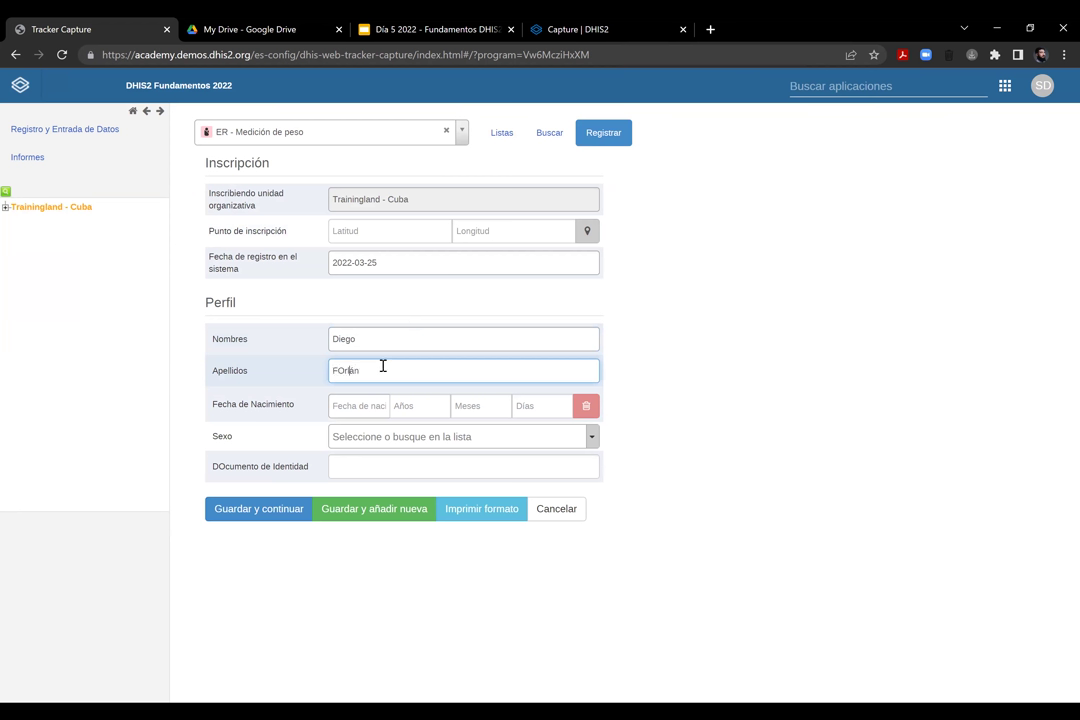
type("án")
key("Left")
key("Left")
key("Left")
key("Left")
key("BackSpace")
type("o")
left_click(372, 414)
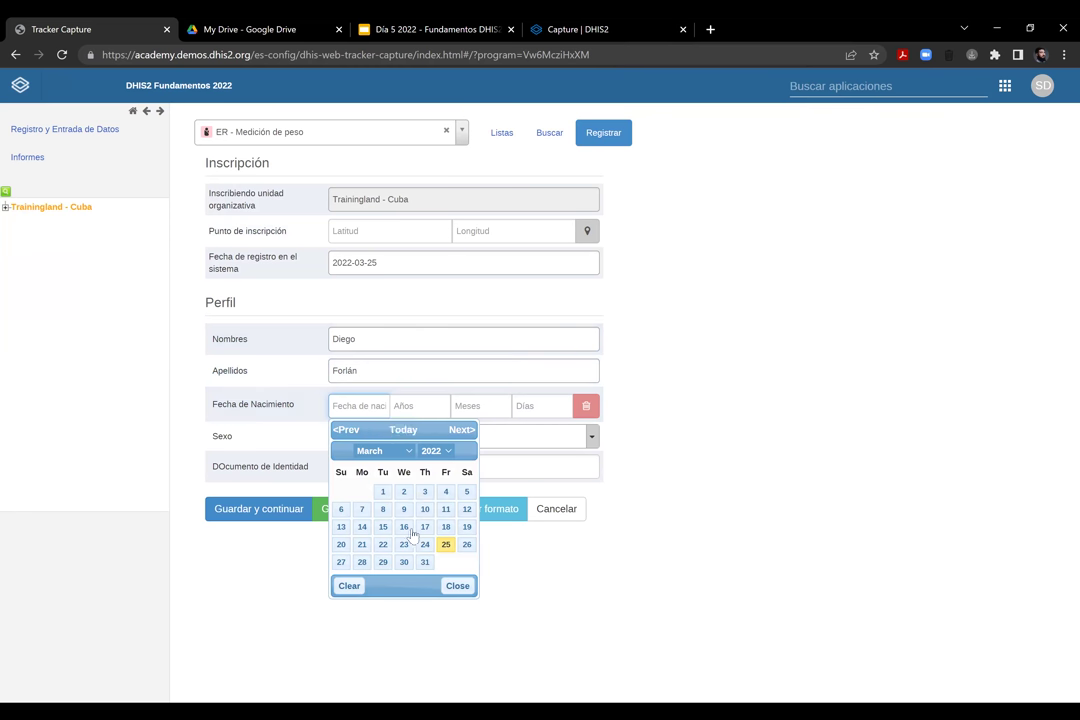
left_click(405, 546)
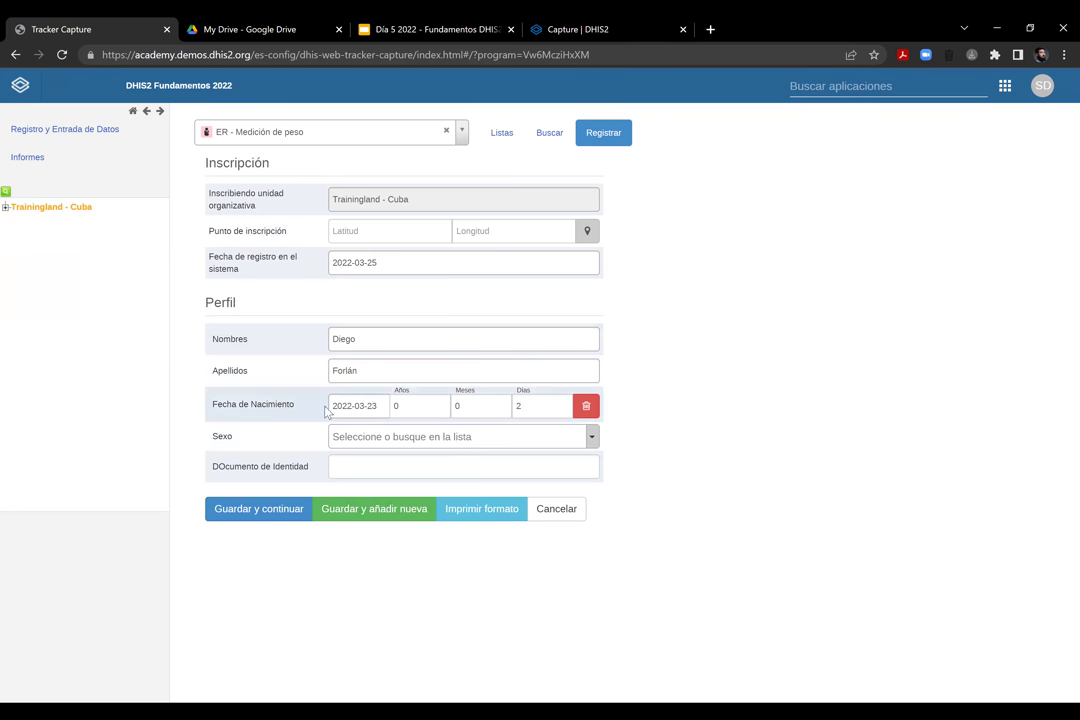
double_click(397, 404)
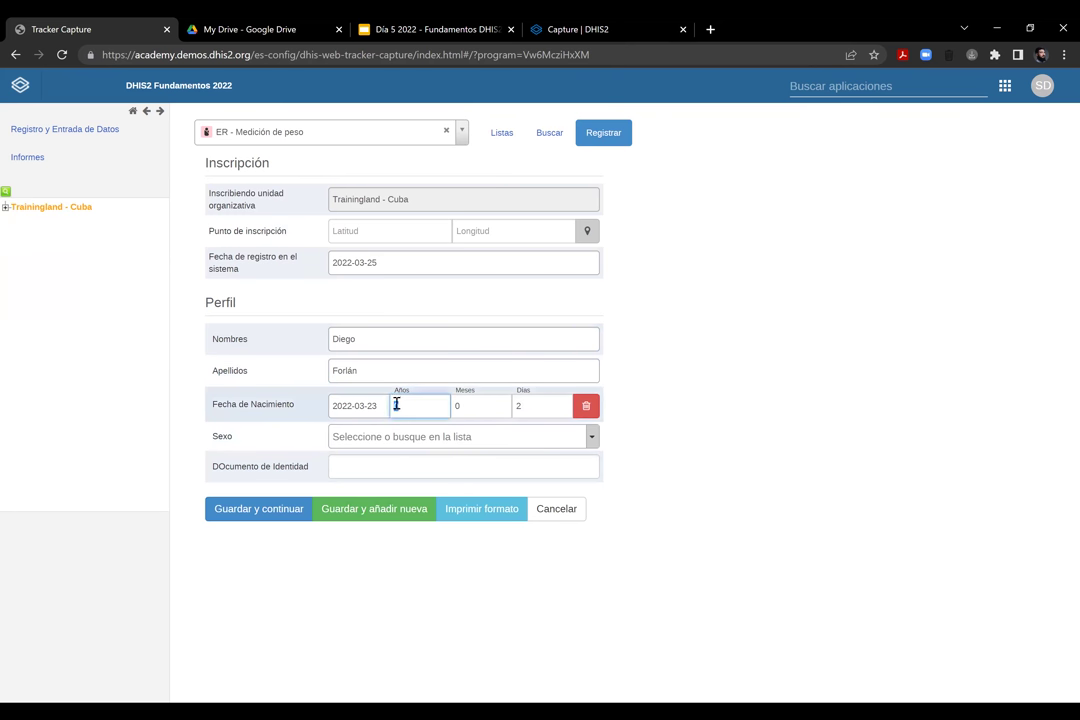
left_click(685, 400)
Set sex to Masculino, enter the identity document number, and save the registration
left_click(360, 440)
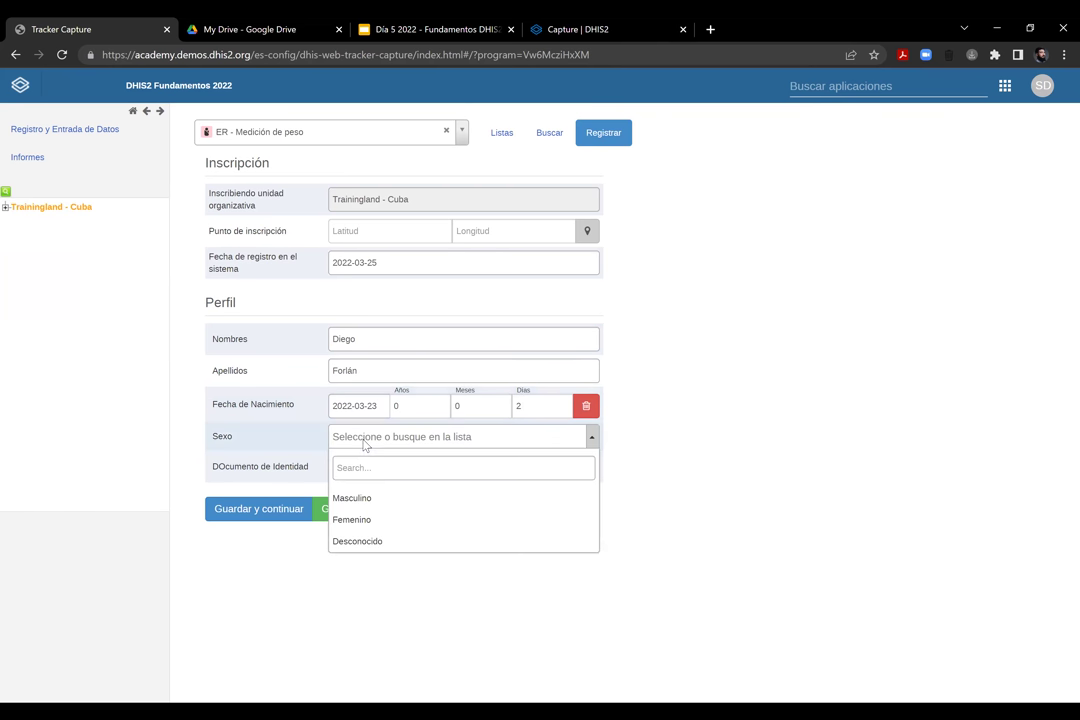
left_click(364, 499)
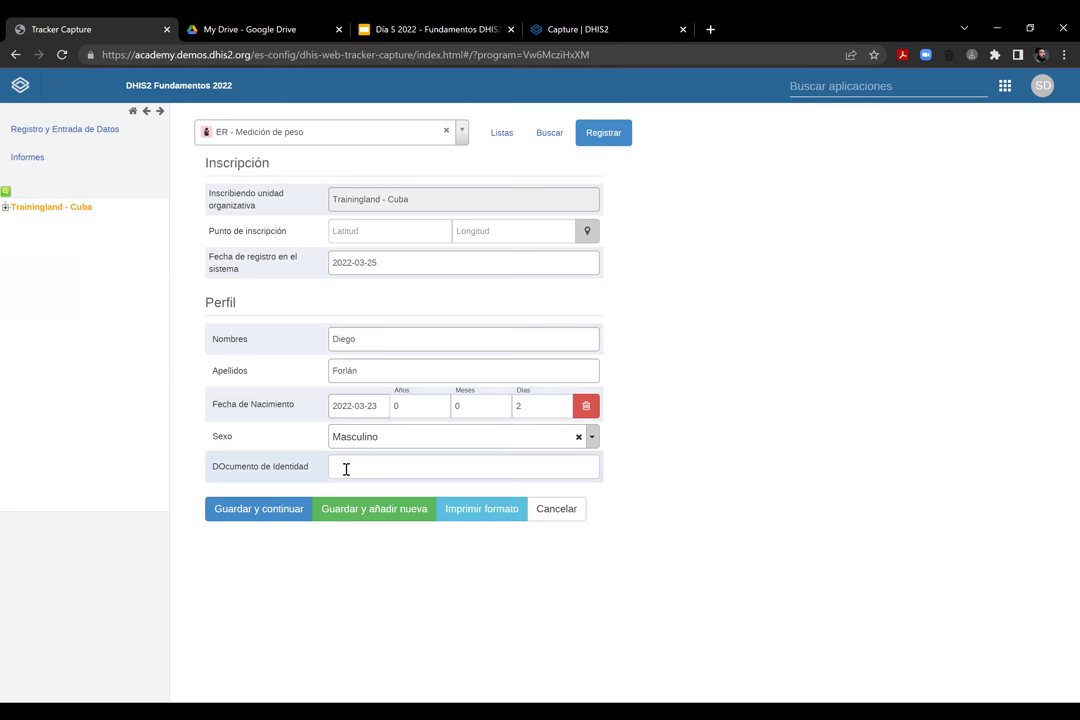
triple_click(220, 472)
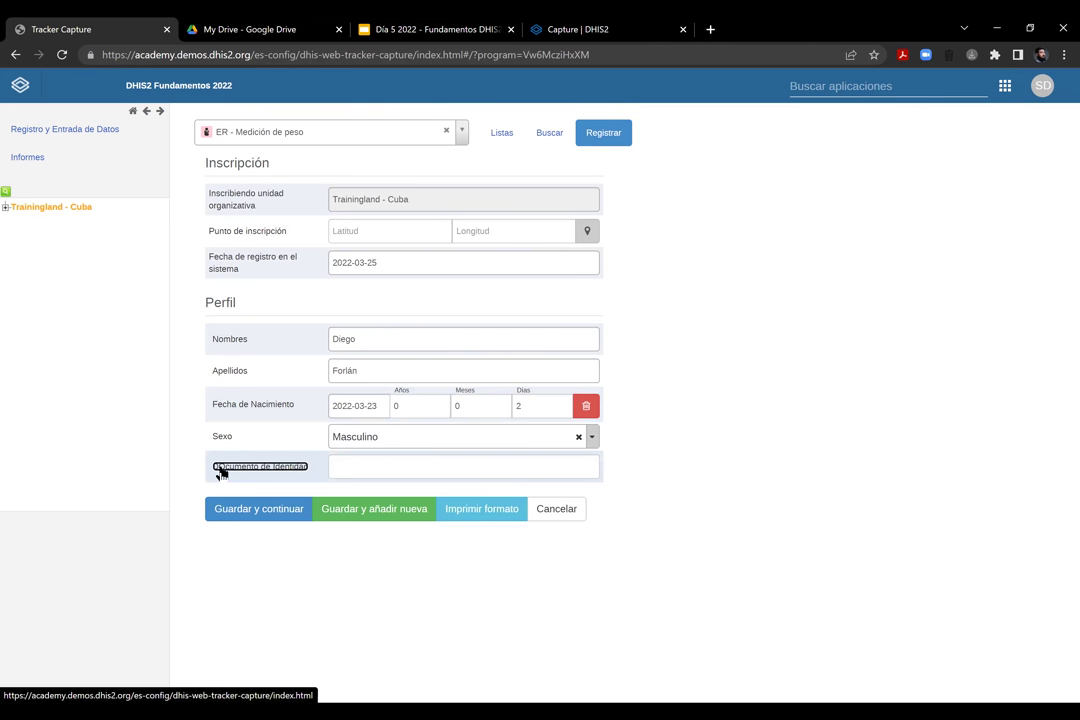
left_click(360, 469)
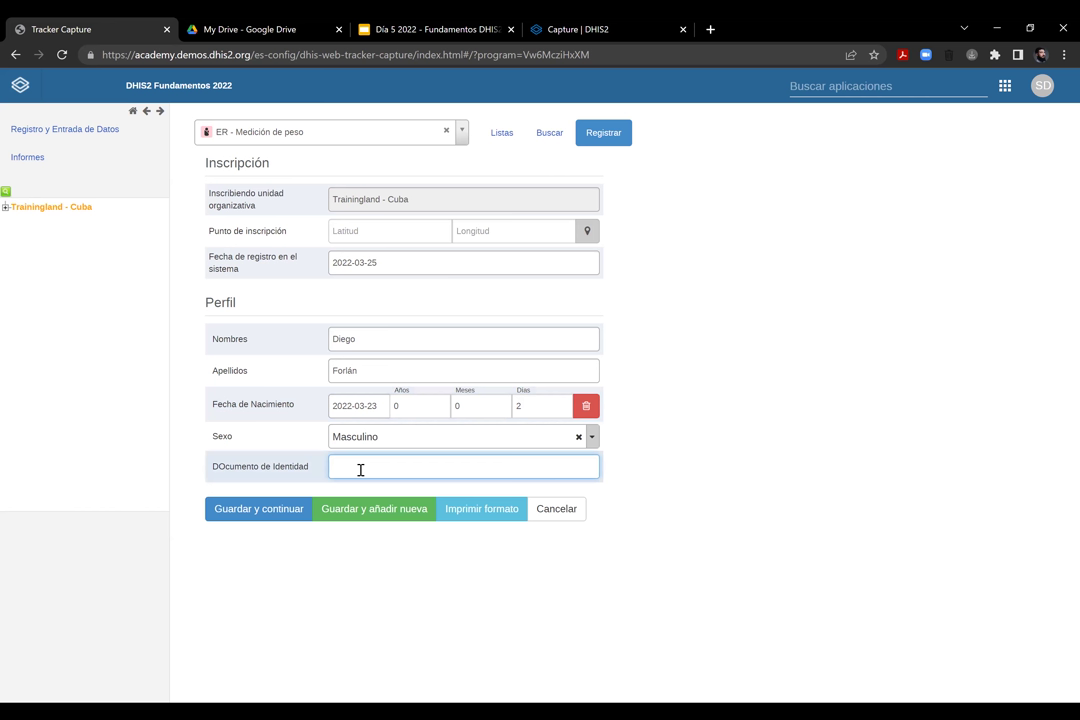
key("BackSpace")
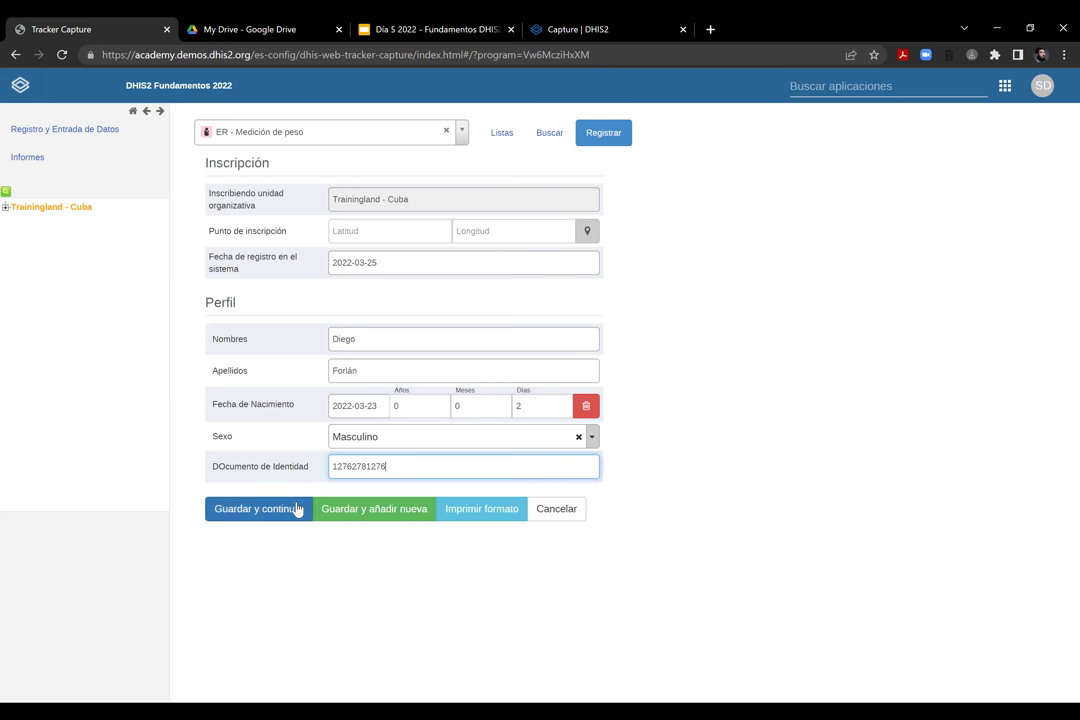
left_click(283, 513)
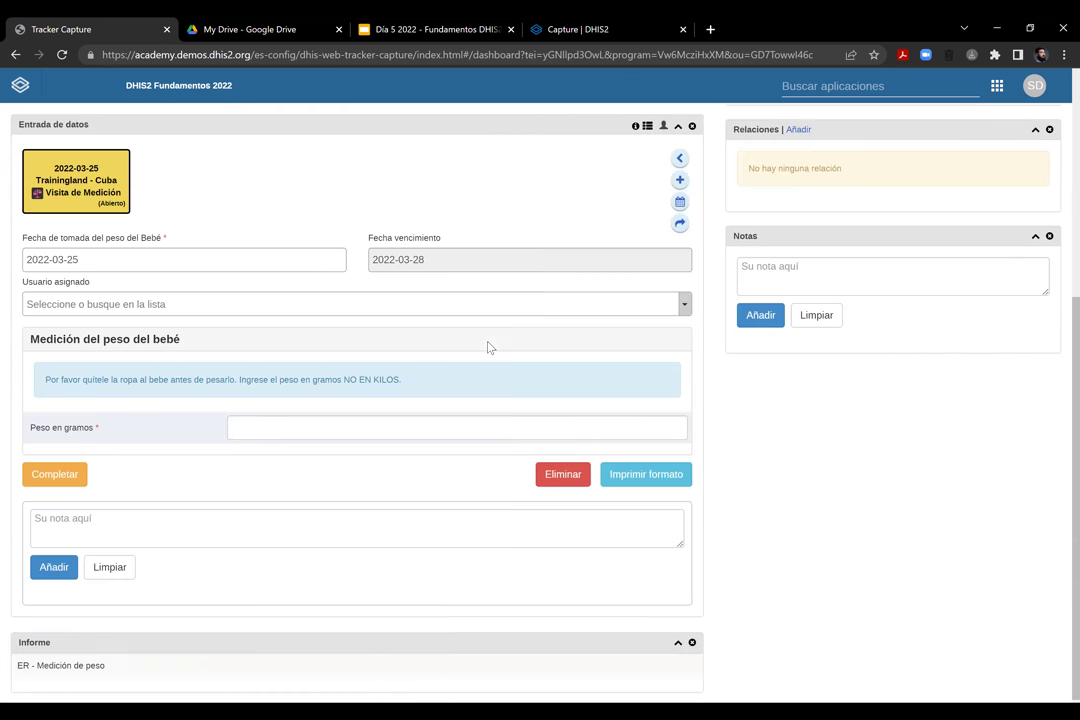
Leave the visit unassigned after checking the user list, then review the weigh-in-grams instructions
left_click(164, 309)
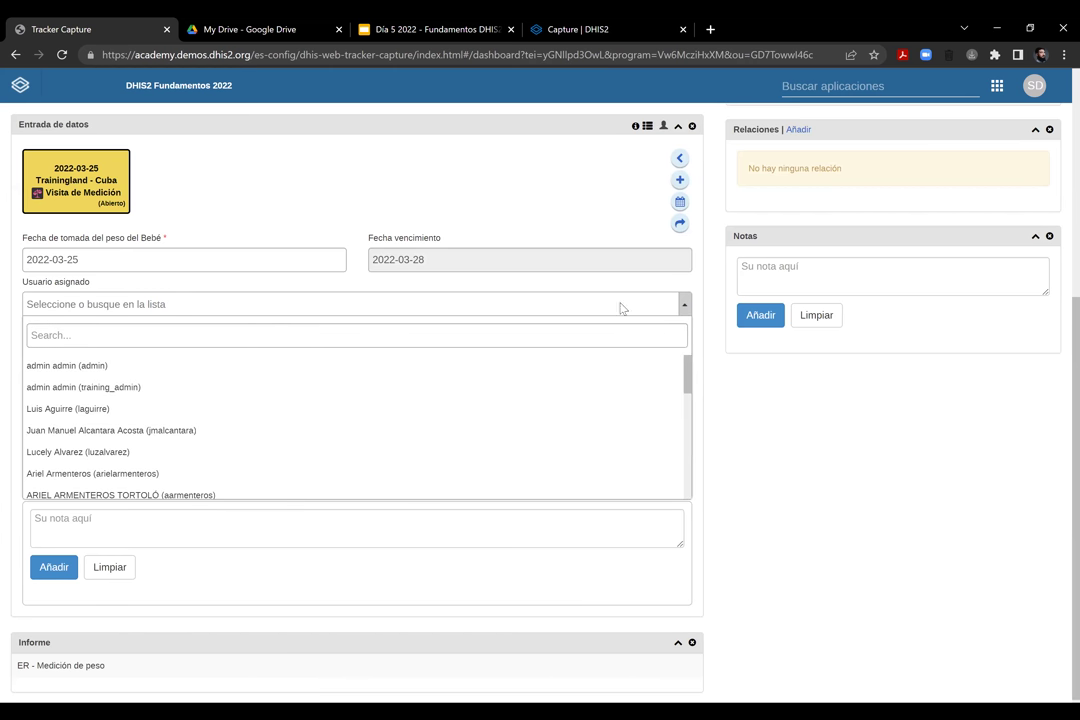
left_click_drag(688, 375, 683, 303)
left_click(681, 304)
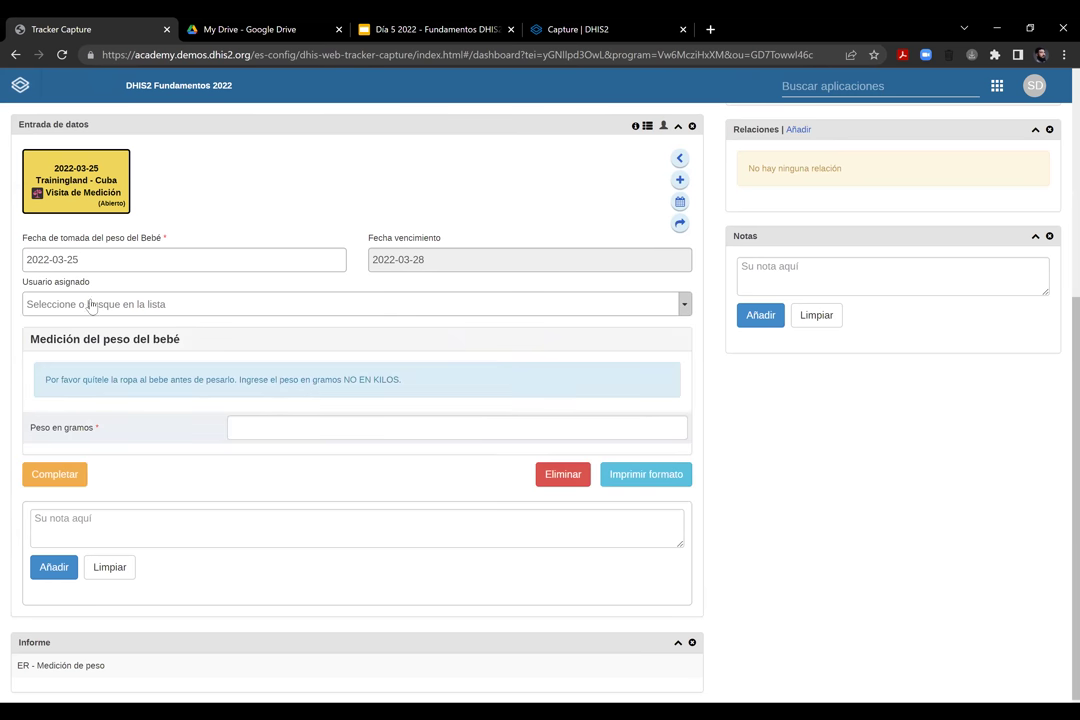
left_click_drag(31, 340, 200, 390)
left_click(48, 383)
left_click_drag(50, 380, 402, 399)
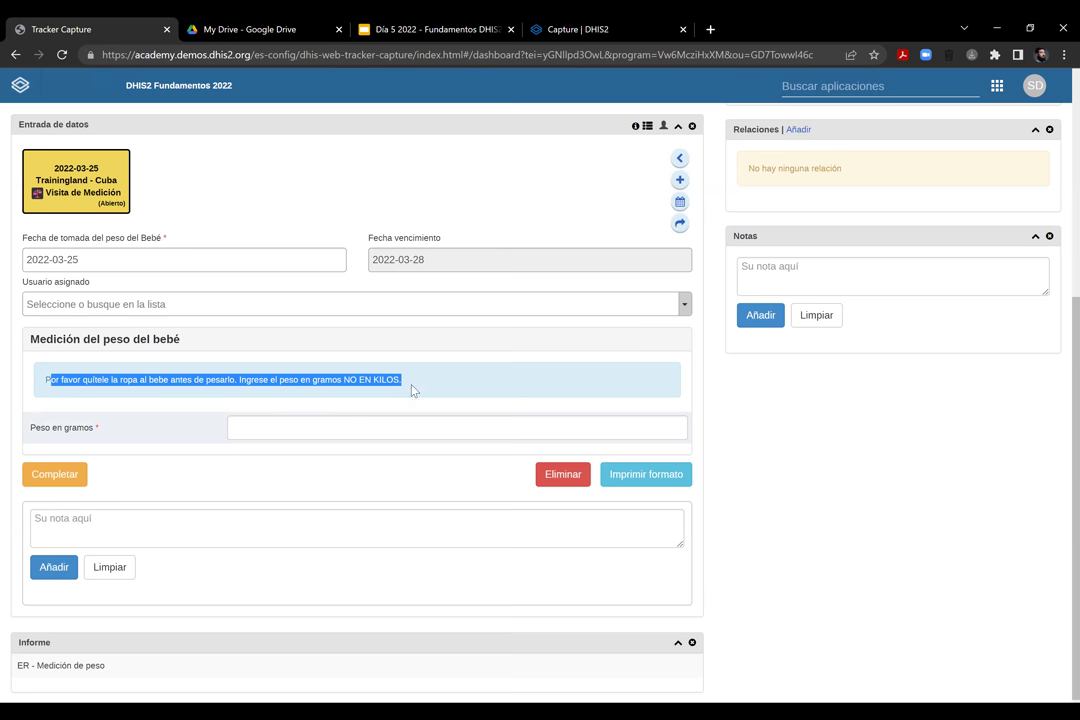
Record 3243 in Peso en gramos and mark the visit completed
left_click(303, 427)
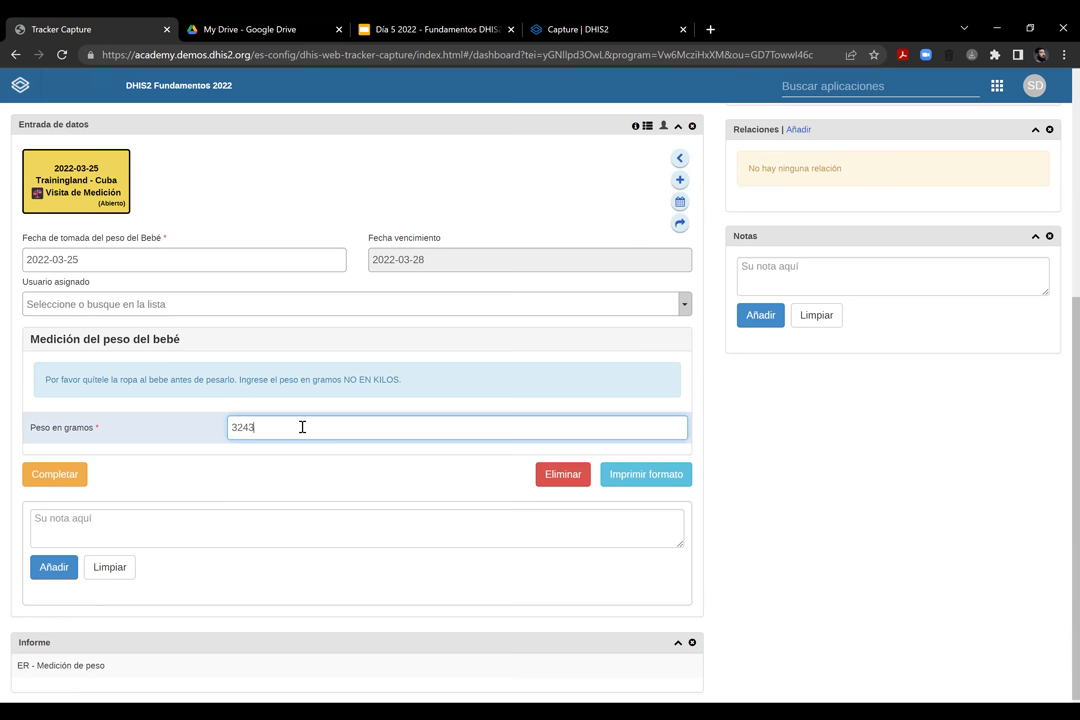
left_click(68, 476)
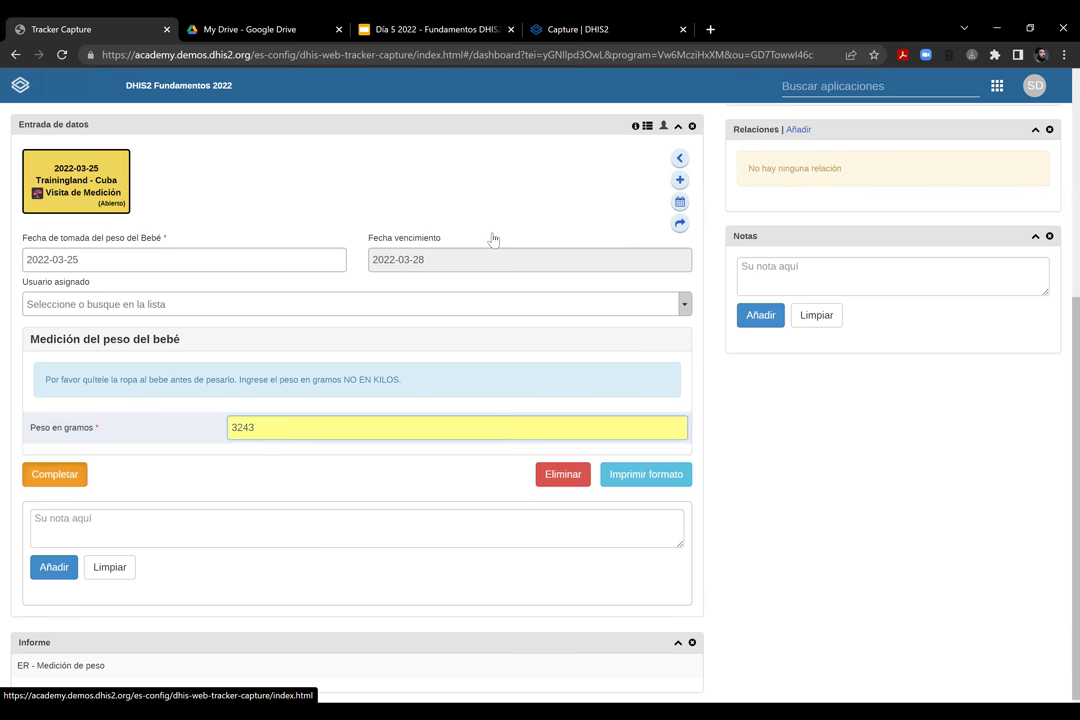
key("Return")
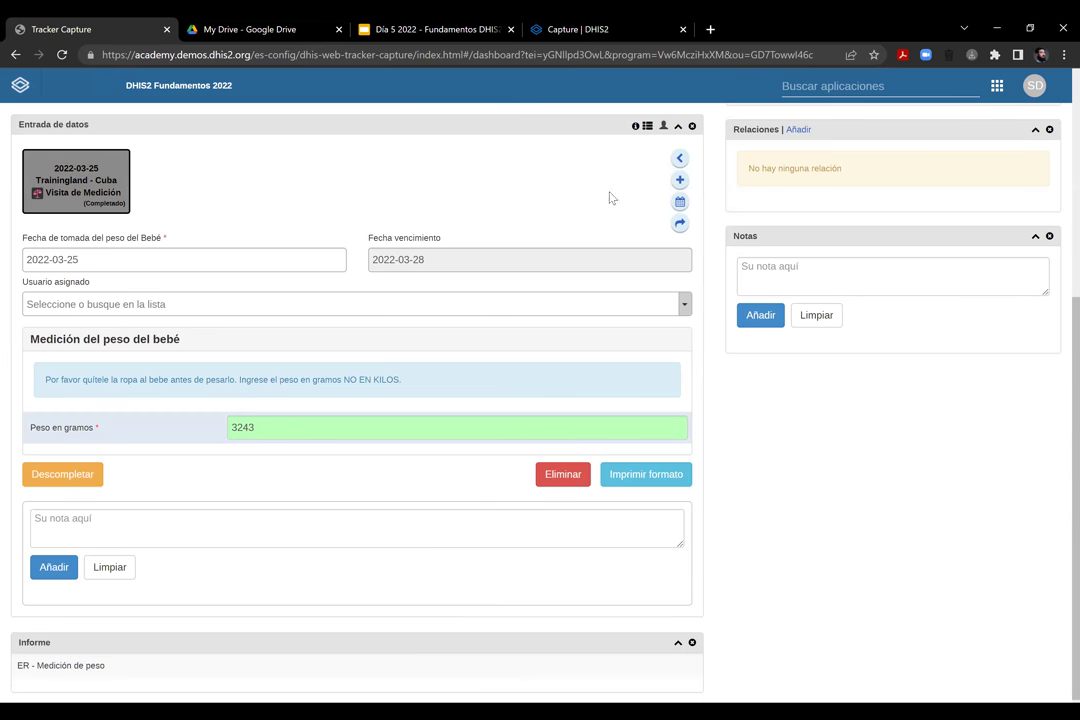
Reopen the completed Visita de Medición and change its date to 2022-03-20
left_click(83, 477)
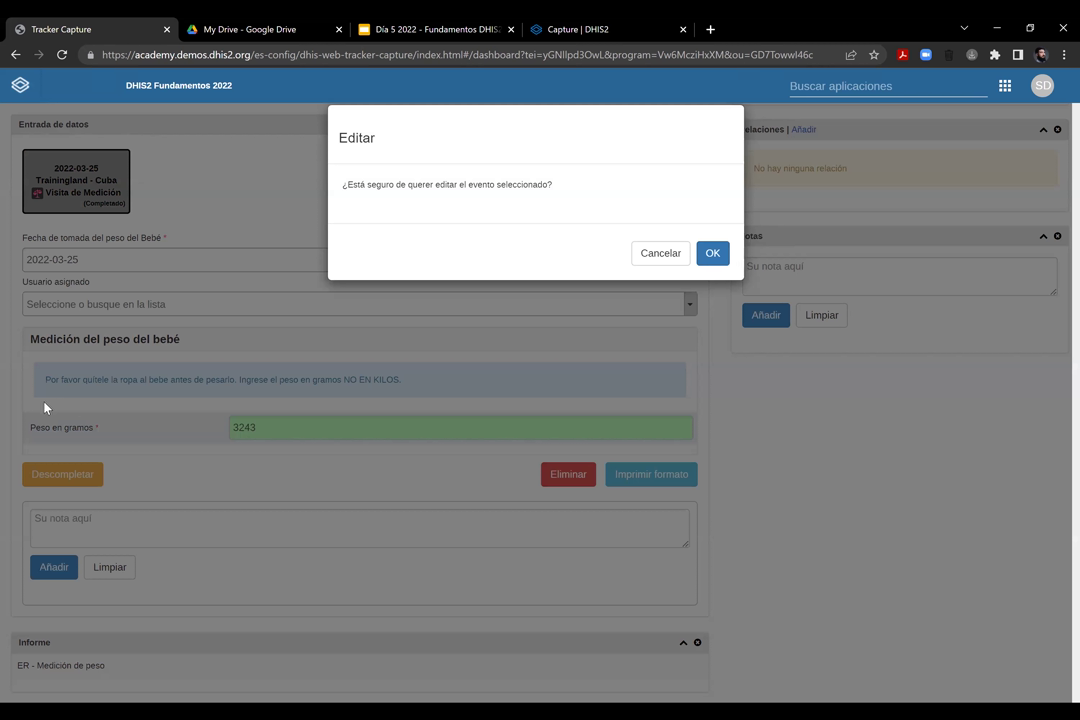
key("Return")
left_click(34, 398)
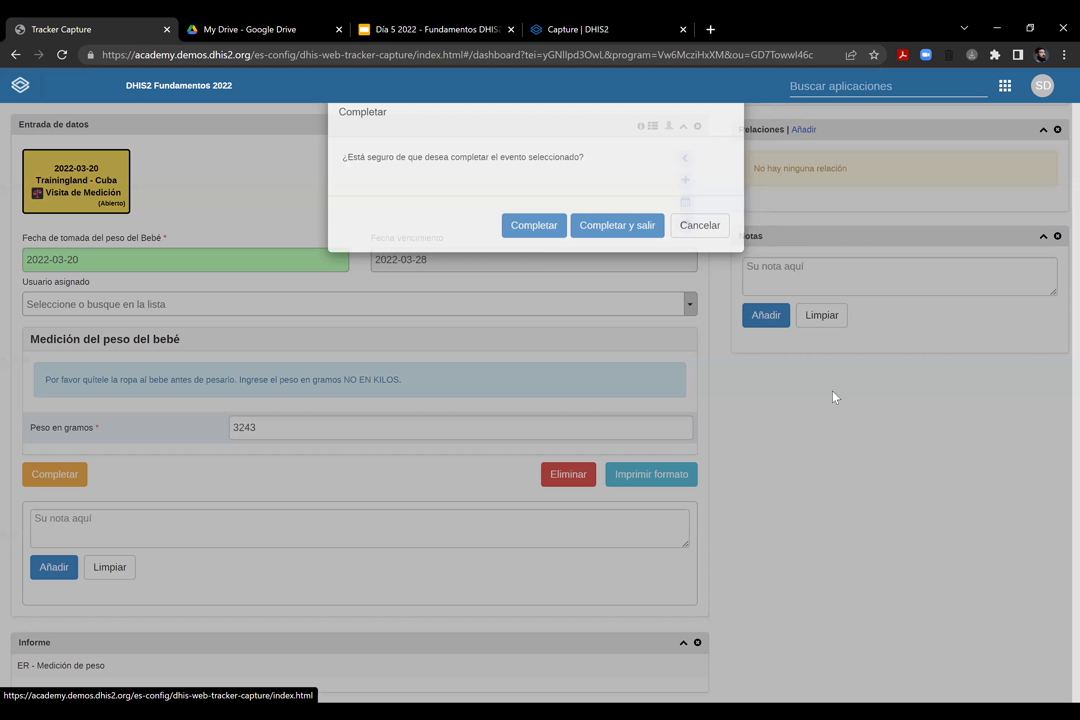
Complete the redated visit again and add a new Visita de Medición dated 2022-03-25
key("Return")
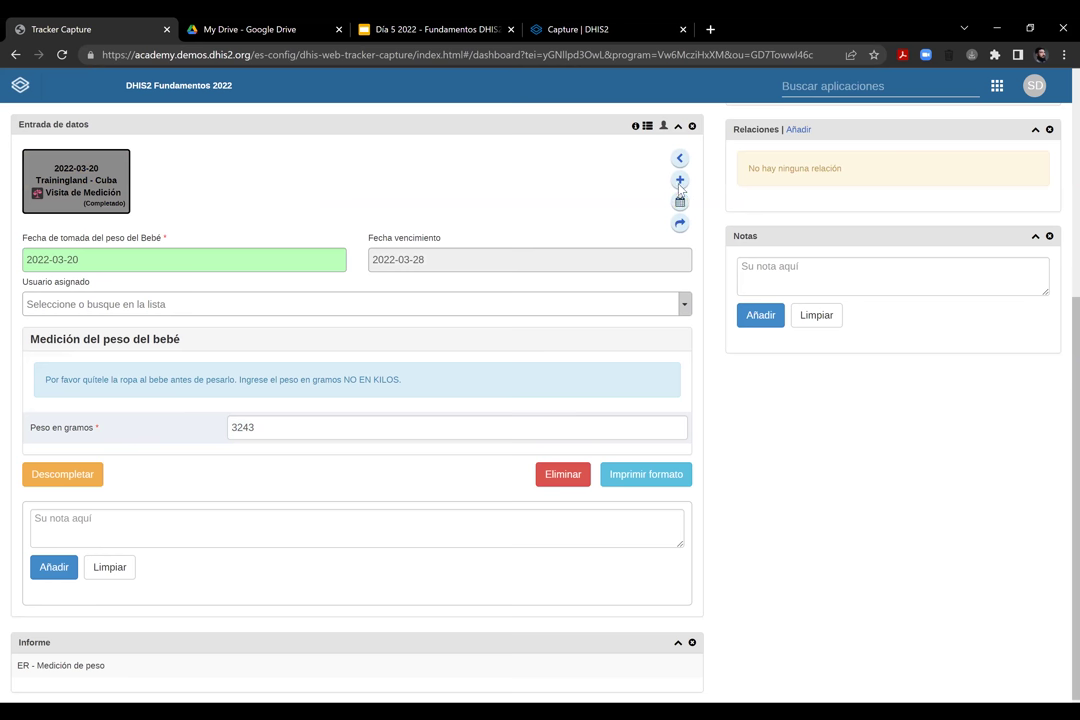
left_click(679, 181)
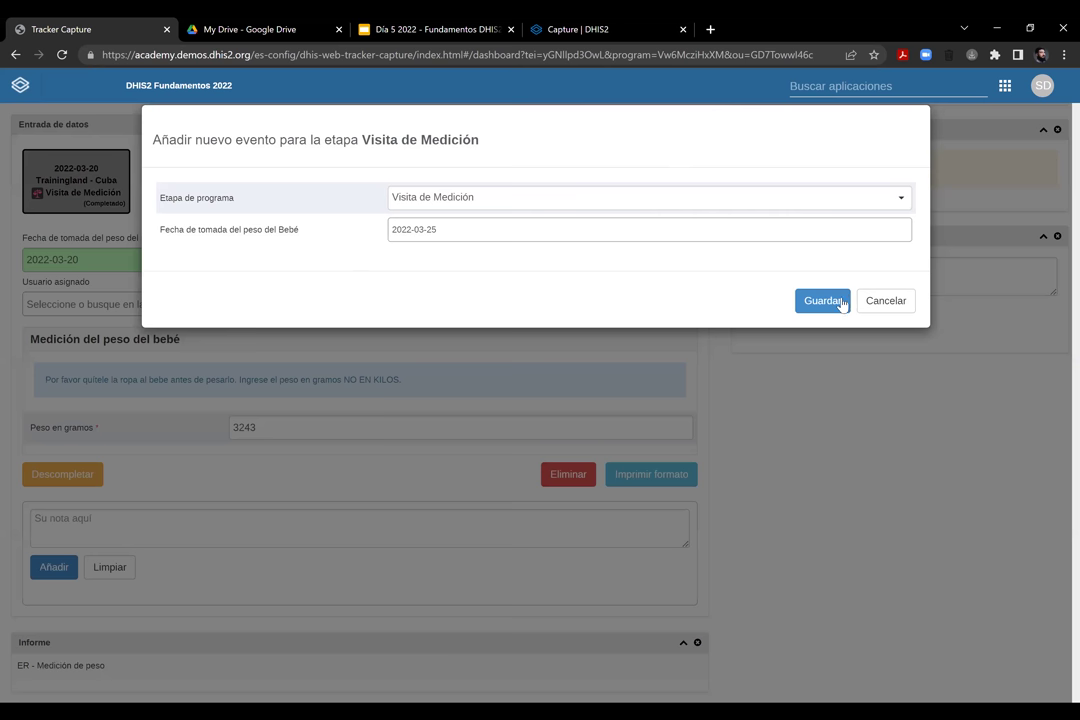
left_click(835, 300)
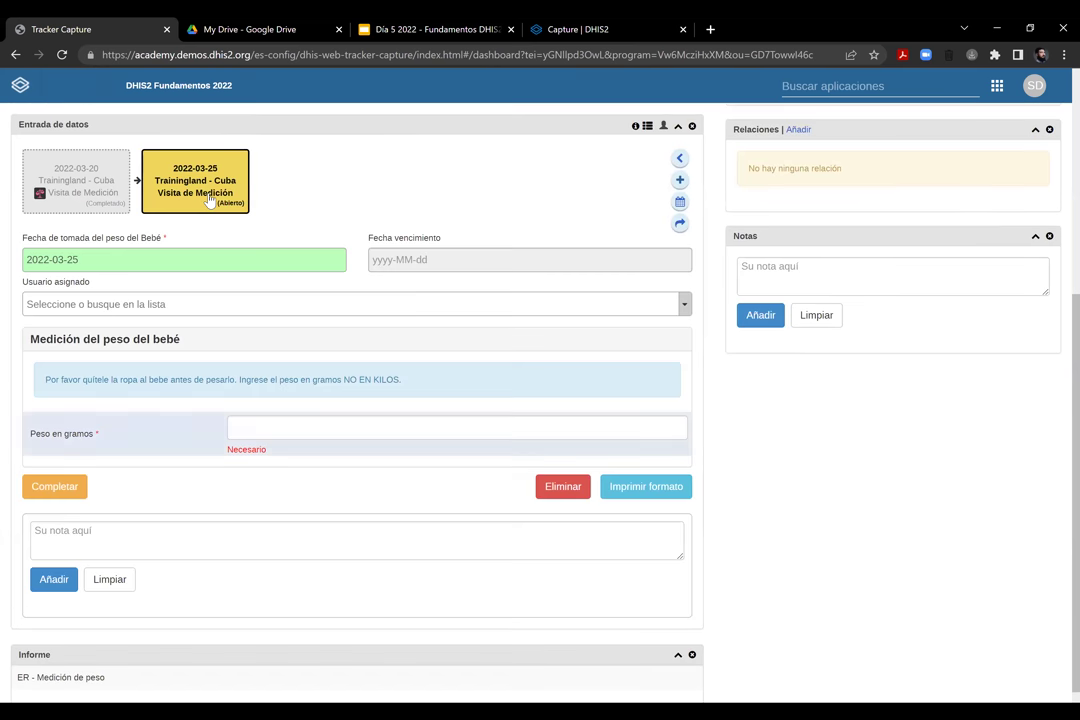
Record 3986 in Peso en gramos for the 2022-03-25 visit and complete it
left_click(254, 429)
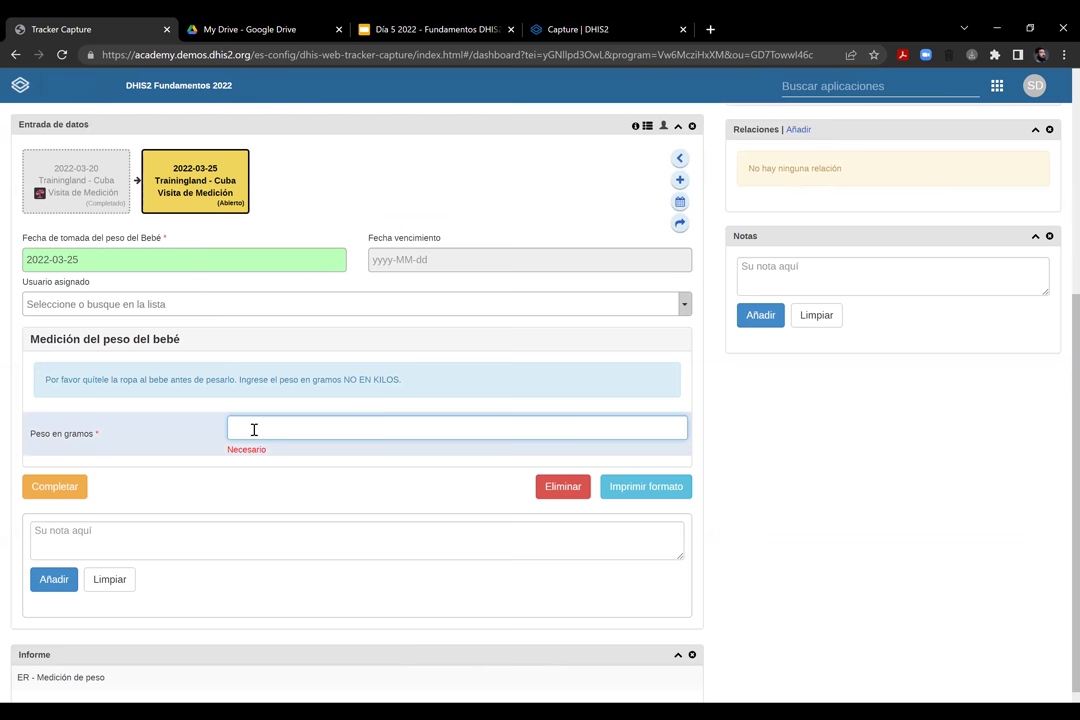
type("3986")
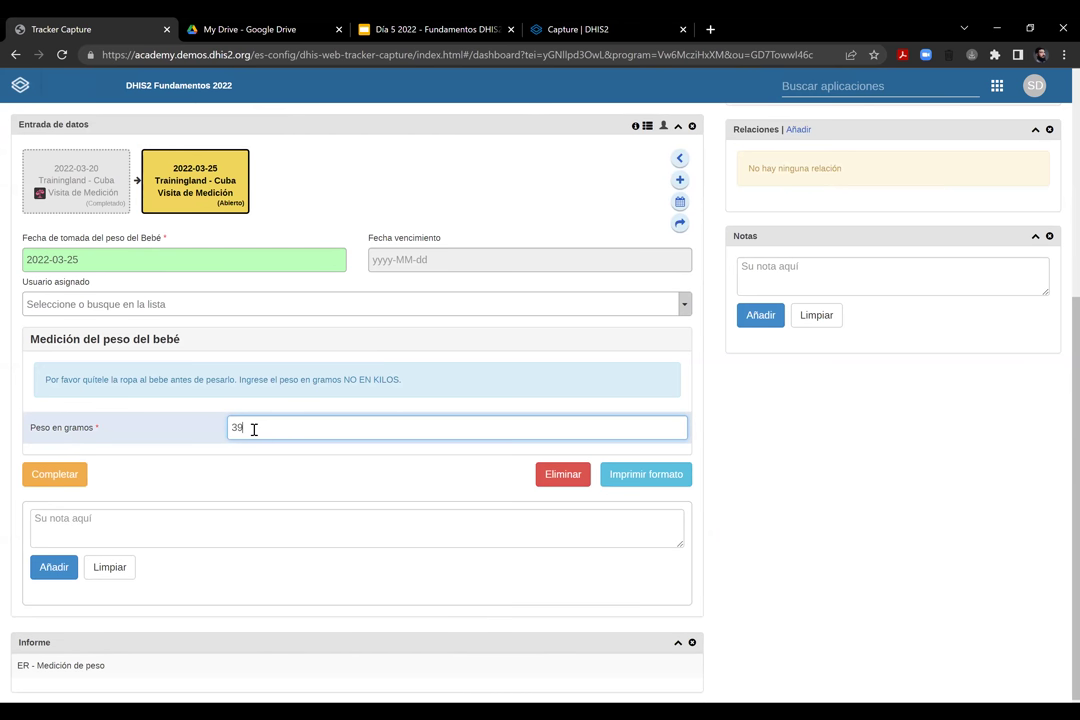
left_click(70, 482)
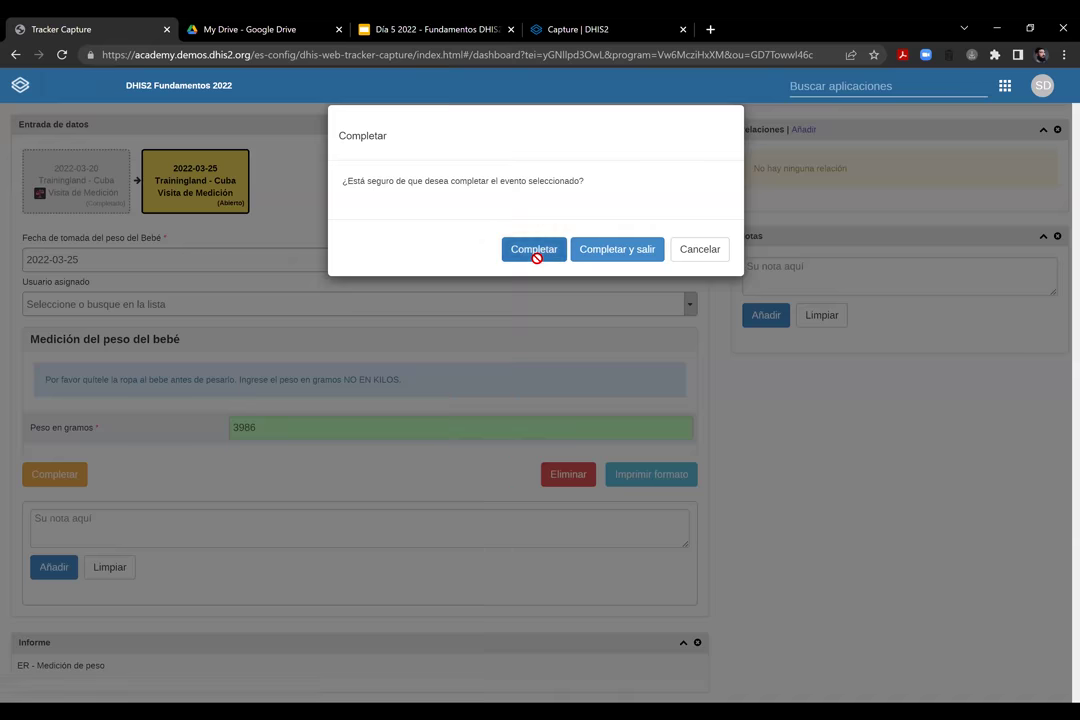
left_click(536, 257)
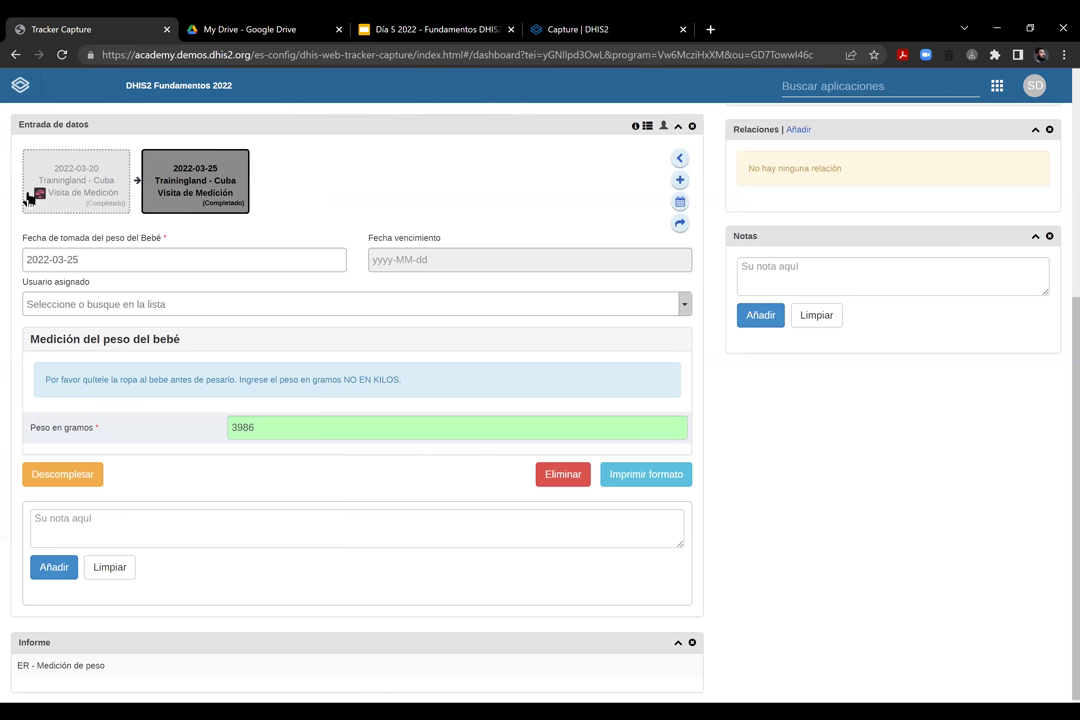
Review the 2022-03-20 and 2022-03-25 event cards to check both recorded weights
mouse_move(100, 152)
left_click(90, 185)
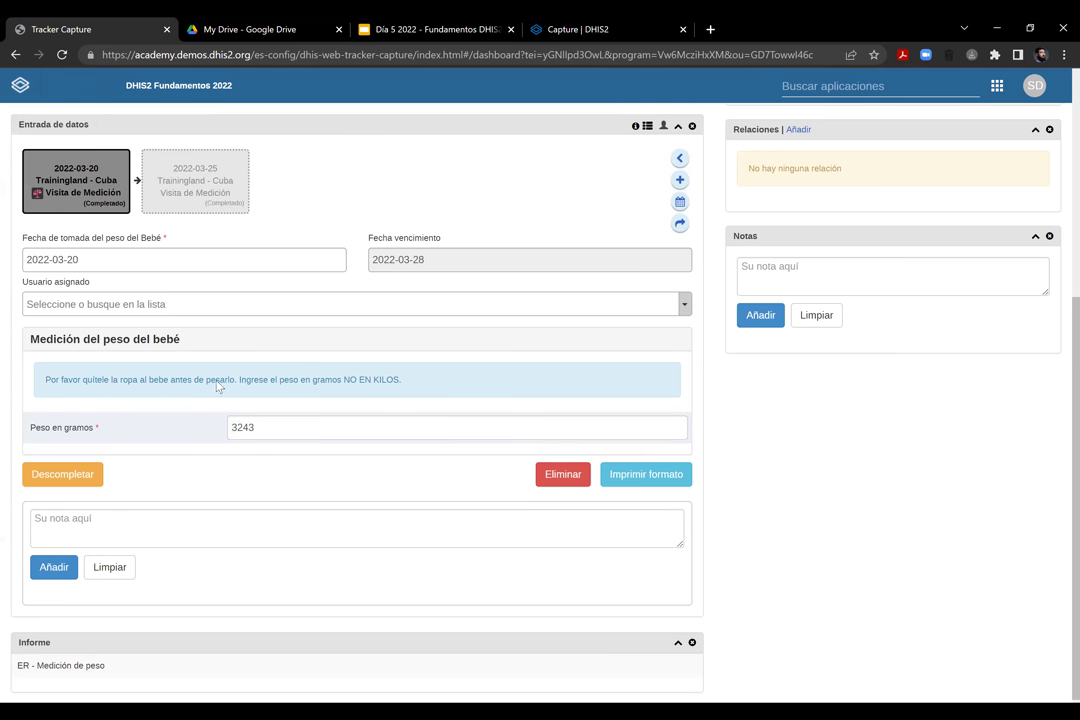
left_click(170, 183)
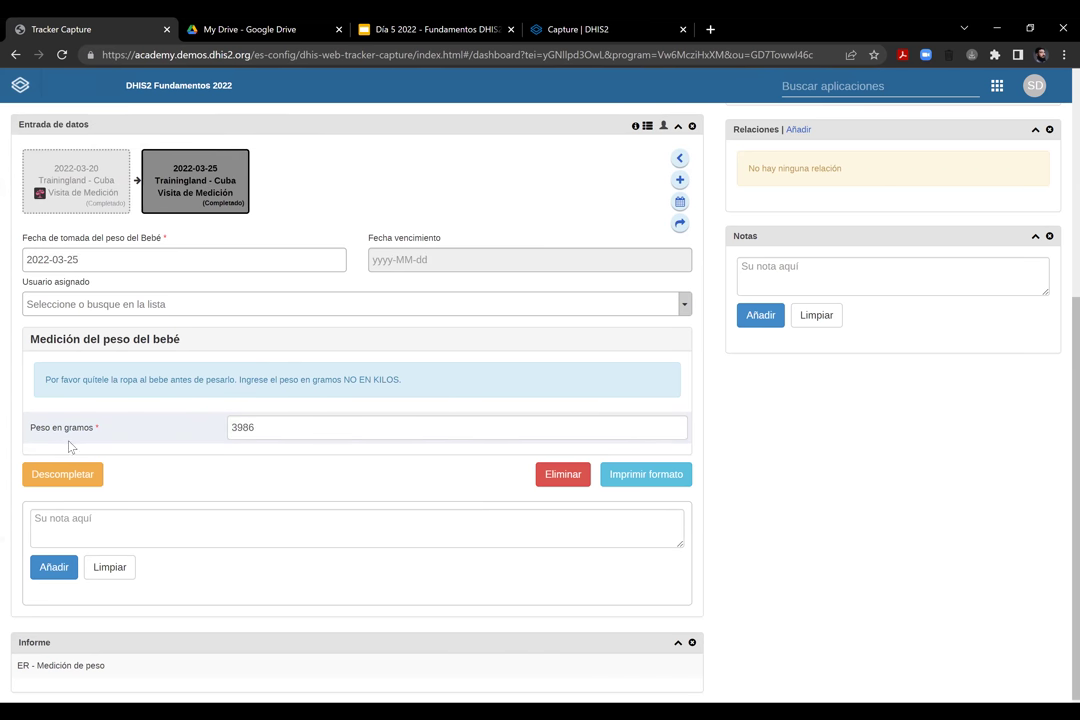
scroll(342, 545, "up", 4)
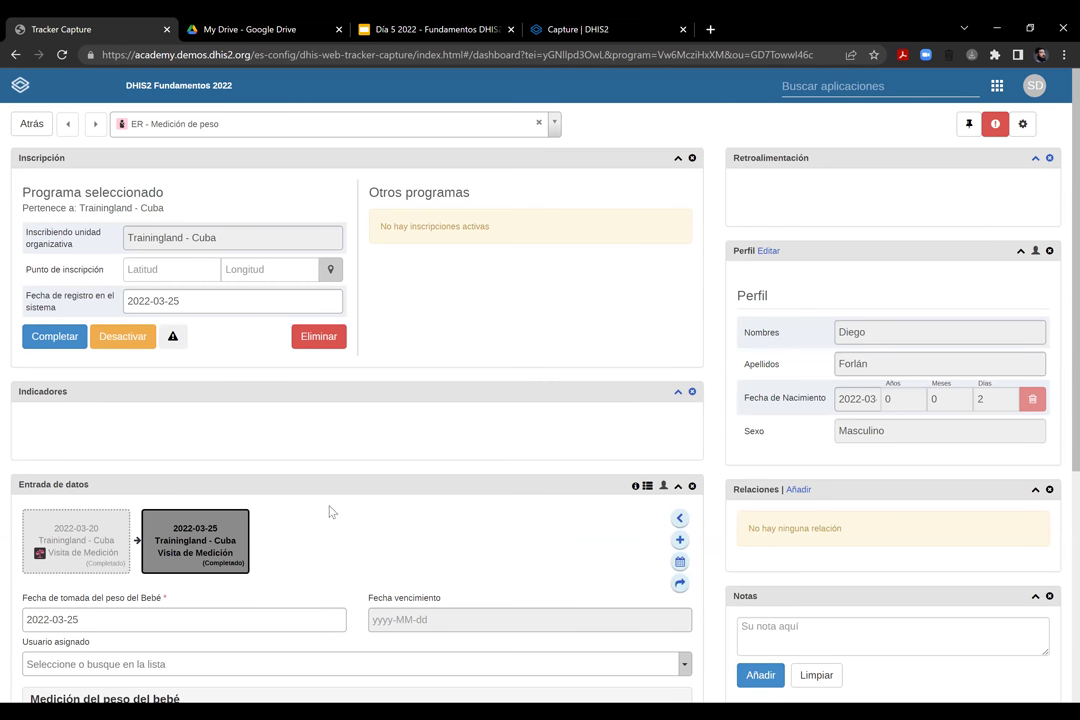
scroll(330, 505, "down", 4)
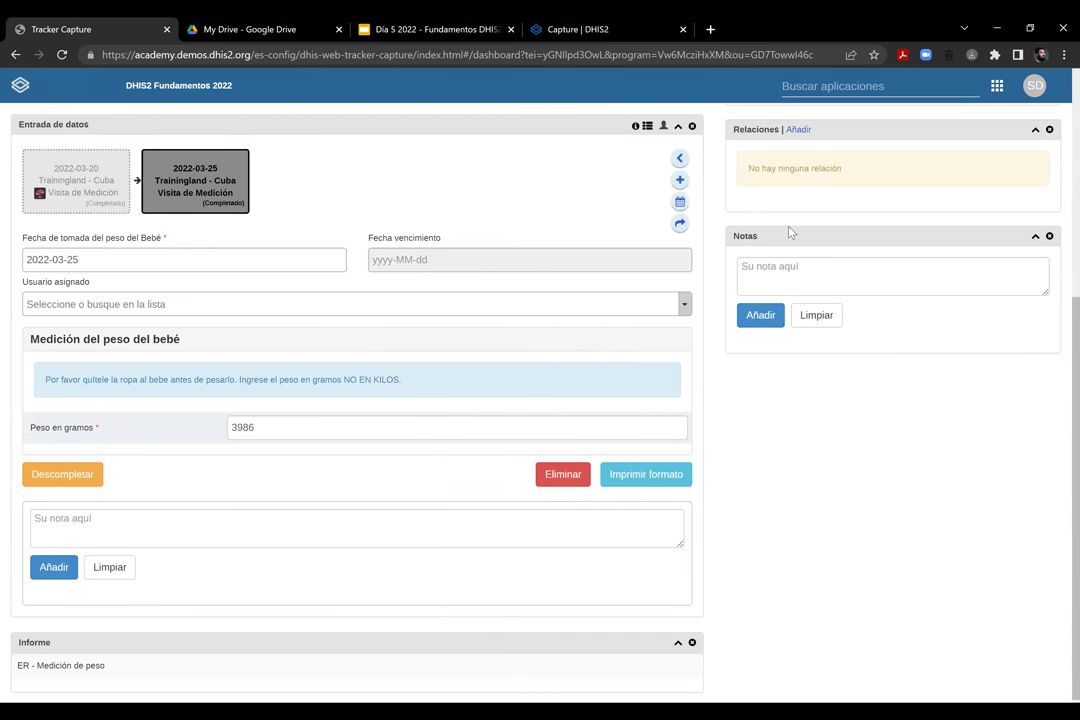
scroll(800, 240, "up", 4)
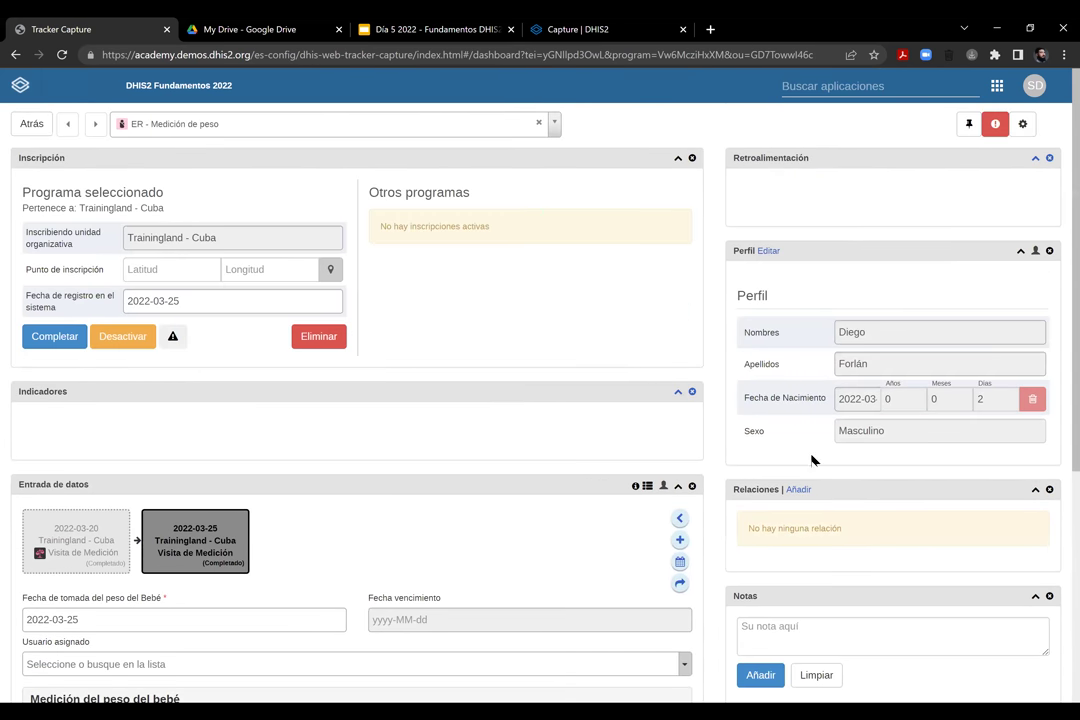
scroll(800, 463, "down", 4)
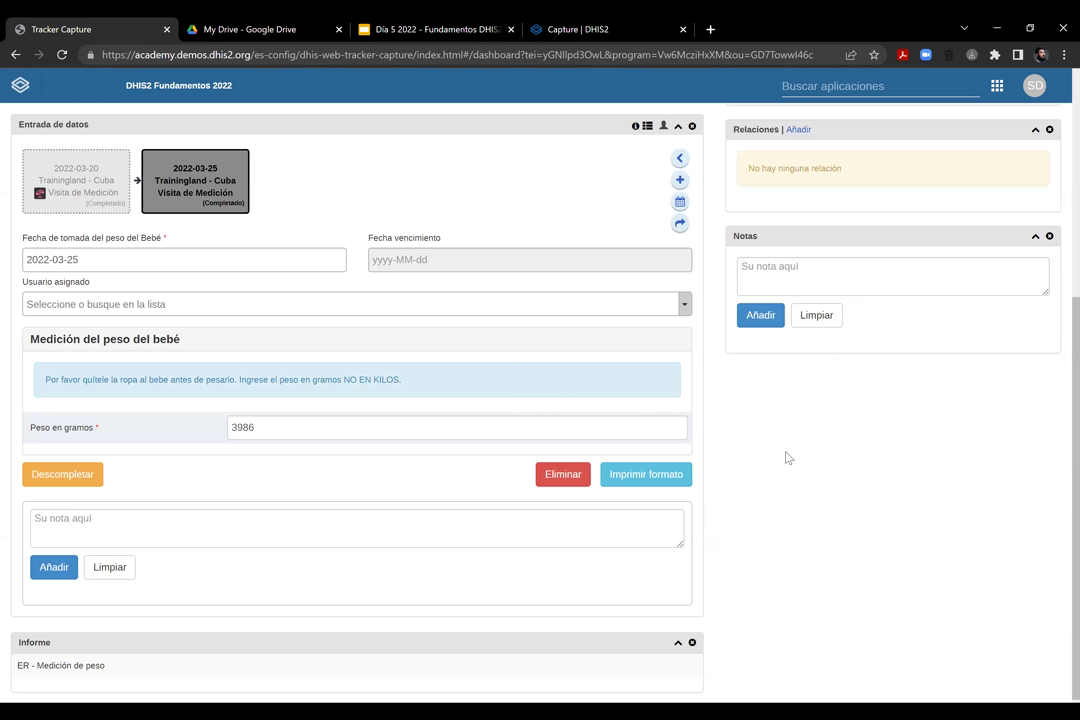